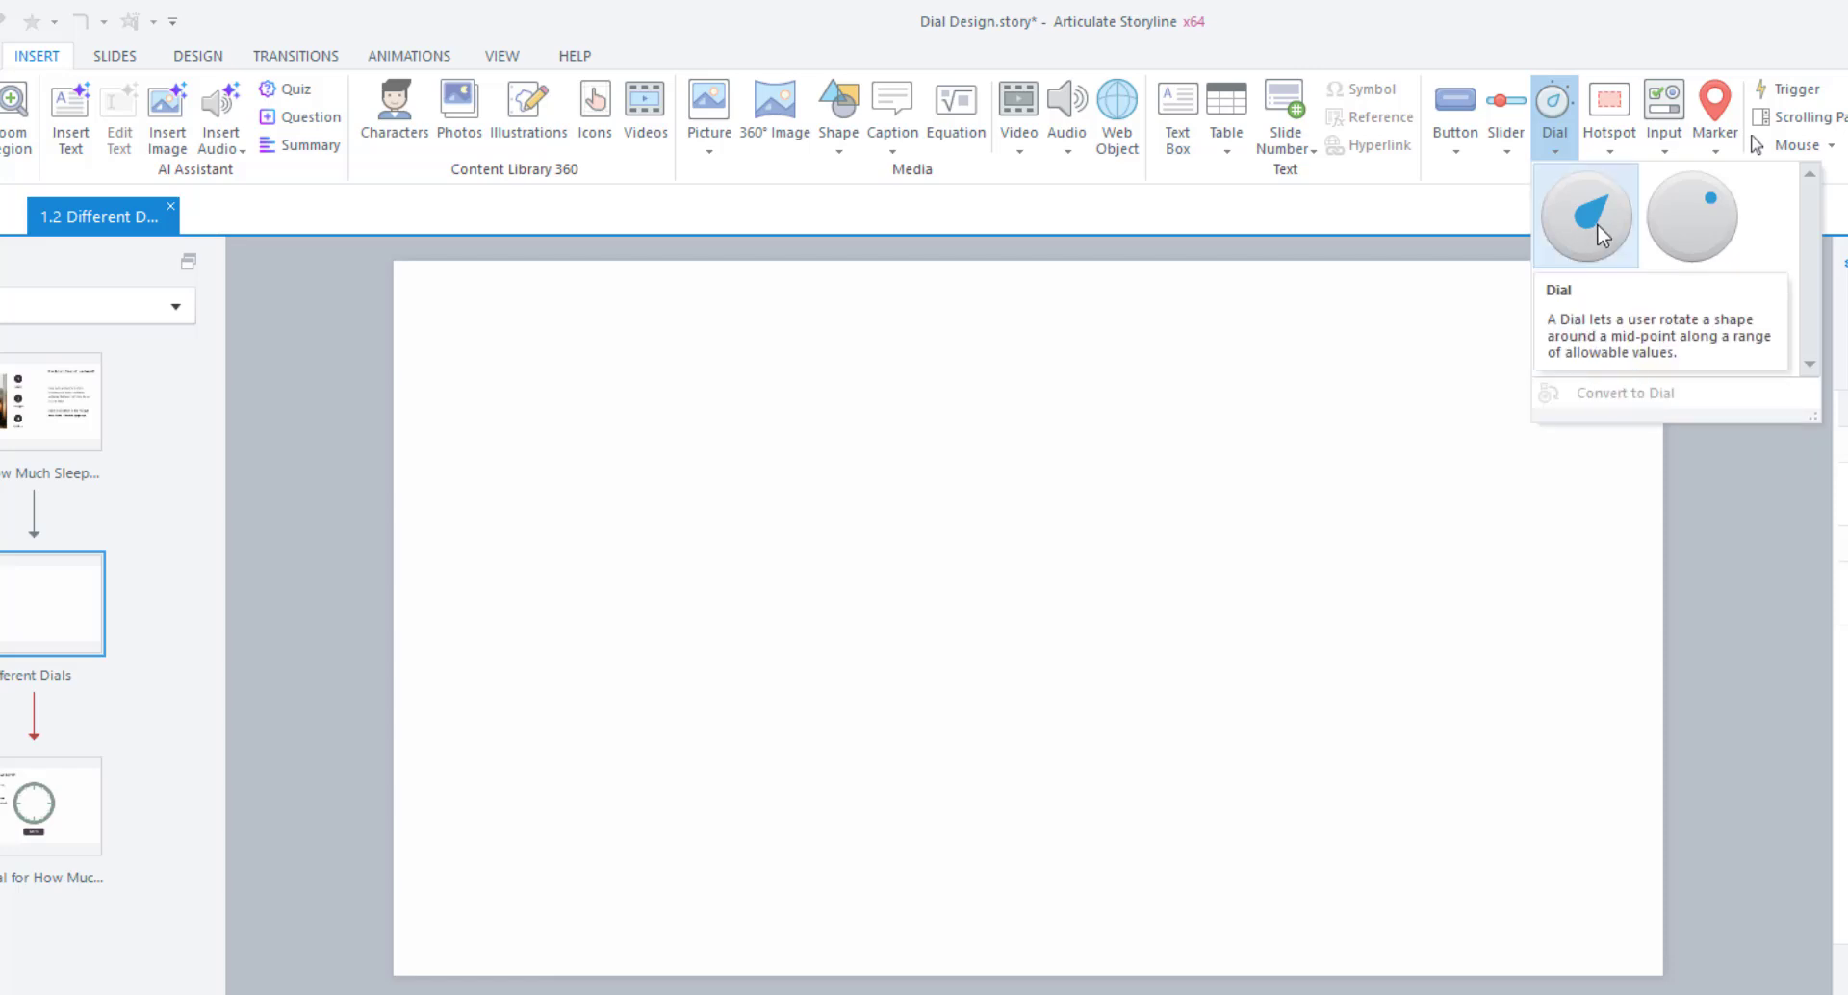
Draw a teardrop knob dial on the left of the slide.
click(1597, 225)
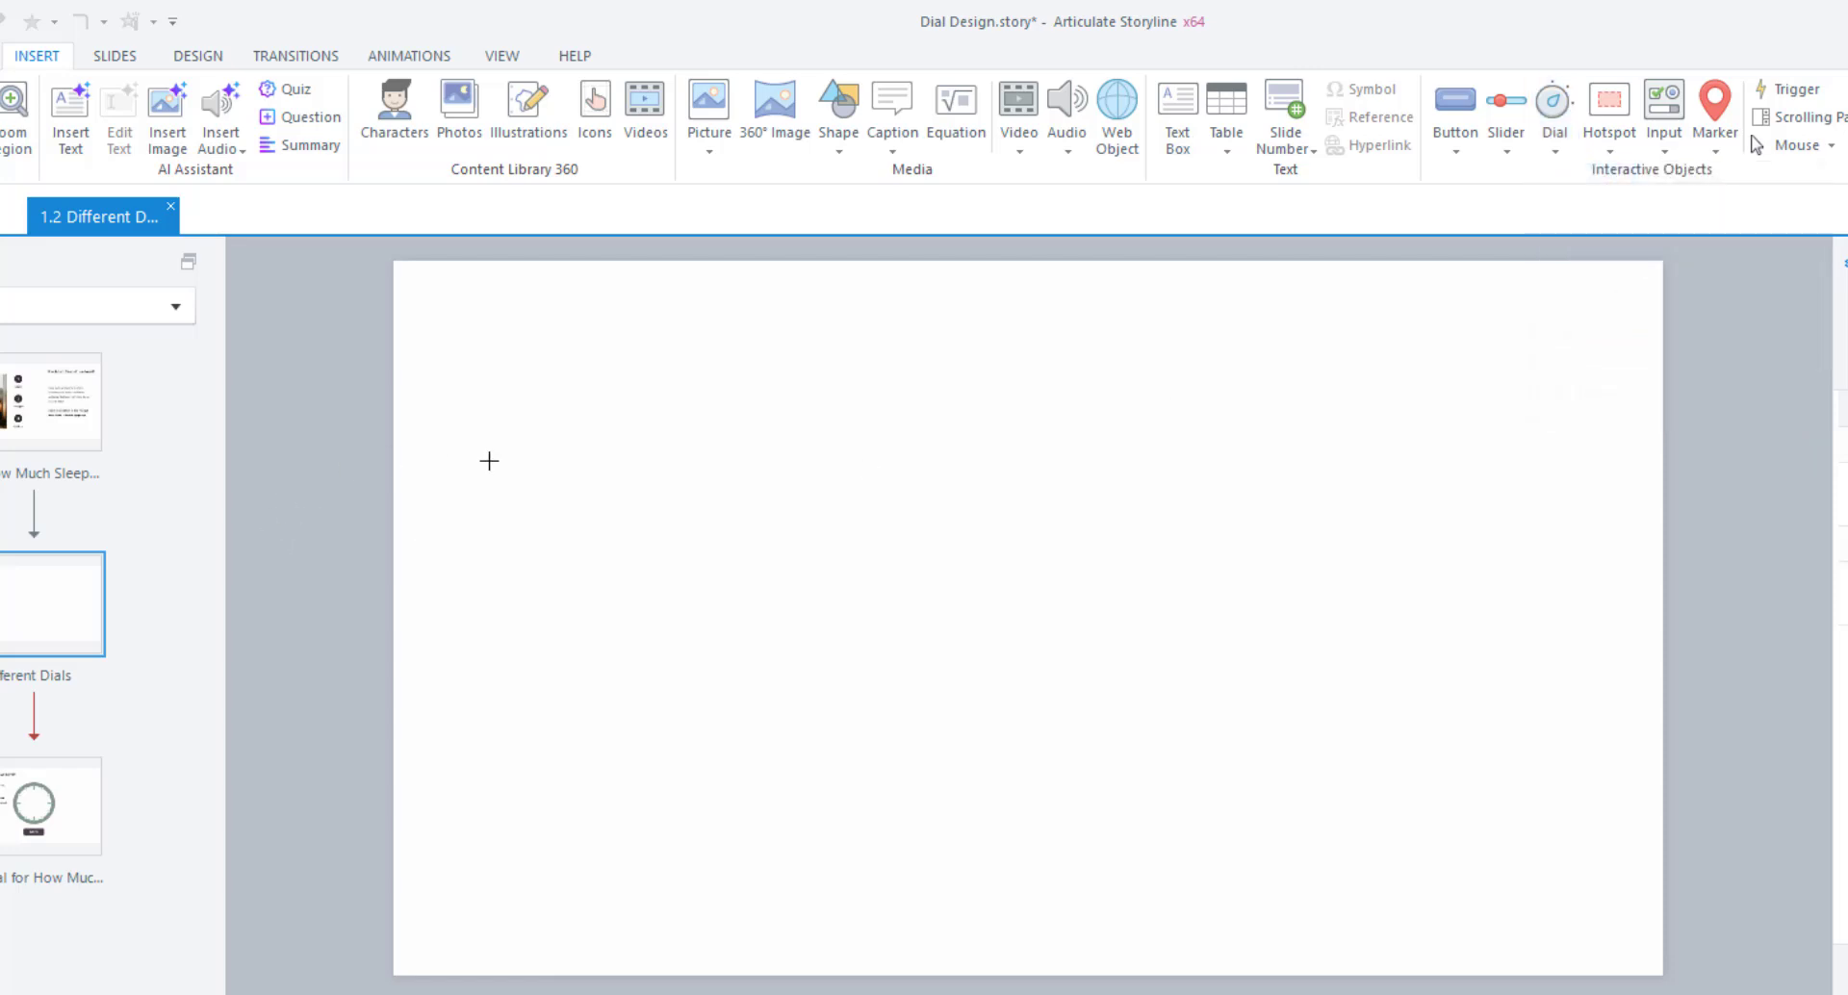
drag(499, 464, 689, 598)
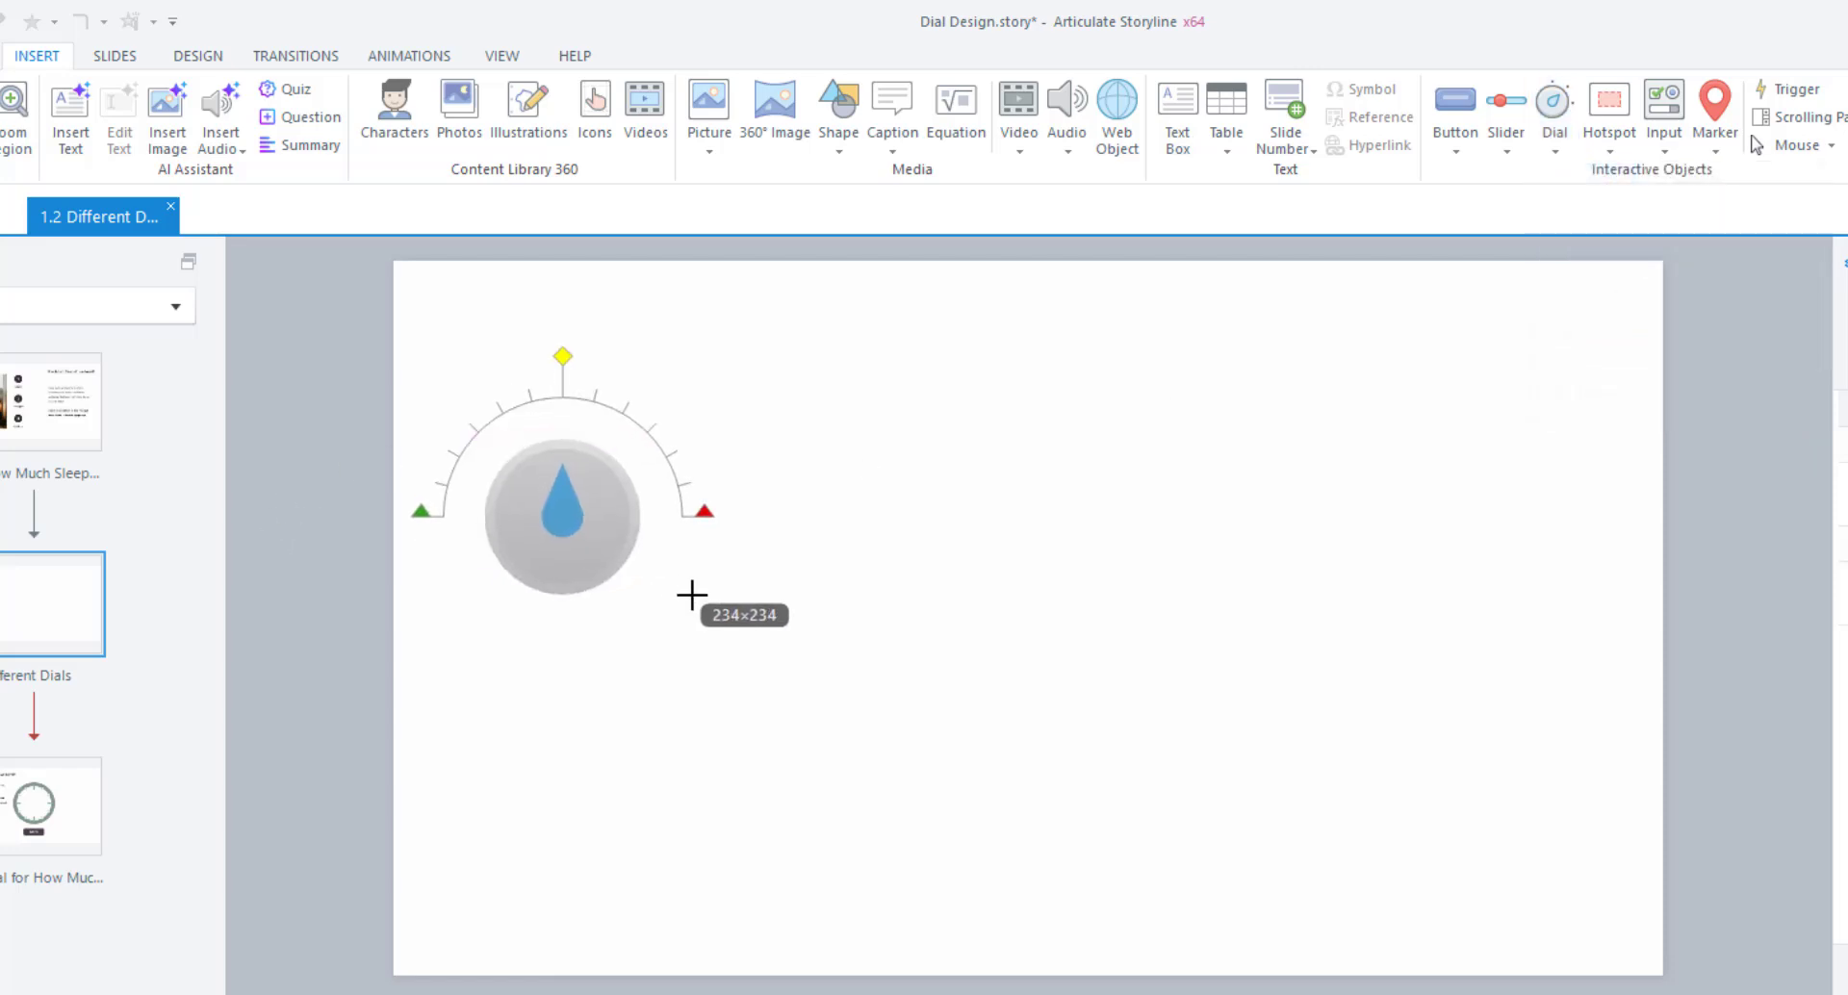
drag(508, 517, 585, 591)
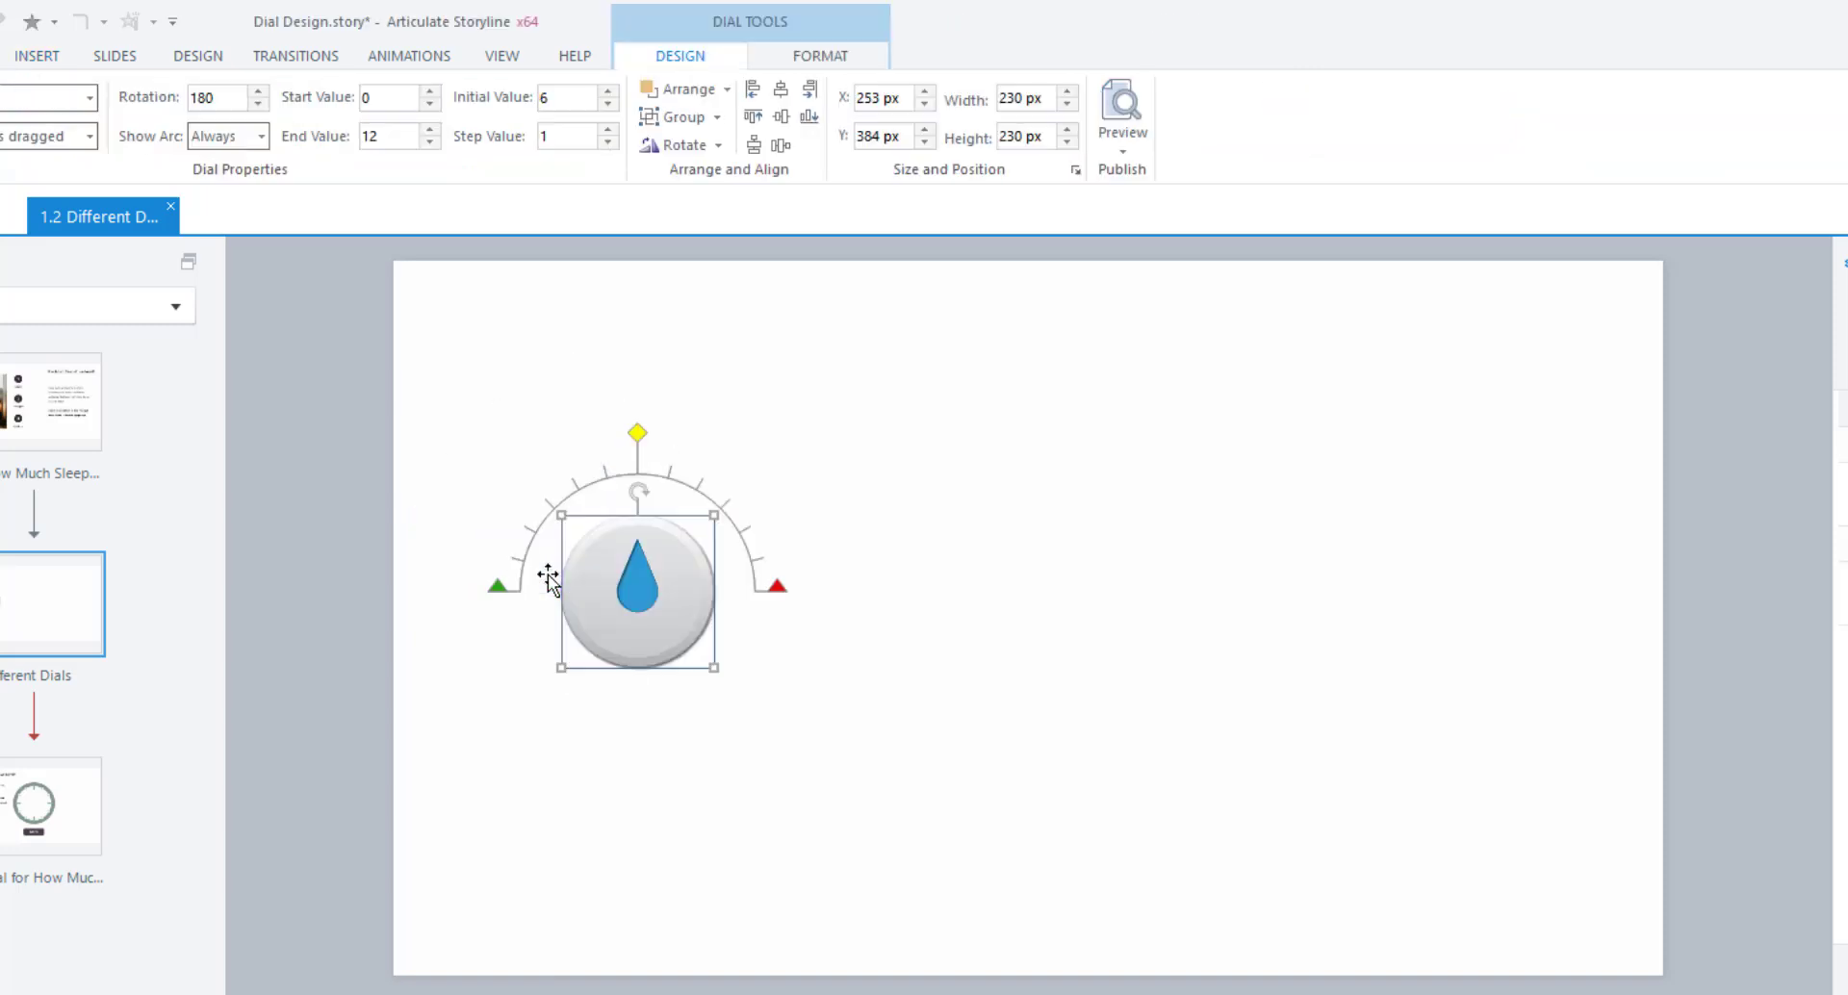
Add a dot knob dial to the right of the teardrop, level with it.
click(46, 59)
click(1557, 140)
click(1638, 235)
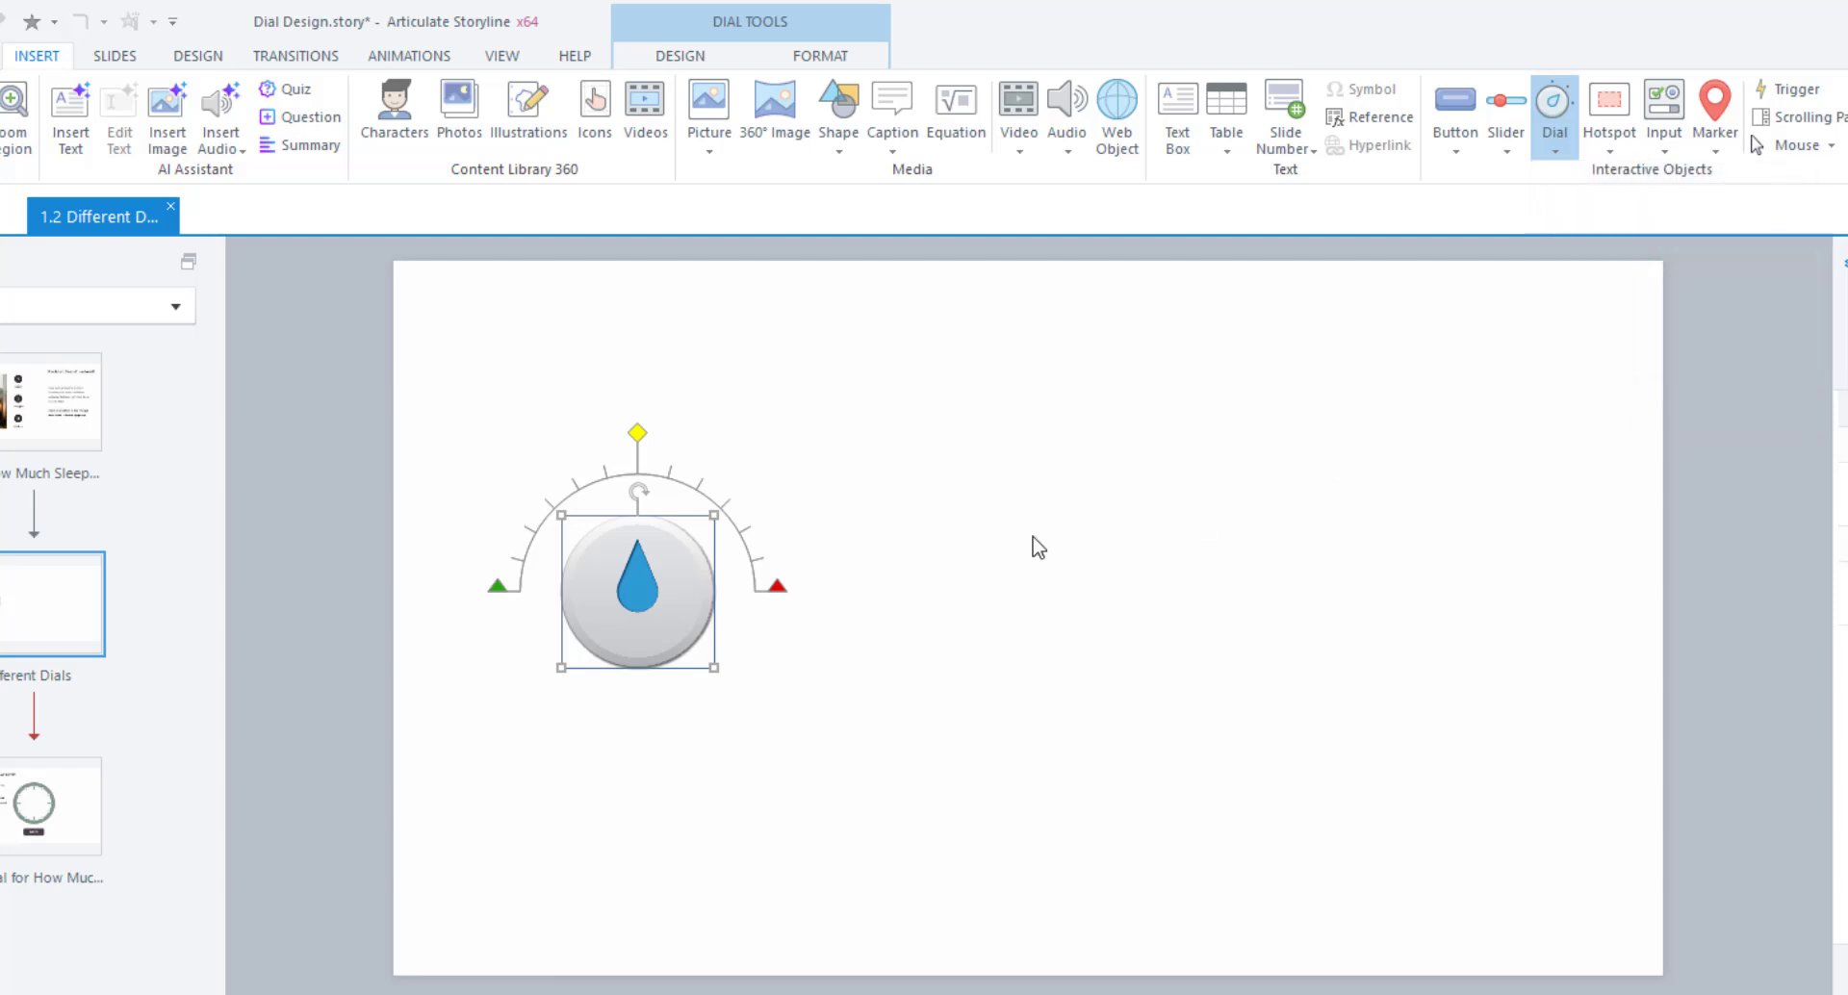
drag(899, 478, 1097, 631)
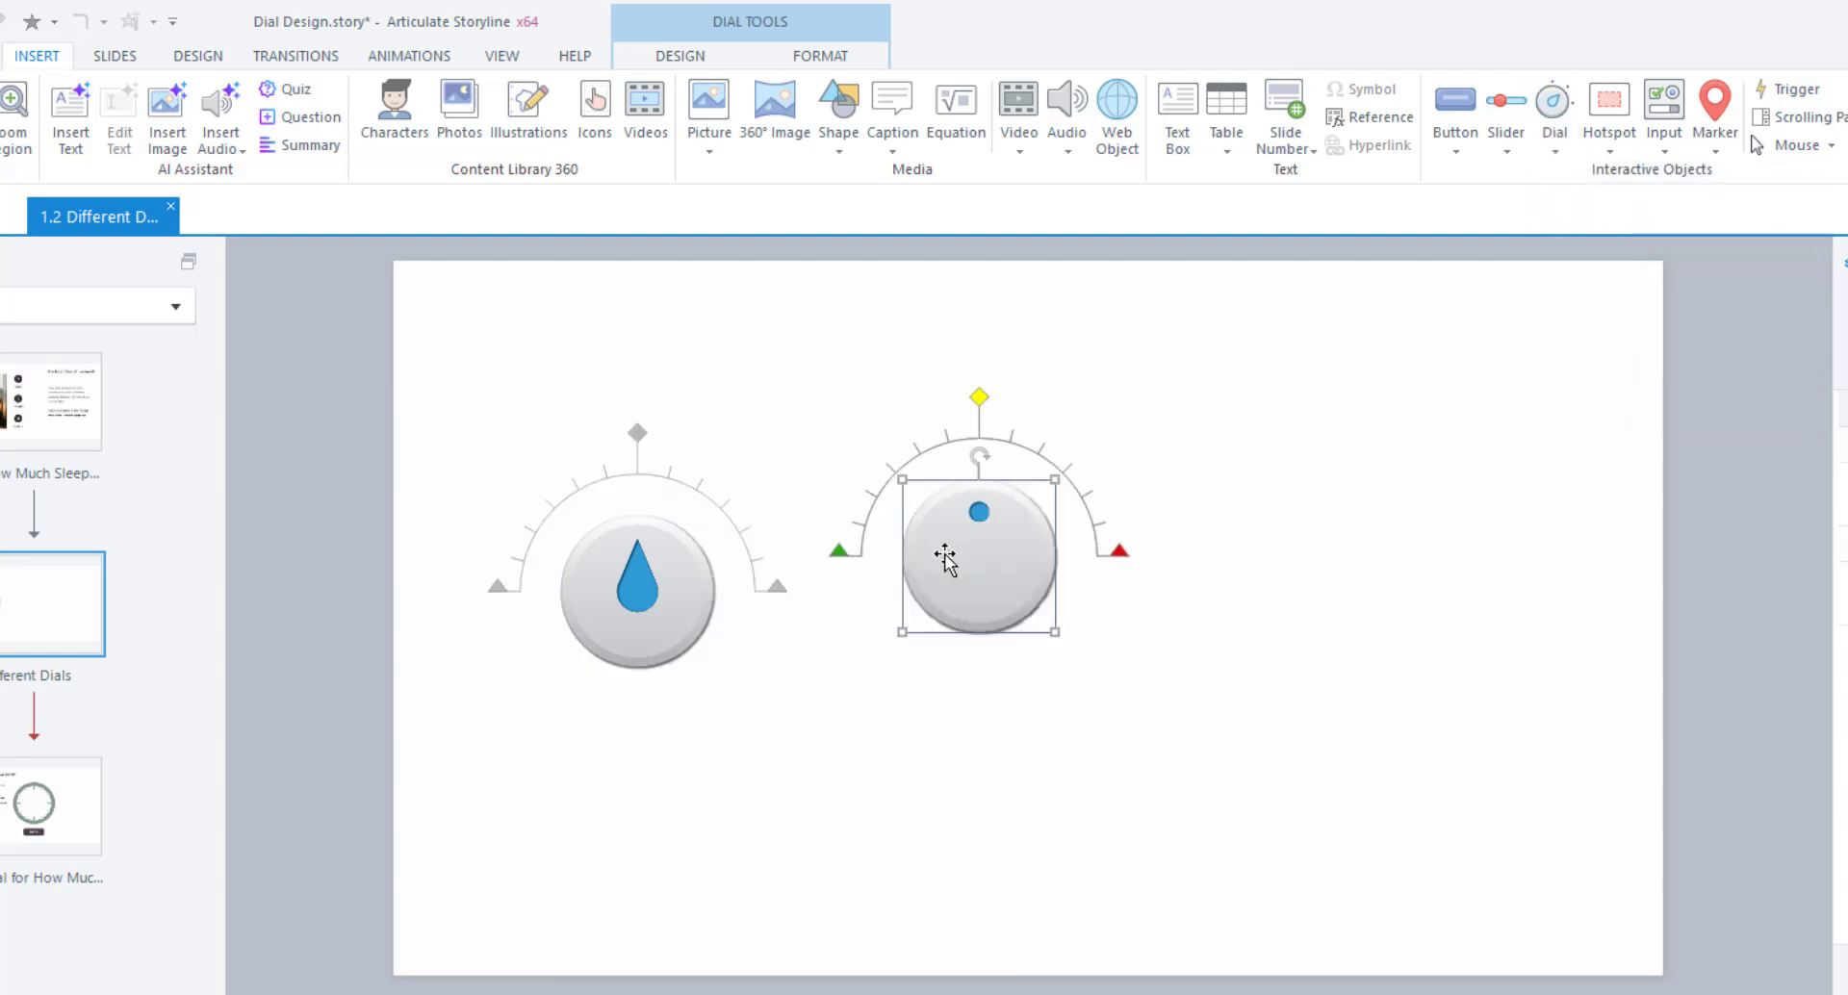
drag(969, 590, 1010, 632)
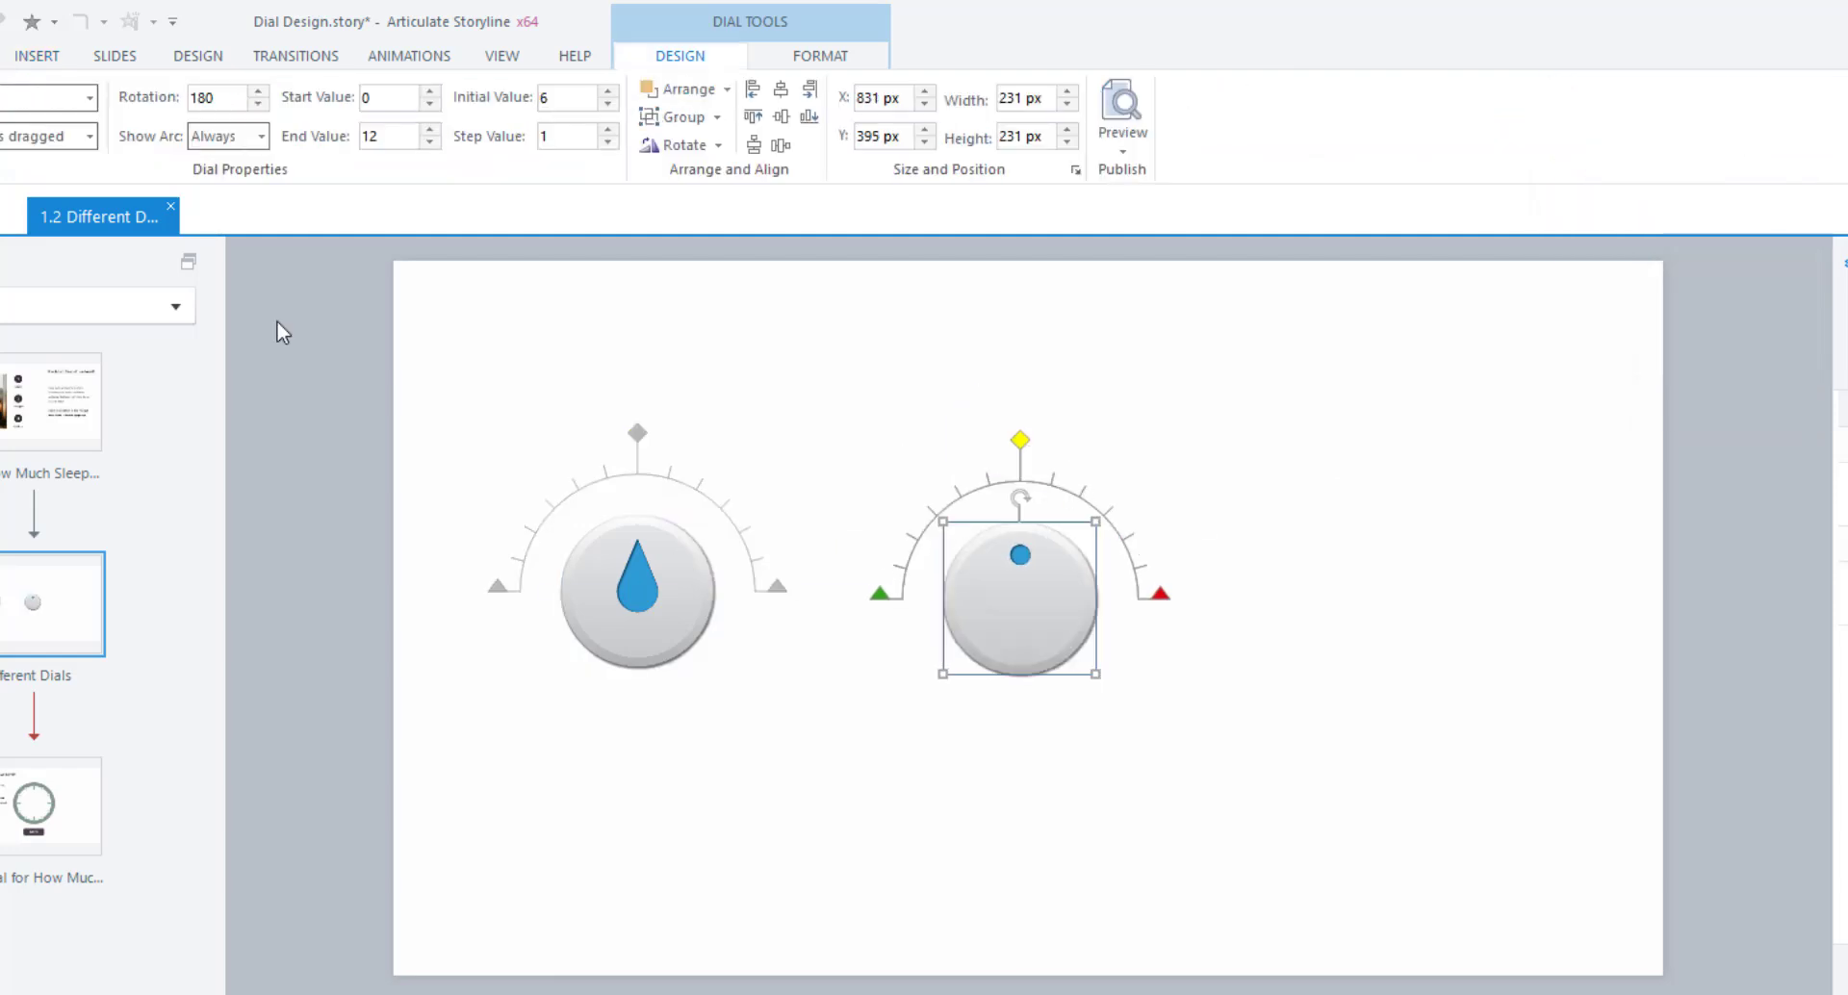
Draw a needle gauge dial on the slide's right, then select the teardrop dial.
click(36, 55)
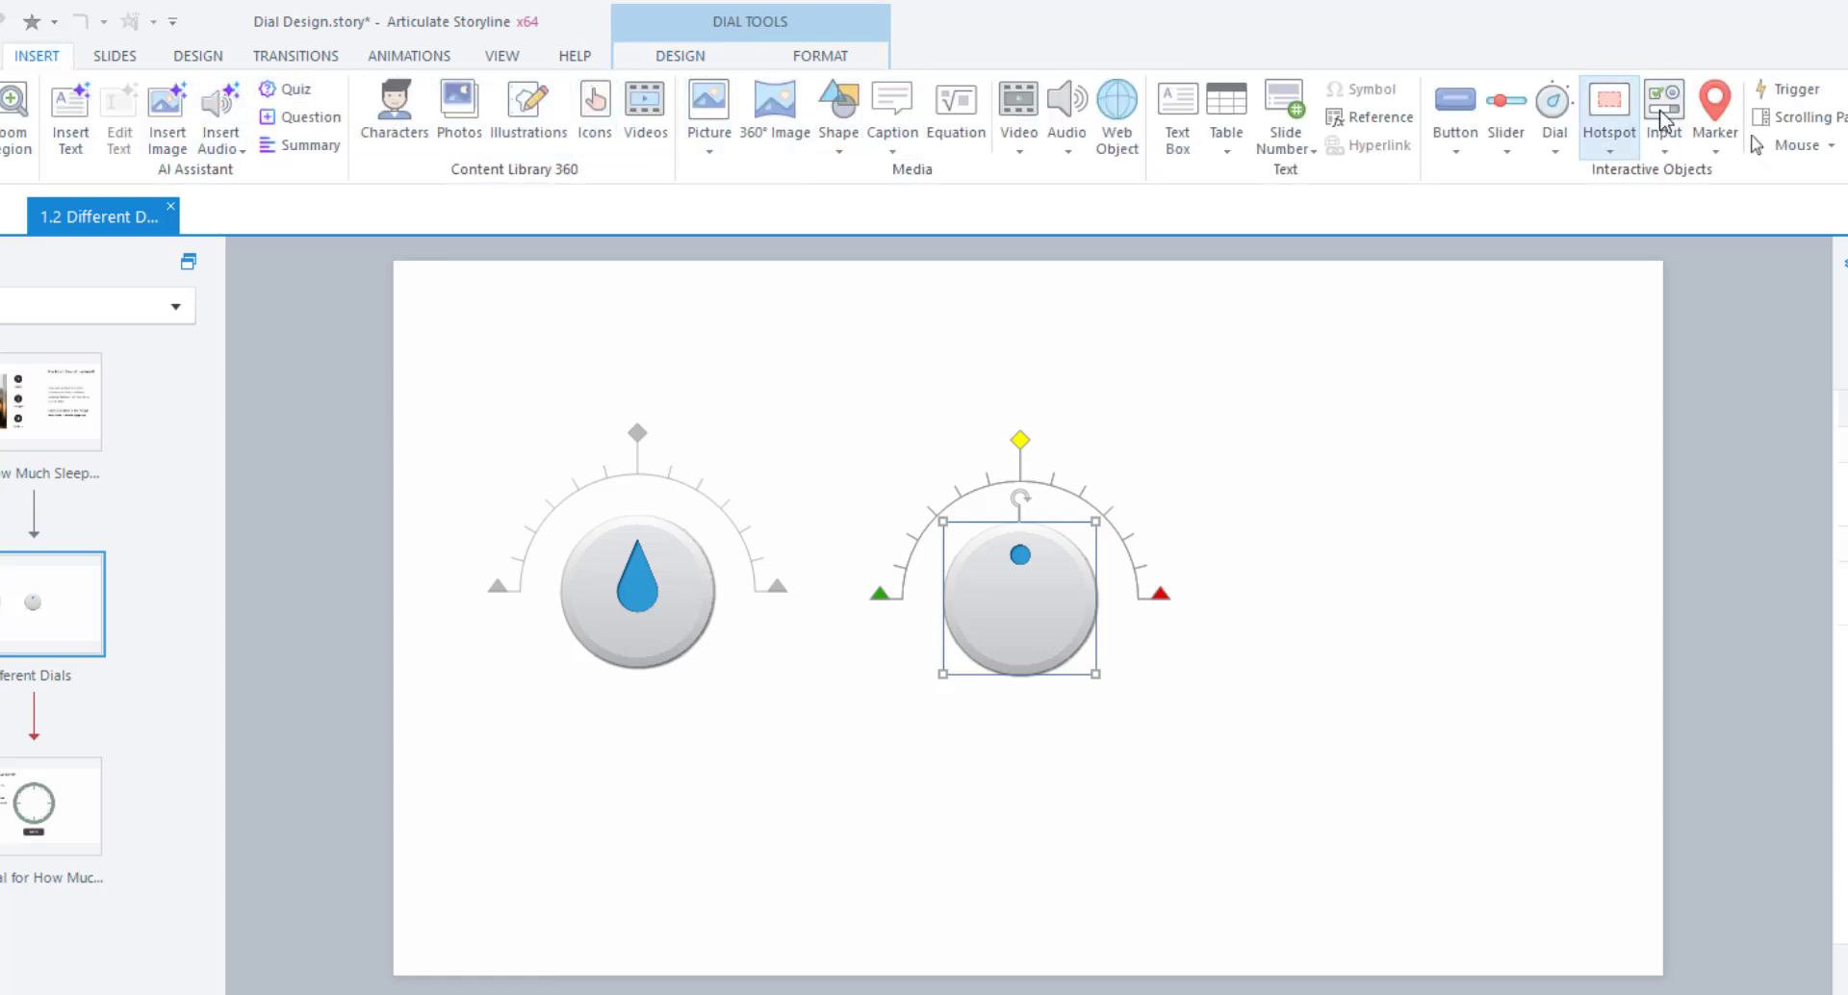
click(1555, 121)
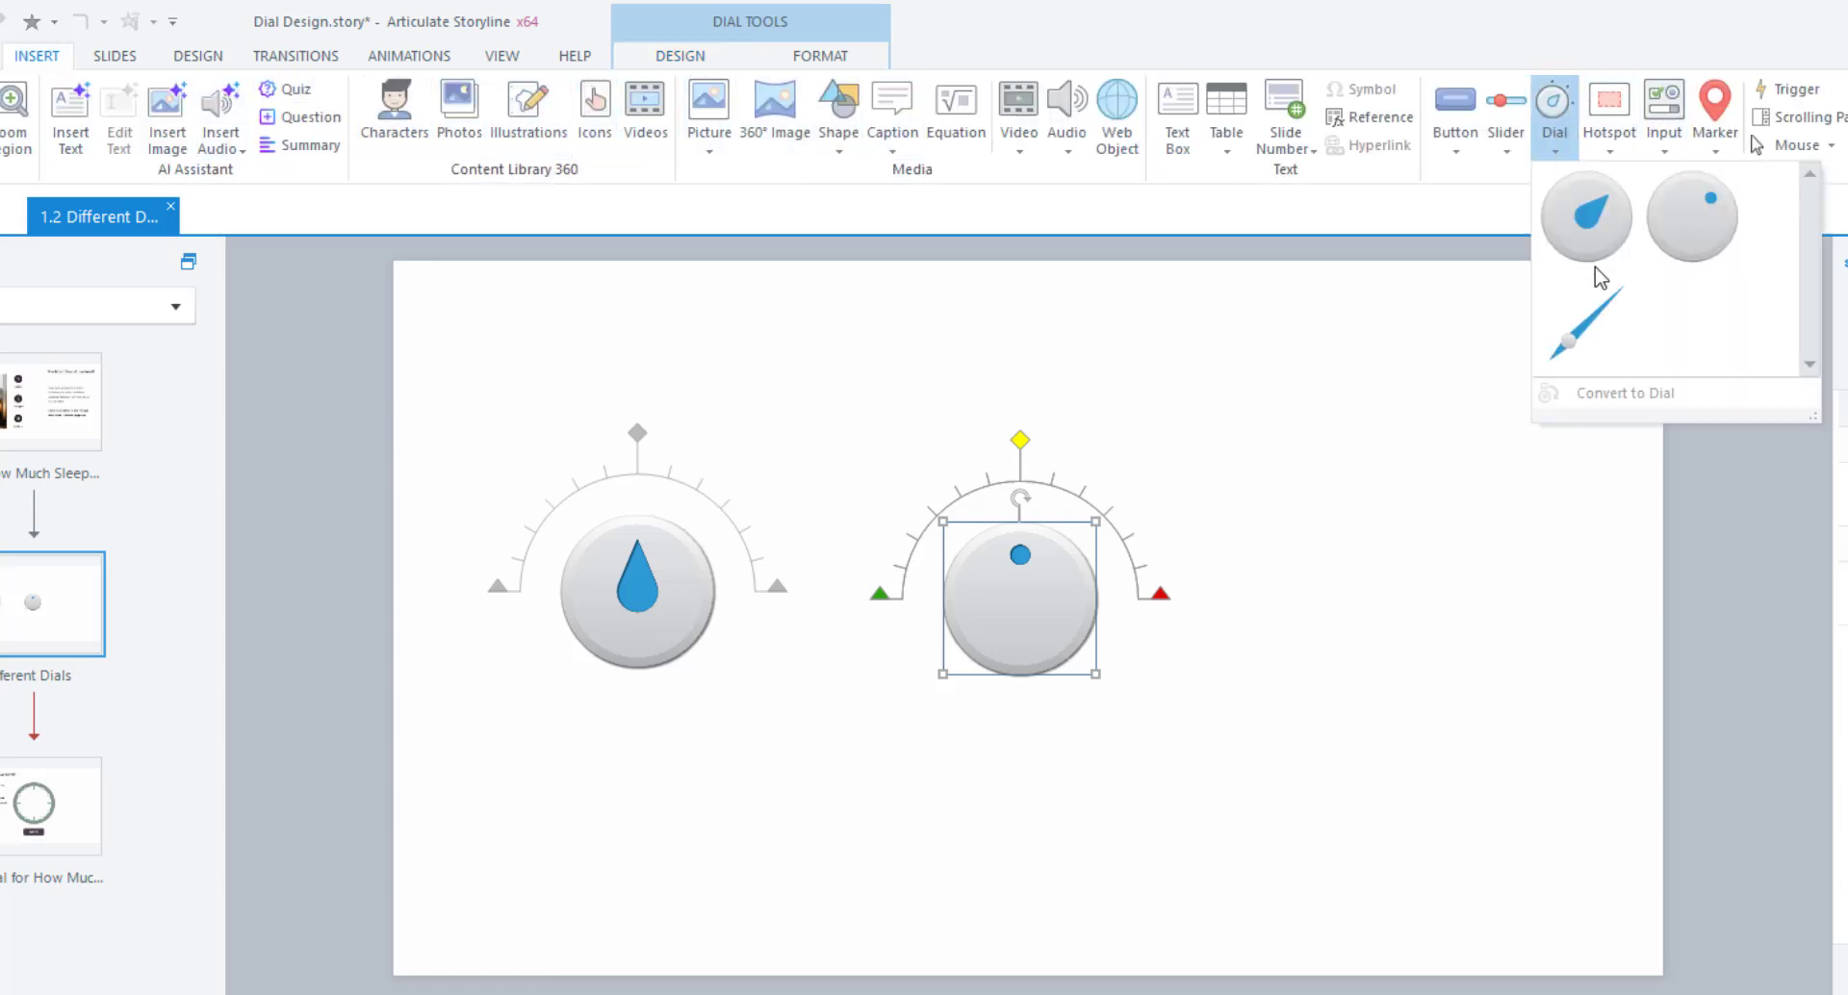
click(1583, 348)
mouse_move(1360, 458)
mouse_down()
mouse_move(1559, 639)
mouse_move(1485, 610)
mouse_move(1289, 599)
mouse_move(1335, 630)
mouse_up()
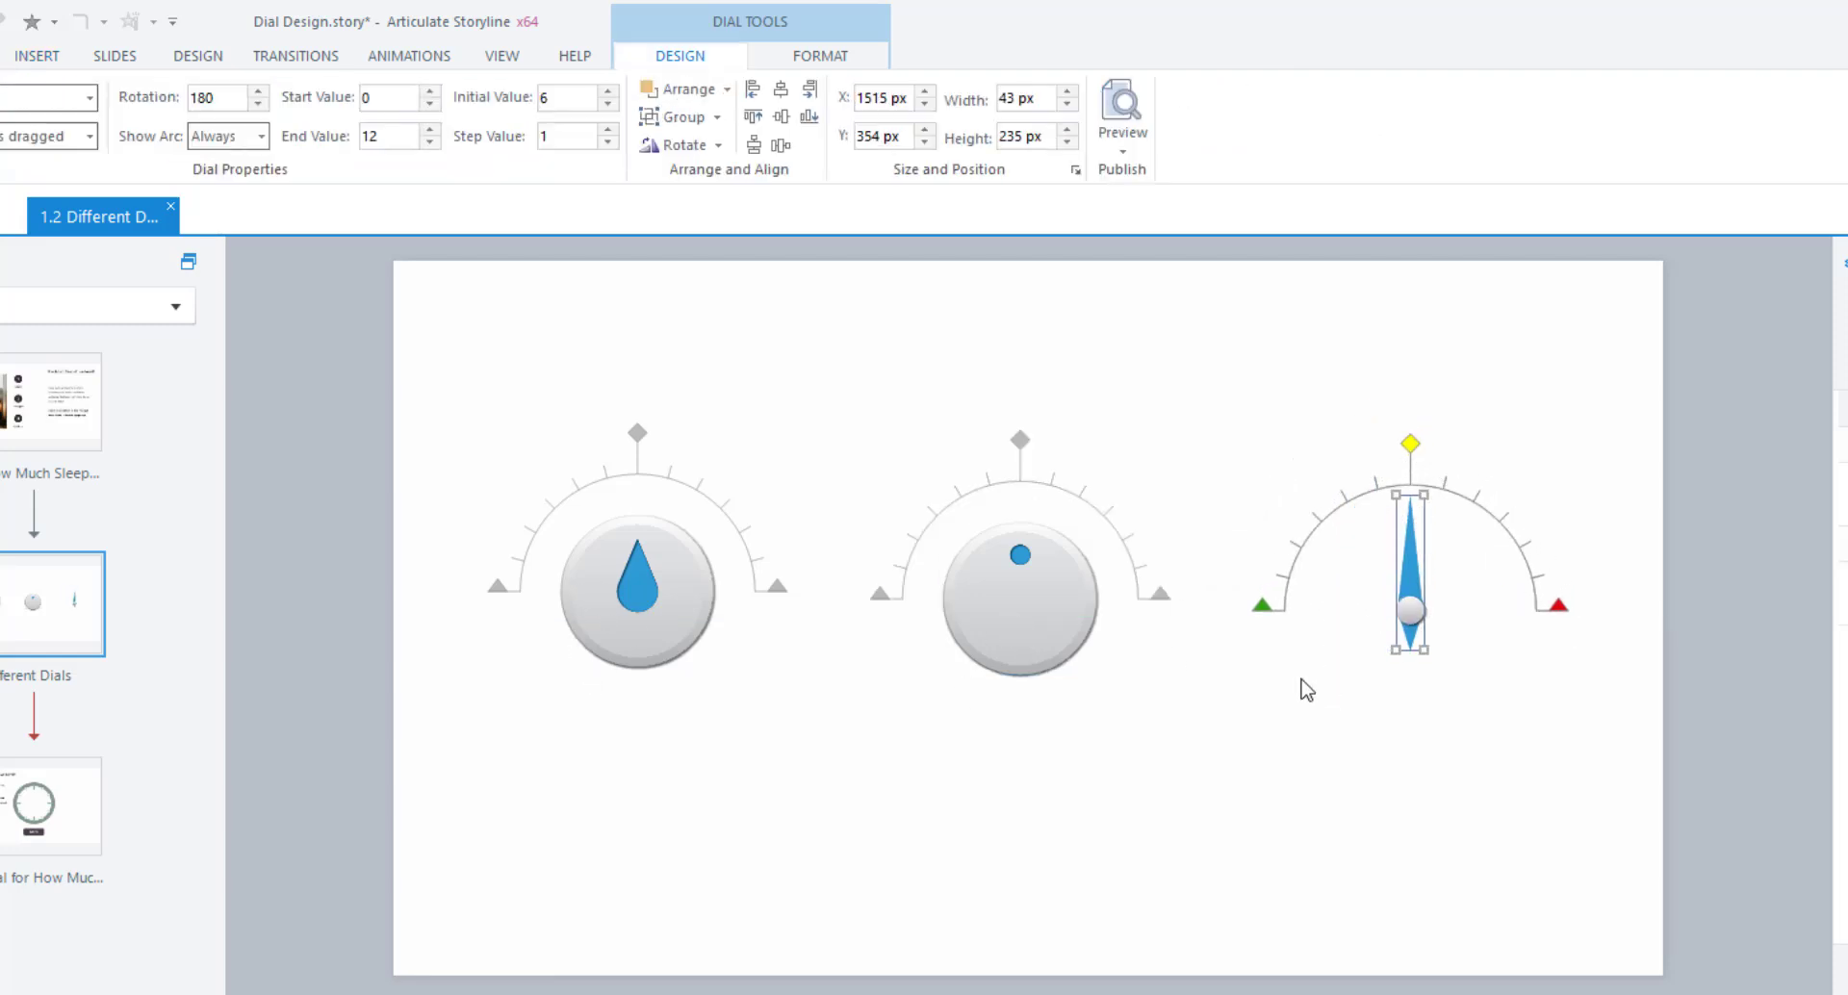
click(672, 613)
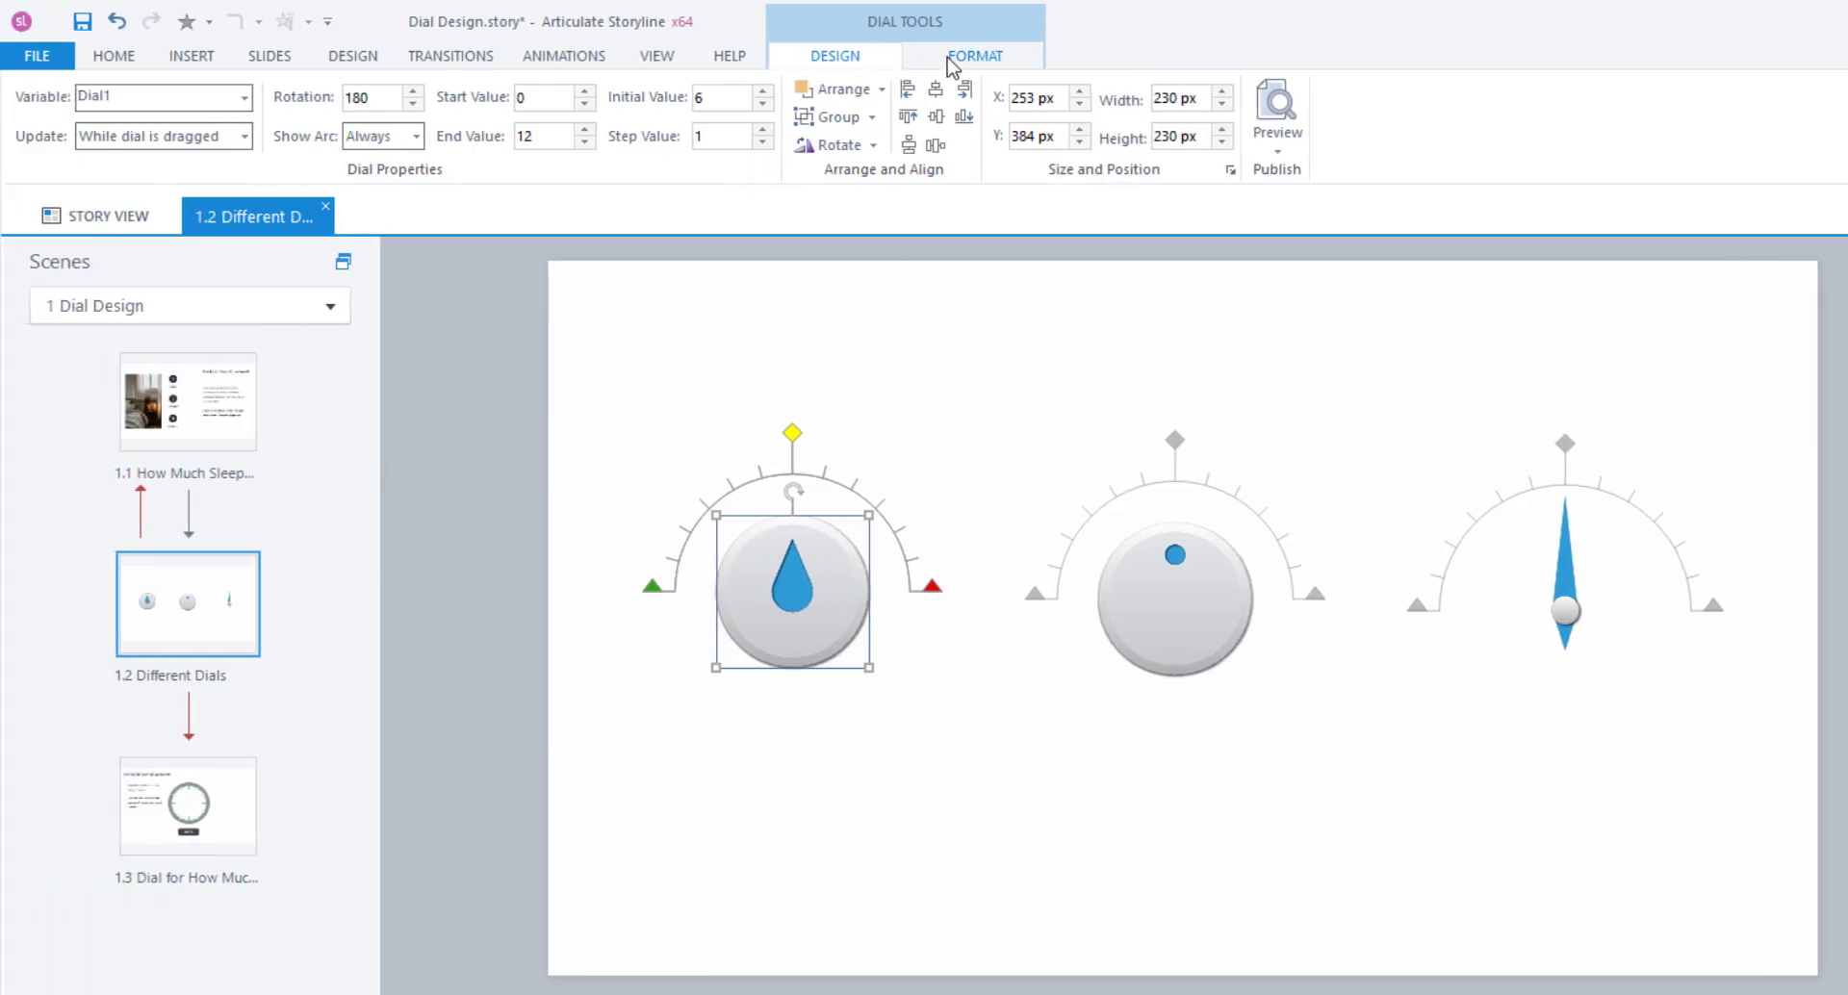
Try grey and purple dot pointers on the teardrop dial, then restore its blue teardrop pointer.
click(949, 62)
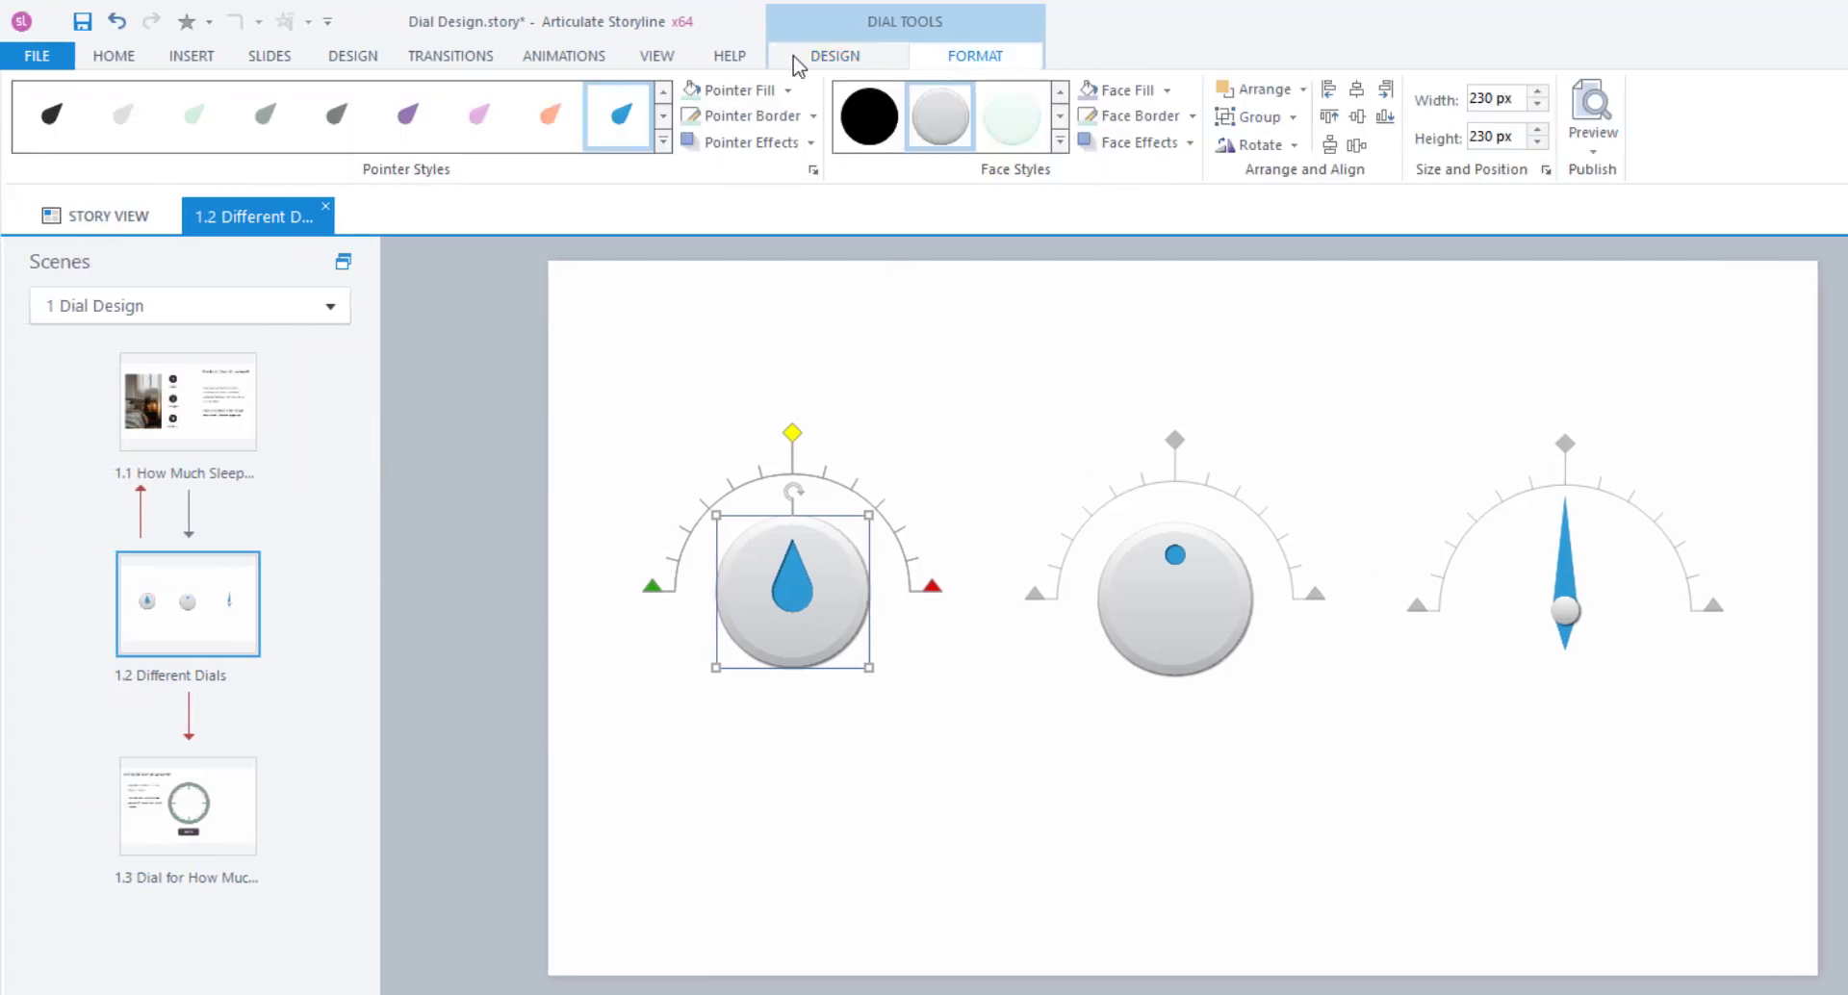
click(663, 140)
click(121, 187)
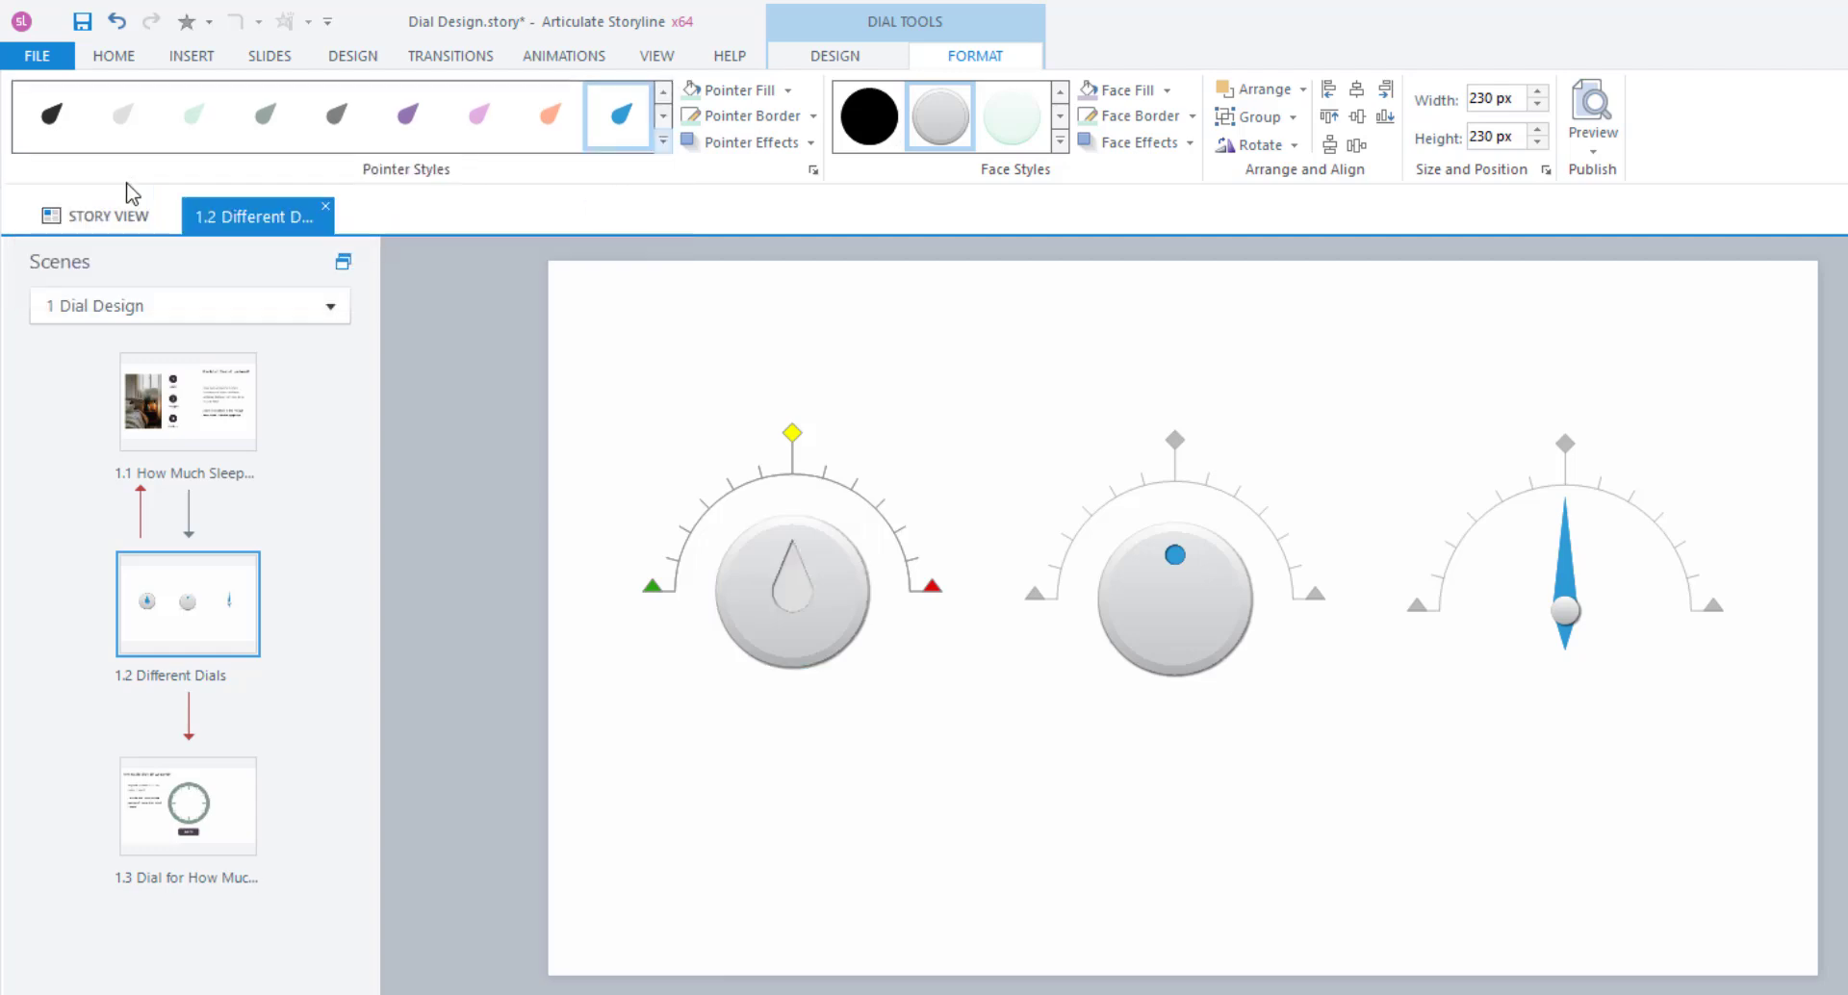
click(287, 118)
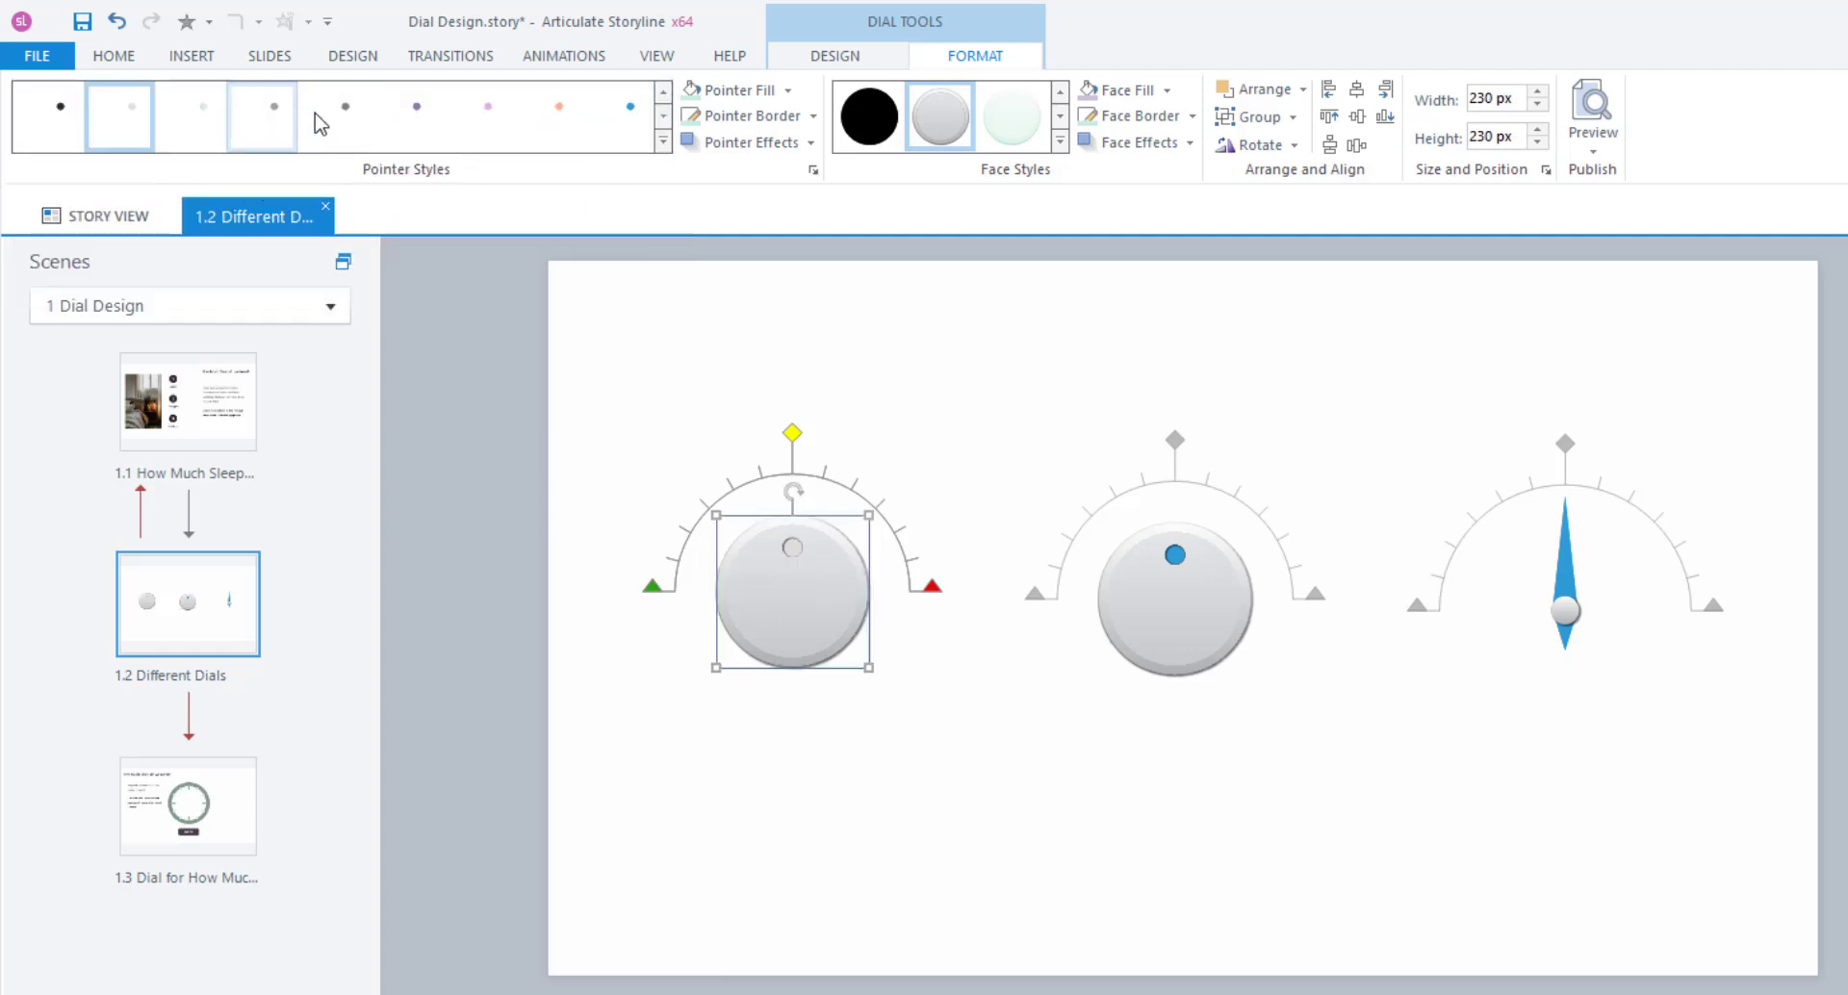
click(416, 114)
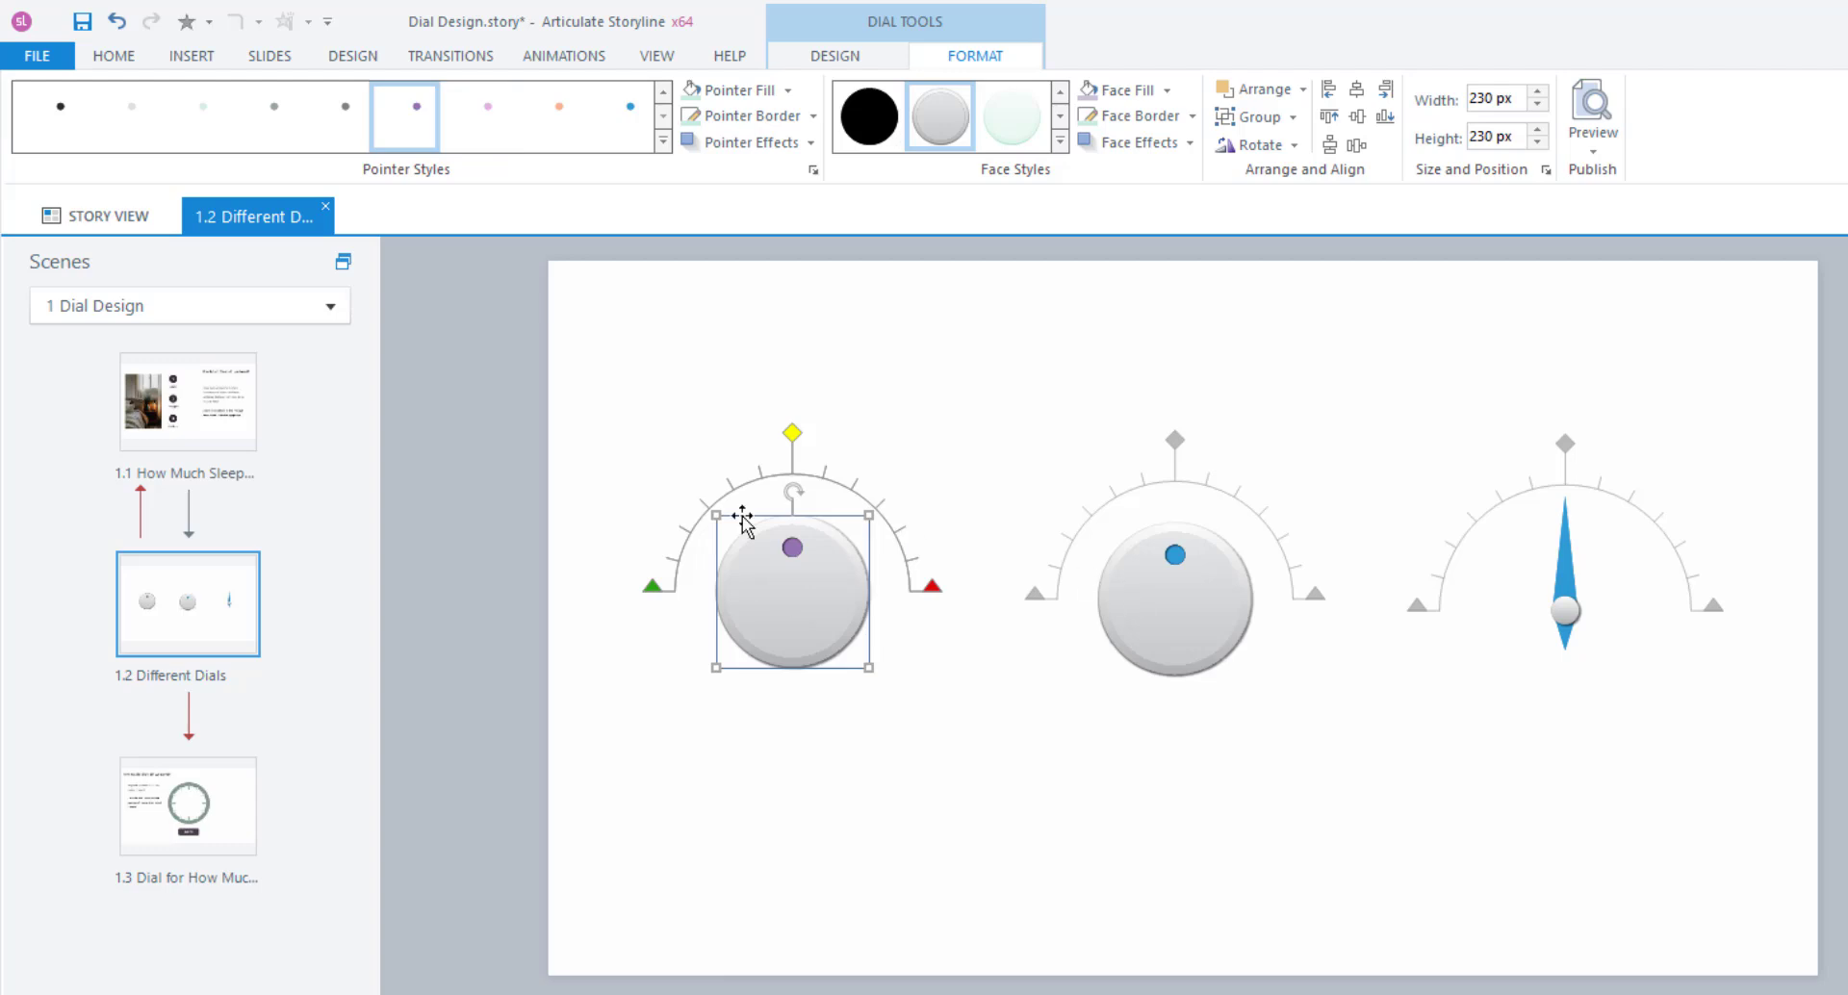
click(664, 142)
click(635, 128)
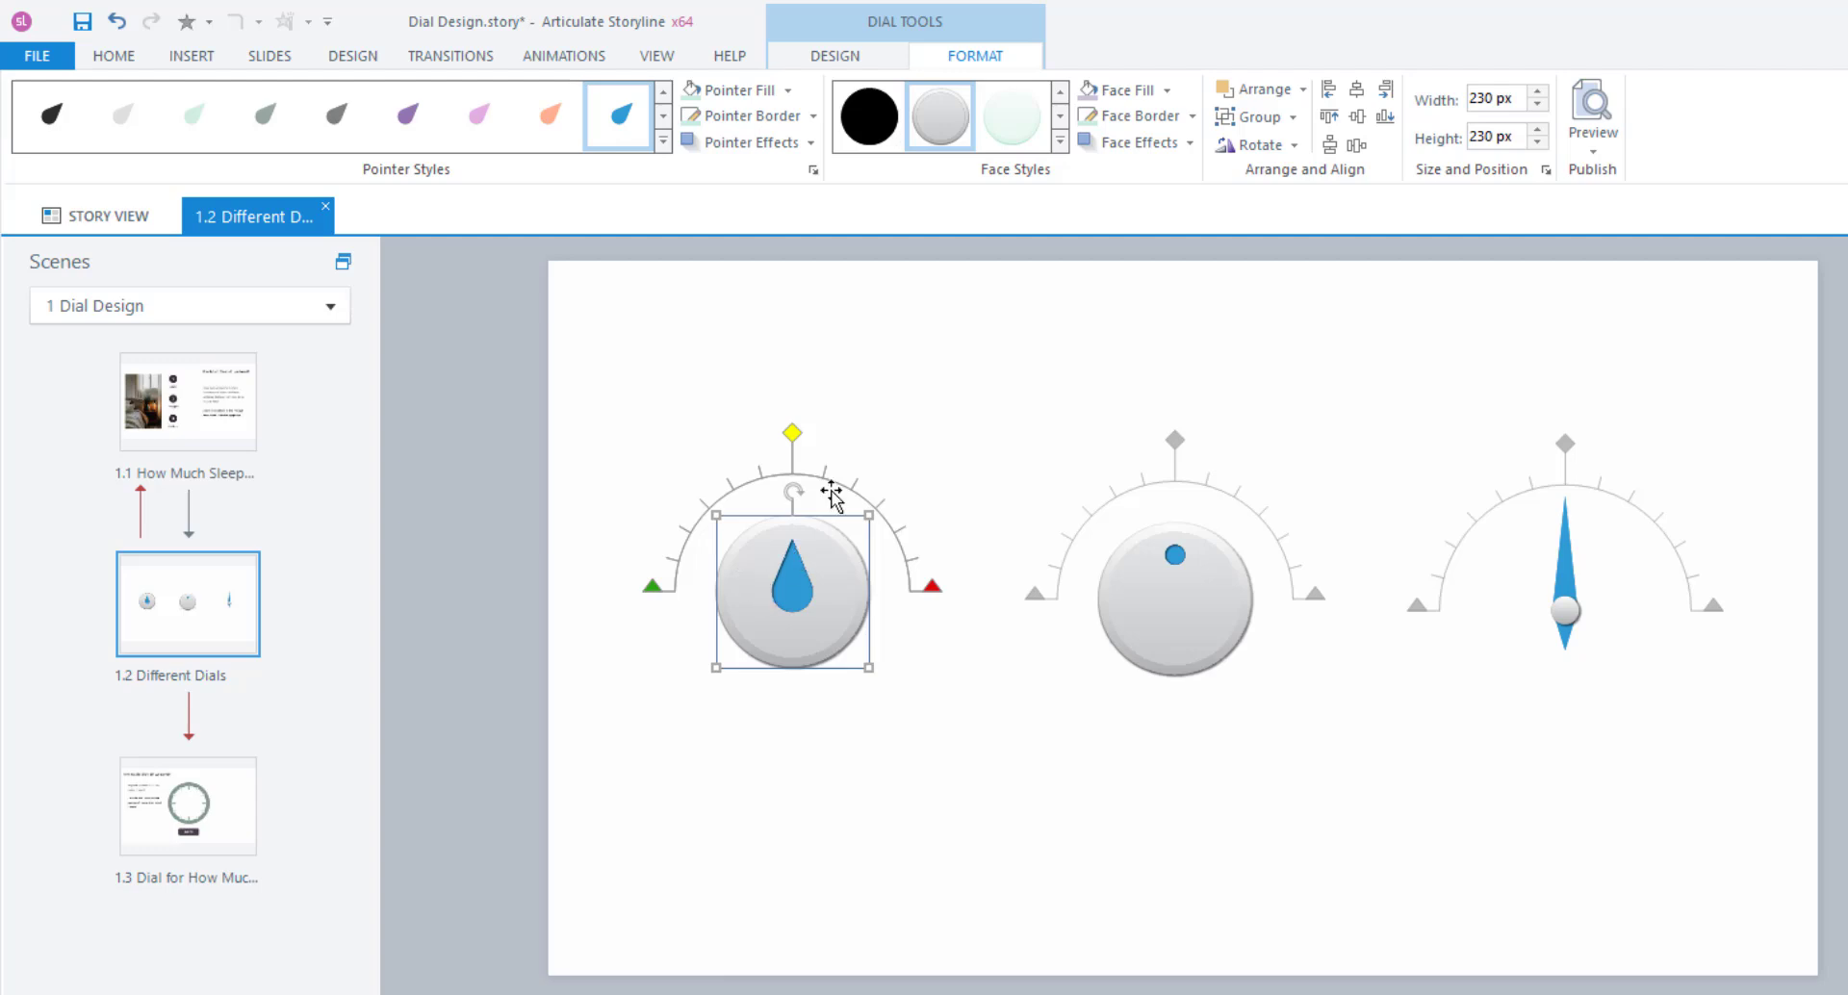
click(761, 142)
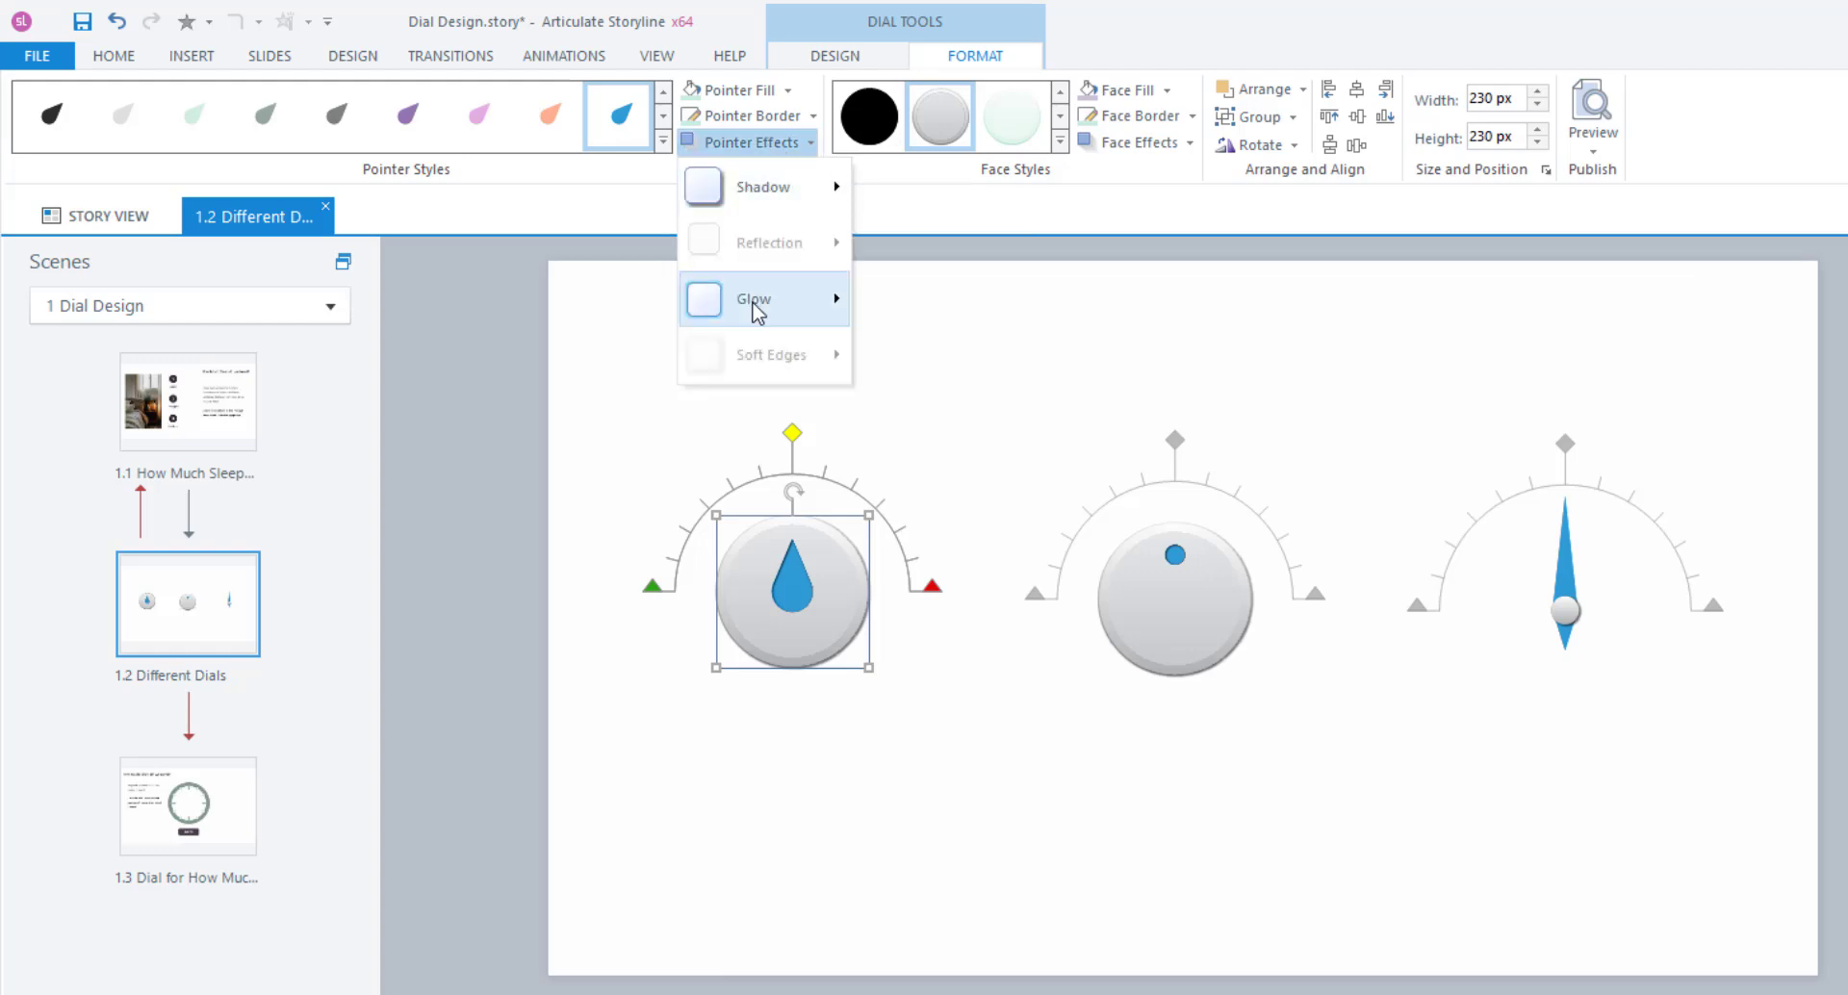
click(633, 205)
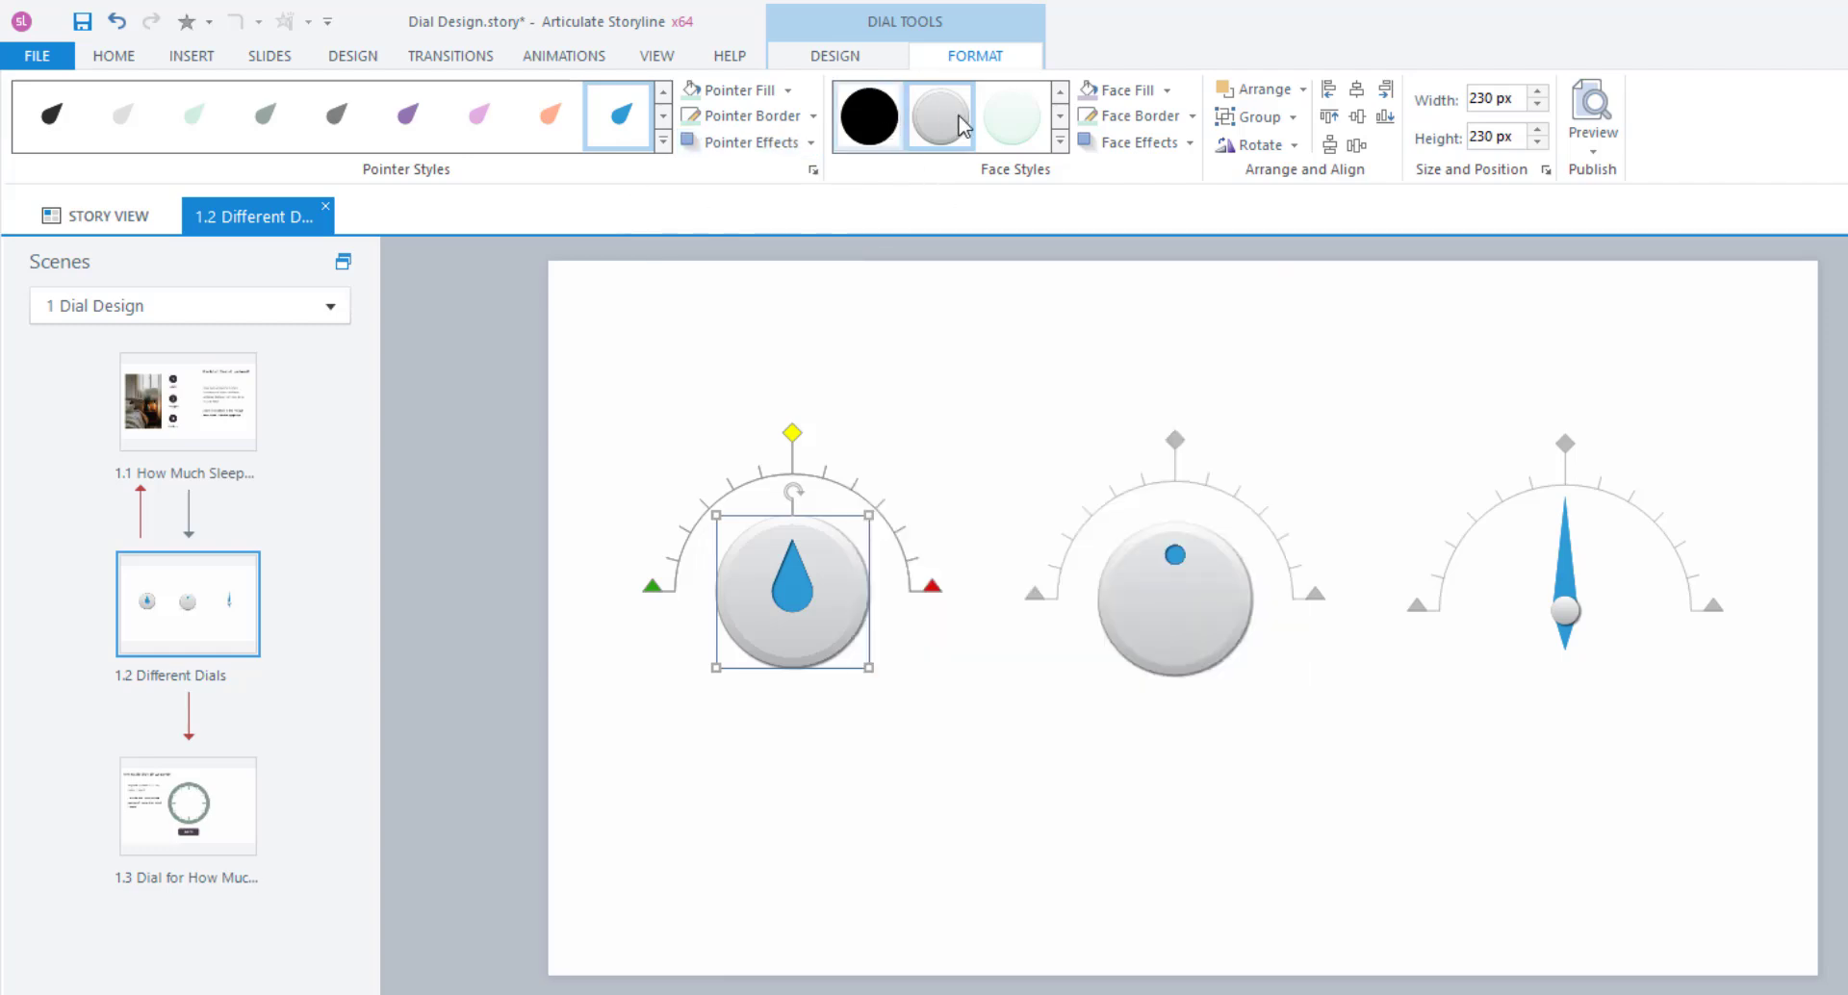
Keep the teardrop dial's grey face after trying mint, then select the needle gauge.
click(1007, 121)
click(959, 123)
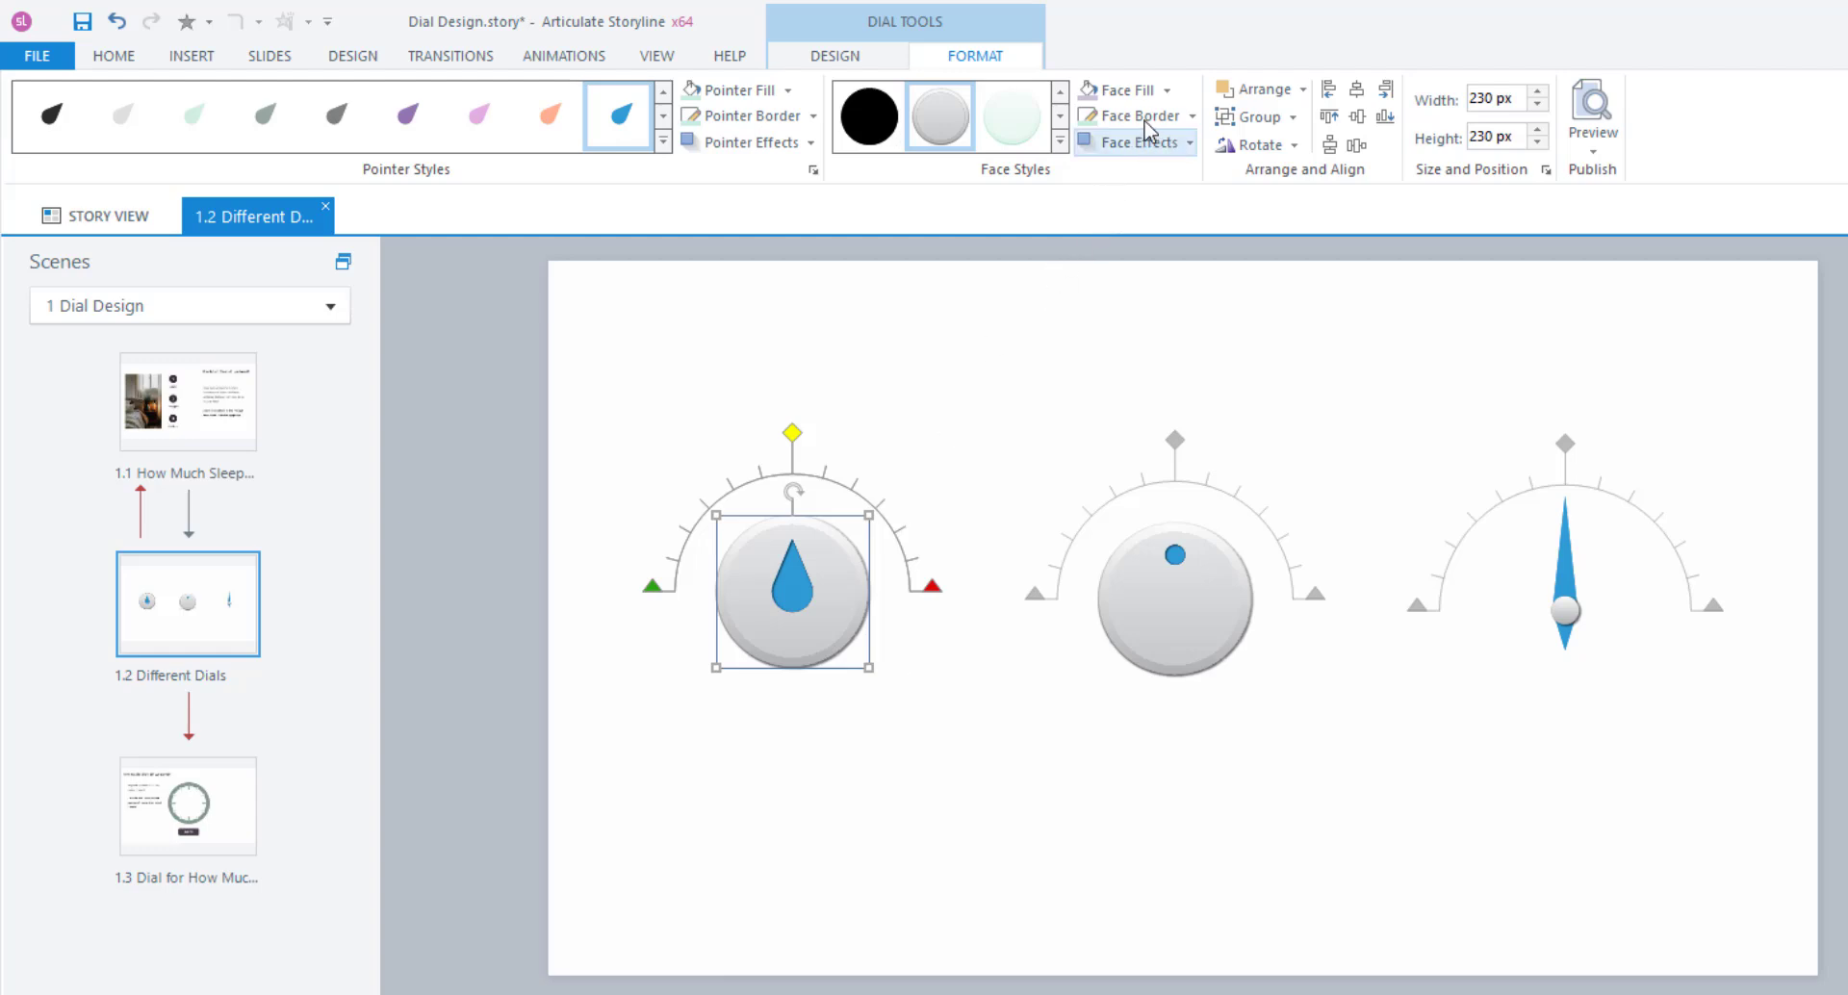
click(1164, 144)
click(995, 335)
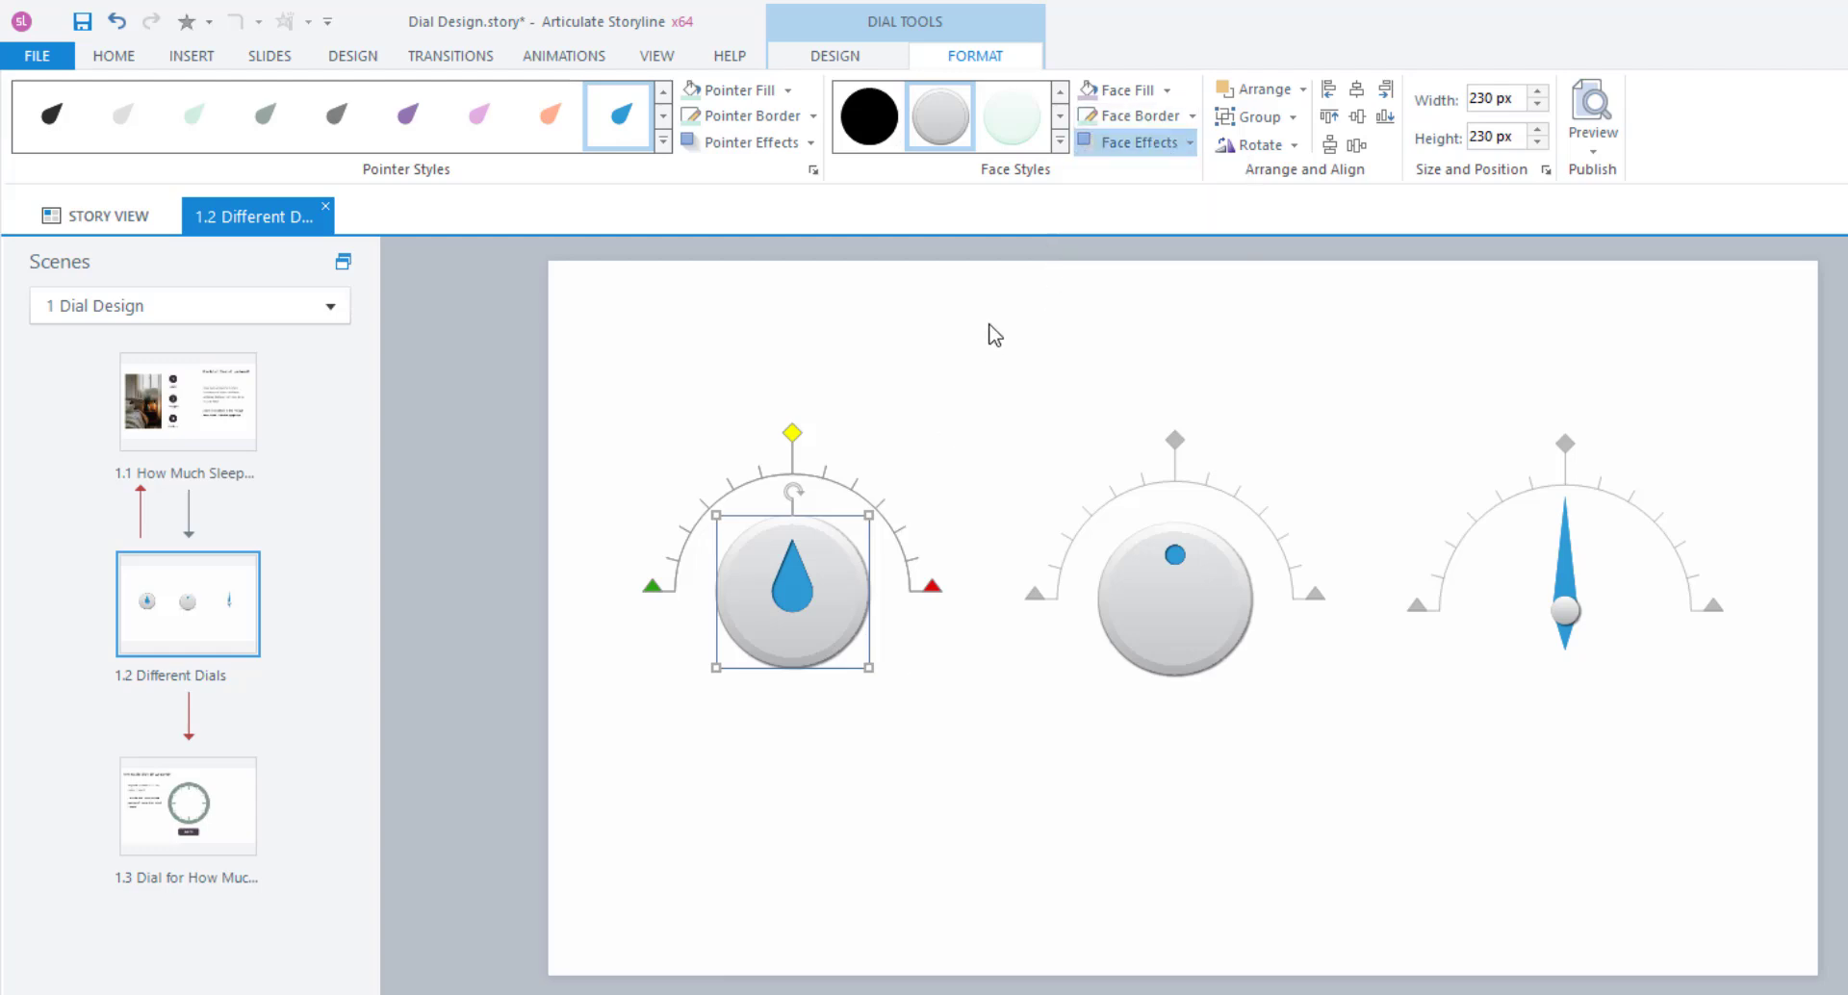
click(1562, 572)
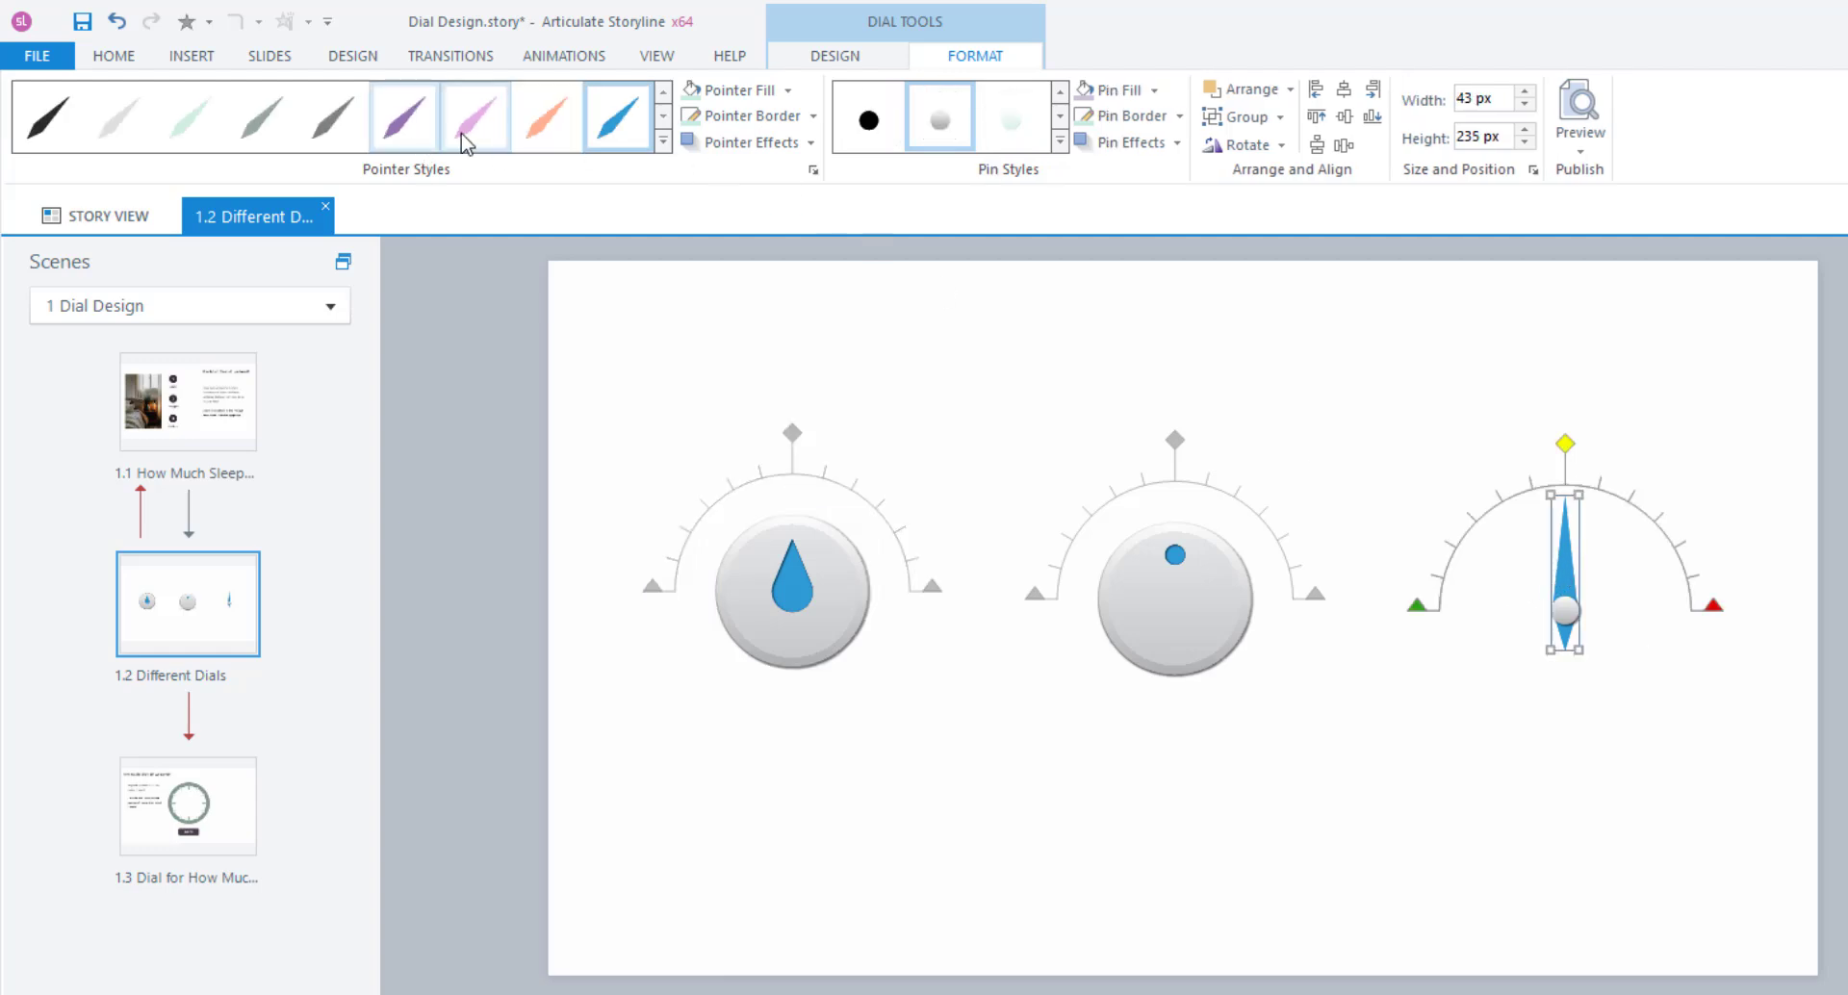
Keep the needle gauge's blue needle and give it a grey pin, then select the teardrop dial.
click(663, 140)
click(705, 188)
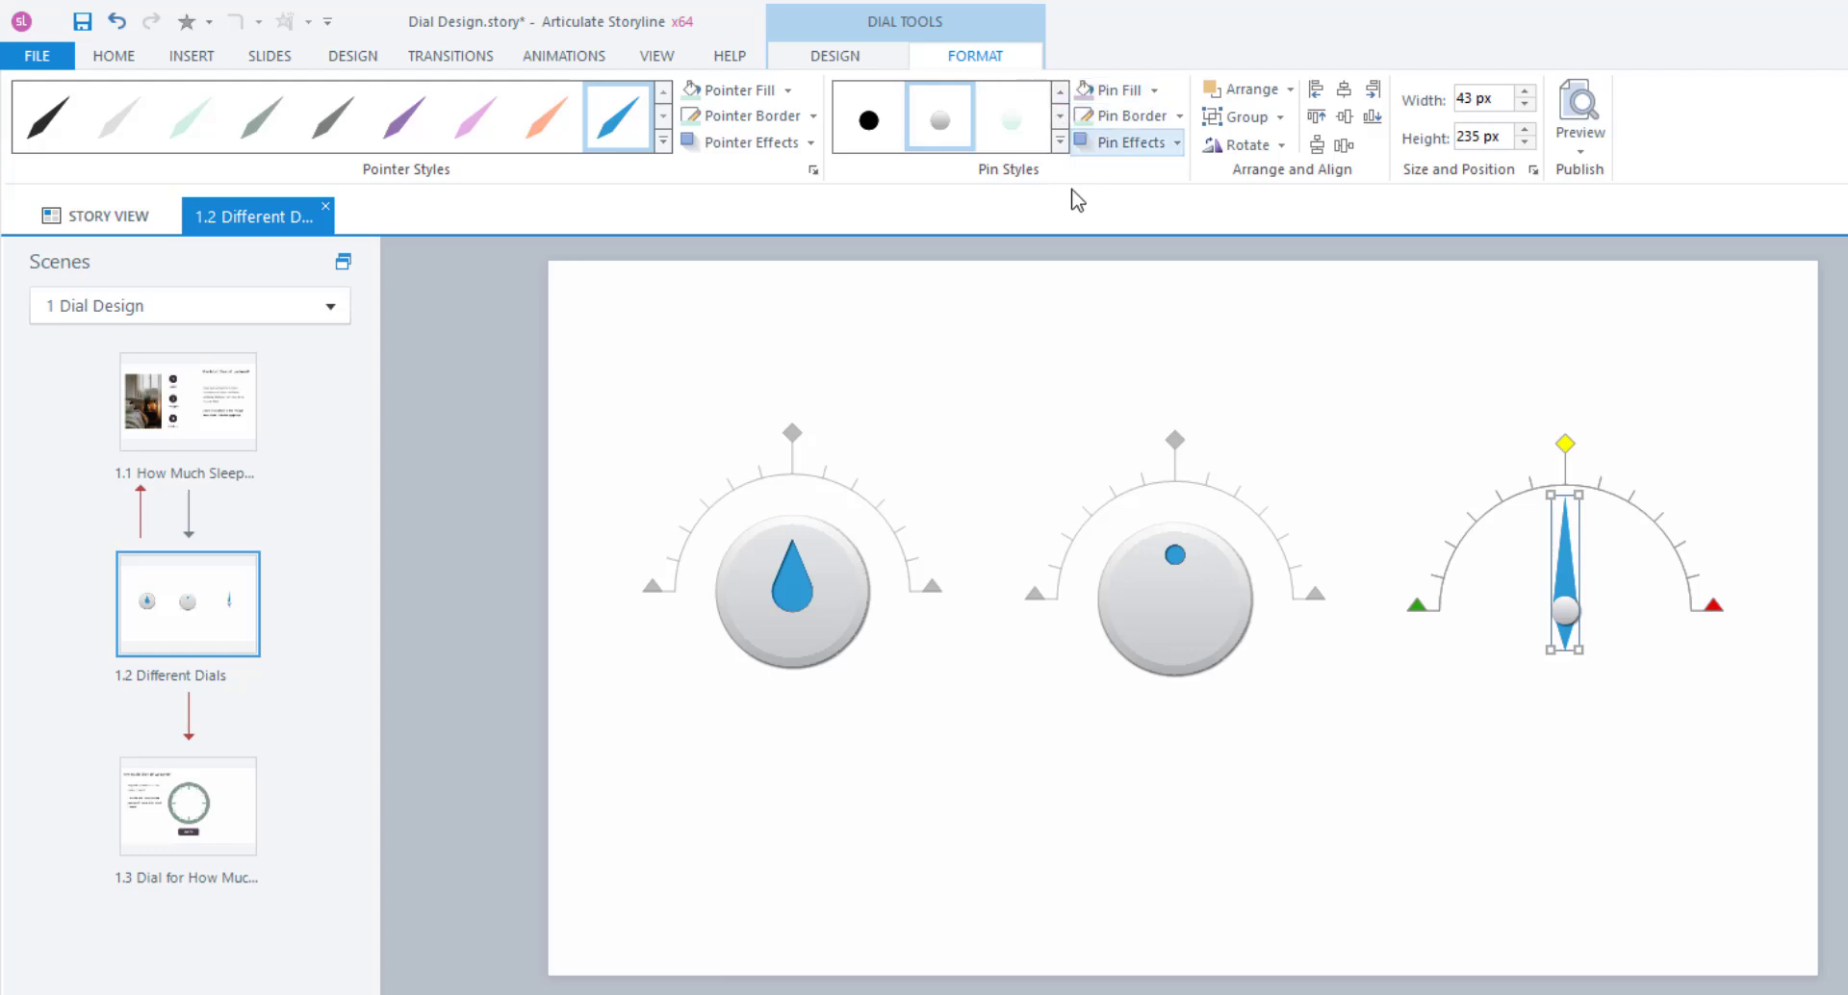
click(866, 125)
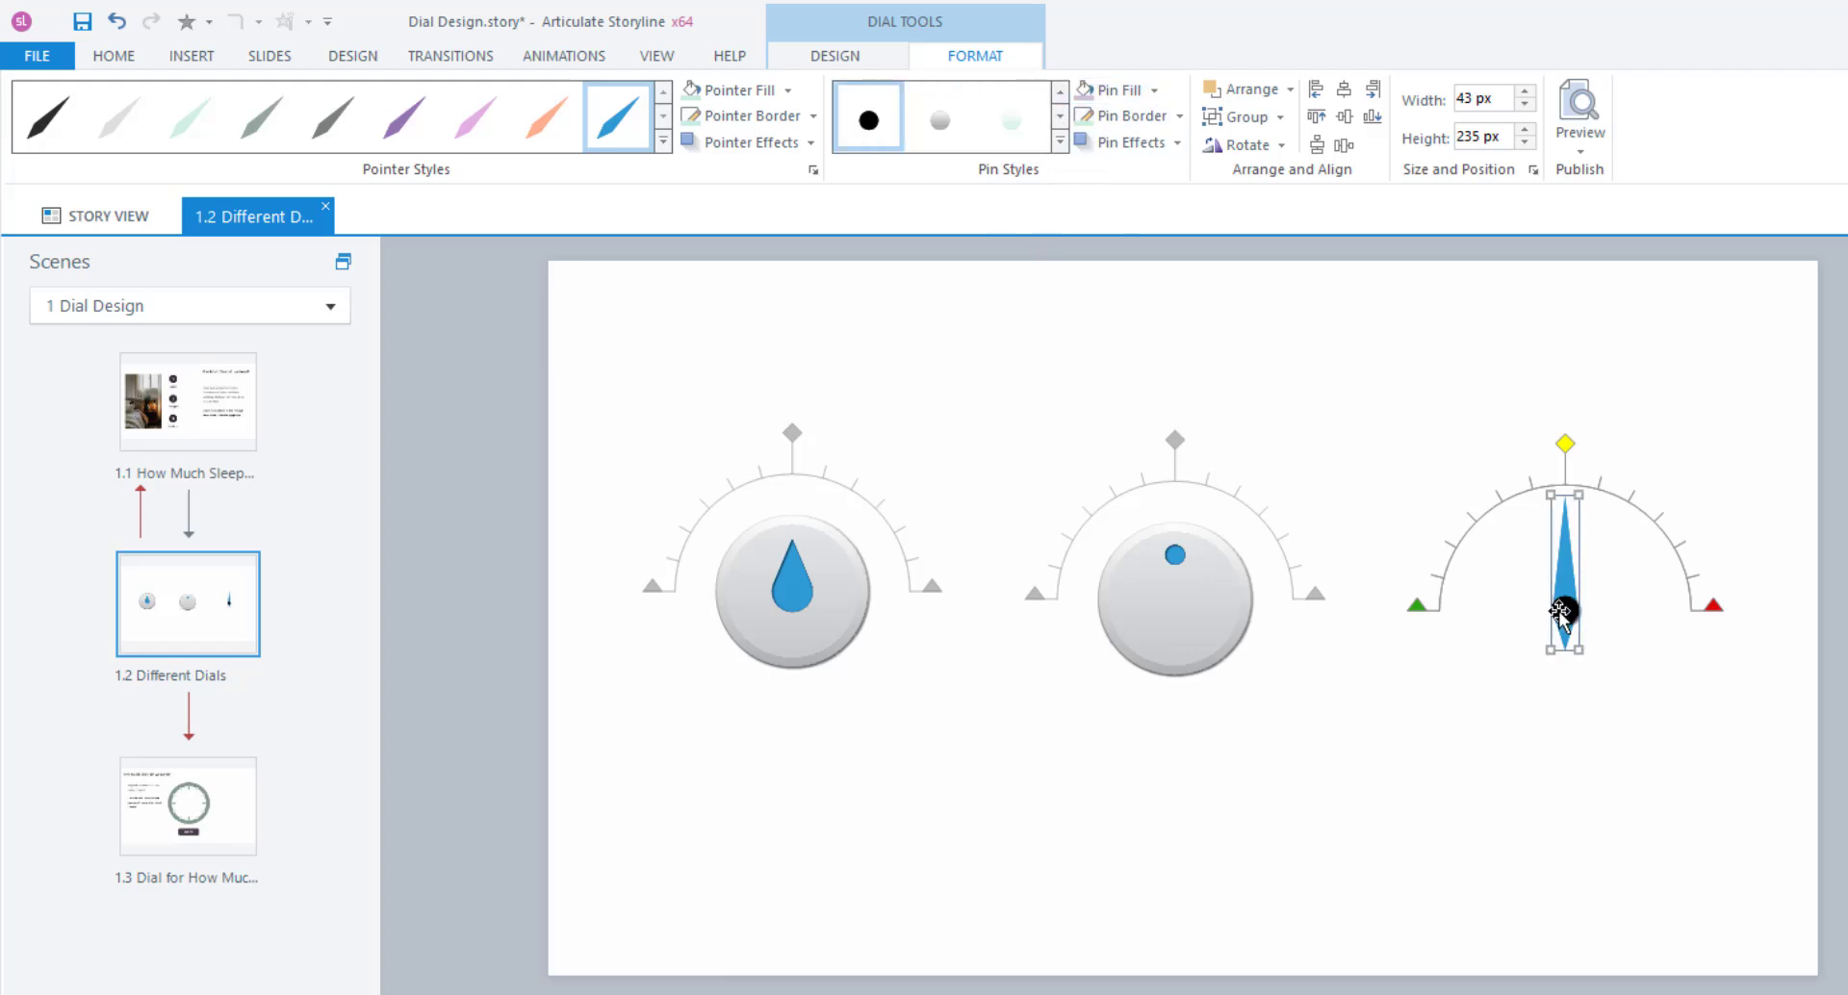
click(943, 122)
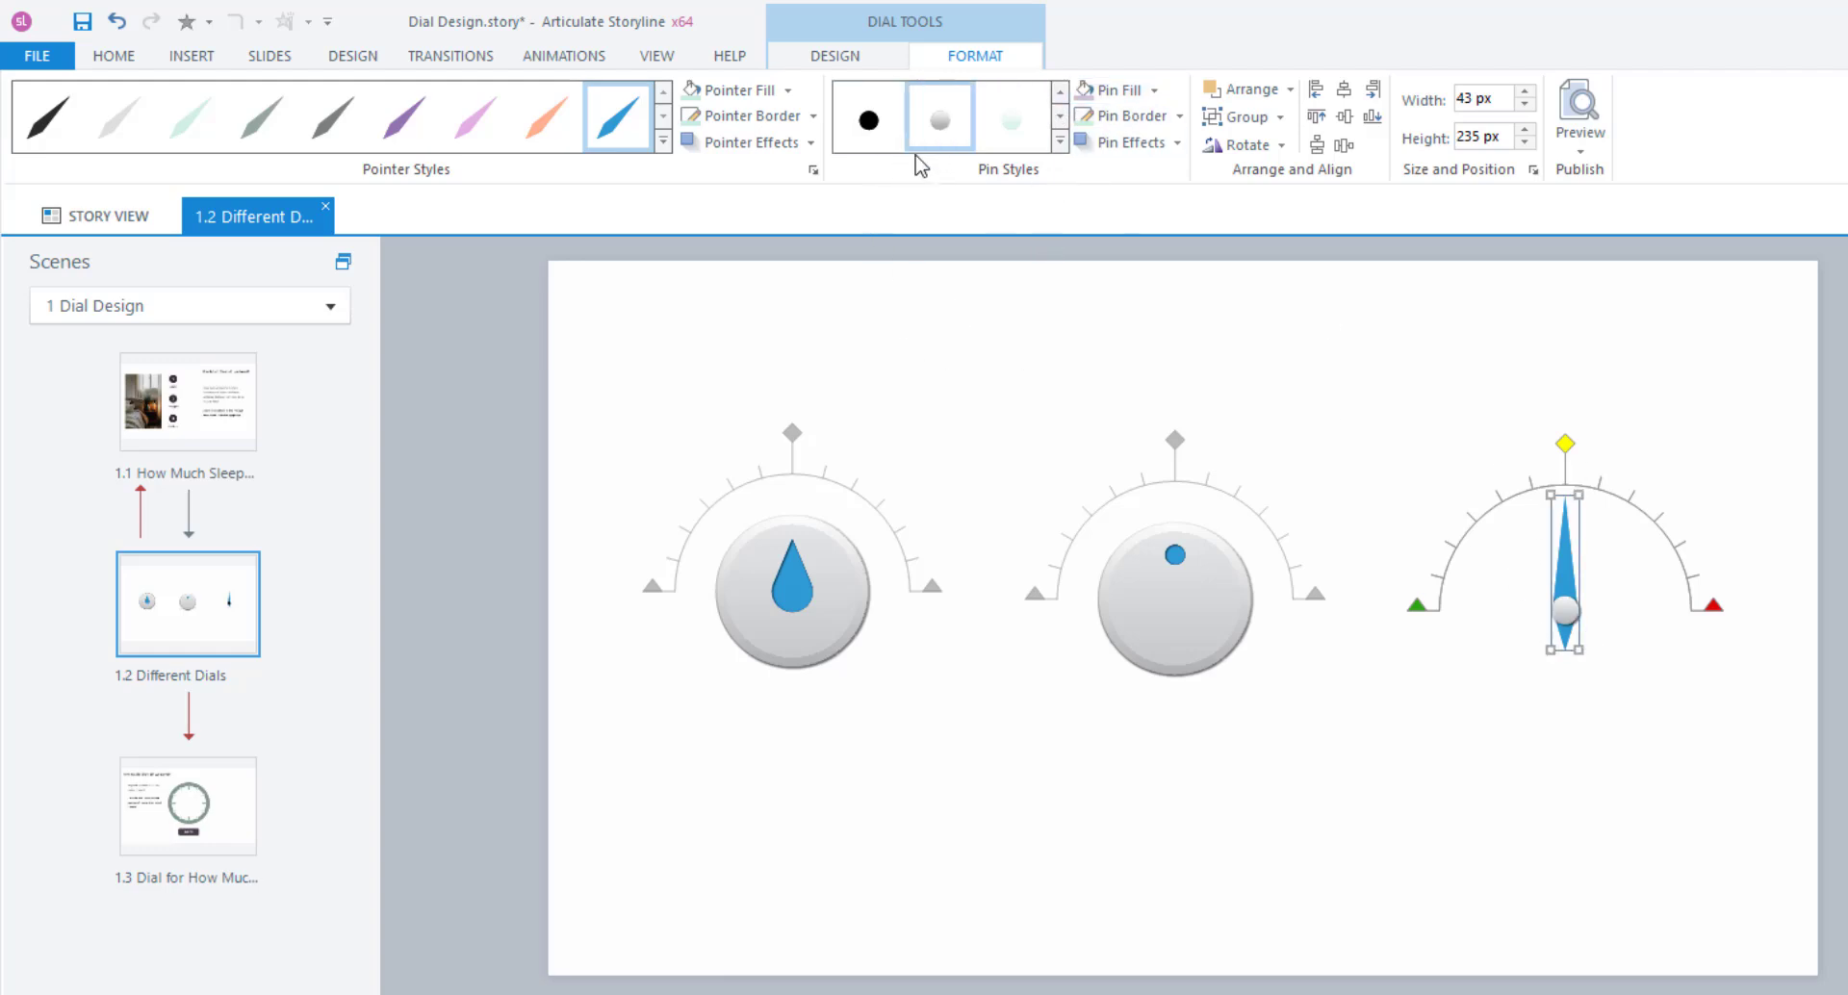
click(512, 332)
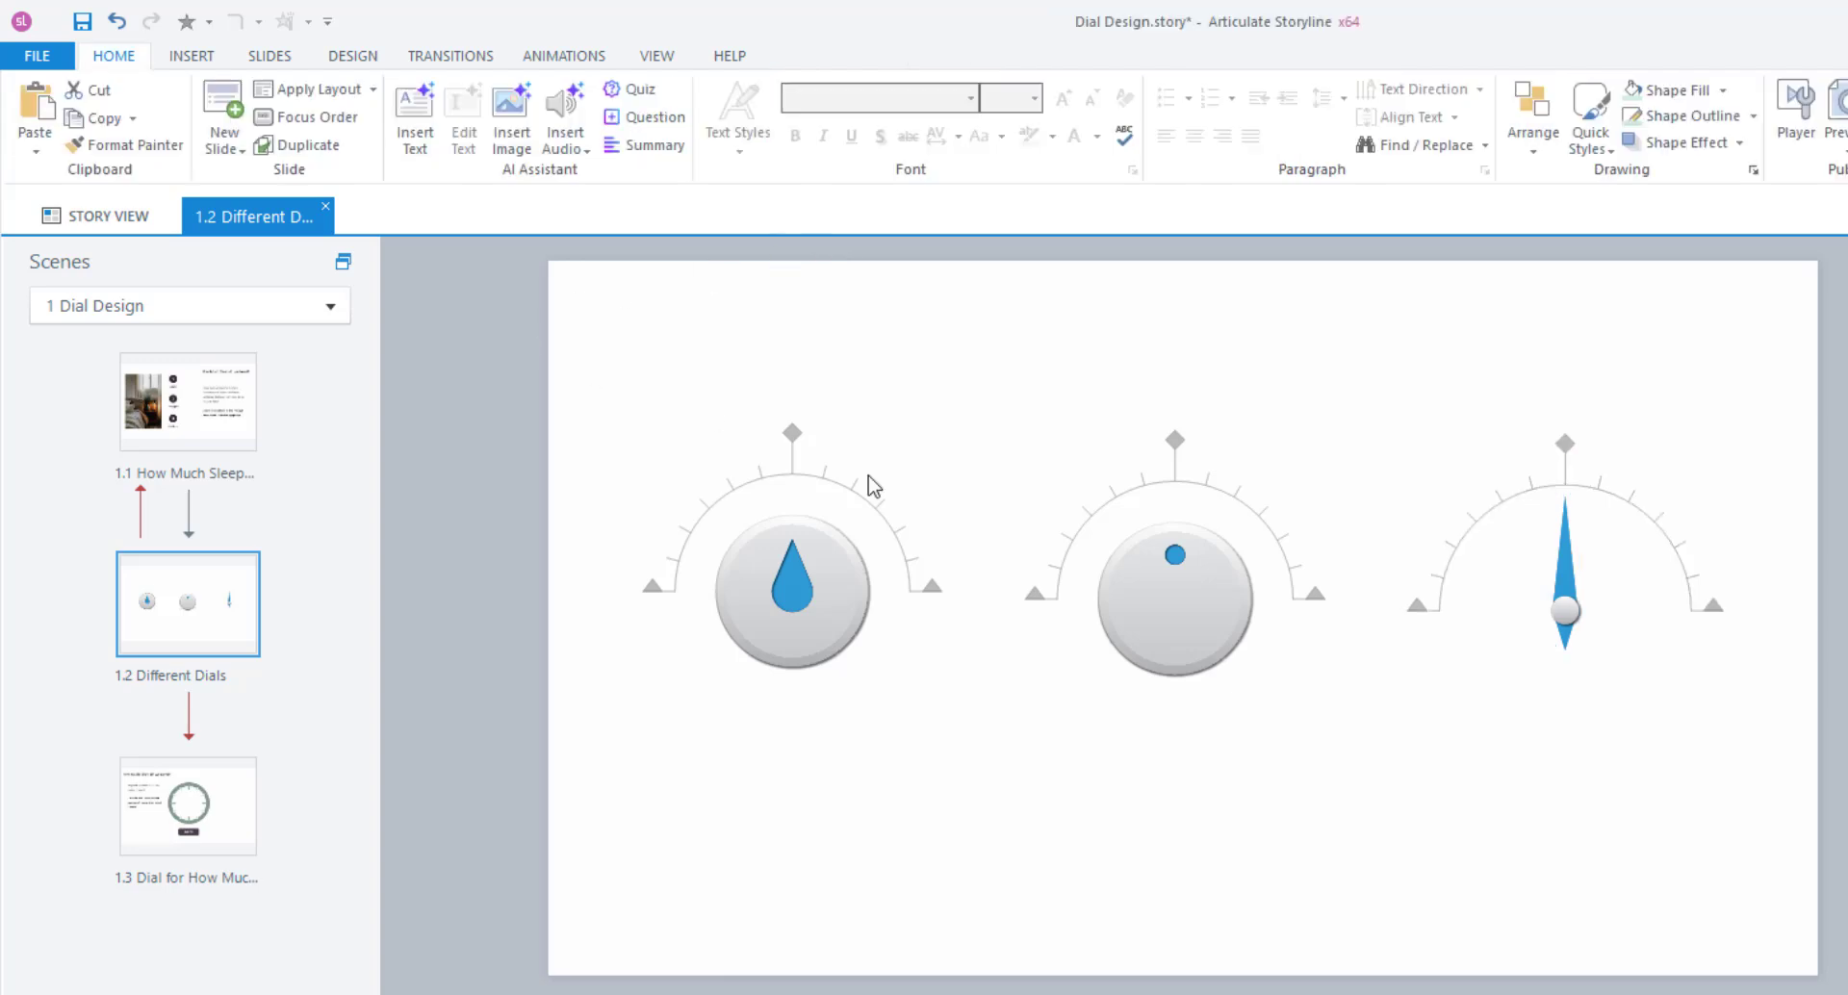
click(793, 590)
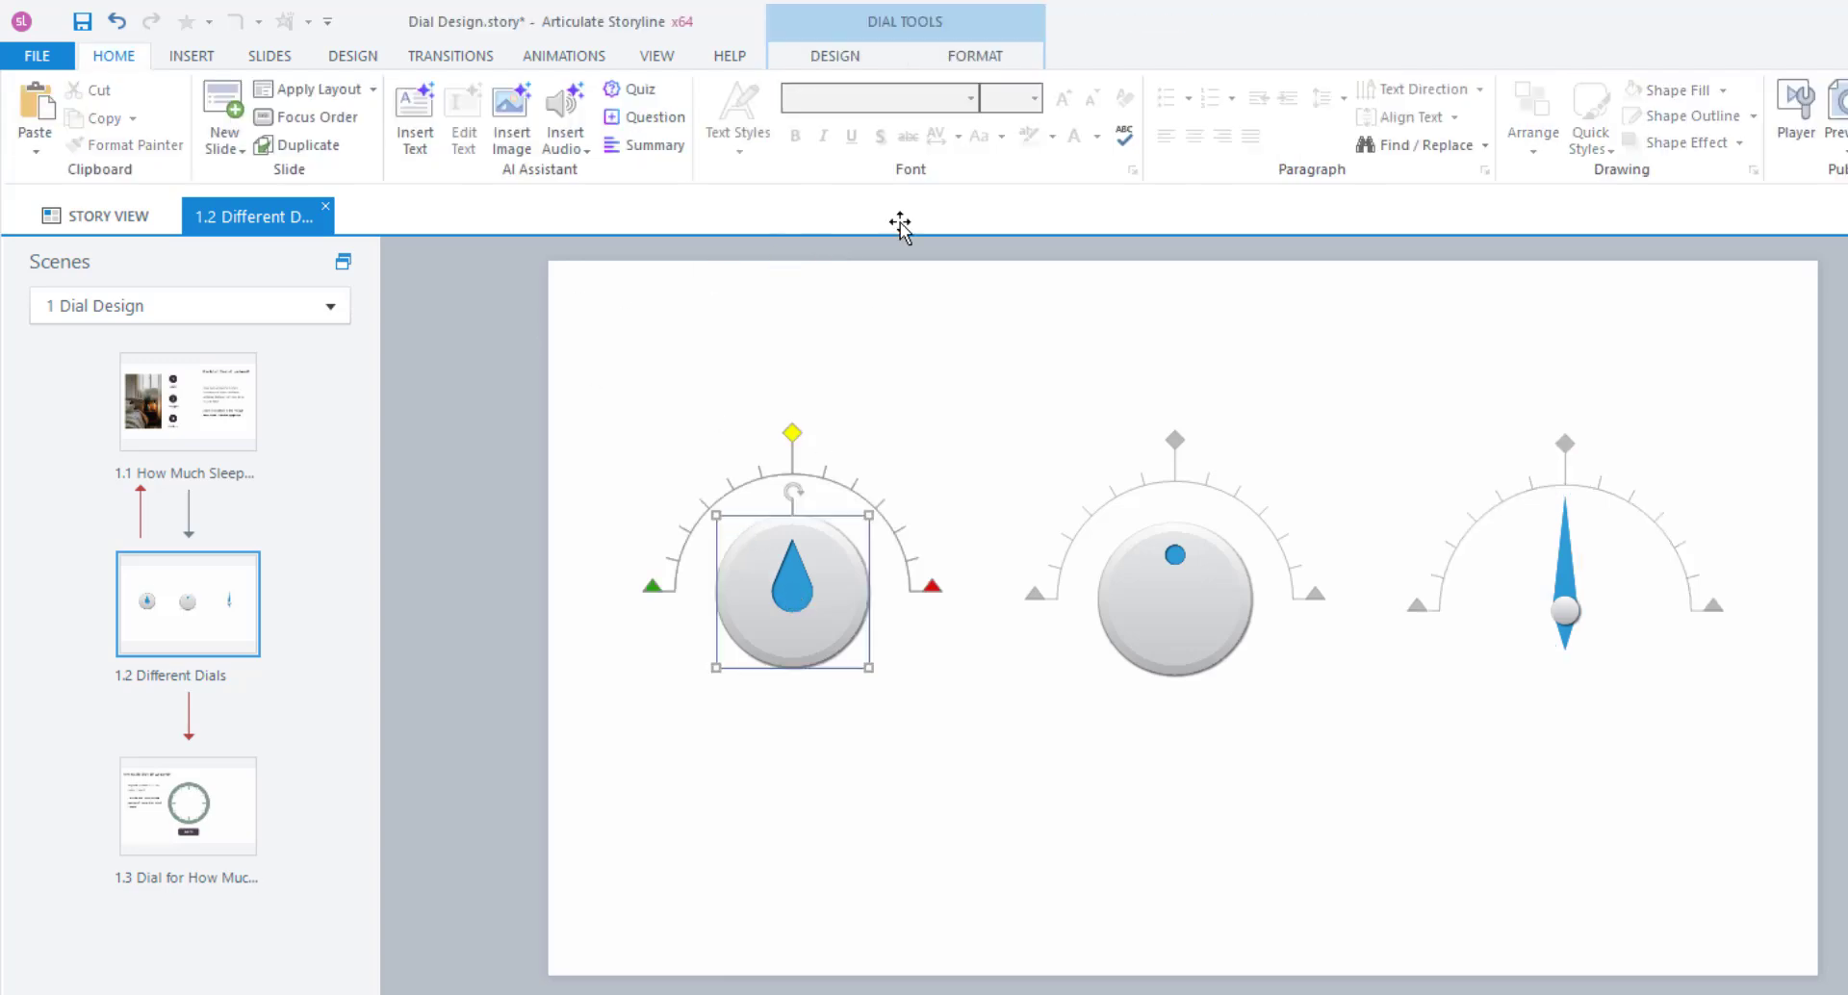
In the teardrop dial's Design properties, keep Update set to 'While dial is dragged'.
click(836, 58)
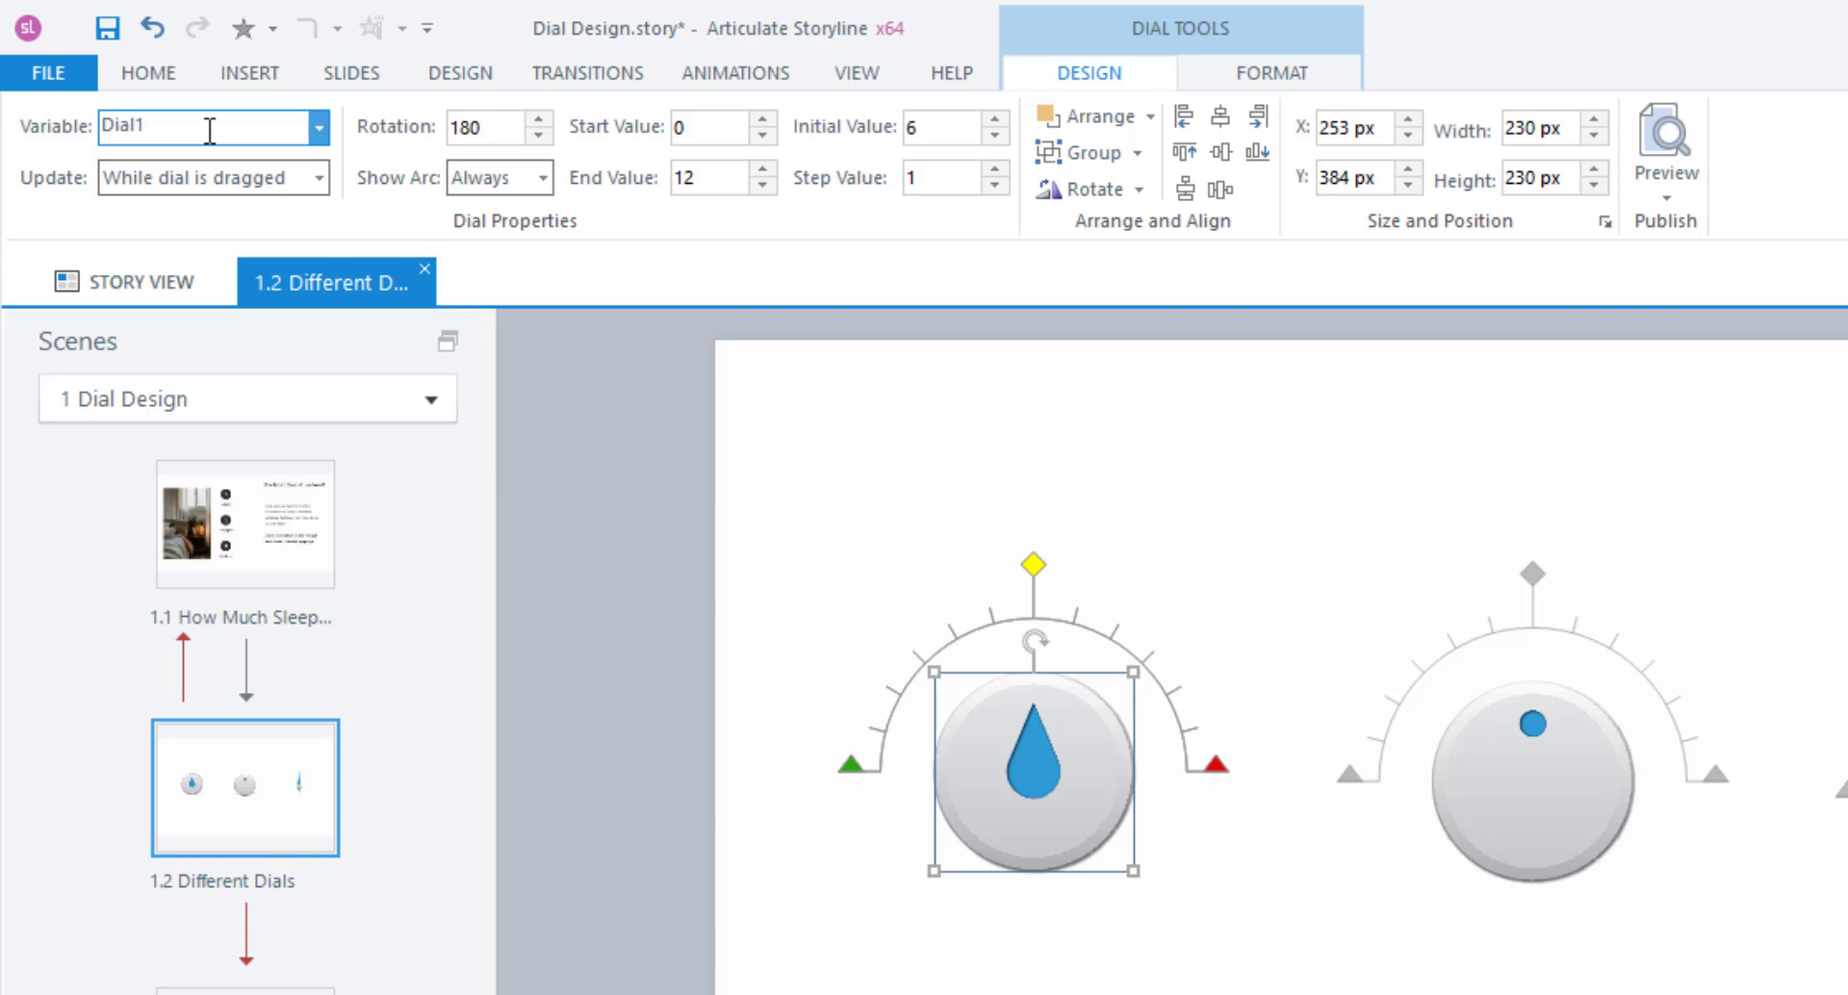
click(319, 178)
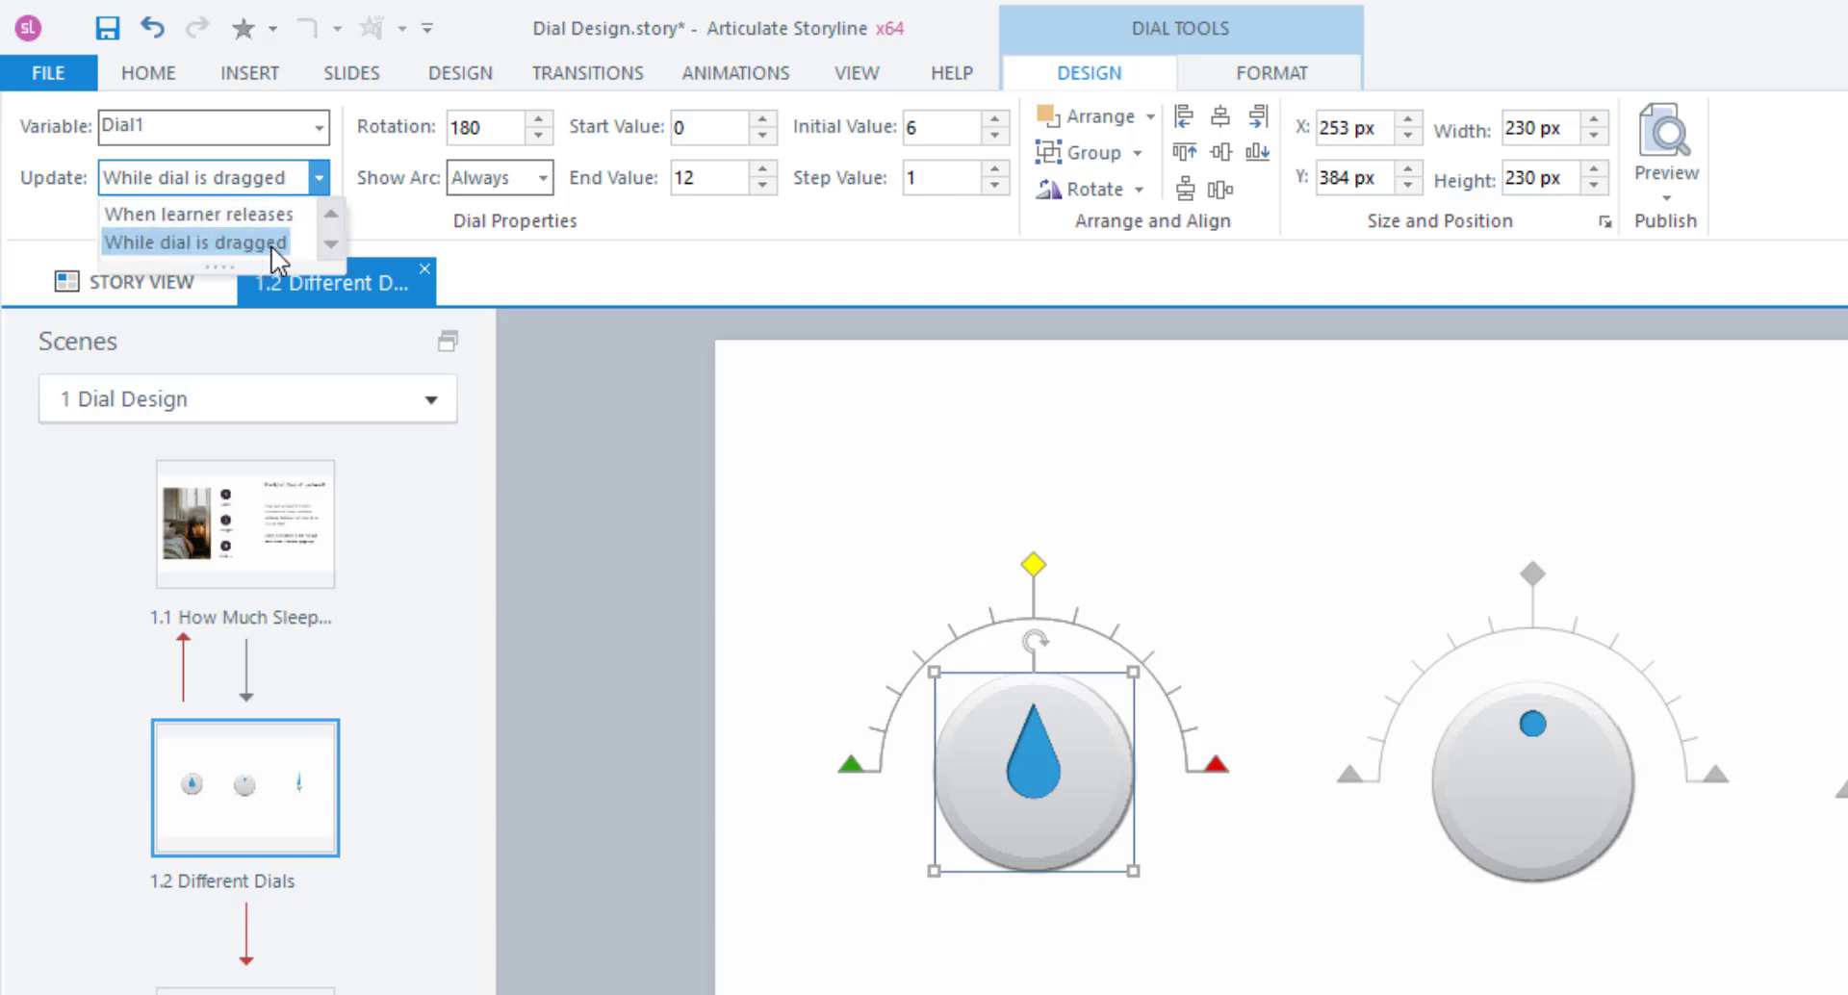
click(390, 236)
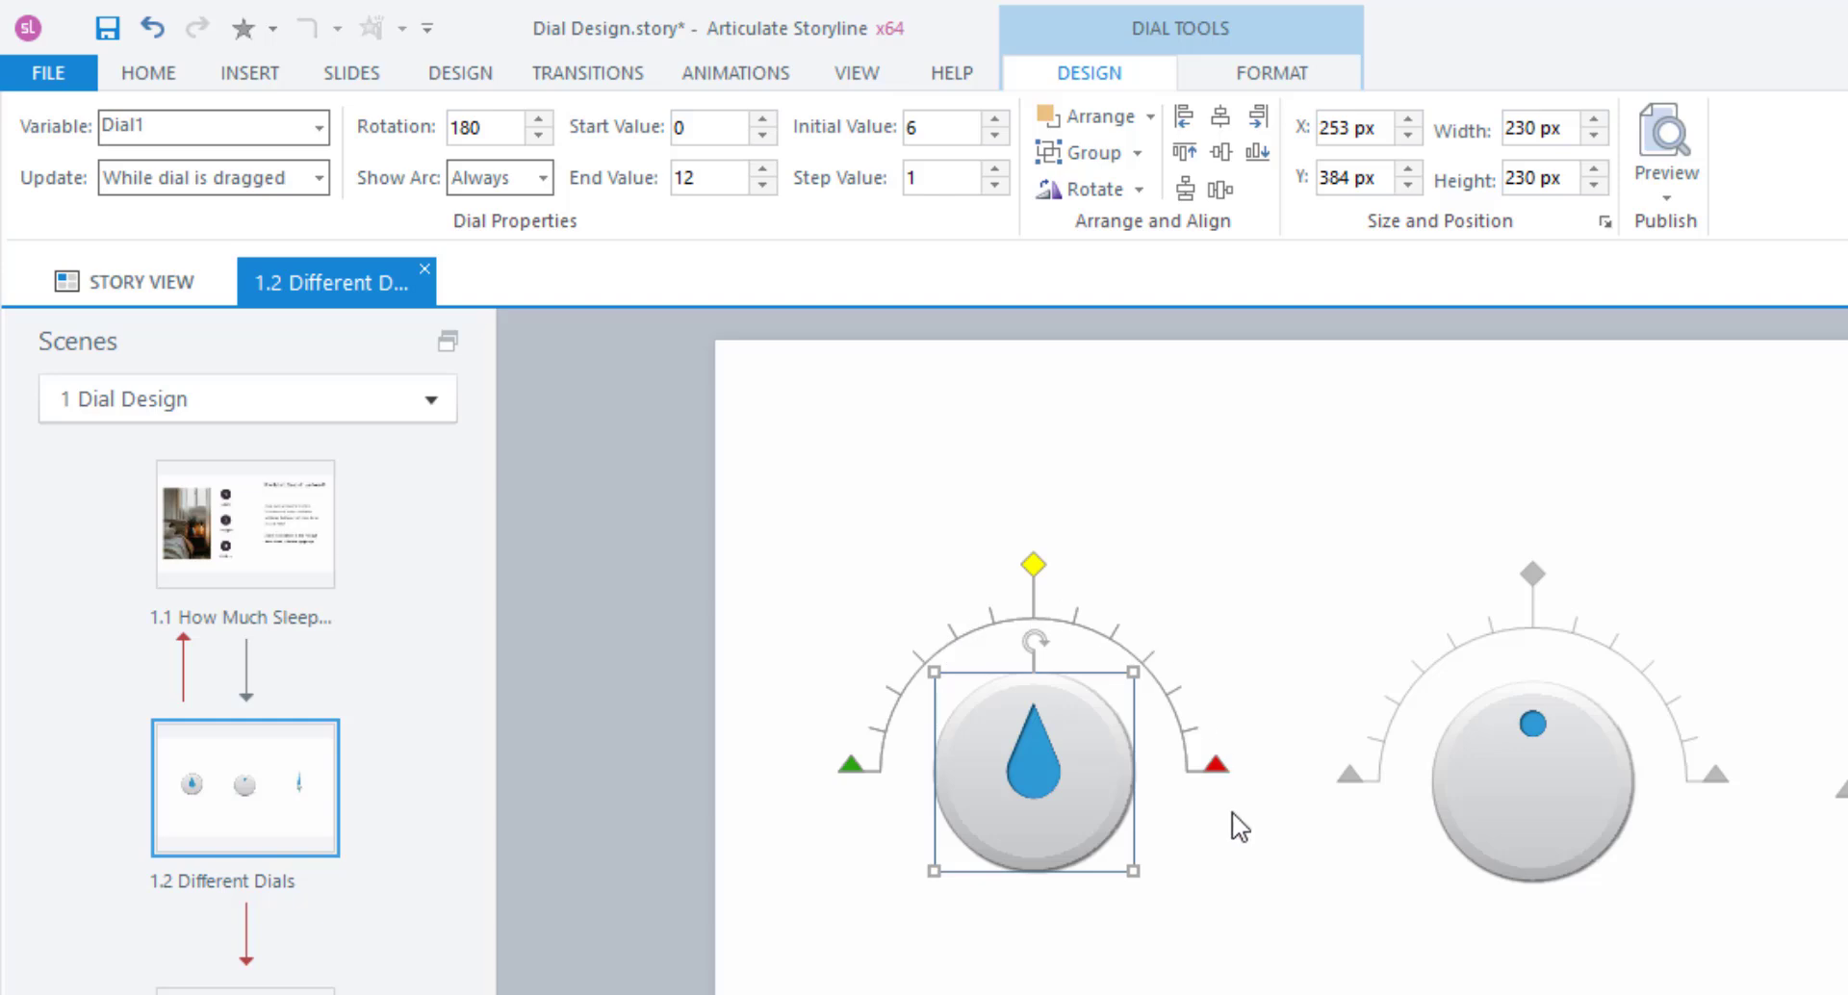
Try a 360° arc on the teardrop dial, moving its end marker and rotating it.
click(537, 118)
click(537, 136)
click(537, 136)
drag(486, 129, 377, 123)
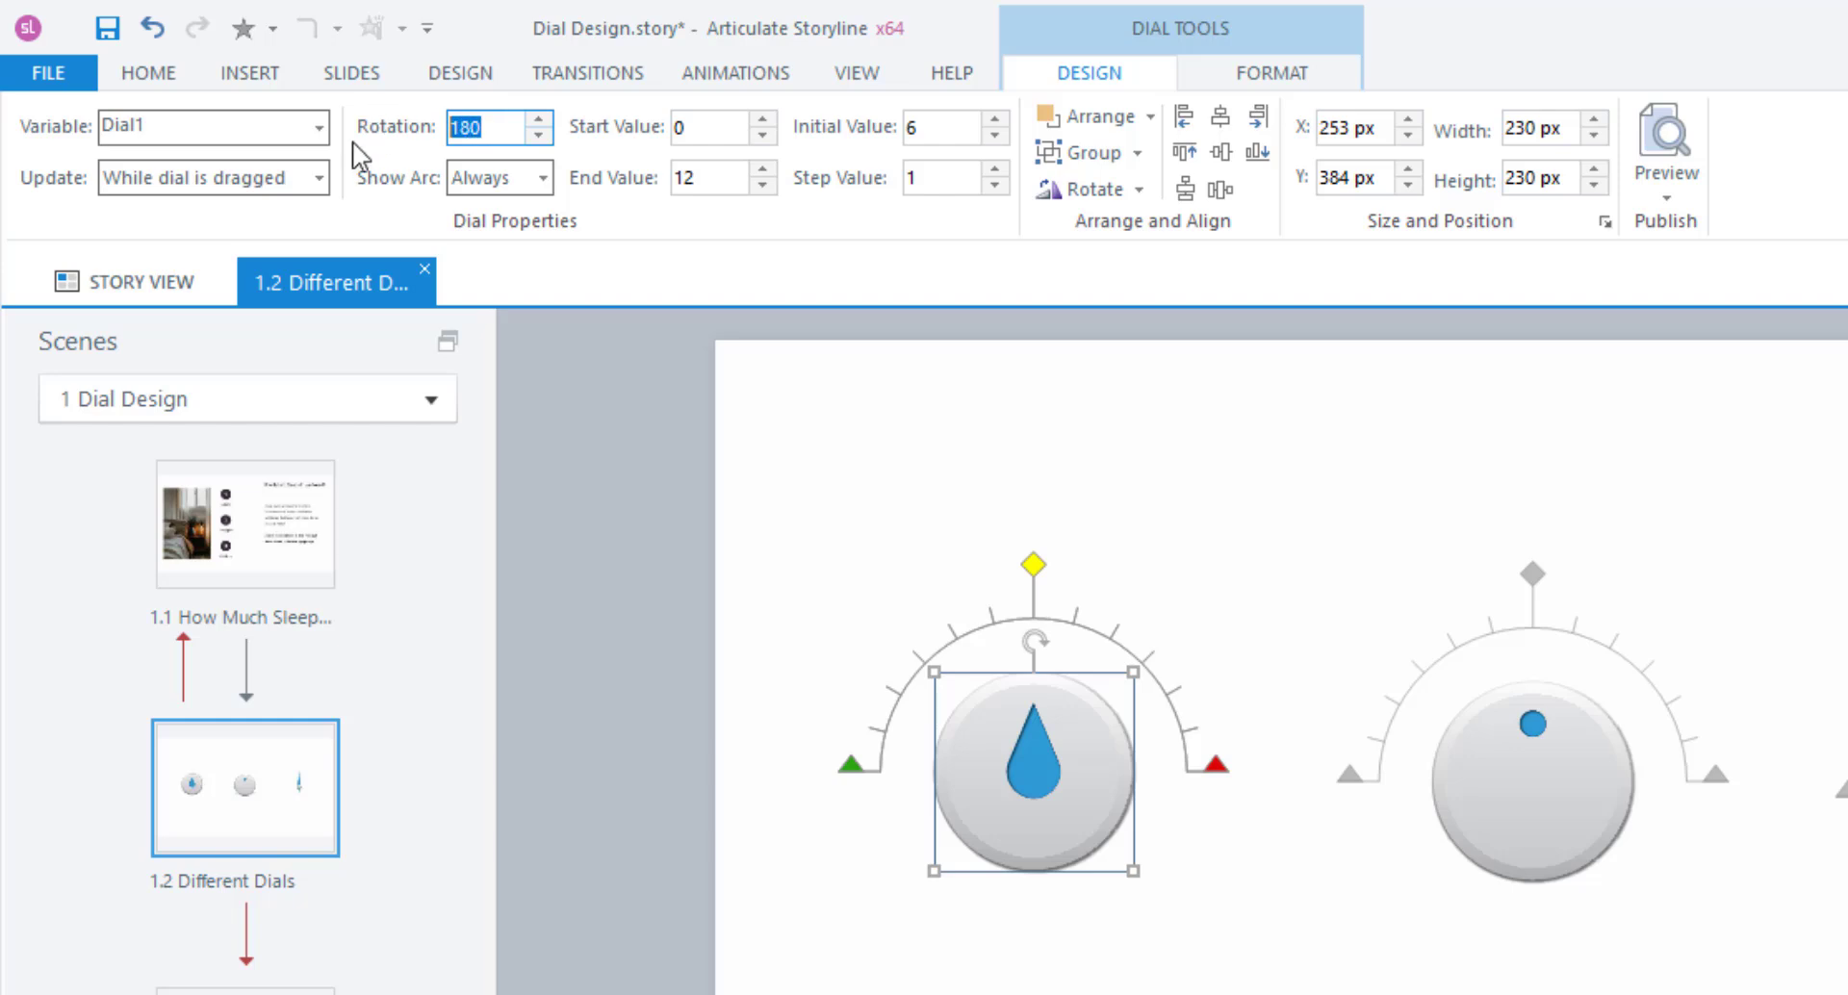
text(360)
key(Return)
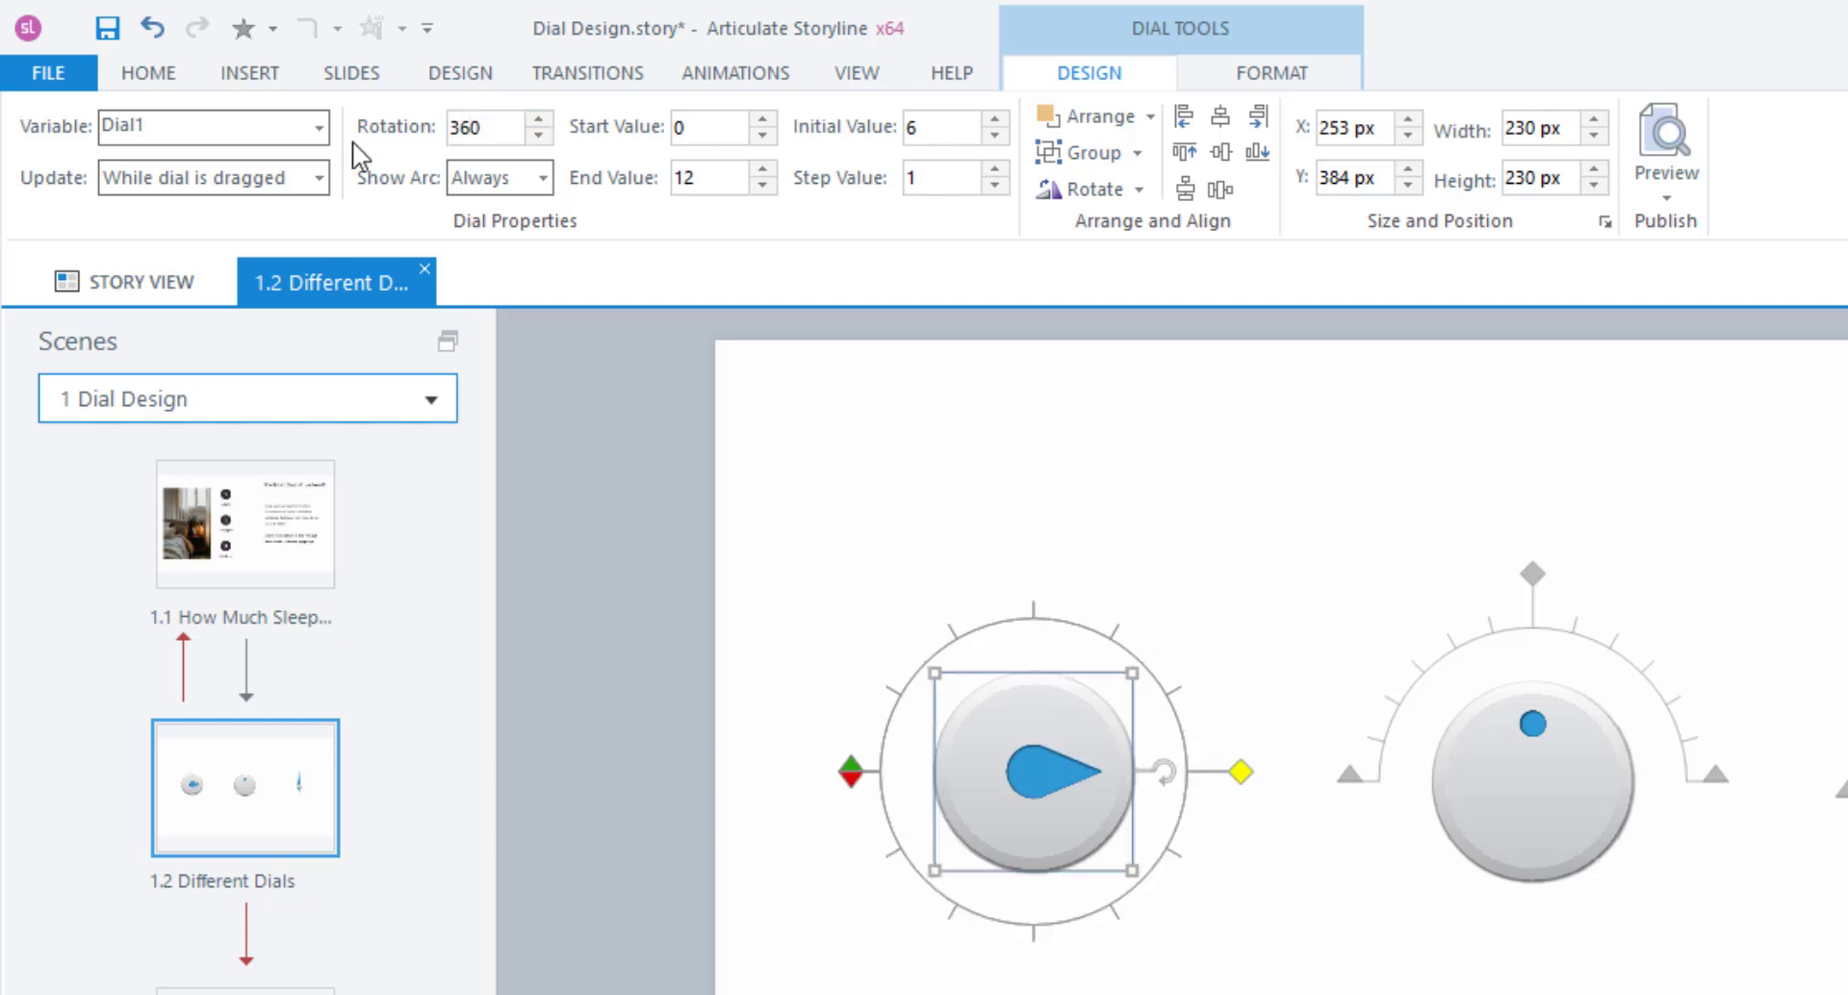
mouse_move(853, 781)
mouse_down()
mouse_move(875, 837)
mouse_move(1064, 899)
mouse_move(1151, 830)
mouse_move(1116, 703)
mouse_up()
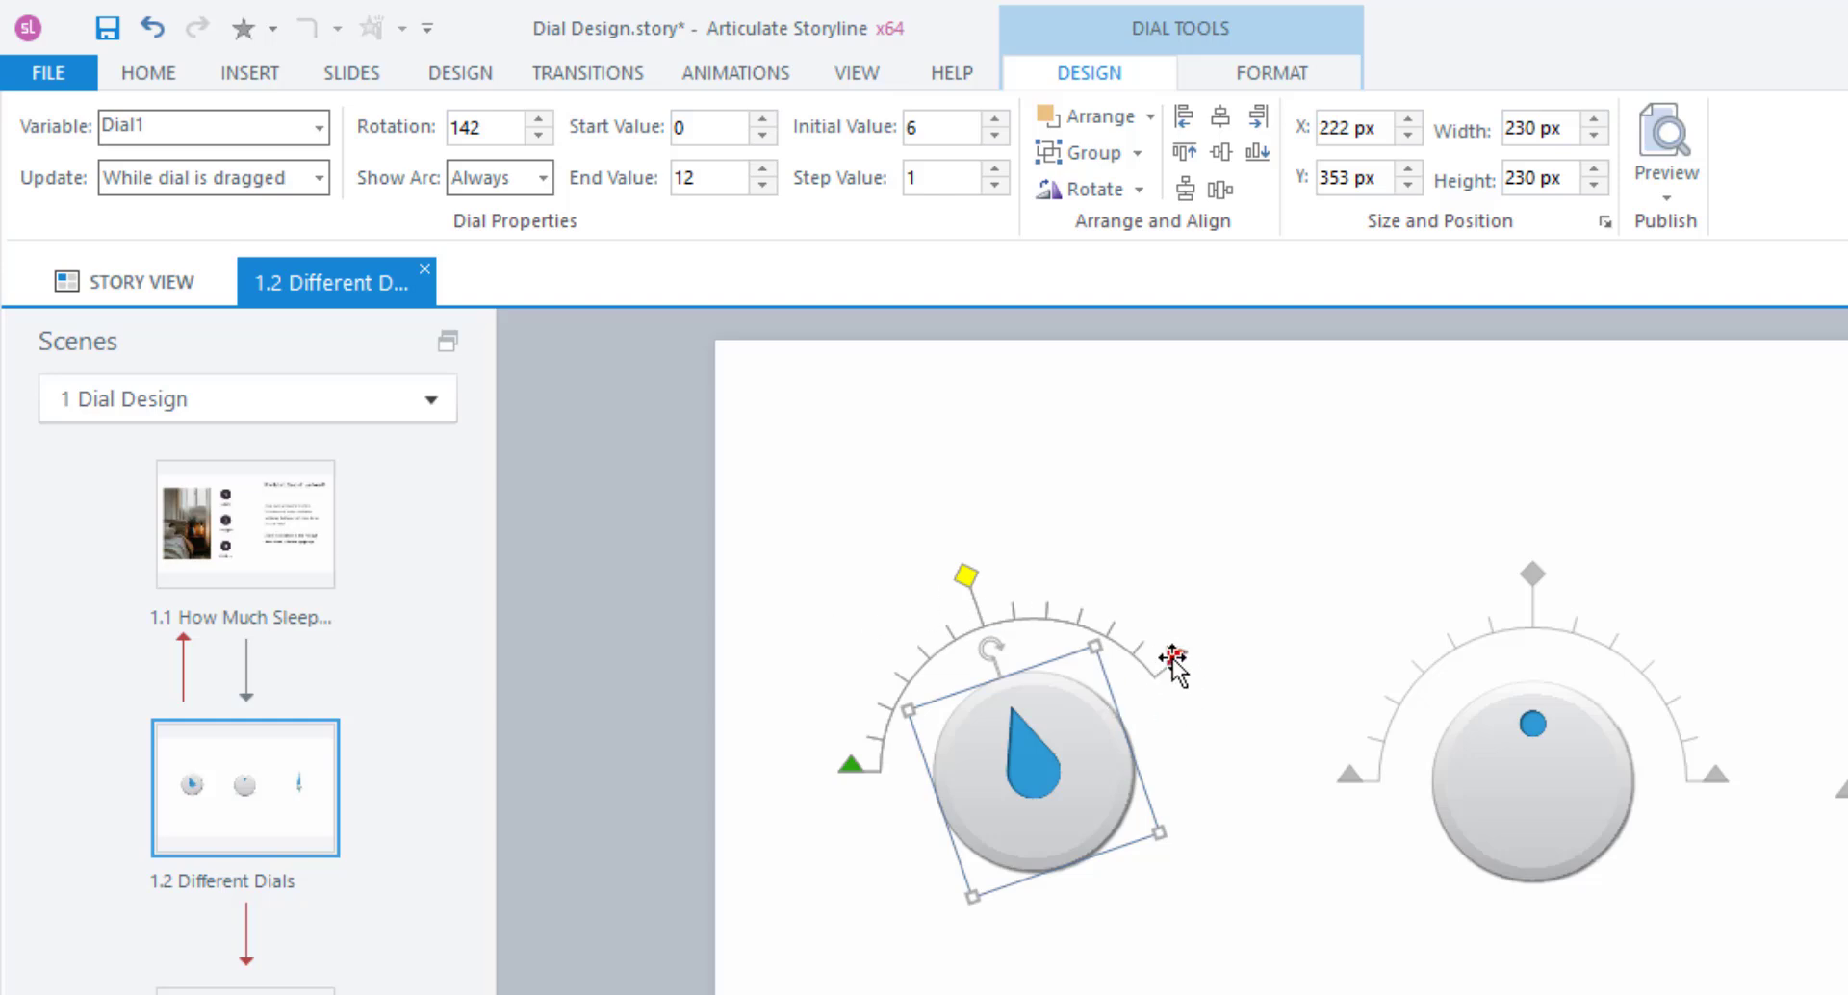
drag(1172, 658, 1215, 769)
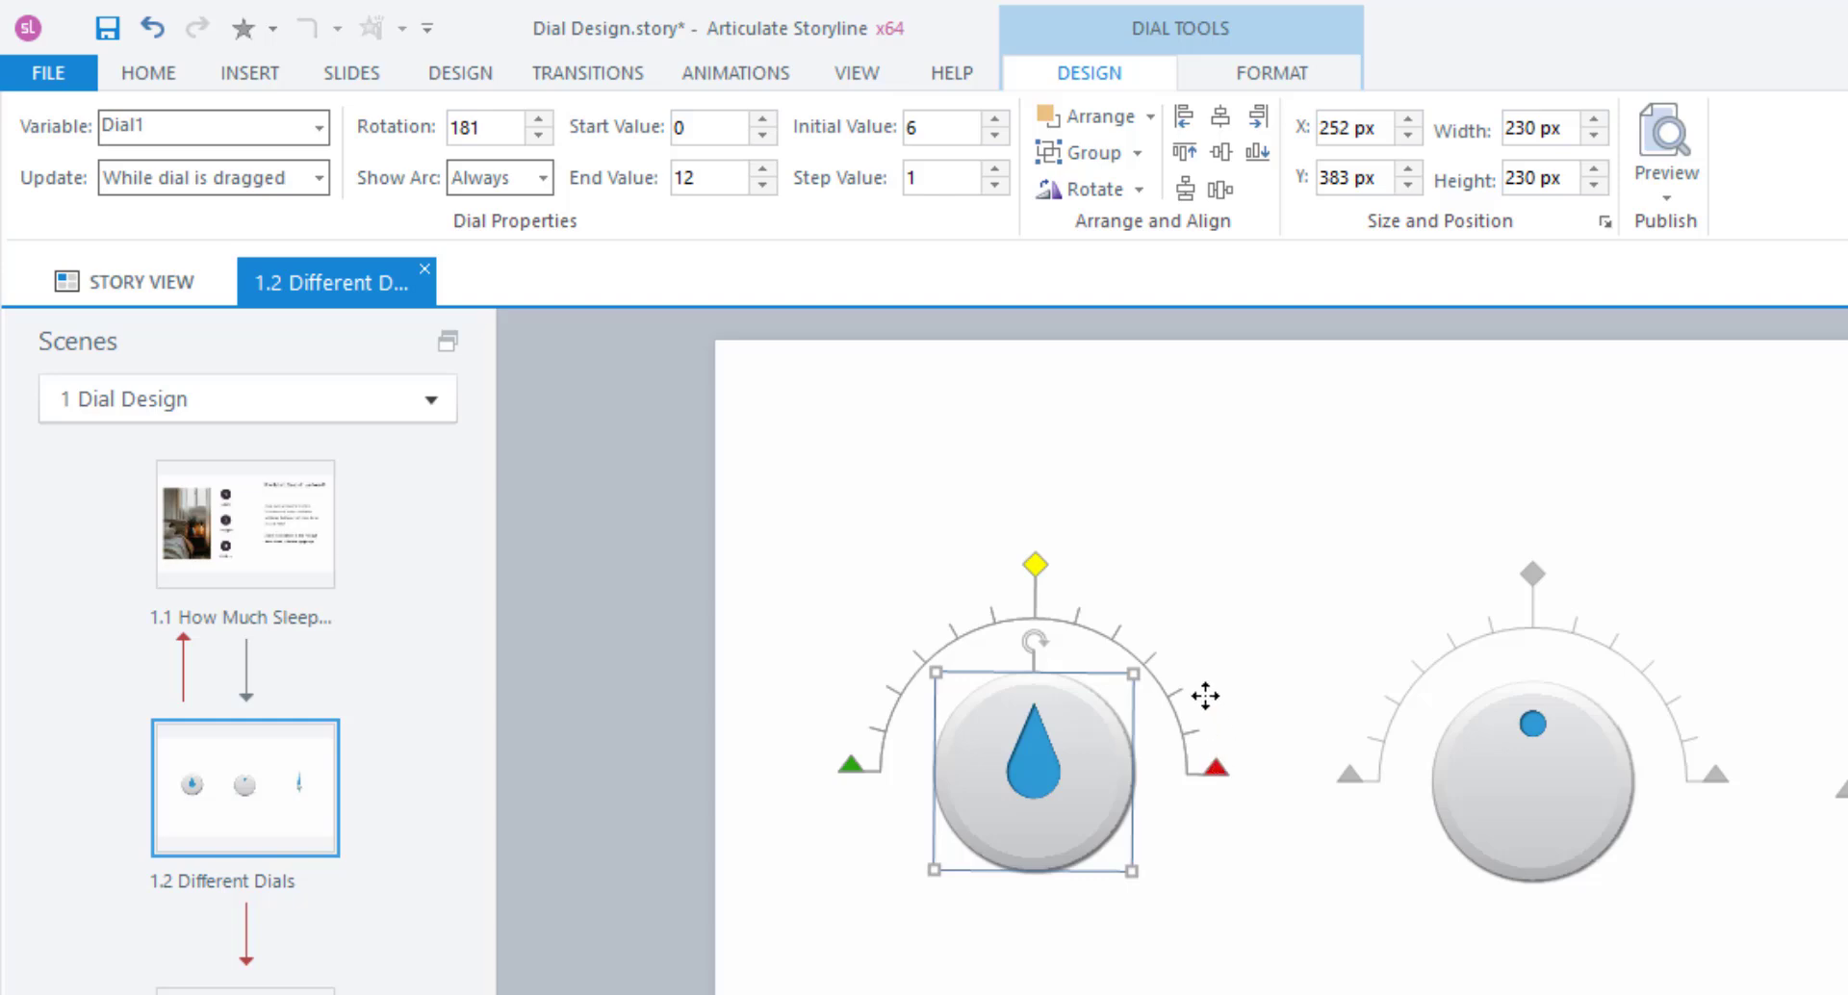
drag(1204, 695, 1030, 540)
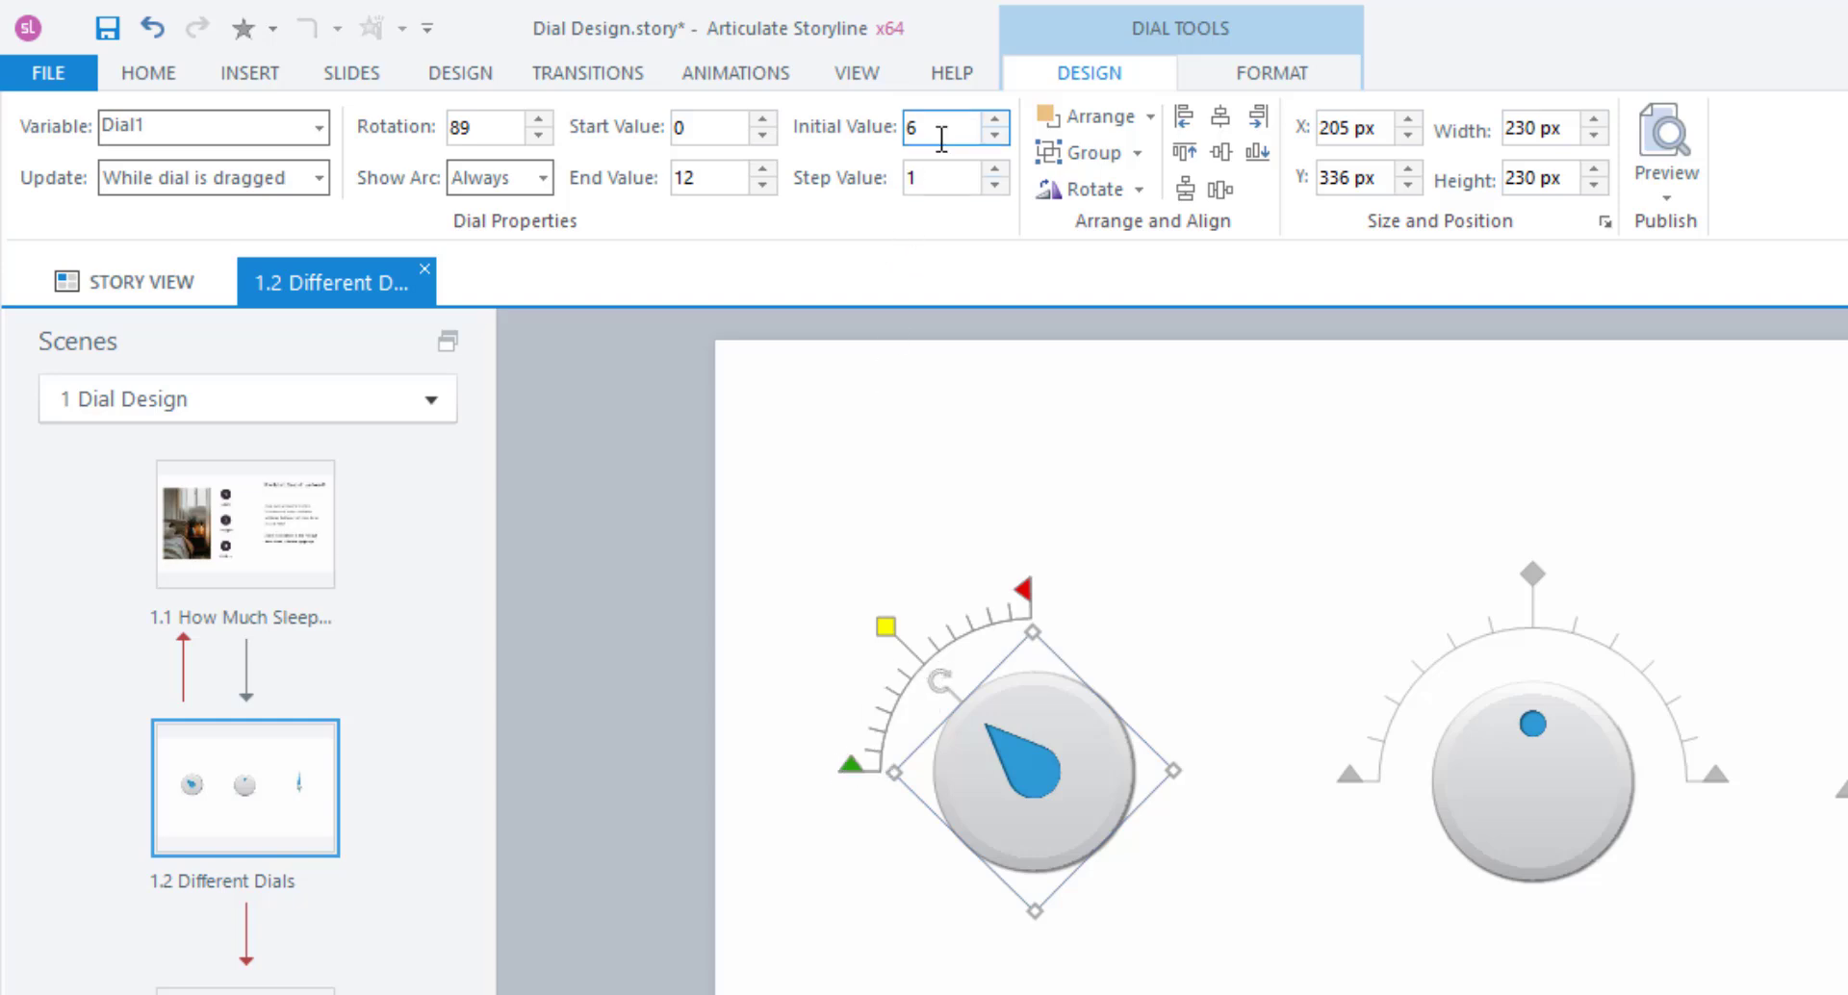
drag(919, 135, 862, 139)
key(Return)
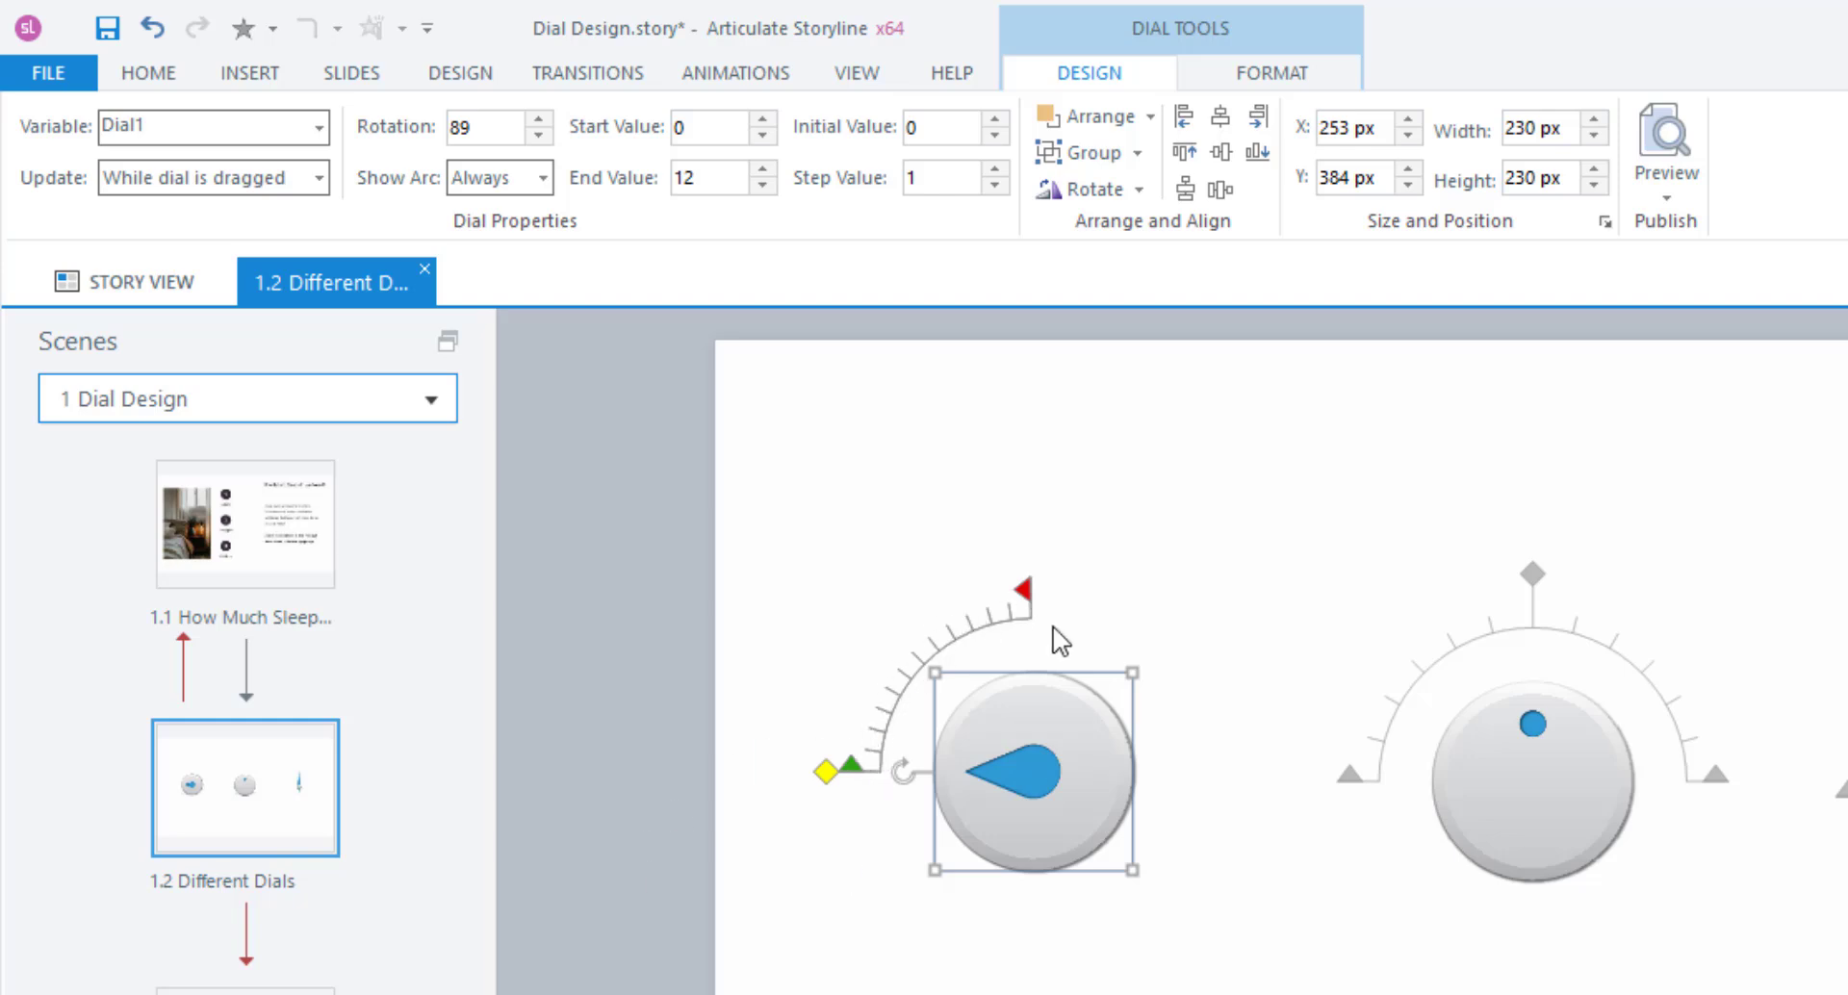
Set the teardrop dial's start to 0, end value to 50 and rotation to 180.
click(731, 128)
click(714, 177)
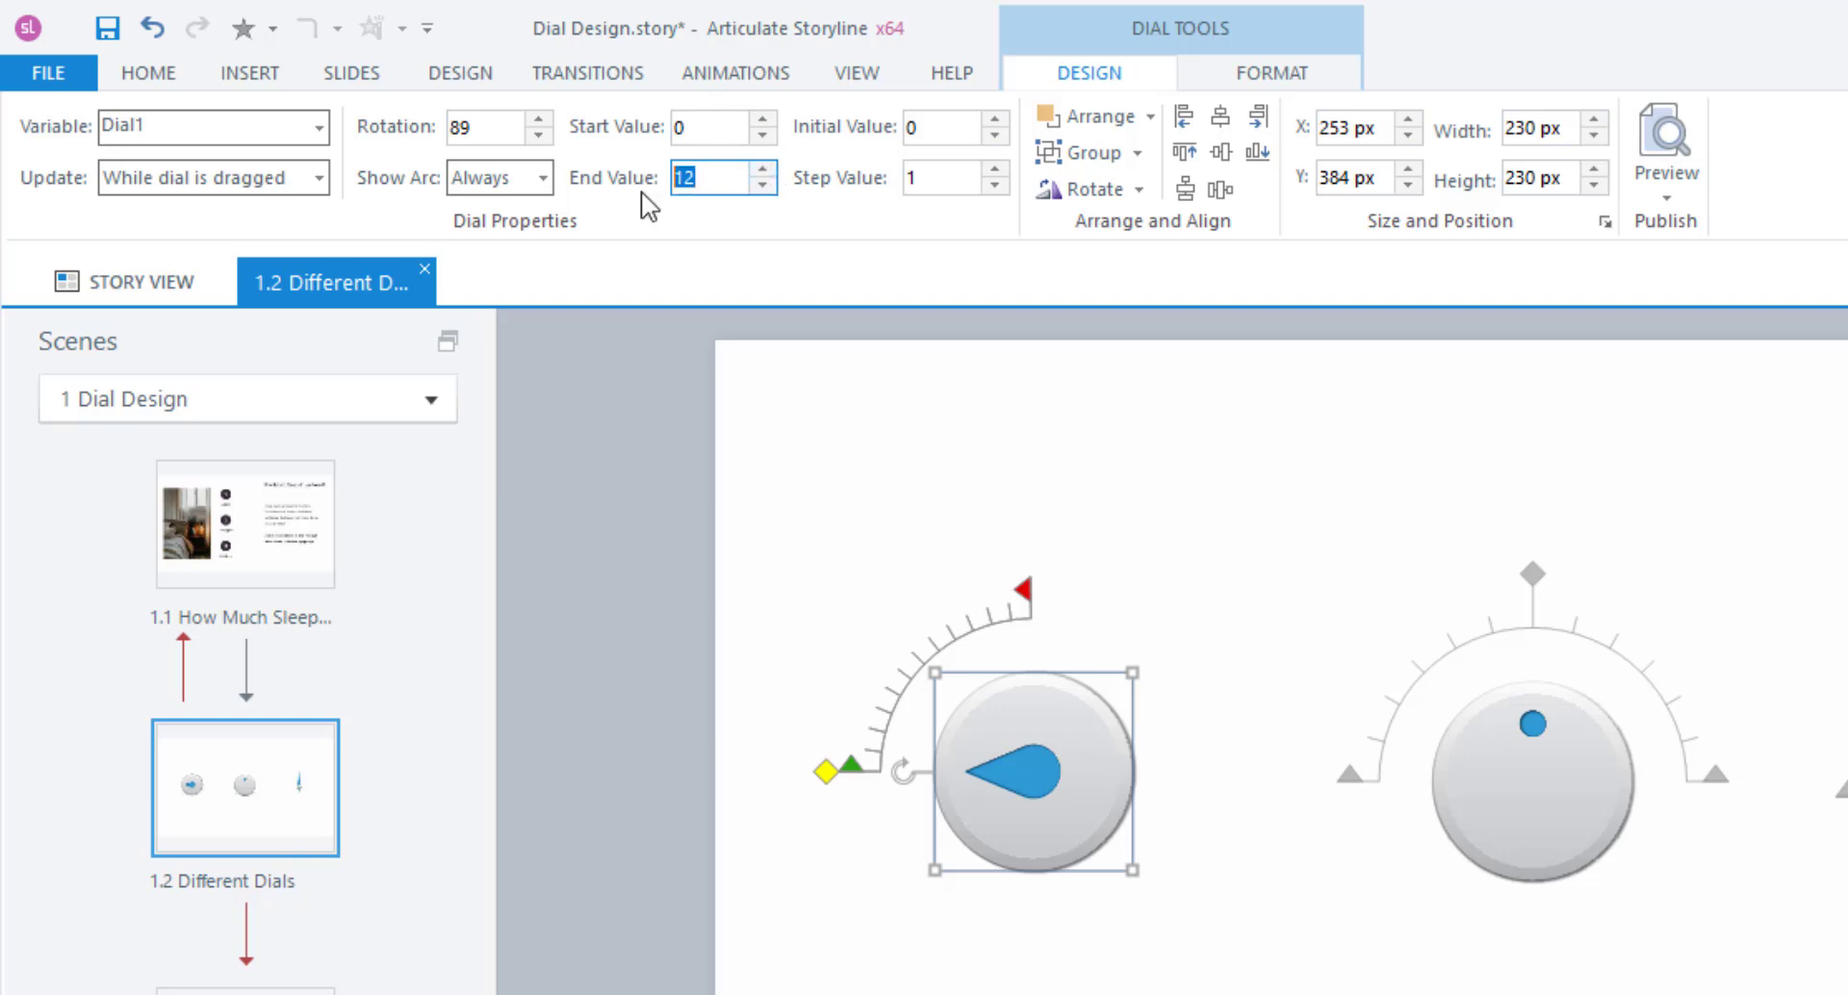
text(50)
key(Return)
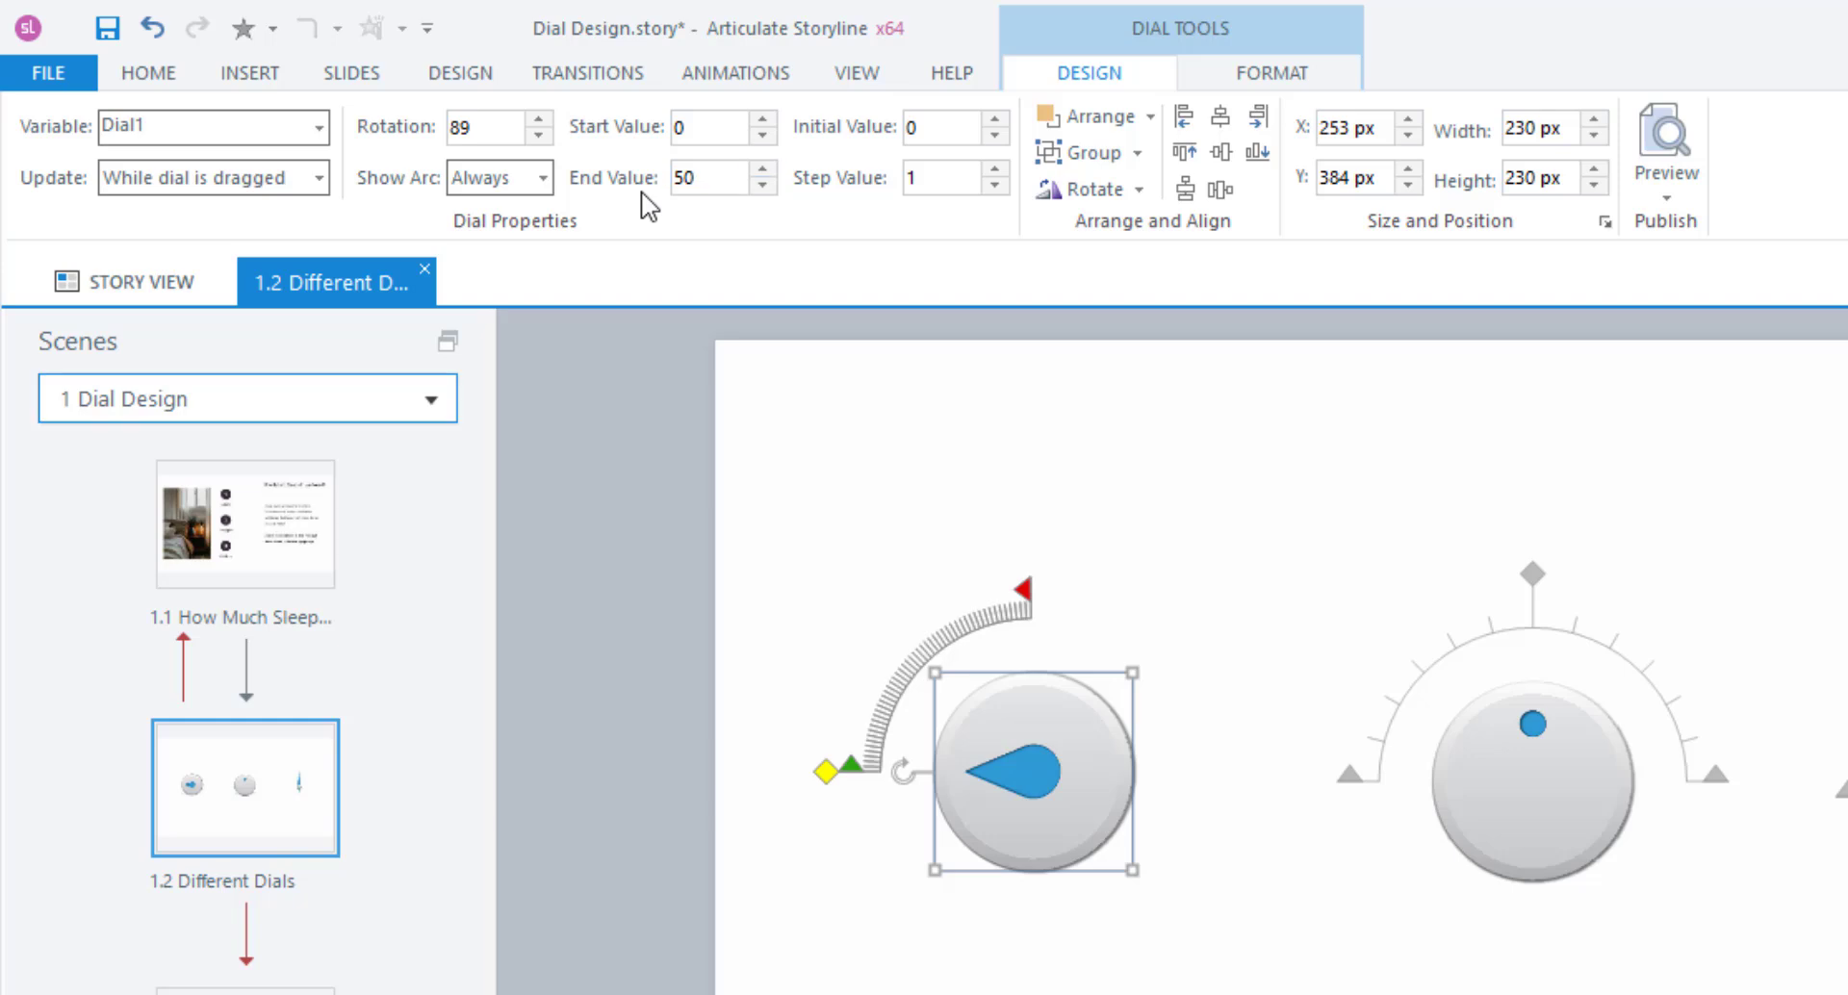
click(481, 127)
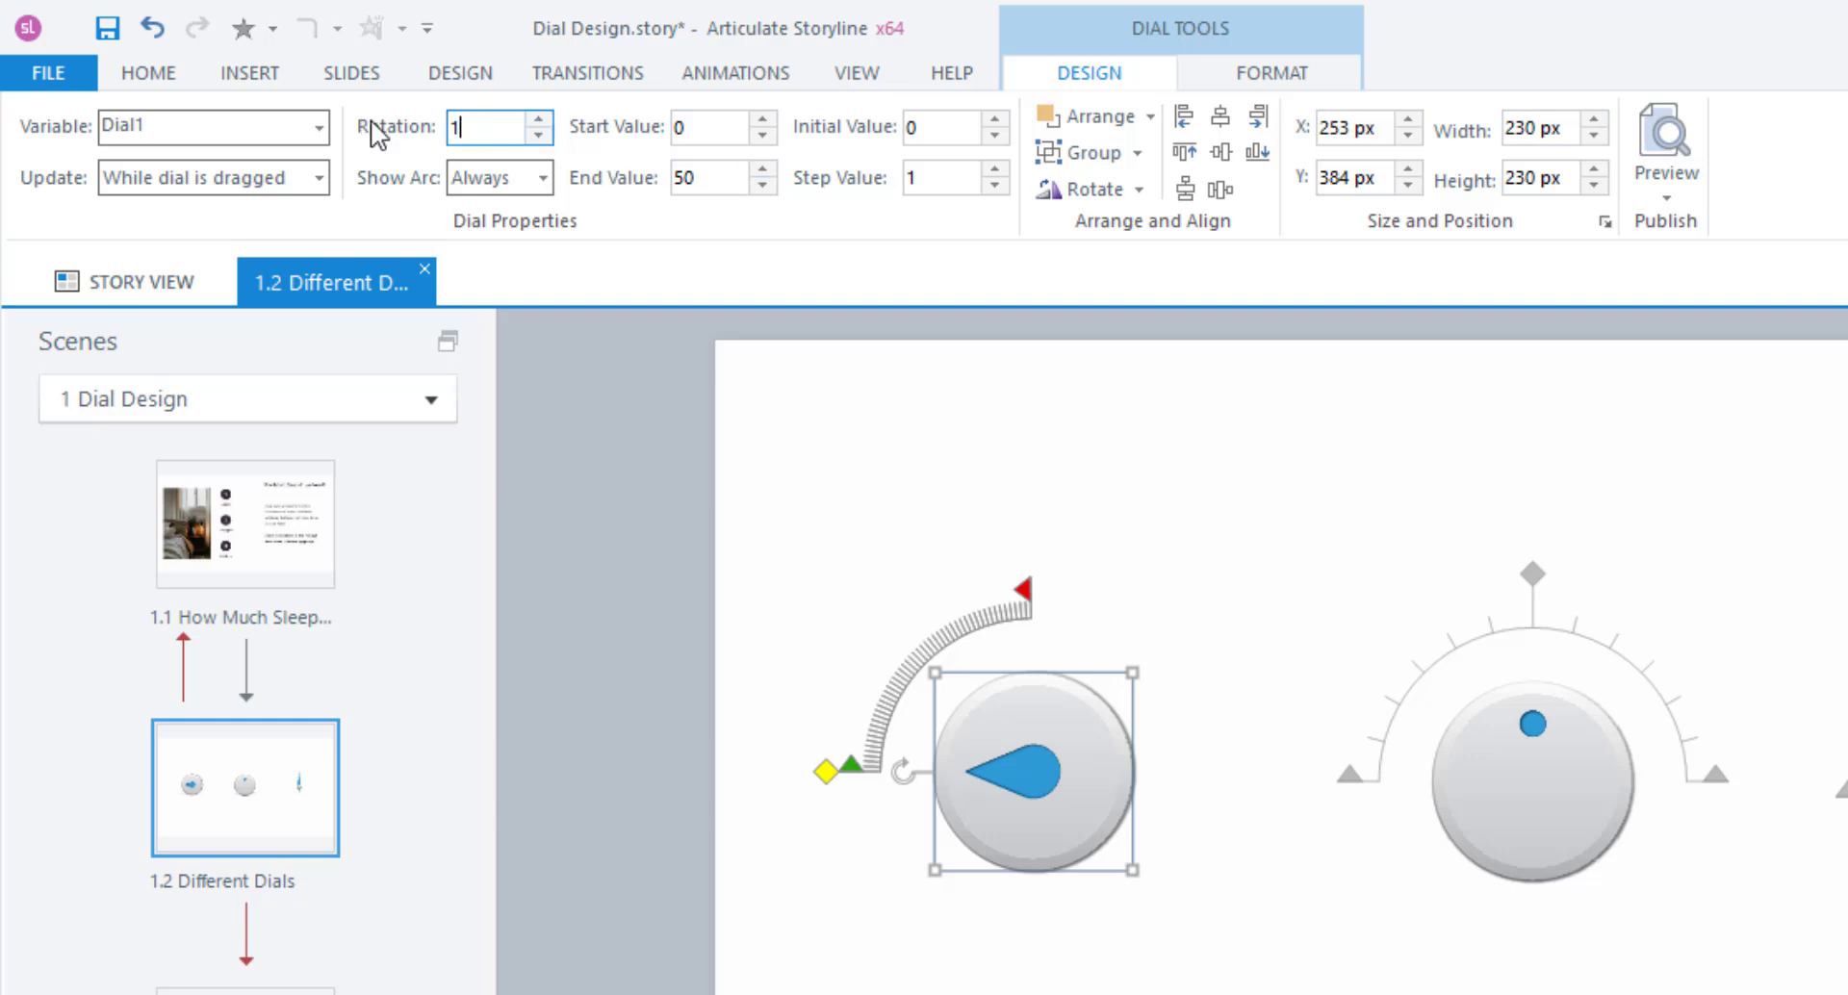
text(180)
key(Return)
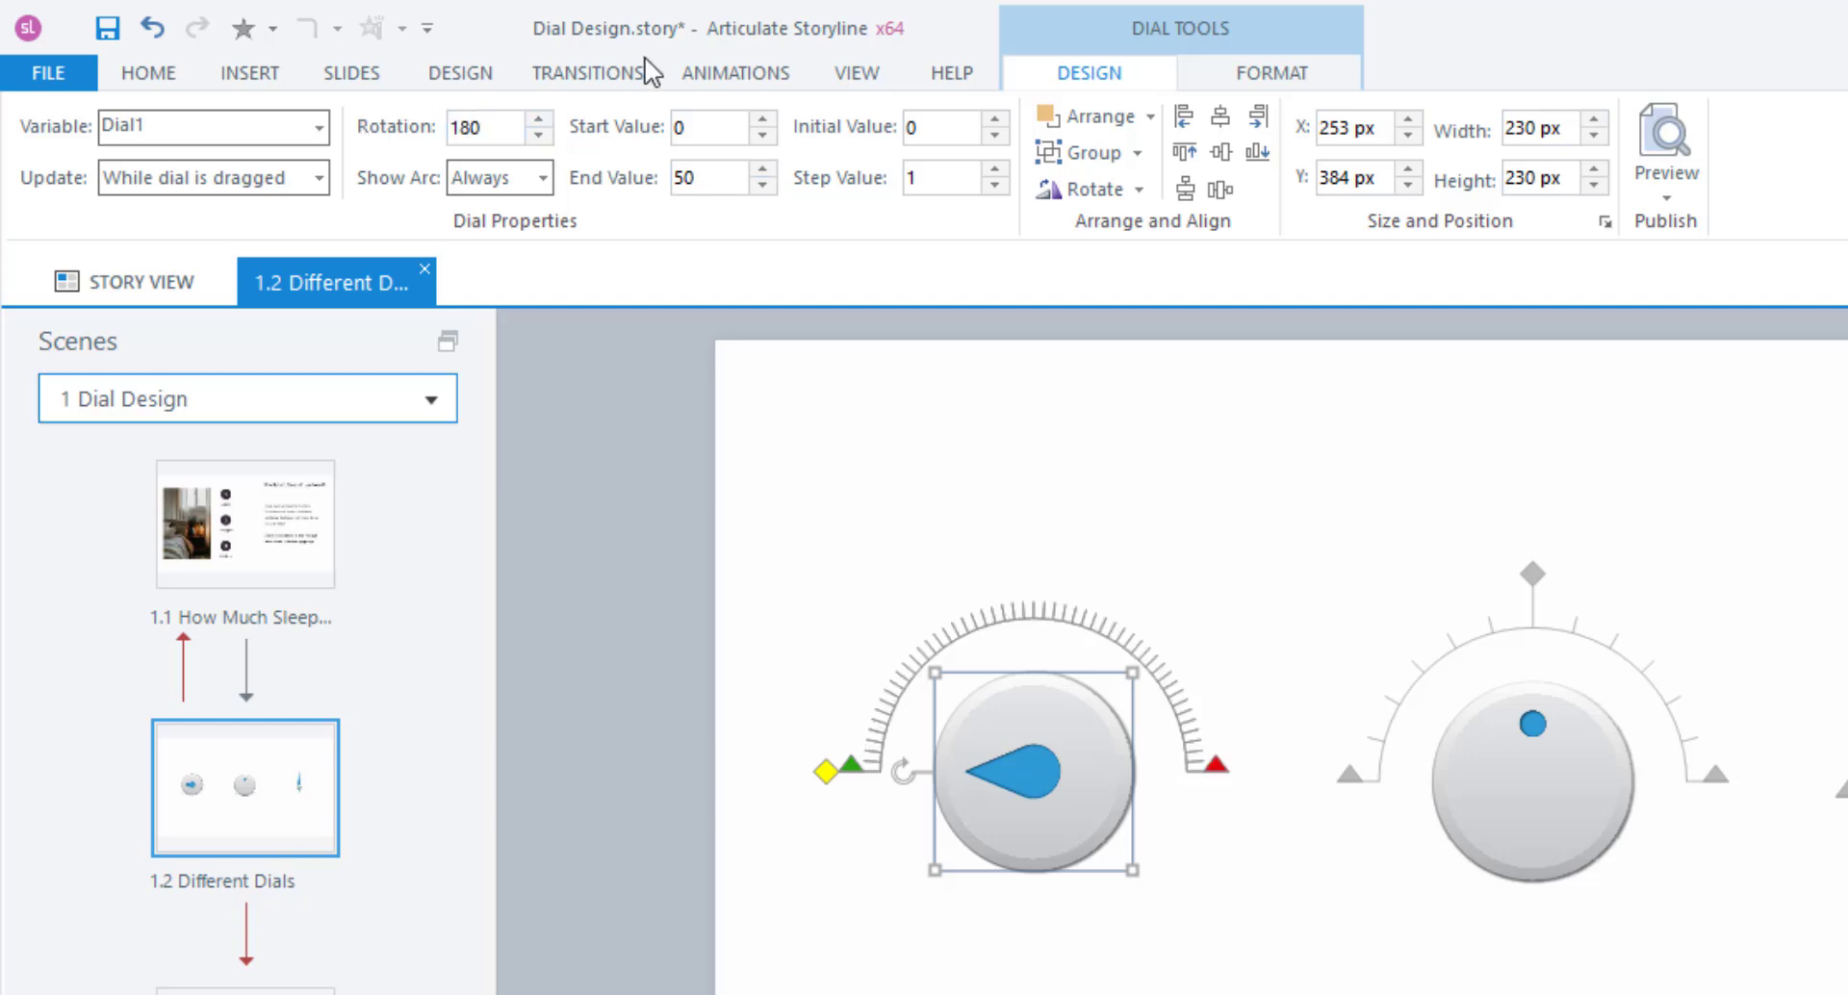
Set the dial's initial value to 20, turning the knob to fine-tune it.
click(957, 127)
drag(957, 120, 828, 130)
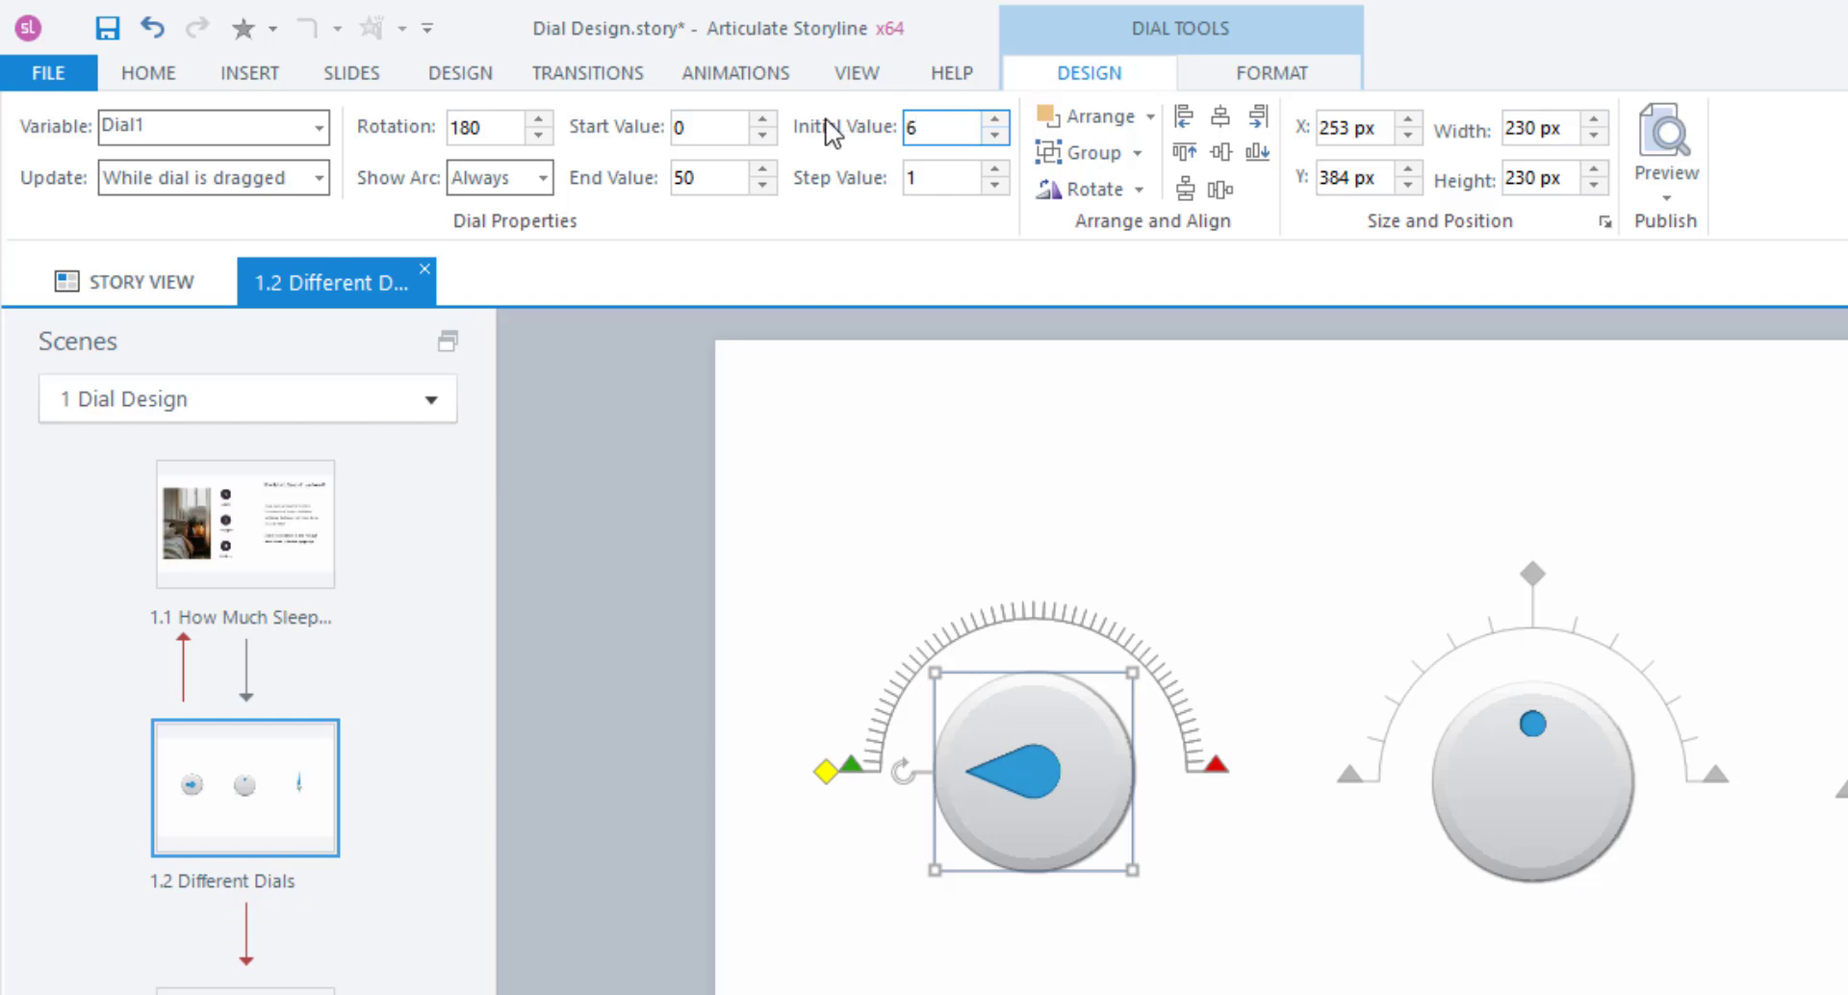
key(Return)
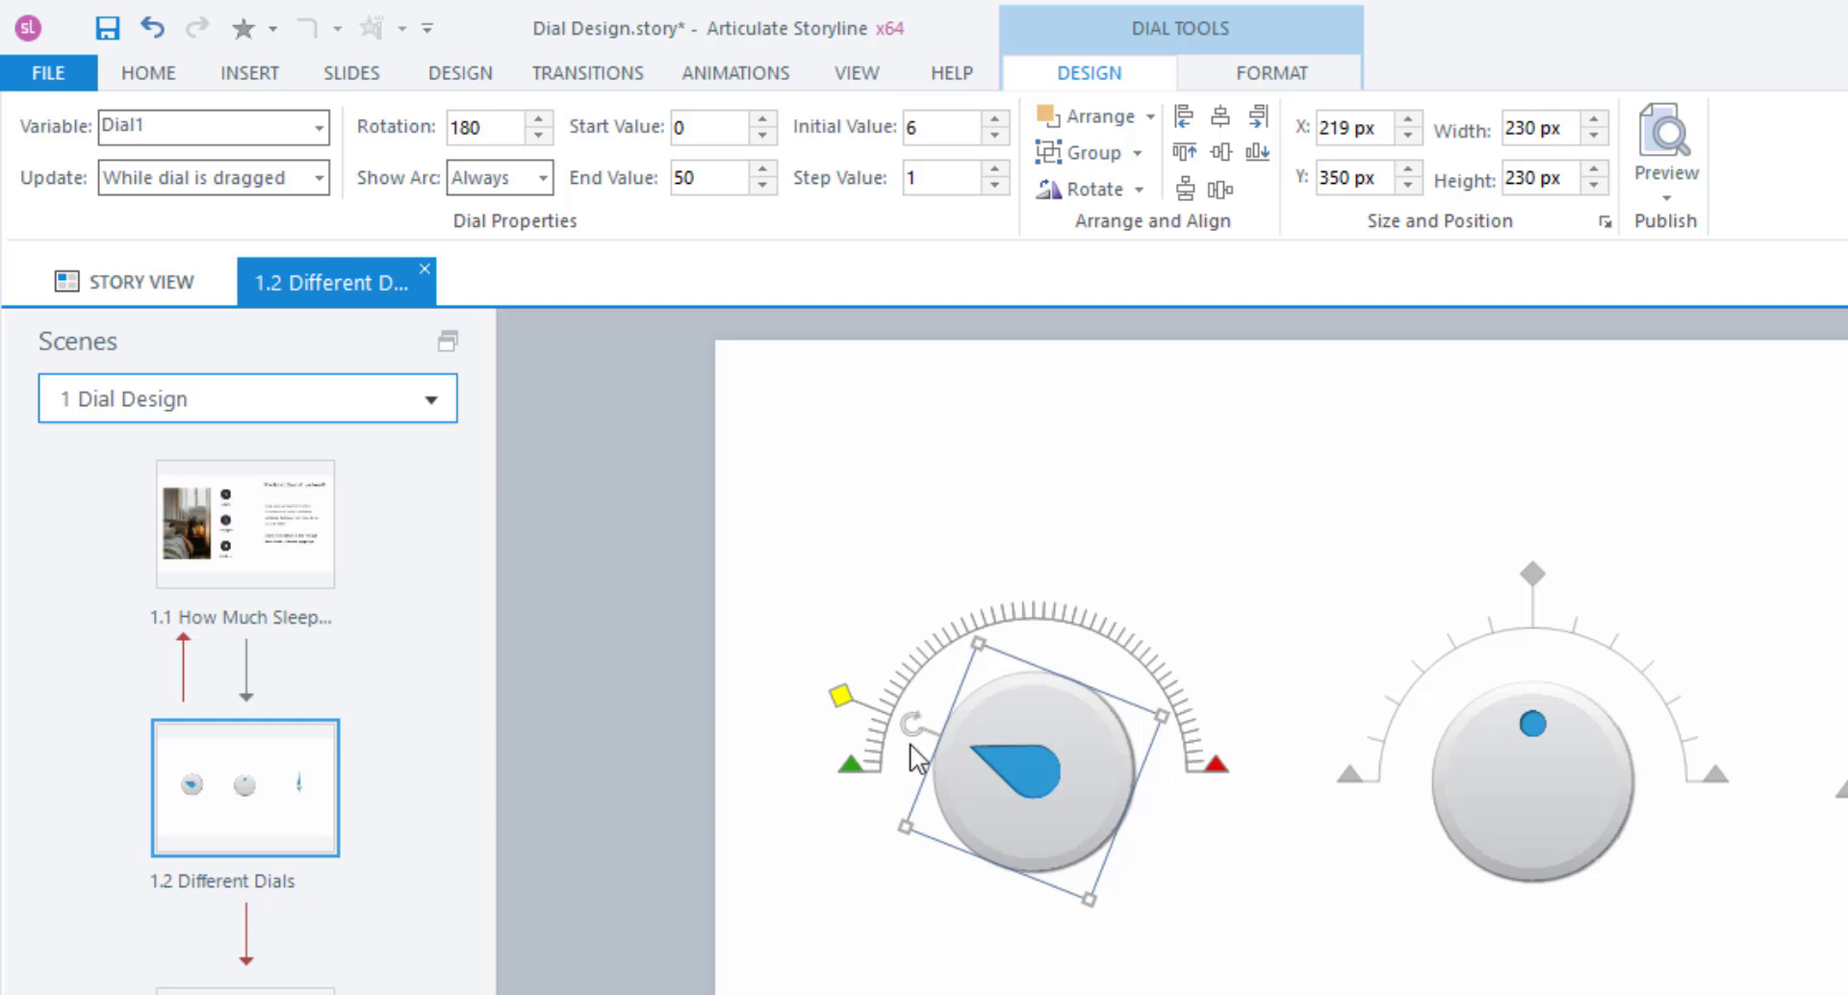
drag(926, 128, 882, 133)
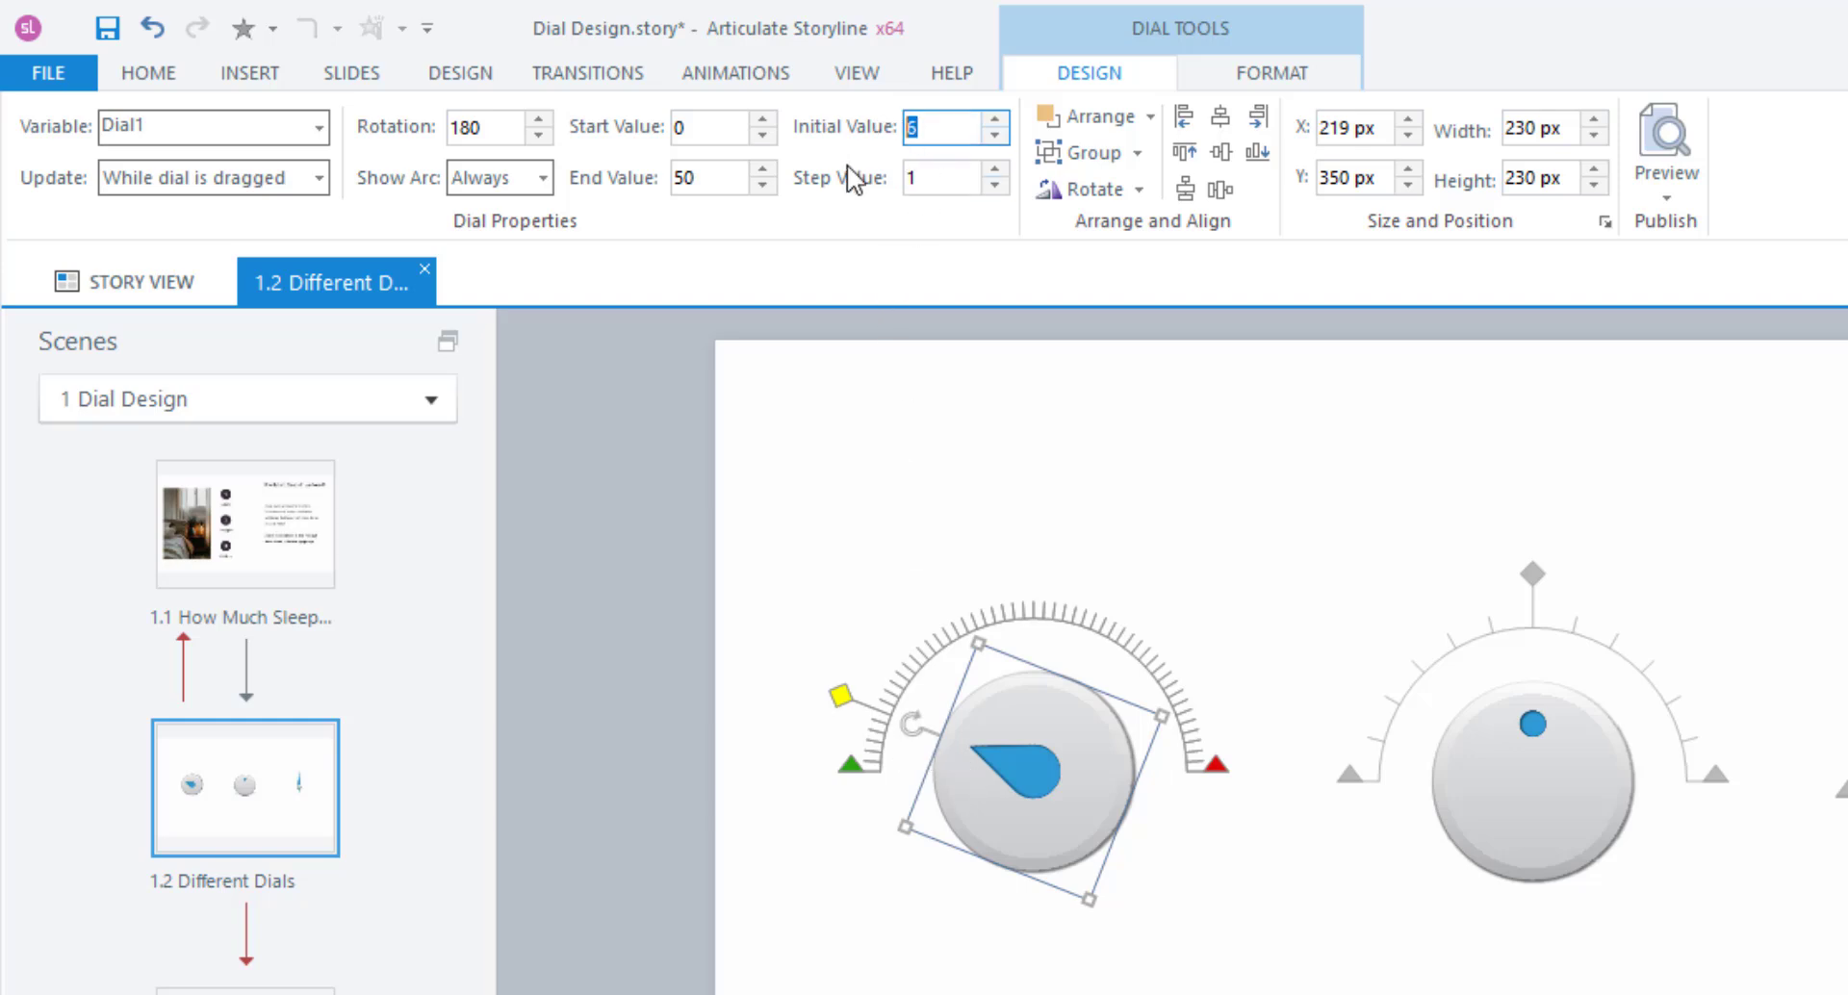
text(25)
key(Return)
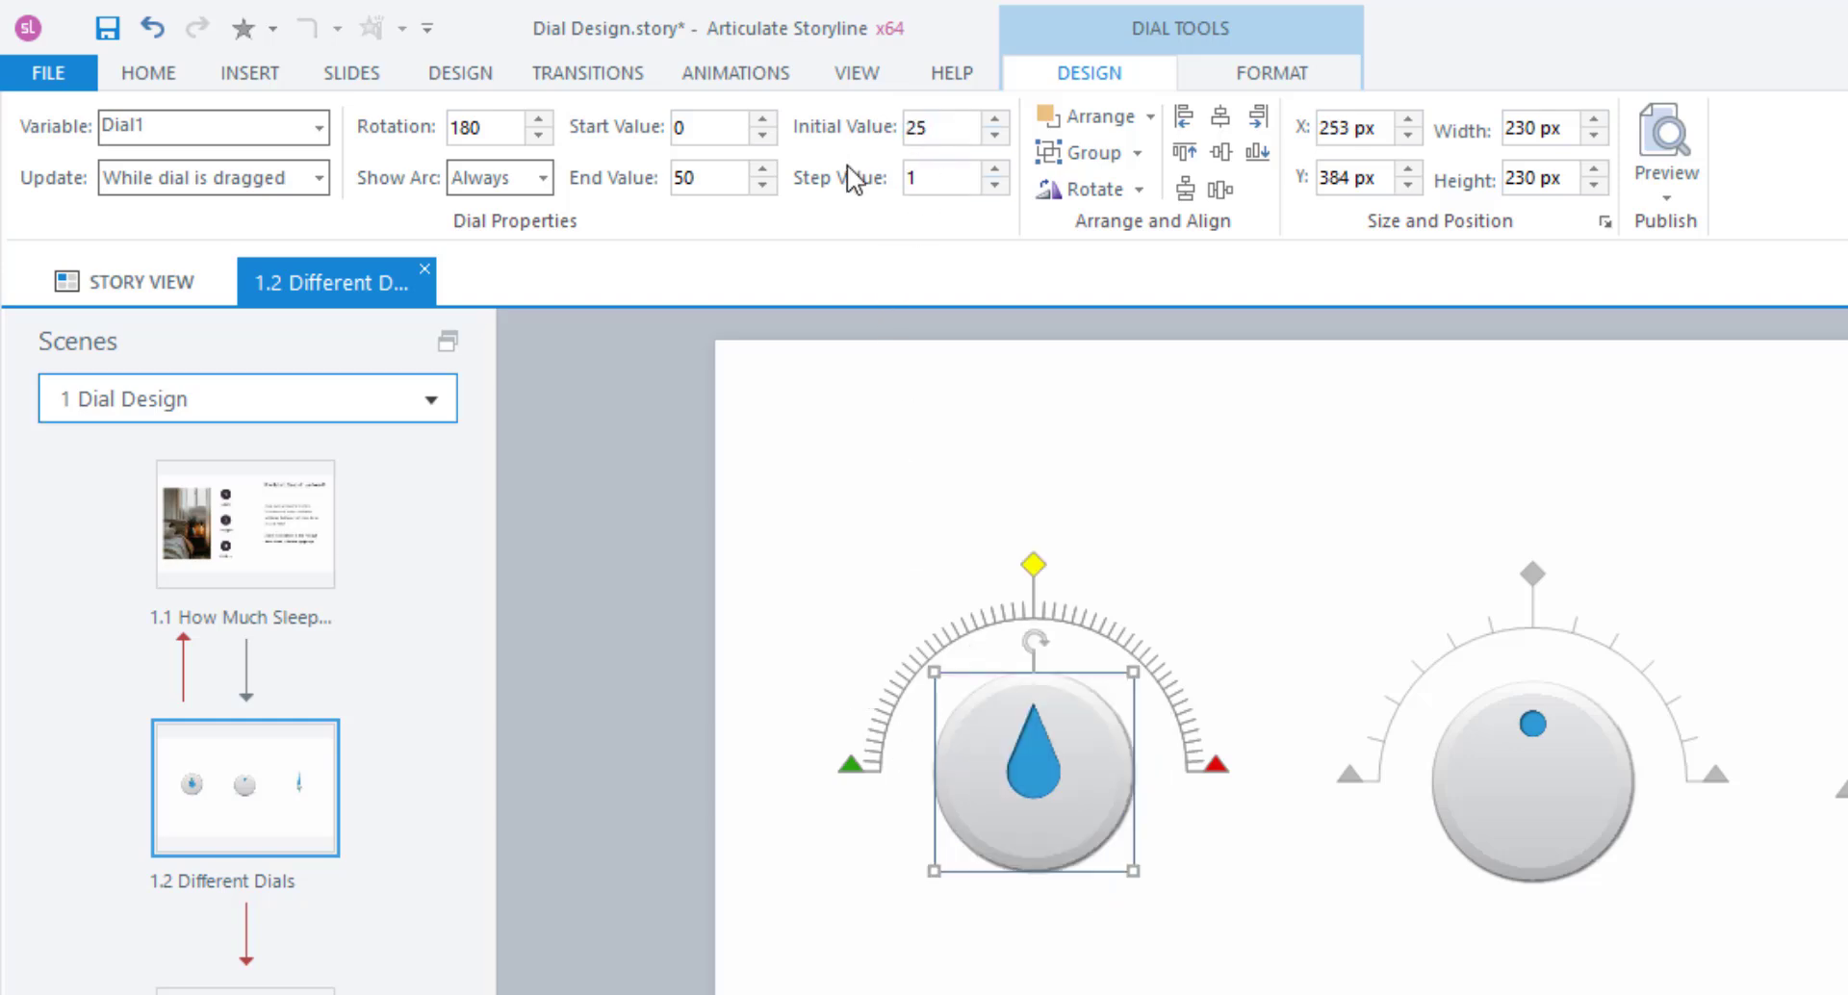
drag(1038, 575, 960, 570)
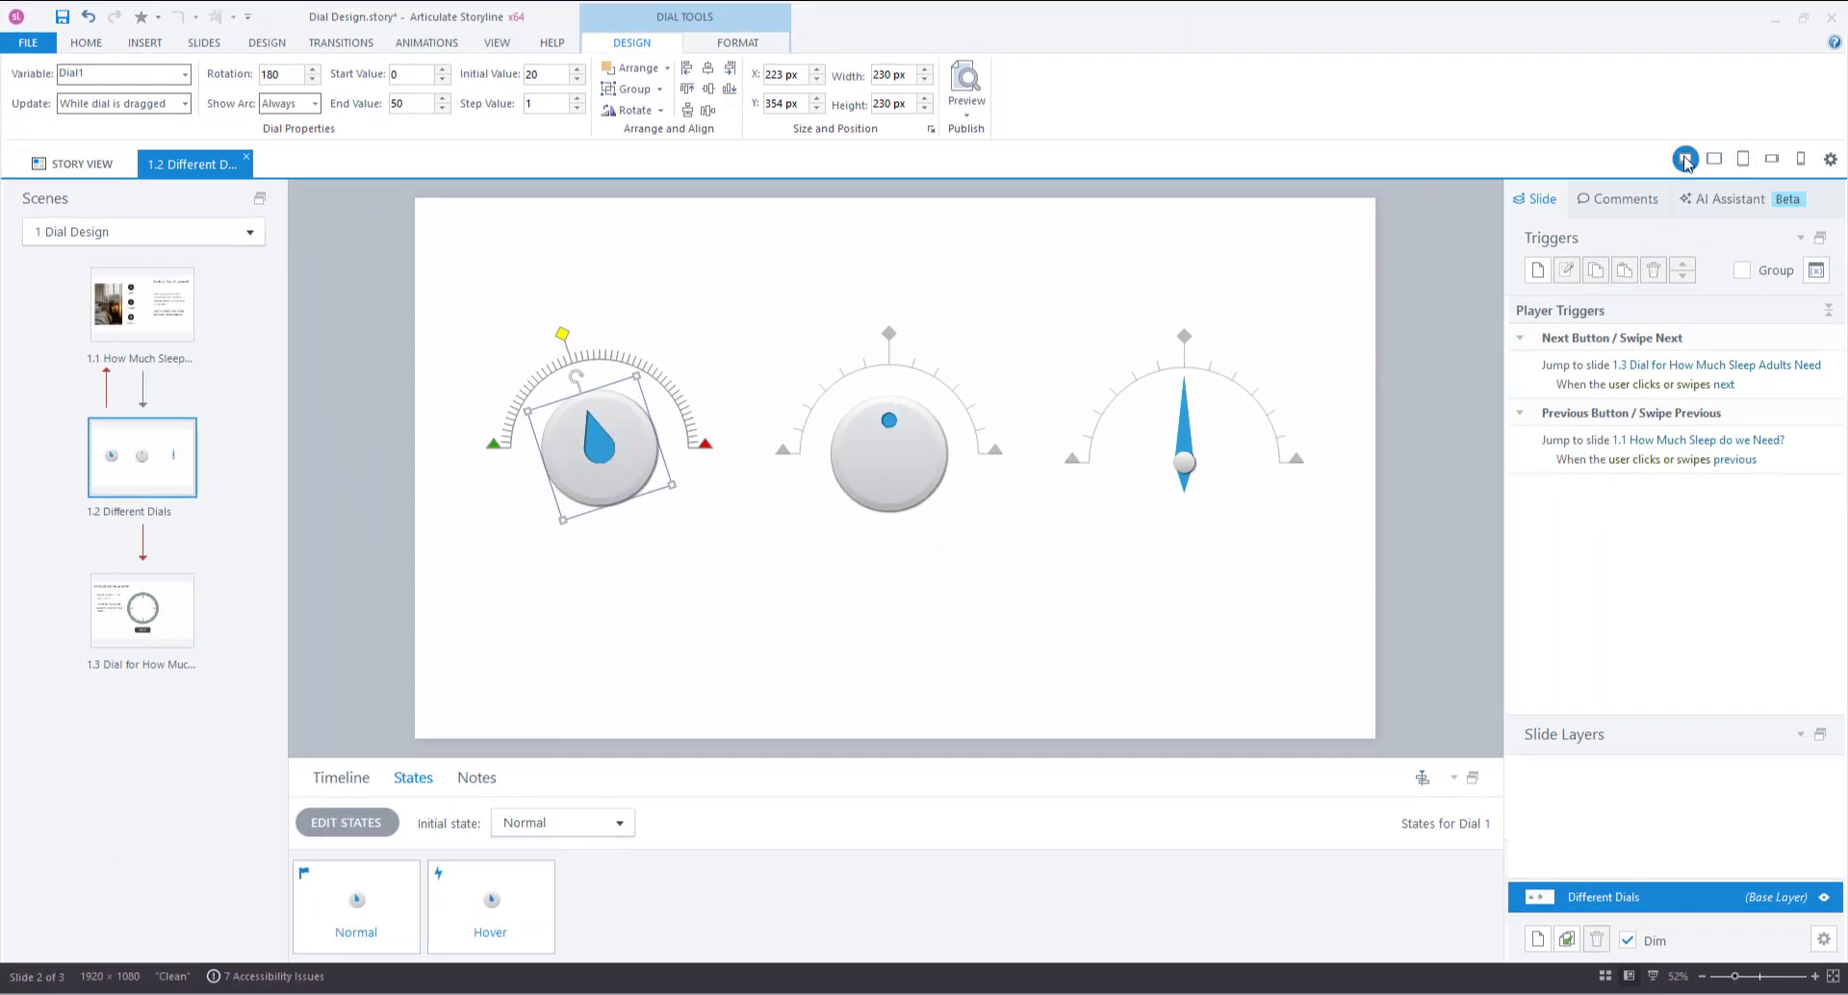
Preview the slide and test turning the teardrop dial to different positions.
click(1684, 158)
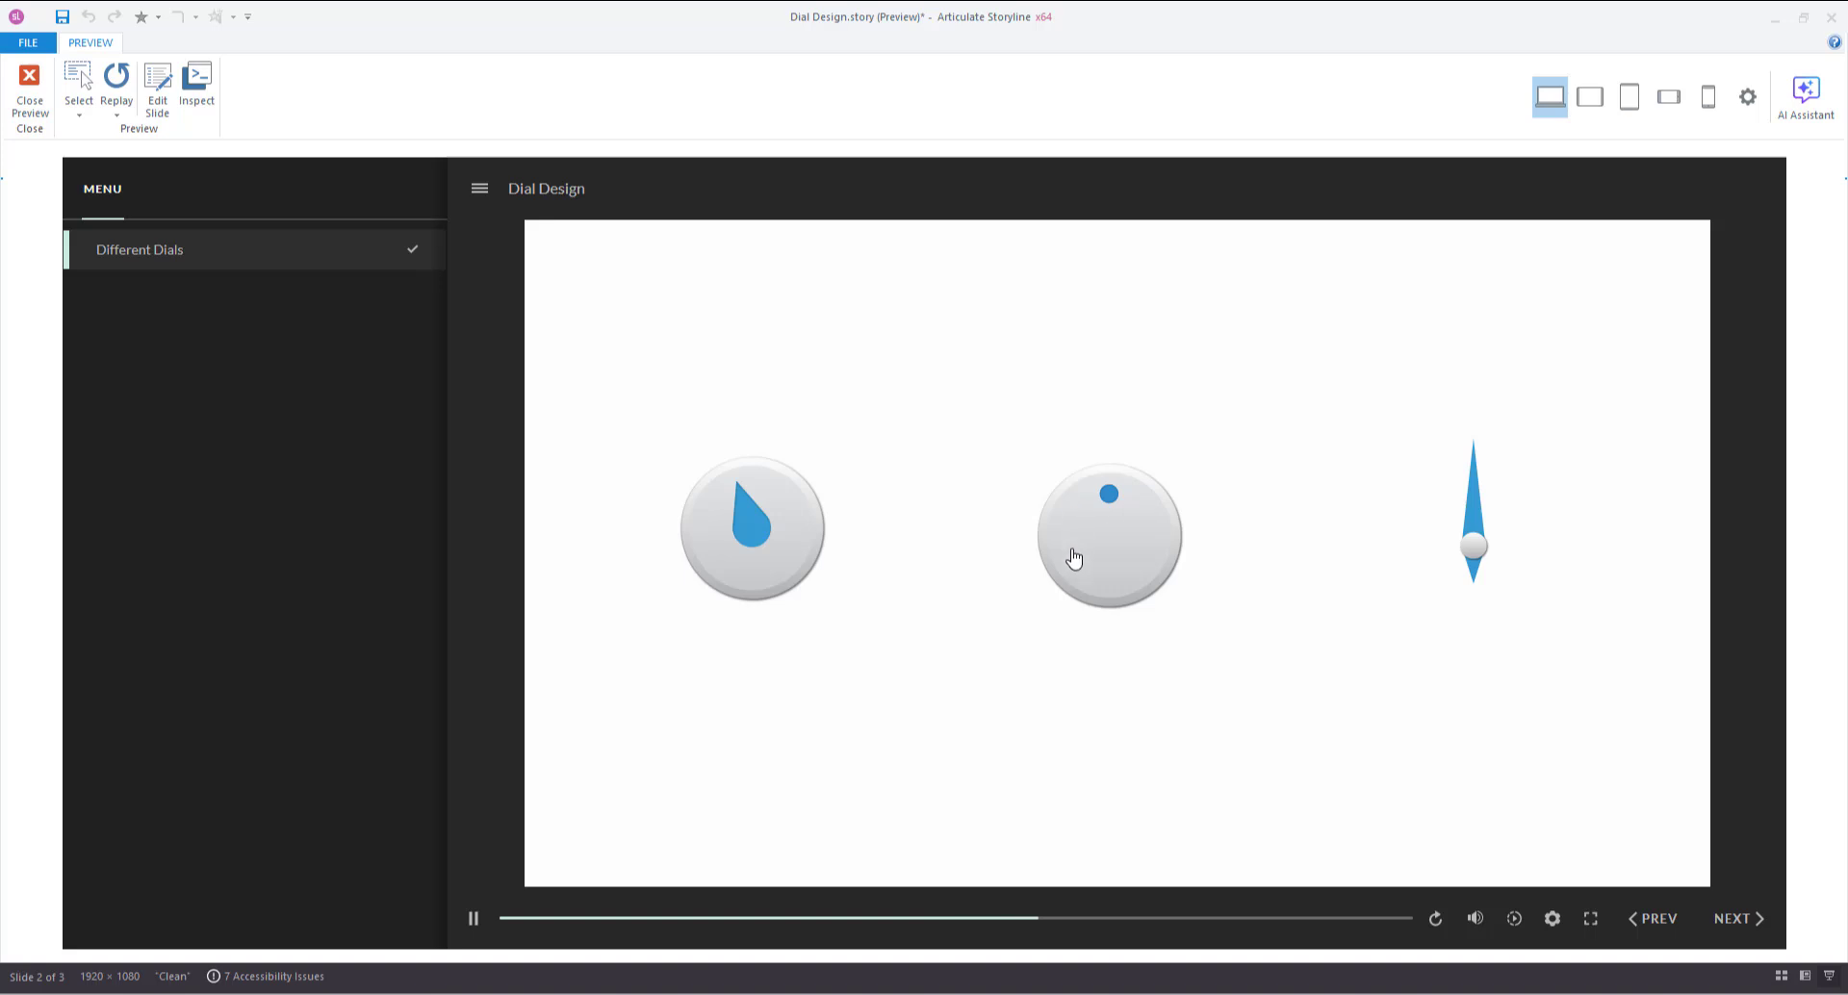
drag(780, 513, 825, 554)
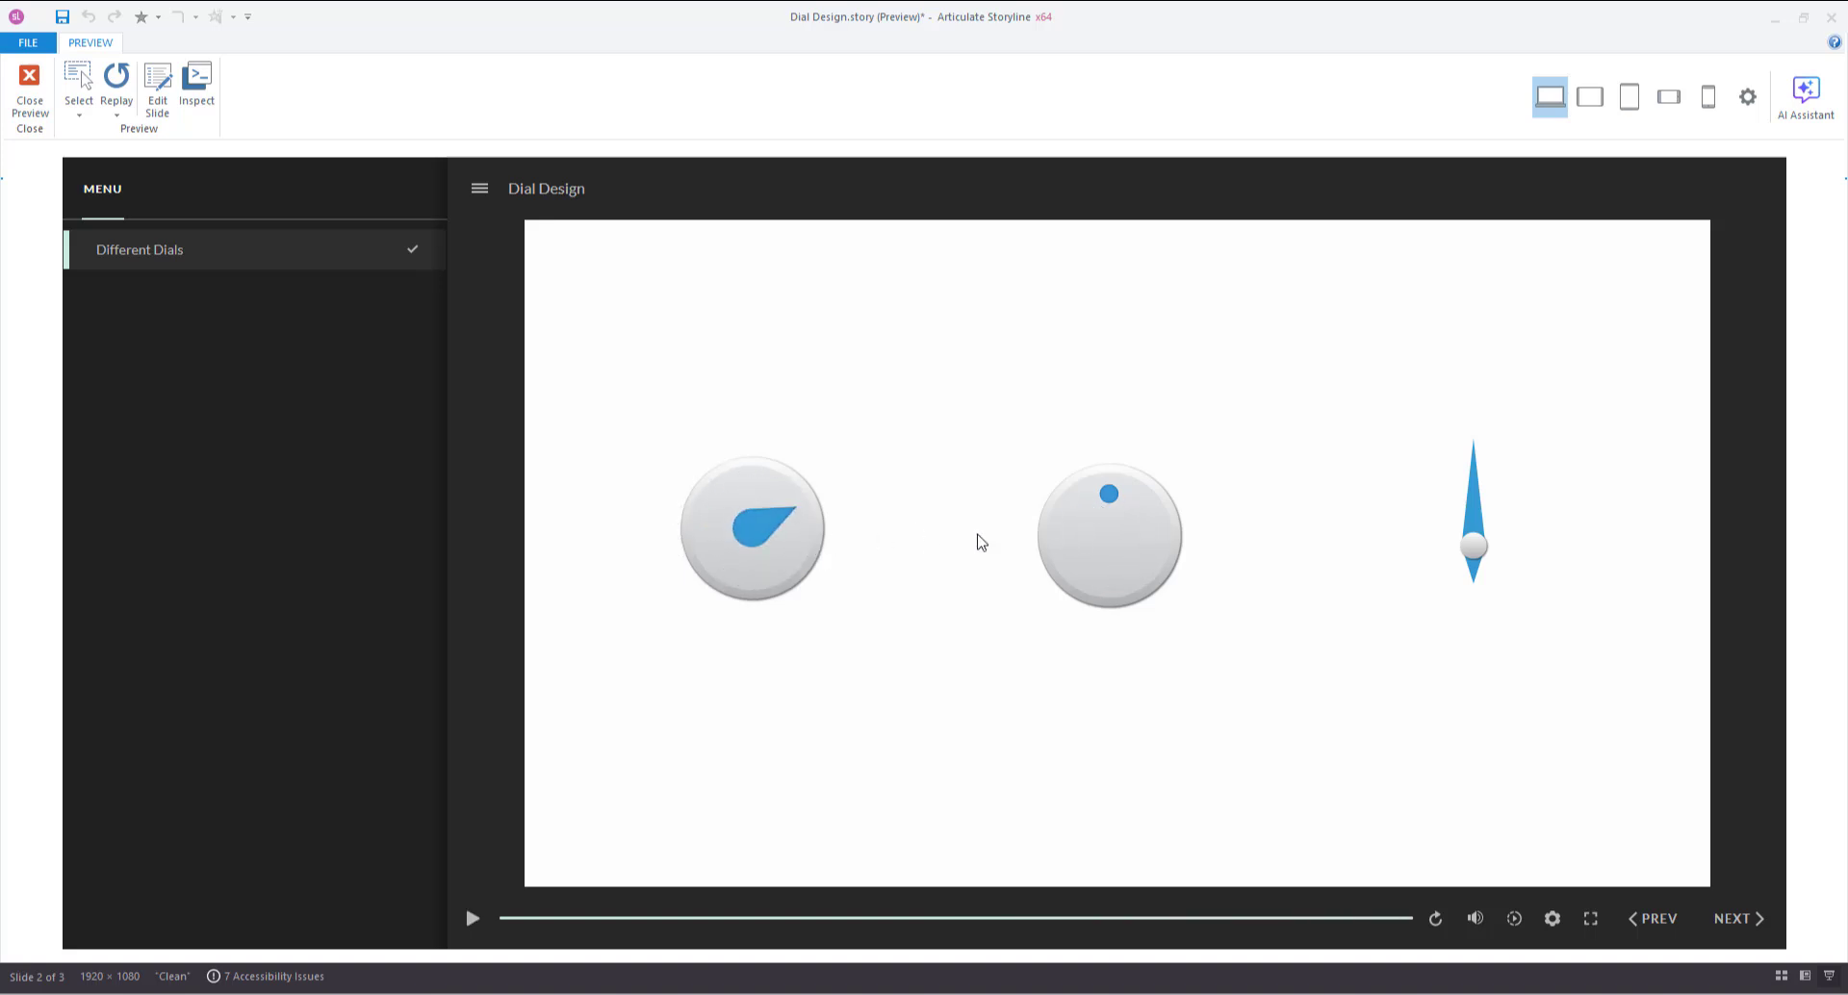
drag(1068, 544, 1024, 481)
drag(749, 541, 643, 528)
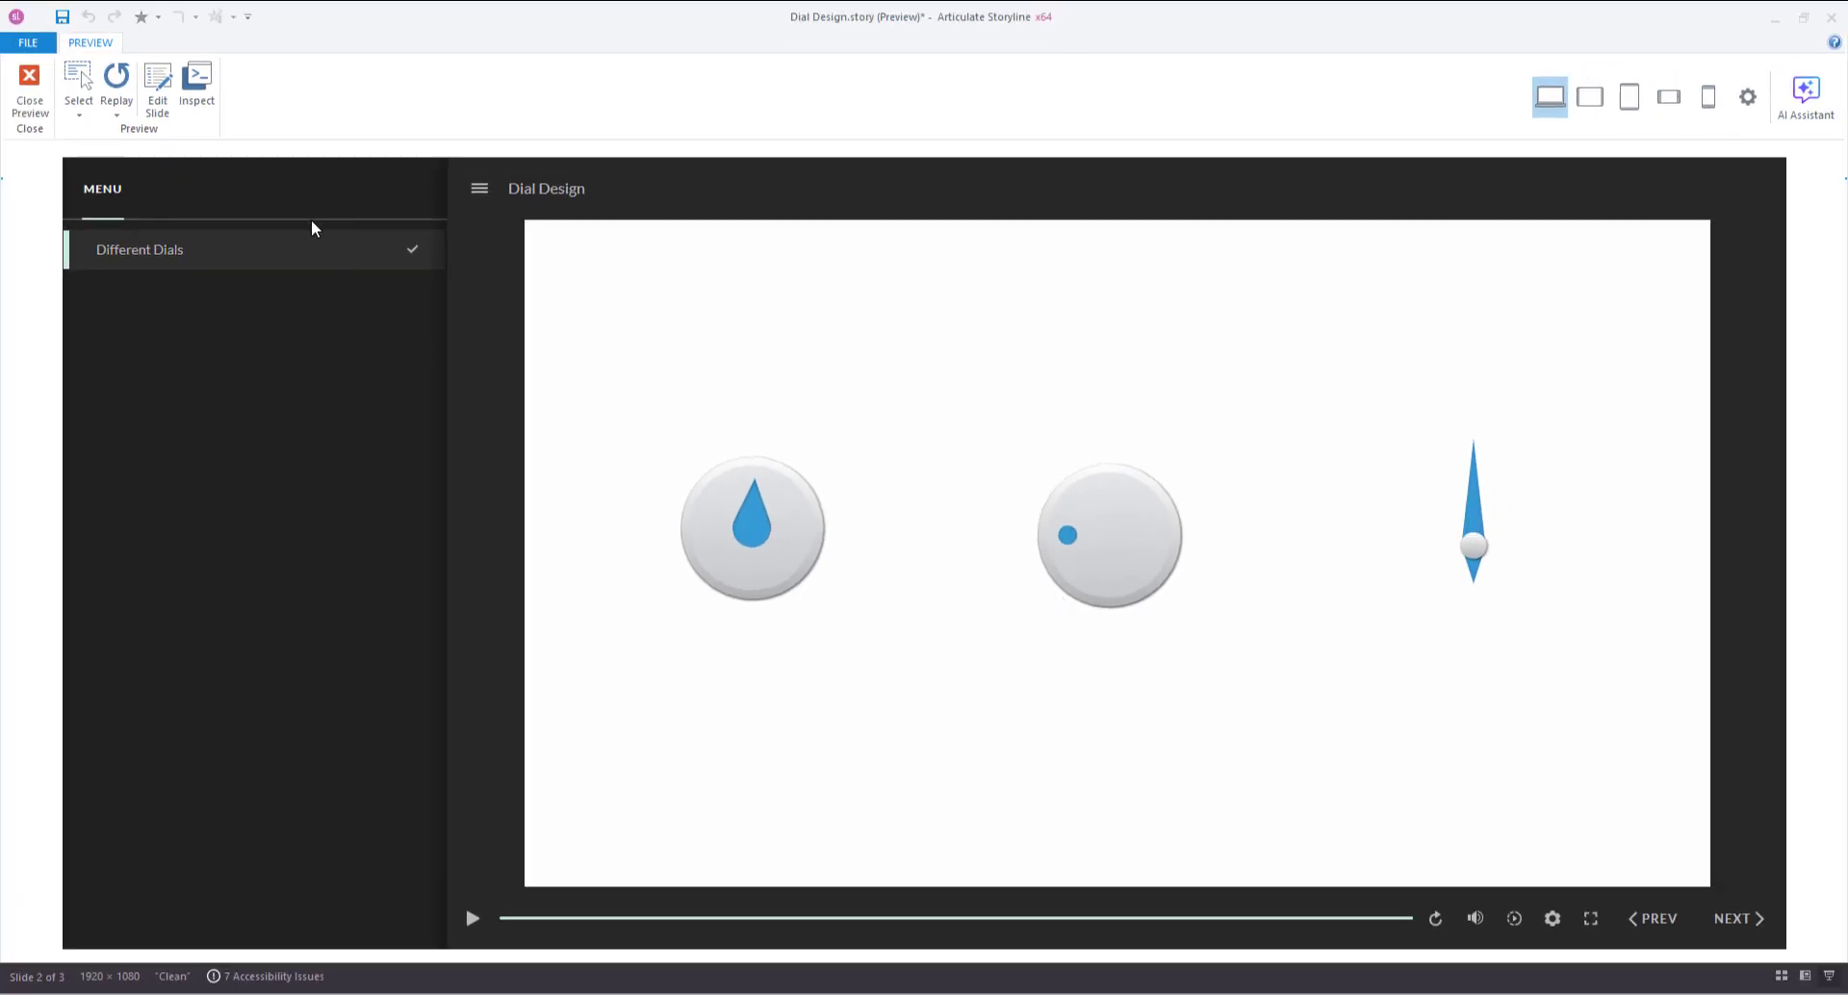
View the preview as a landscape phone via developer tools, then close the preview.
click(197, 87)
drag(351, 525, 706, 693)
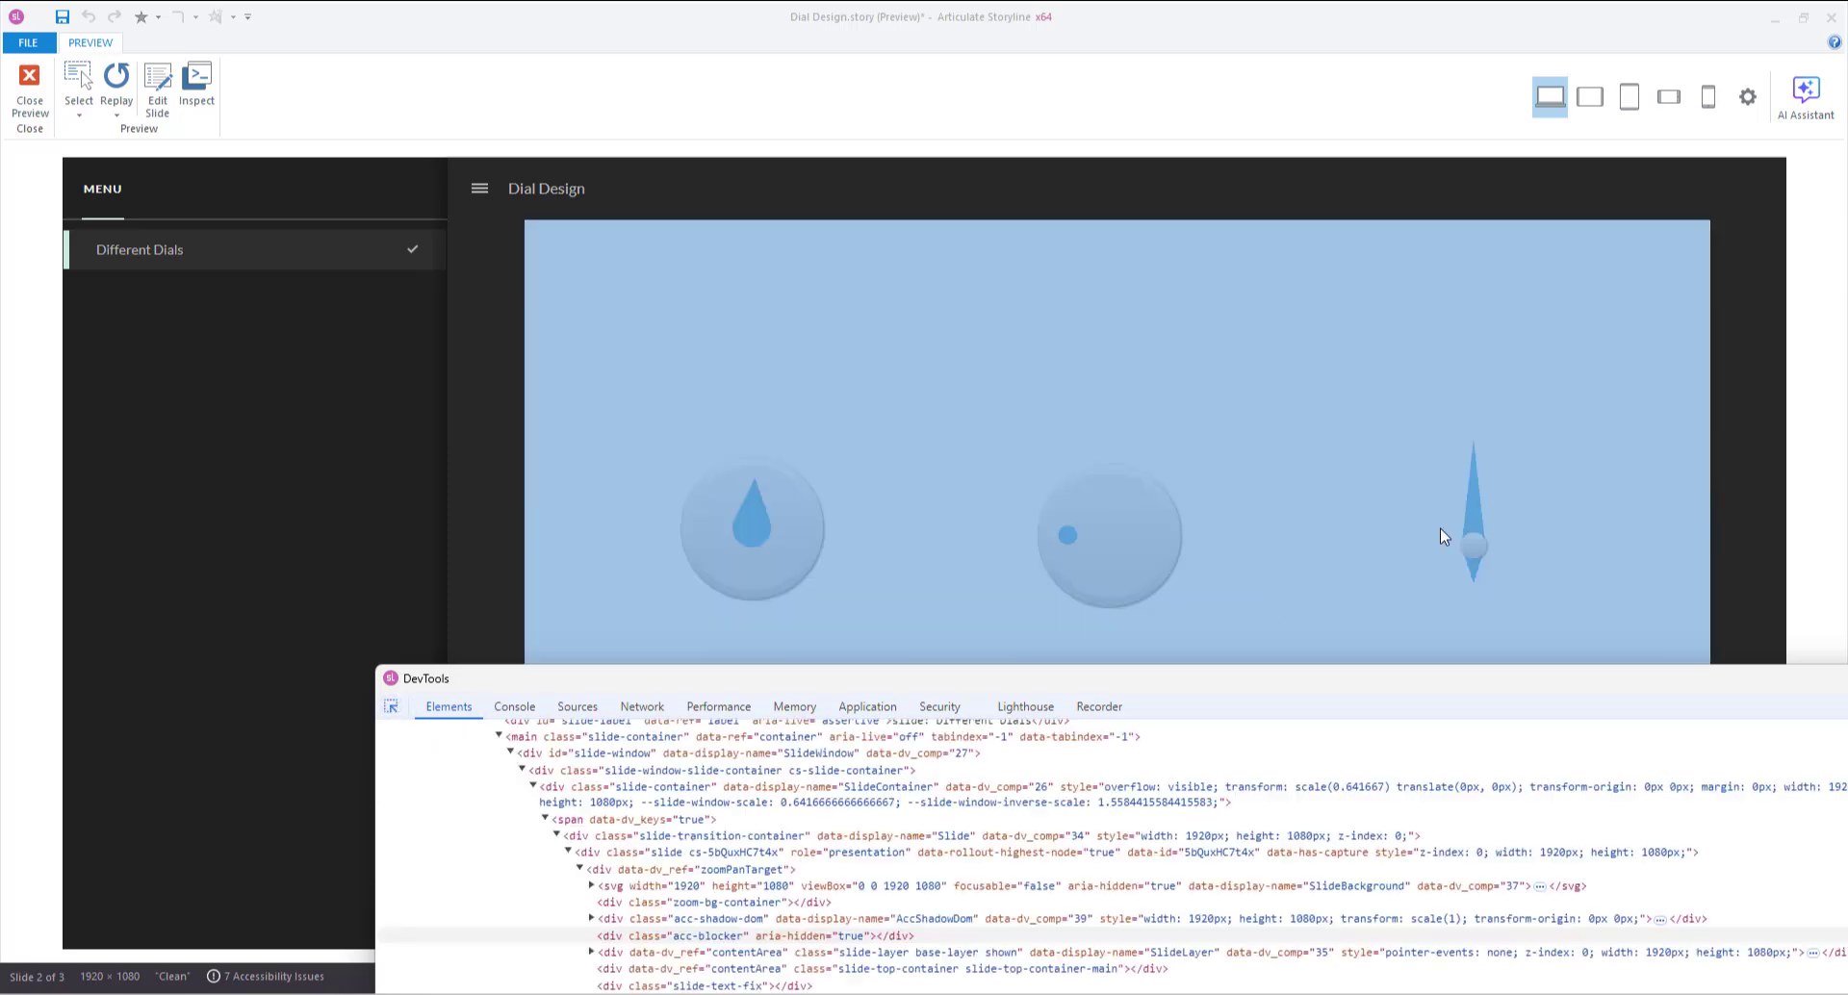
mouse_move(1474, 506)
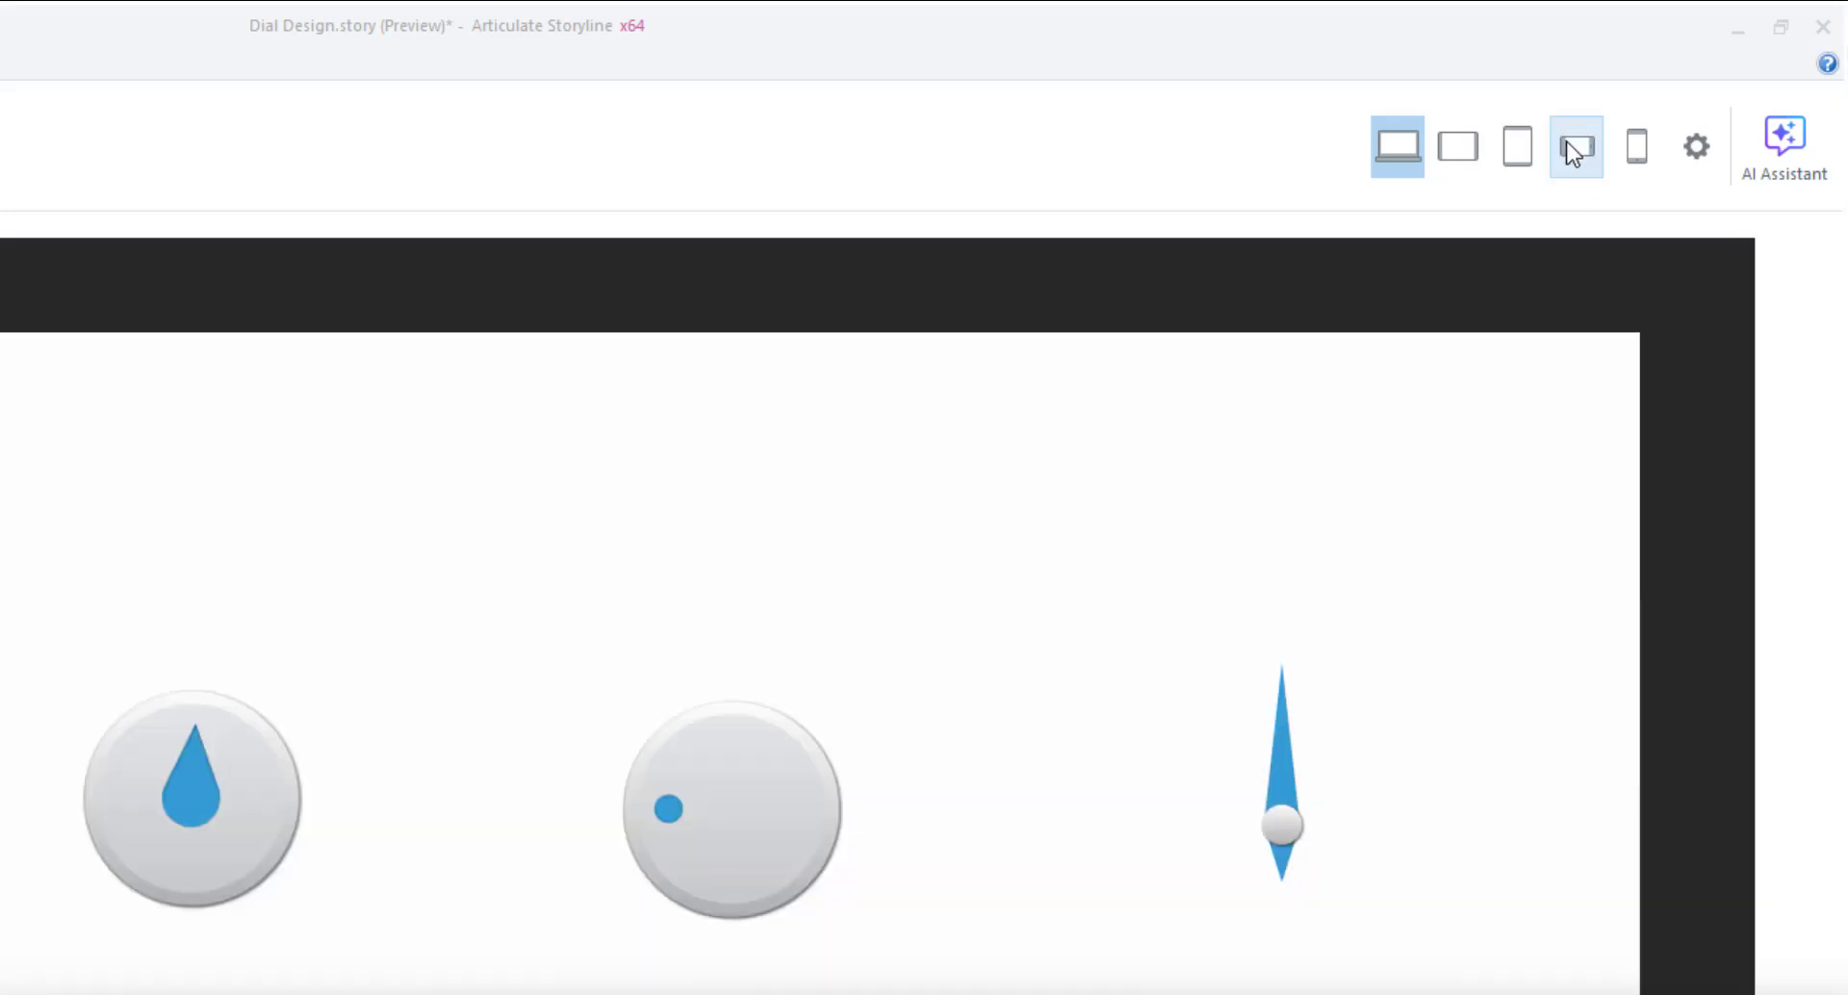
click(1574, 149)
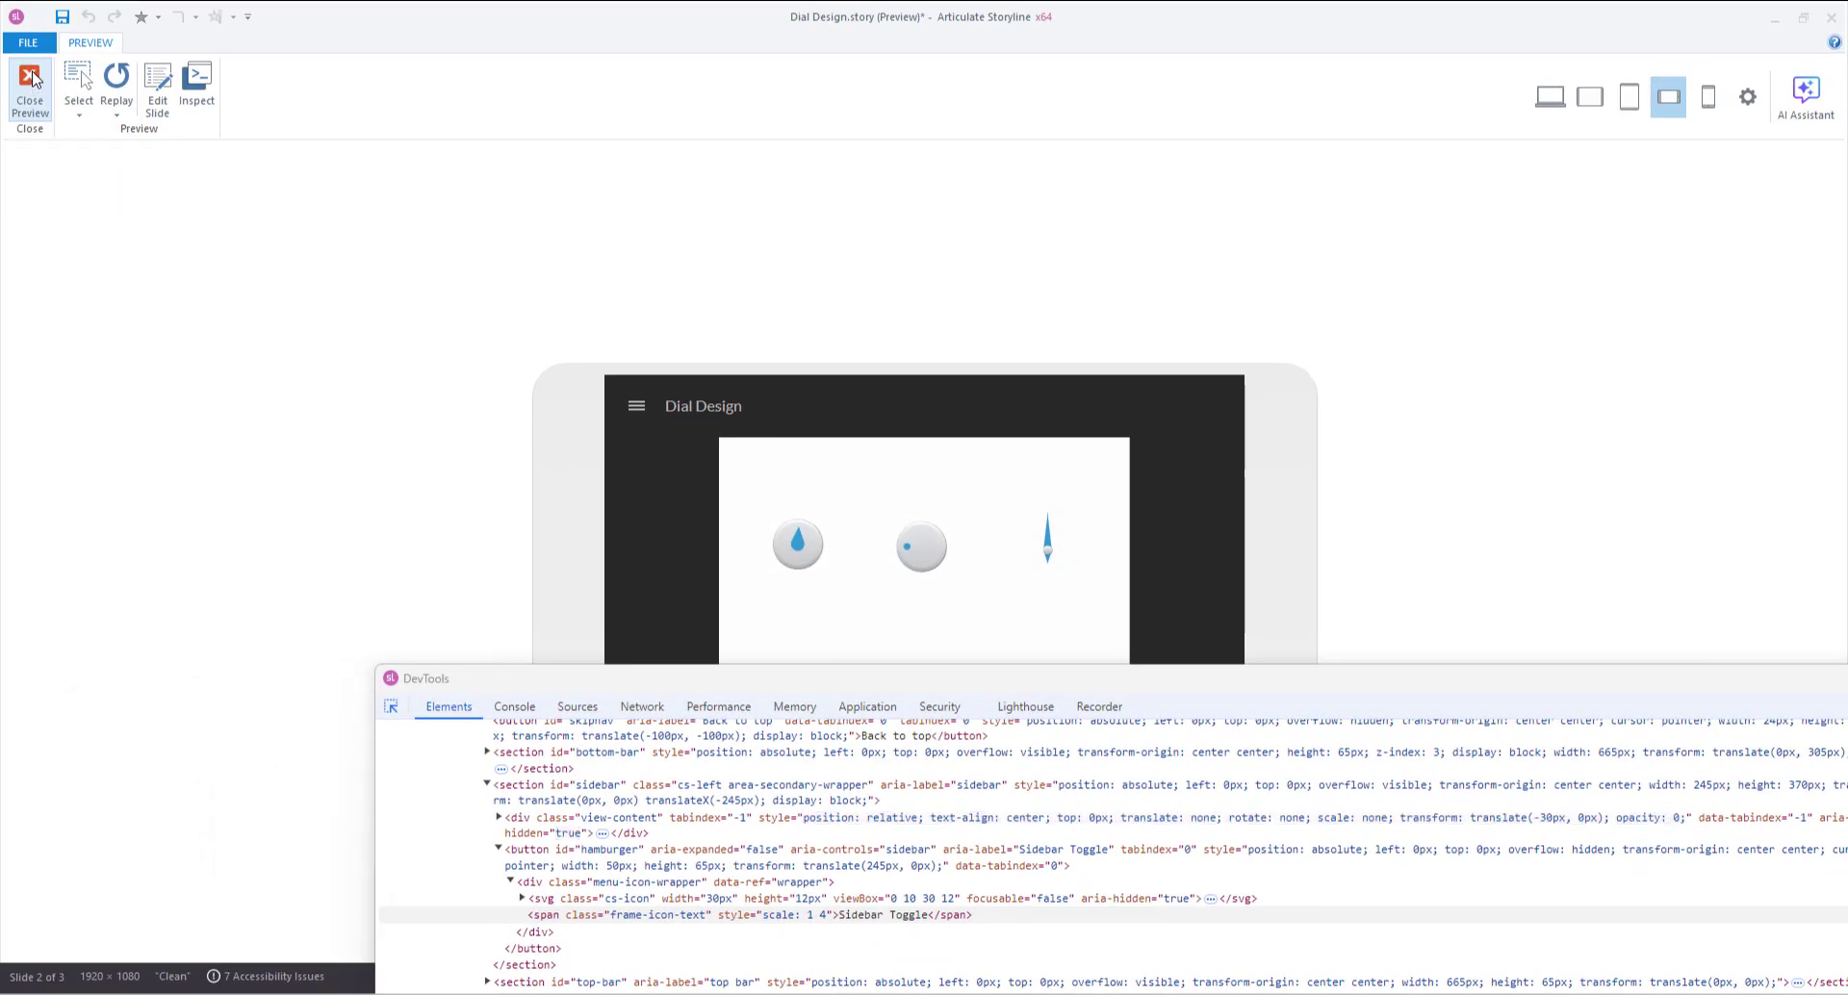
click(30, 81)
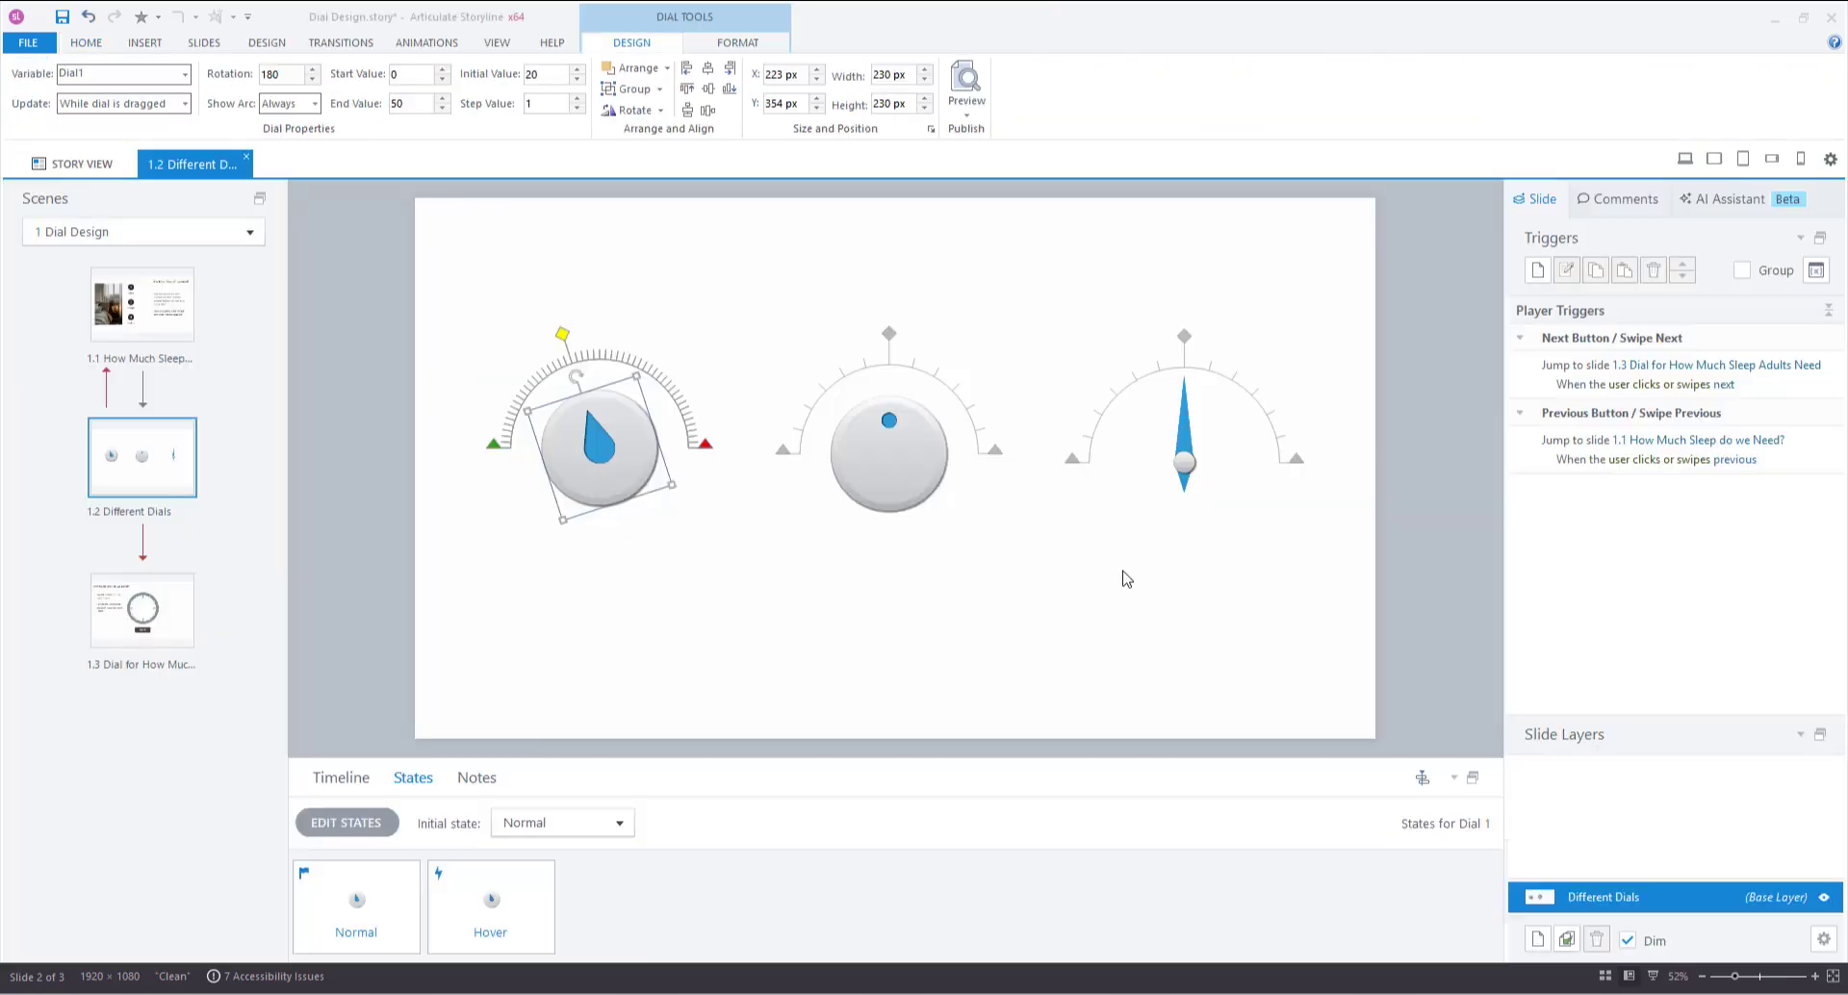
Resize Dial 3, the needle gauge, to 53 × 290 px.
click(1182, 433)
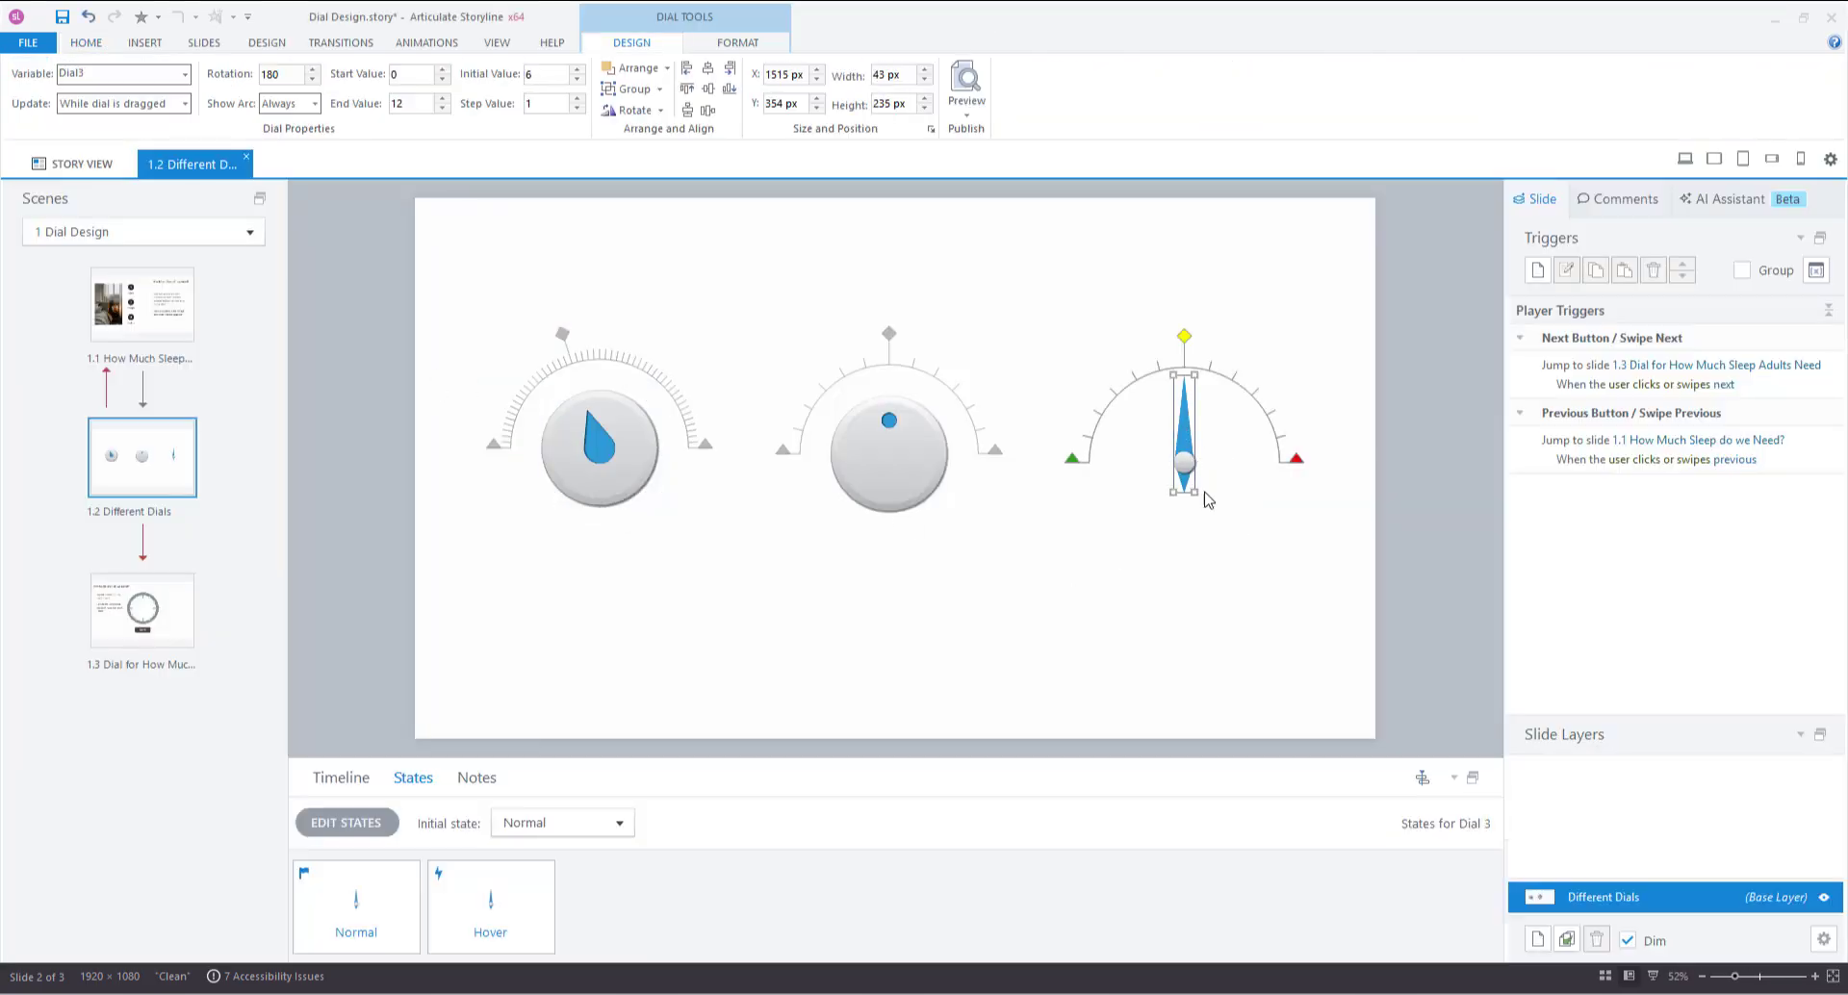
drag(1194, 492, 1290, 520)
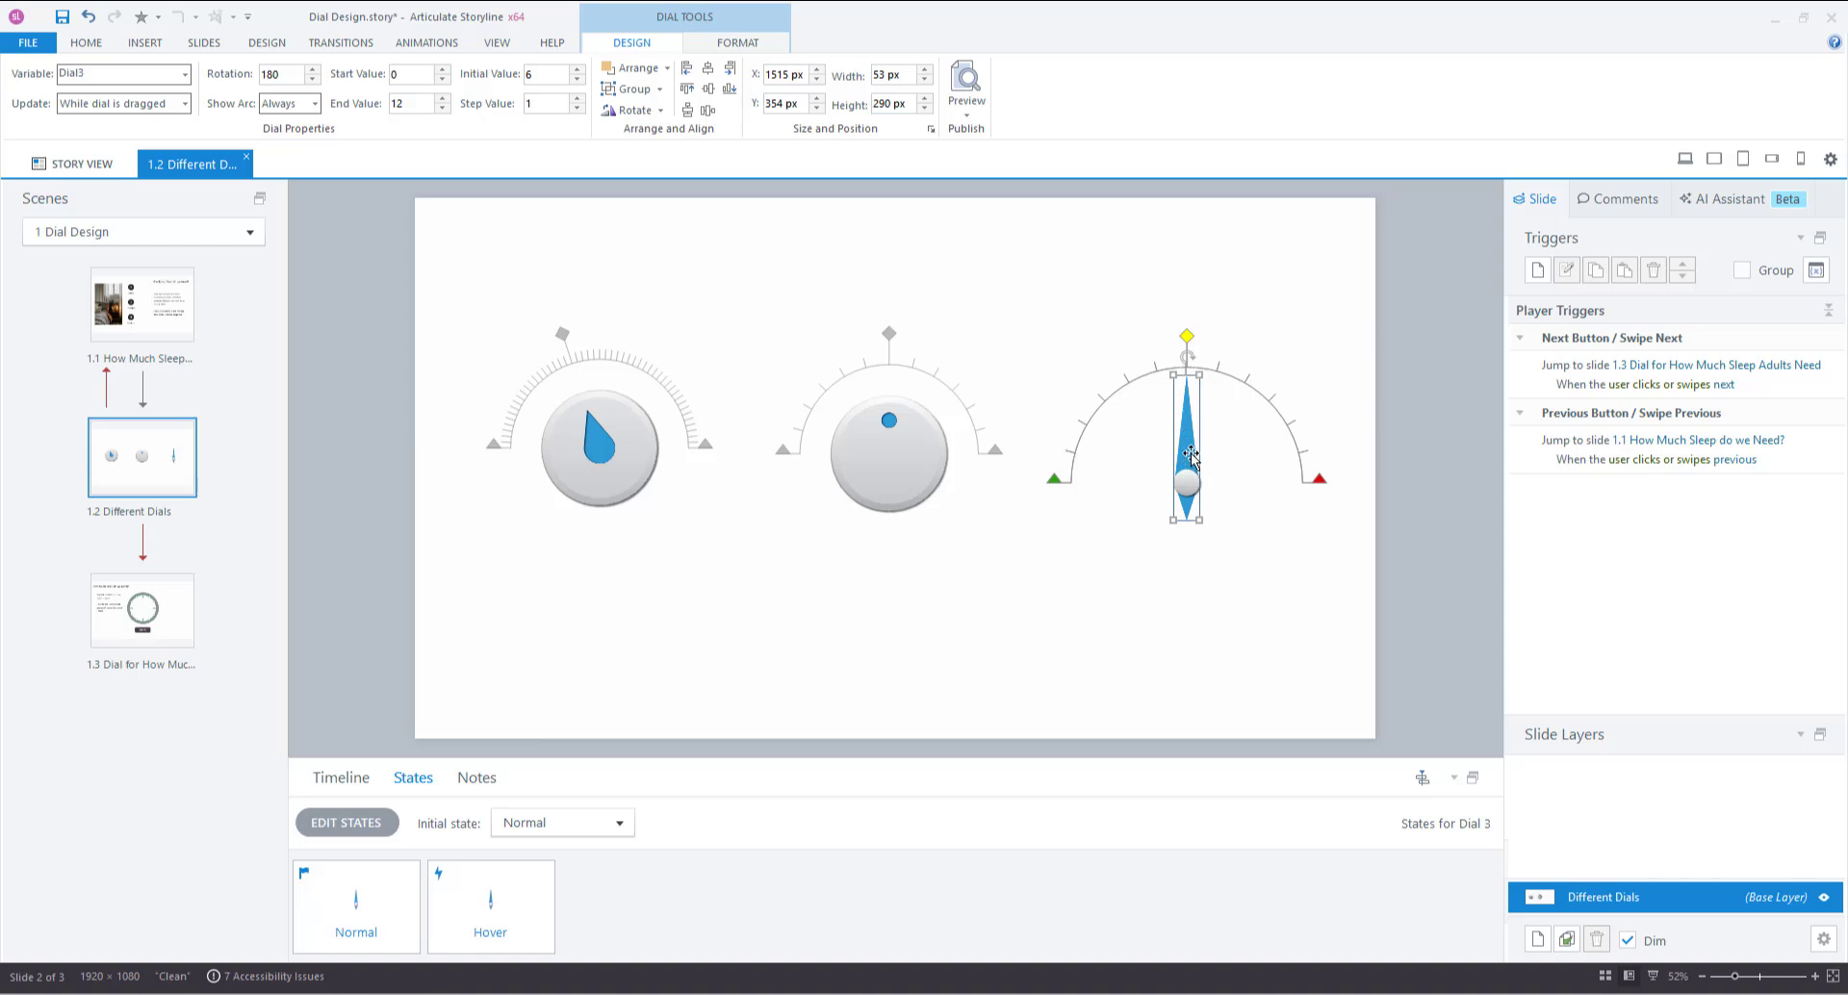
Review the needle's Pointer Fill colours without changes, then open Dial 3's states for editing.
click(738, 43)
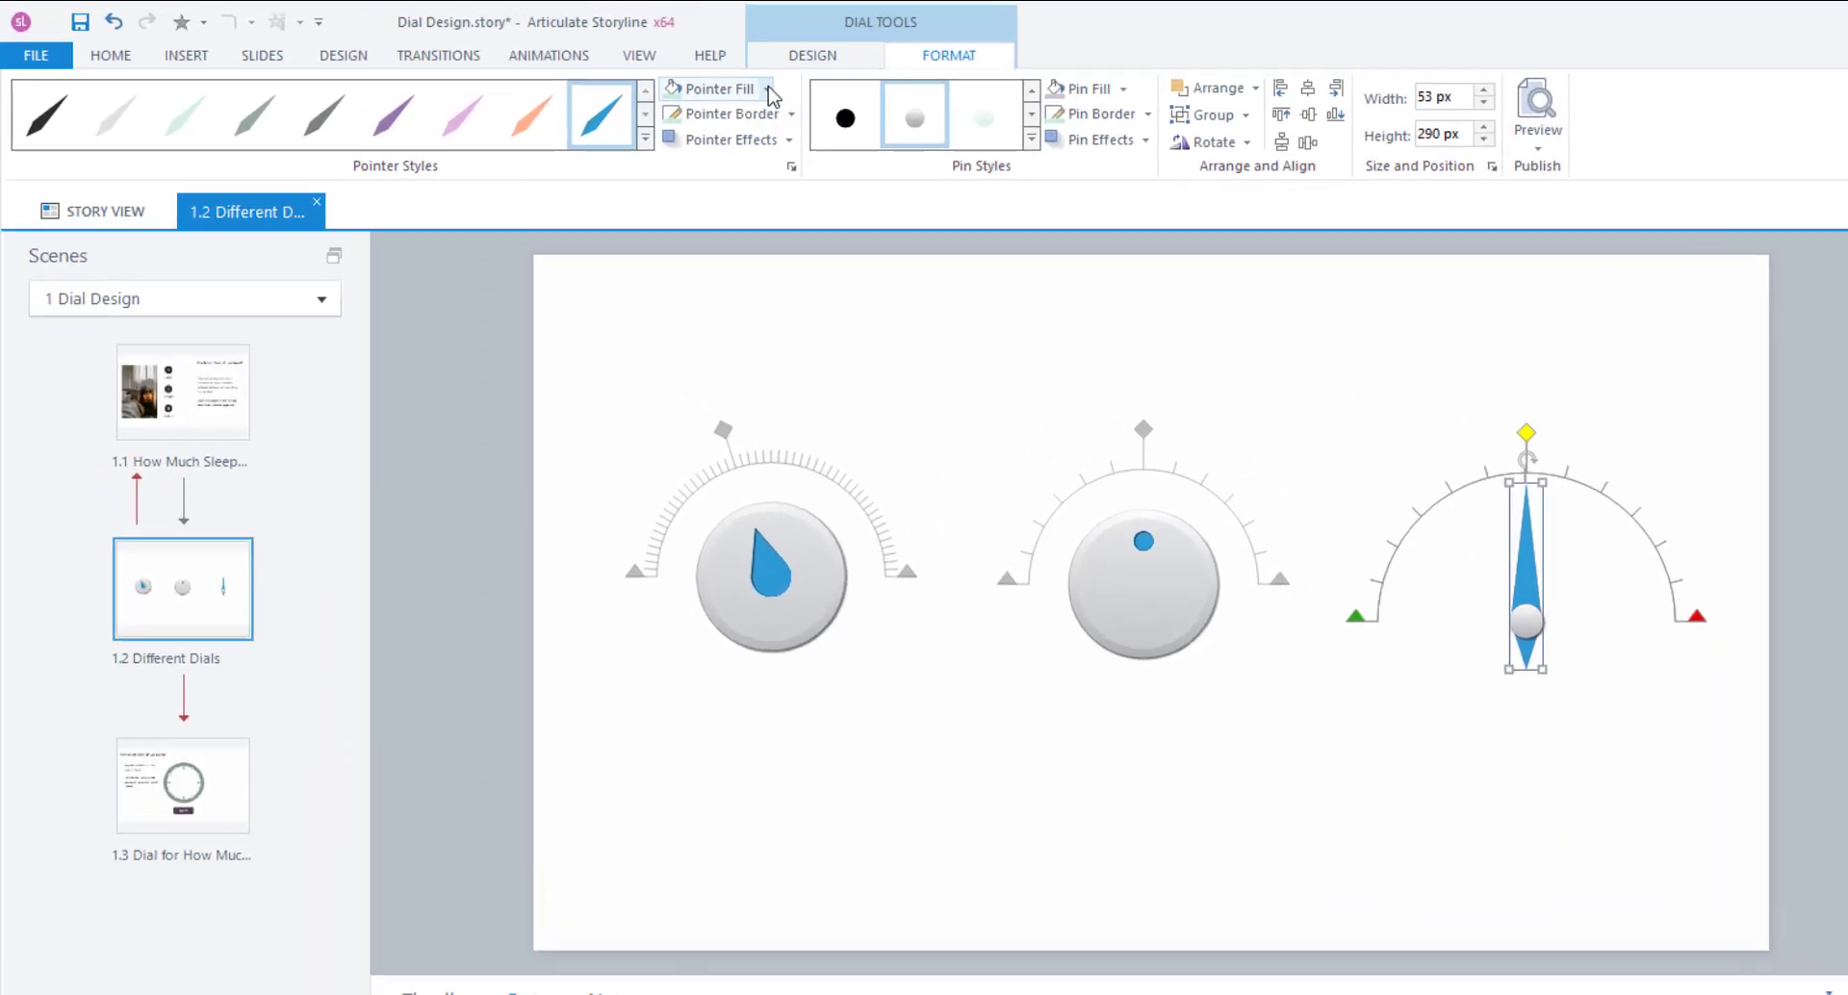
click(767, 90)
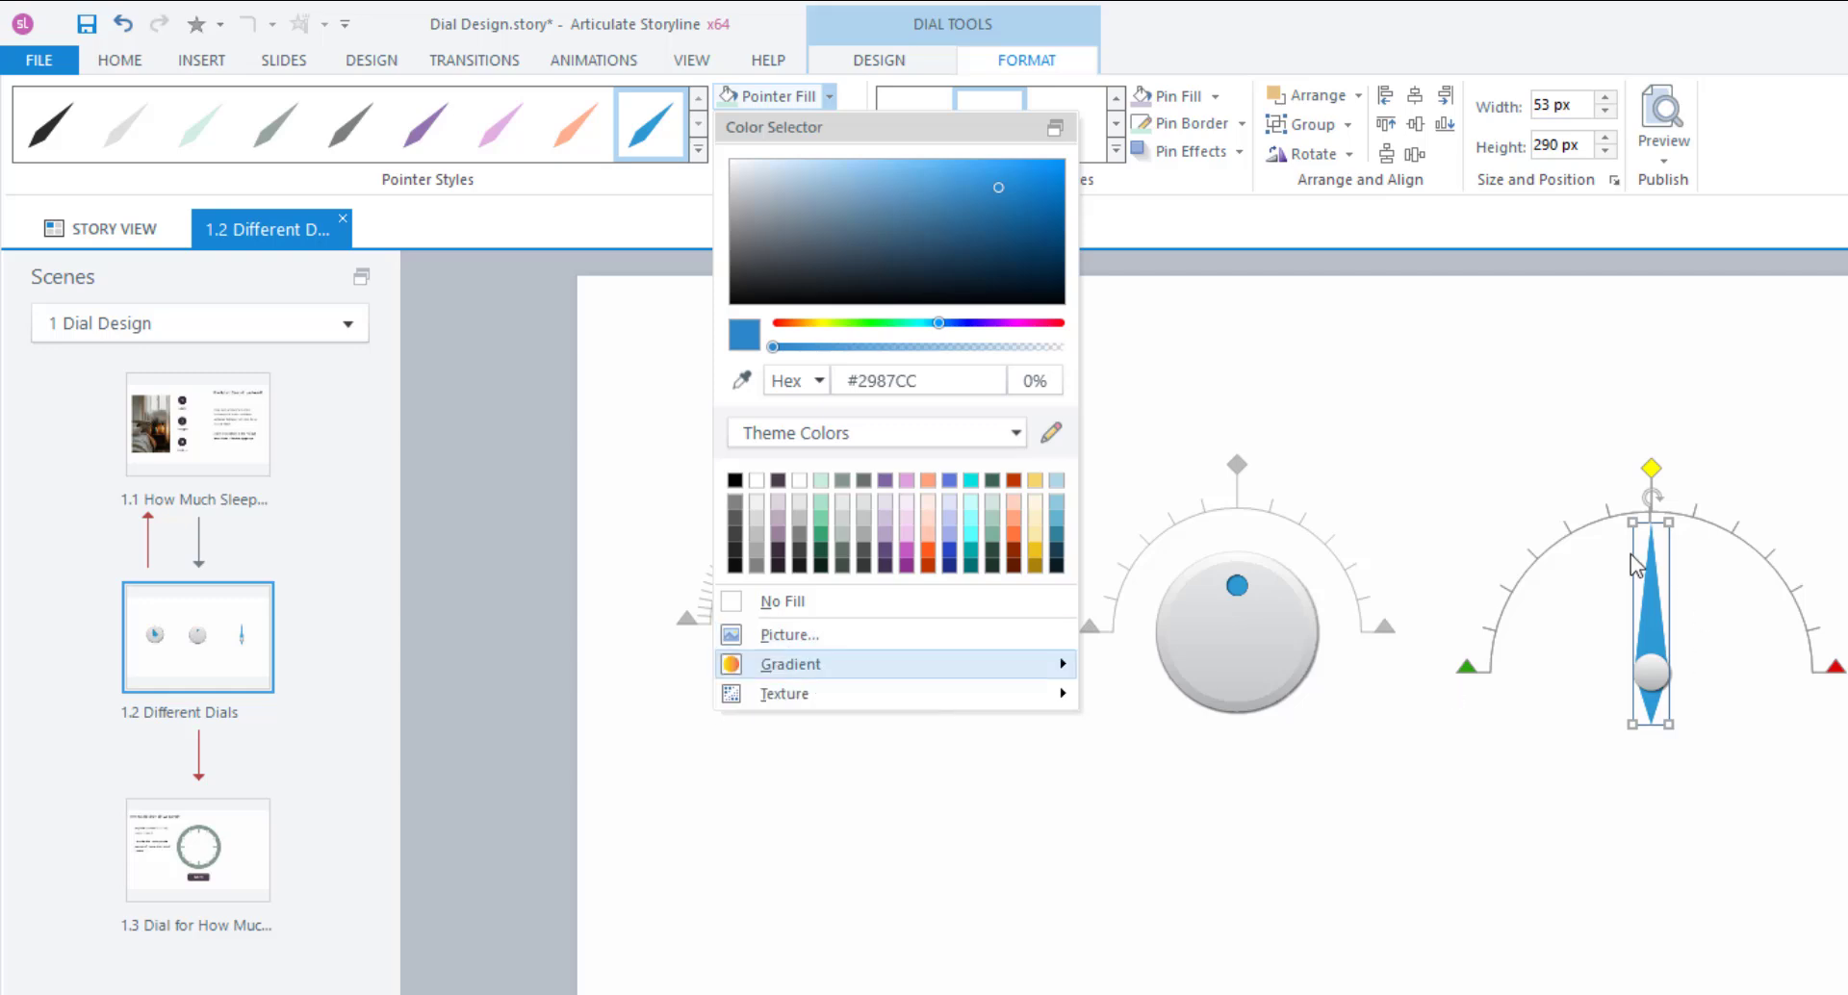
mouse_move(818, 664)
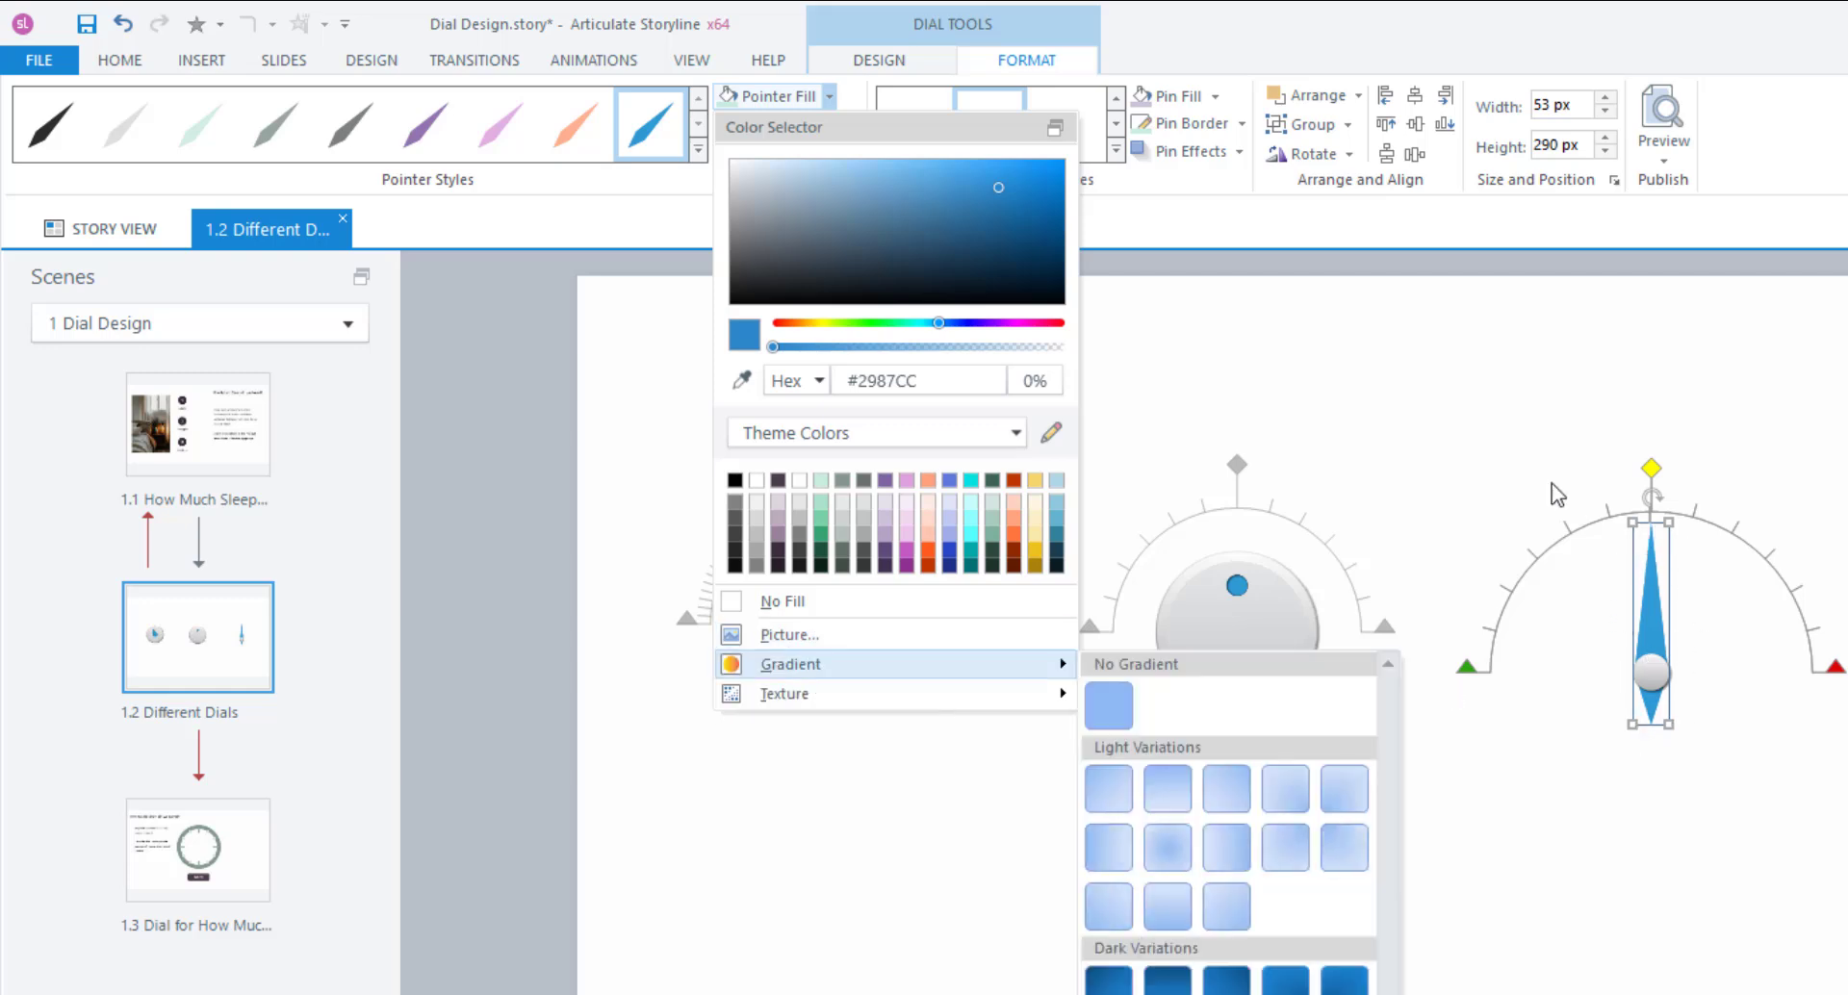
click(1643, 681)
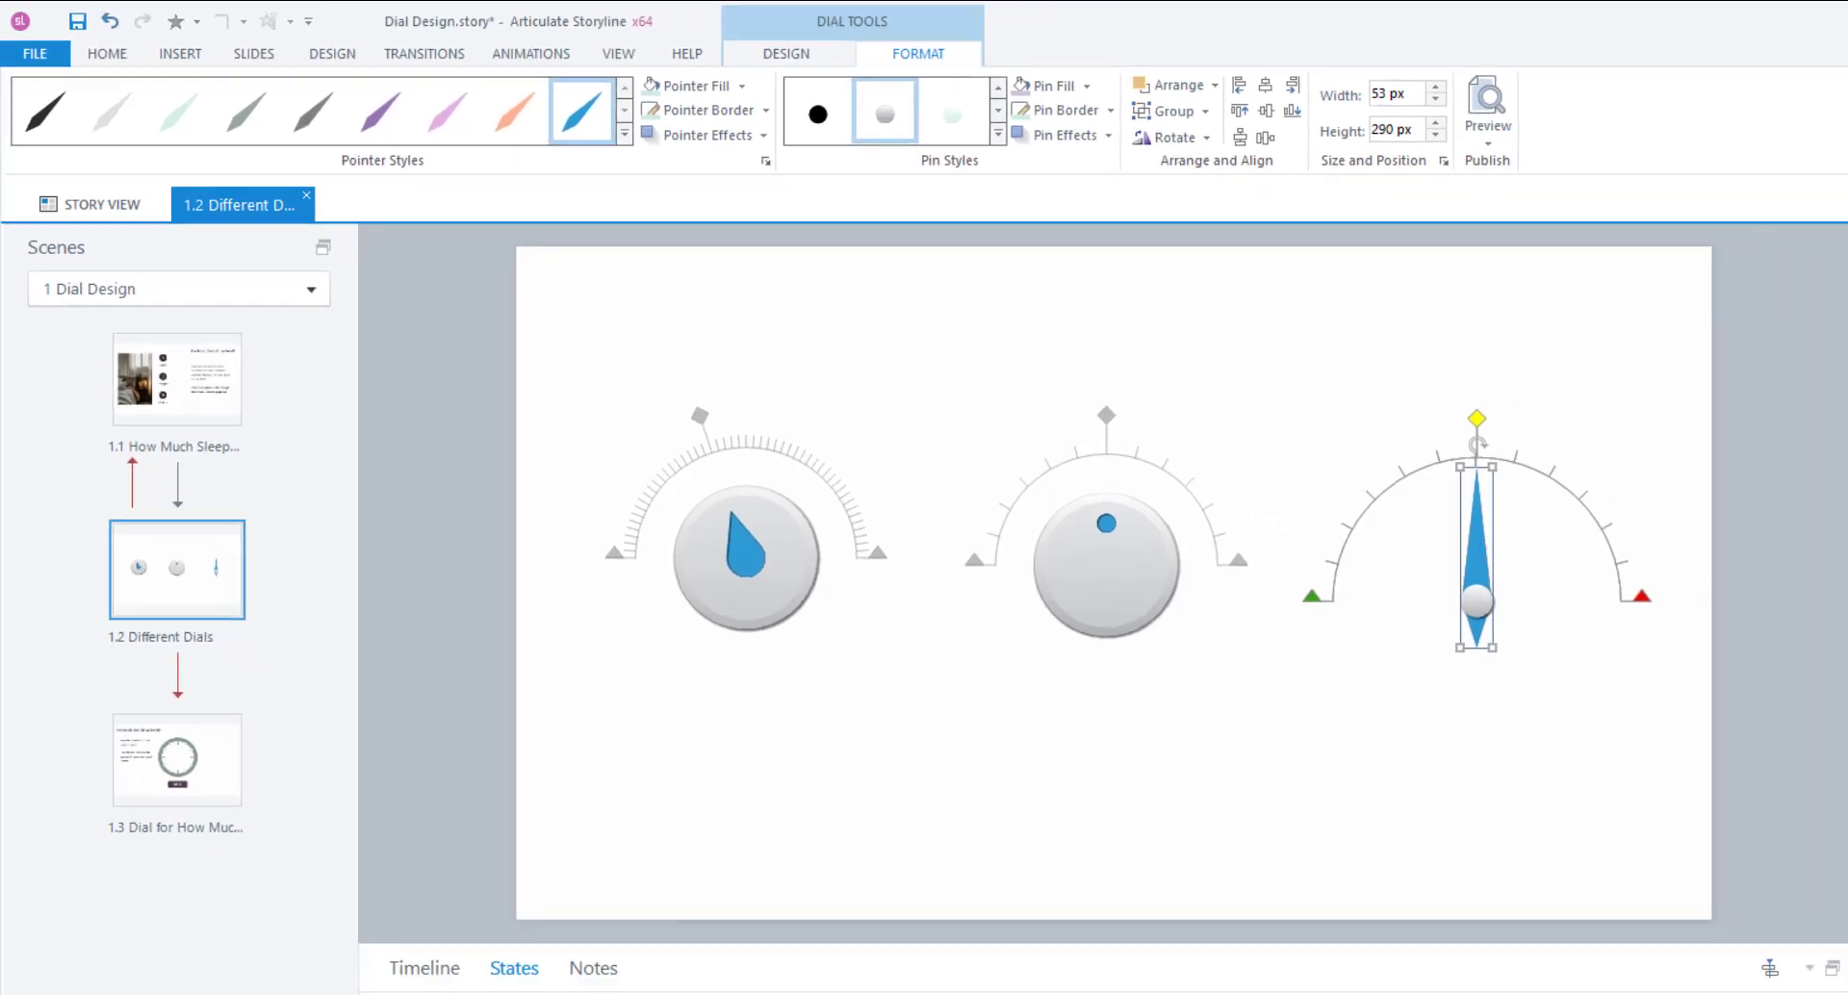
click(333, 821)
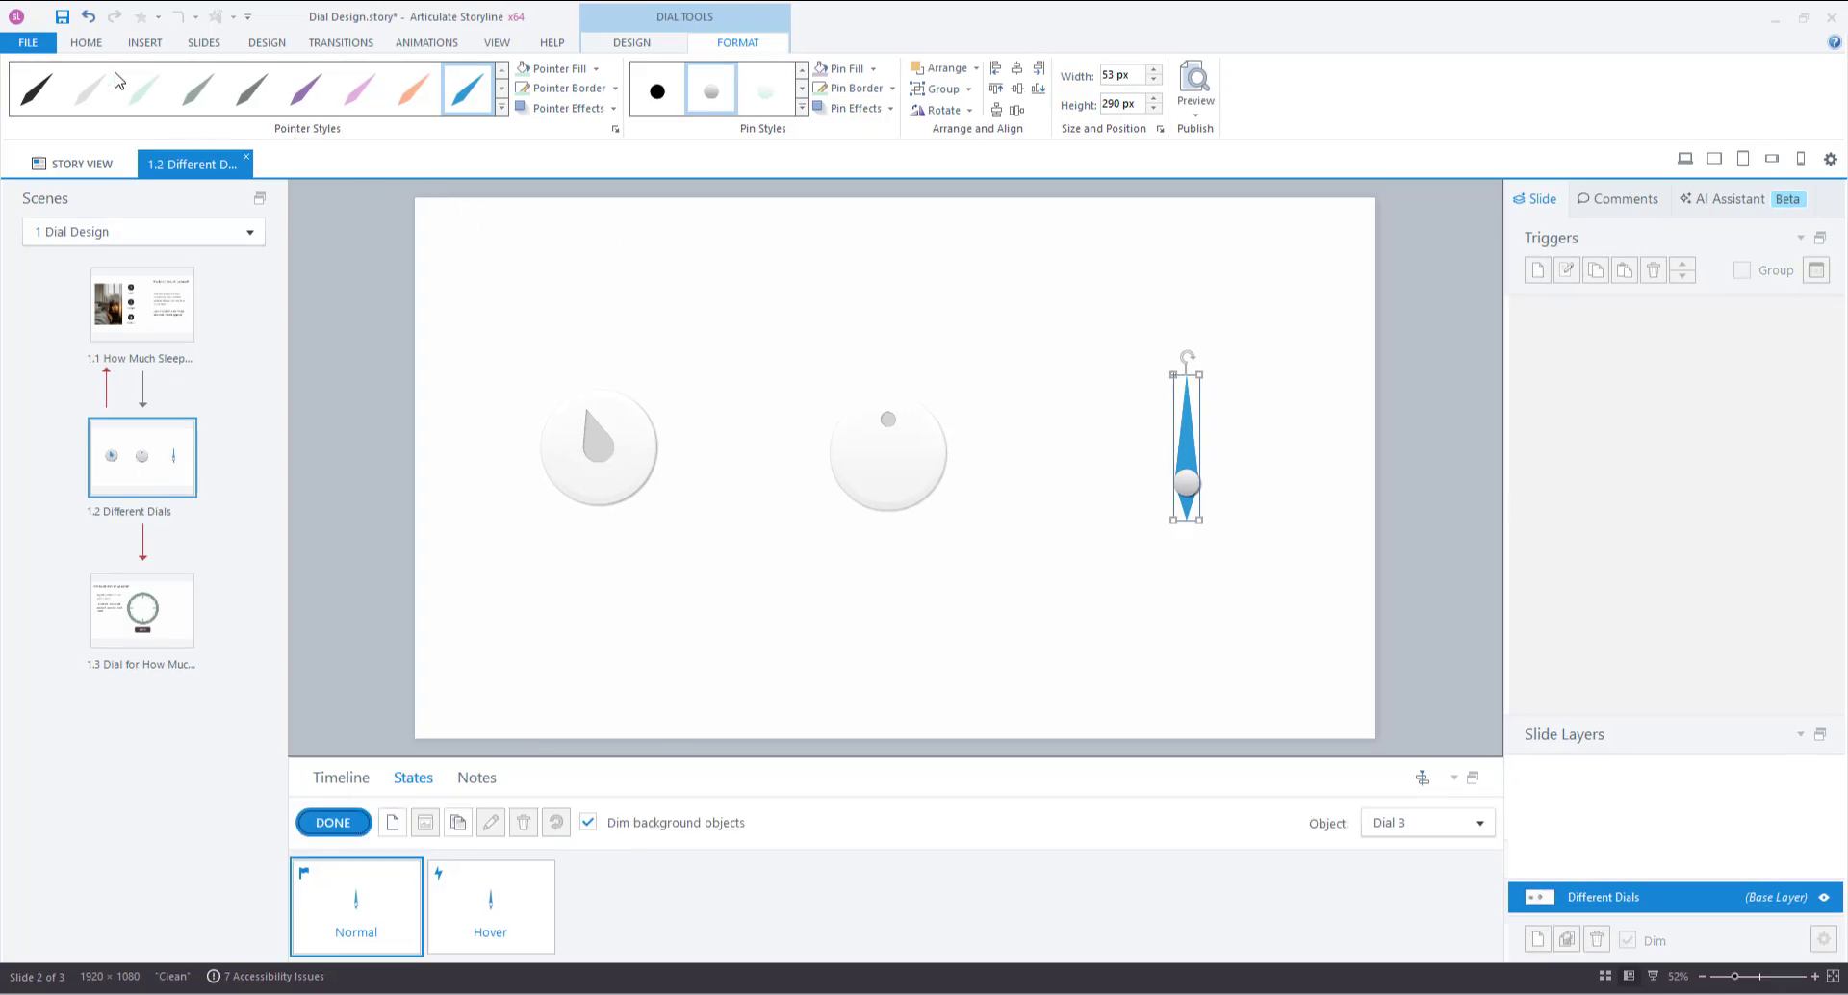
Draw a rectangle covering the needle in the gauge's Normal state.
click(144, 42)
click(752, 84)
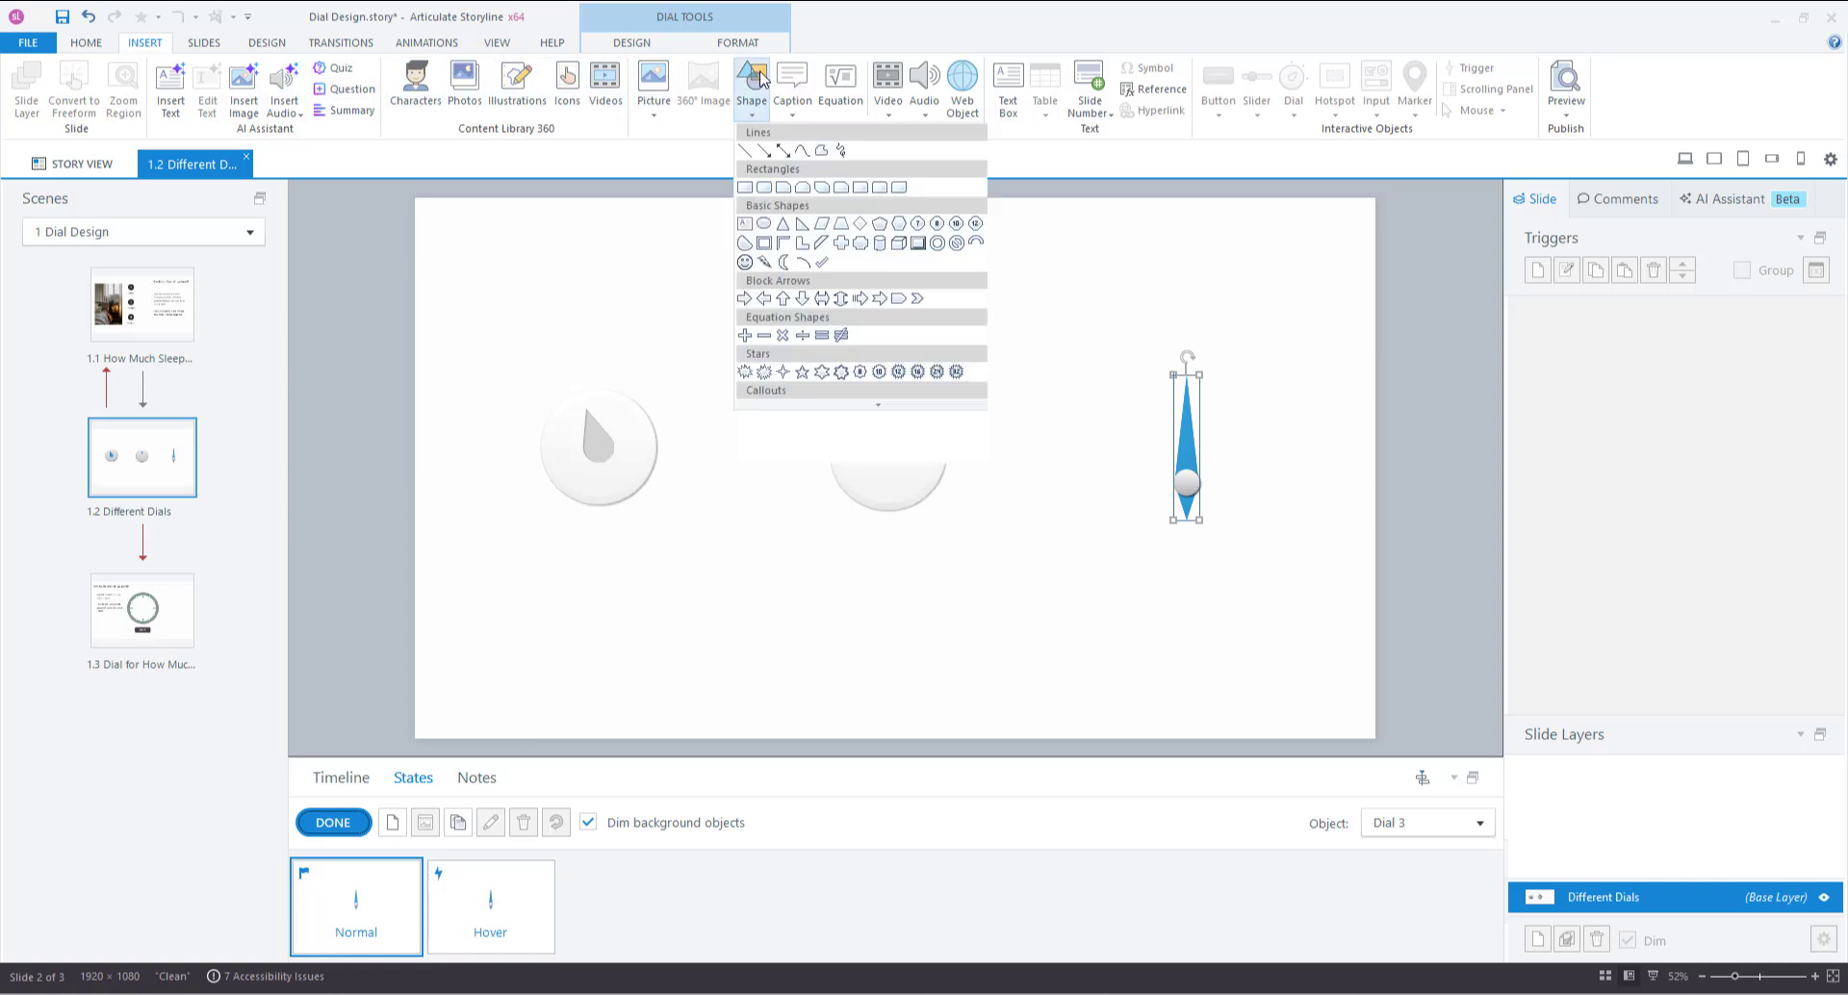
click(747, 188)
mouse_move(1139, 391)
mouse_down()
mouse_move(1262, 538)
mouse_move(1236, 541)
mouse_up()
drag(1132, 386, 1112, 371)
Set the rectangle to No Fill and No Outline, then finish editing states.
click(633, 43)
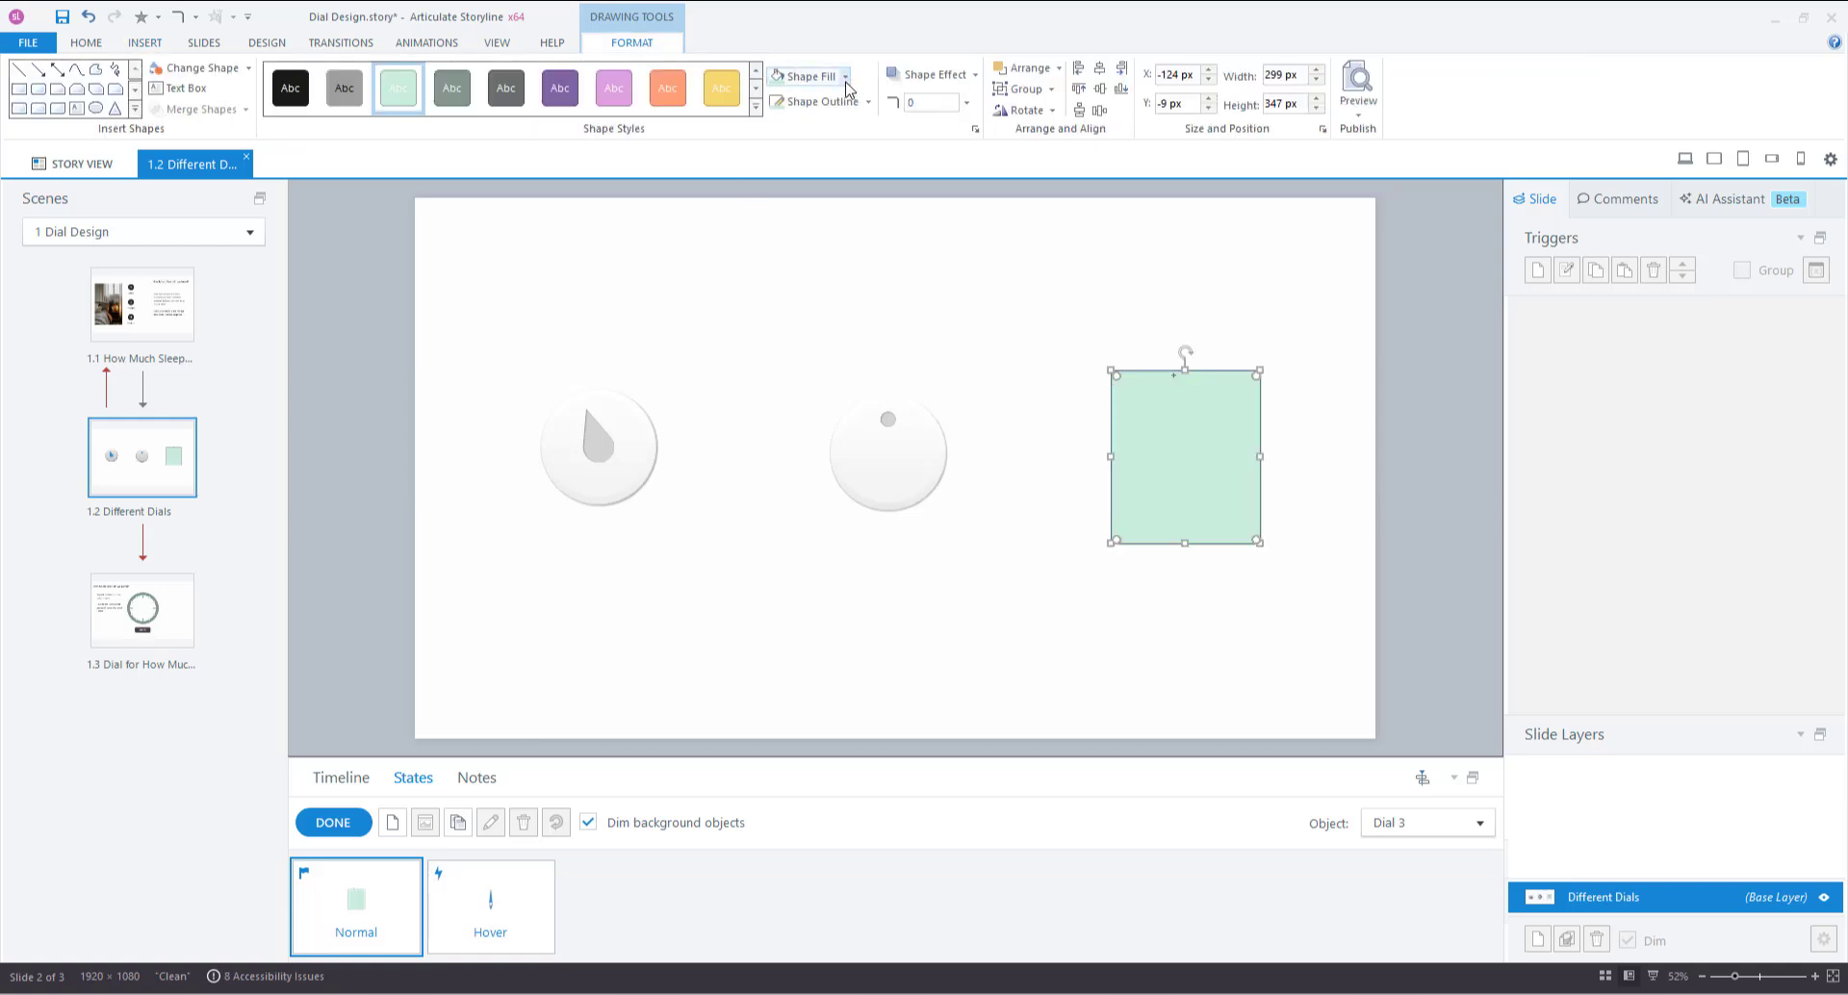
click(846, 80)
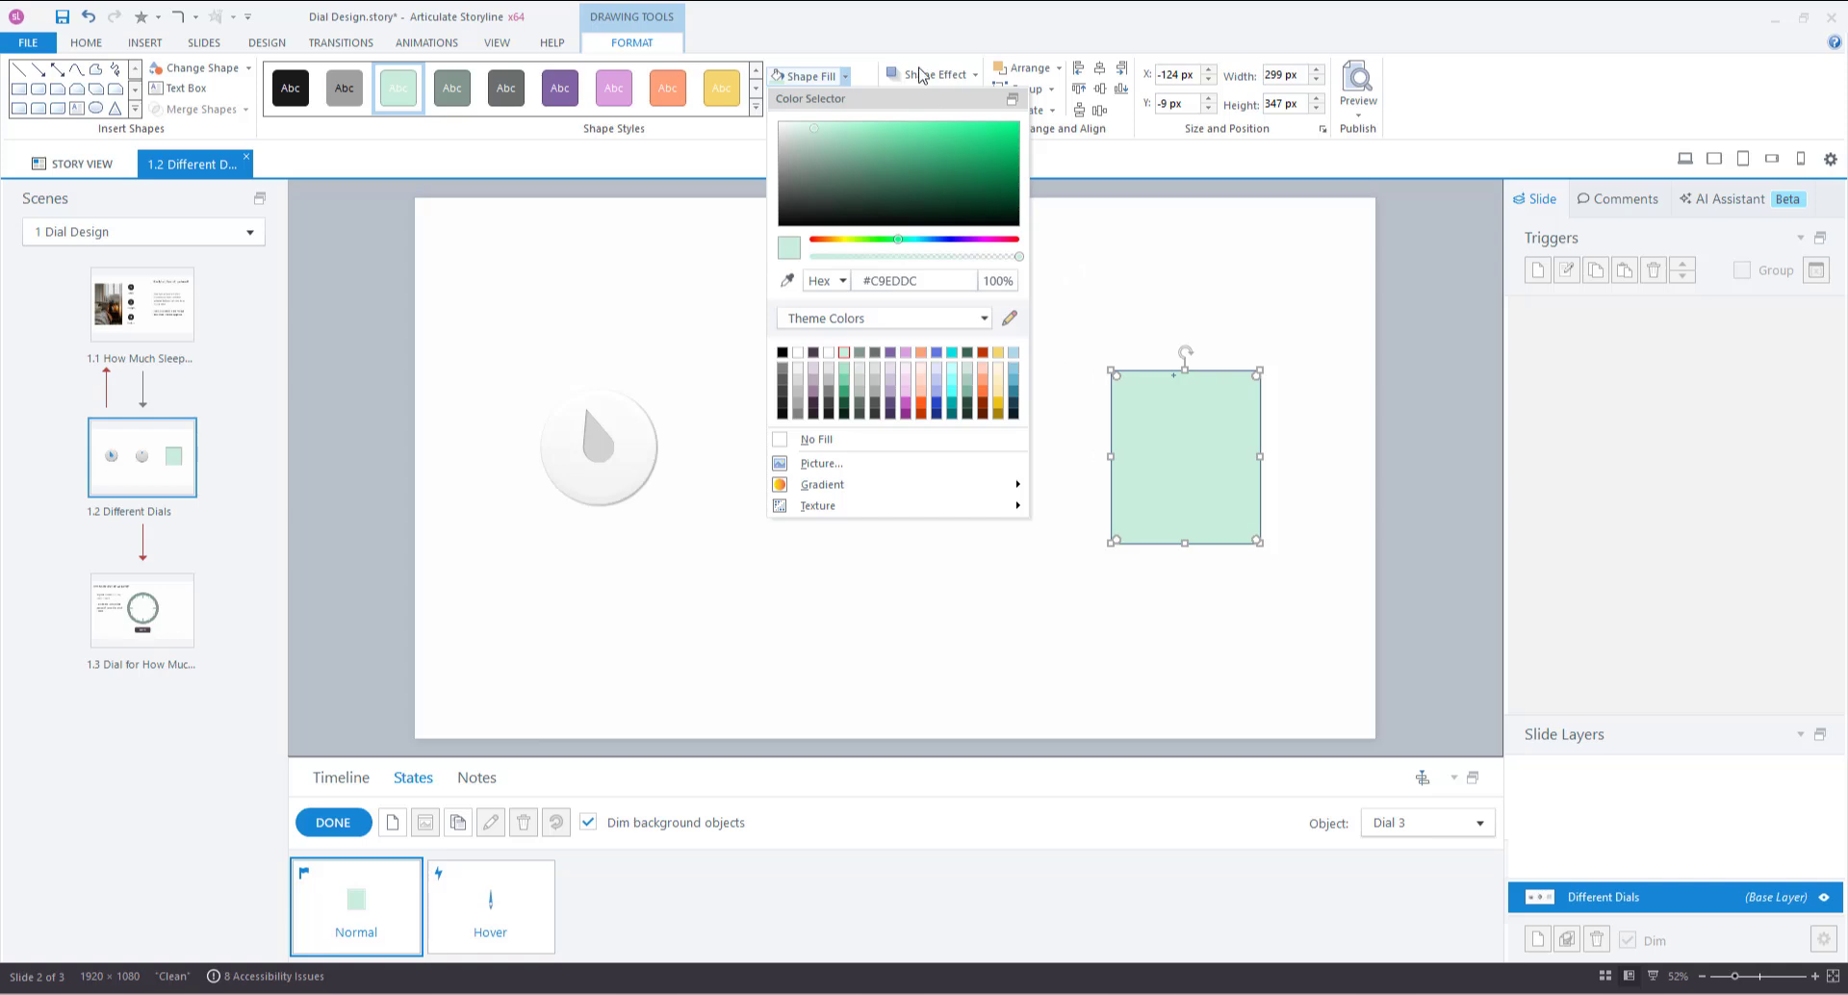
click(816, 440)
click(869, 102)
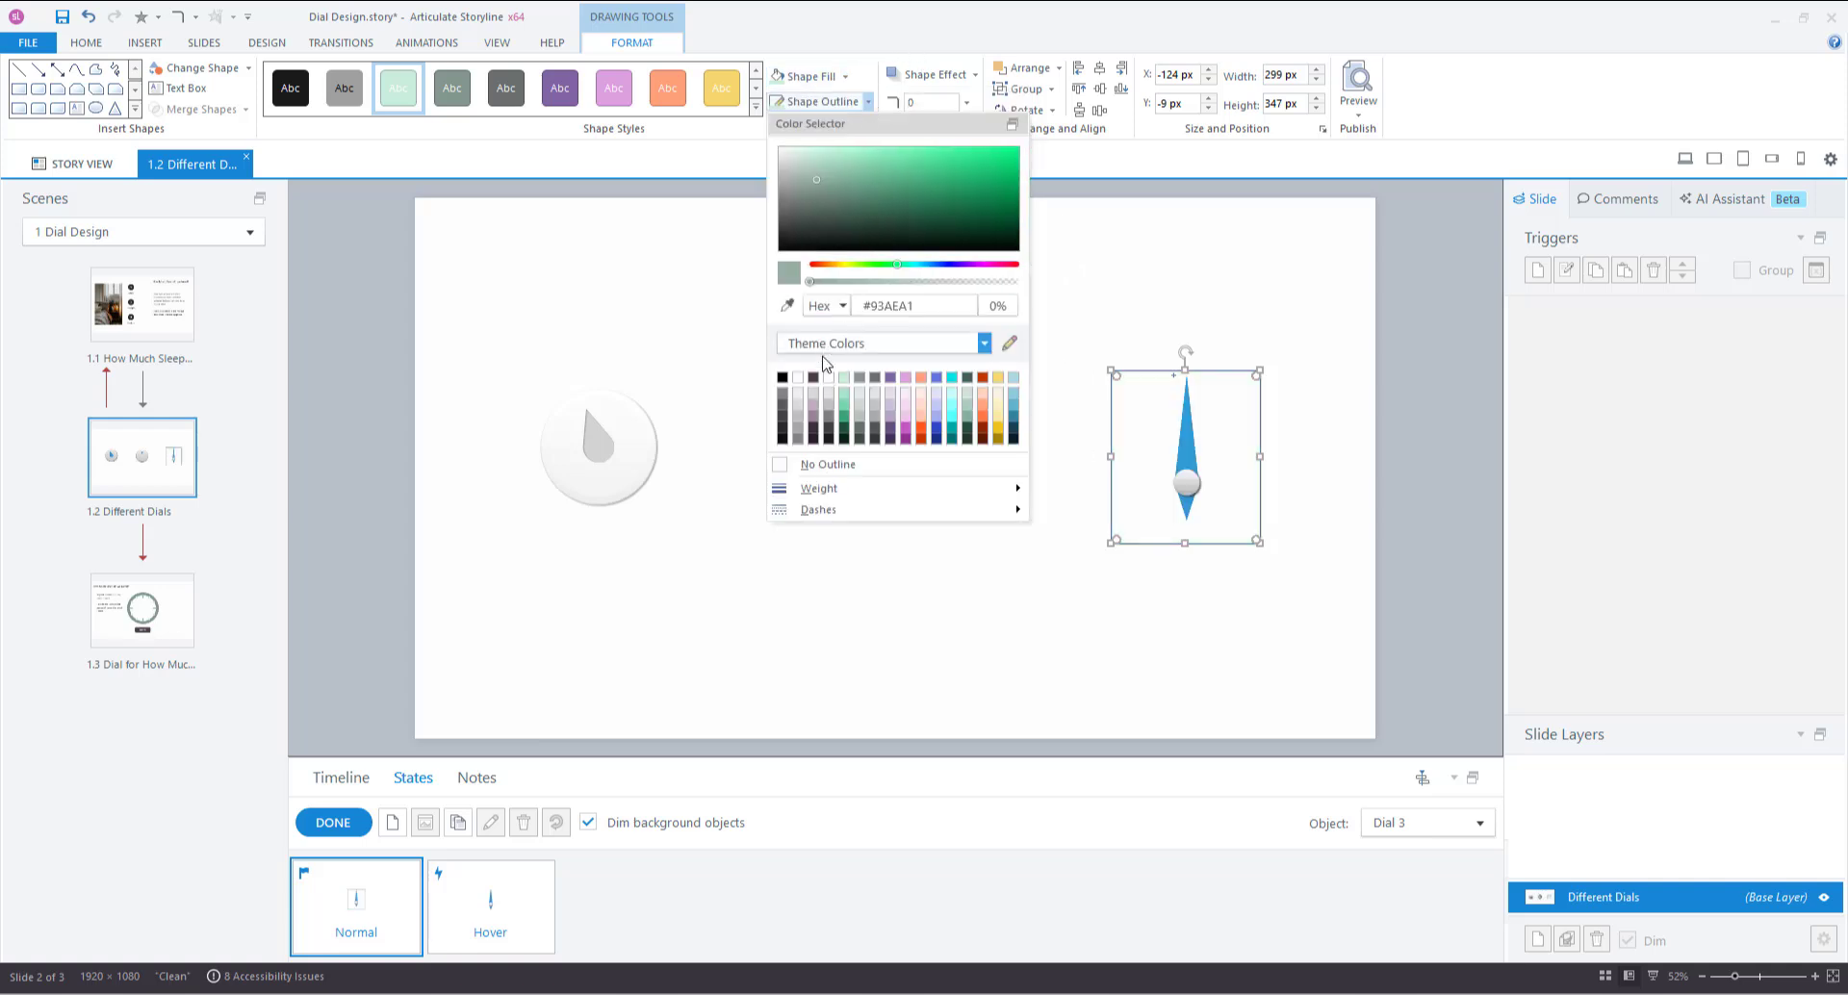
click(816, 464)
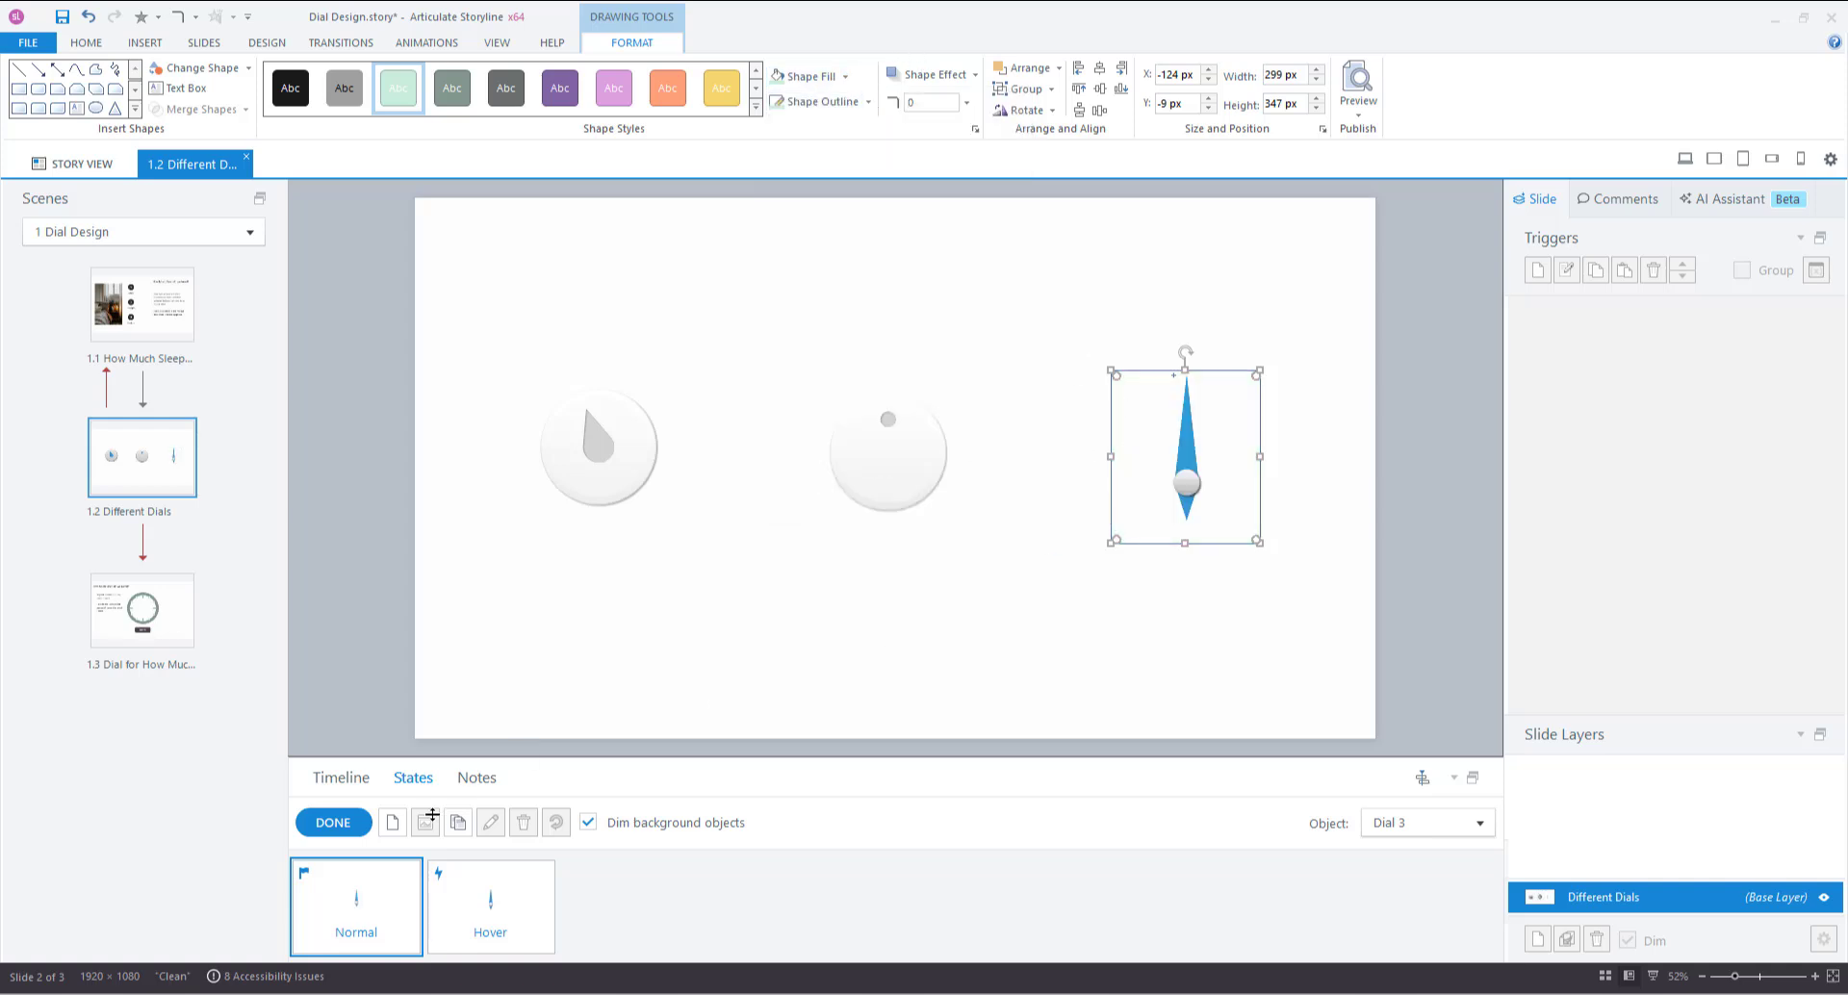
click(333, 822)
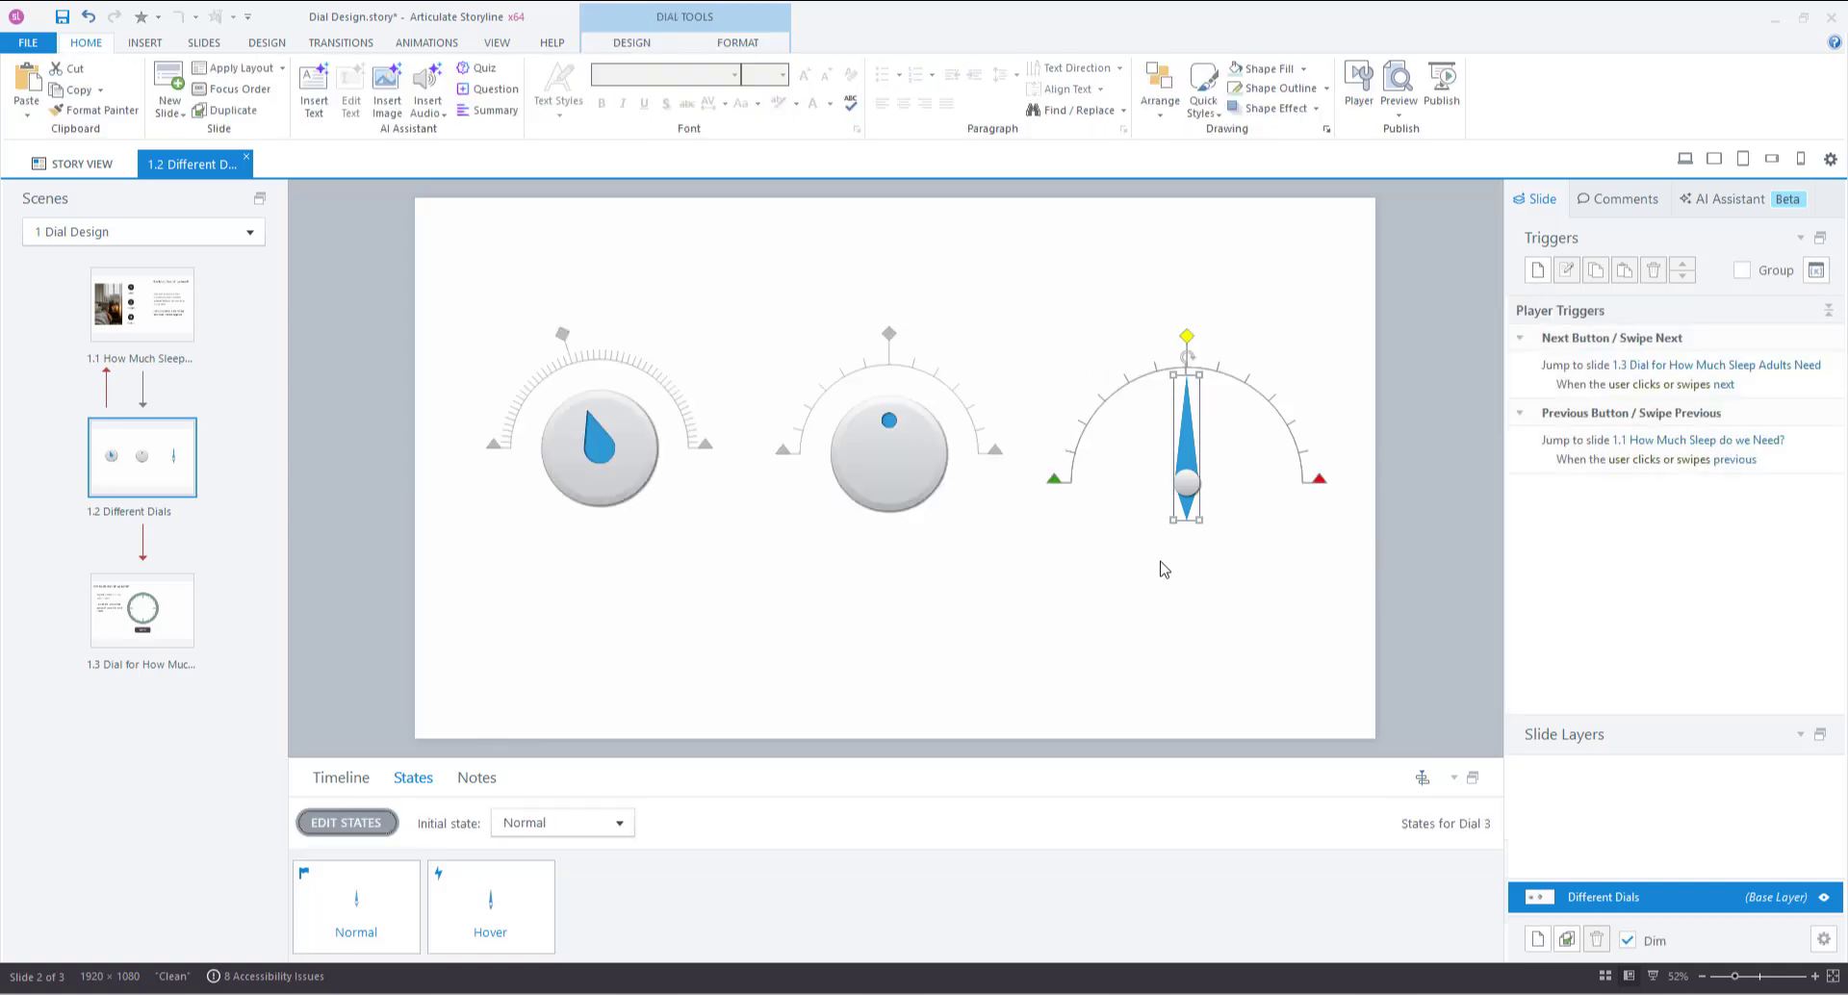
Preview the dials with F12, close it, and open slide 1.3 How Much Sleep do we Need?
key(F12)
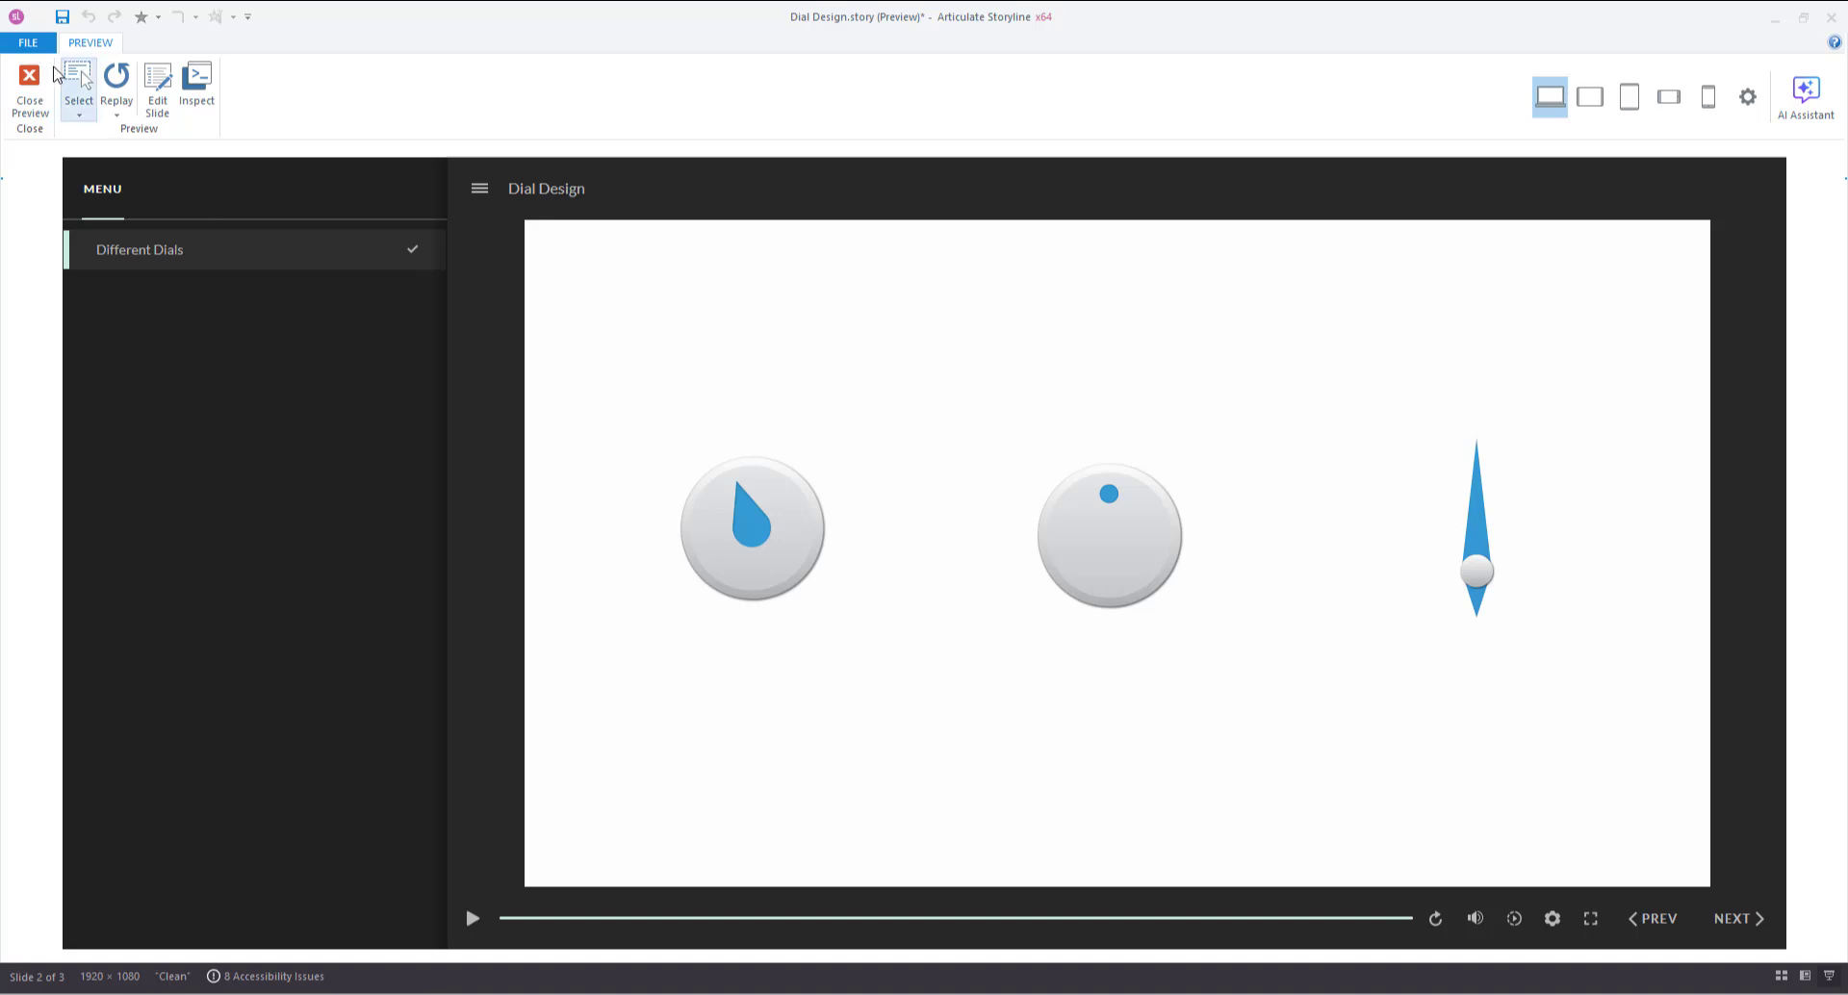
click(30, 91)
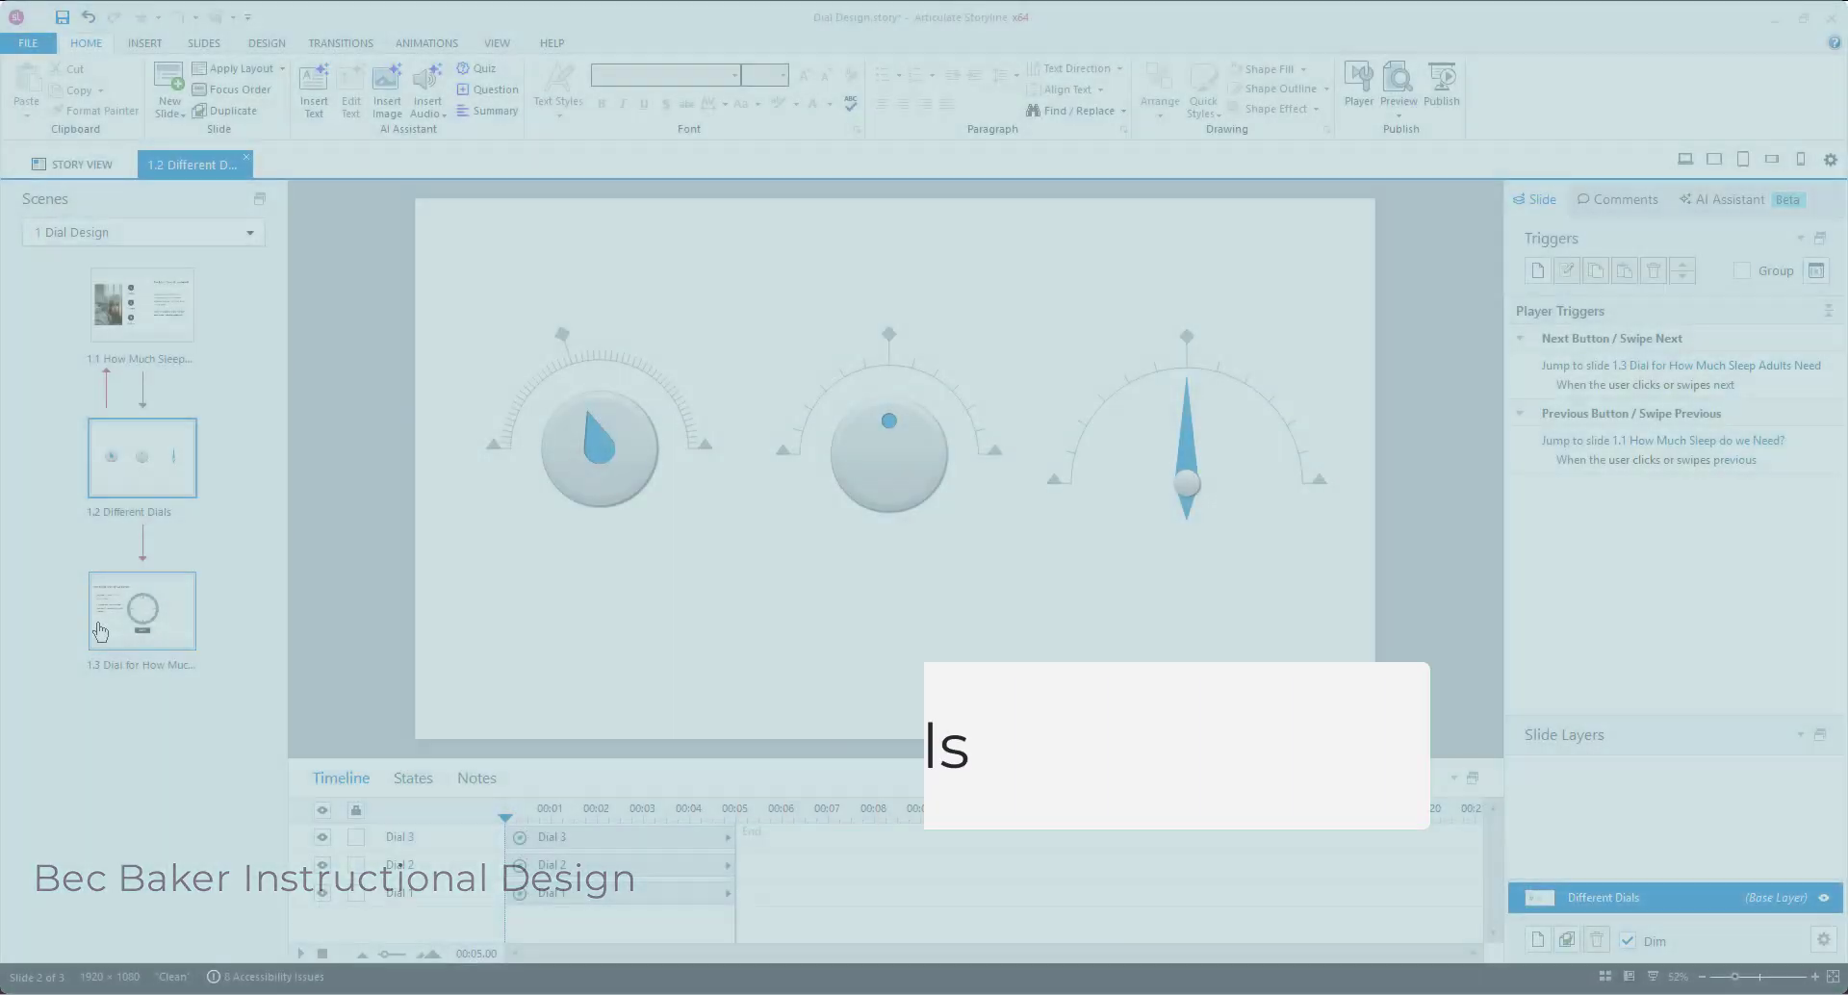
click(99, 626)
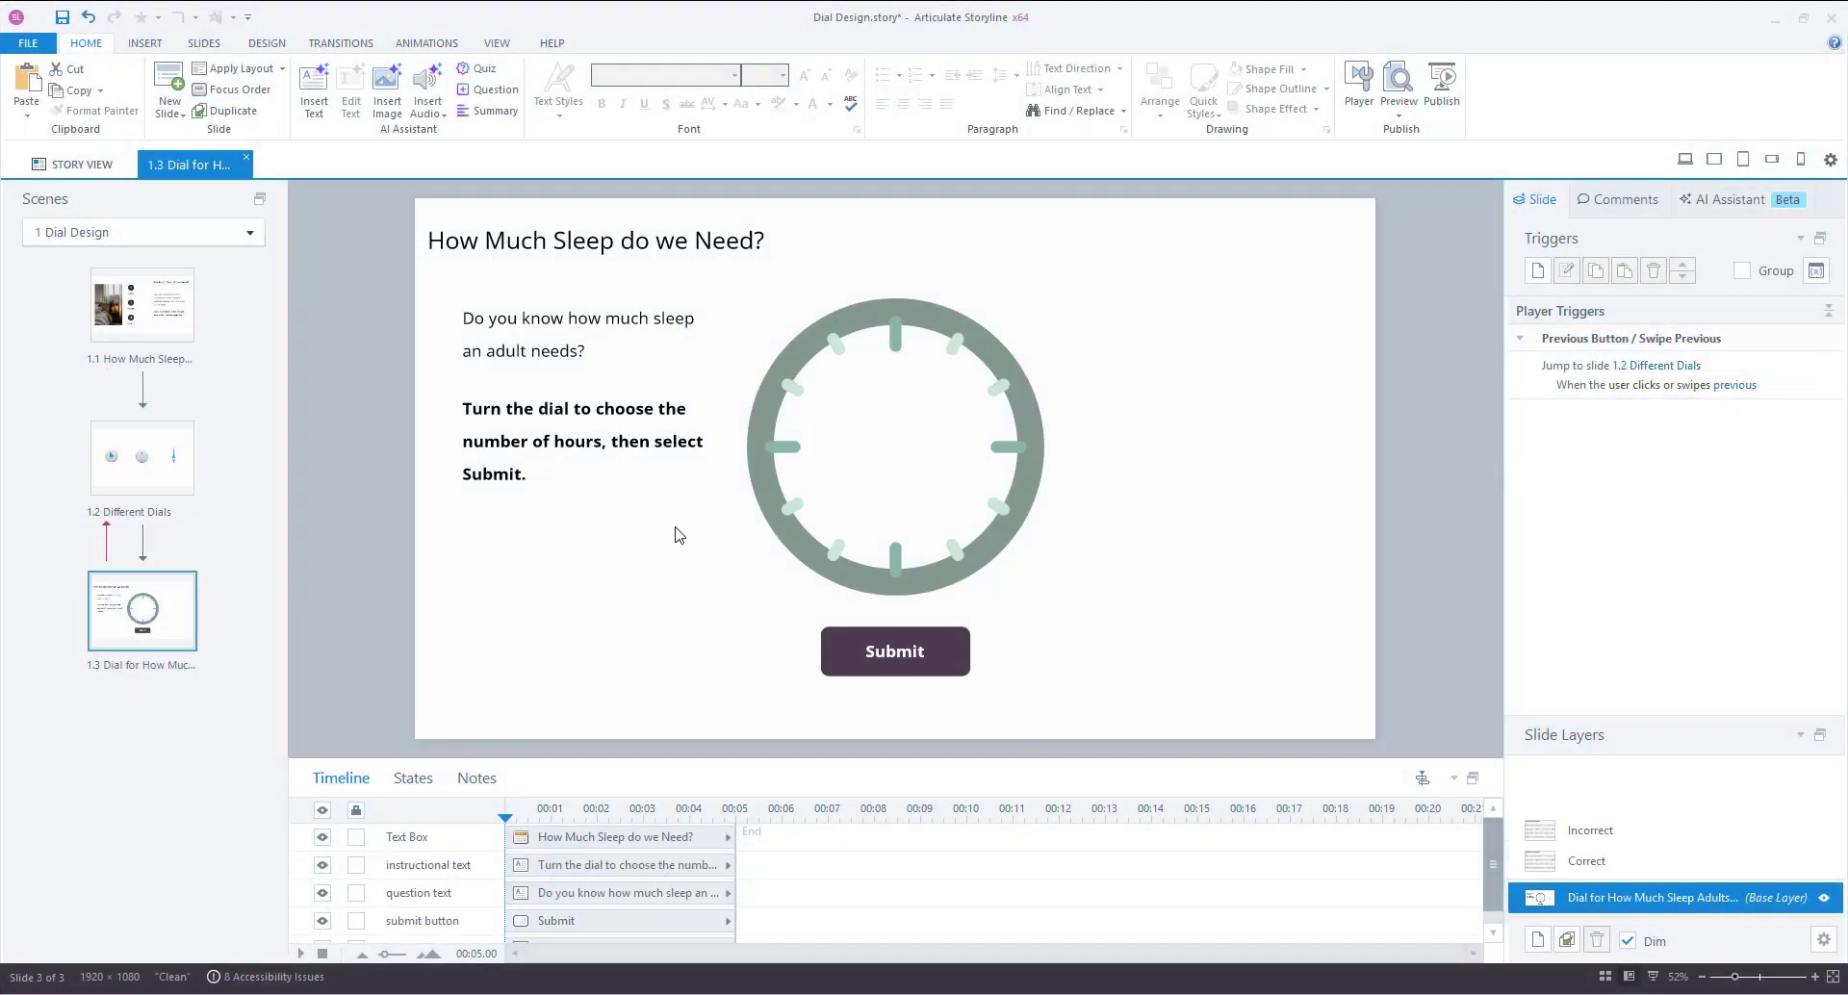
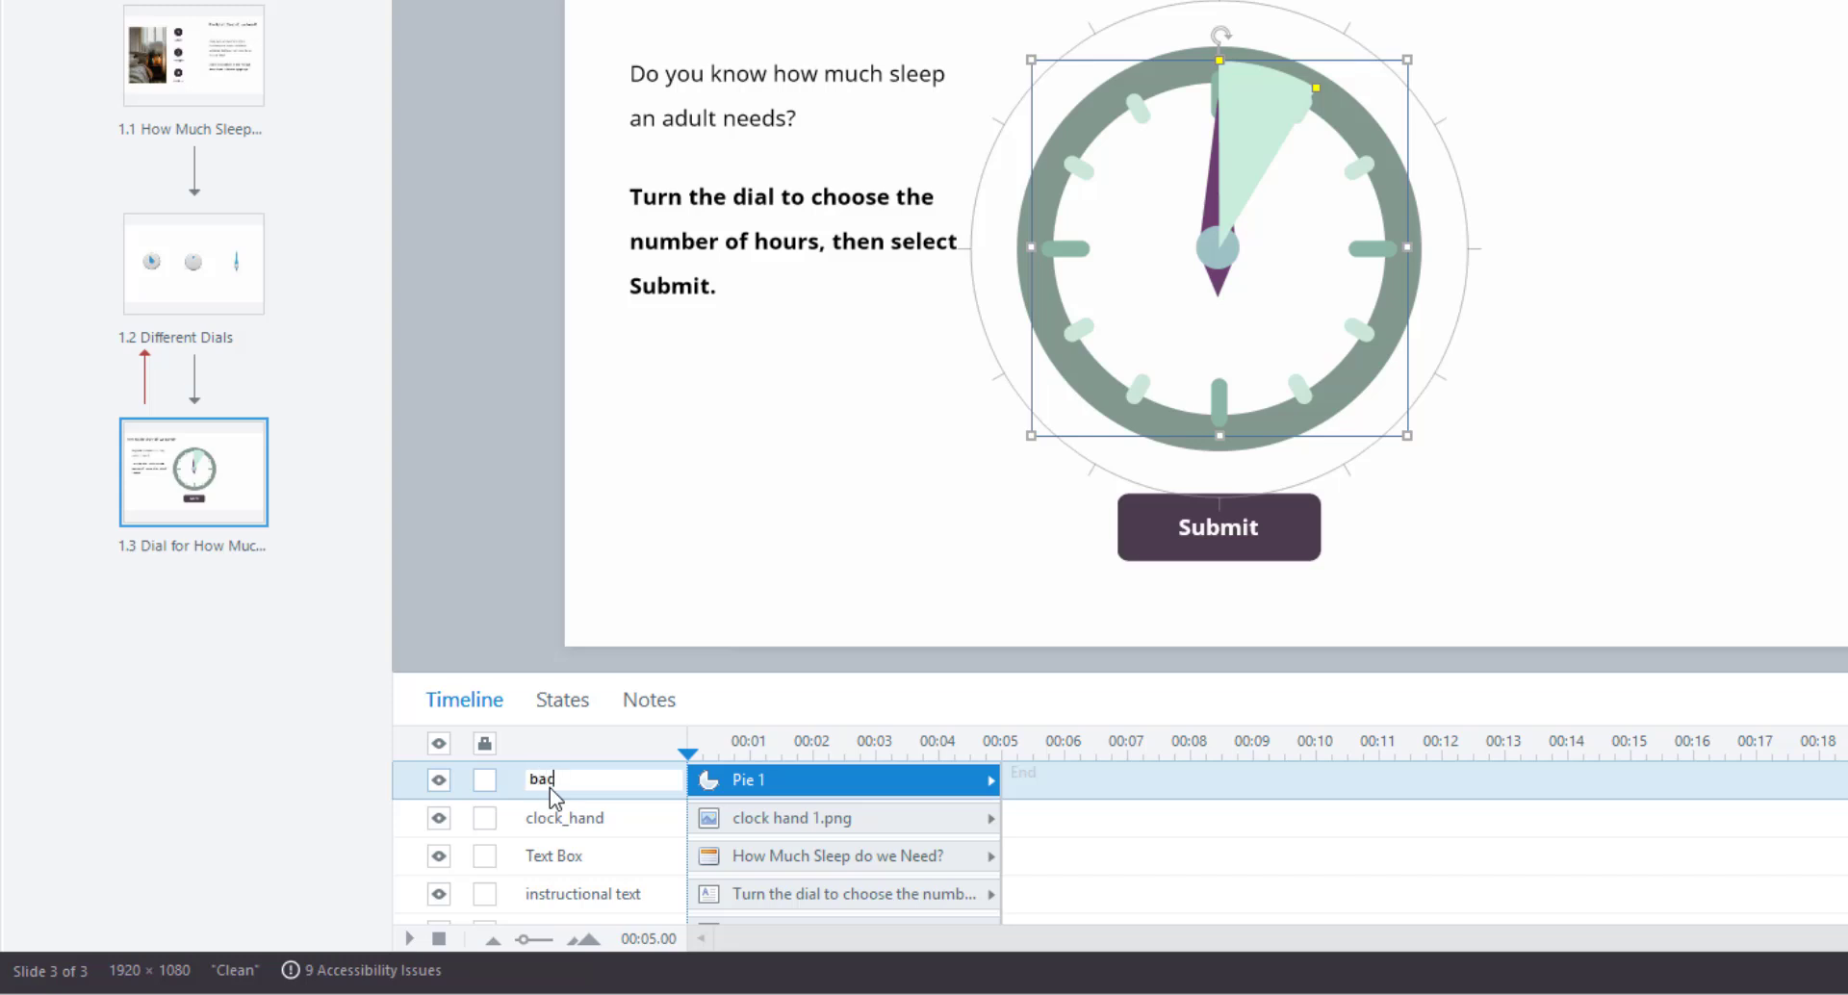
Finish typing 'background pie' as the pie layer's timeline name and confirm it.
text(kground pie)
key(Return)
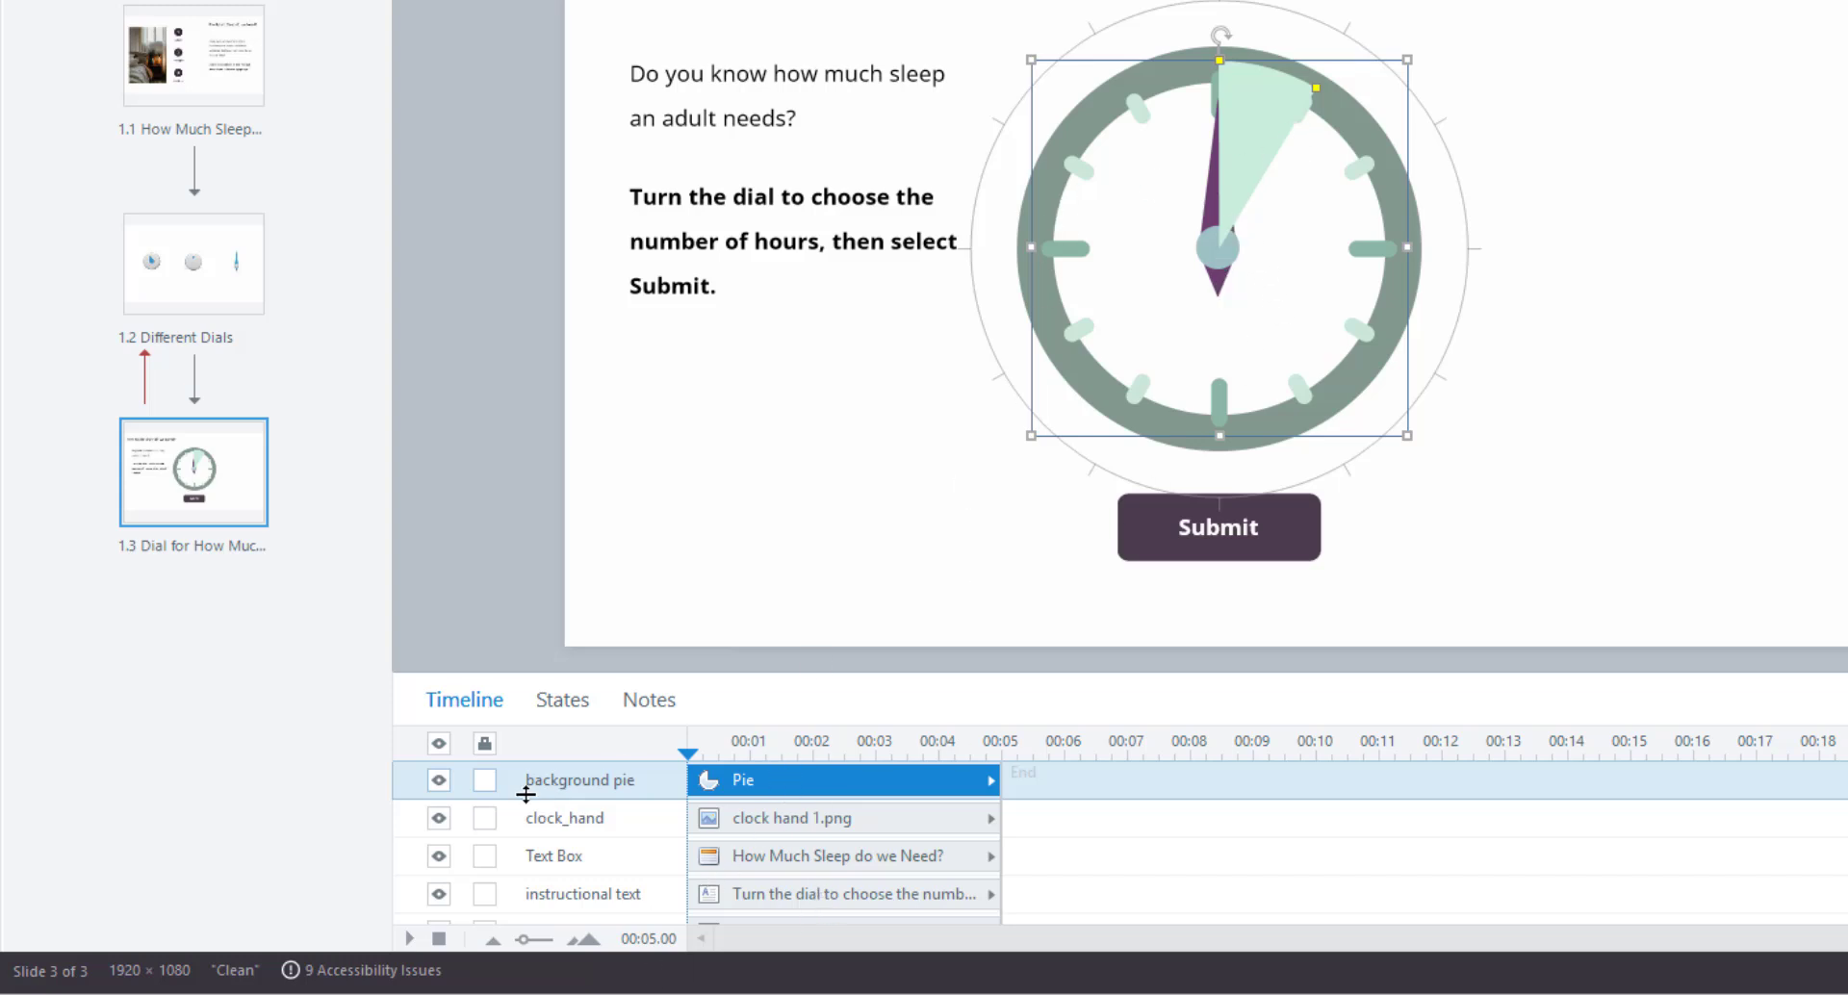
Start editing the pie's states and add duplicate states named 1 and 2.
click(562, 700)
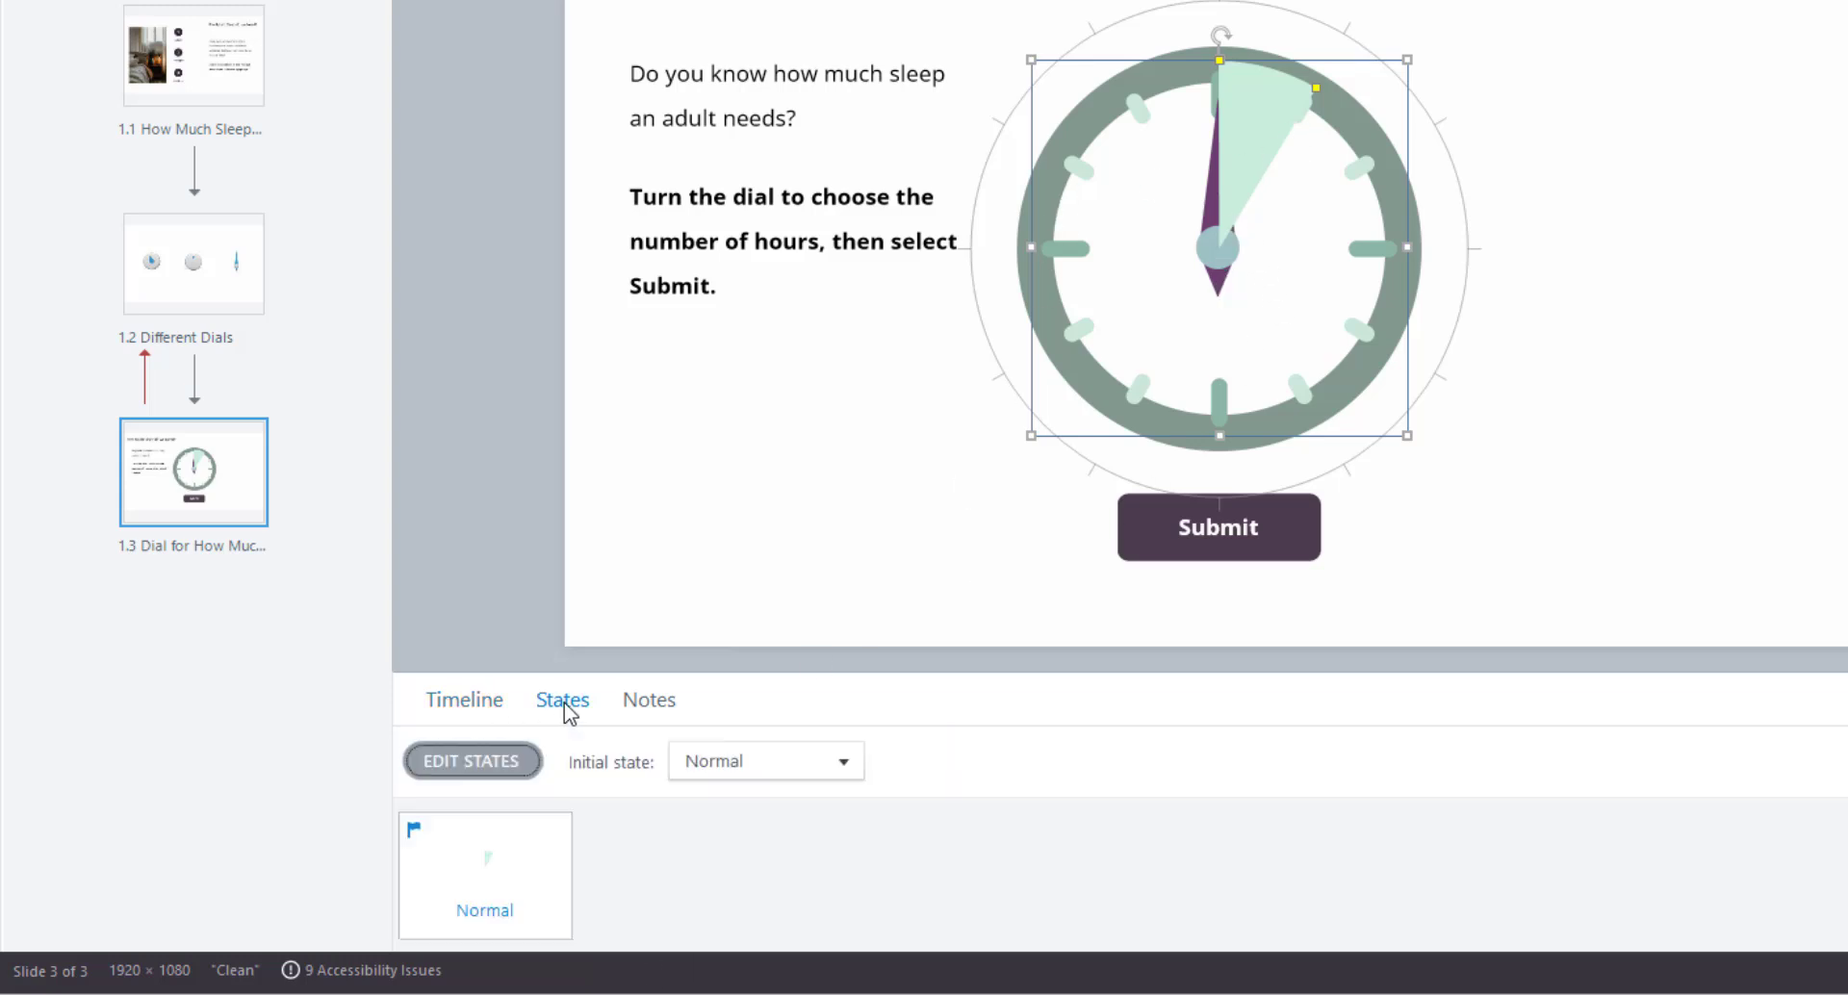
click(466, 767)
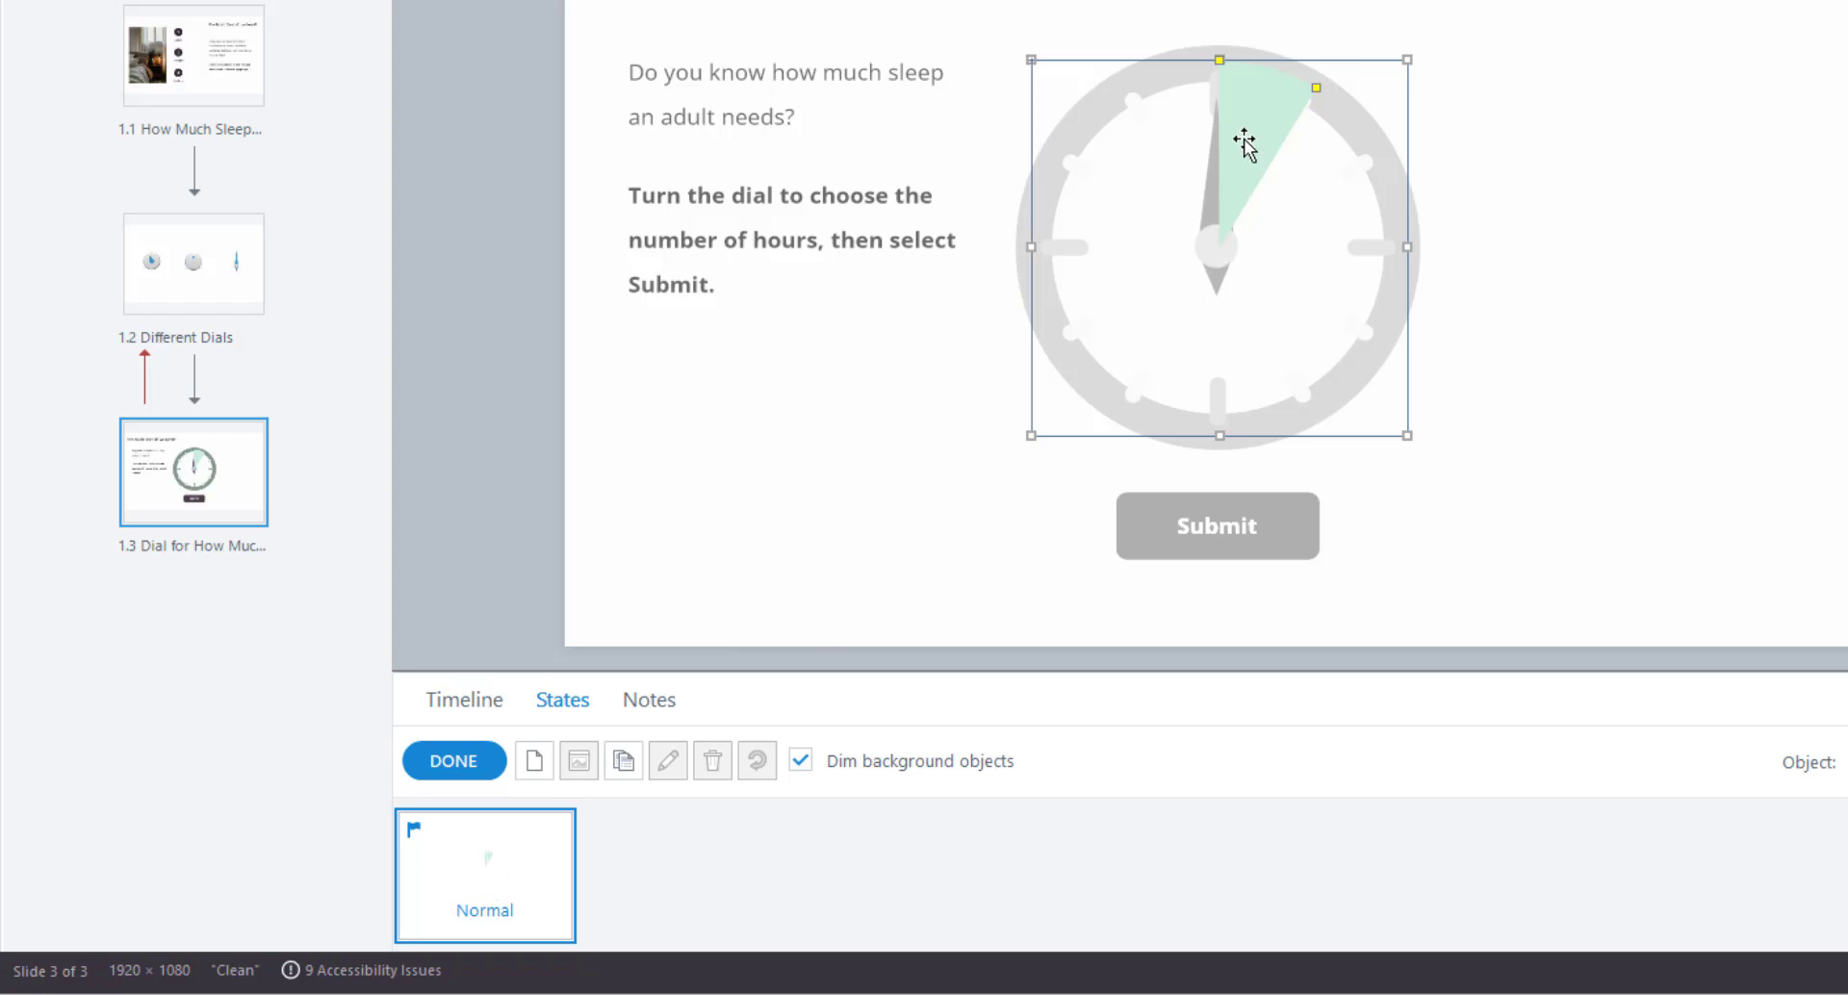
click(624, 762)
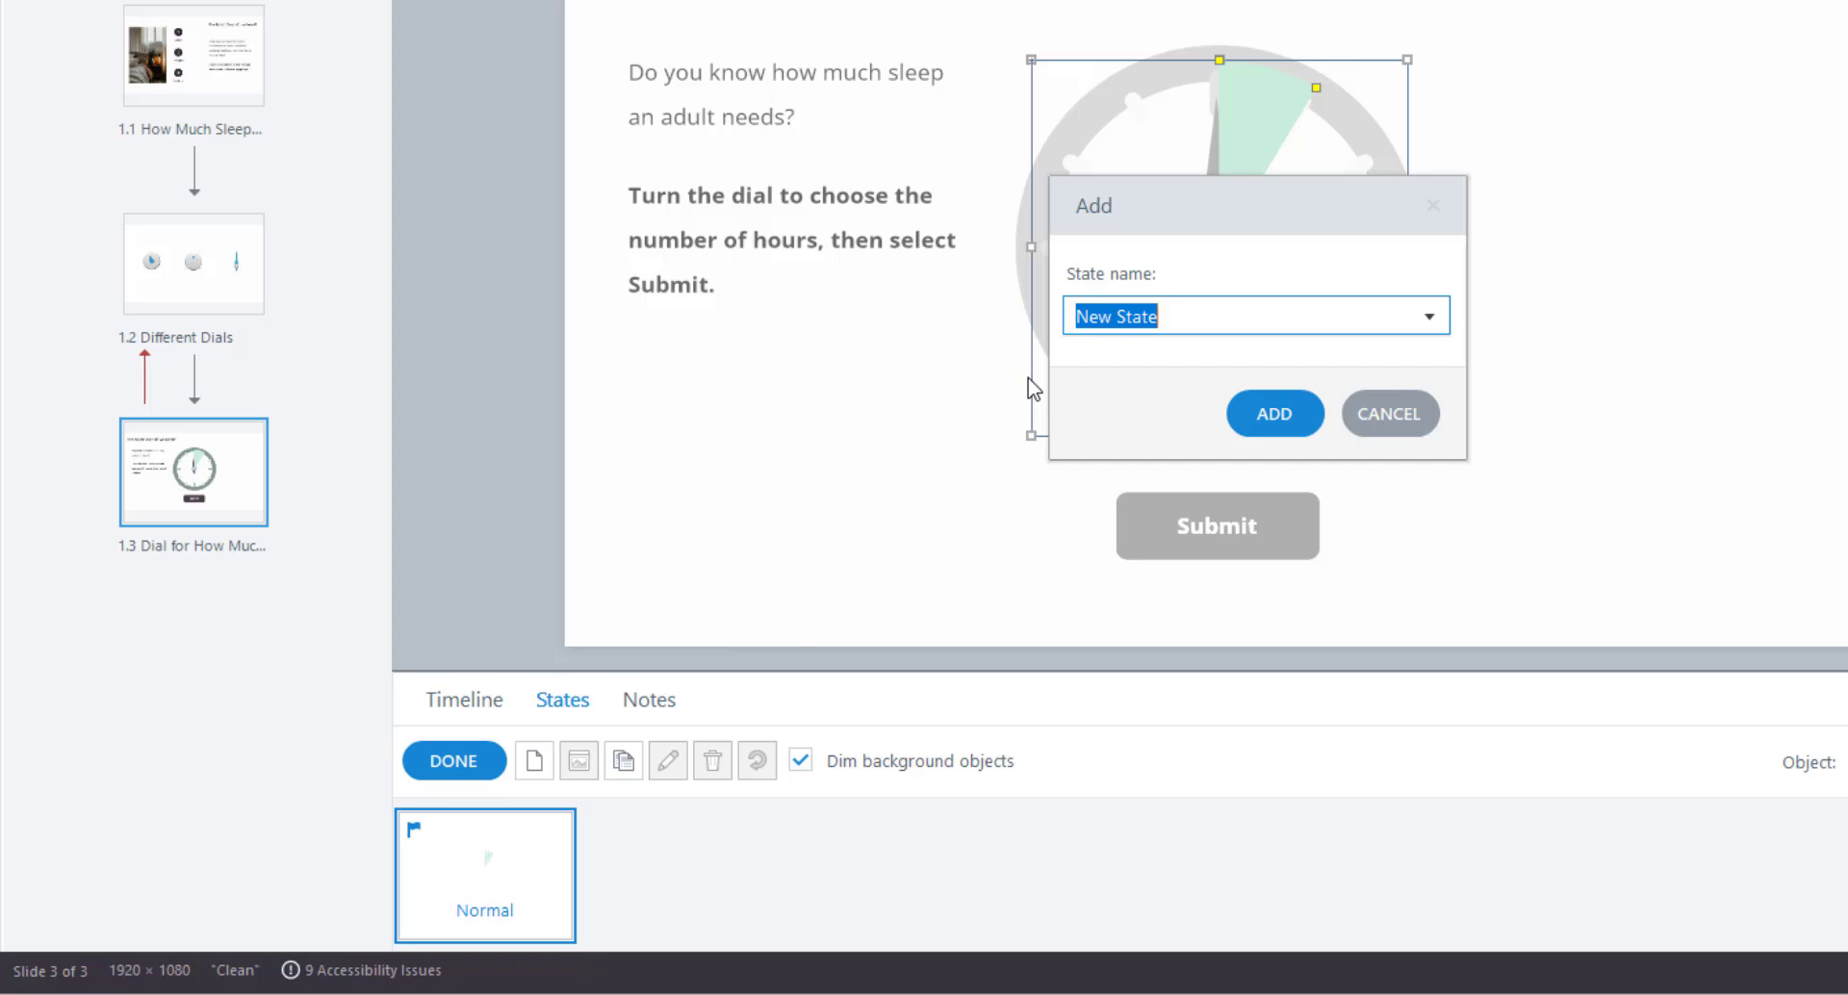
text(1)
key(Return)
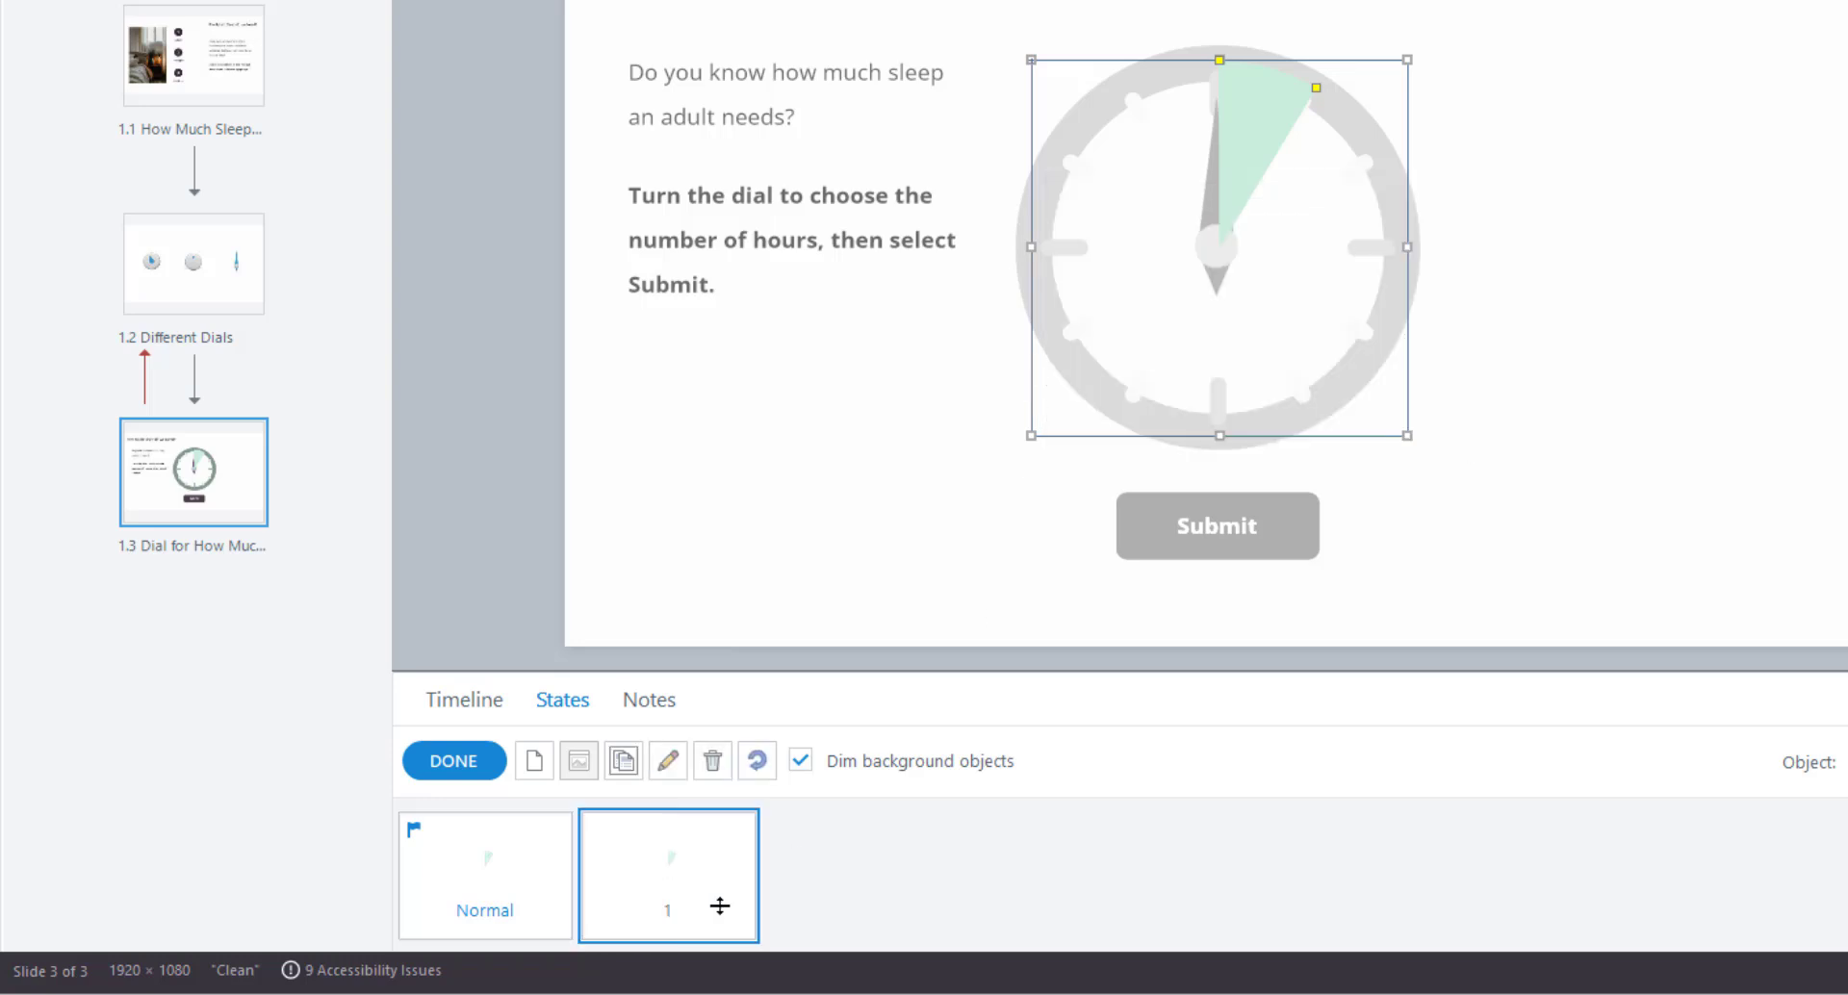
click(622, 763)
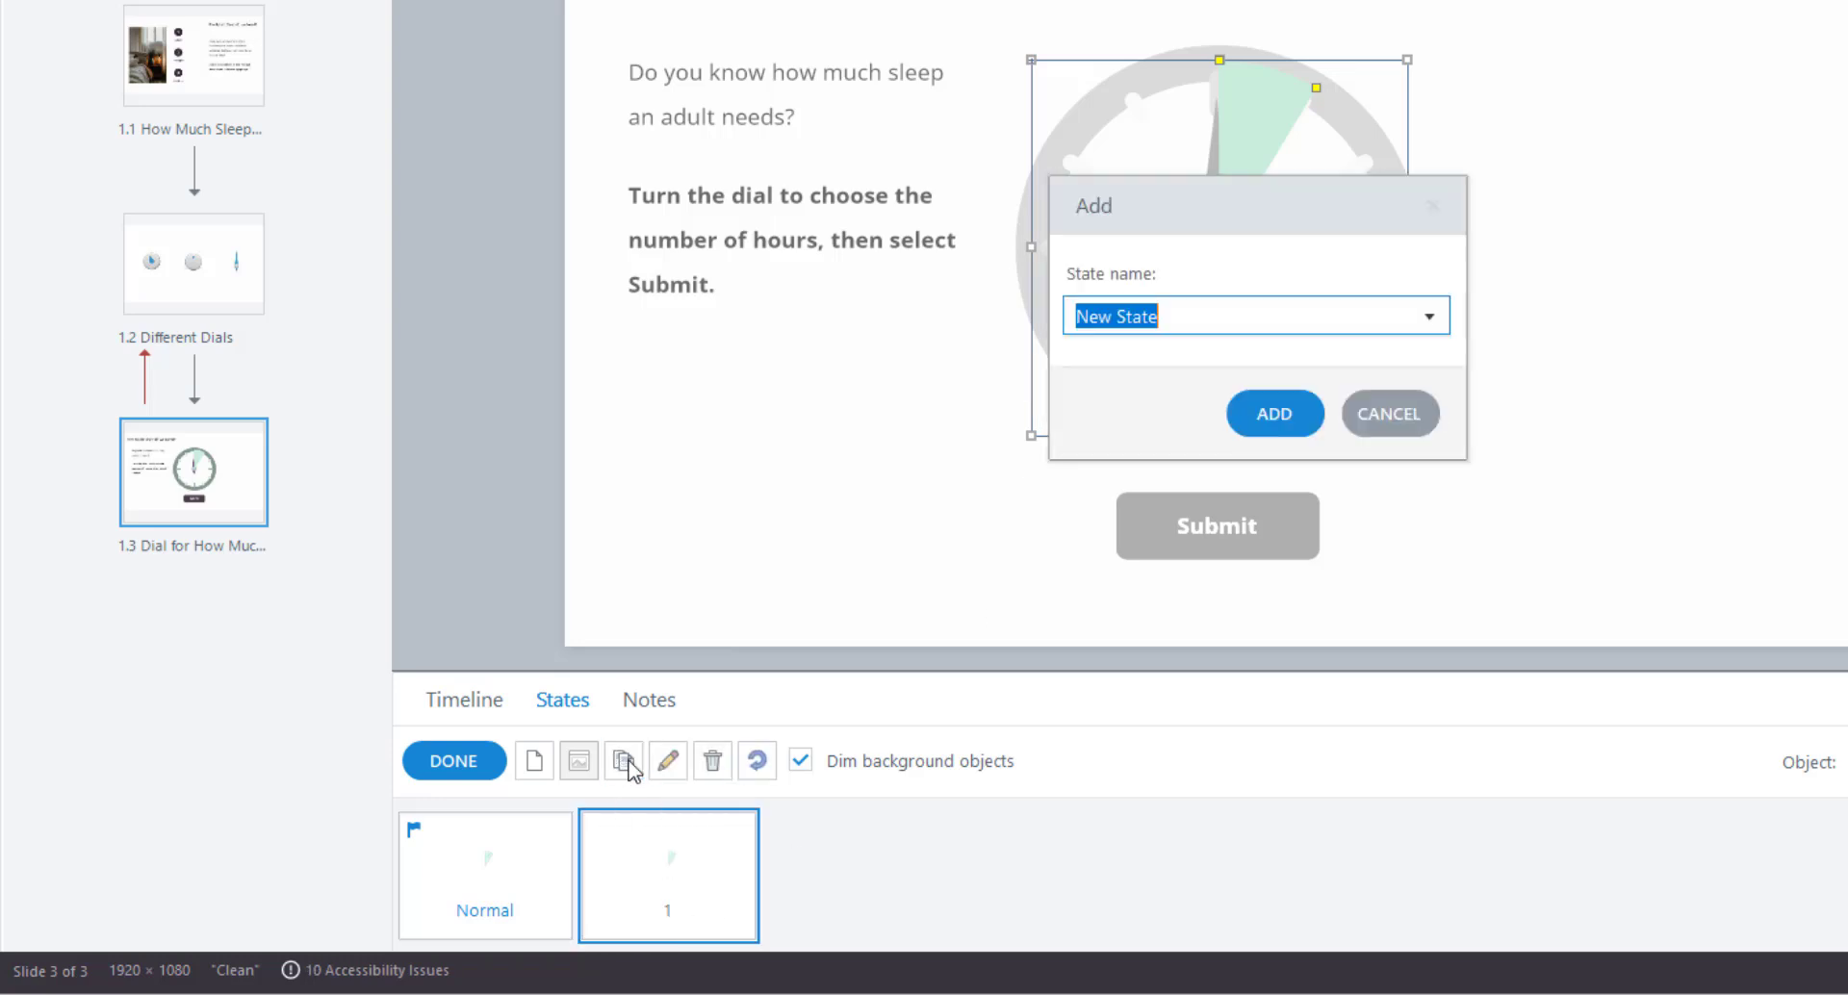
text(2)
key(Return)
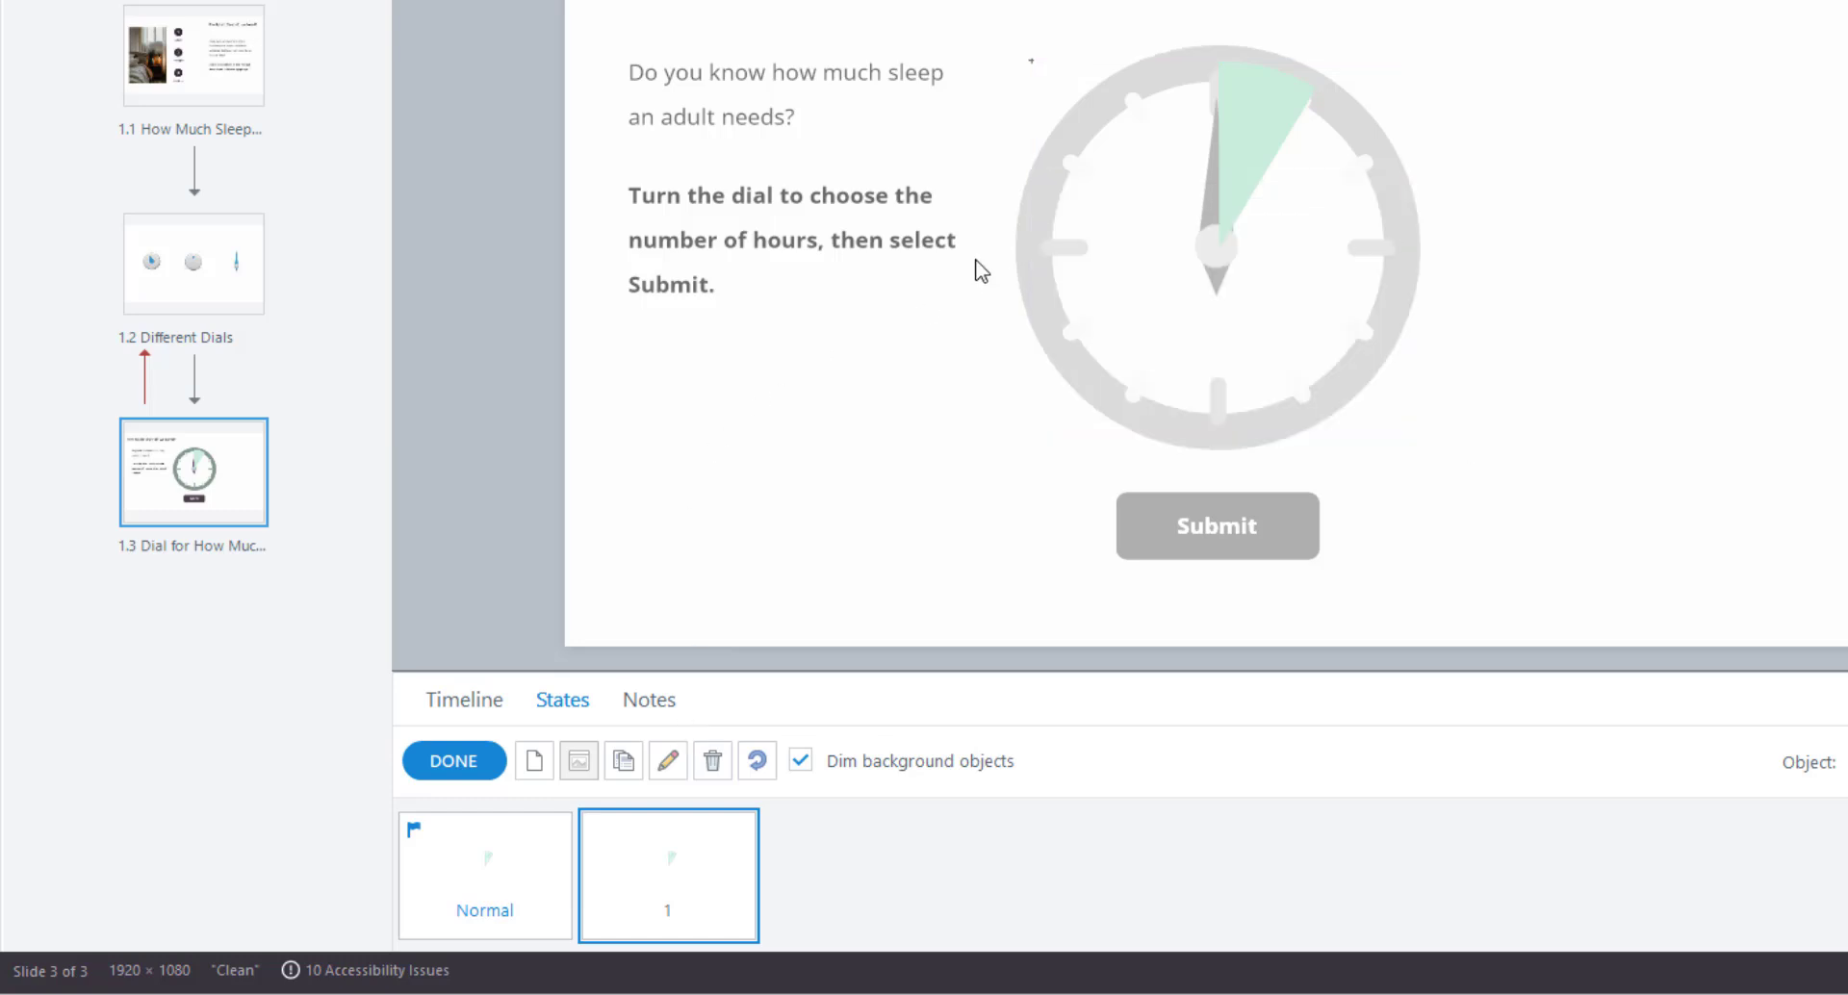
Widen the green wedge clockwise in state 2, then add states 3 and 4, each extending it further.
click(1284, 94)
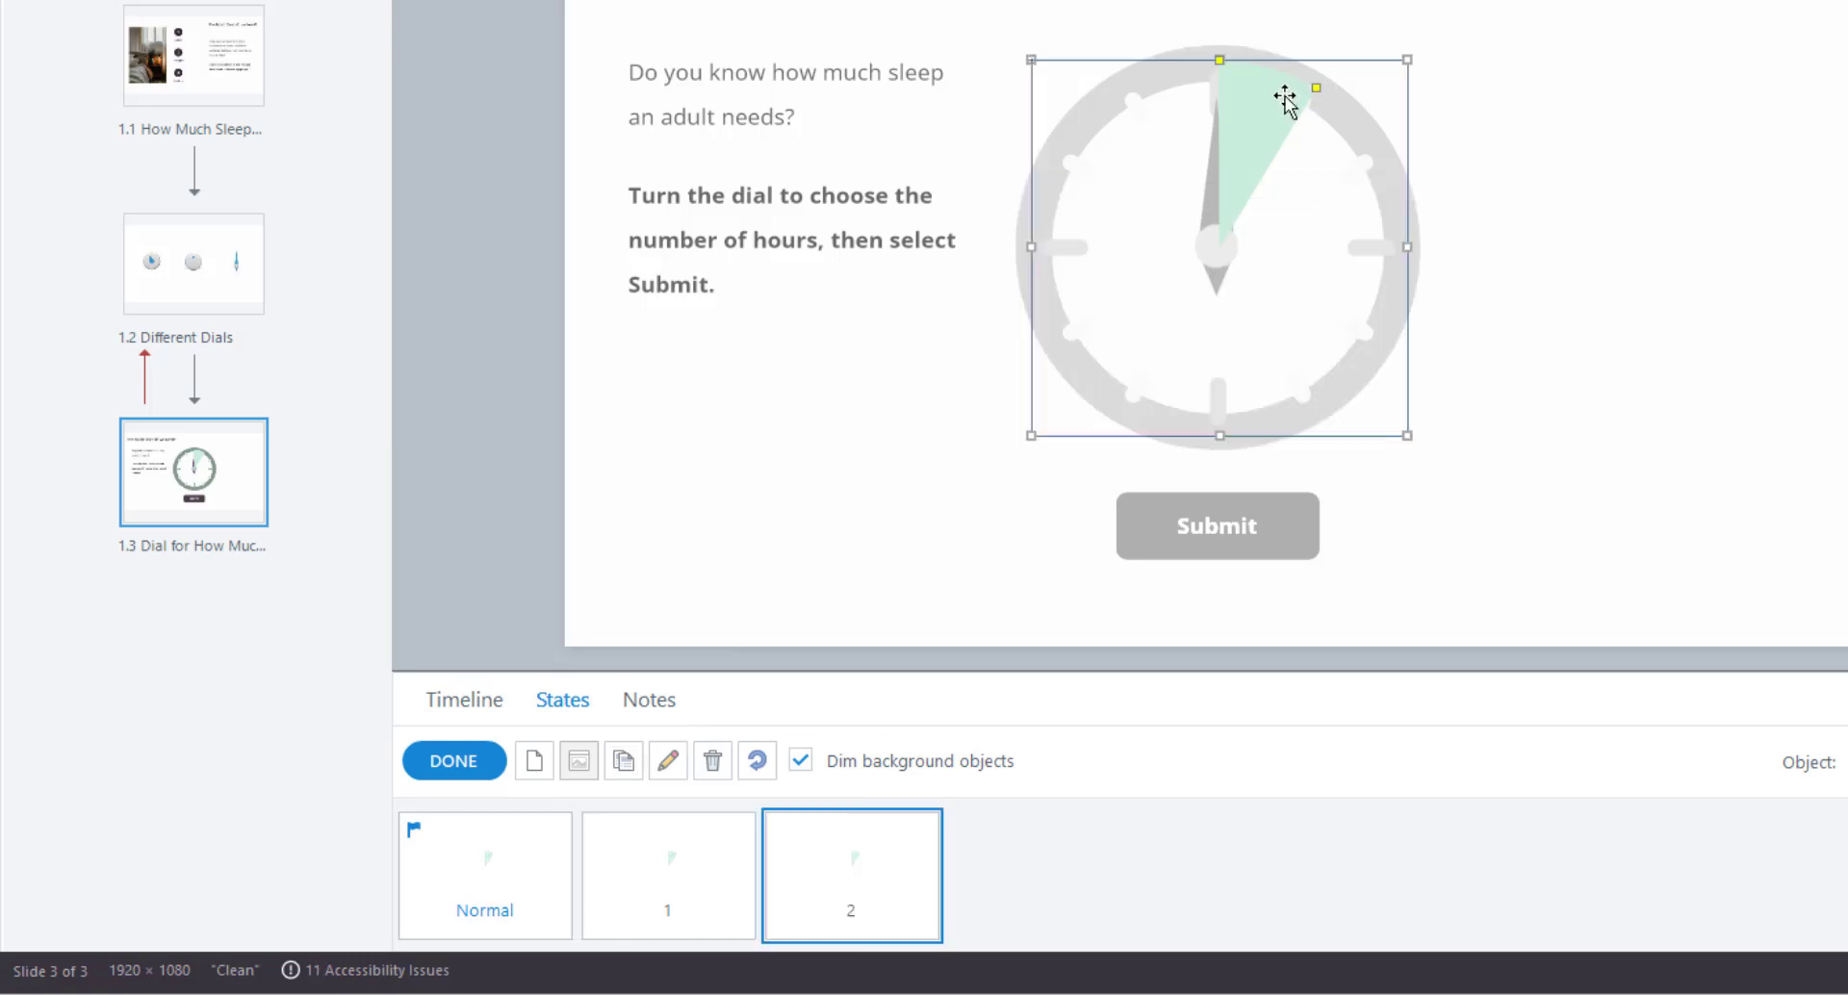
drag(1317, 90, 1382, 157)
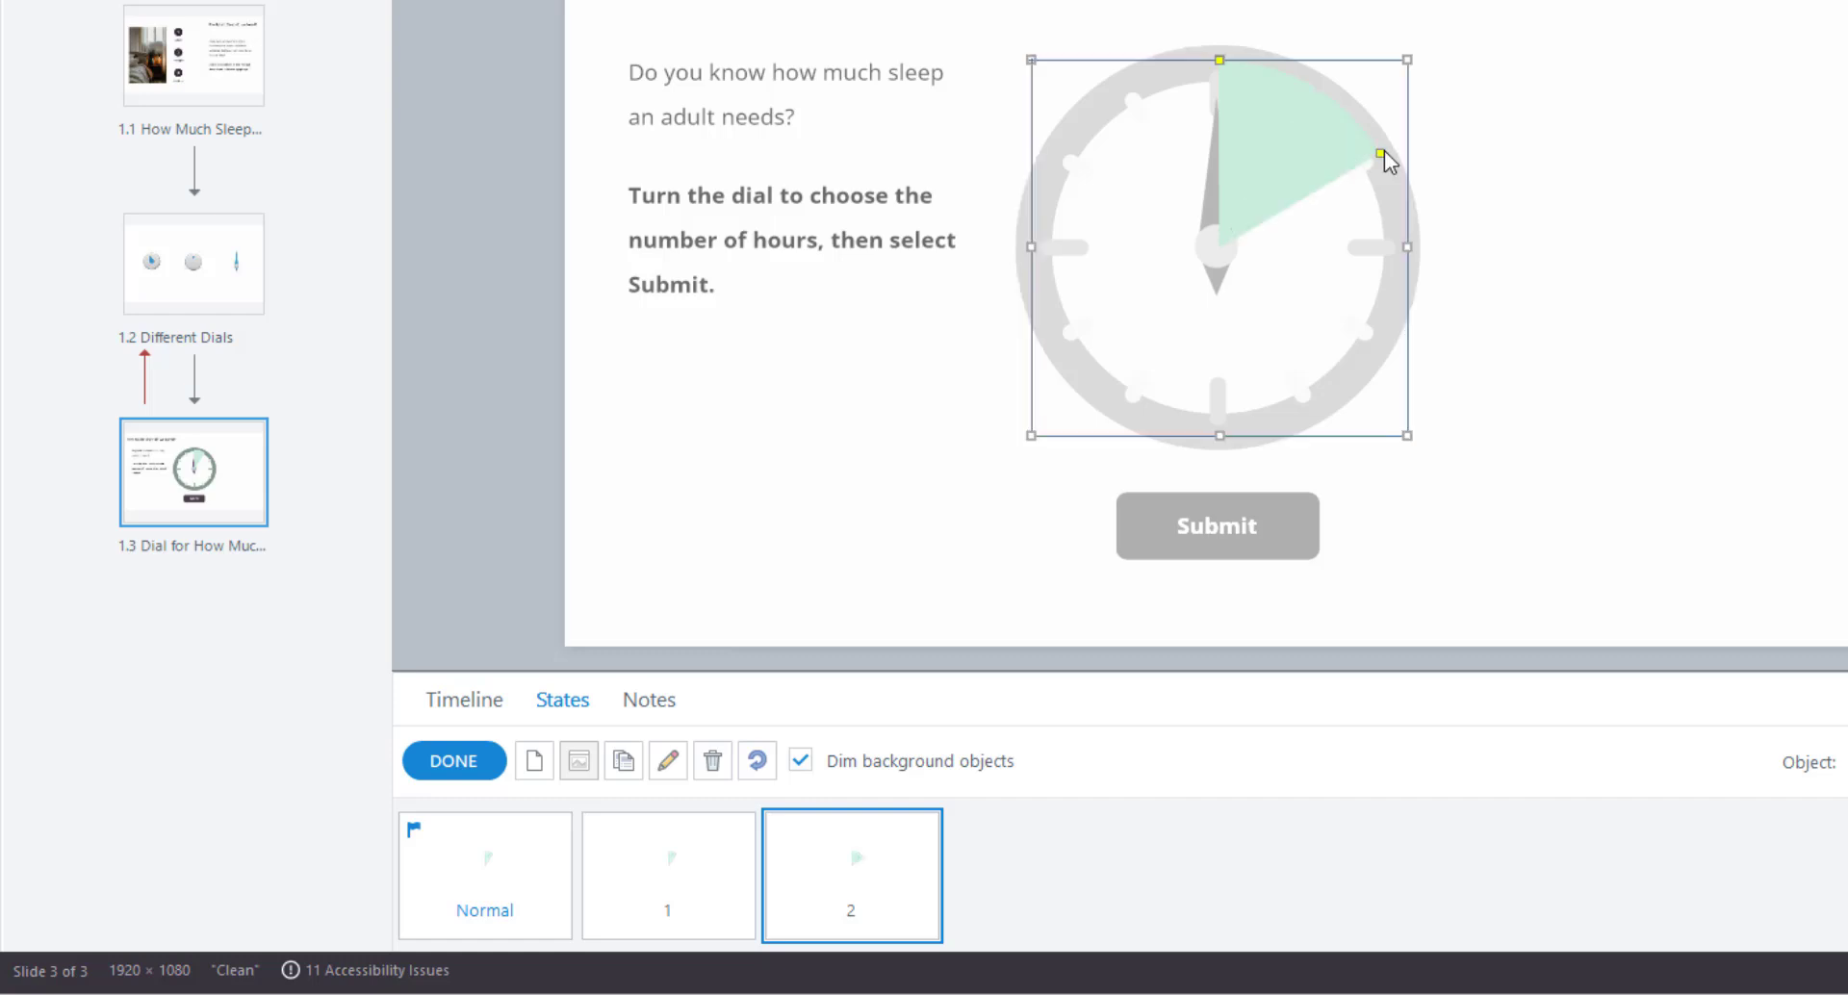
click(623, 762)
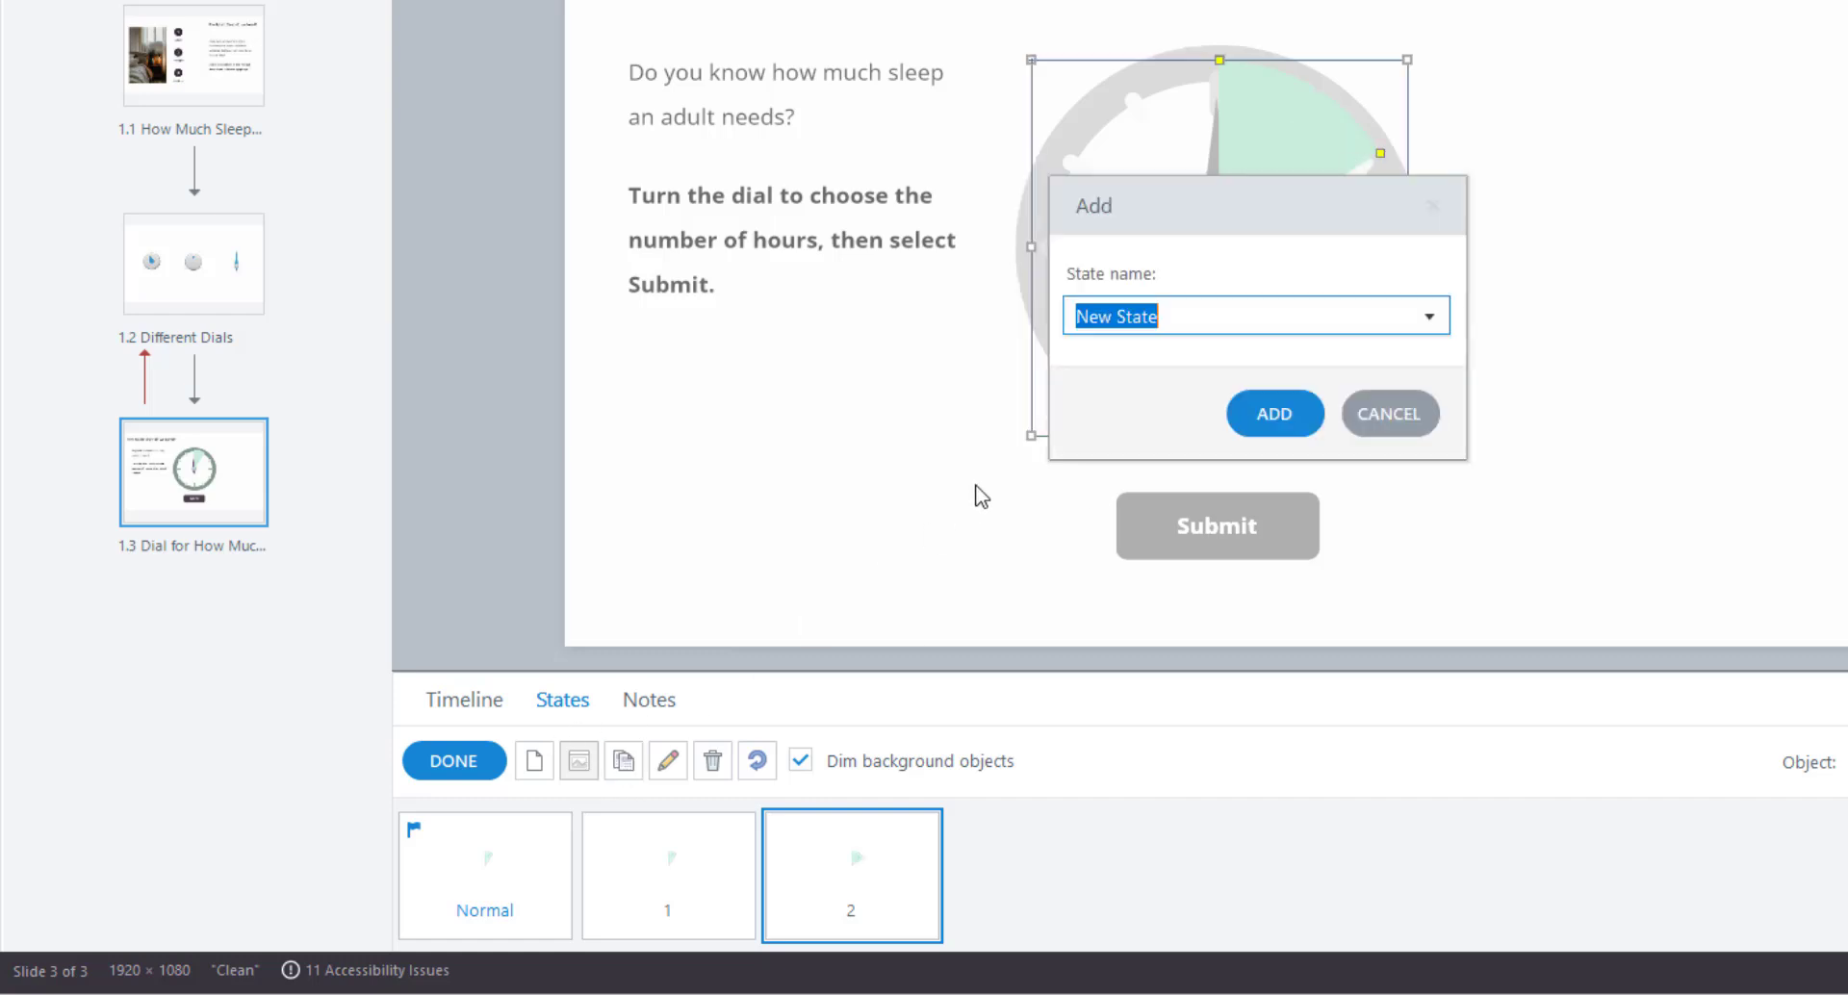
text(3)
key(Return)
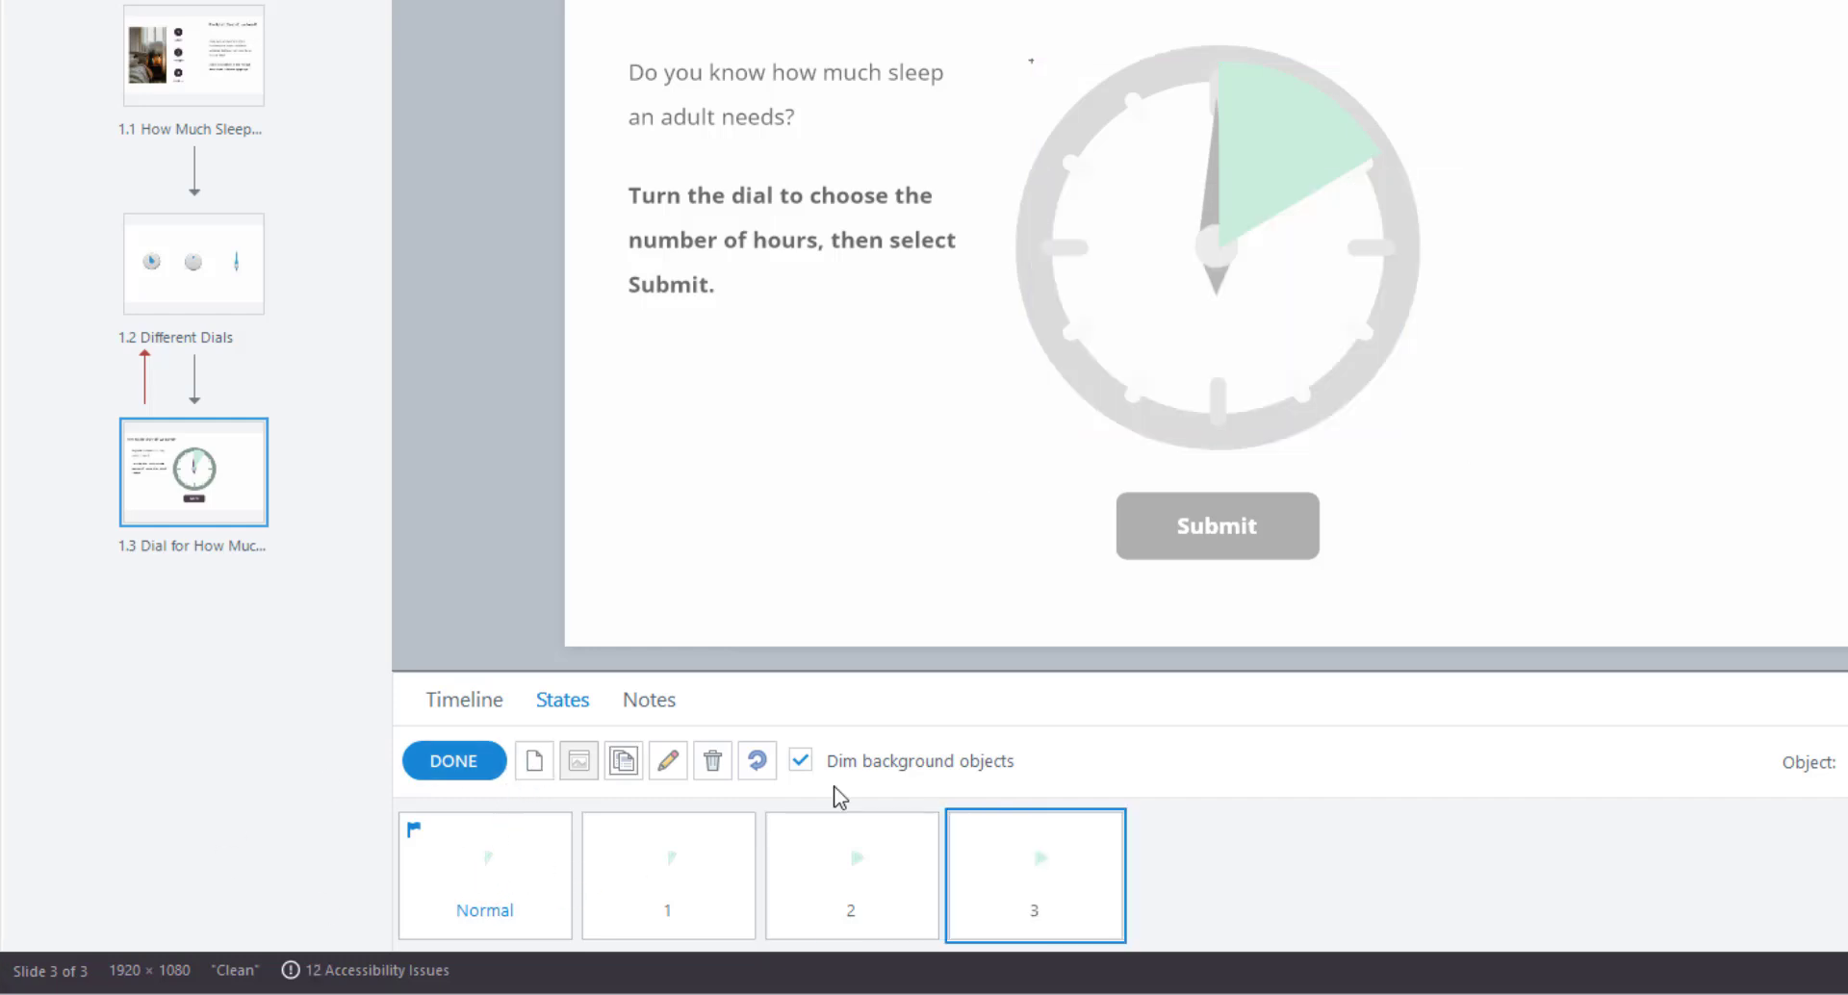
click(1326, 167)
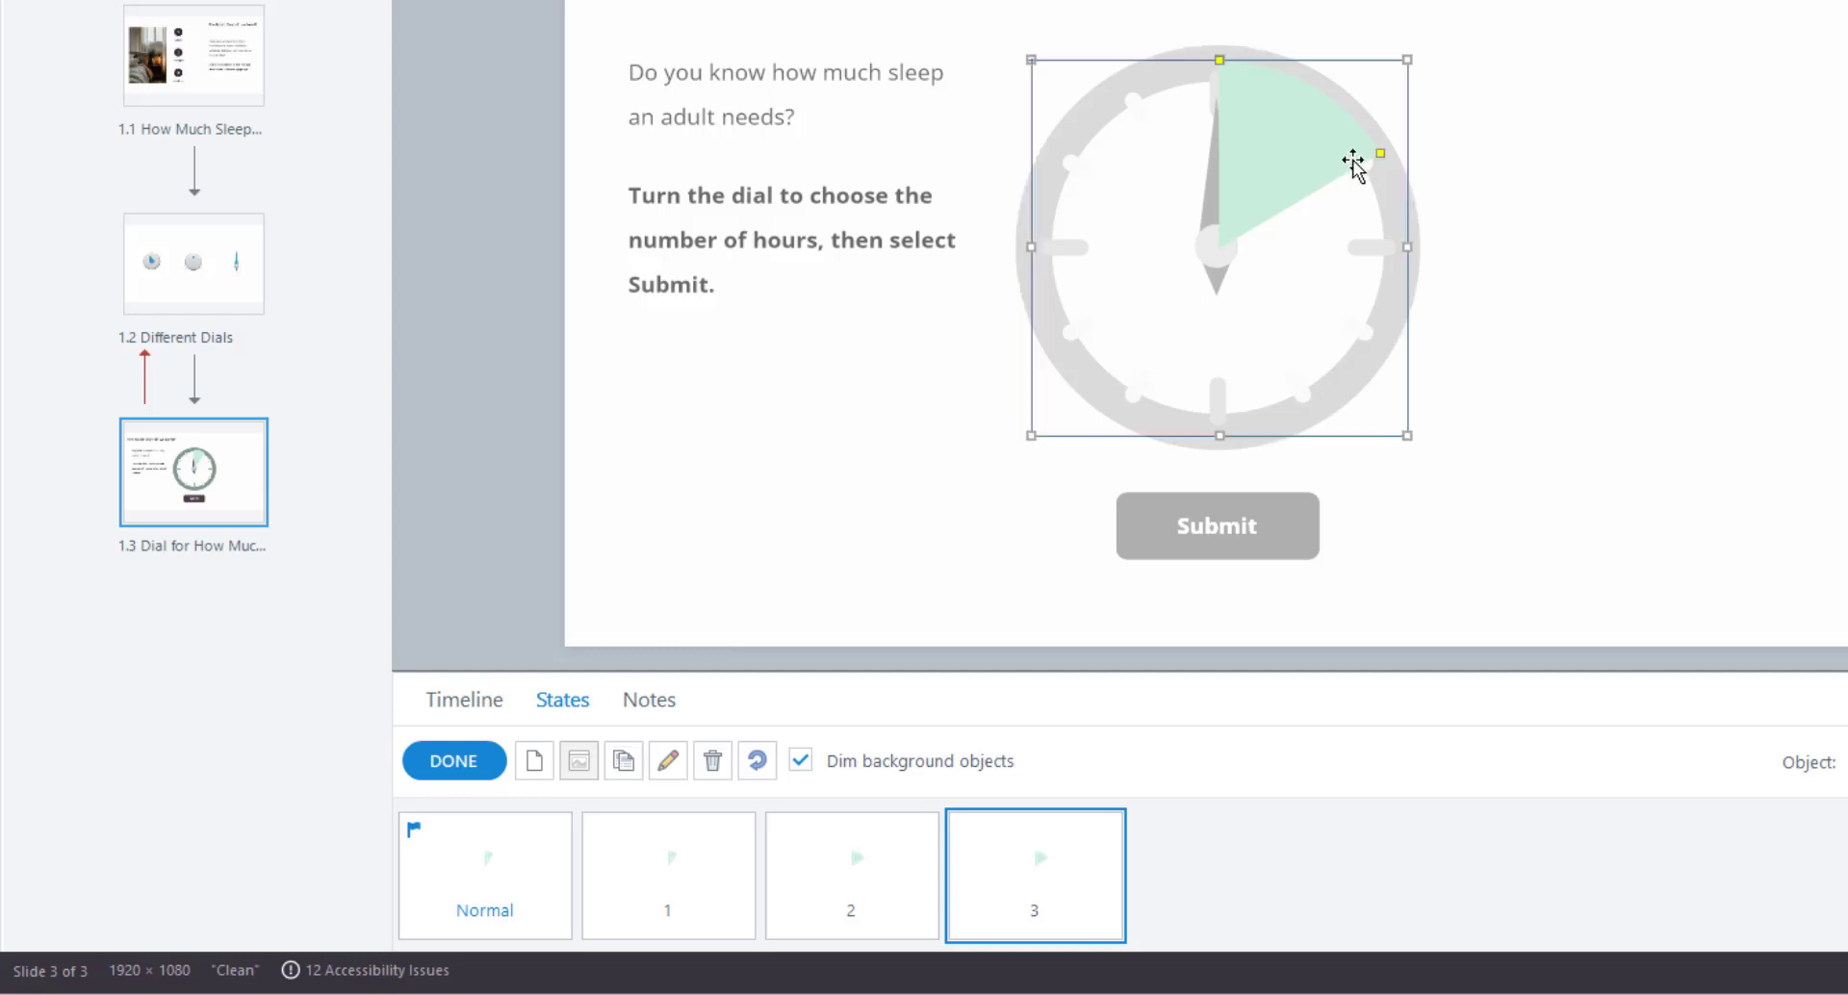
drag(1380, 154, 1407, 248)
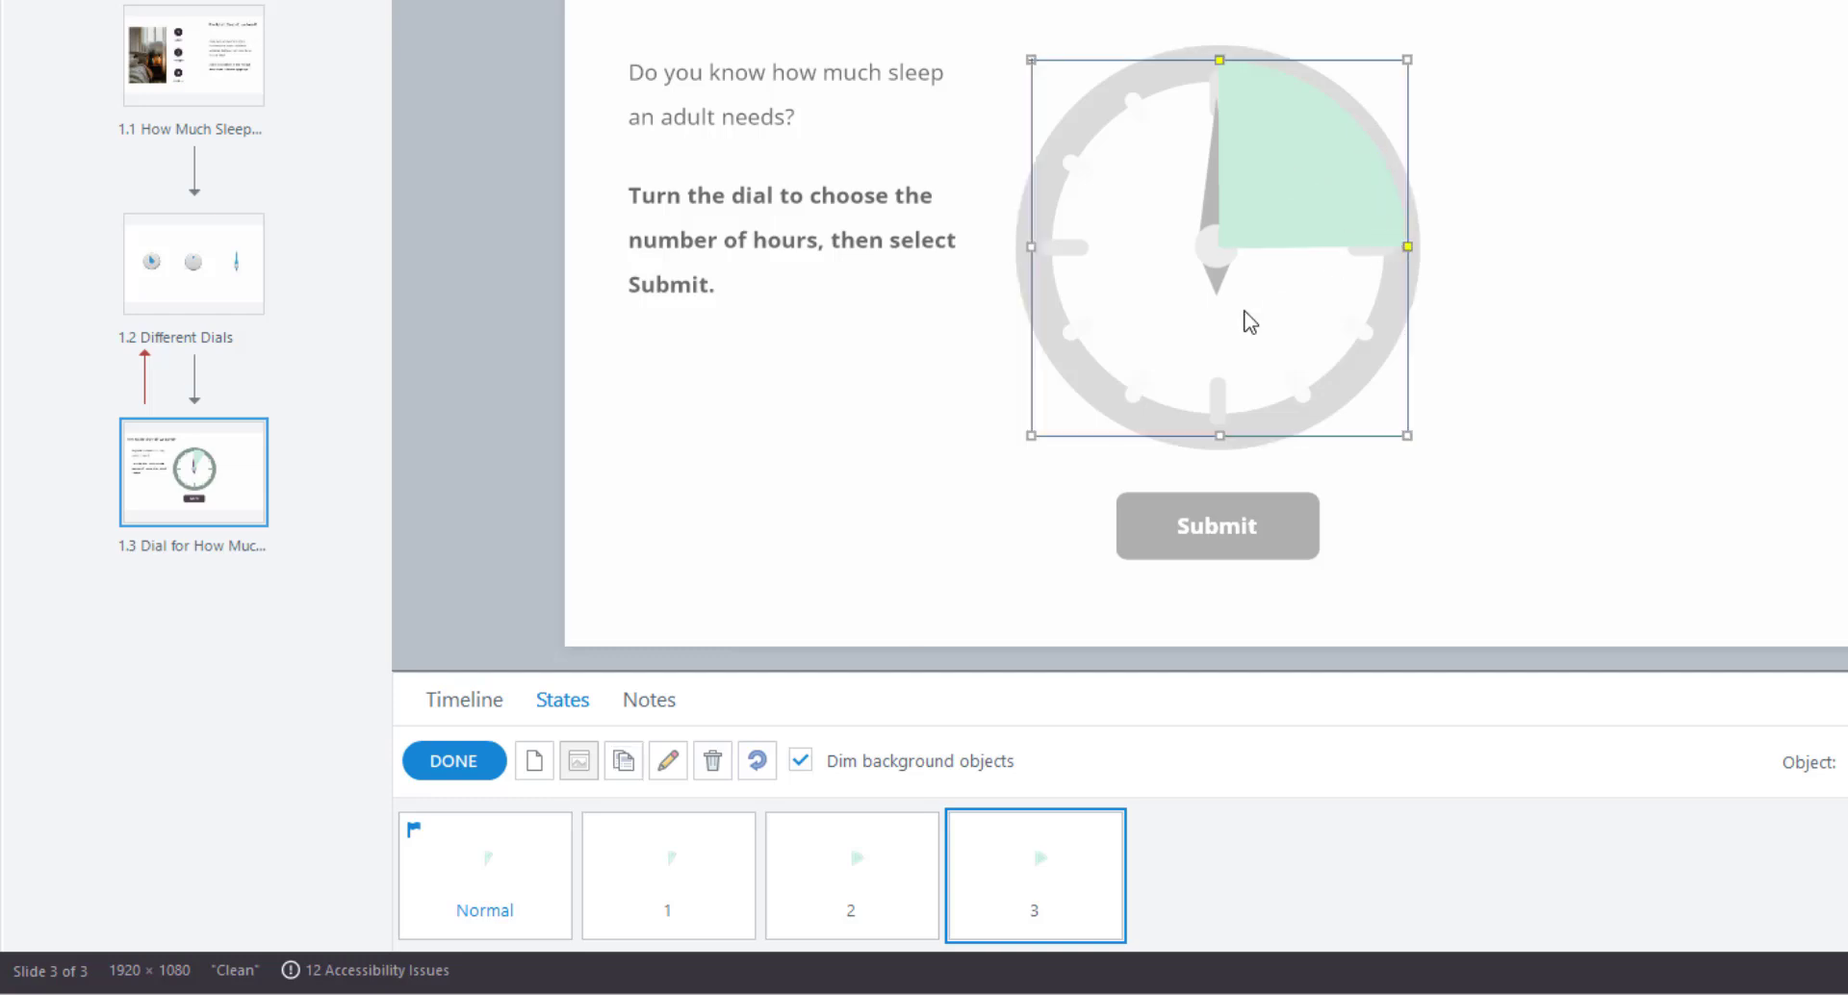
click(624, 761)
text(4)
key(Return)
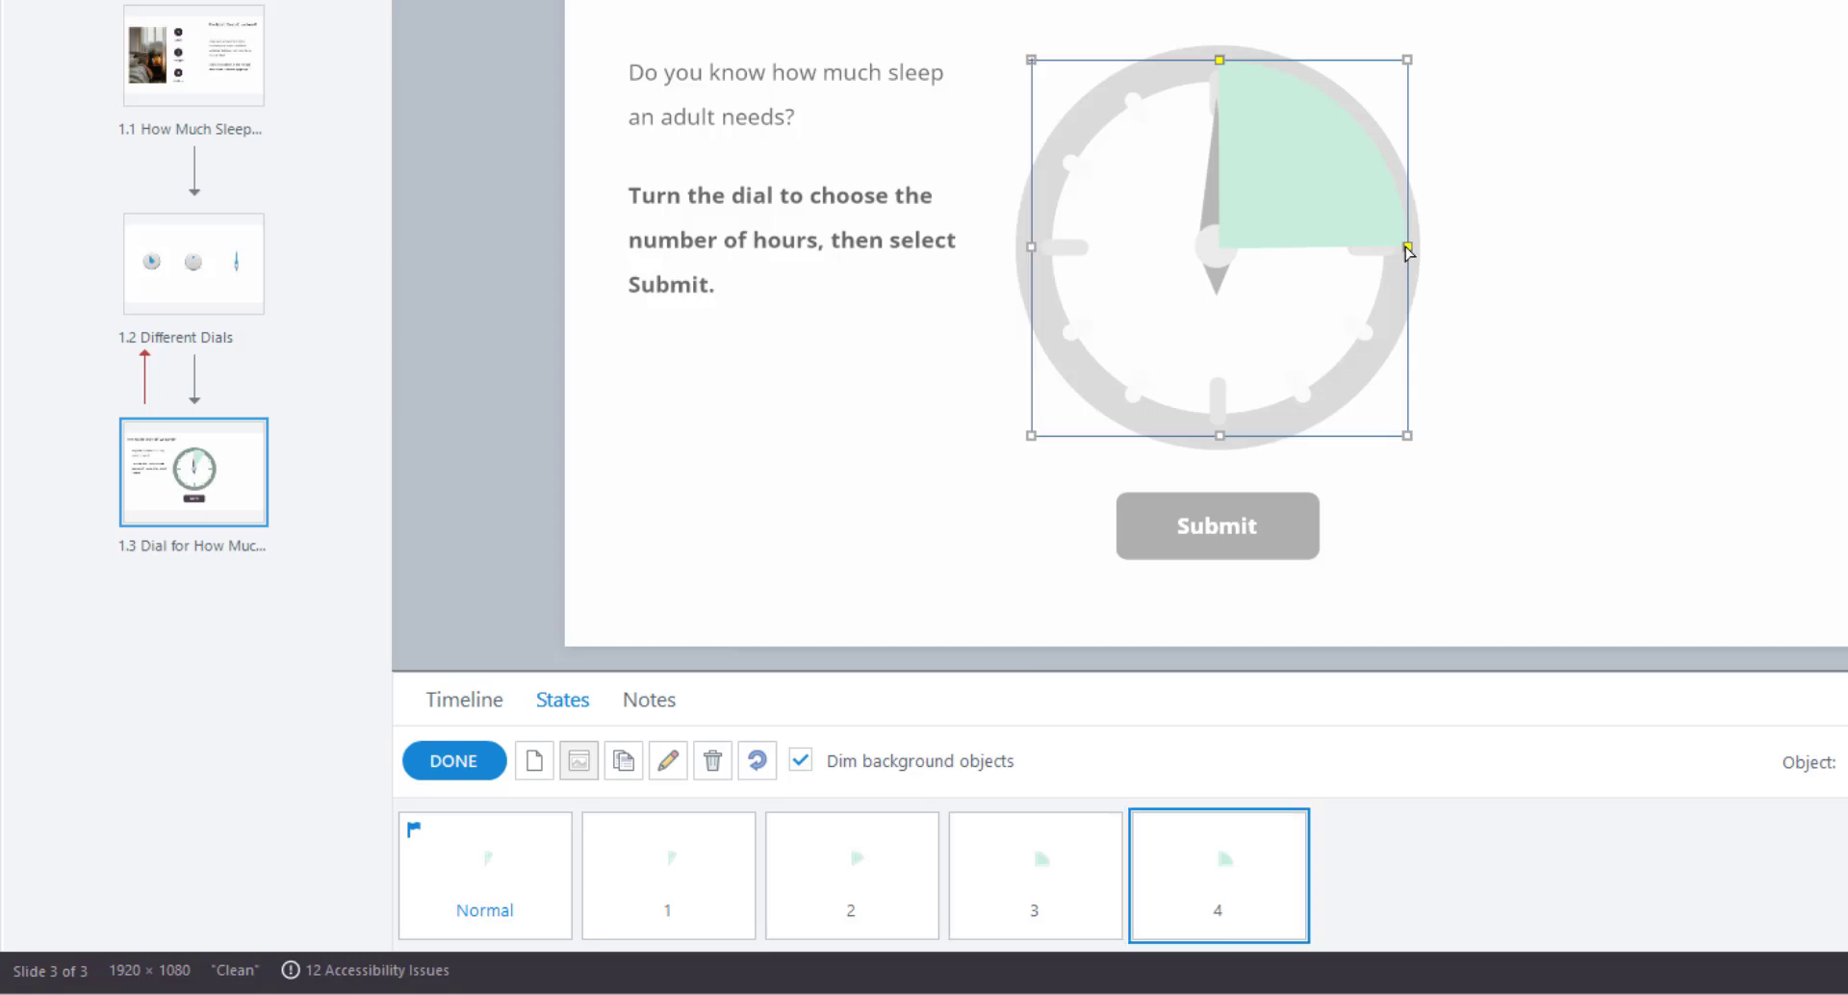
drag(1408, 246, 1383, 340)
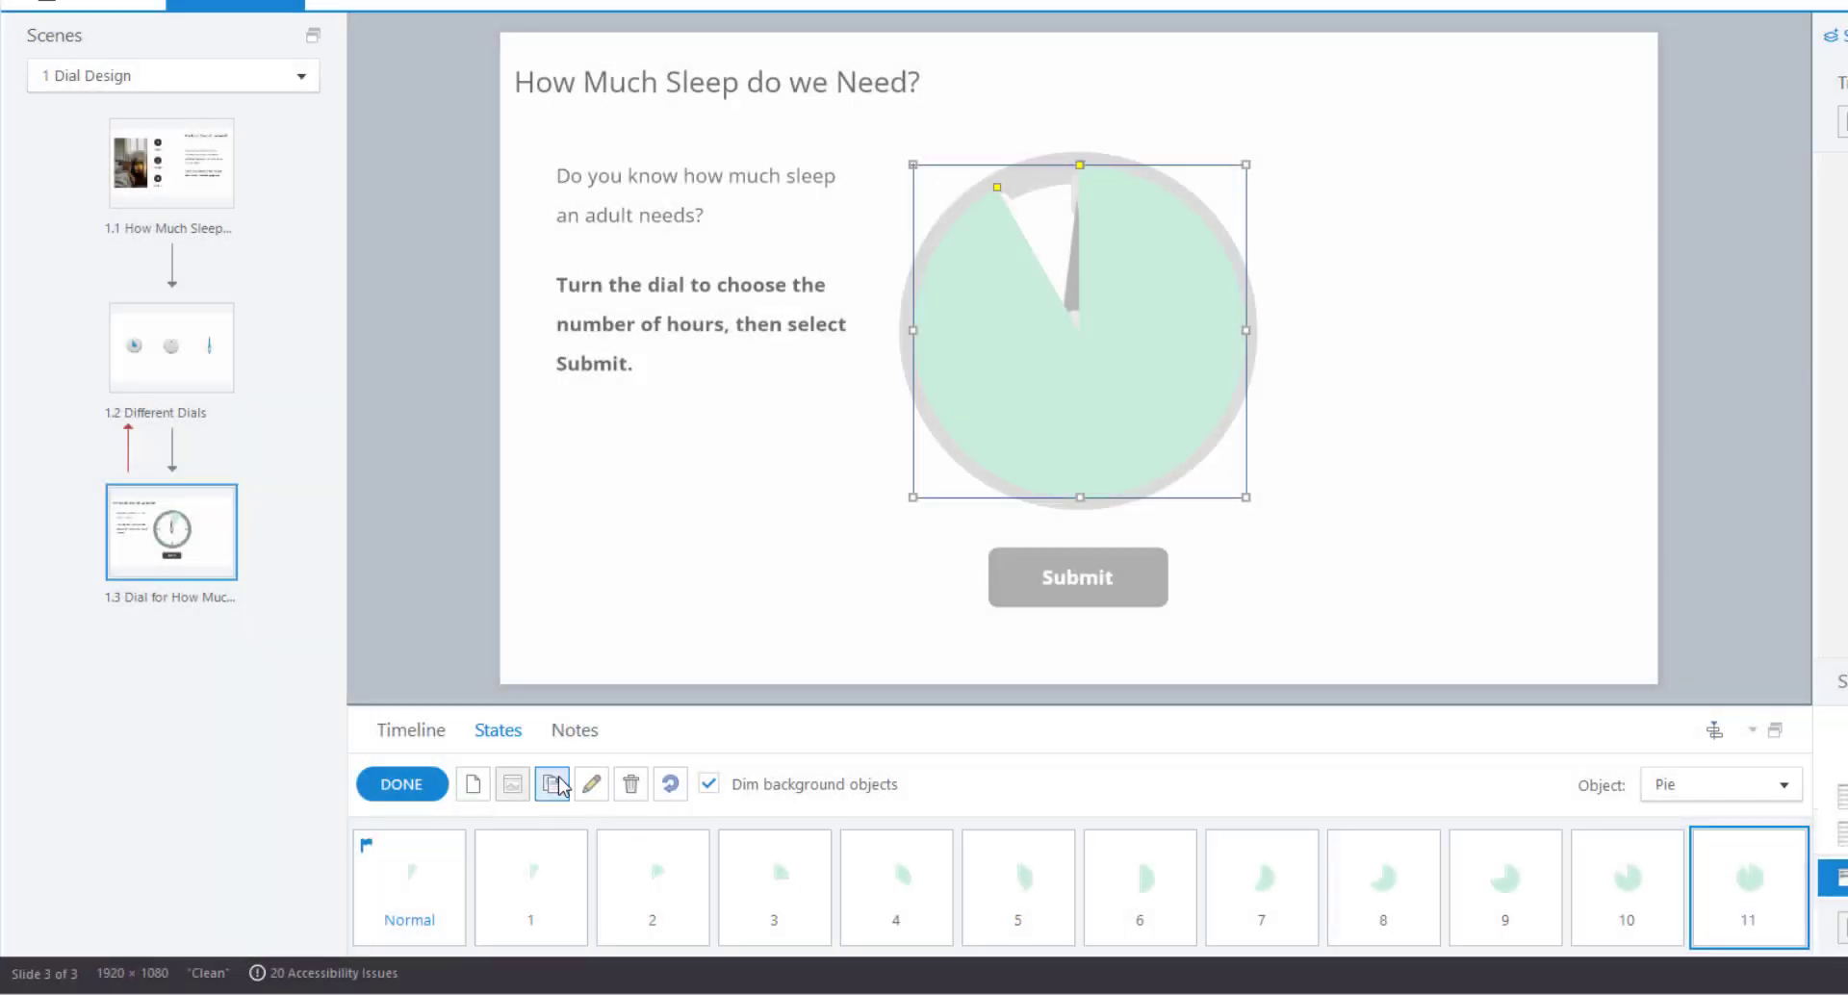
Add state 12, stretch its wedge almost fully around, then delete the pie from it.
click(551, 784)
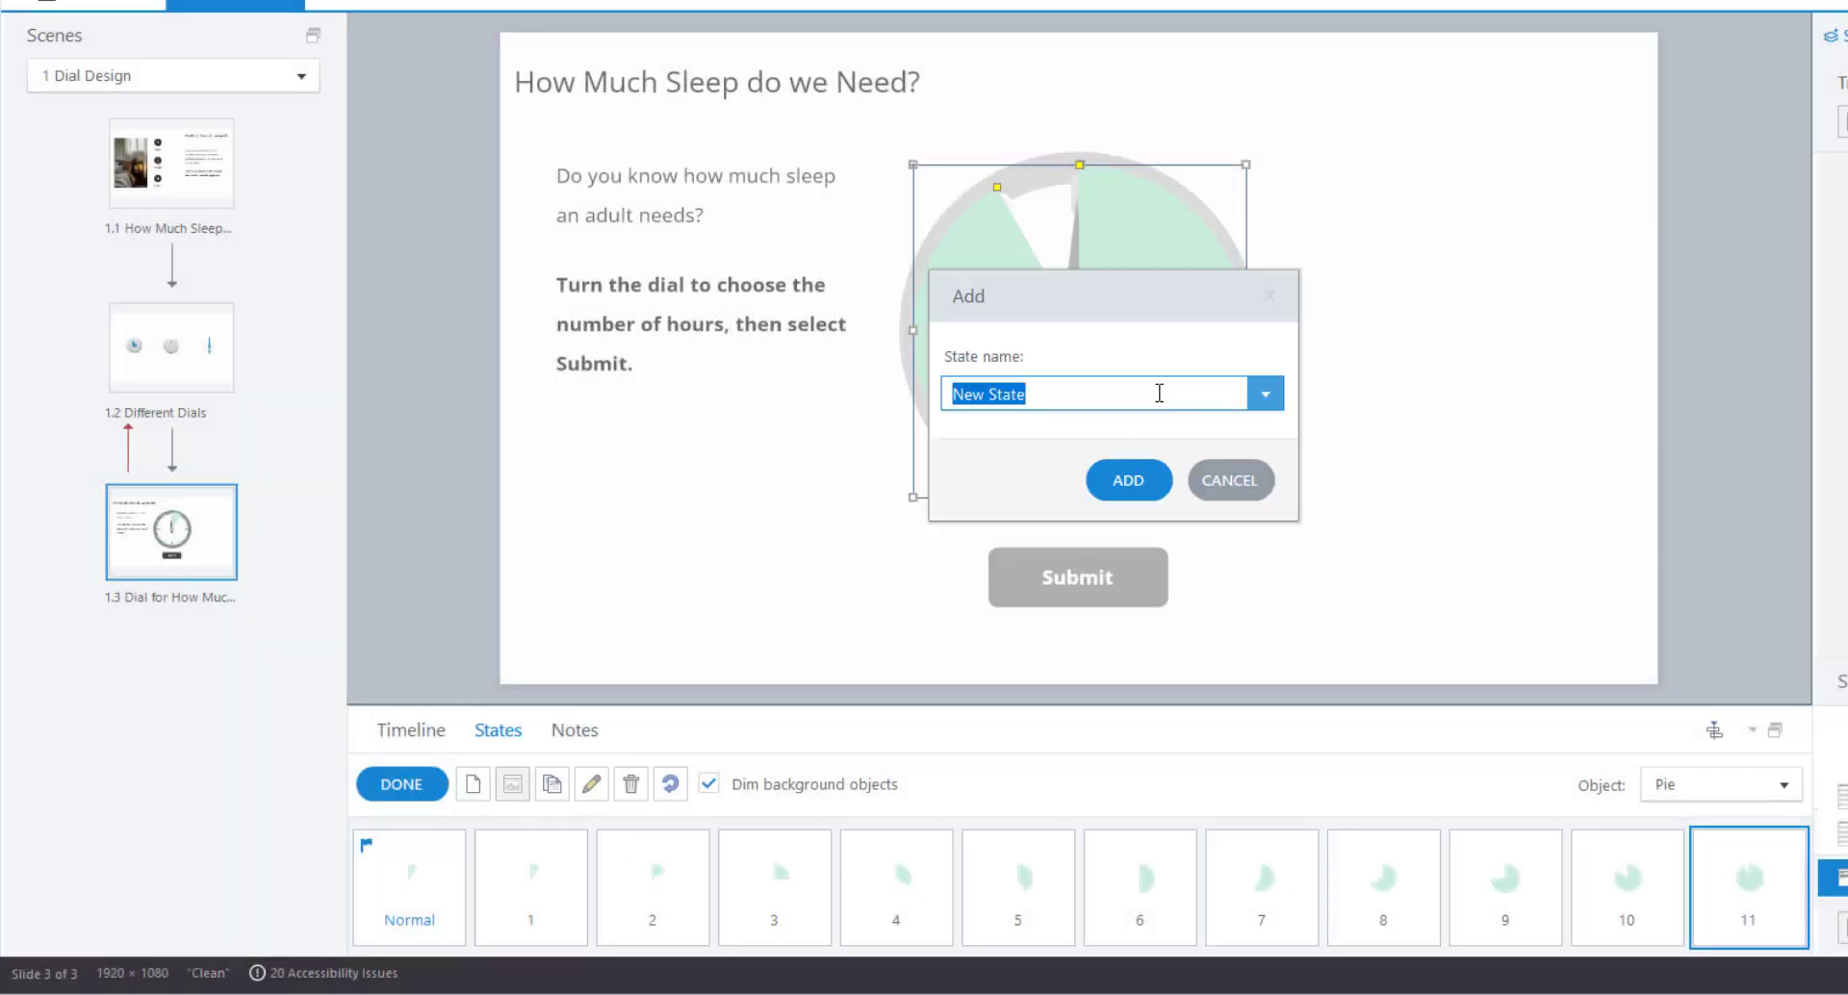
text(12)
key(Return)
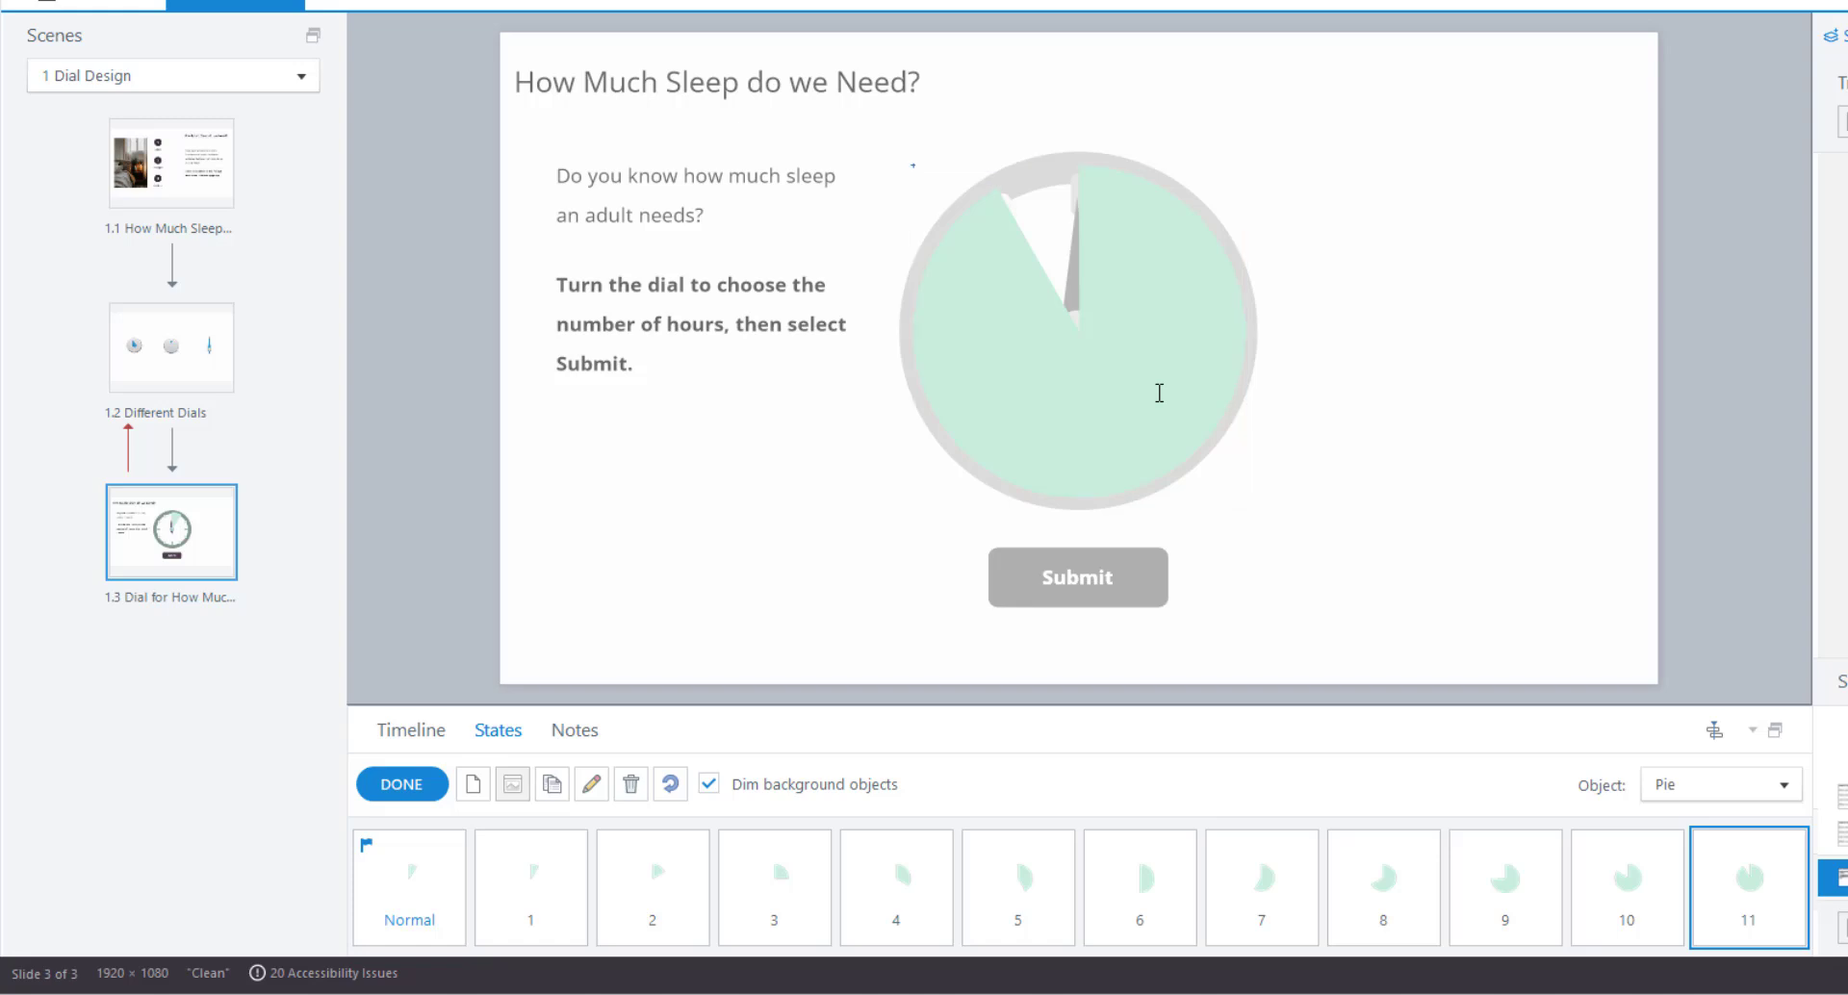
click(1008, 291)
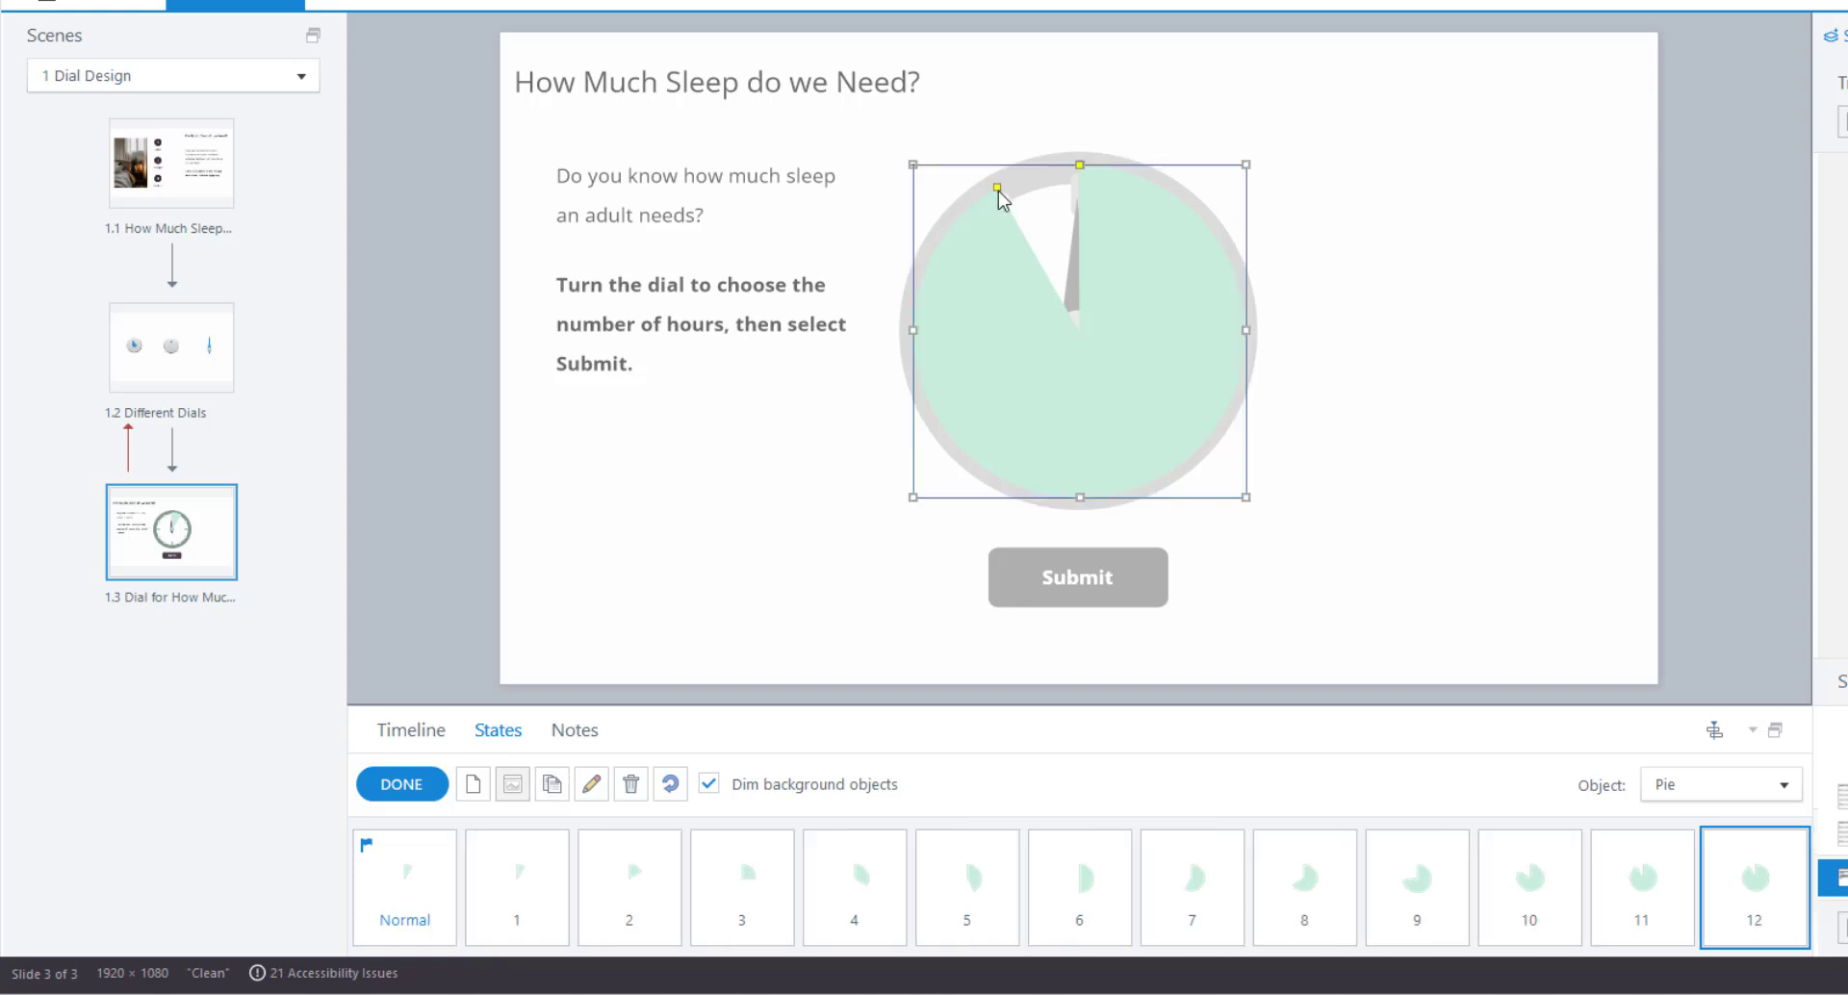
drag(997, 190, 1074, 178)
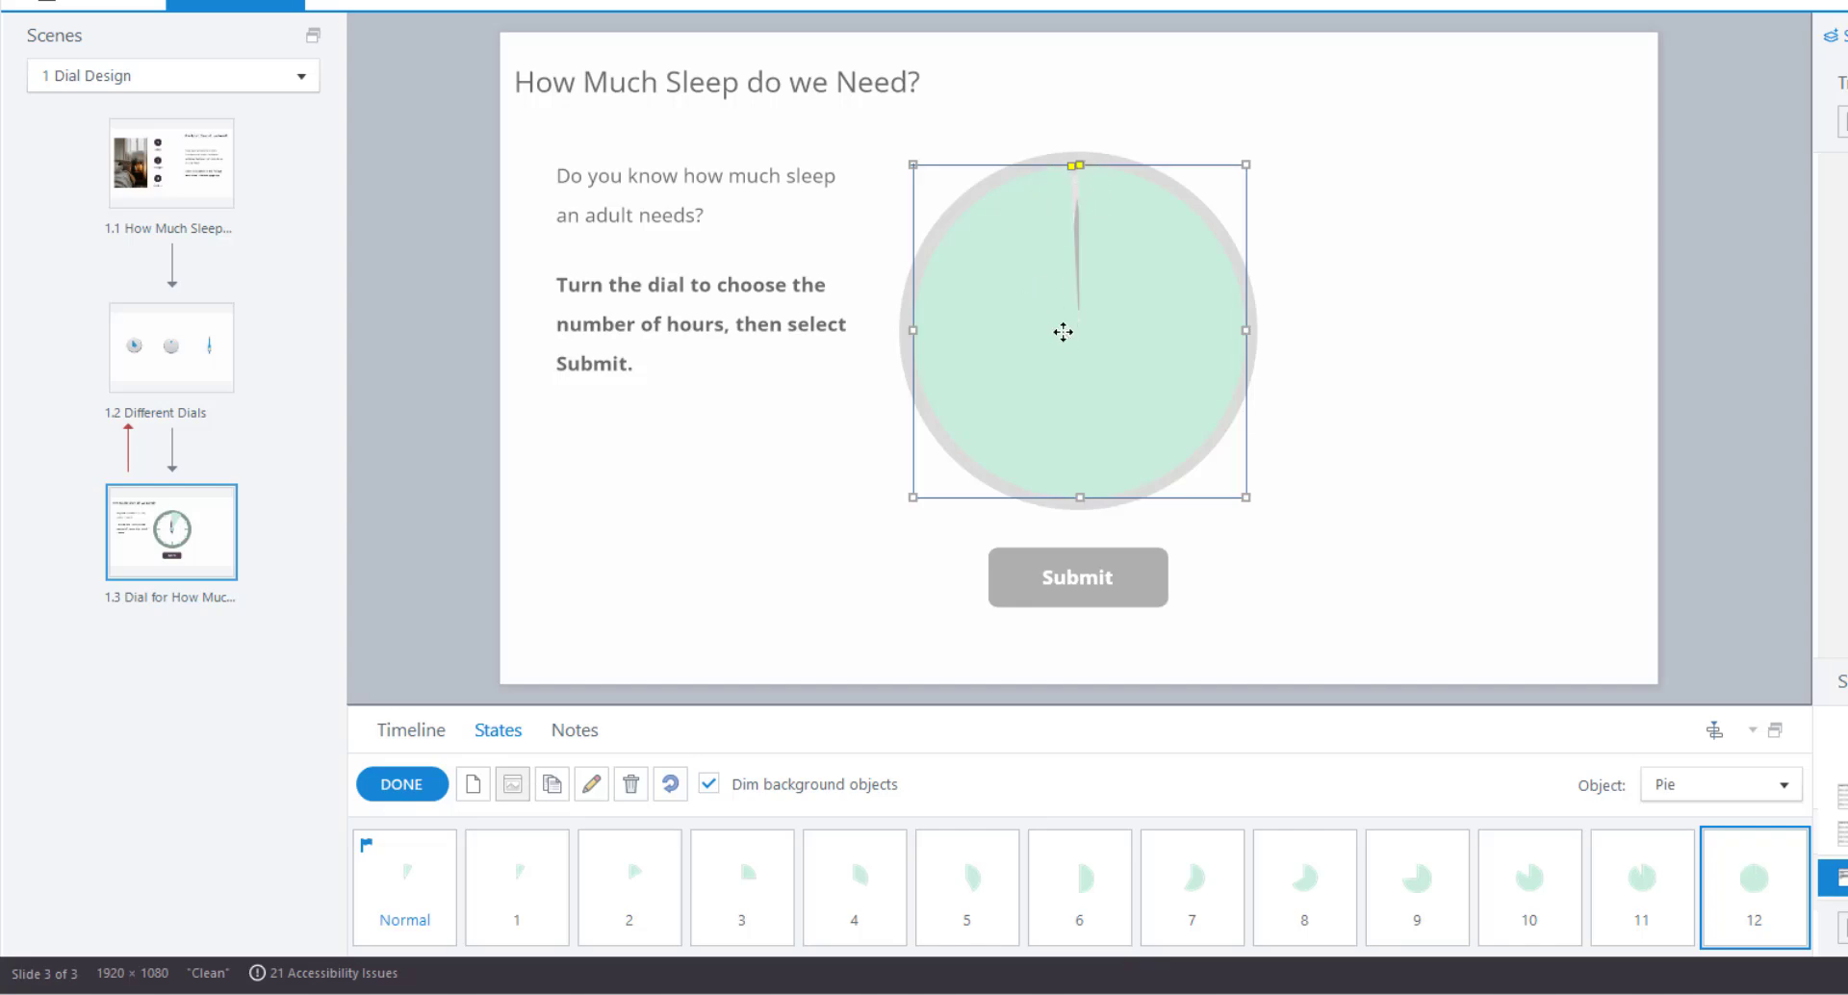
key(Delete)
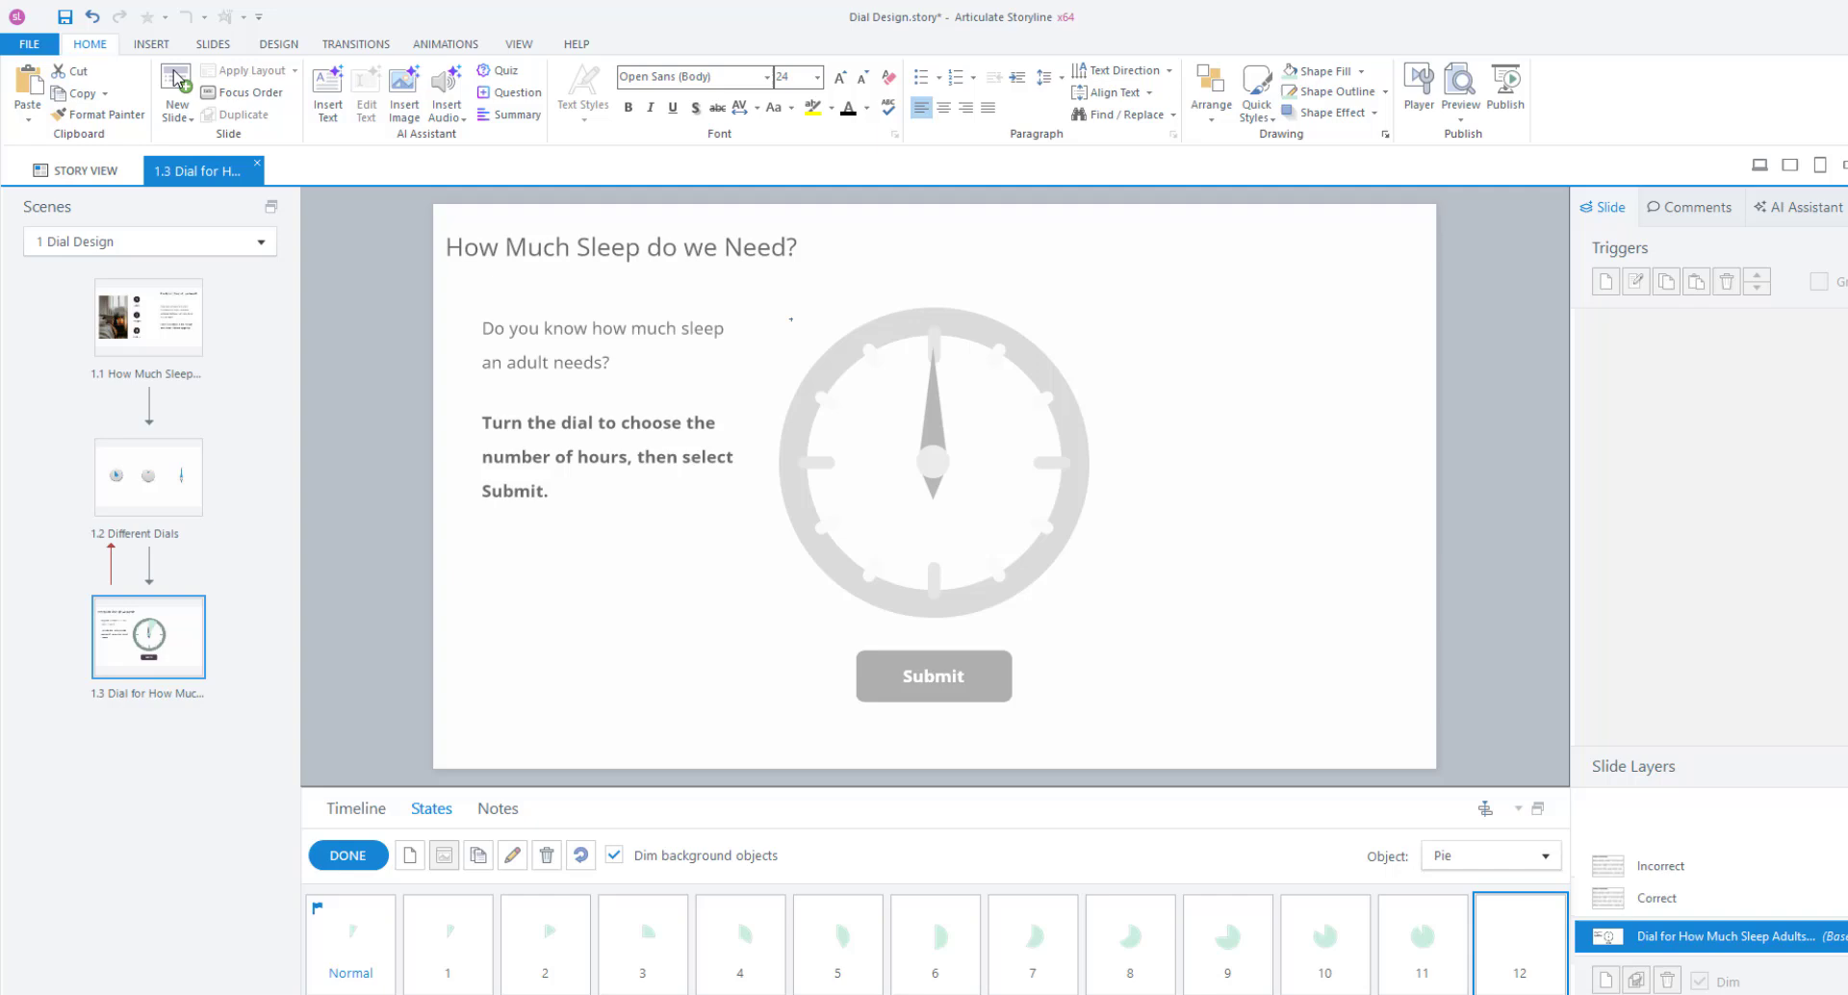
Draw a 540×540 circle with no outline over the dial for state 12, then return to Normal.
click(146, 47)
click(774, 91)
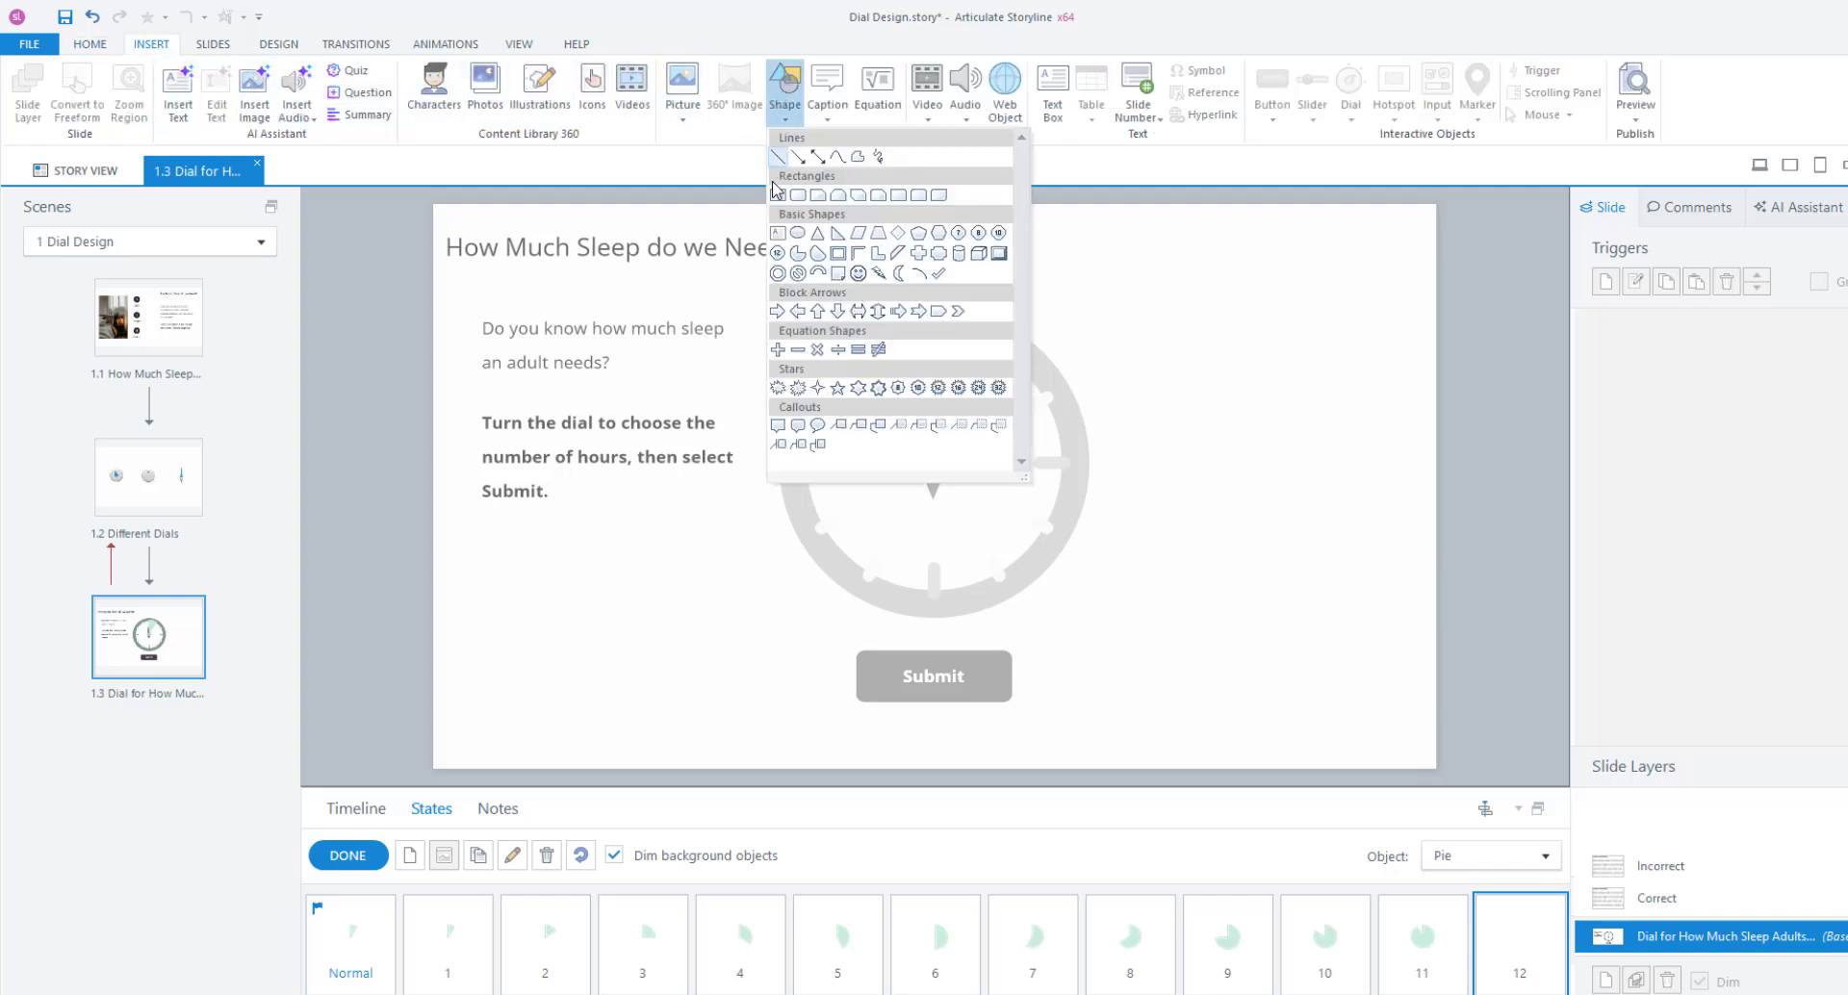
click(797, 231)
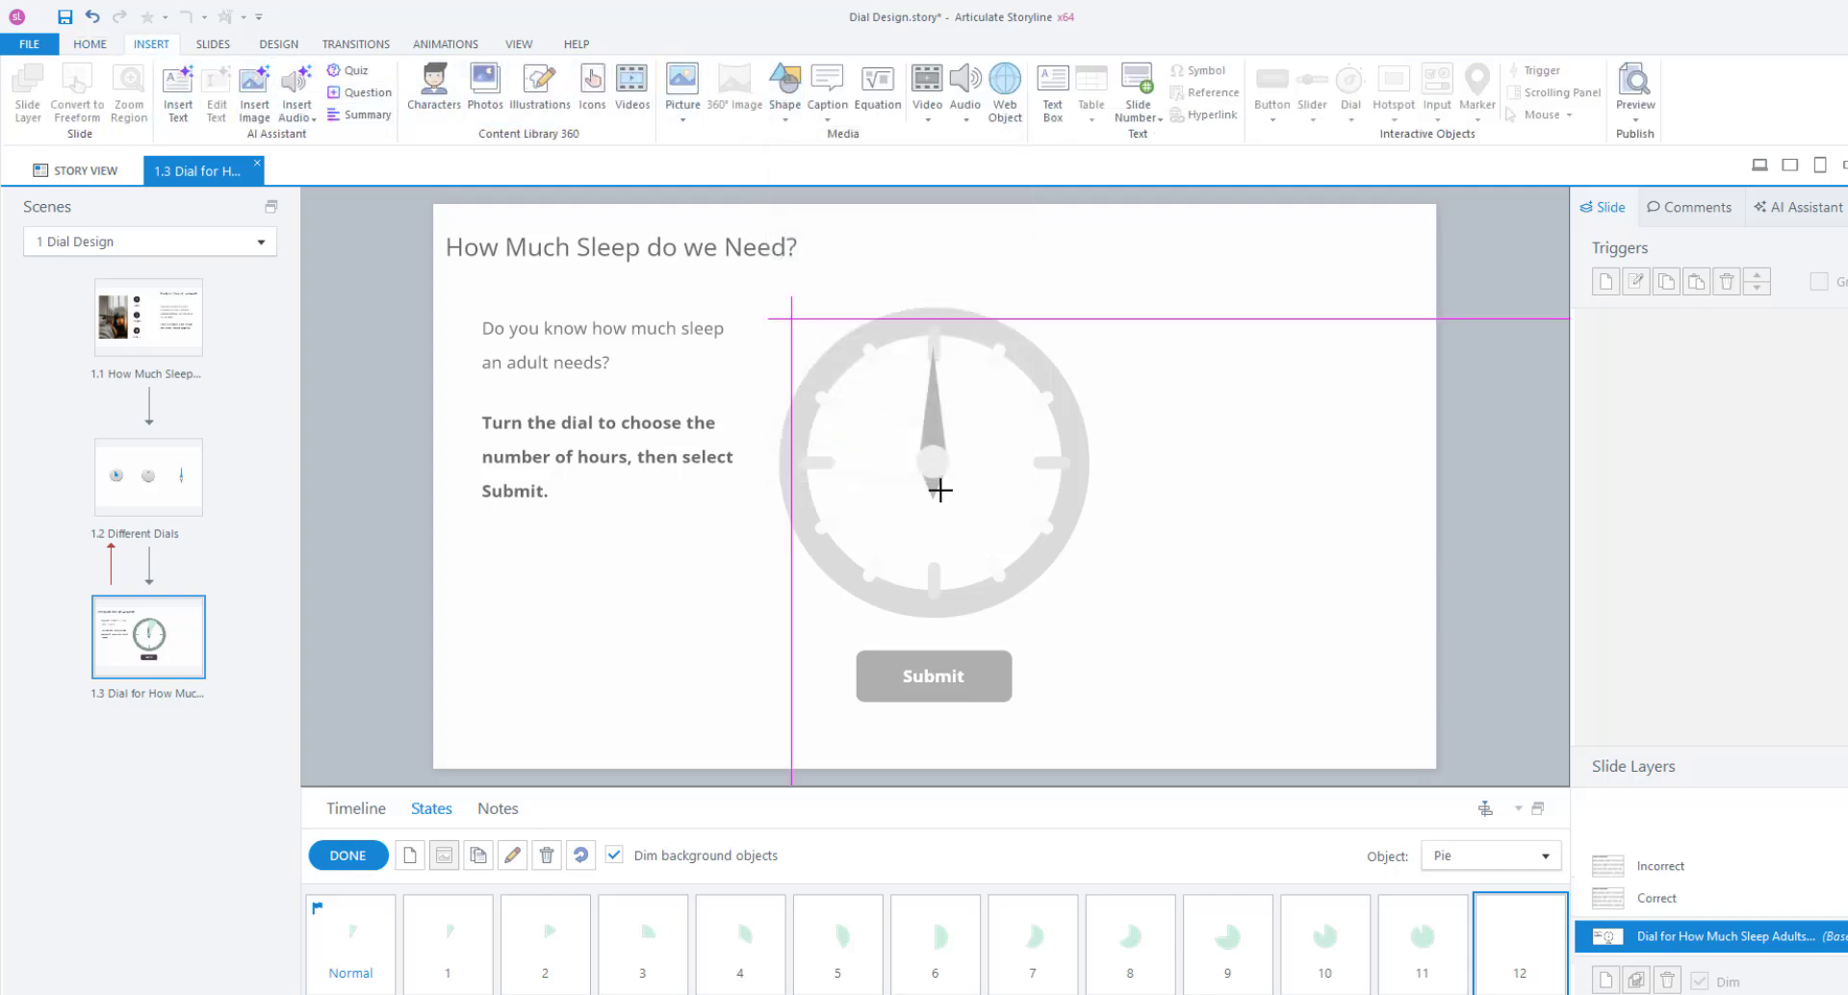
drag(939, 490, 1090, 603)
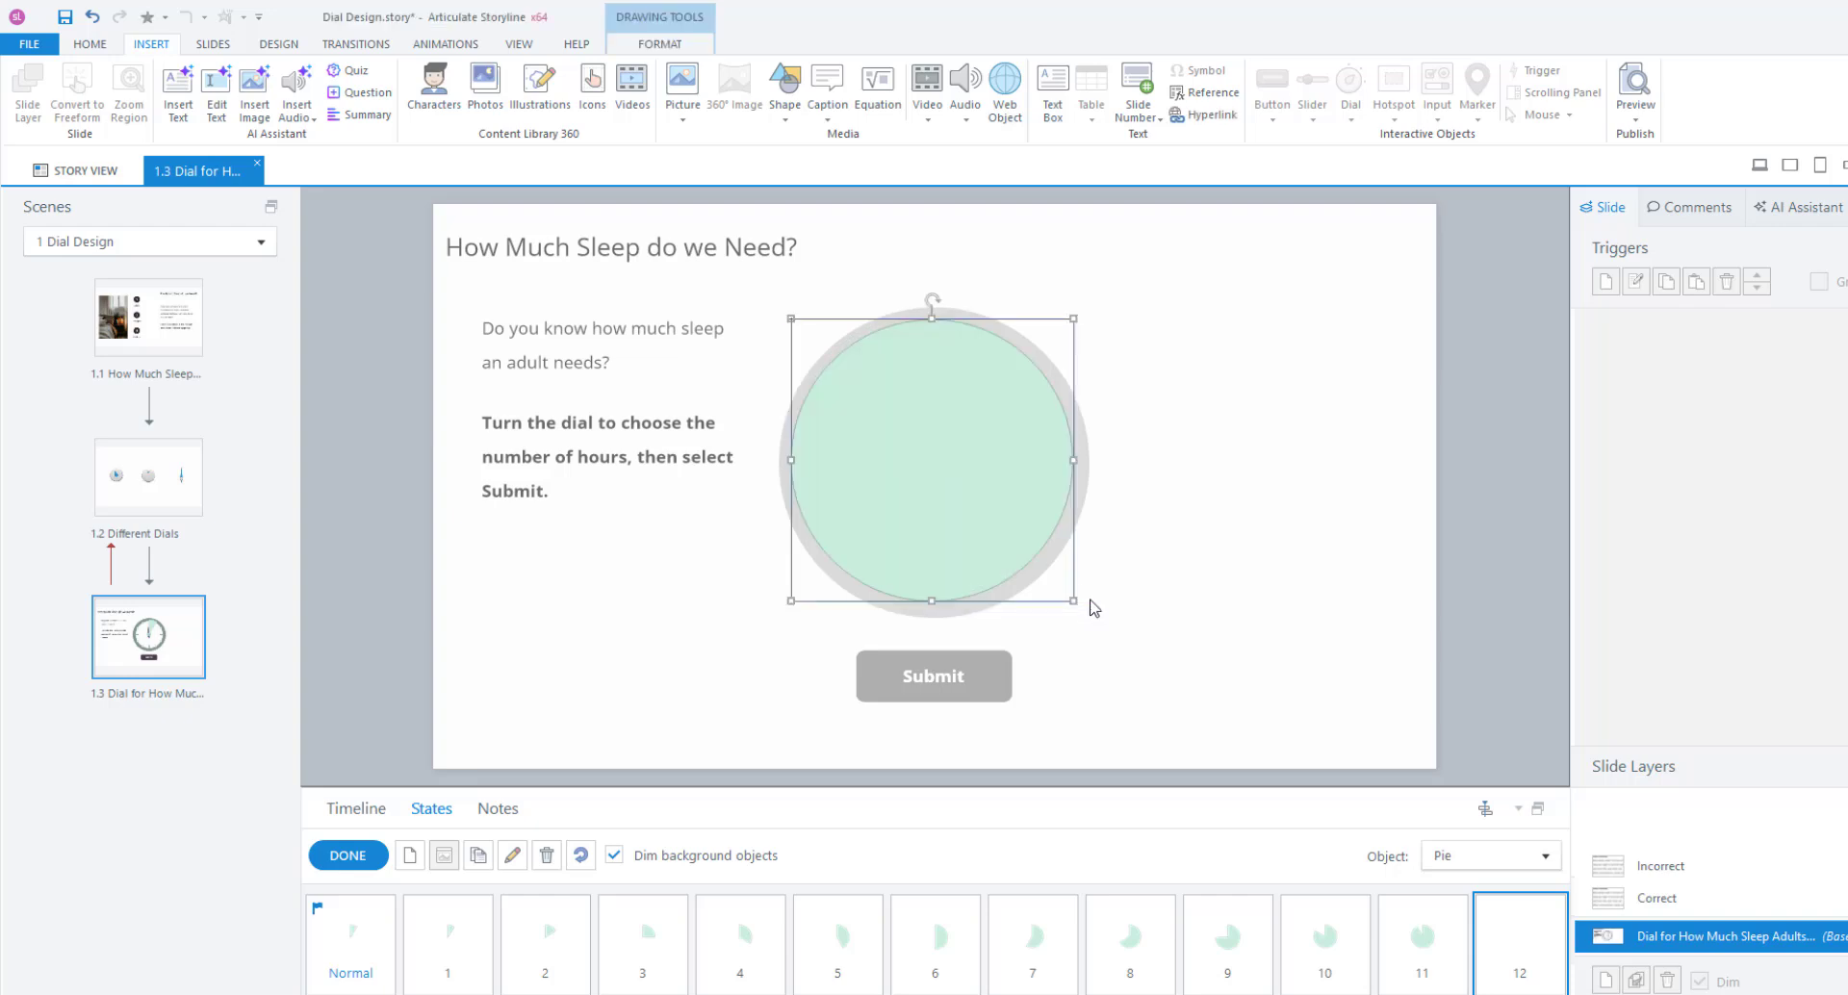
click(669, 44)
click(908, 107)
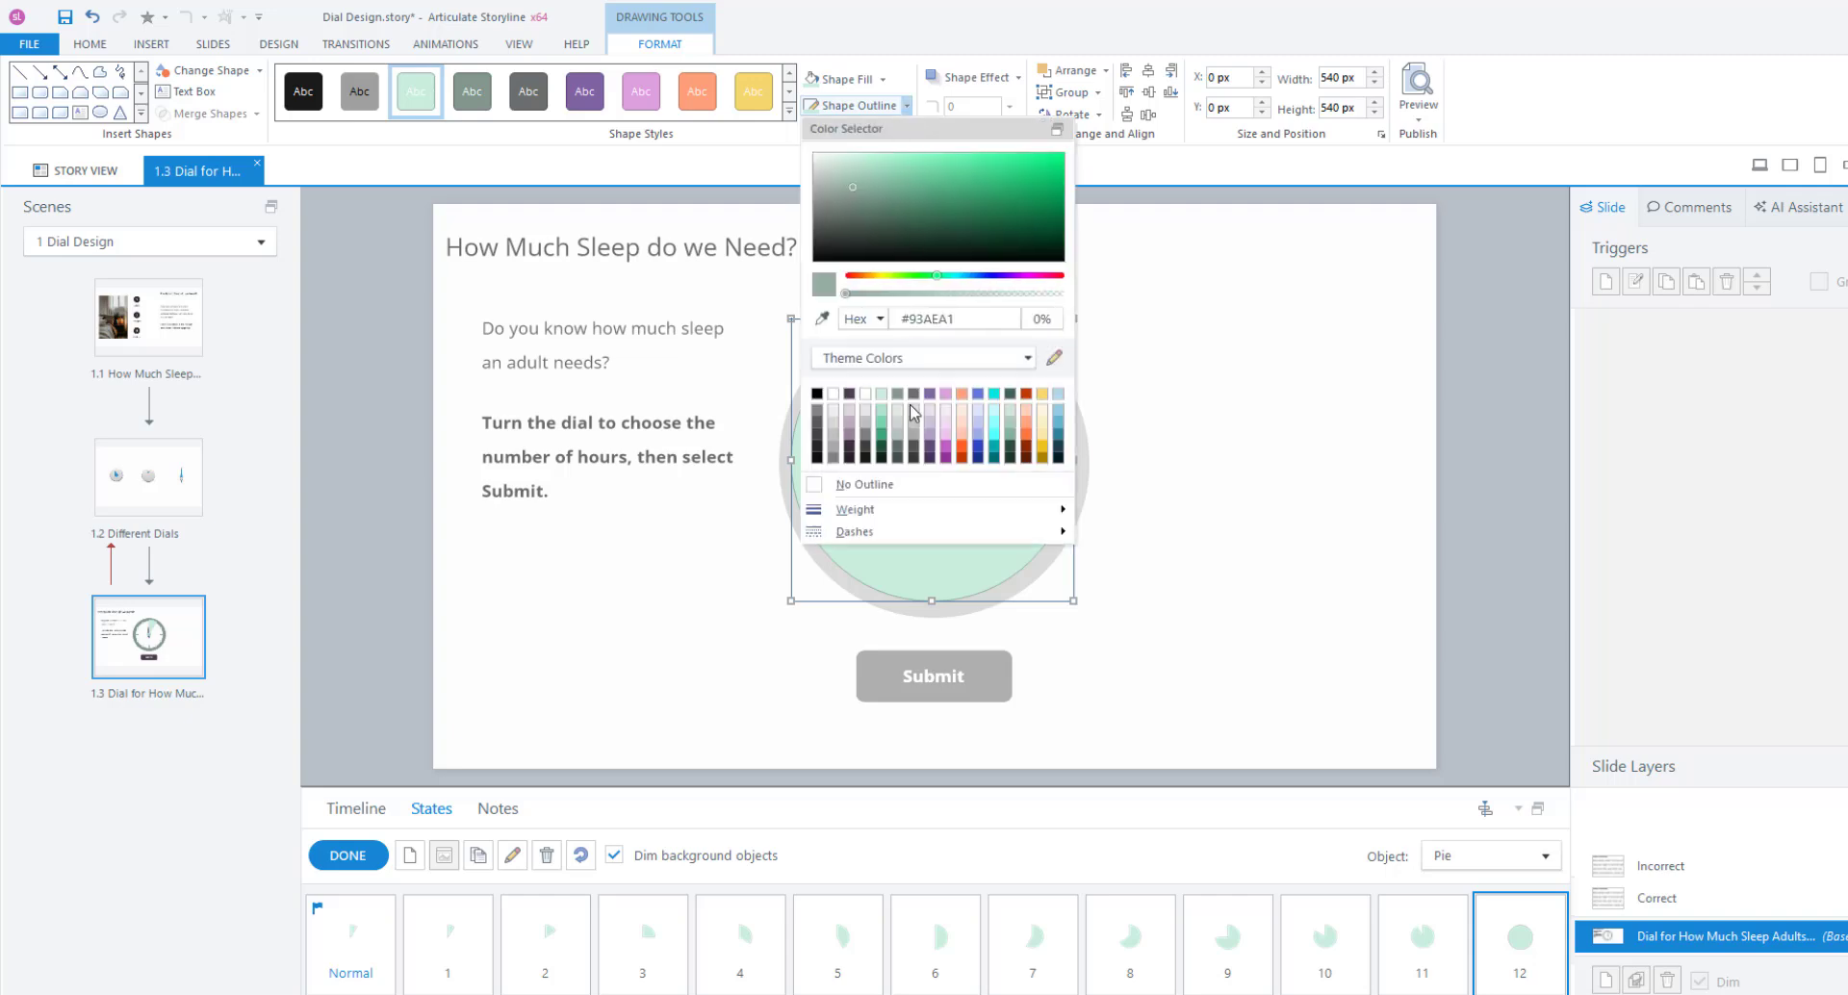
click(870, 487)
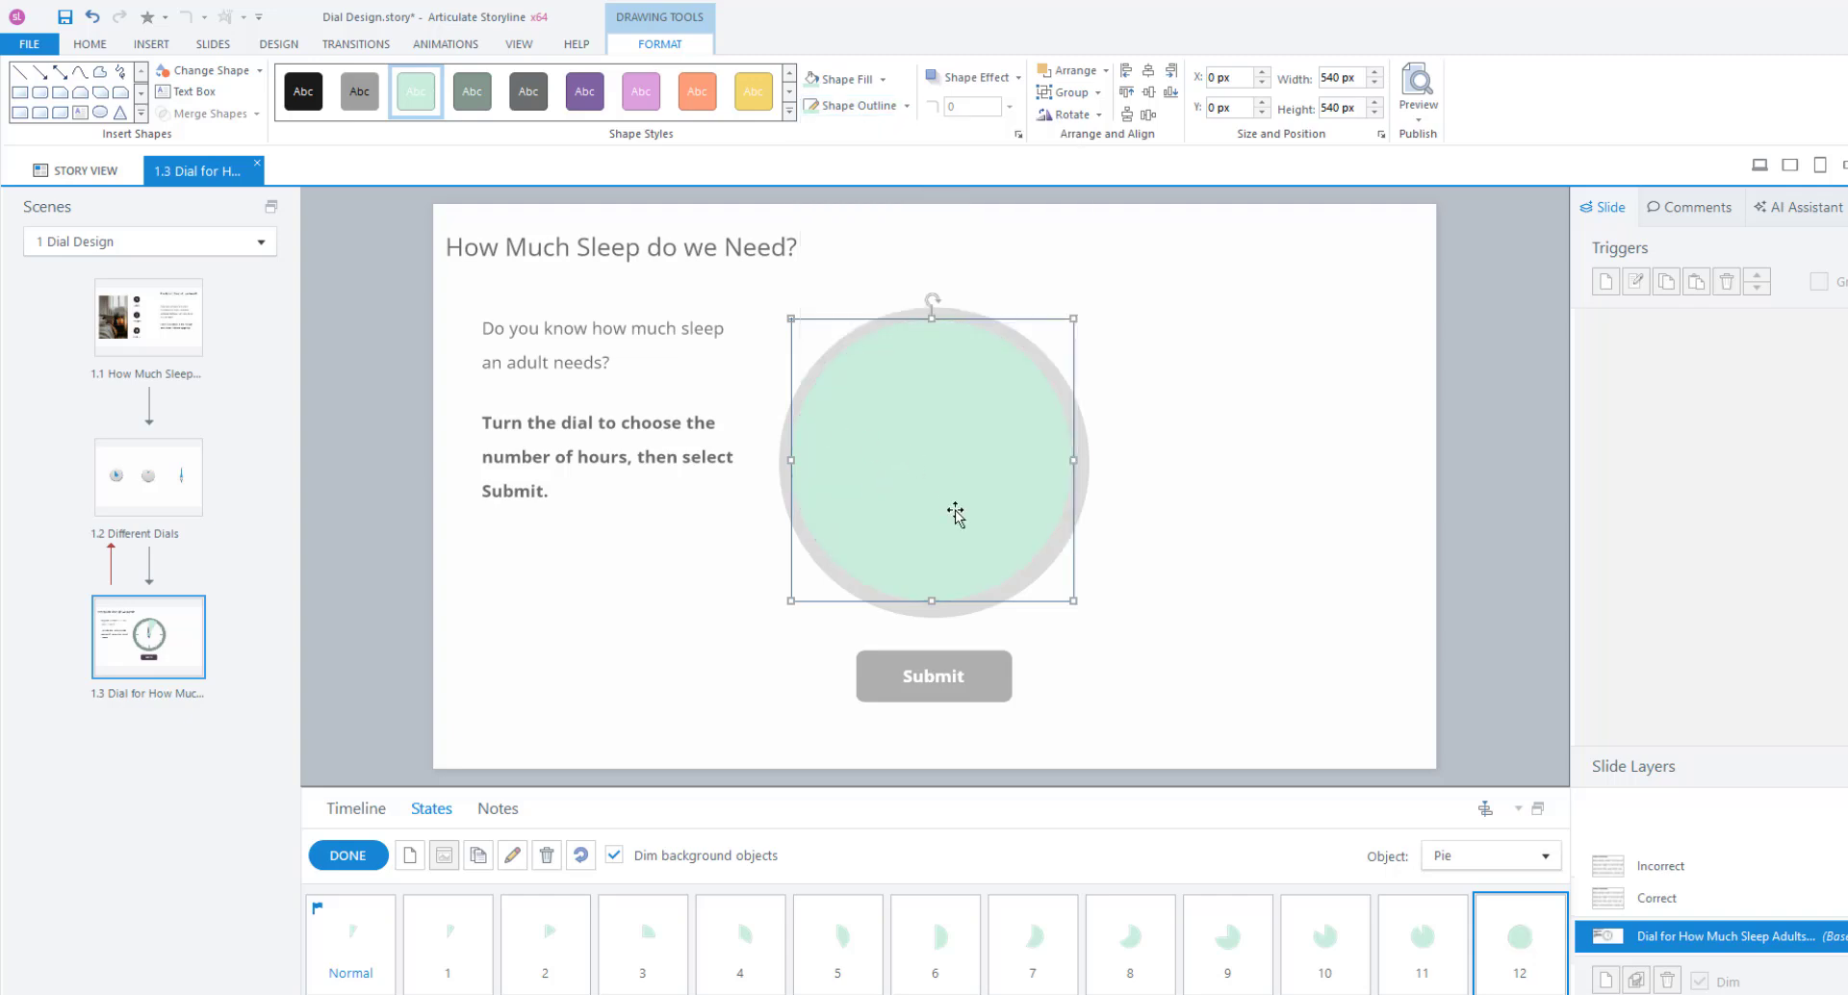
click(366, 953)
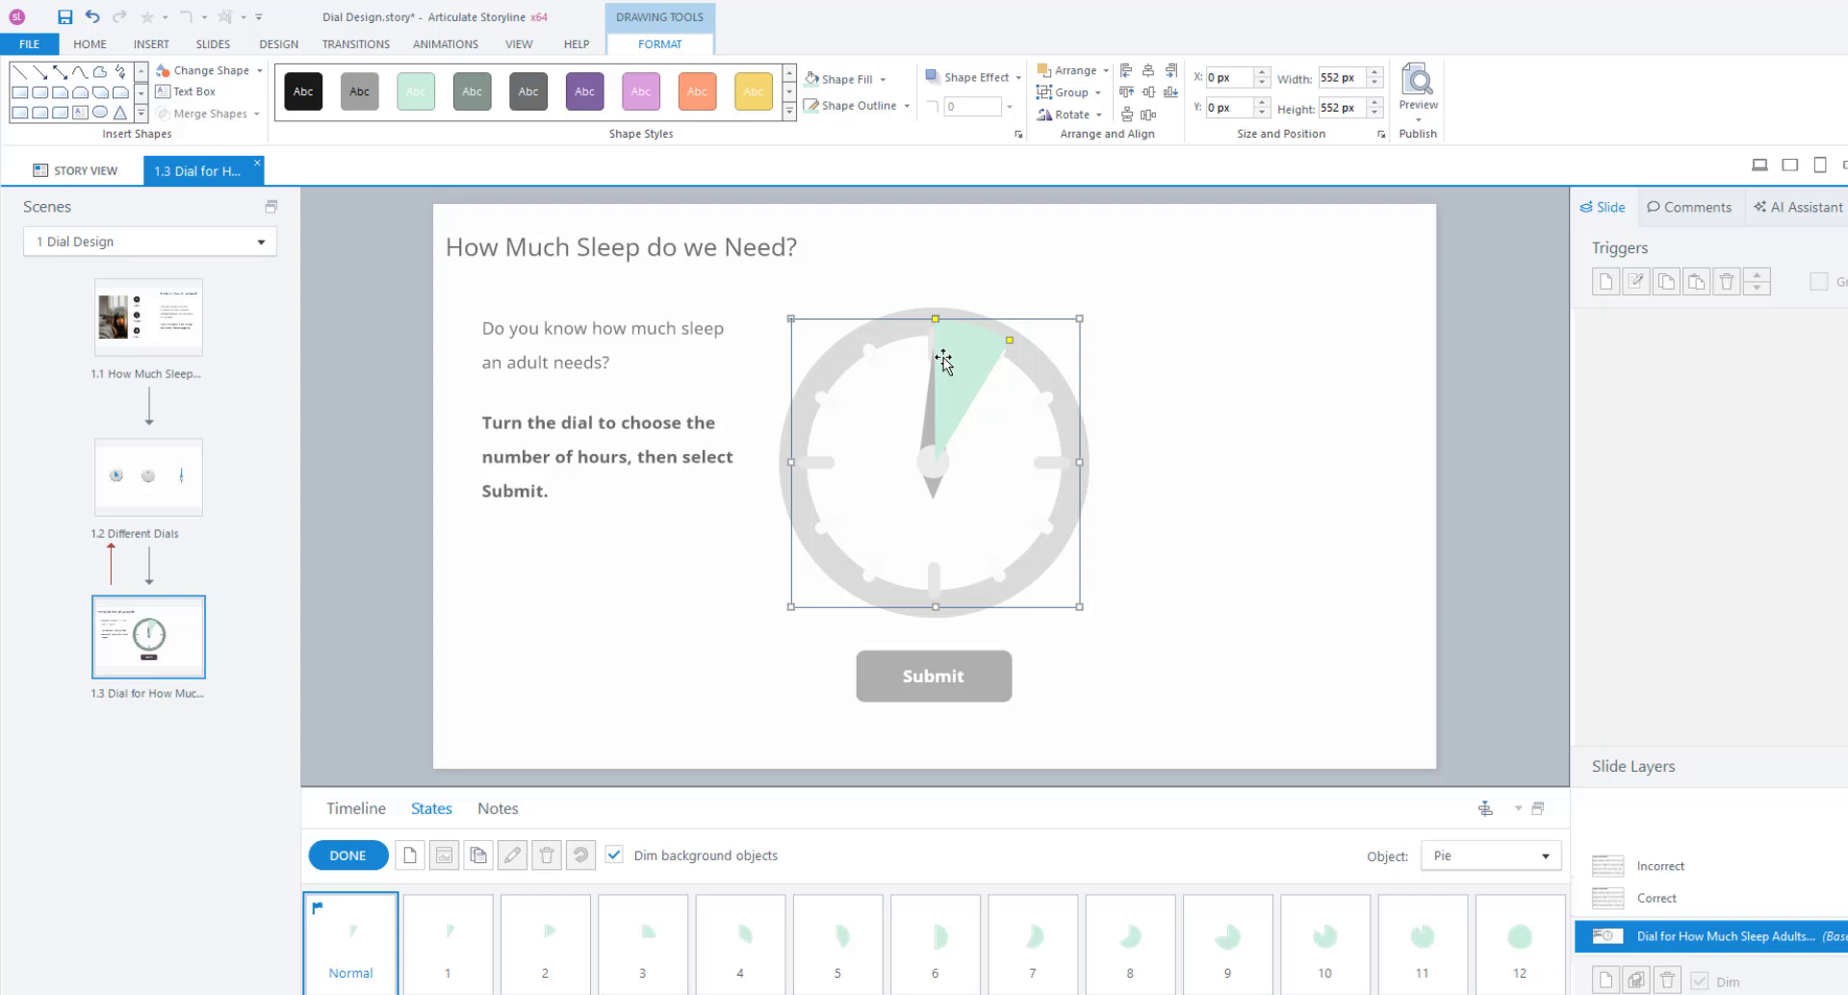
key(Escape)
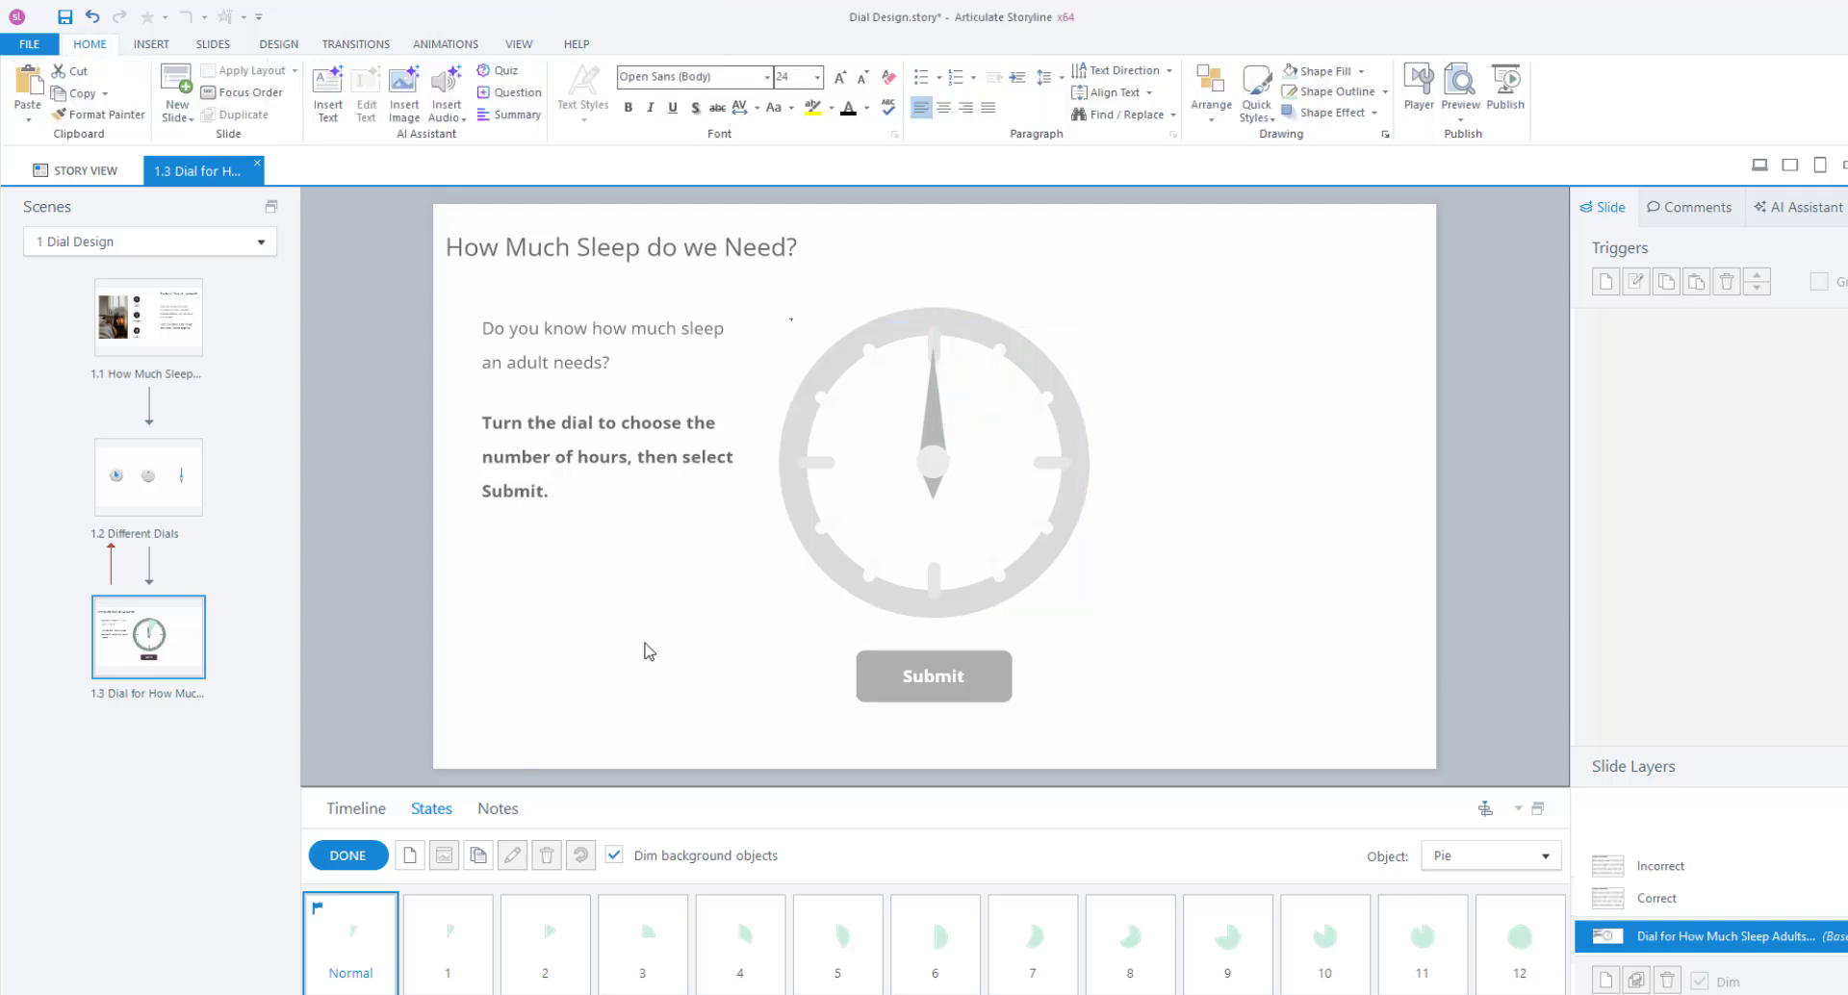
Finish editing states and step through pie states 1 to 11 to check the growing wedge.
click(347, 859)
click(446, 958)
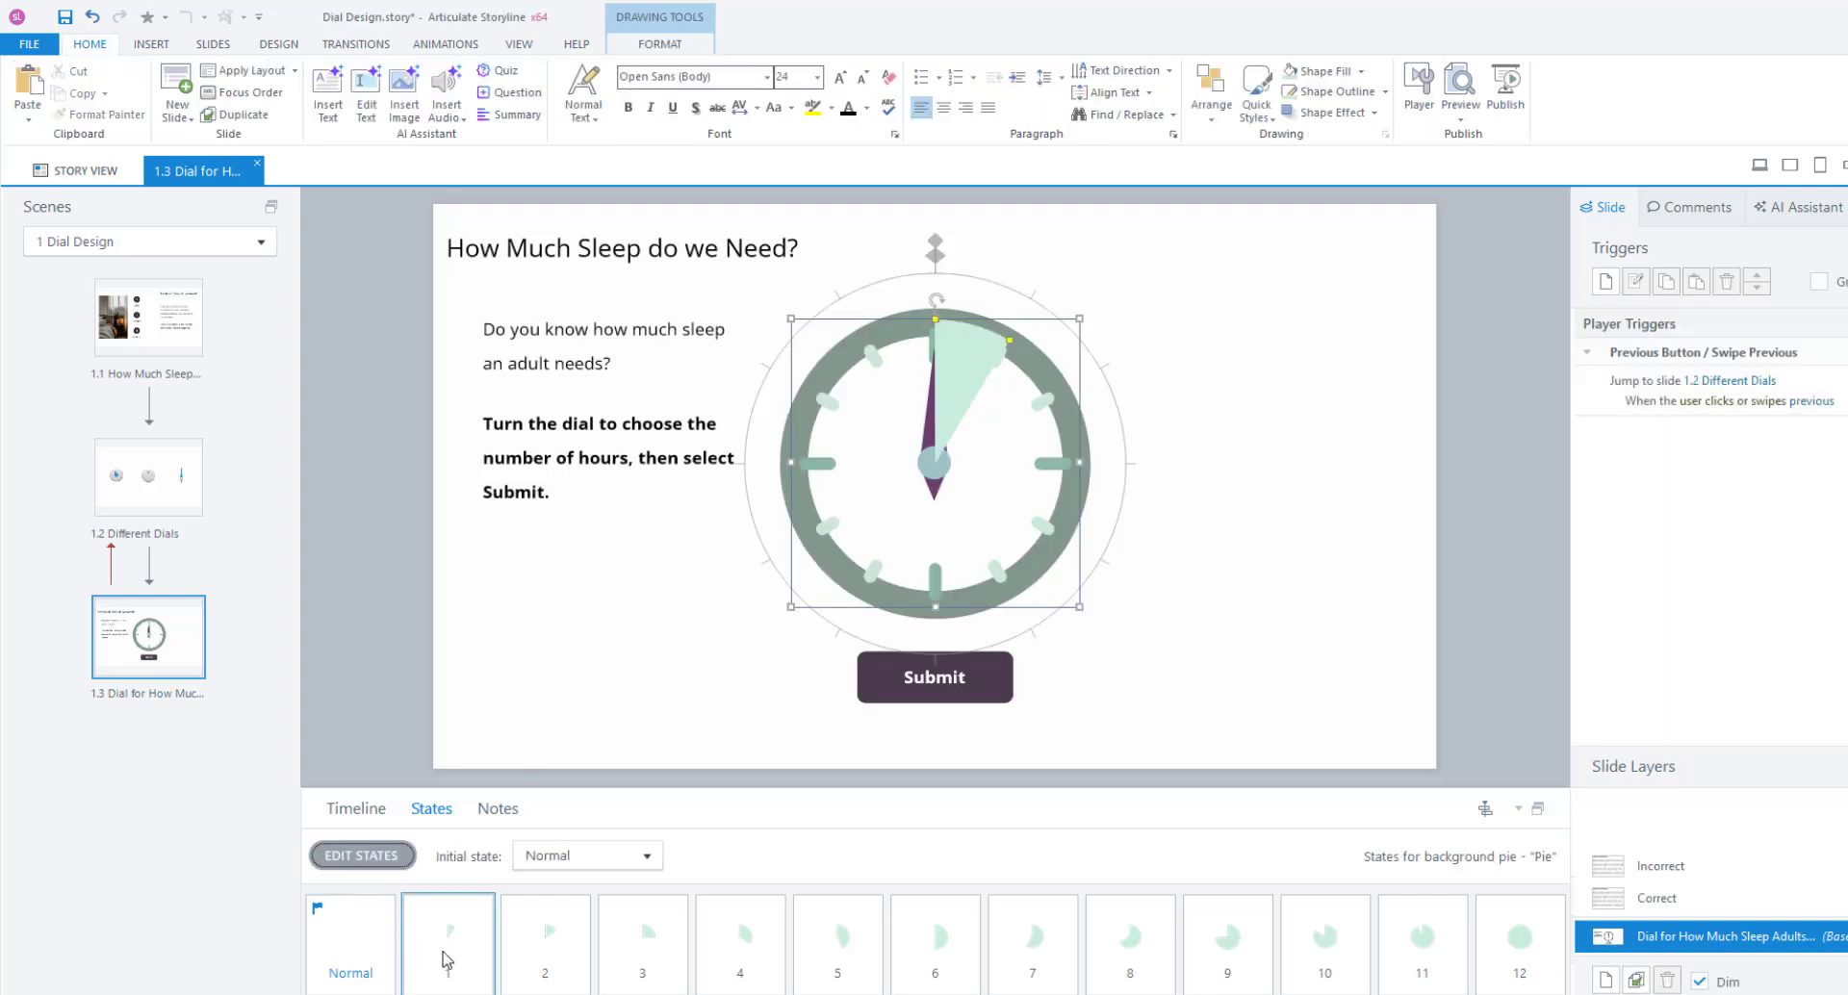
click(554, 954)
click(621, 953)
click(681, 955)
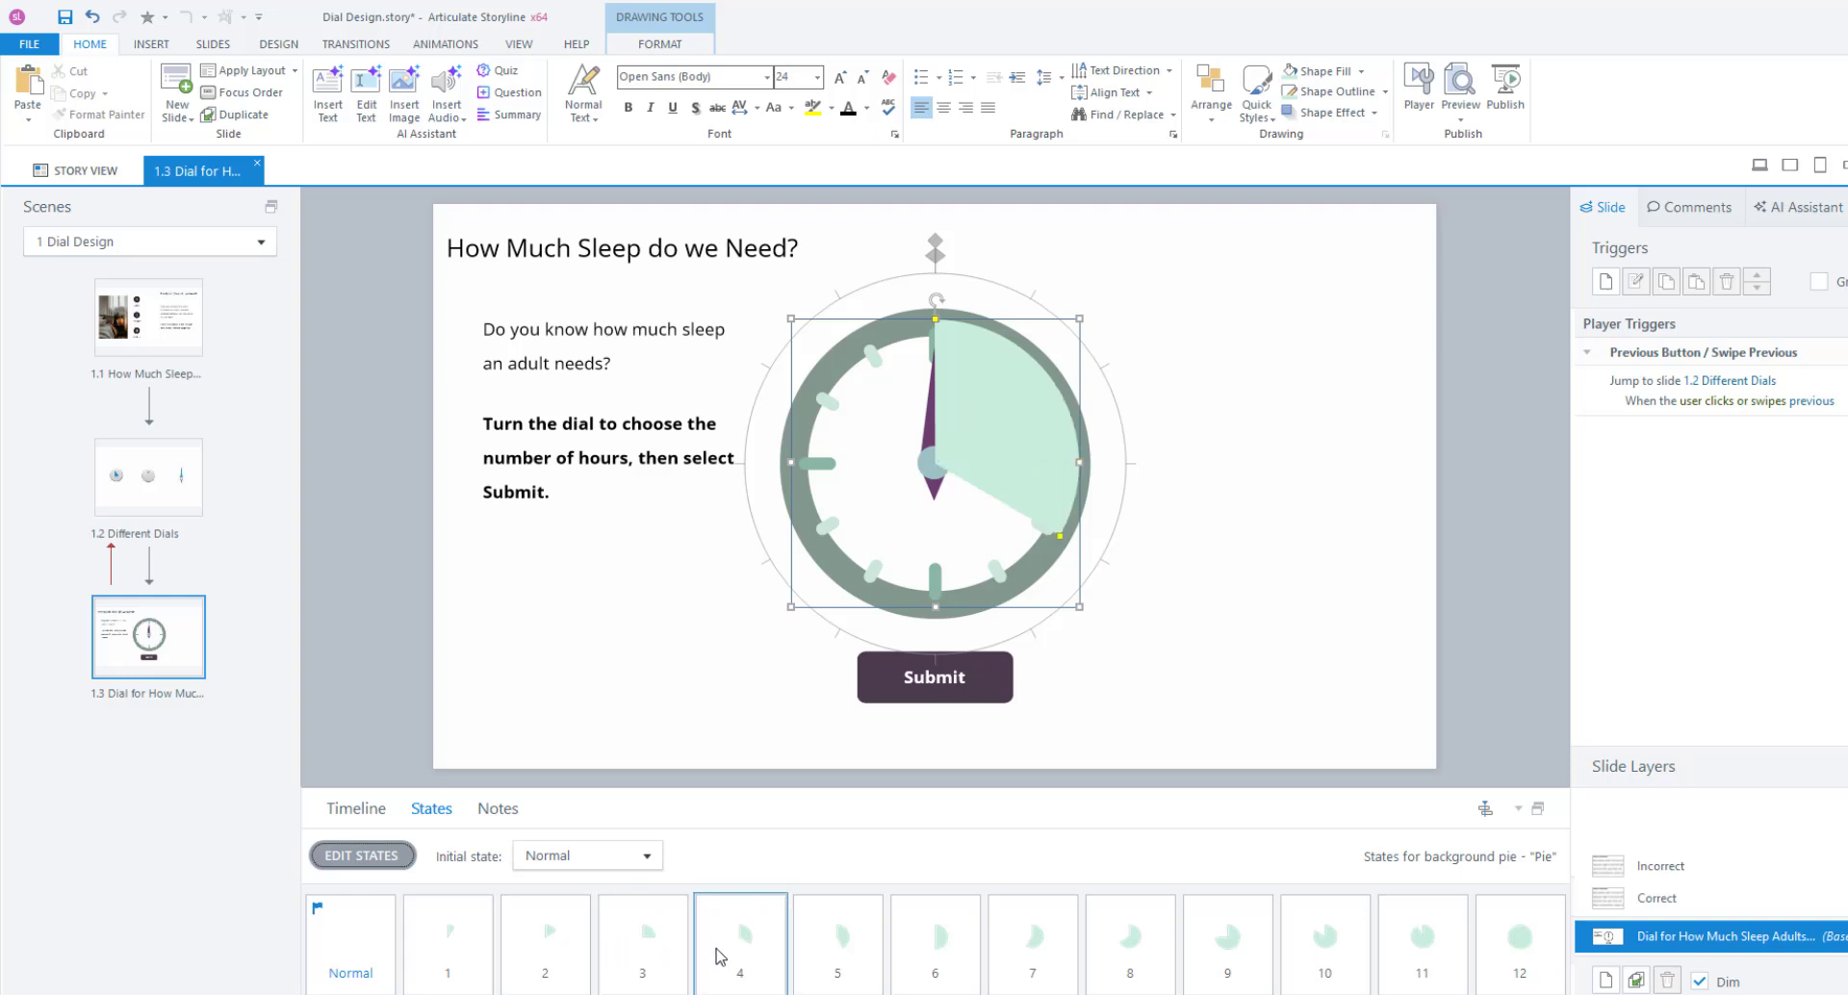
click(850, 955)
click(944, 952)
click(1039, 953)
click(1145, 953)
click(1237, 953)
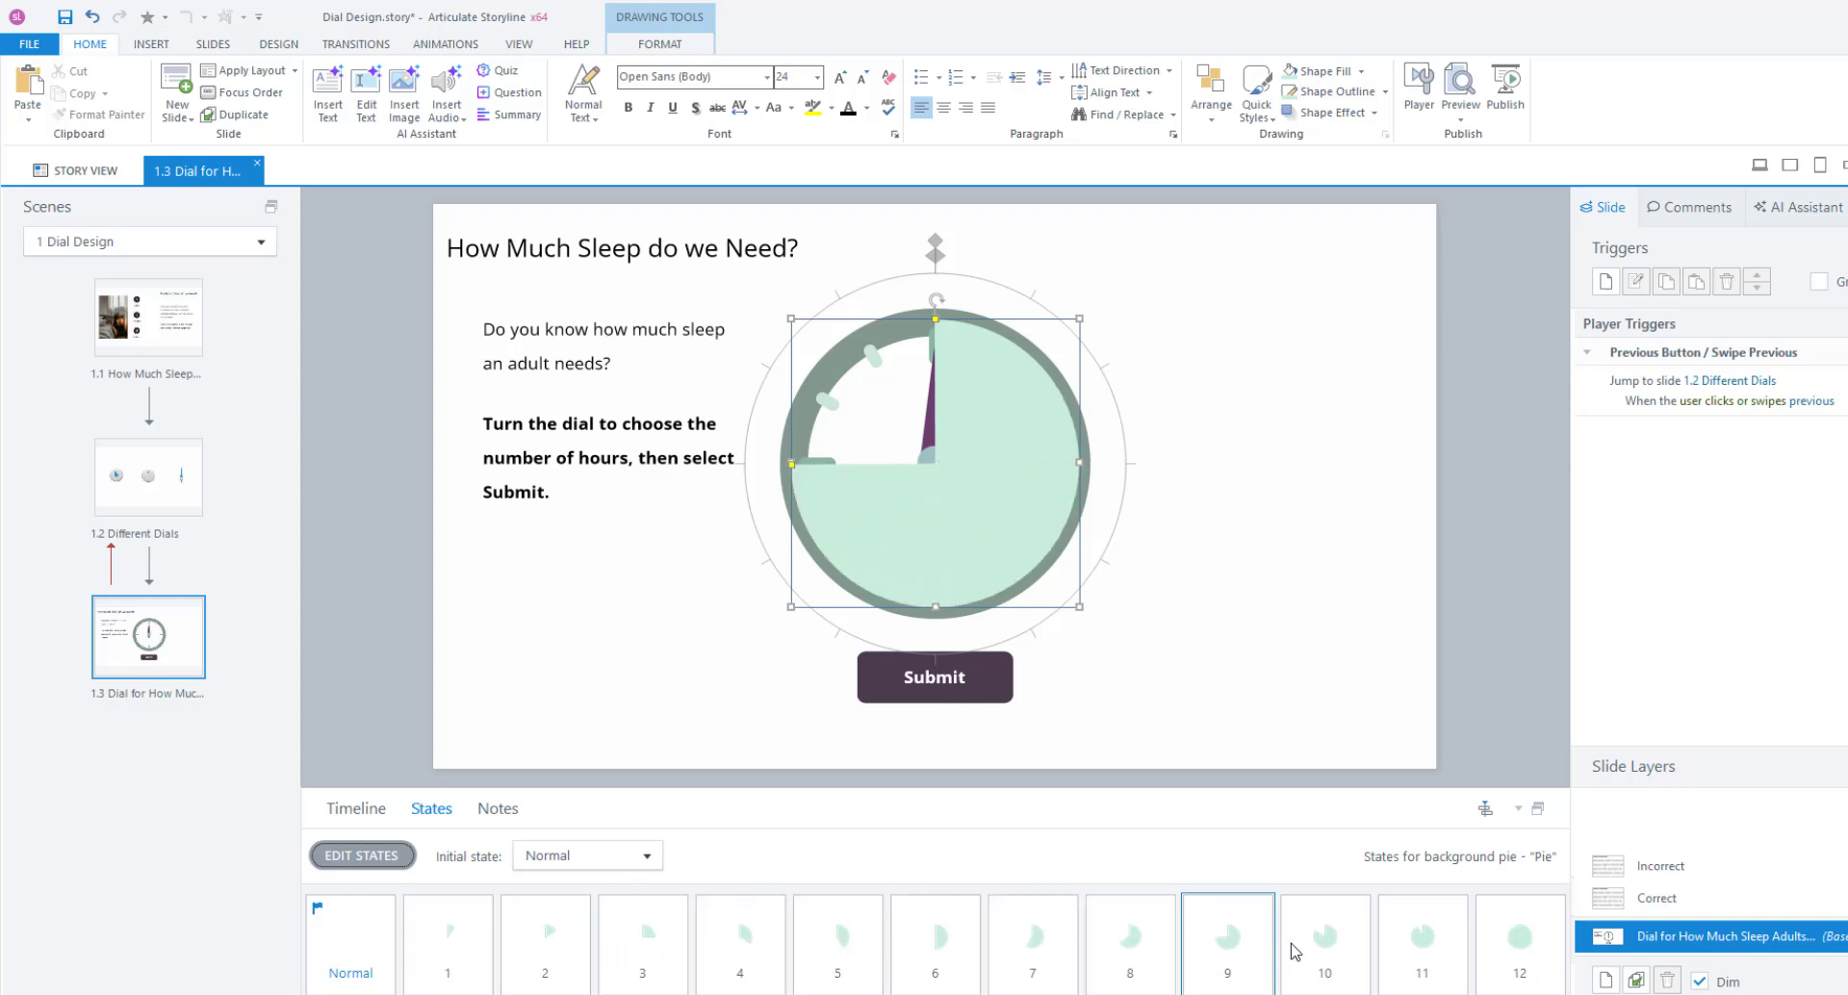
click(1333, 953)
click(1429, 953)
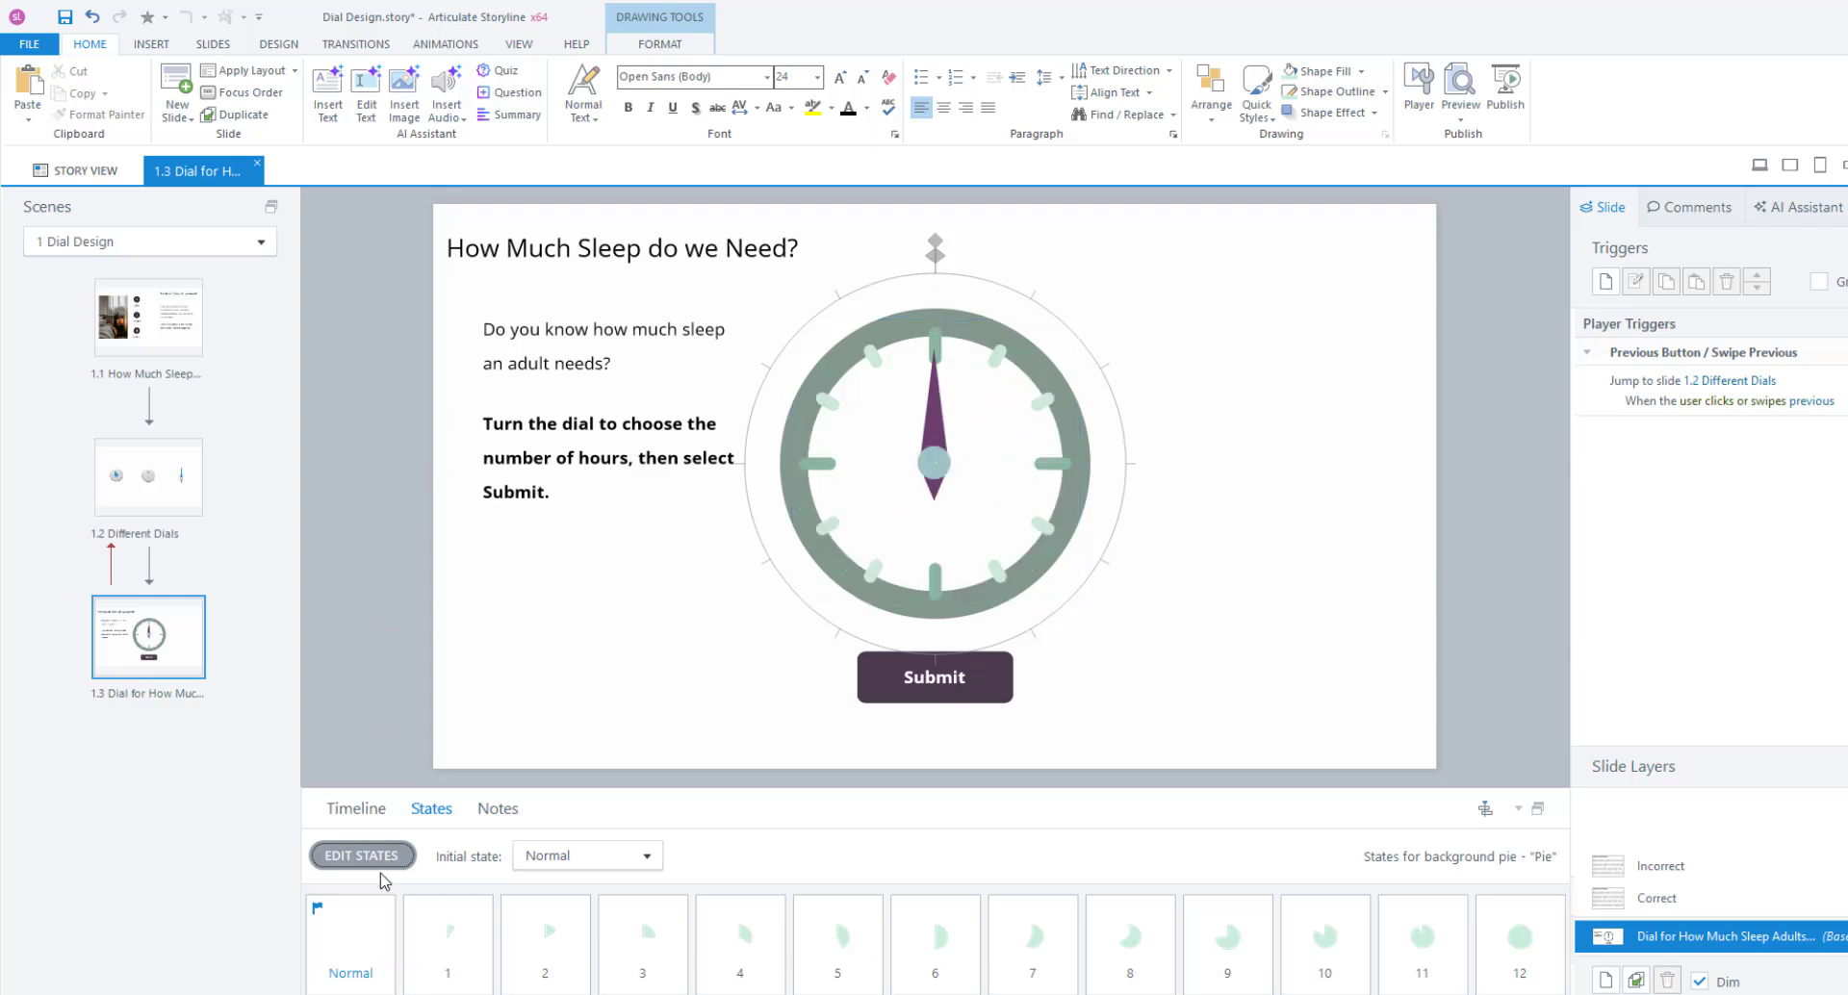
Send the background pie to the back from the timeline.
click(346, 824)
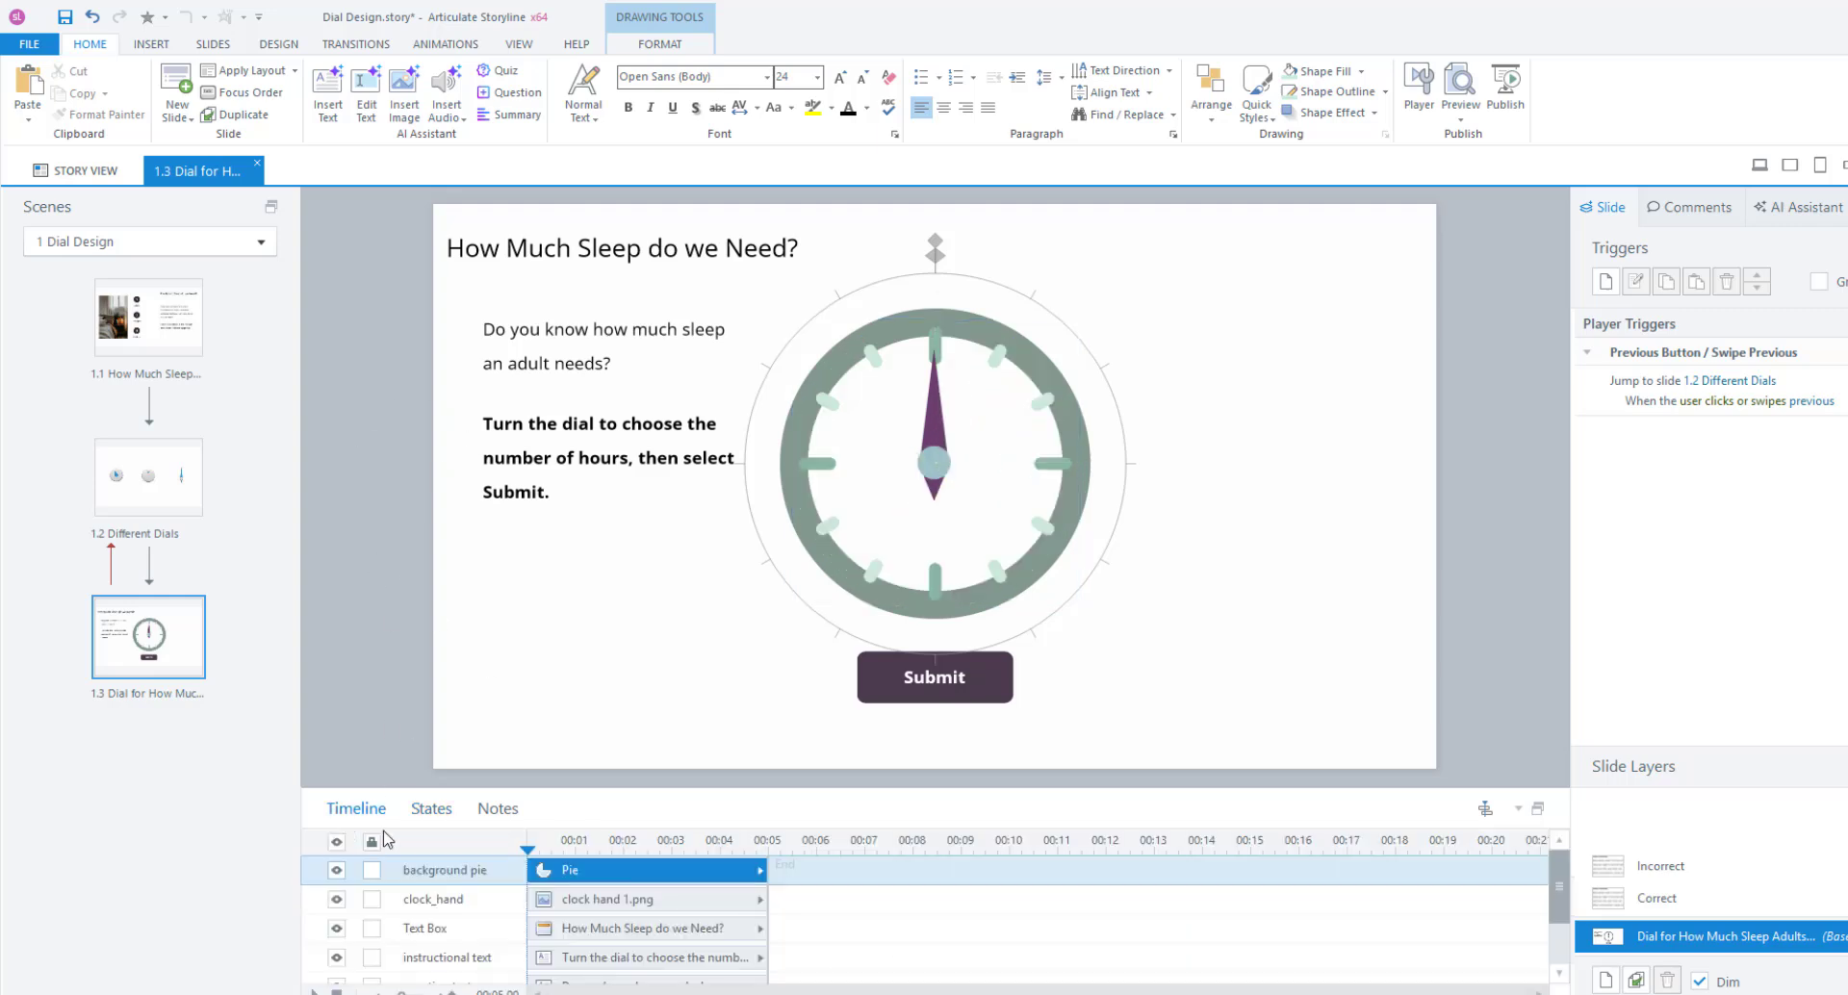
right_click(609, 872)
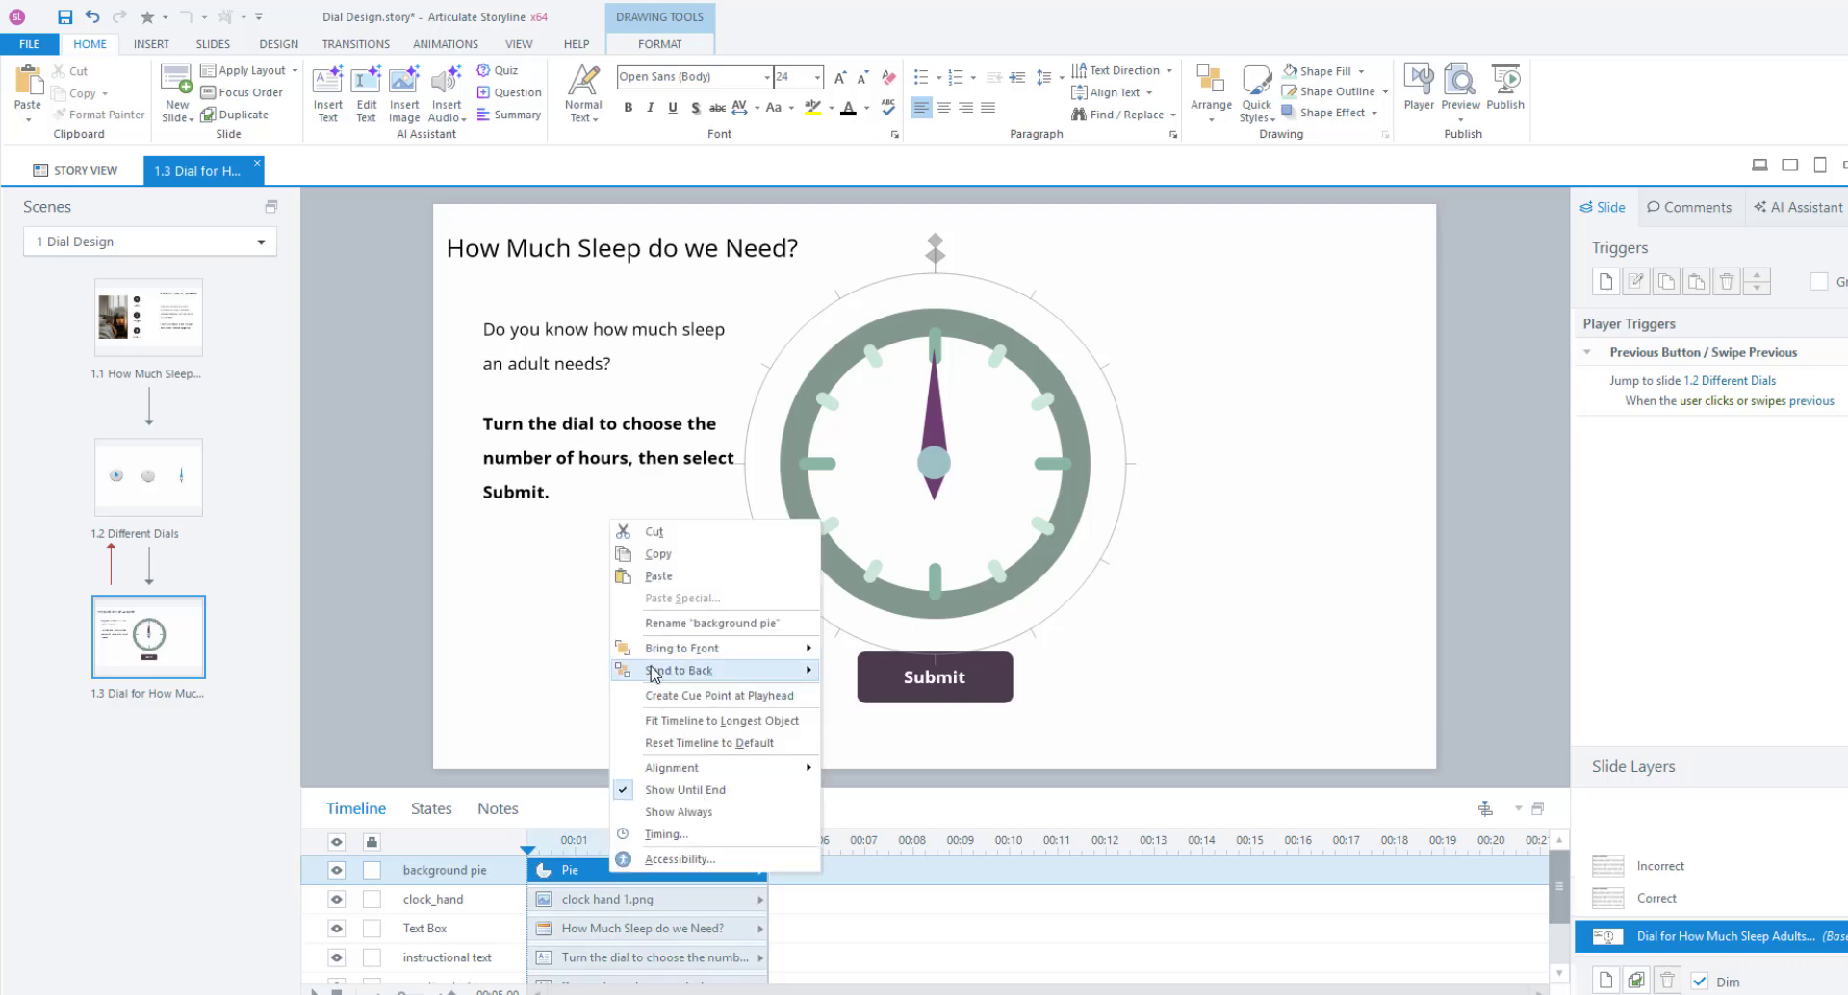
mouse_move(651, 672)
click(885, 671)
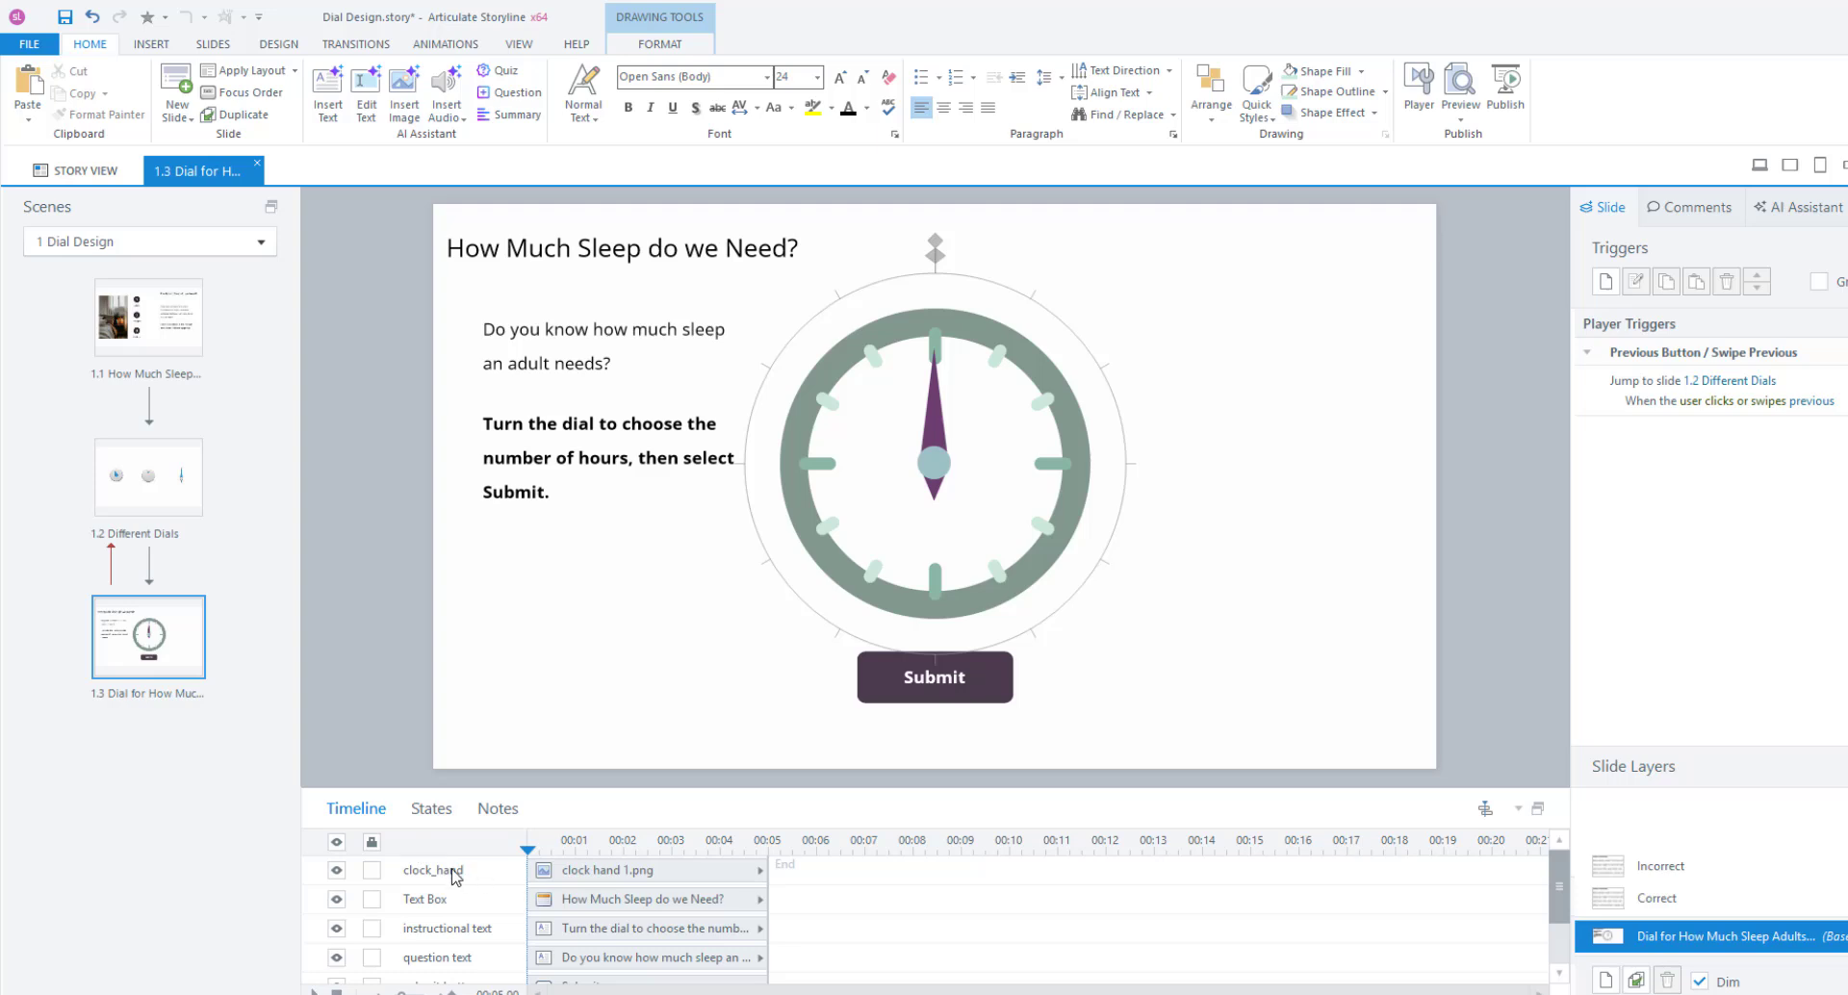
Check the clock hand's states, then select the background pie and show its states.
click(563, 871)
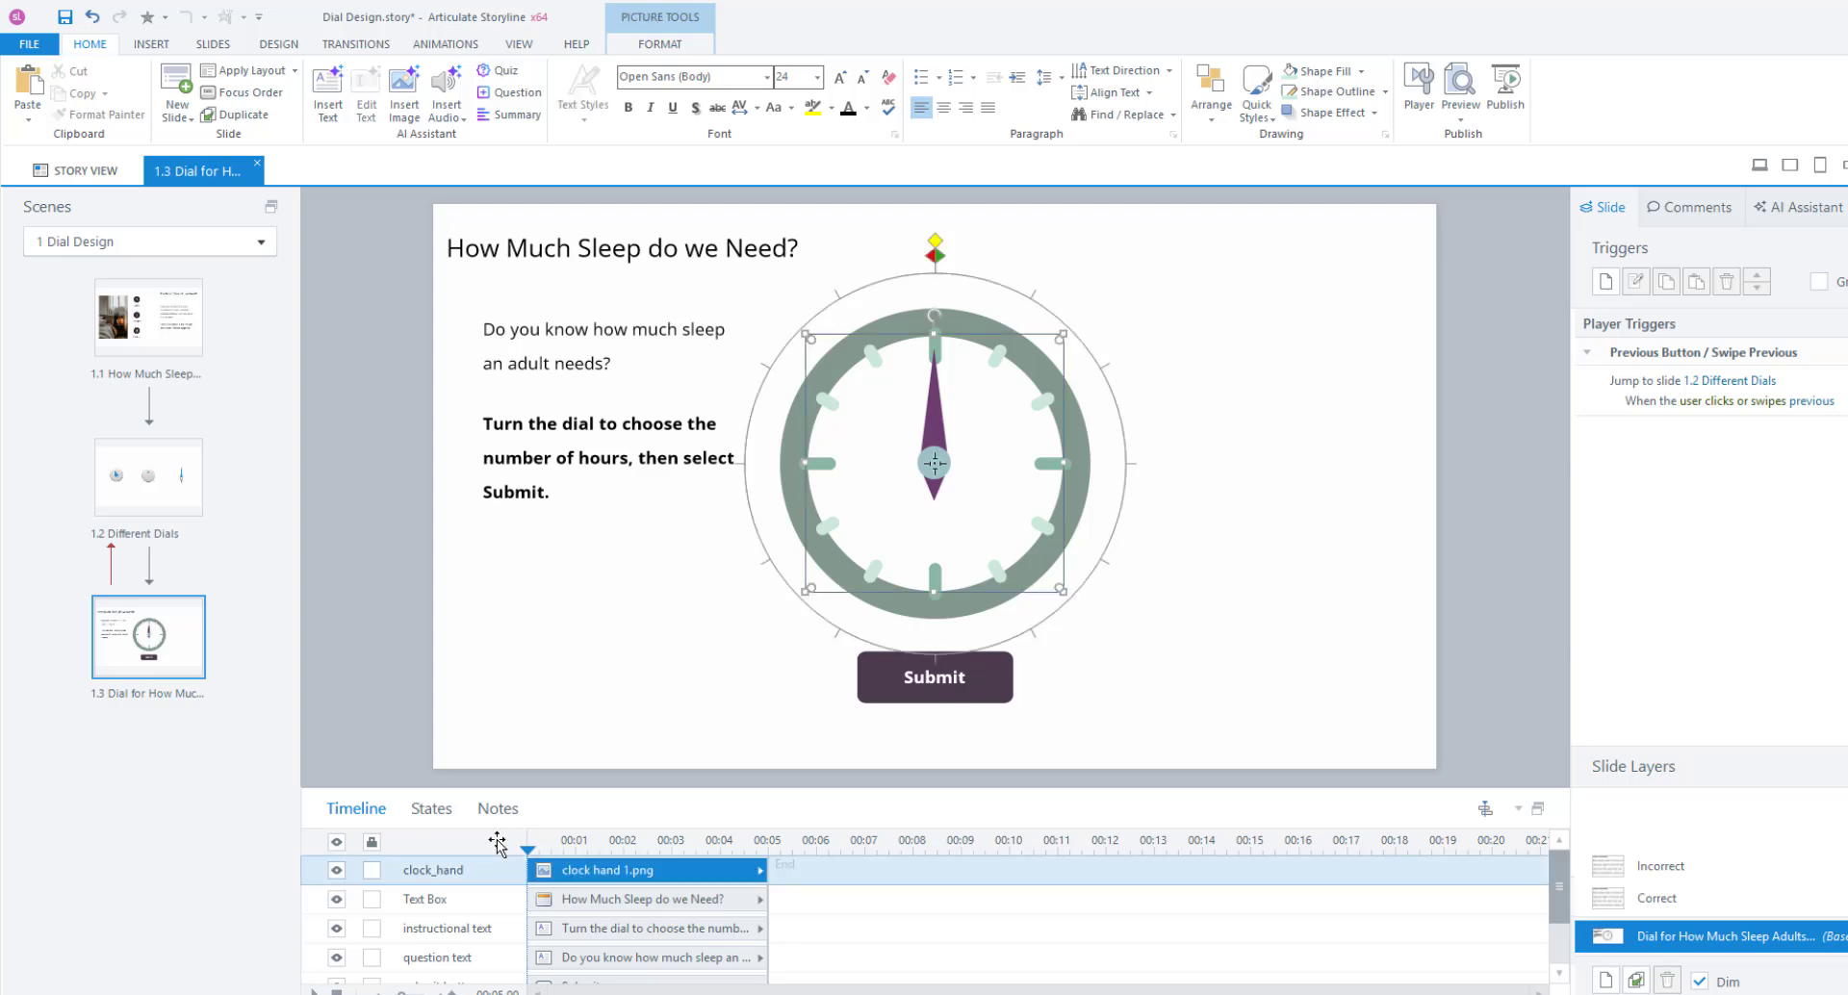
click(431, 810)
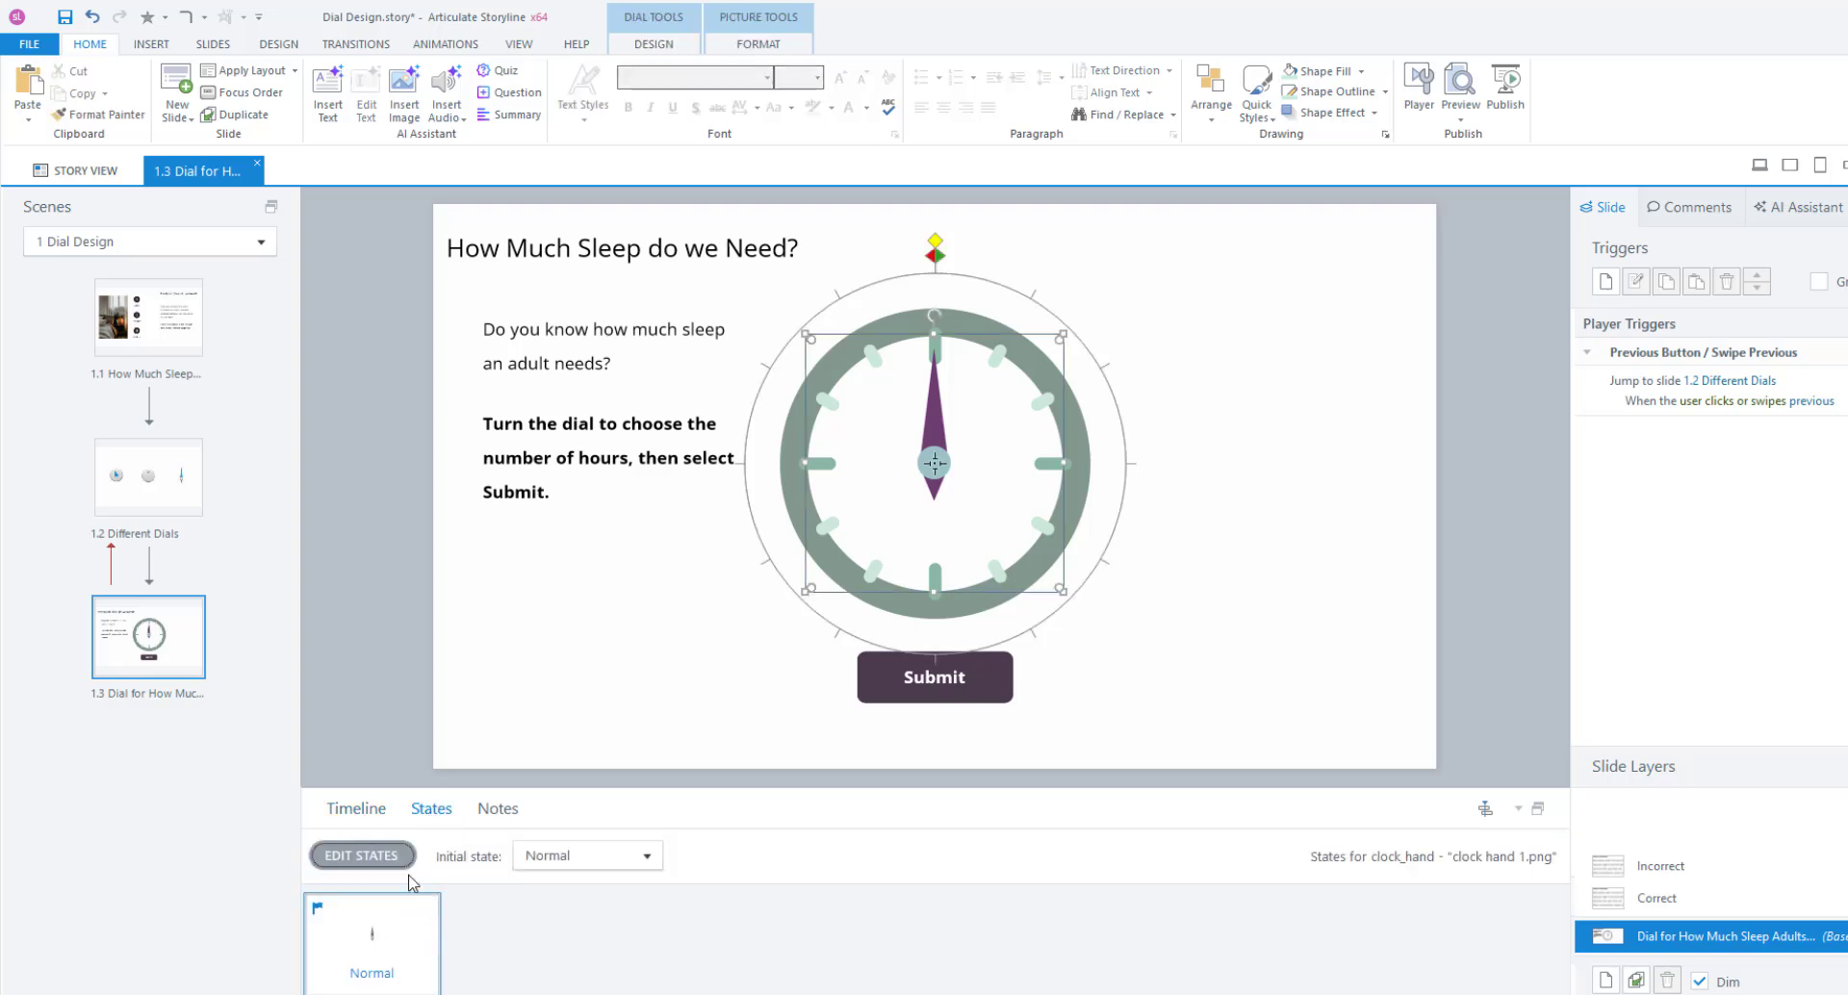
click(347, 813)
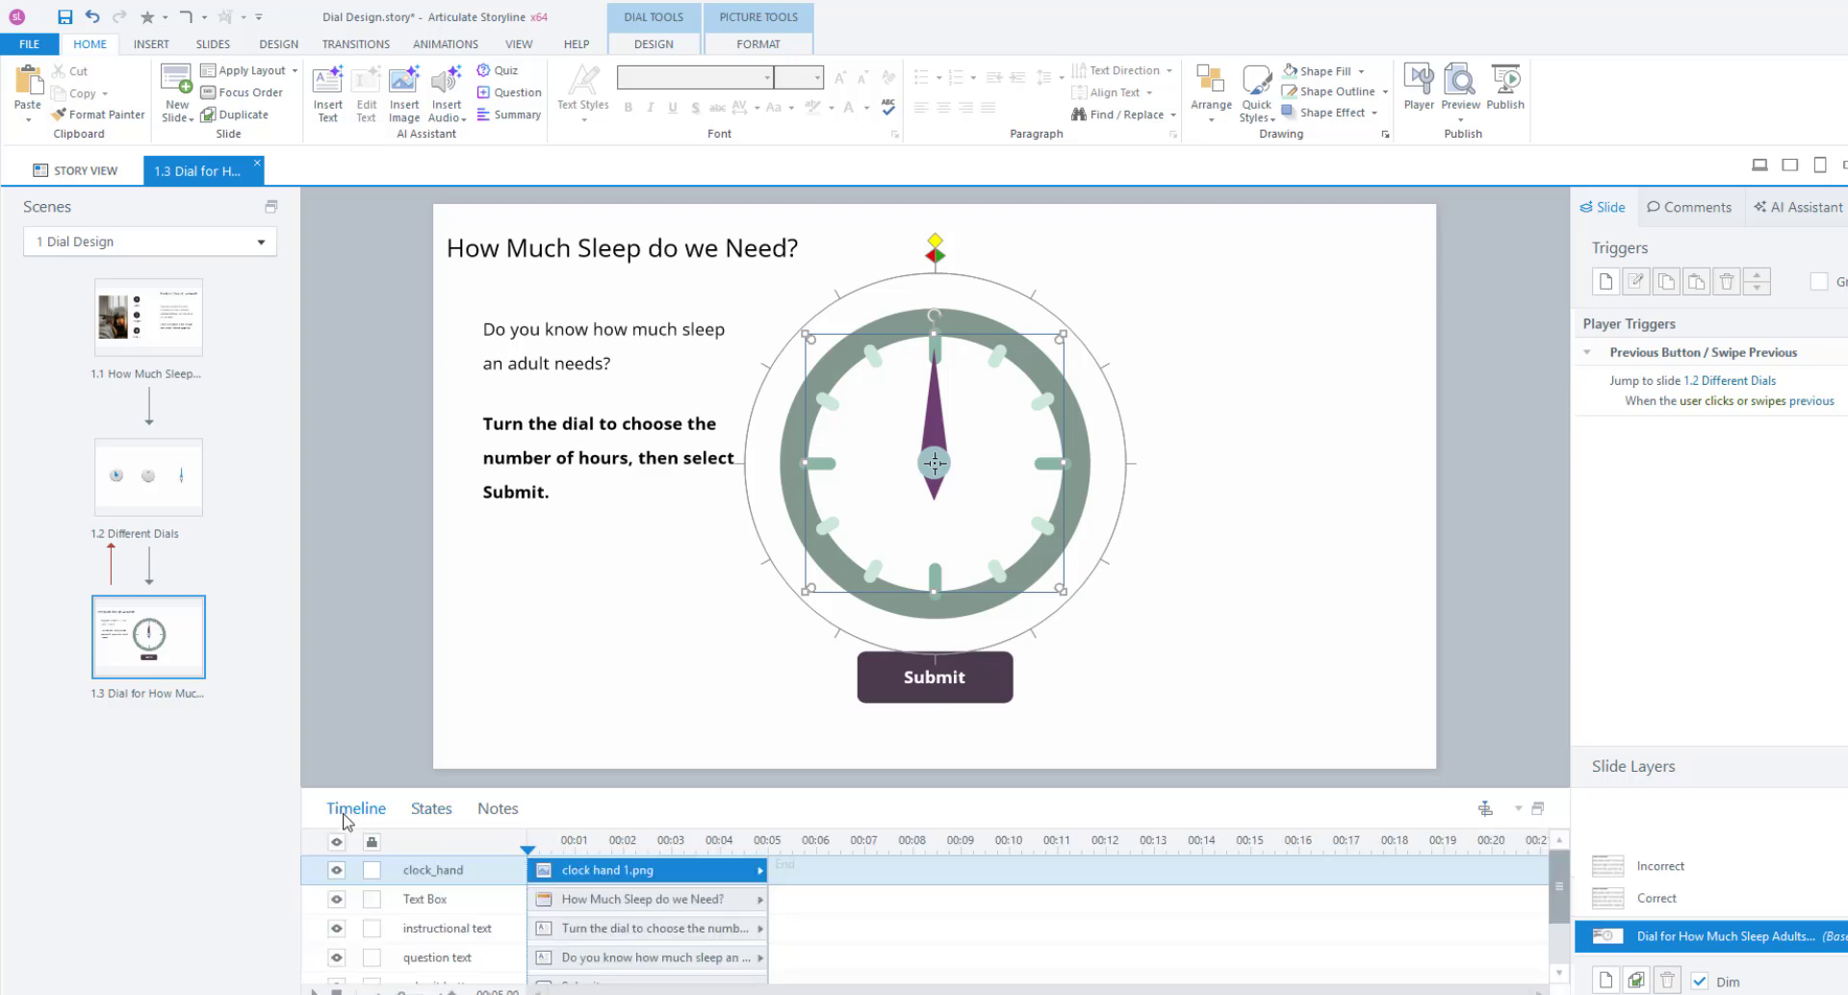
scroll(462, 962, down, 3)
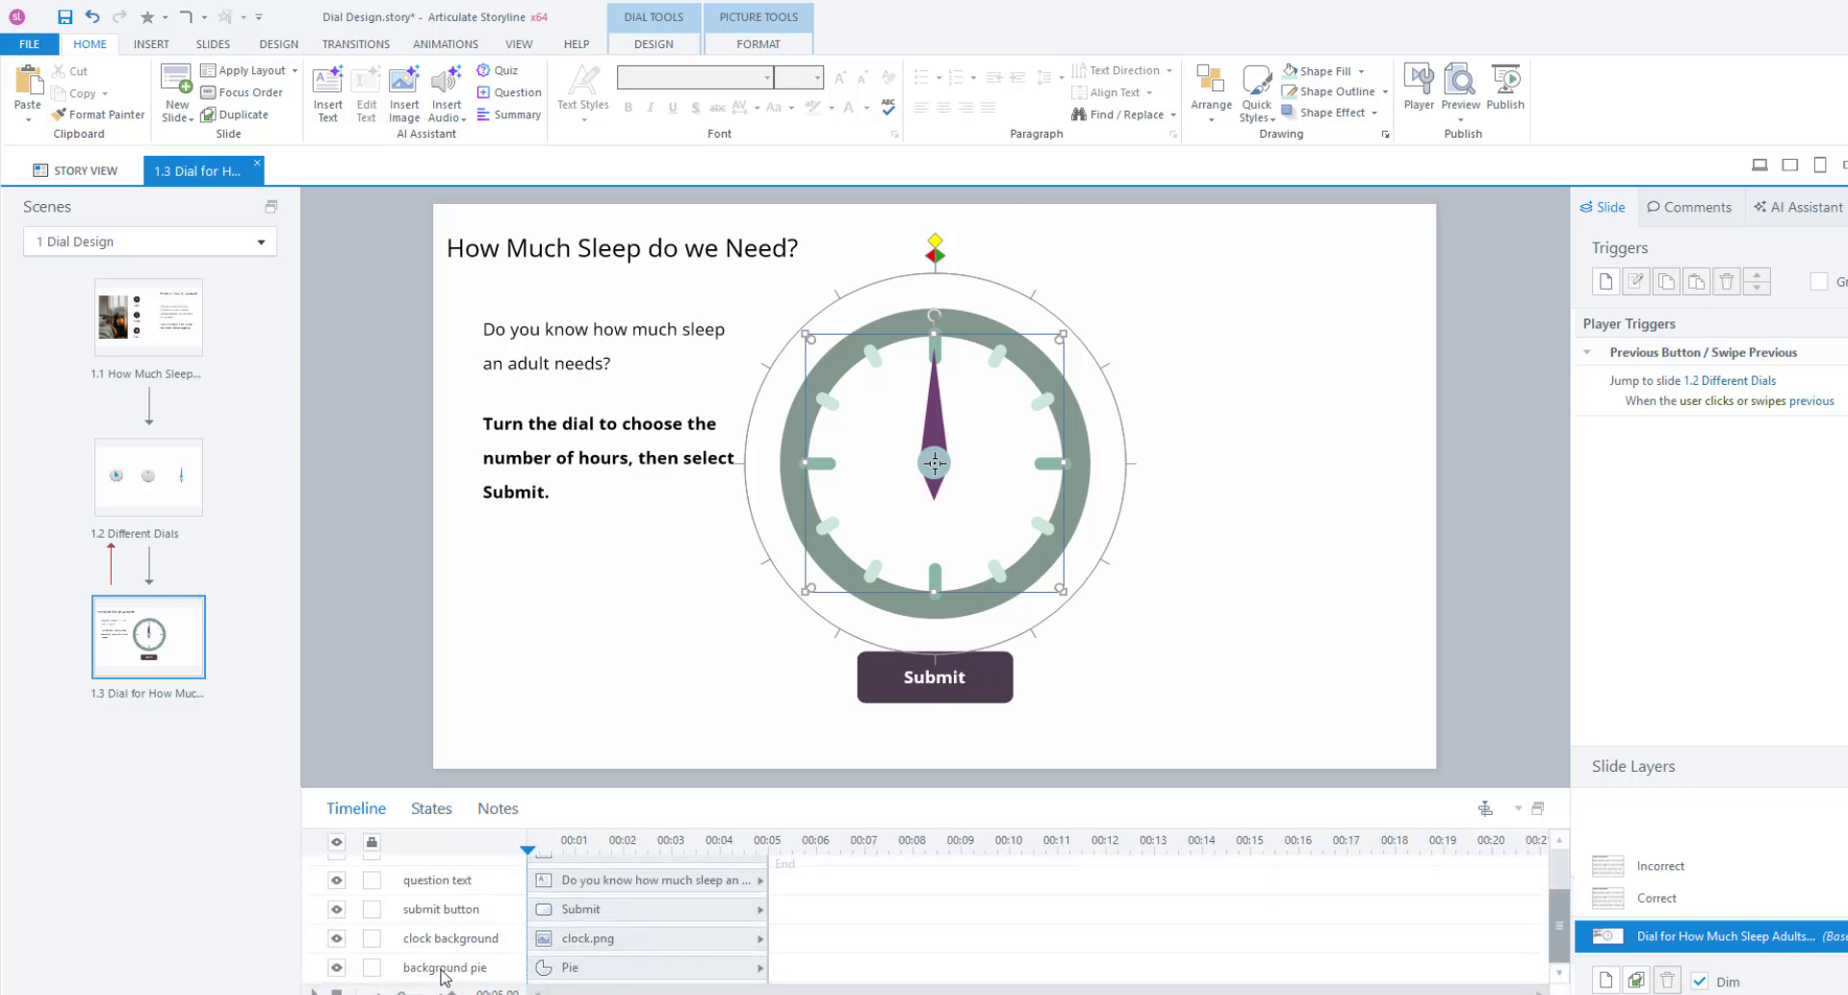
click(442, 968)
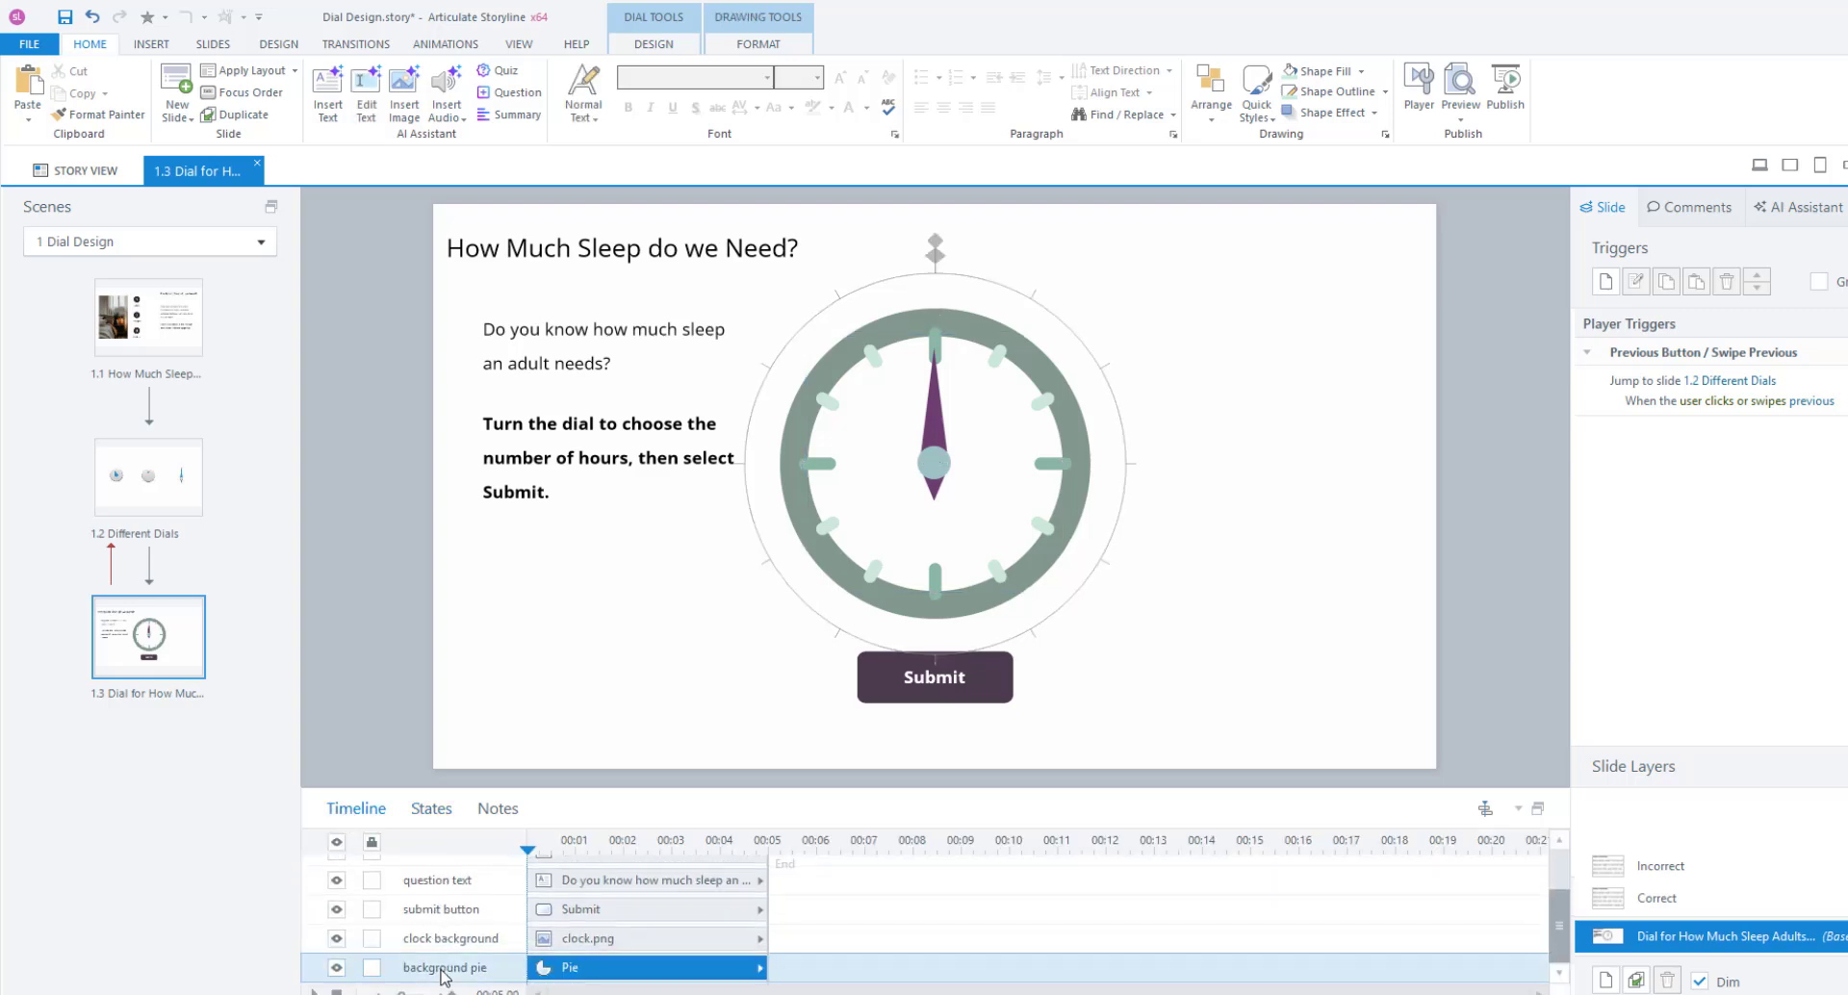
click(431, 808)
Step through the background pie's states 1 to 12 to confirm the fill, then deselect it.
click(460, 939)
click(577, 957)
click(608, 968)
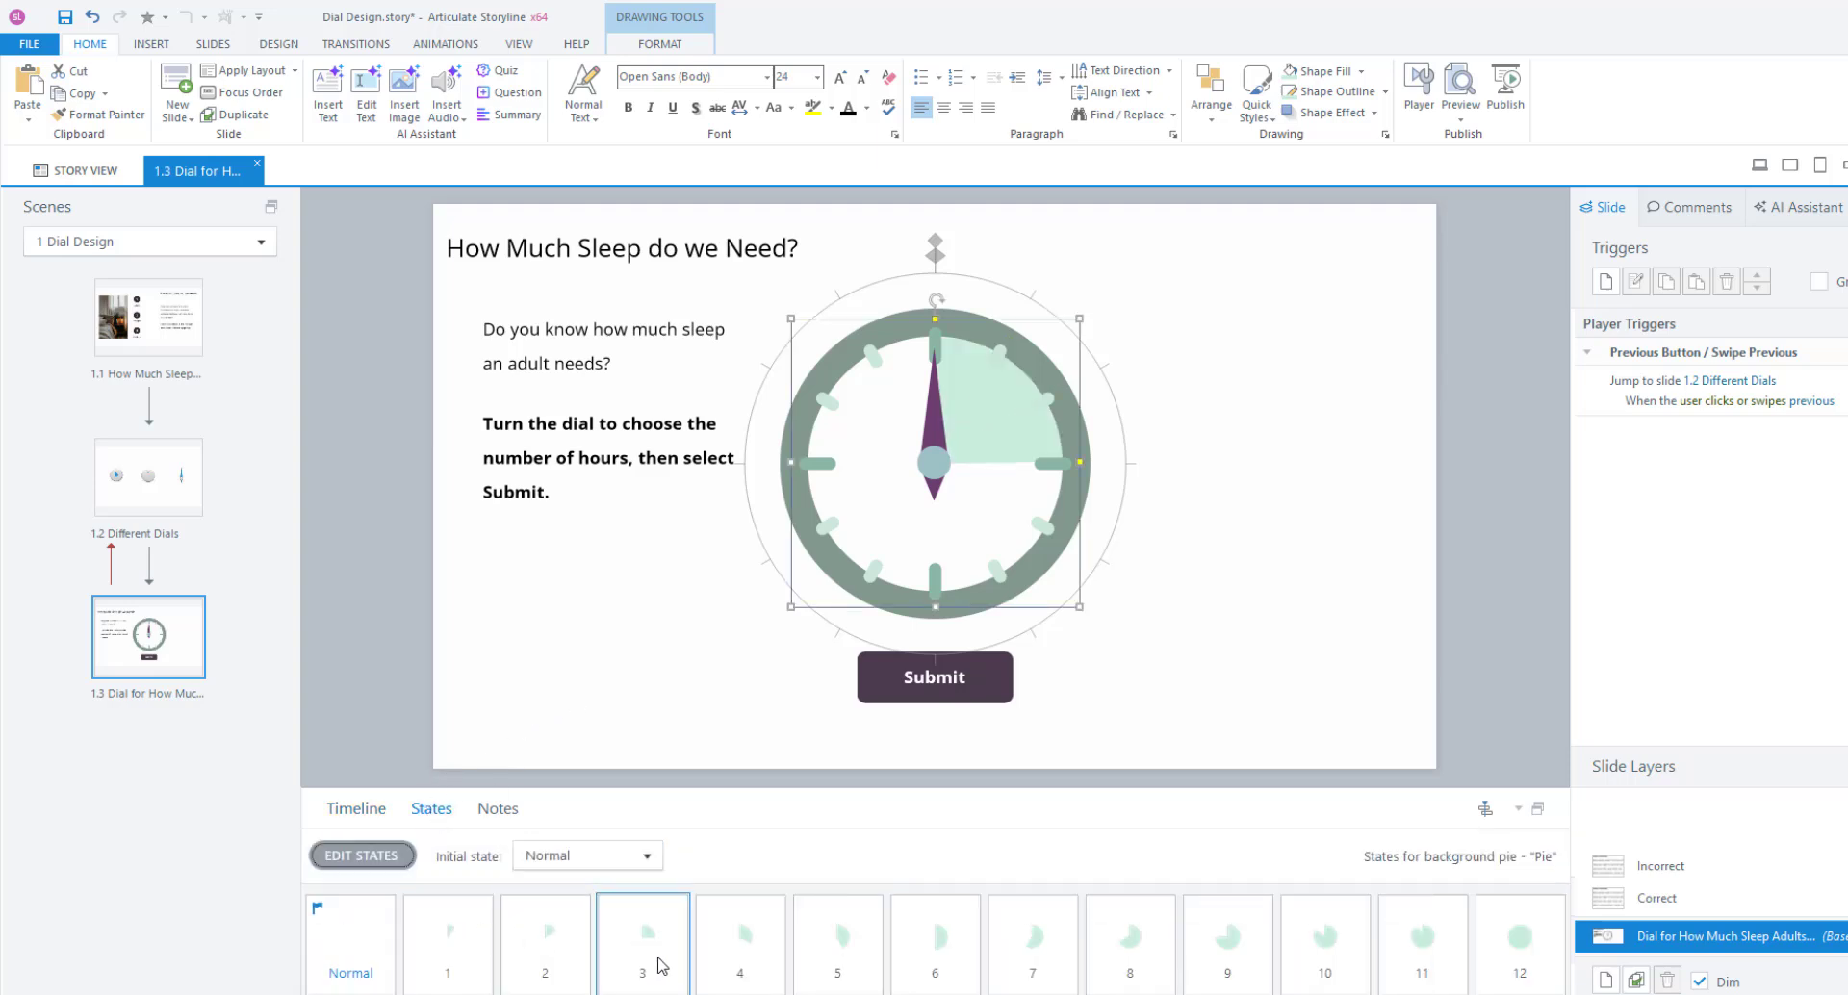
click(734, 967)
click(829, 968)
click(962, 968)
click(1001, 967)
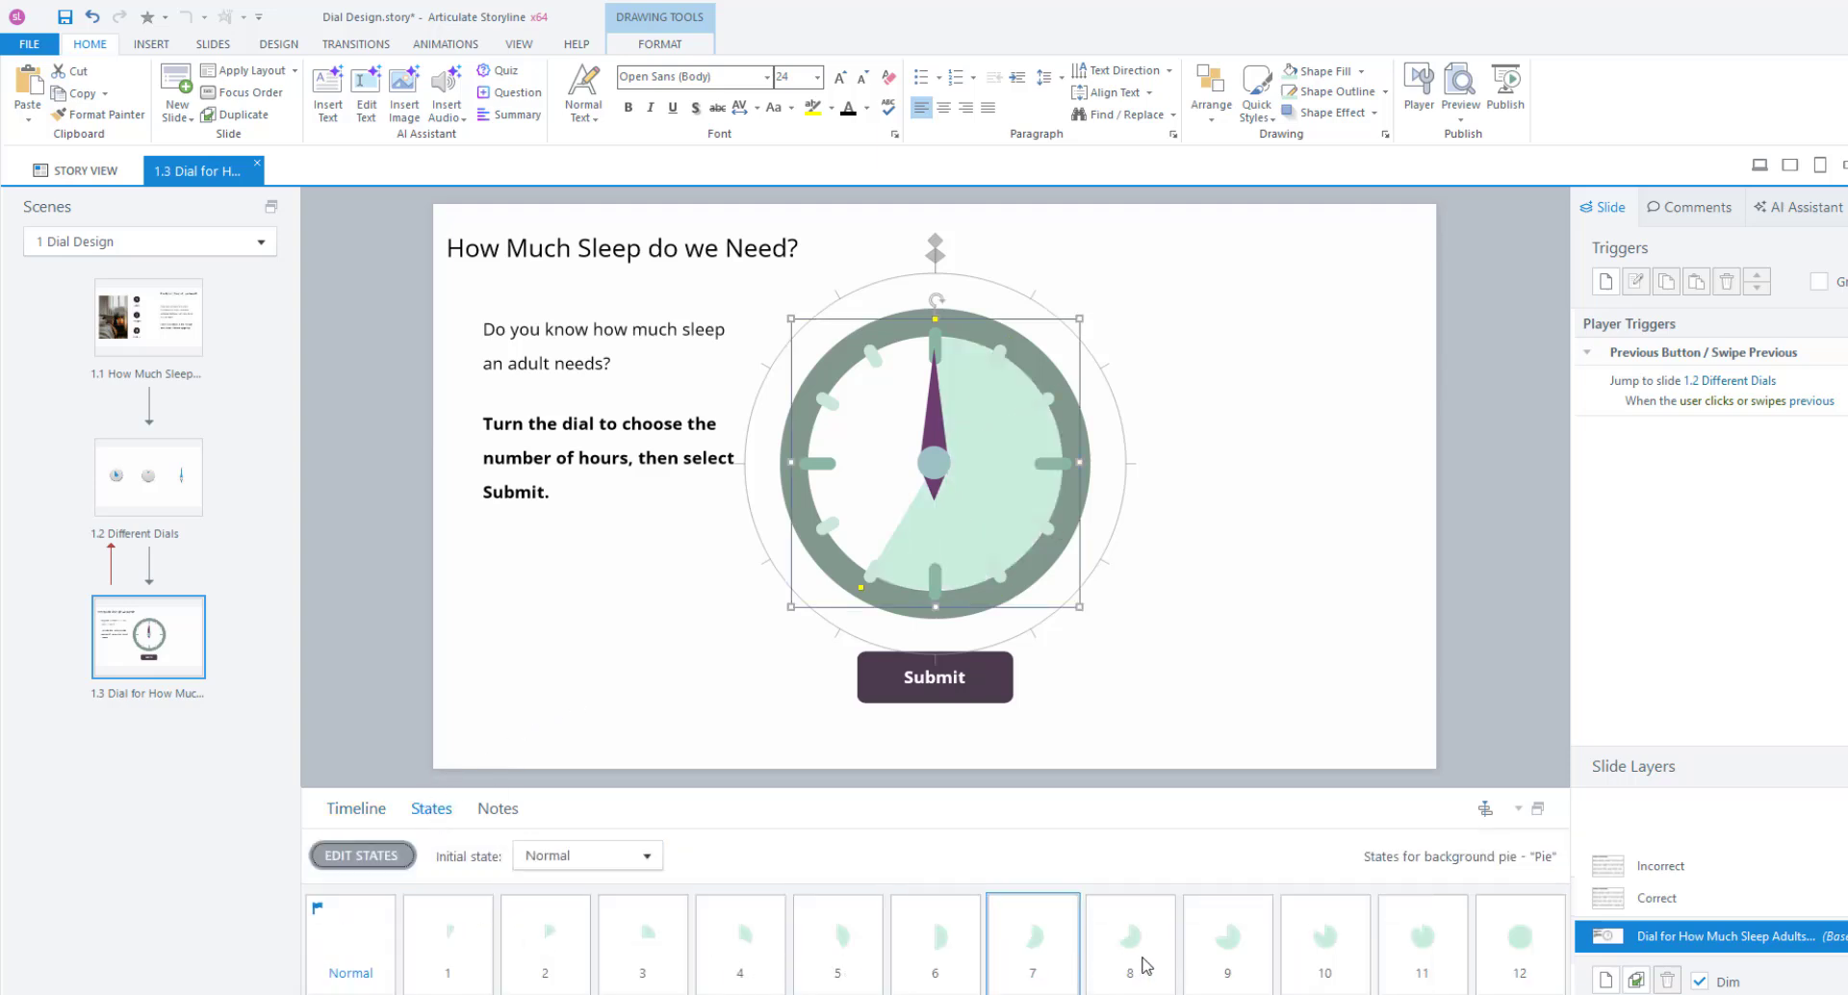
click(1126, 962)
click(1224, 962)
click(1324, 963)
click(1422, 962)
click(1522, 962)
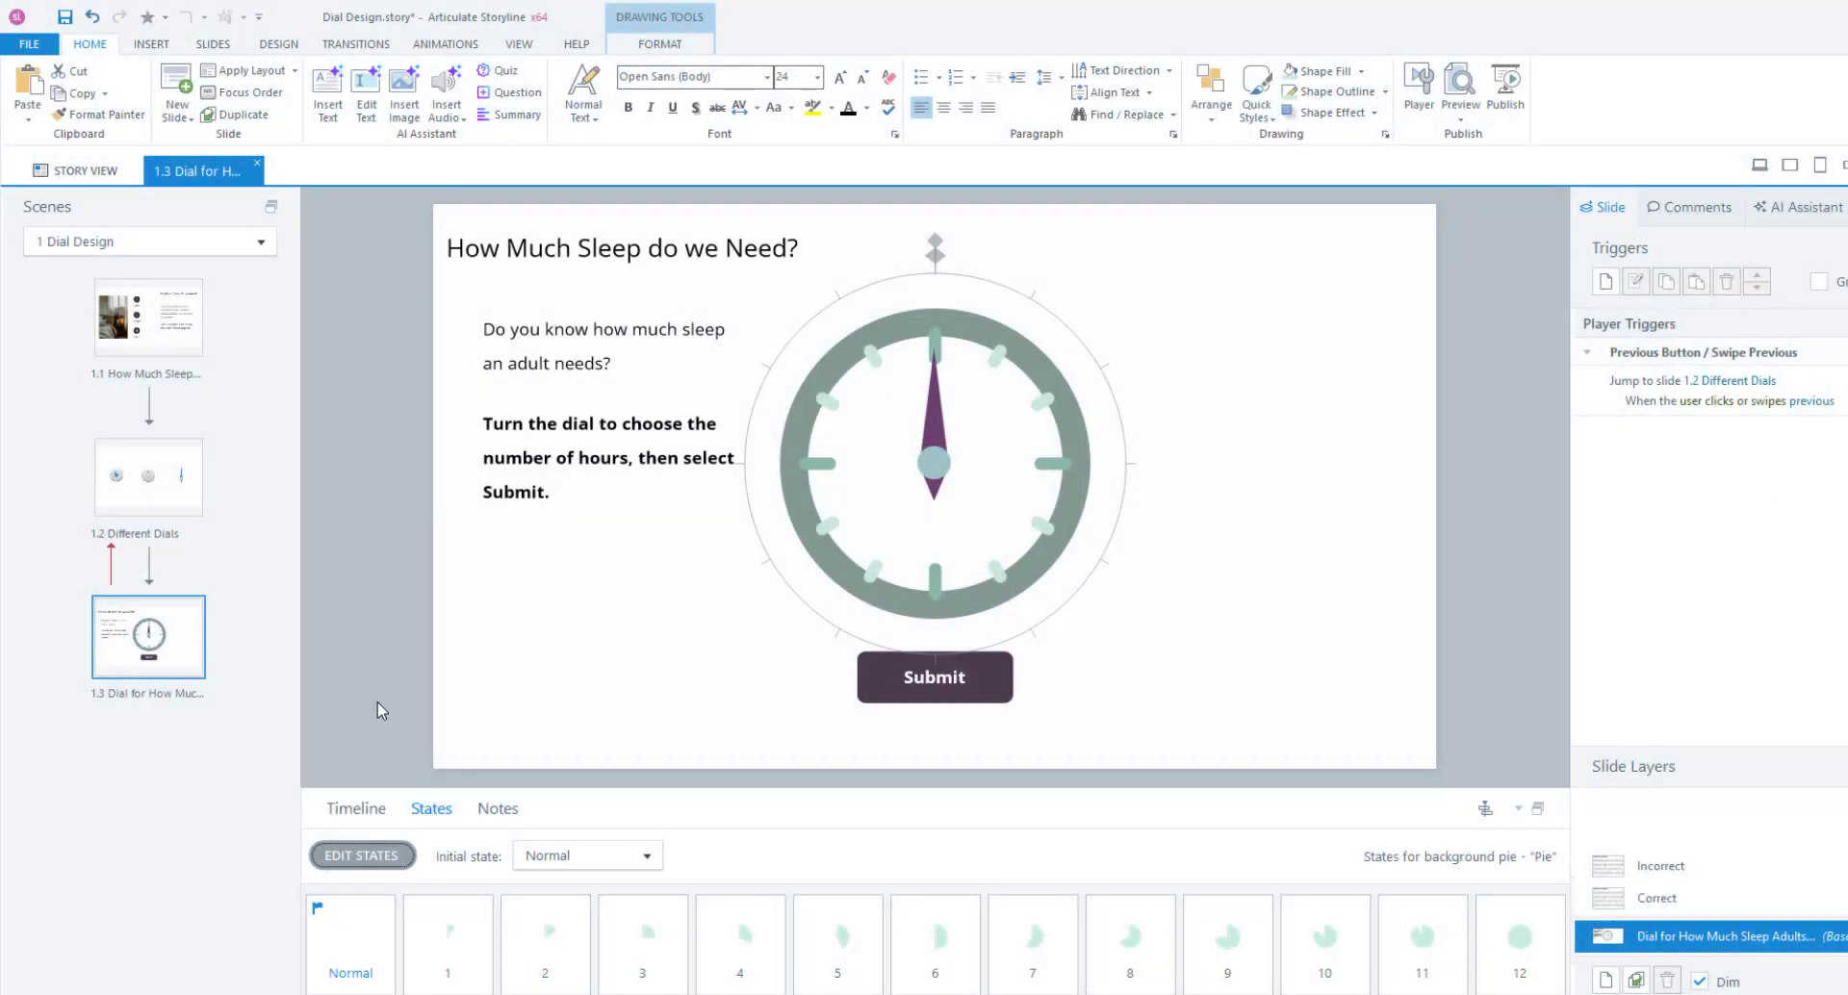
click(360, 573)
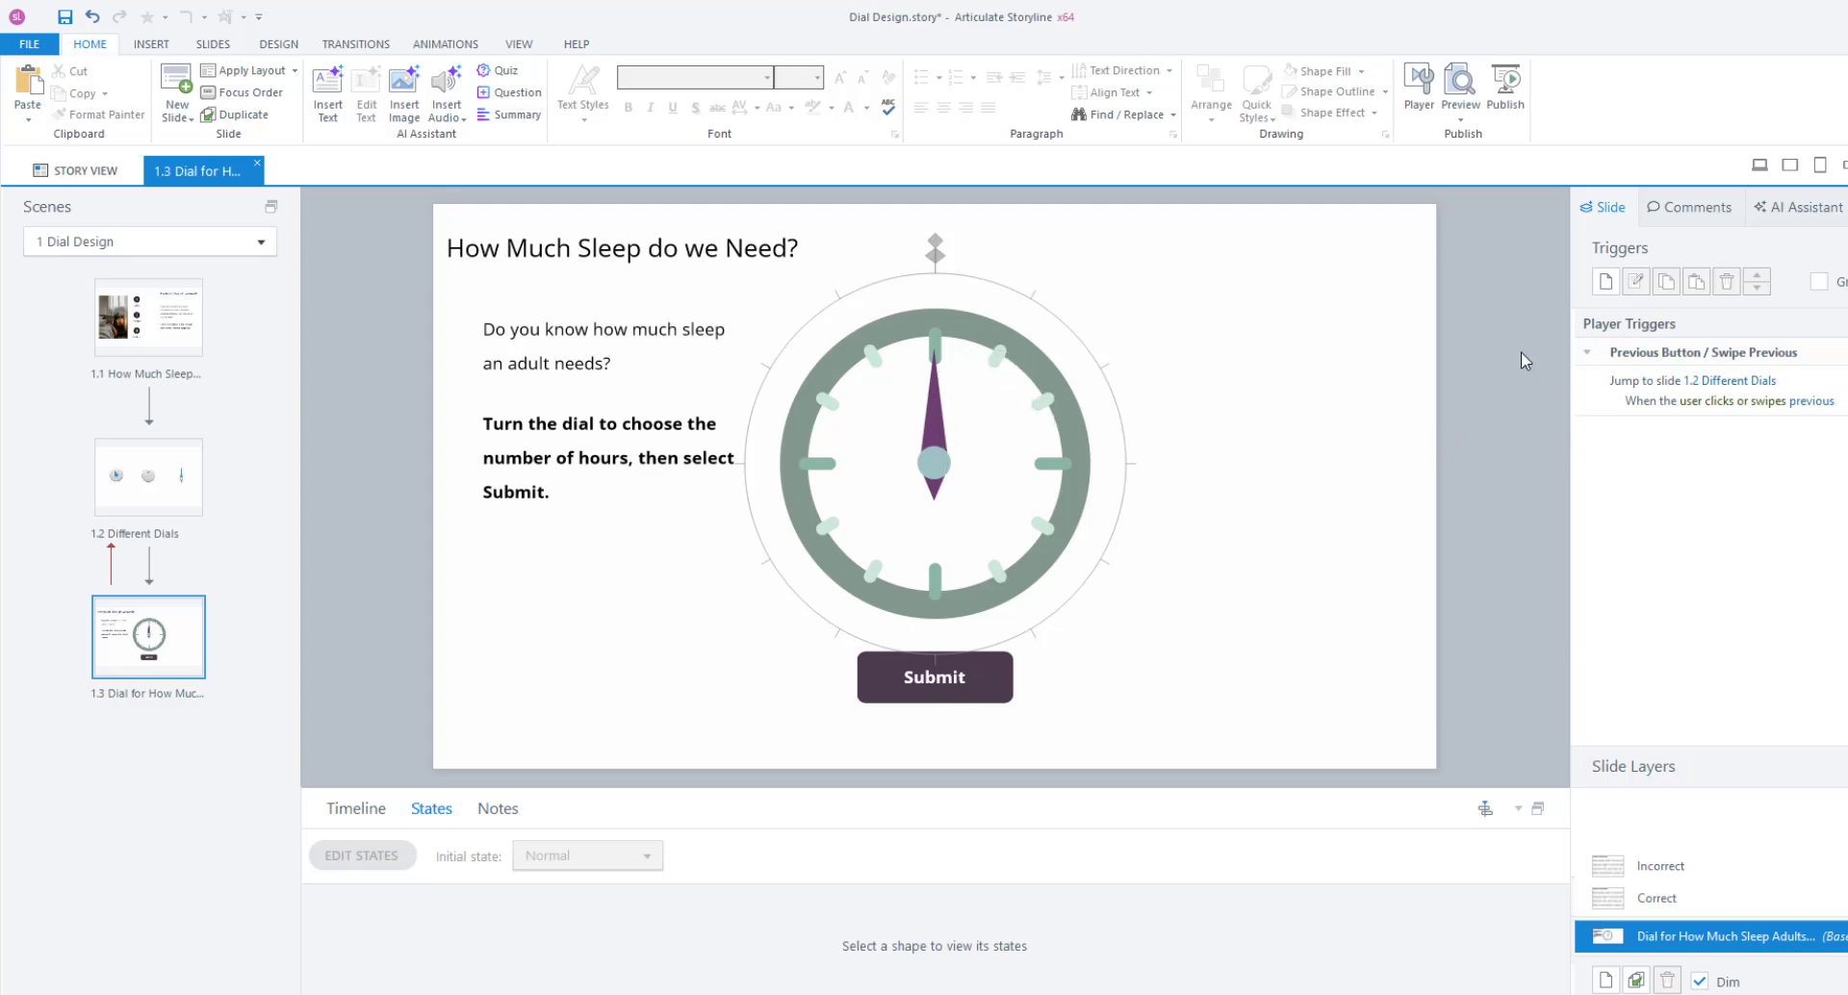
Create a trigger changing the background pie to state 1 when the clock_hand variable changes.
click(1605, 283)
drag(663, 262, 1427, 303)
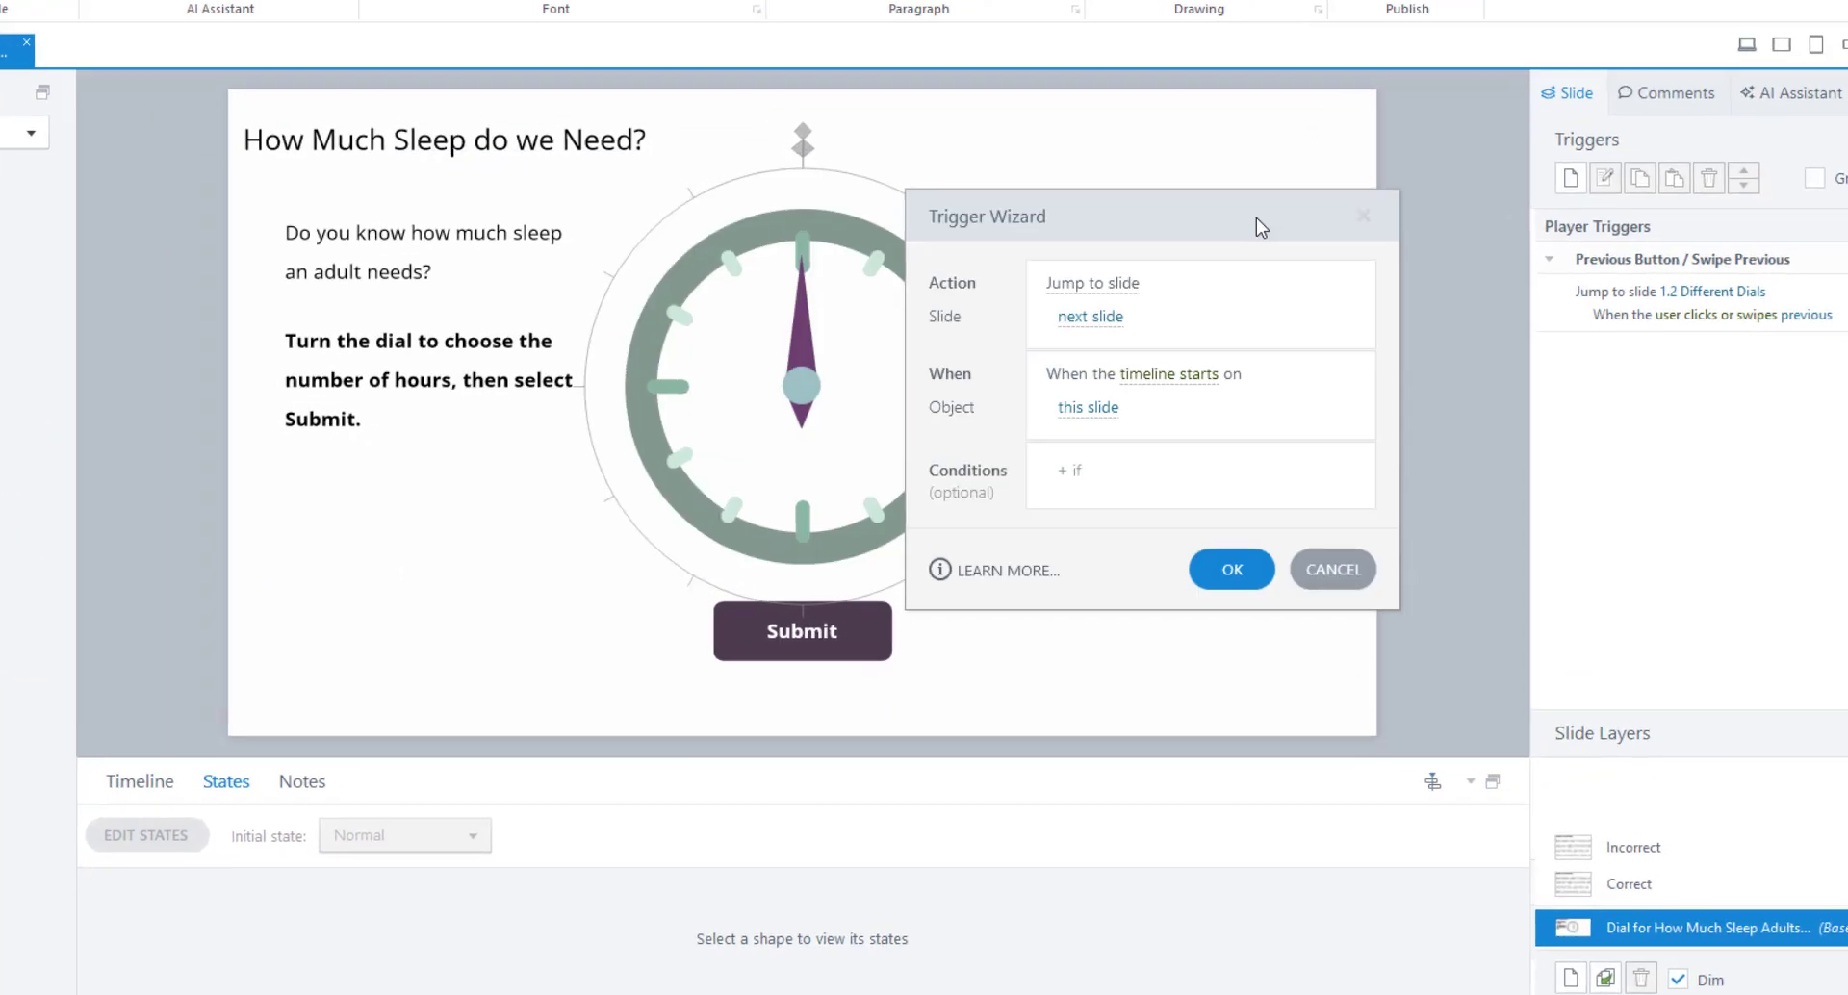
drag(1344, 169, 1348, 158)
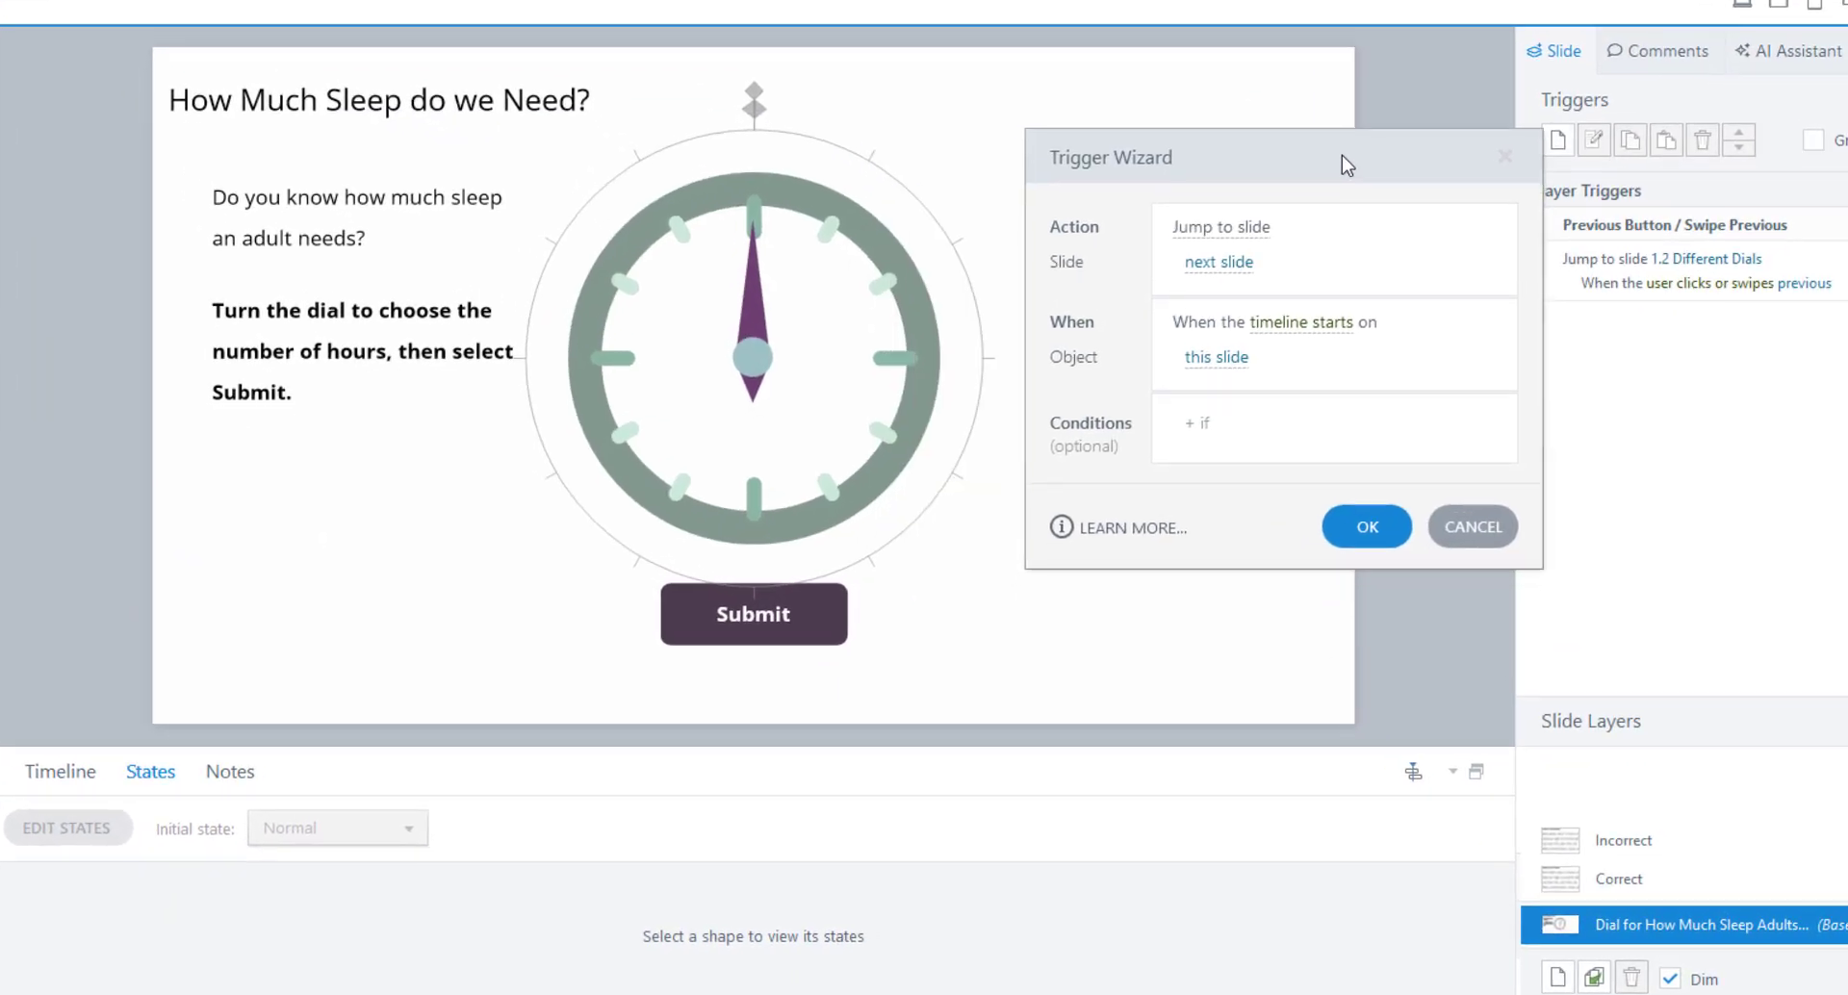
click(1216, 241)
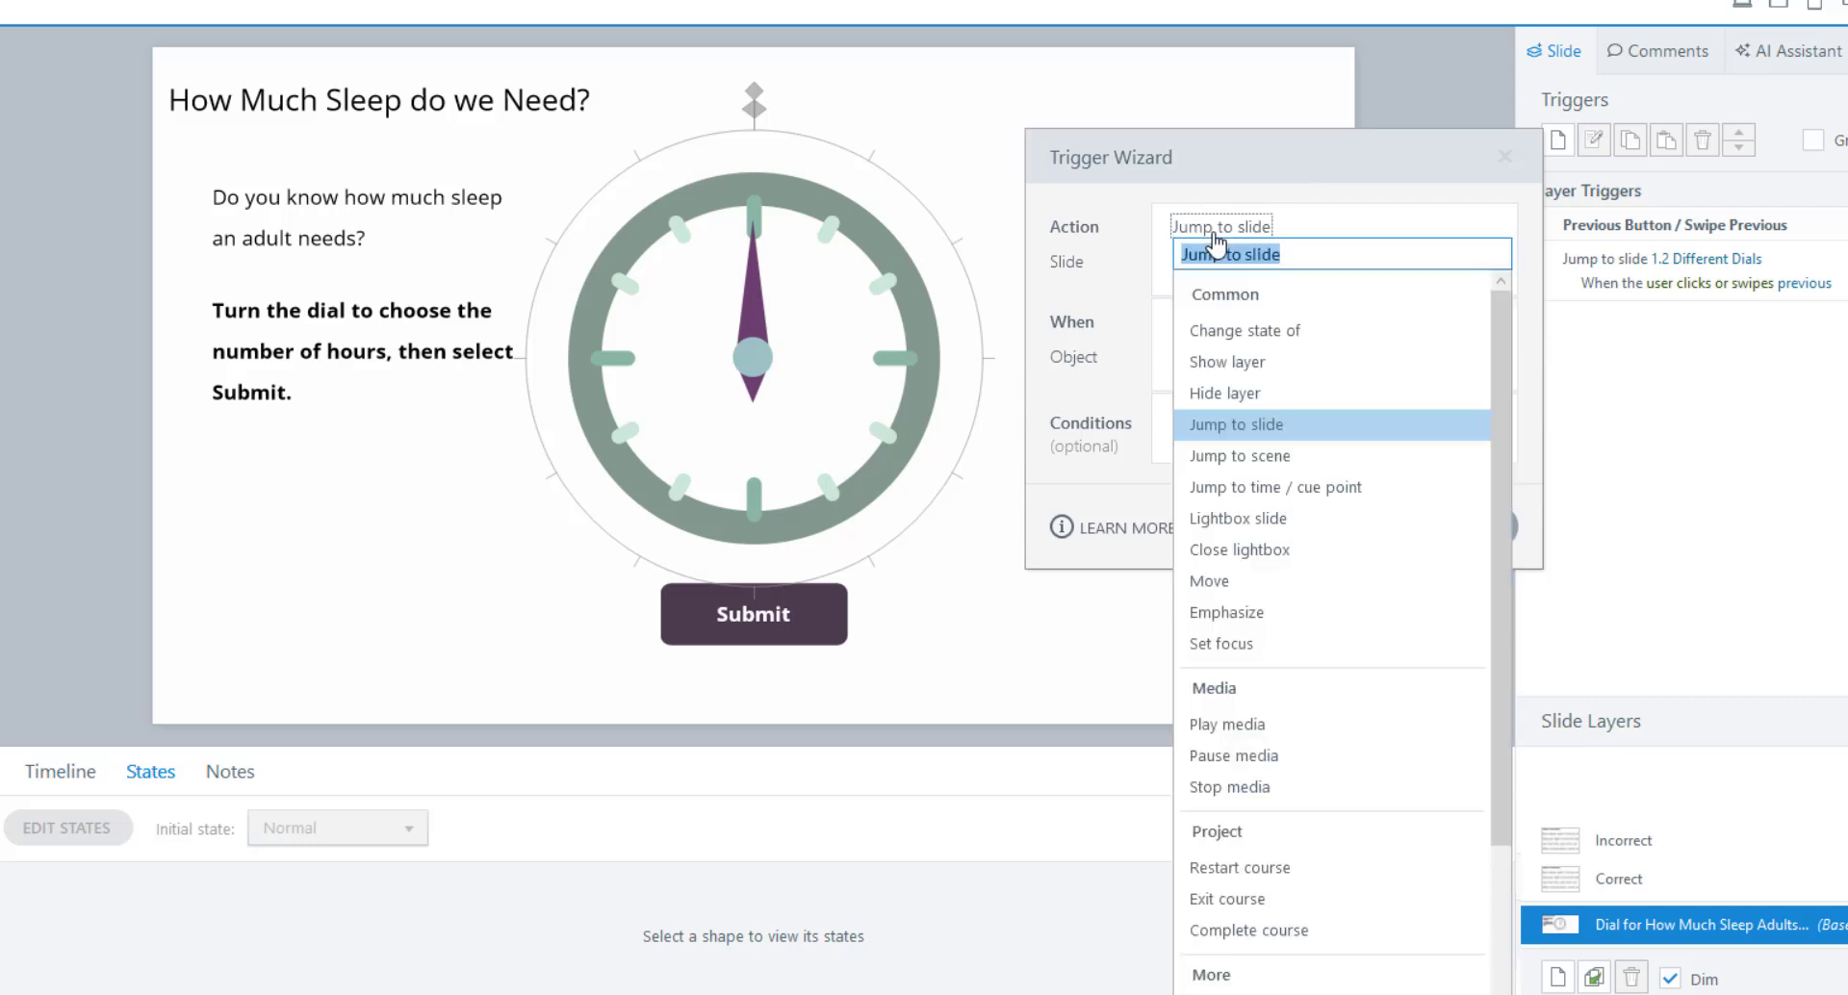
click(1230, 337)
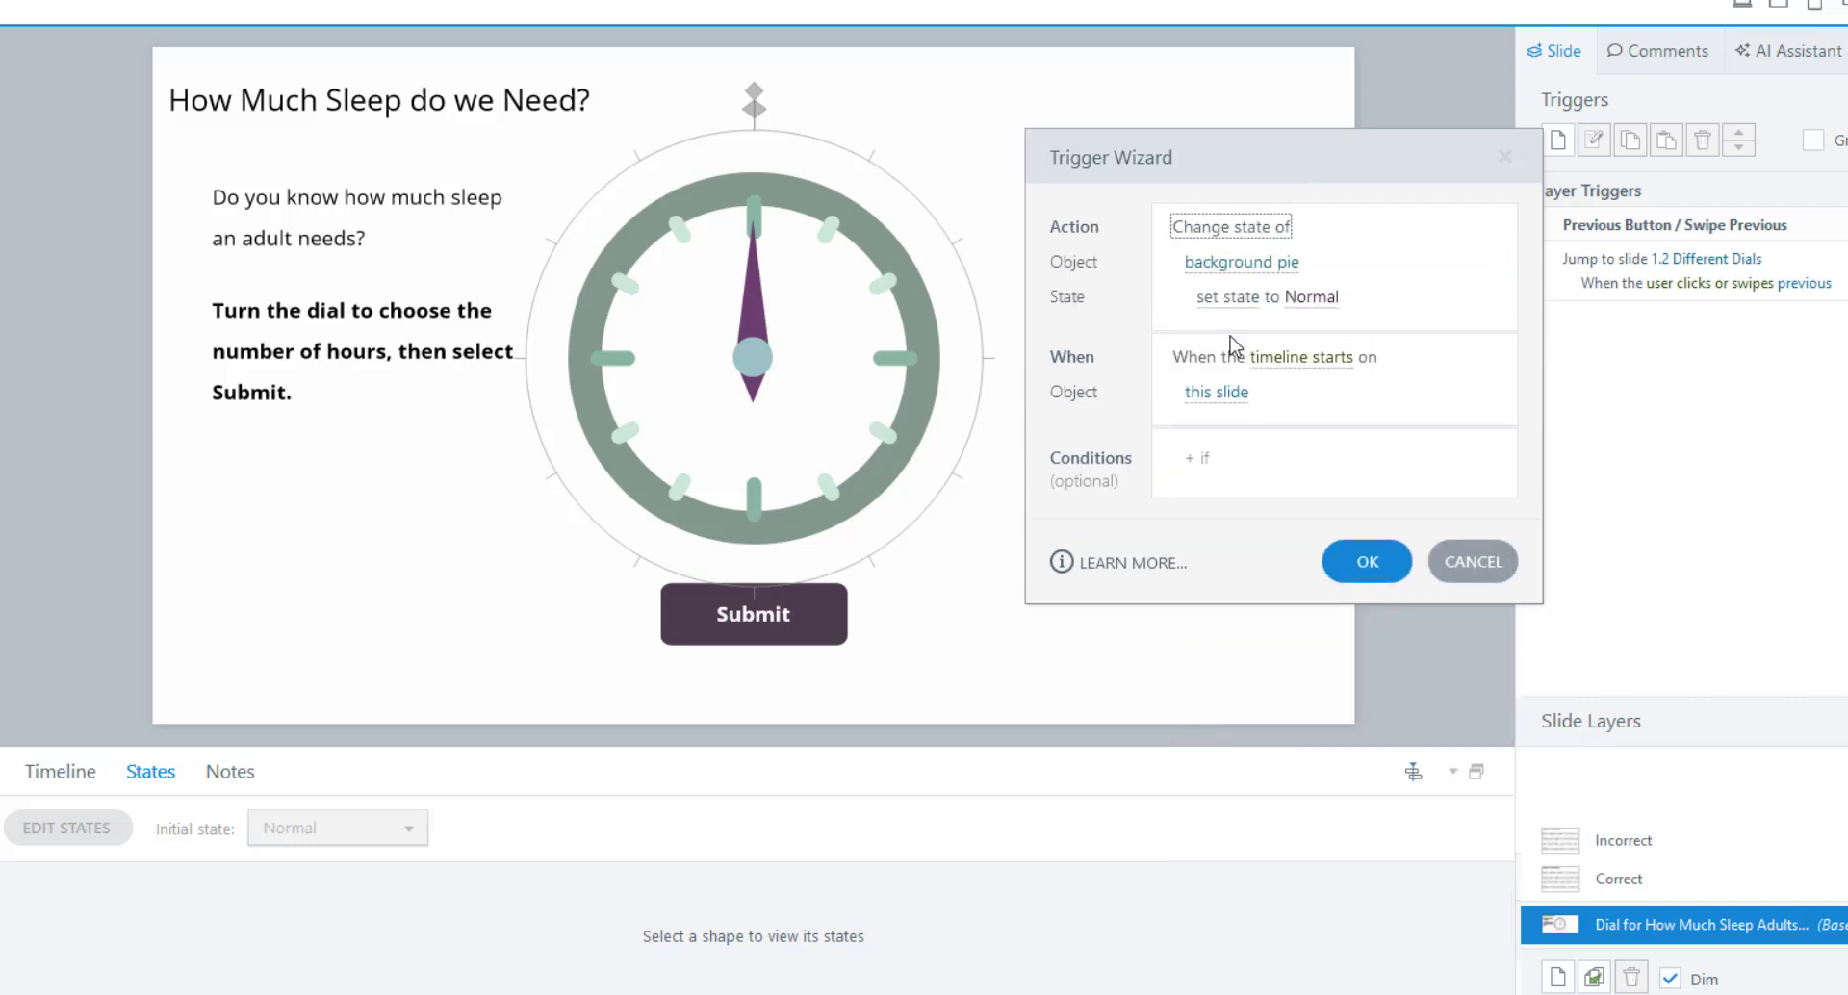
click(1311, 300)
click(1263, 404)
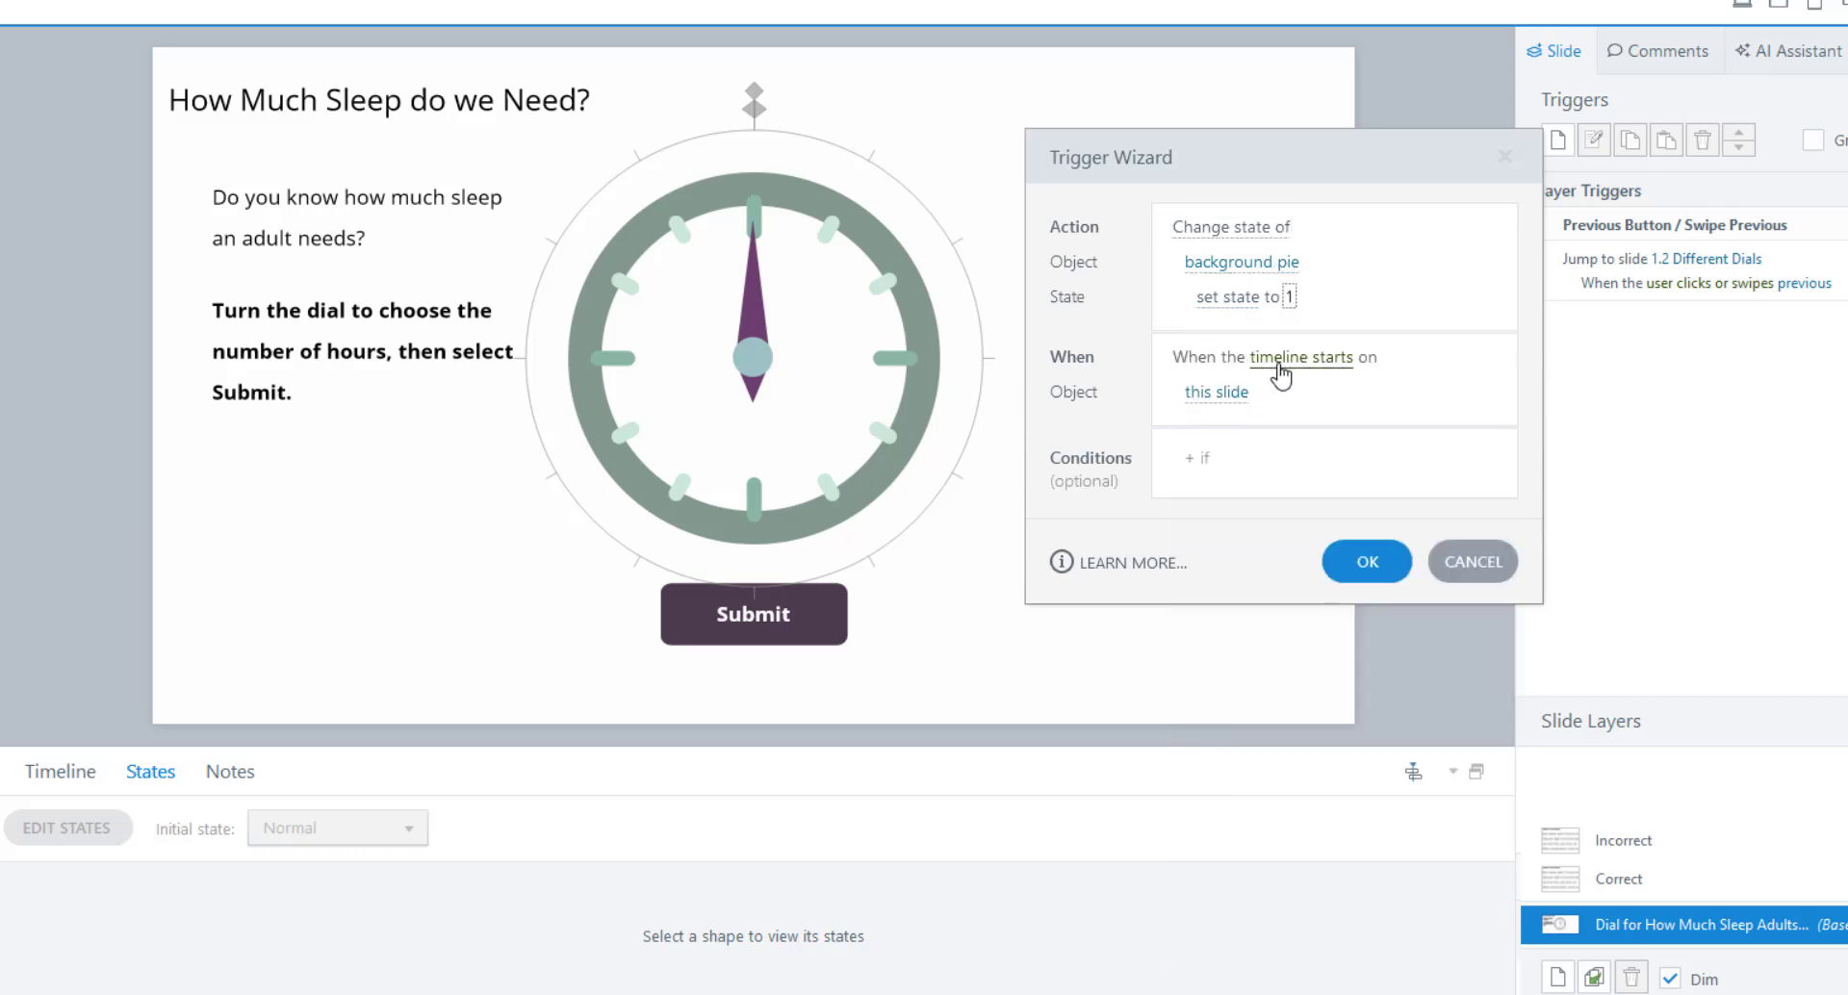
click(1279, 364)
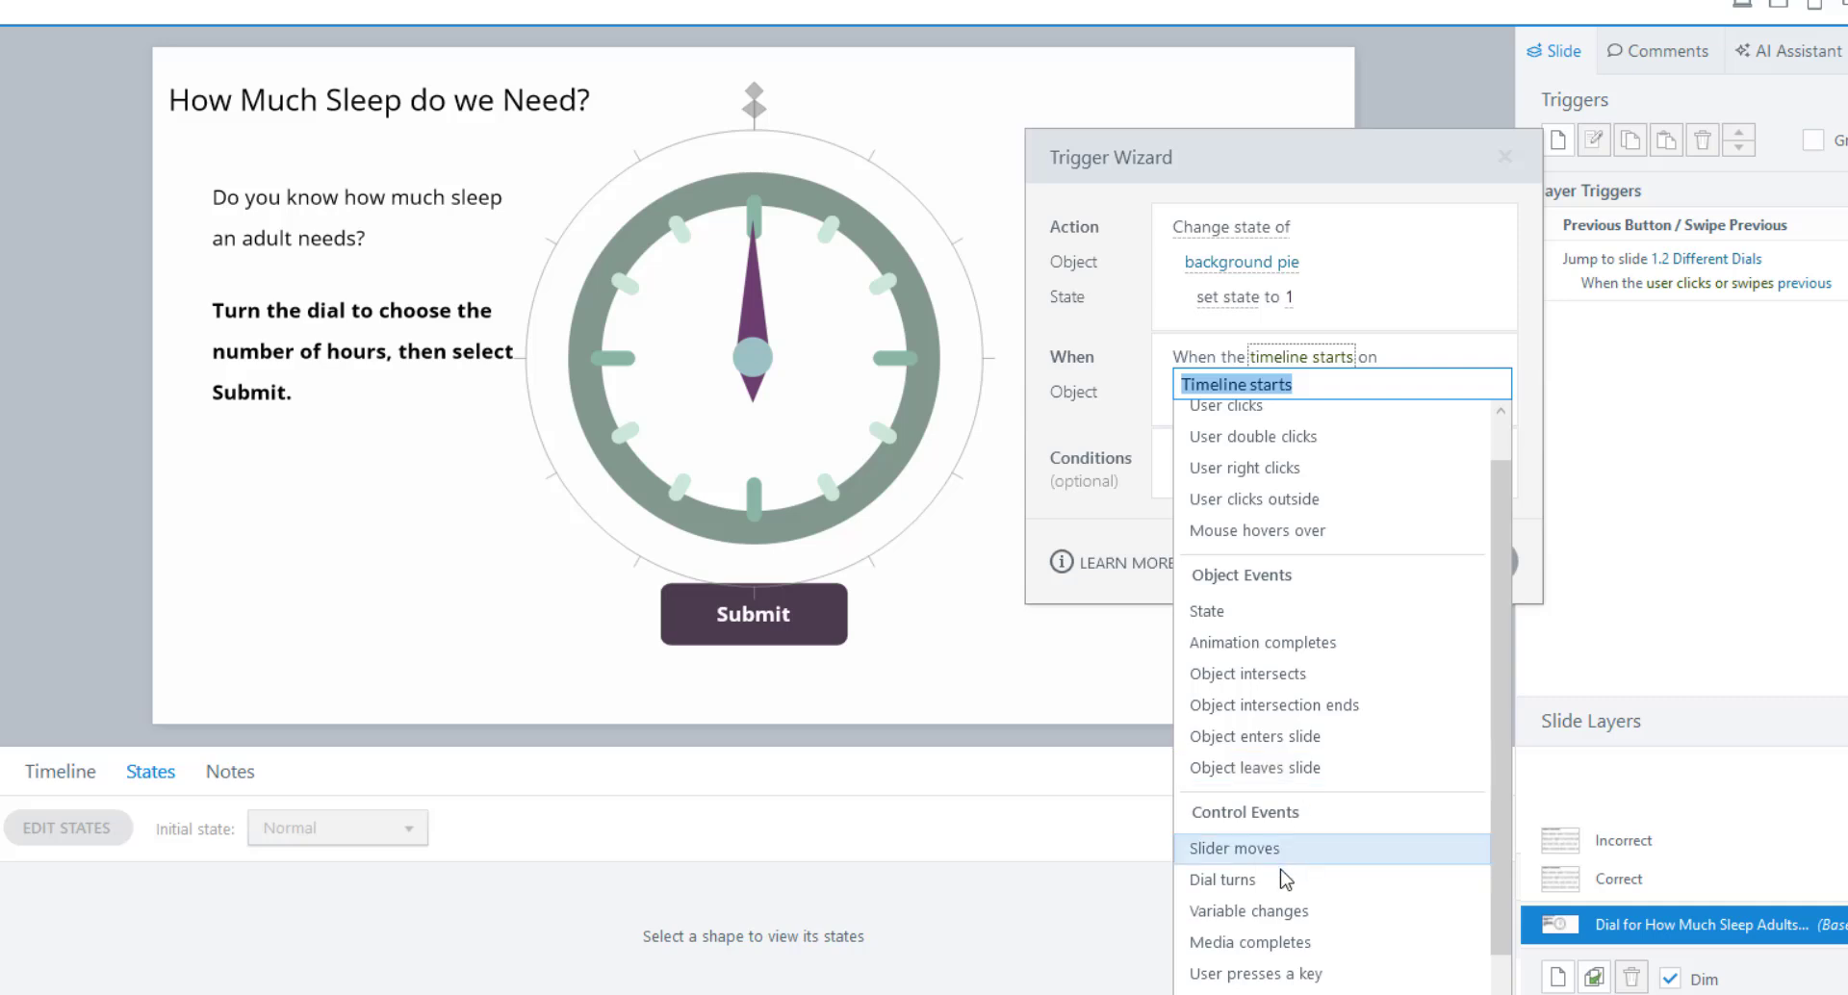
click(1279, 910)
click(1225, 395)
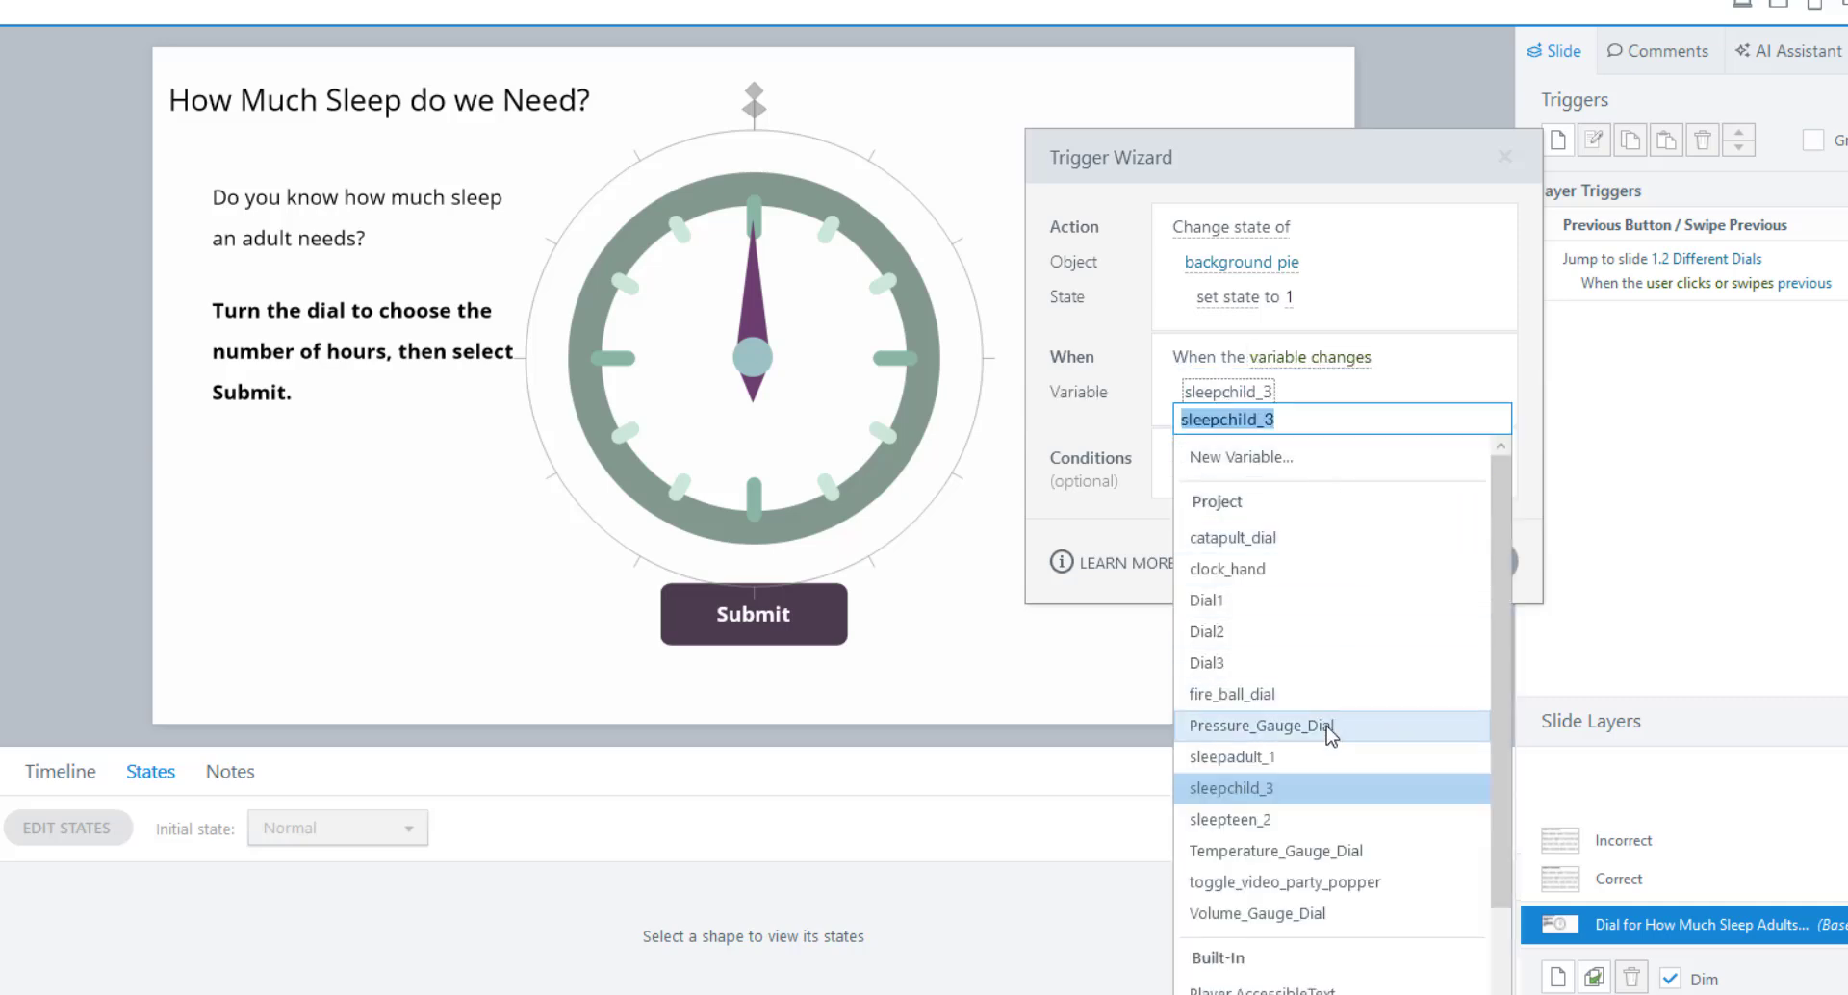
click(1249, 573)
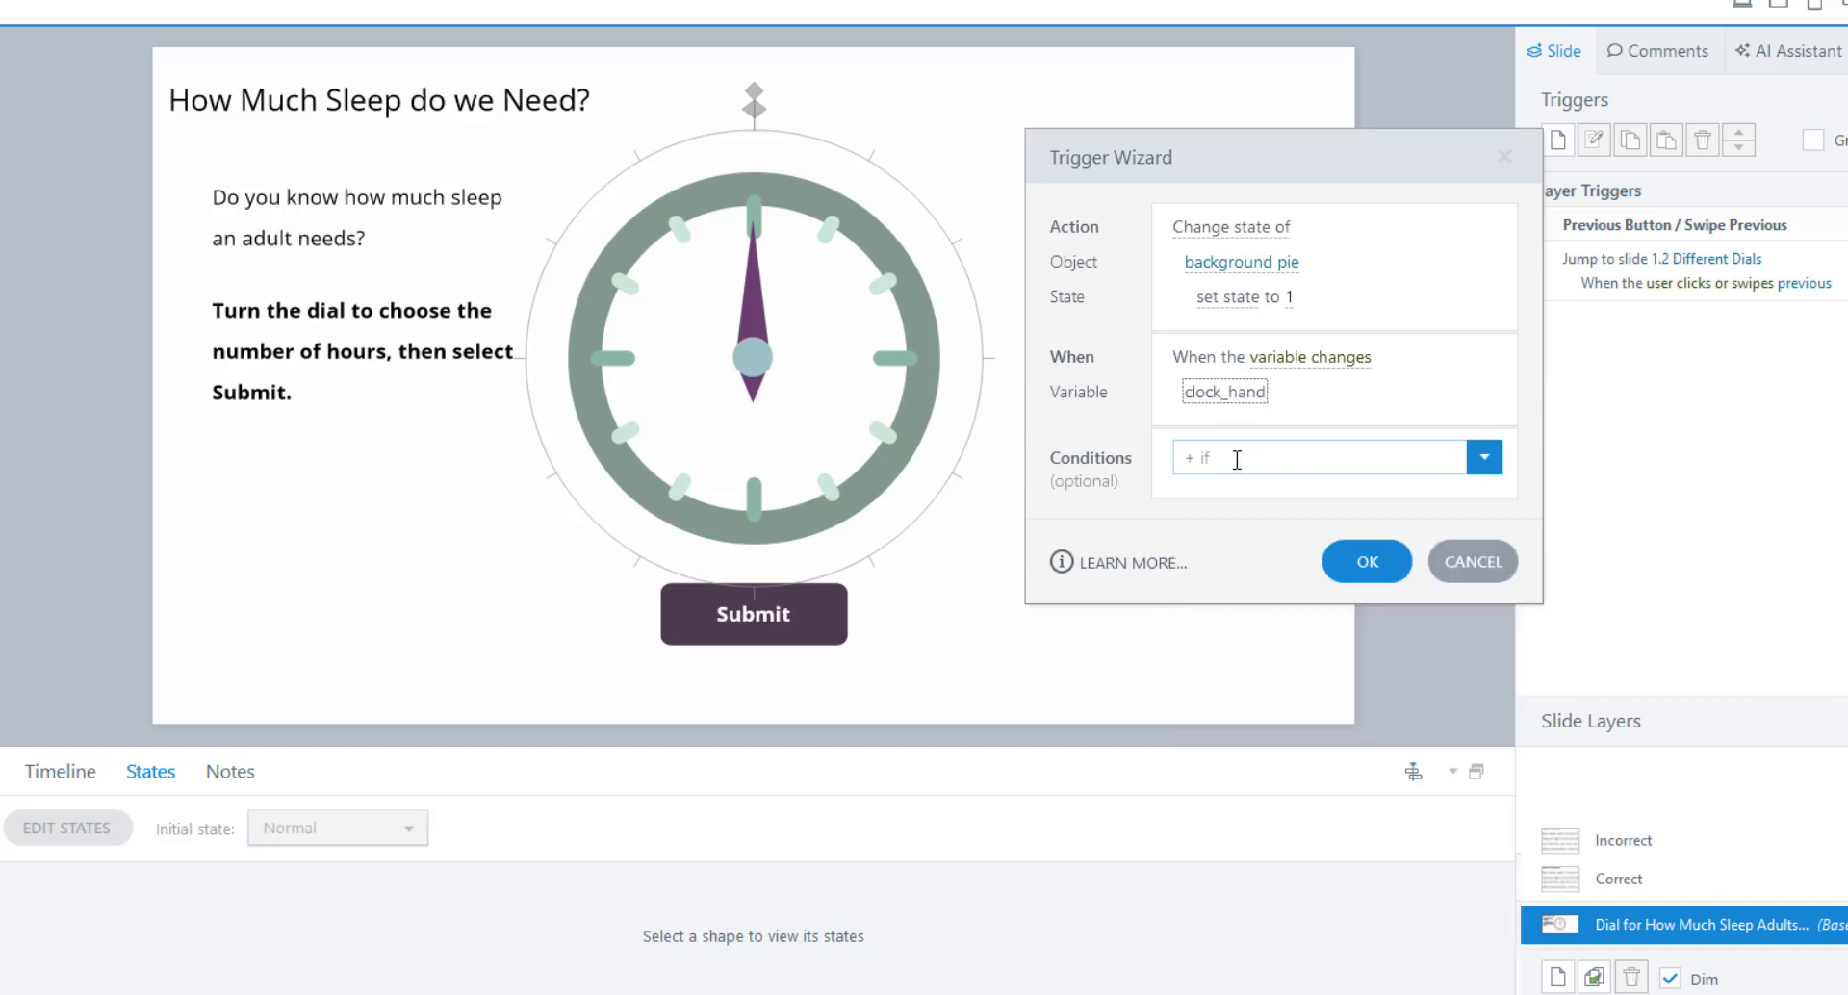
Add the condition clock_hand equals 1 and save the trigger.
click(1486, 459)
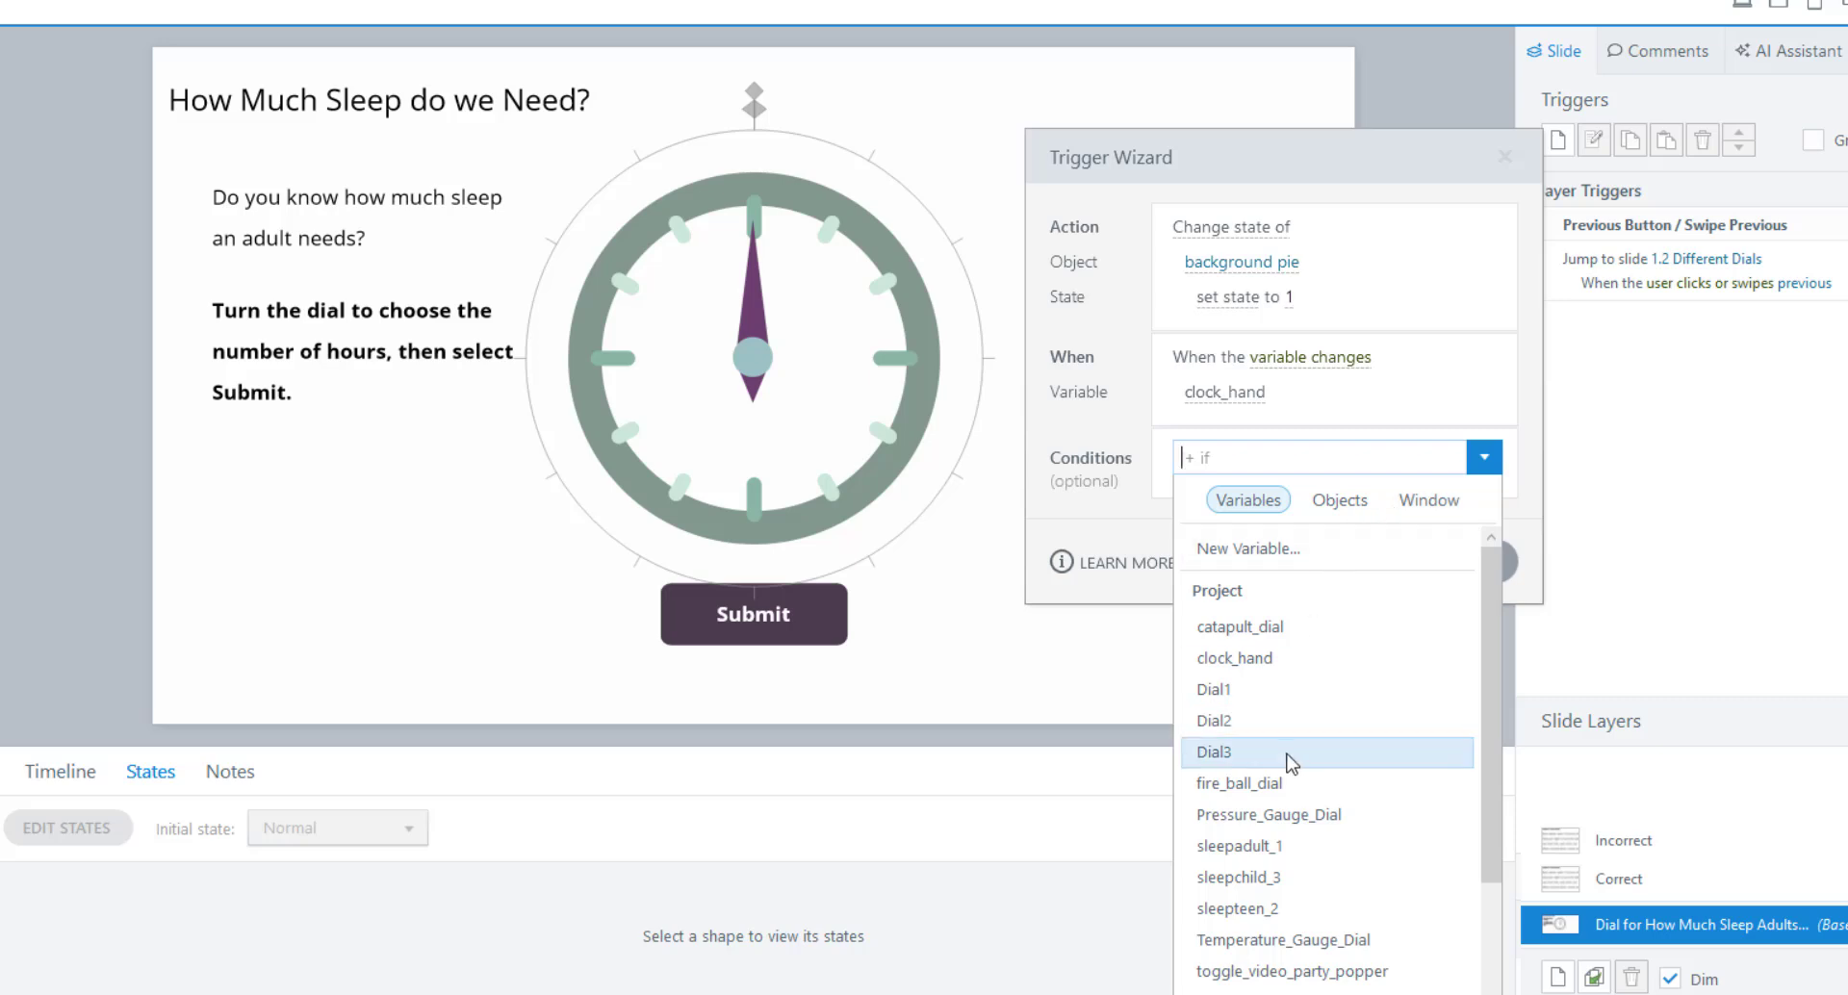
click(1257, 664)
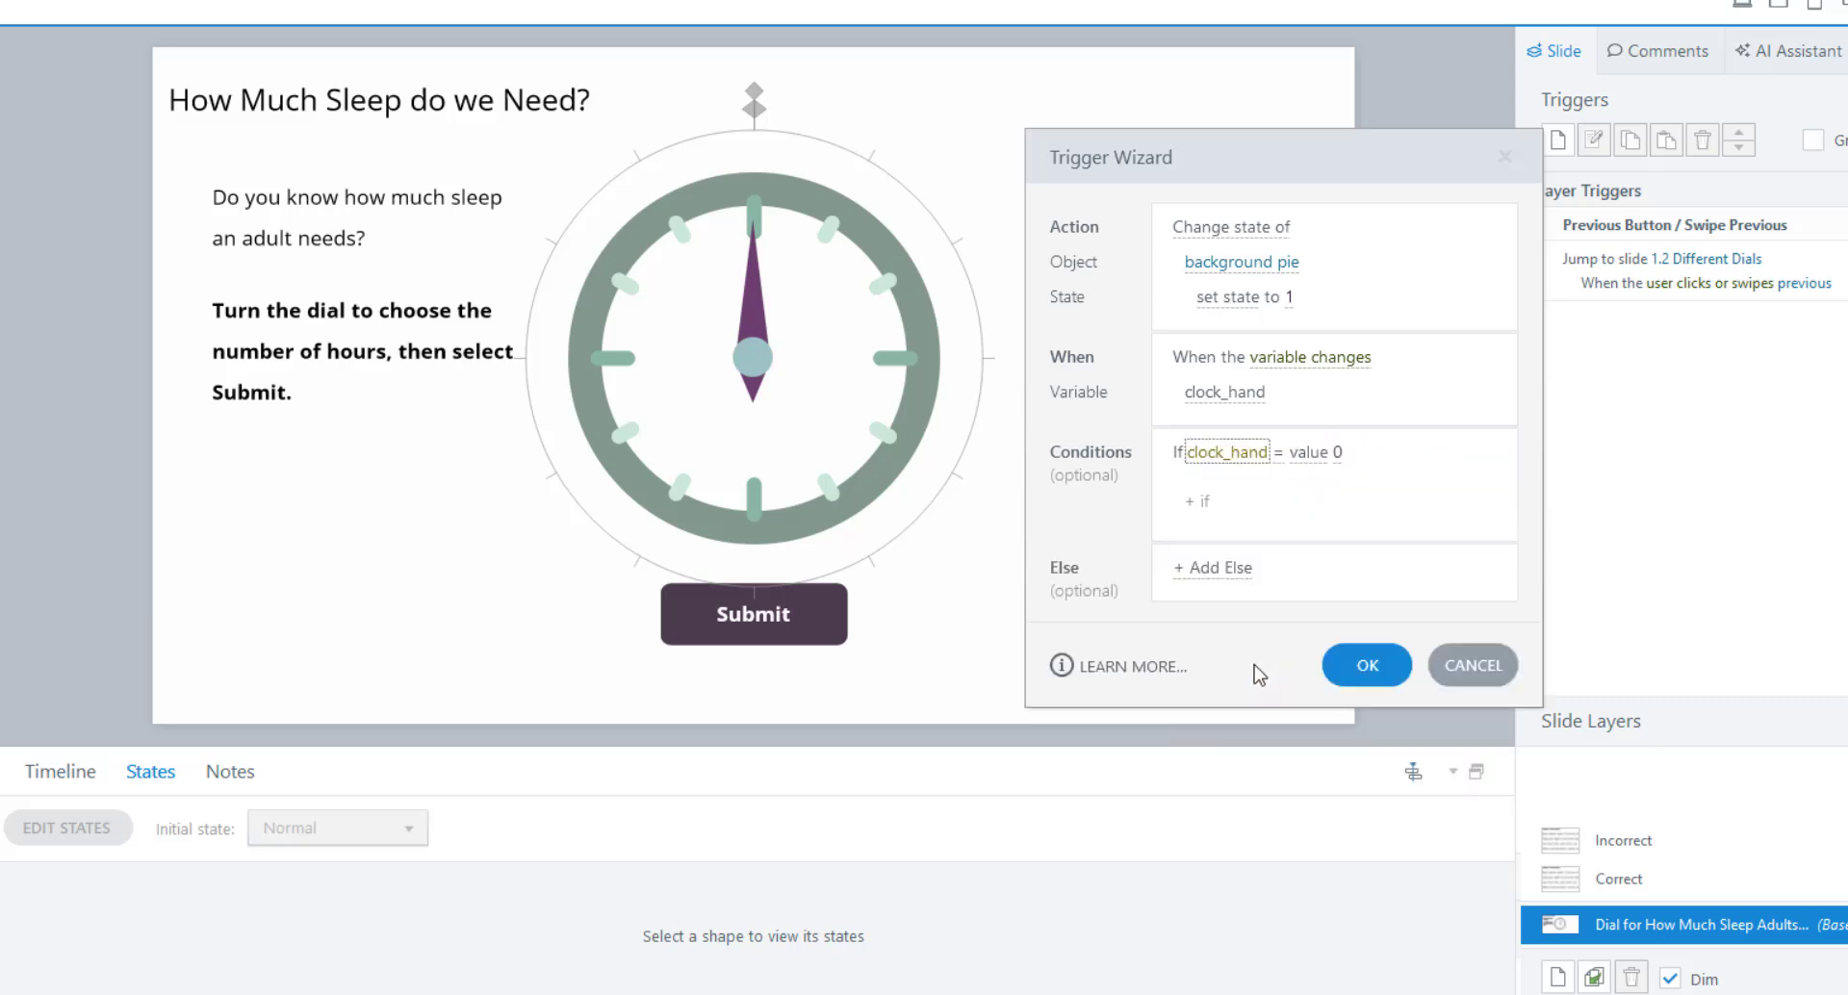
click(1338, 454)
text(1)
click(1361, 674)
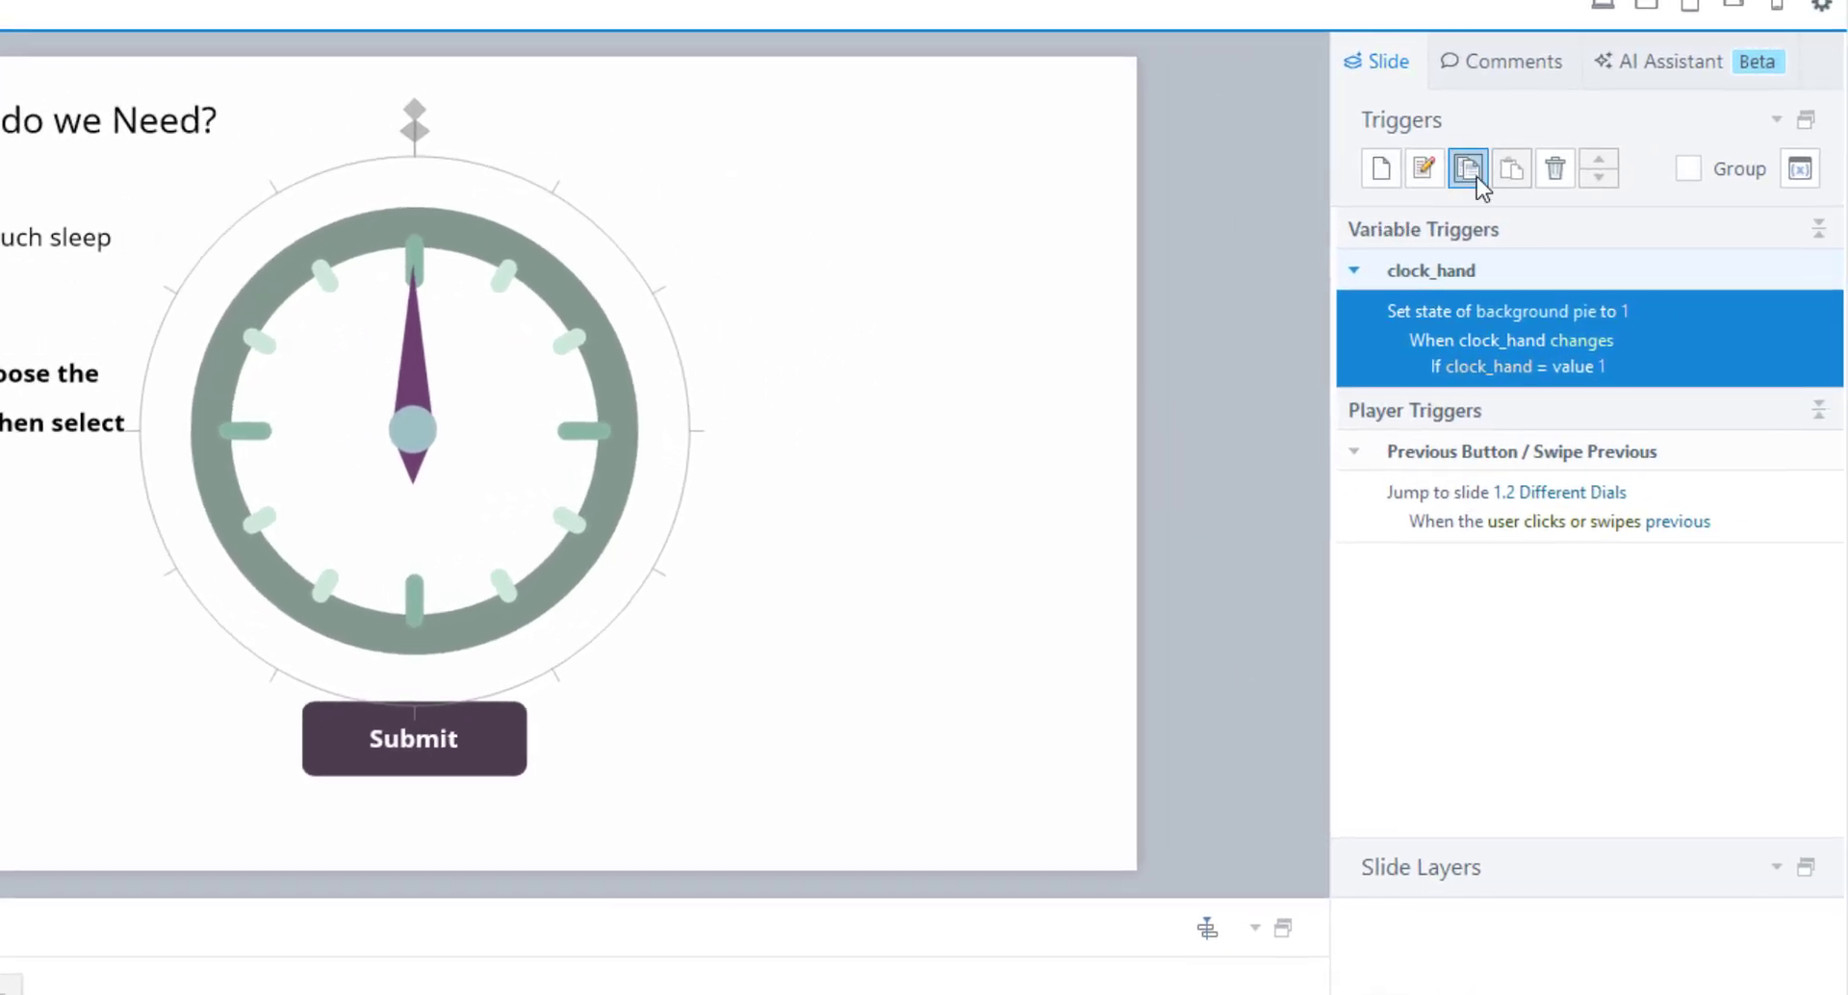
Paste a copy of the pie trigger and set its state and clock_hand value to 2.
click(1511, 168)
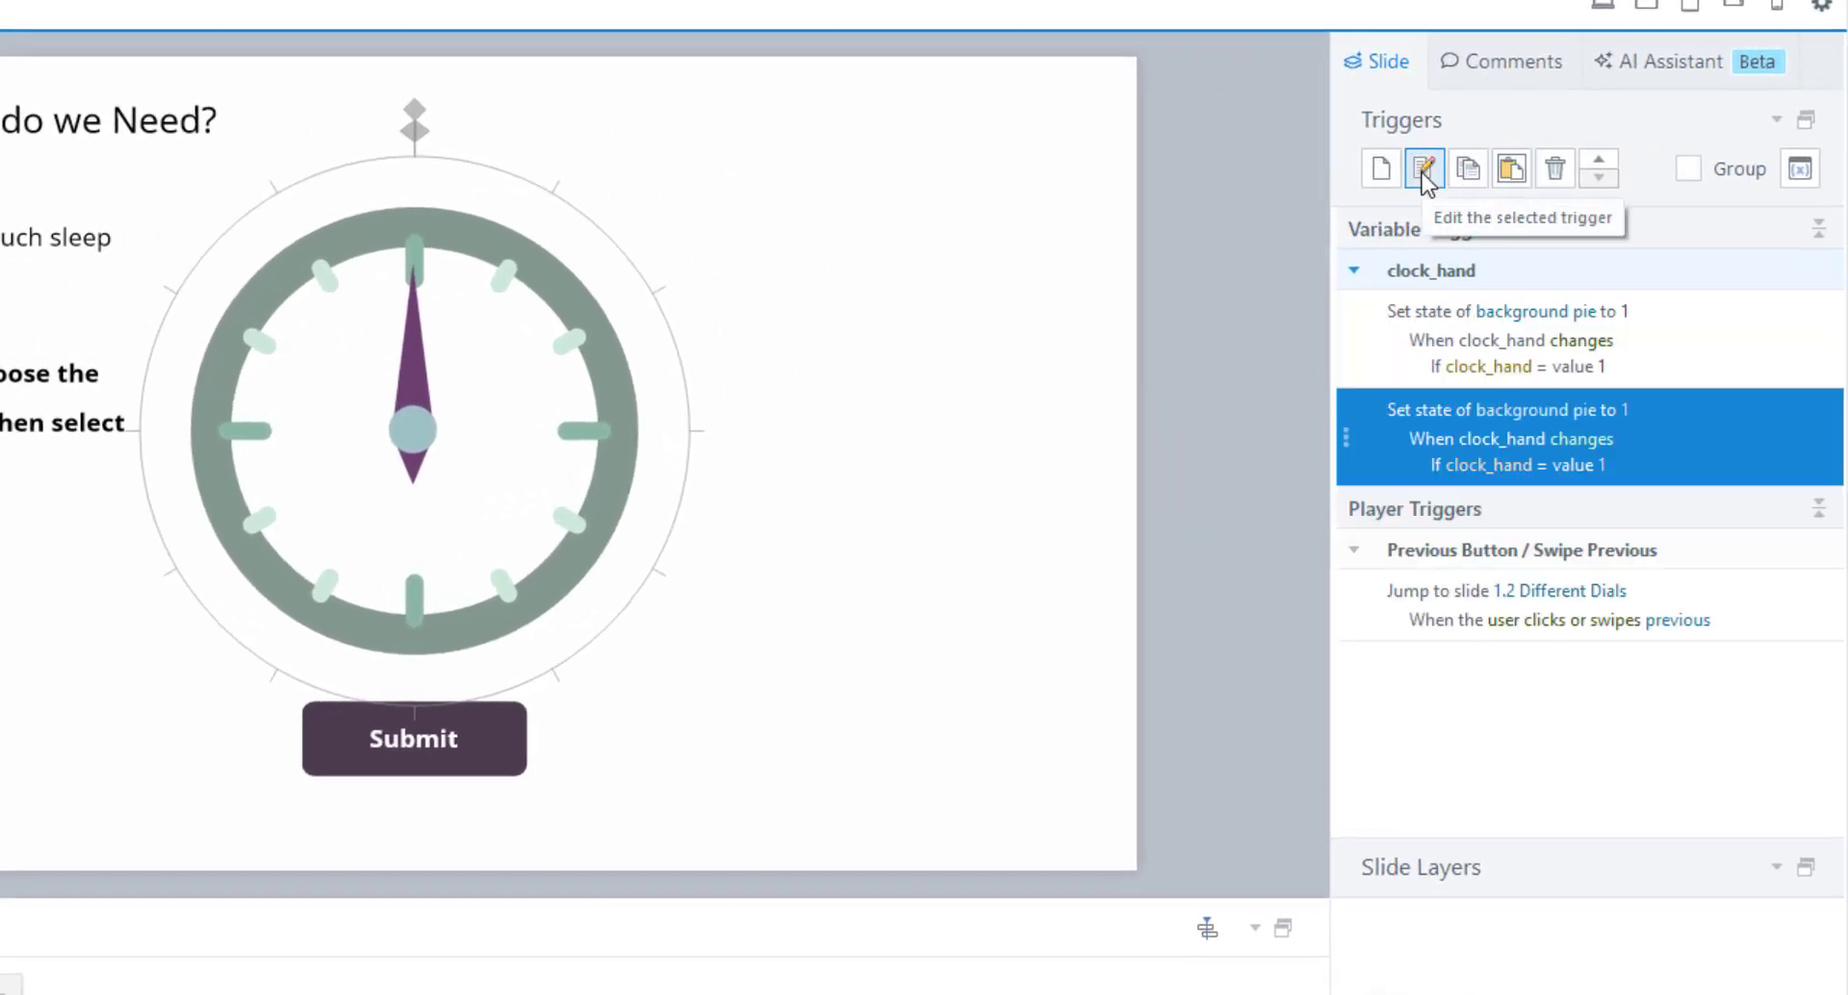
click(1630, 421)
click(1716, 437)
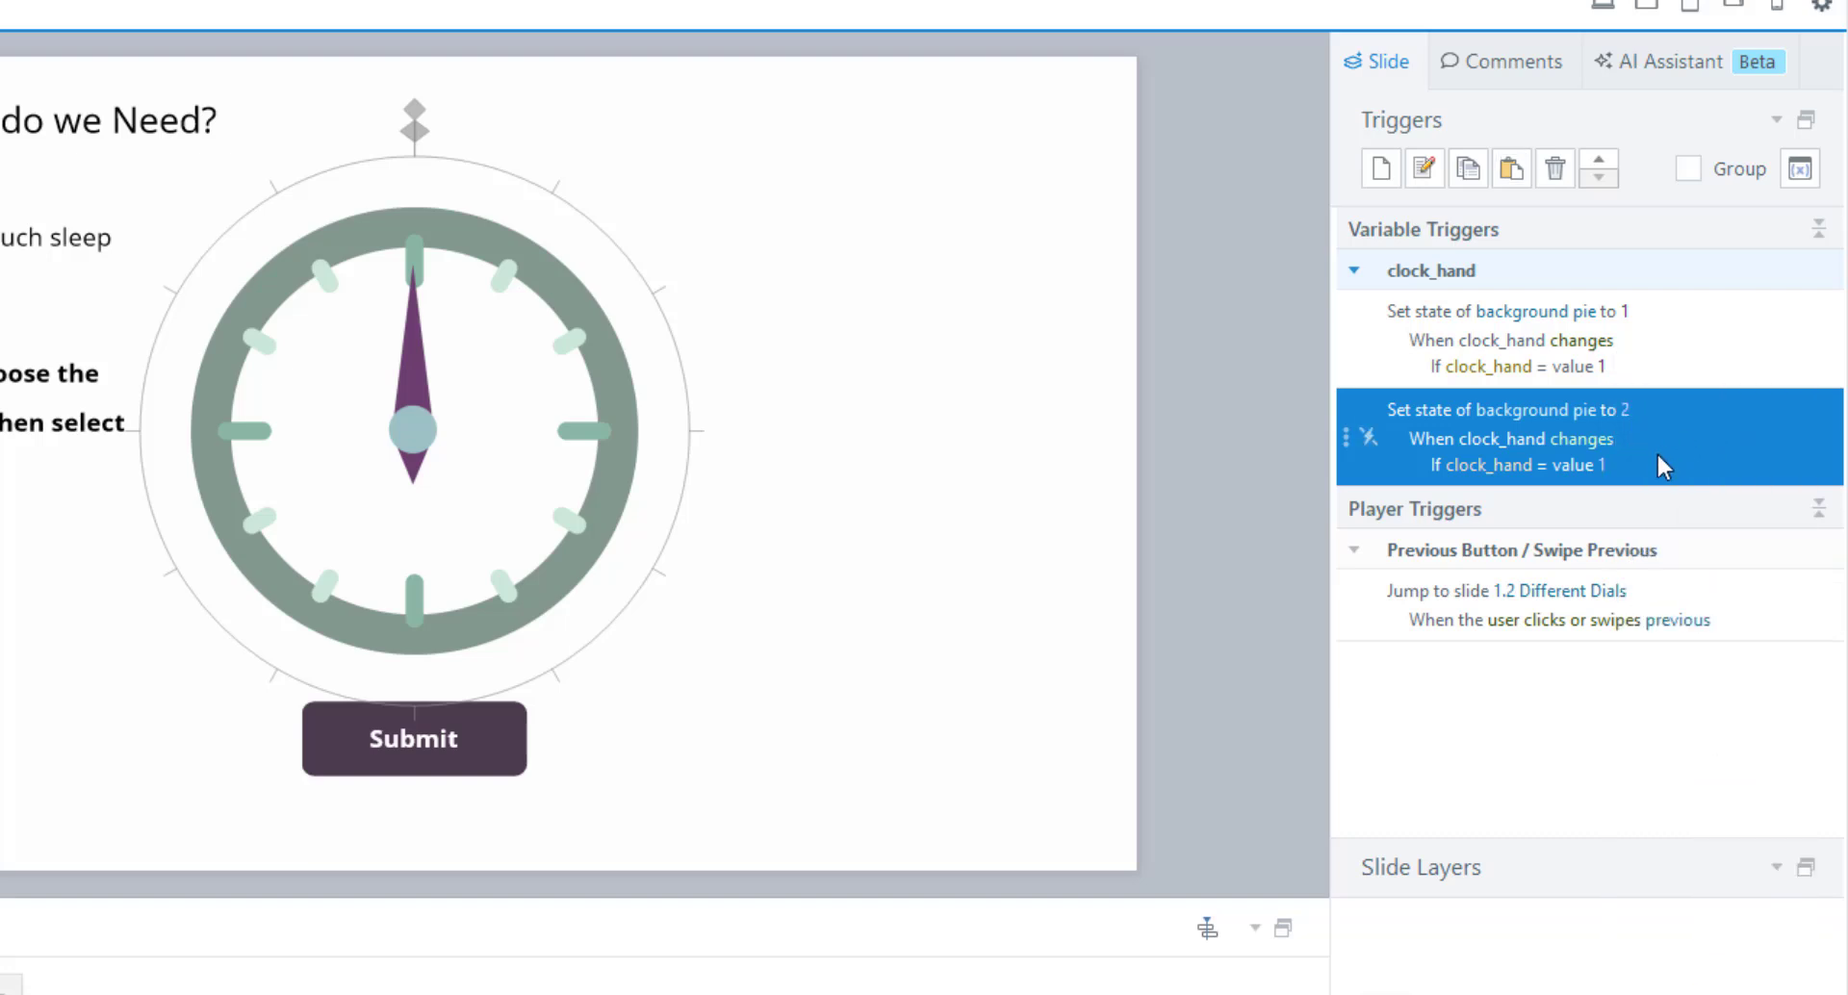
click(1602, 470)
click(1724, 455)
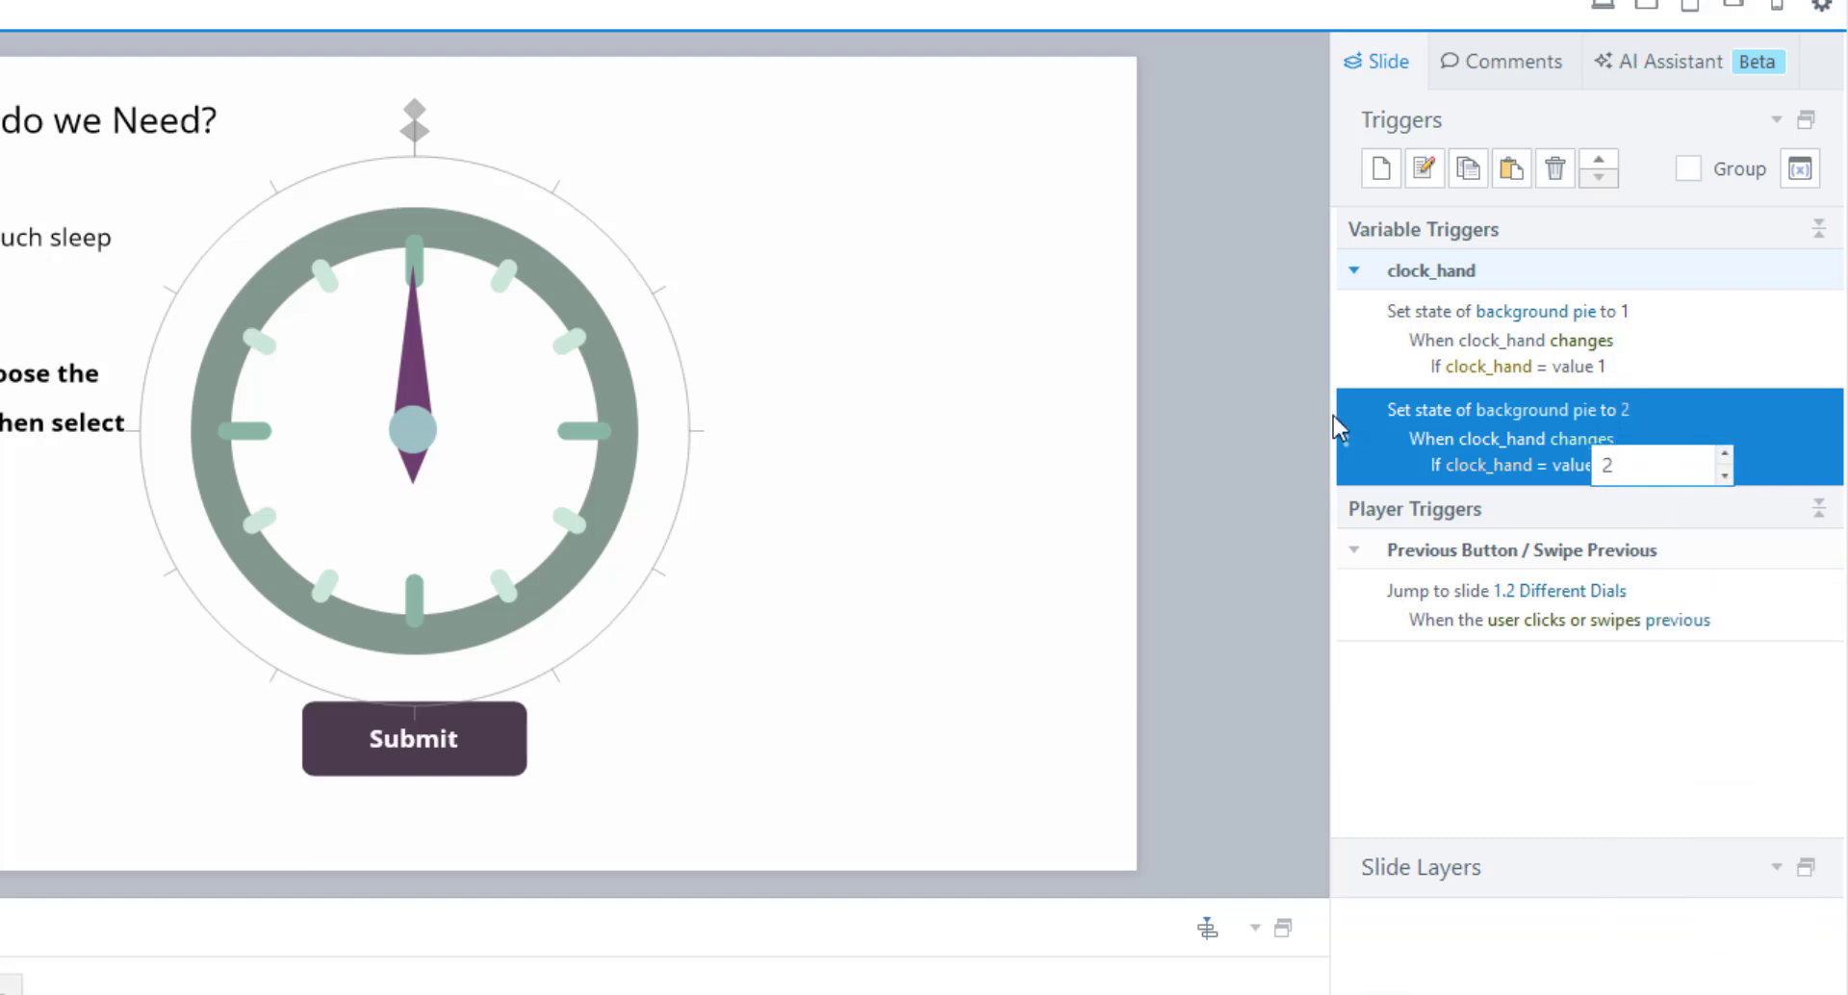
click(1637, 425)
Duplicate the trigger and edit it to set pie state 3 when clock_hand equals 3.
click(1467, 169)
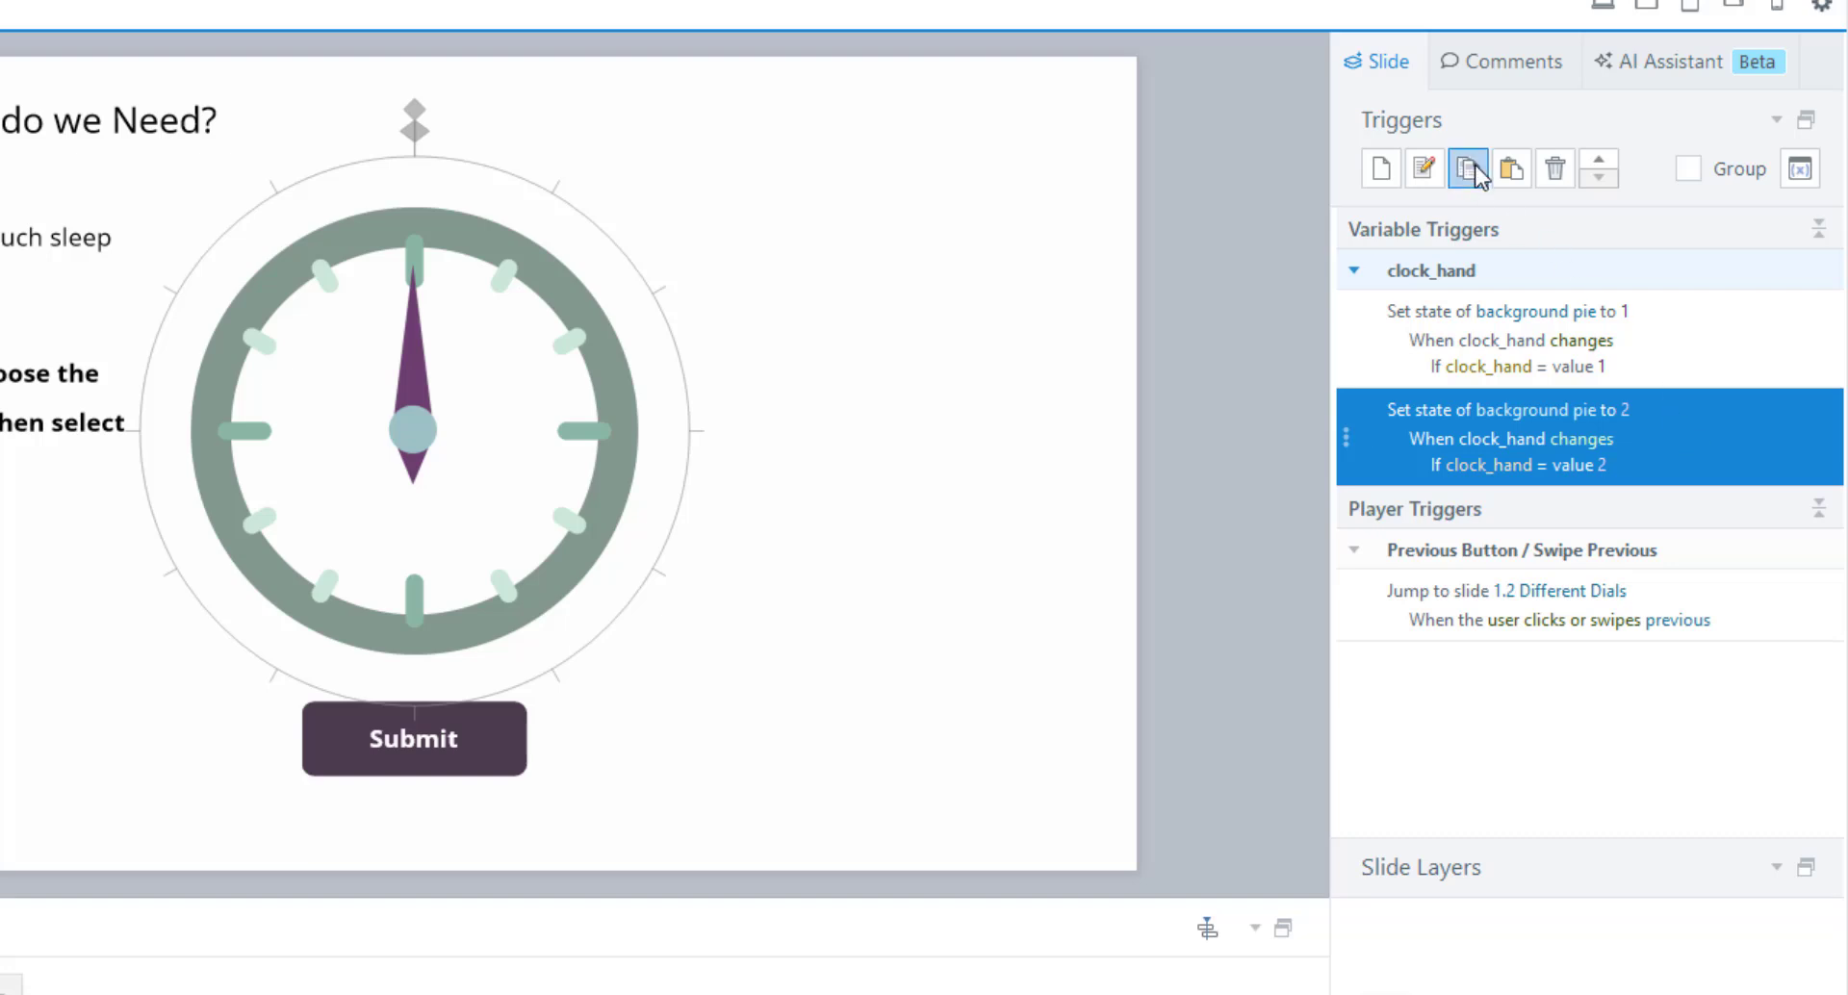
click(1511, 170)
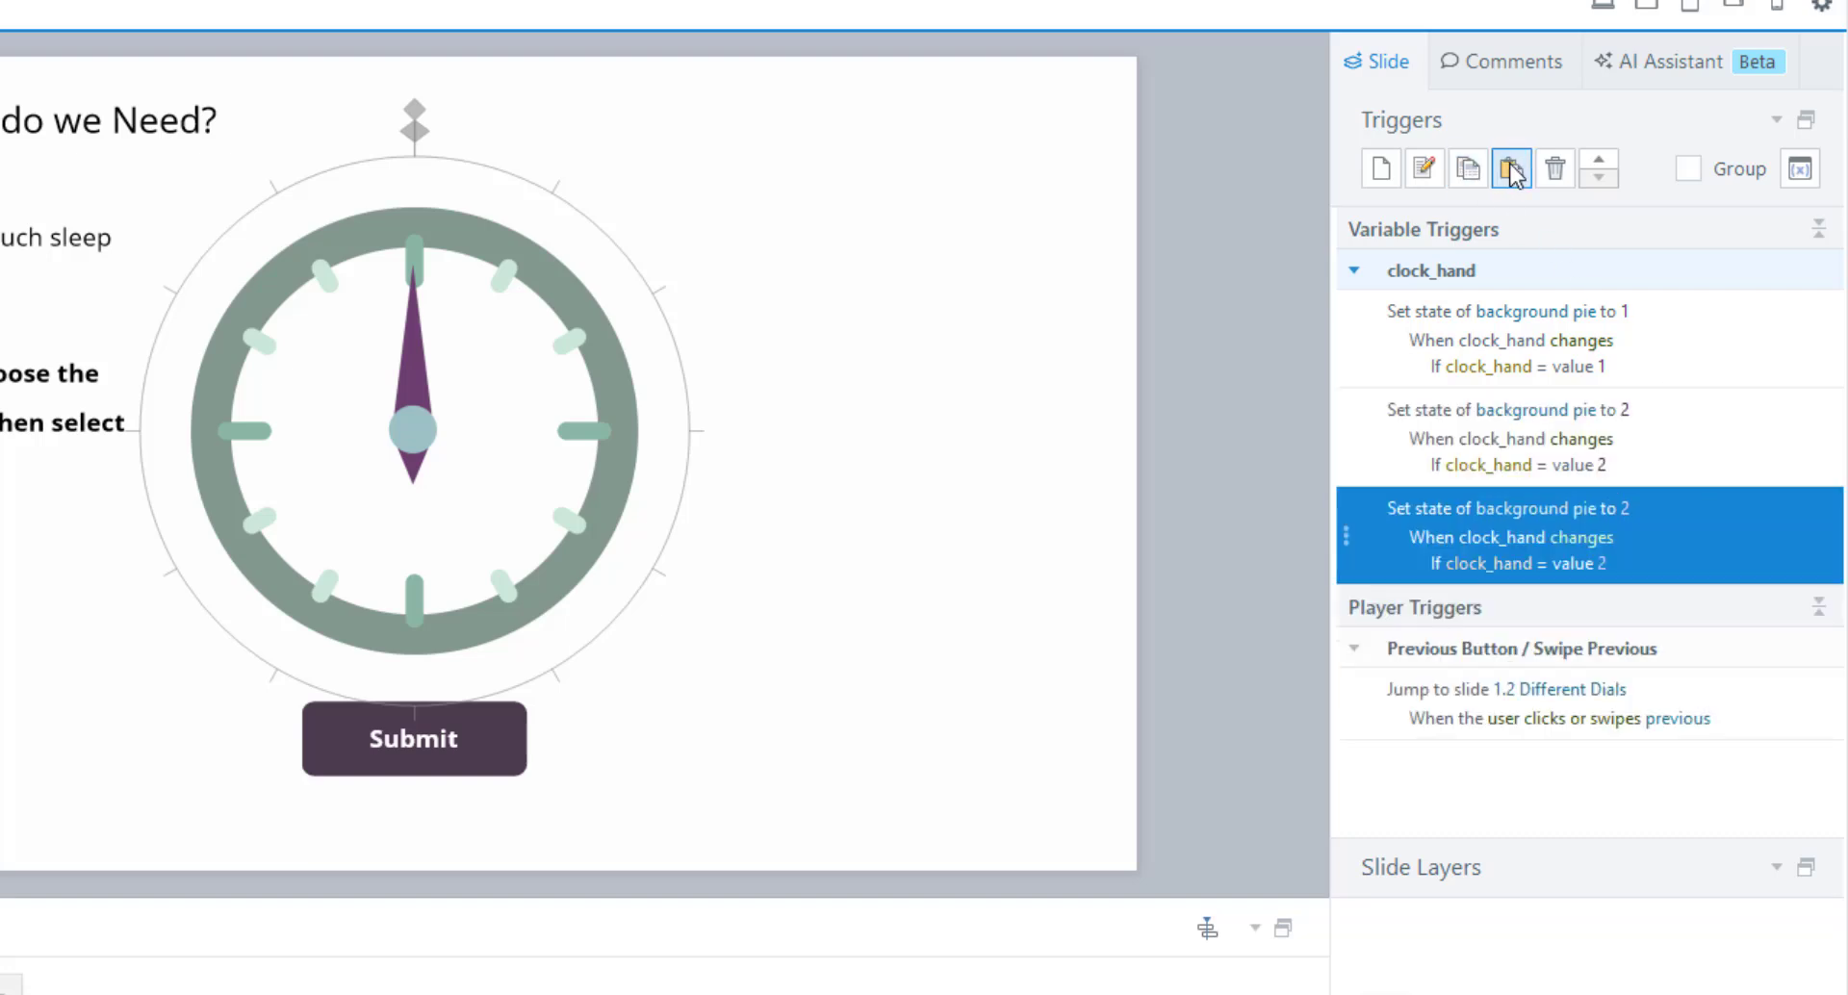
click(1421, 168)
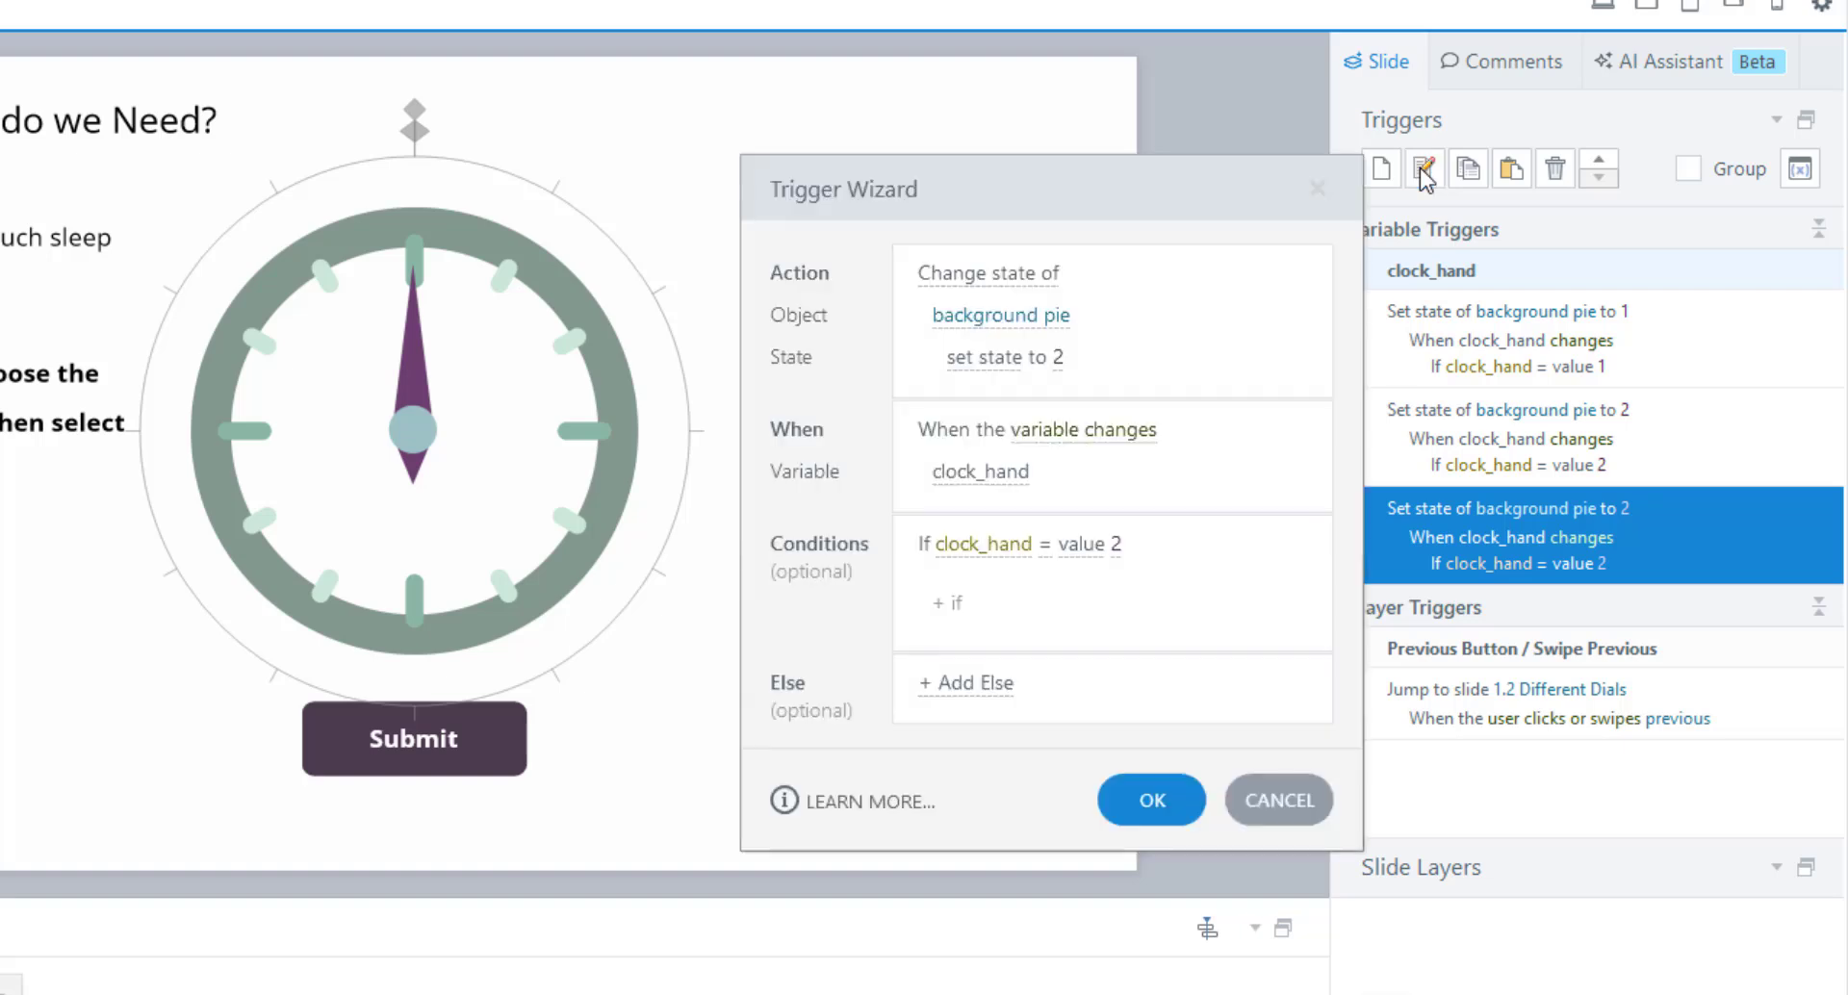
click(1058, 358)
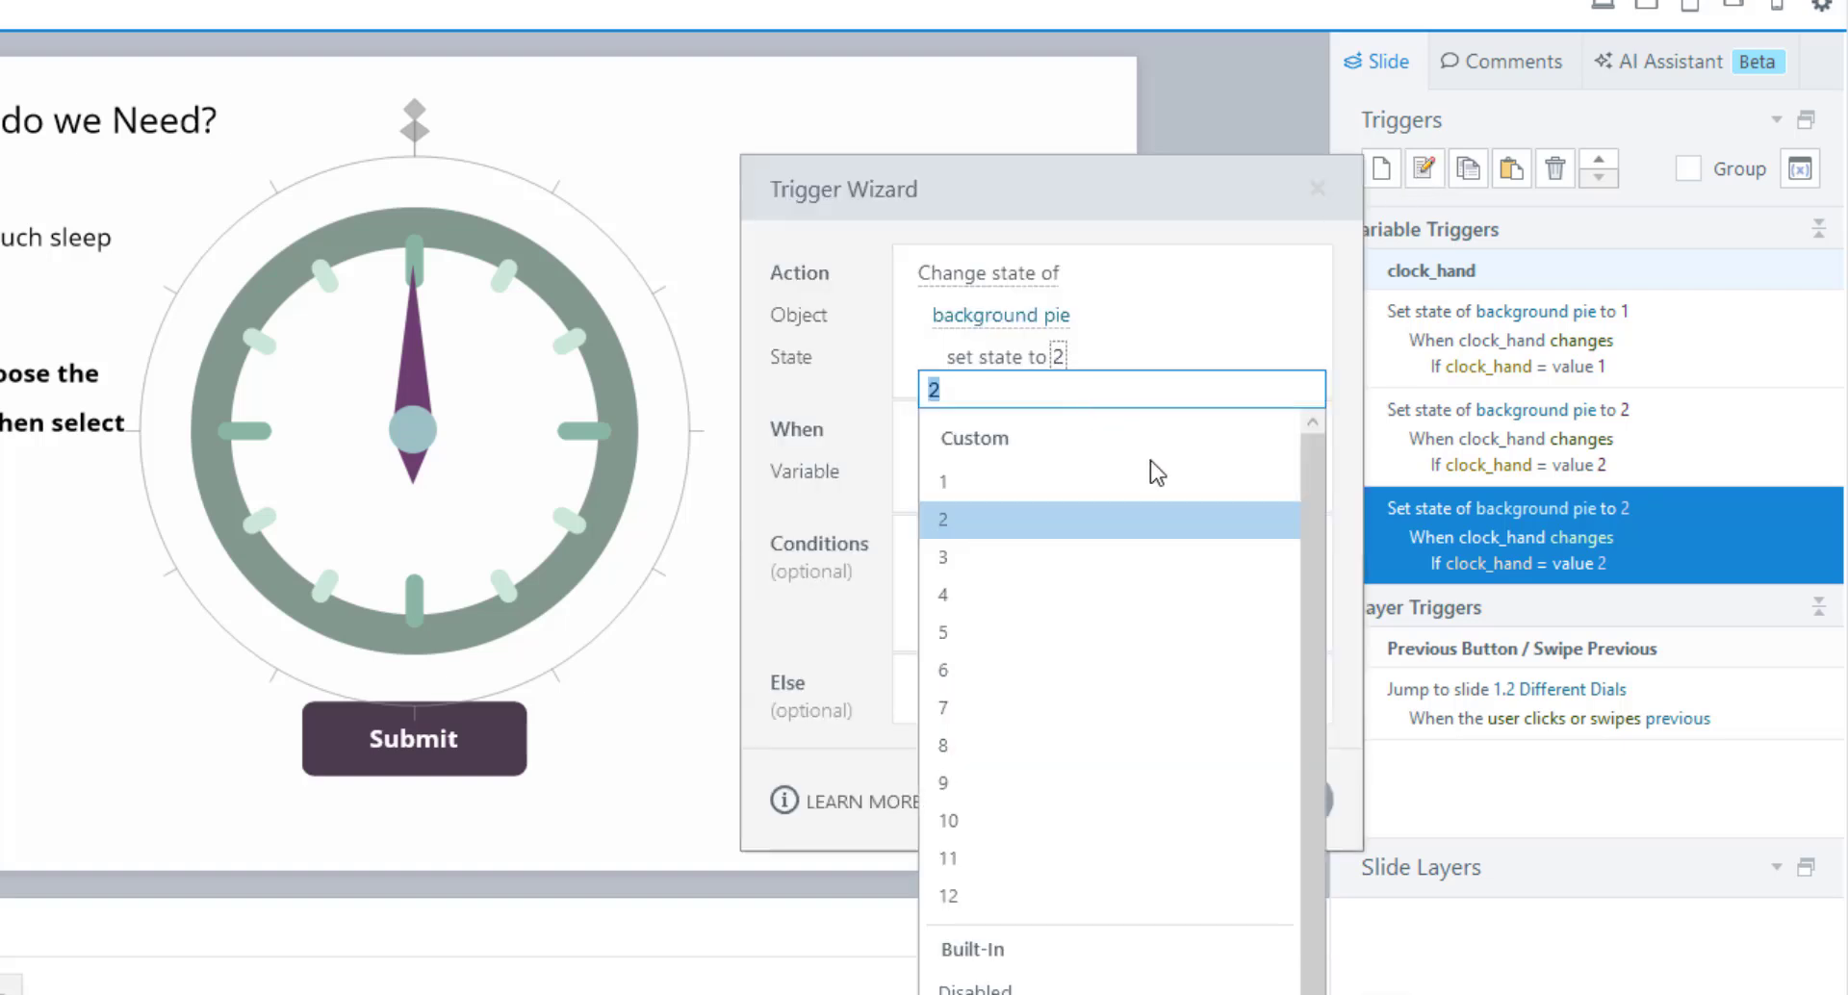
click(1078, 558)
click(1116, 544)
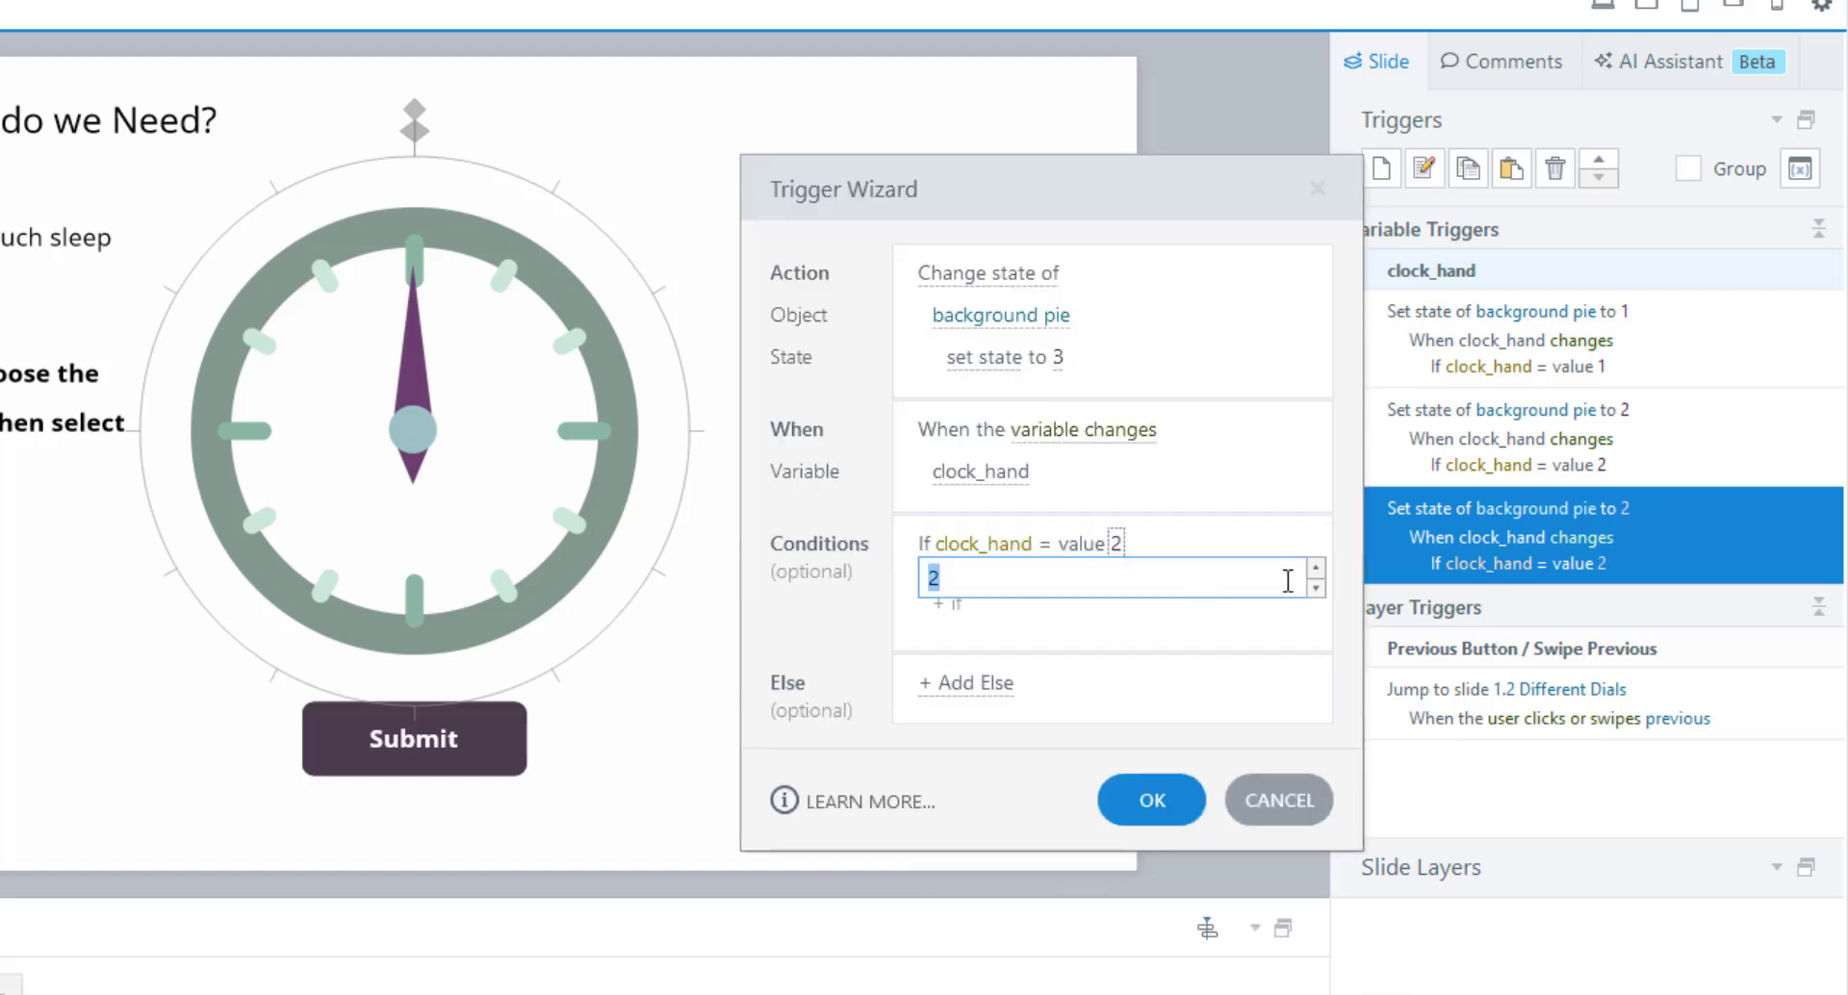
text(3)
click(1152, 785)
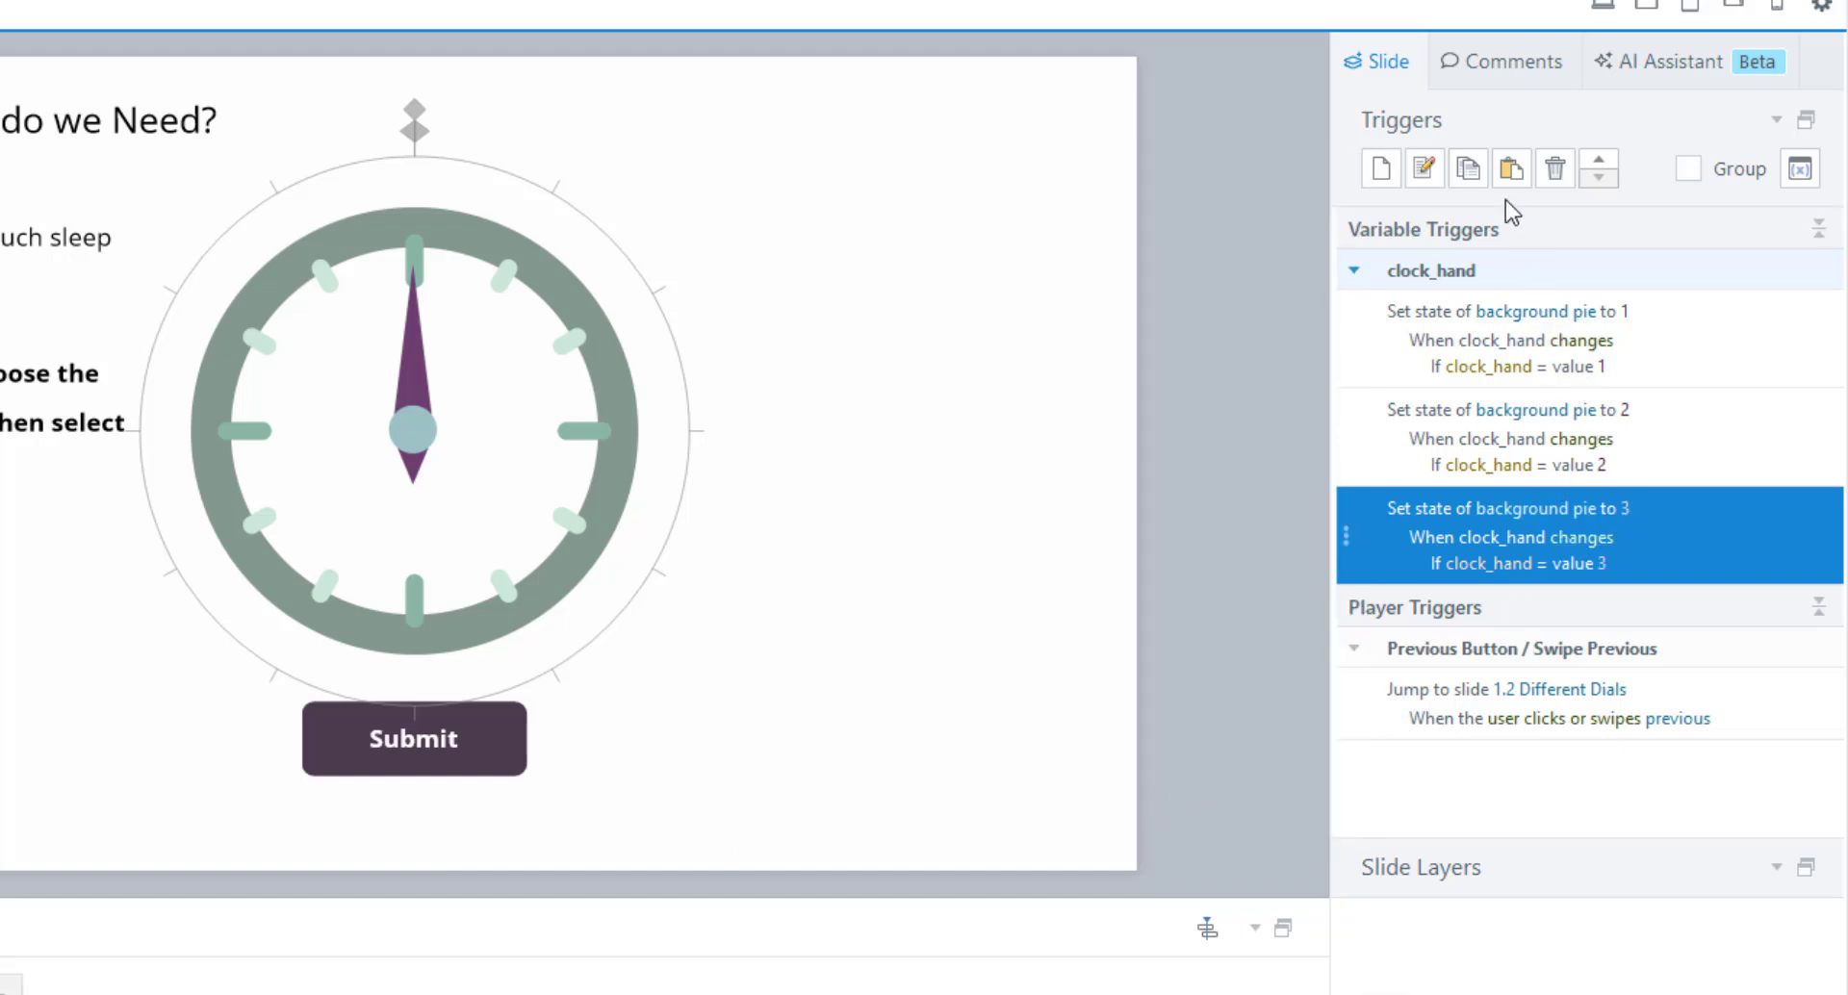
Paste another copy set to pie state 4 when clock_hand equals 4, then select the state-1 trigger.
click(1509, 171)
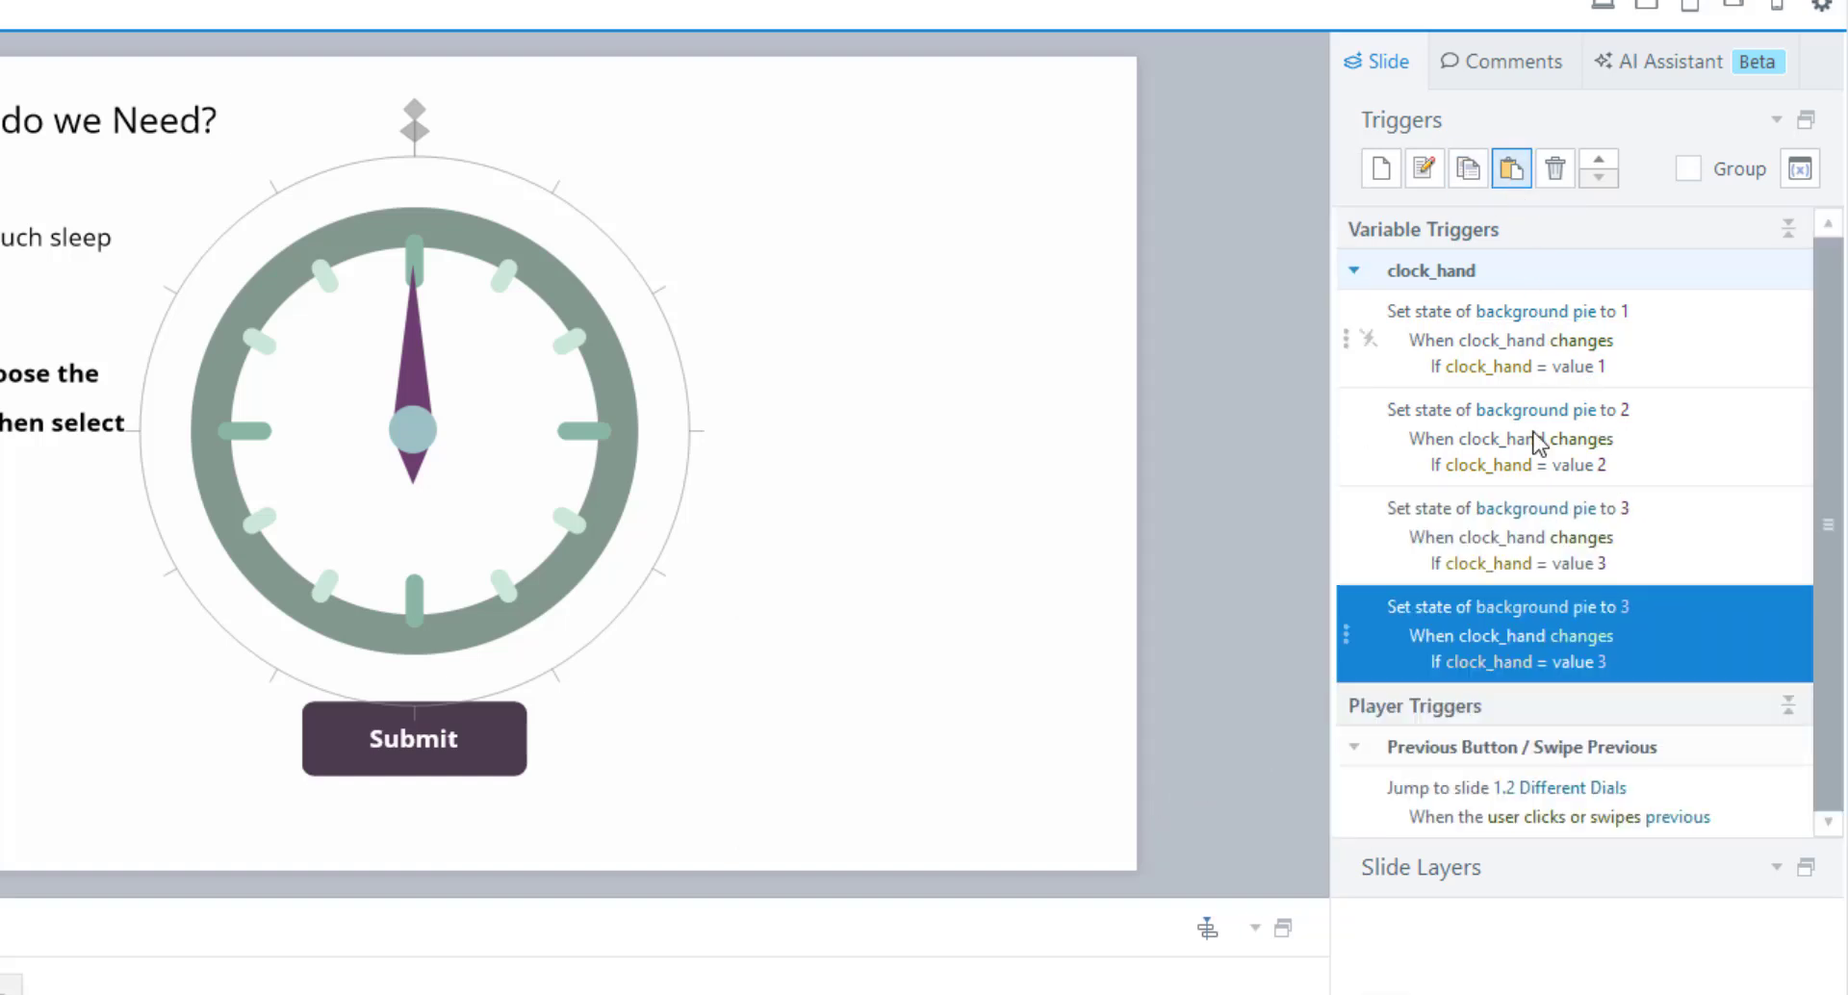
click(1625, 610)
click(1651, 505)
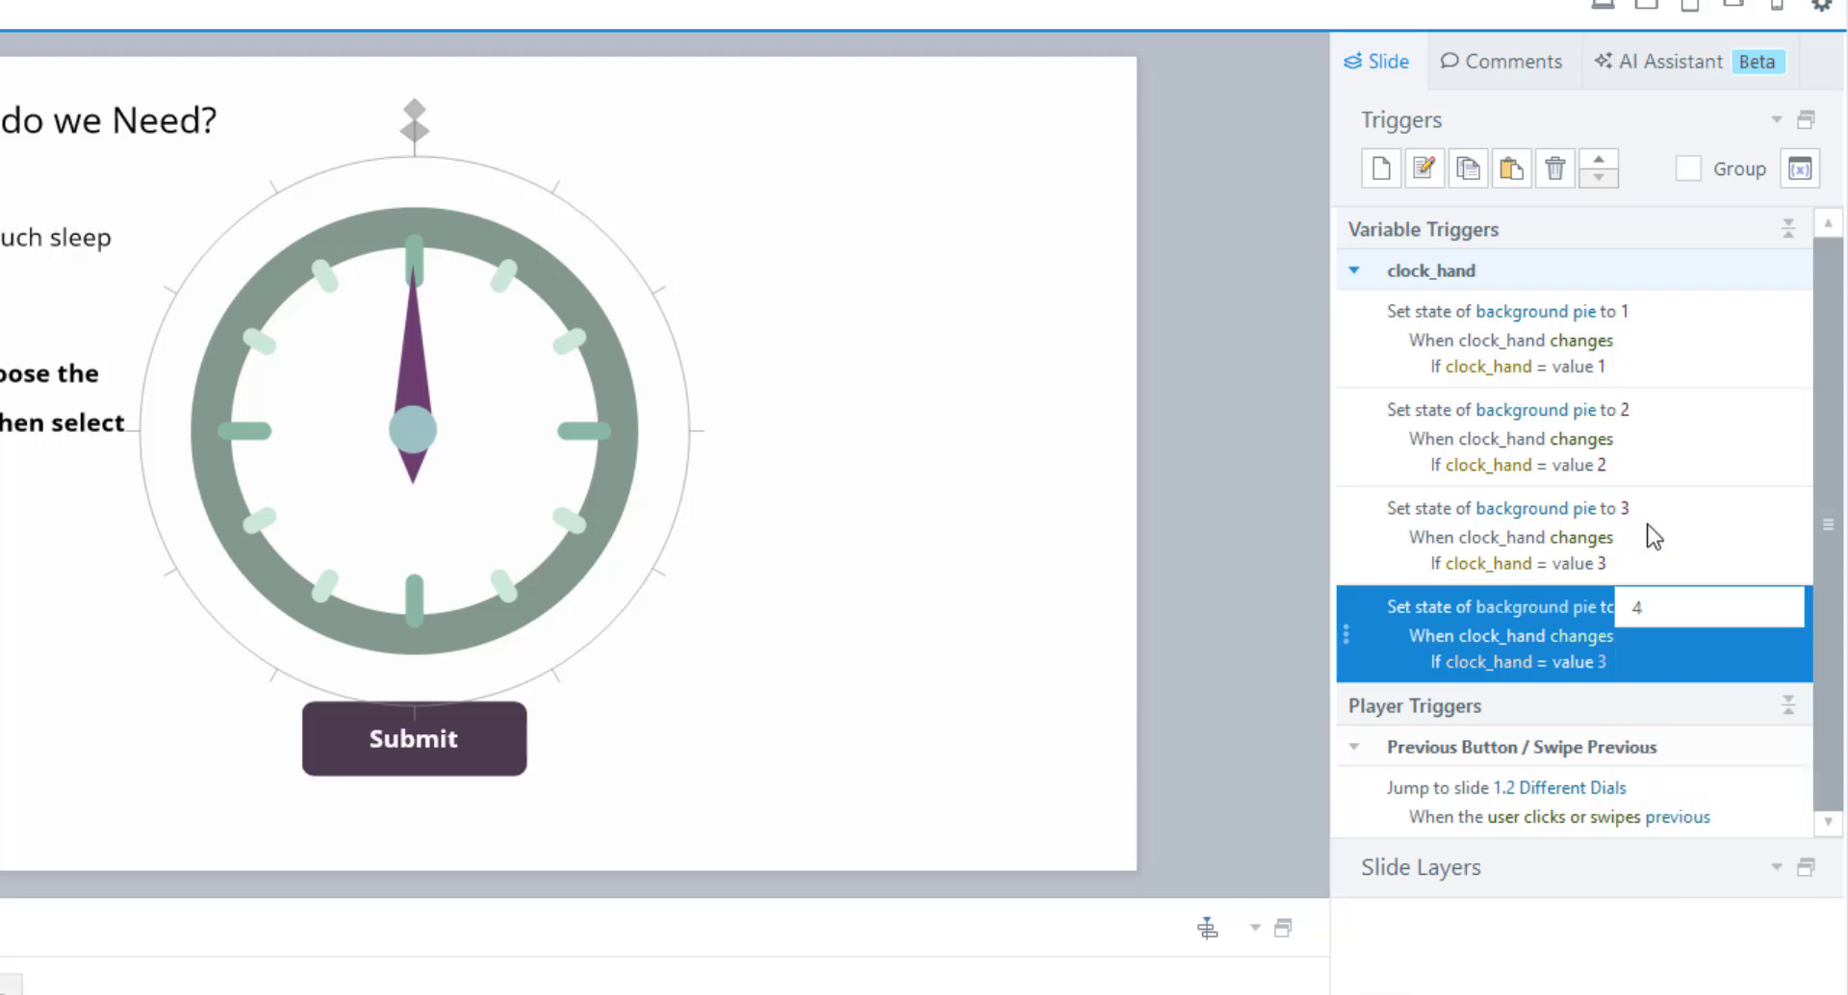
click(1601, 664)
click(1727, 653)
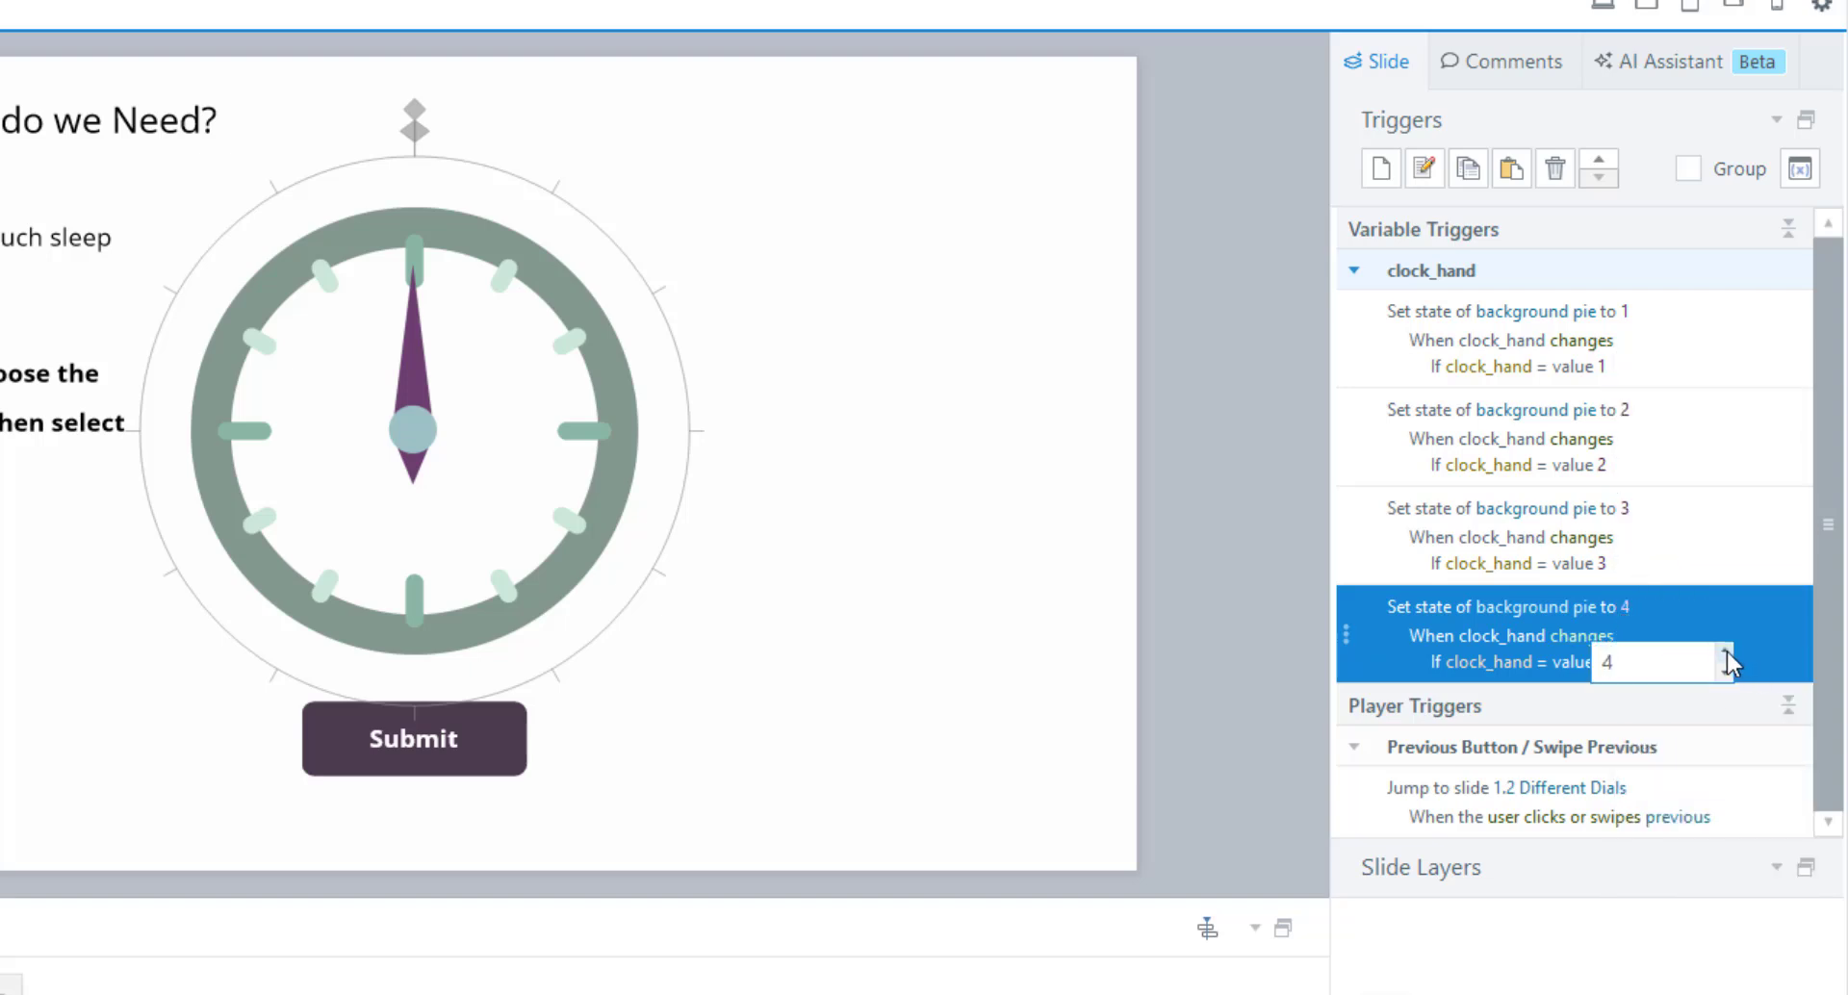
click(1736, 604)
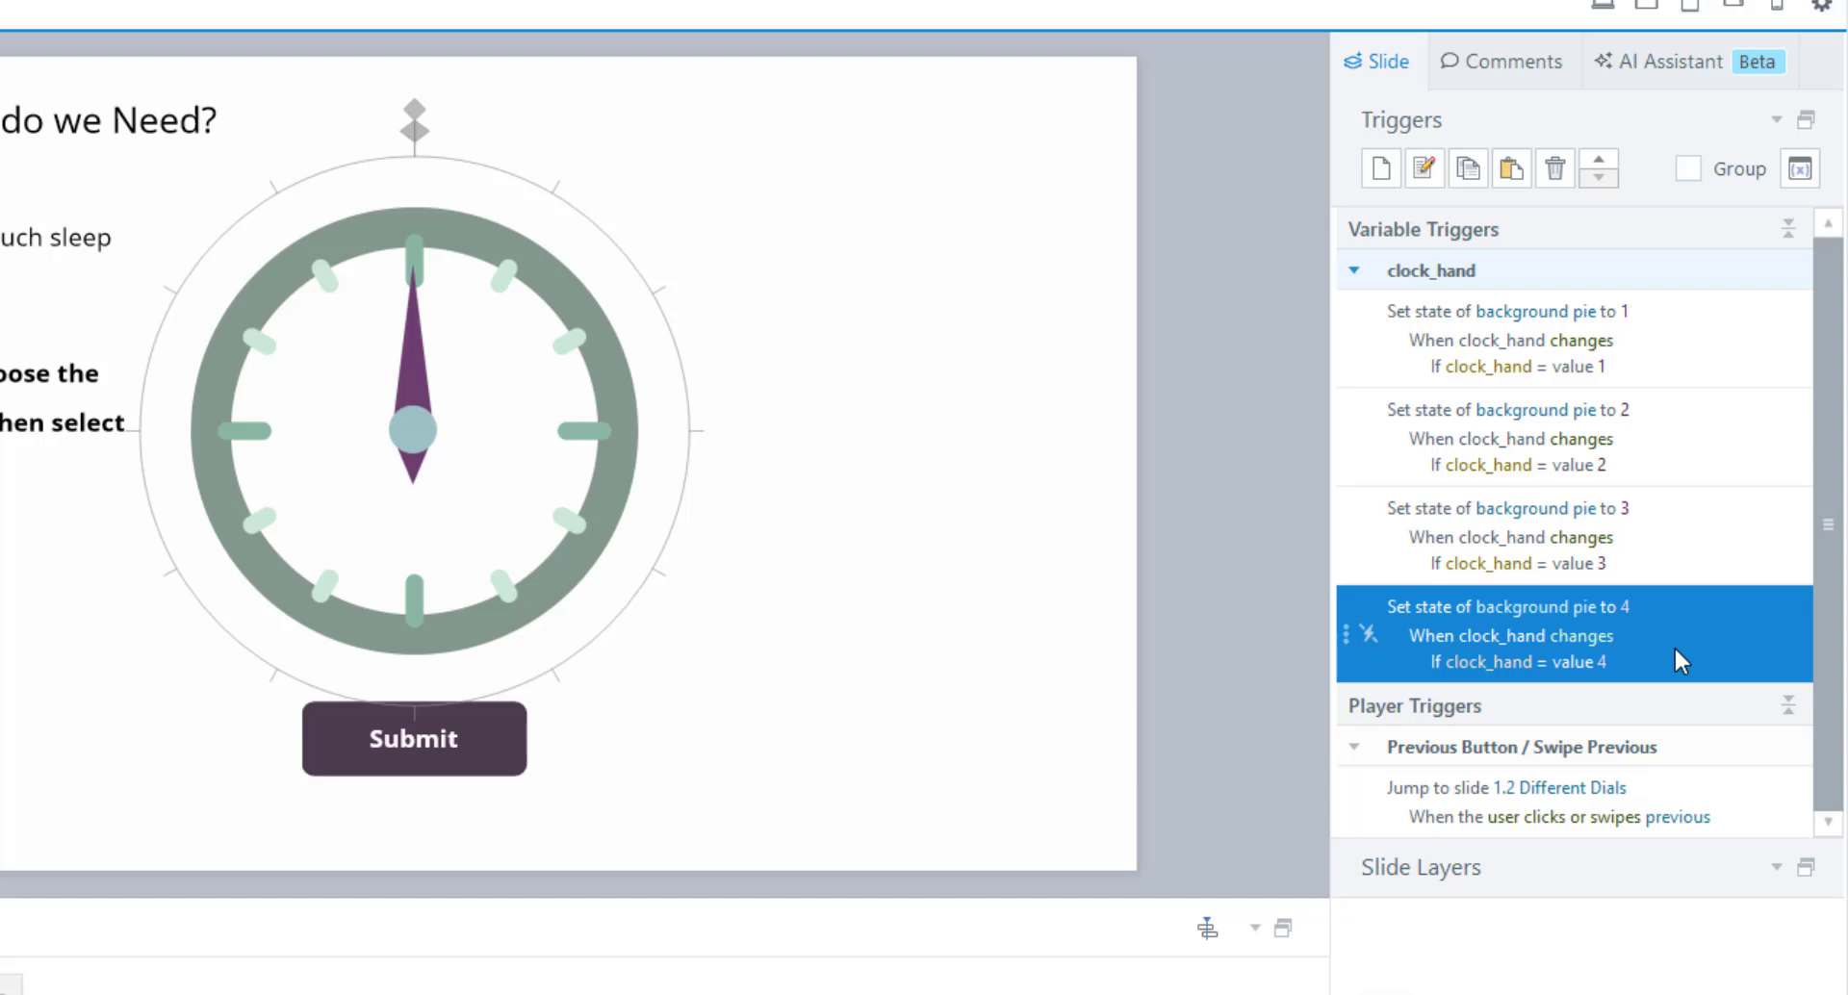
click(1681, 340)
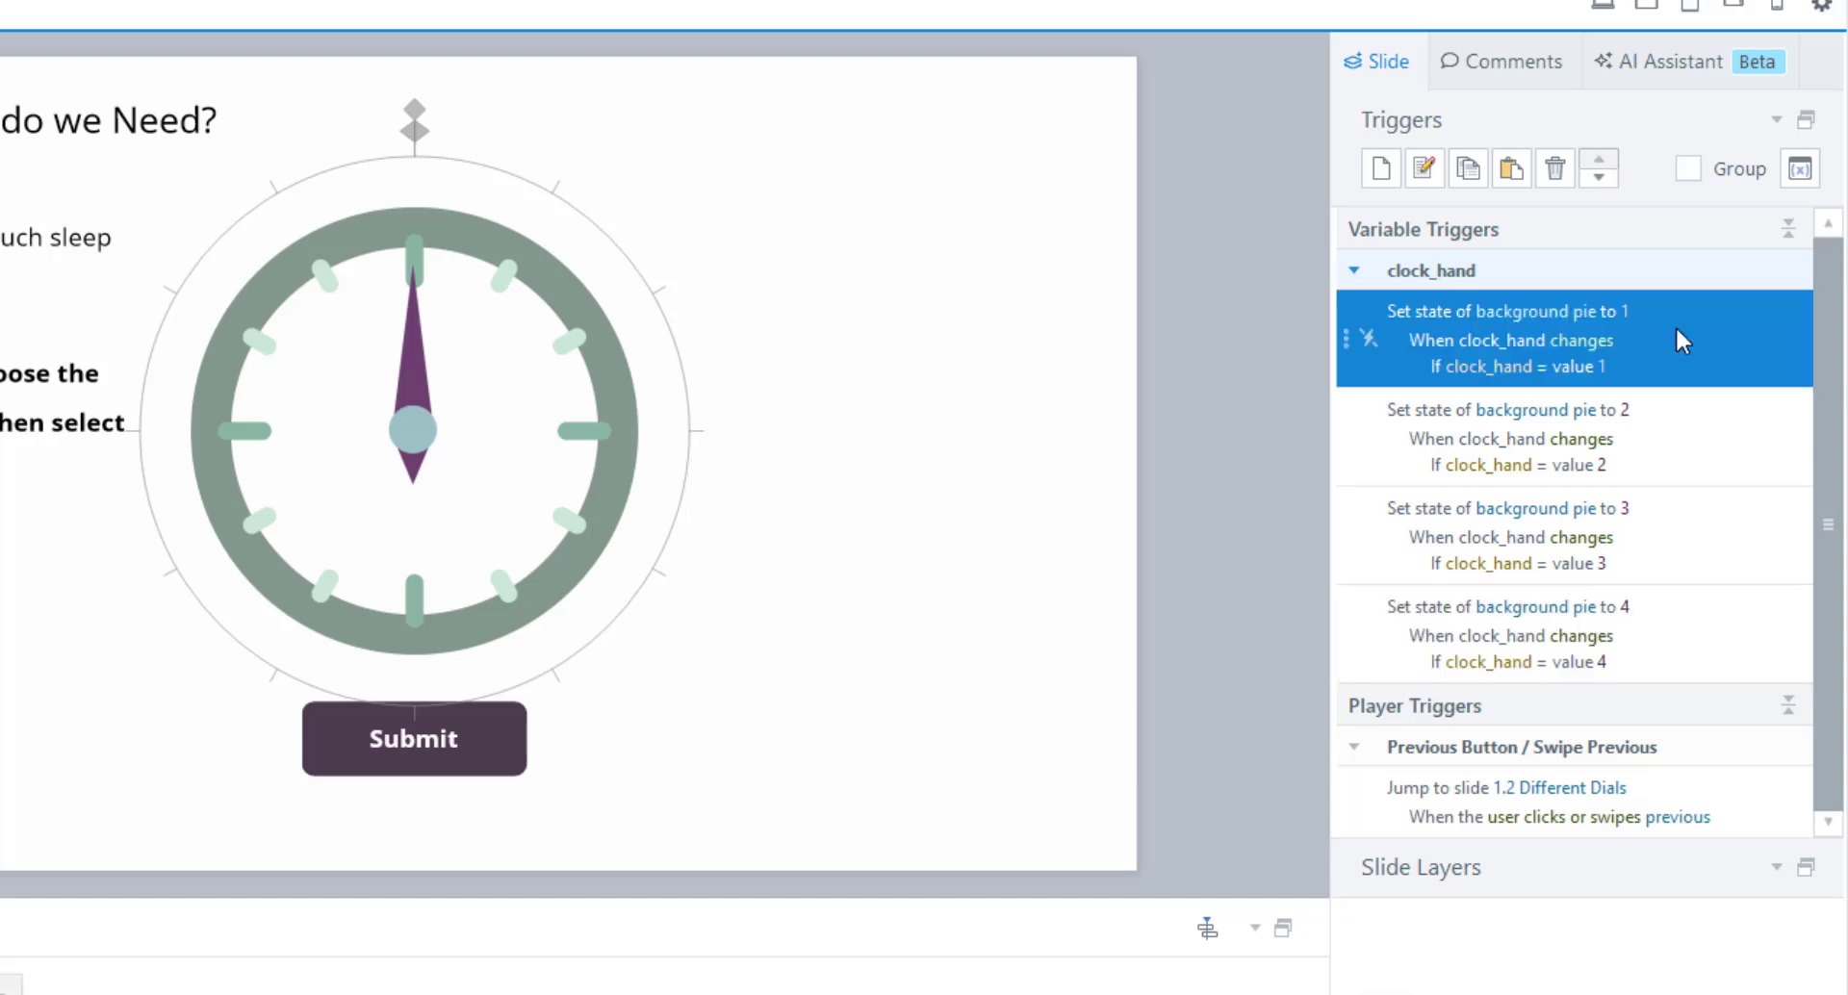
Duplicate the state-1 trigger, move it to the top, and set pie Normal when clock_hand is 0.
click(1468, 169)
click(1511, 169)
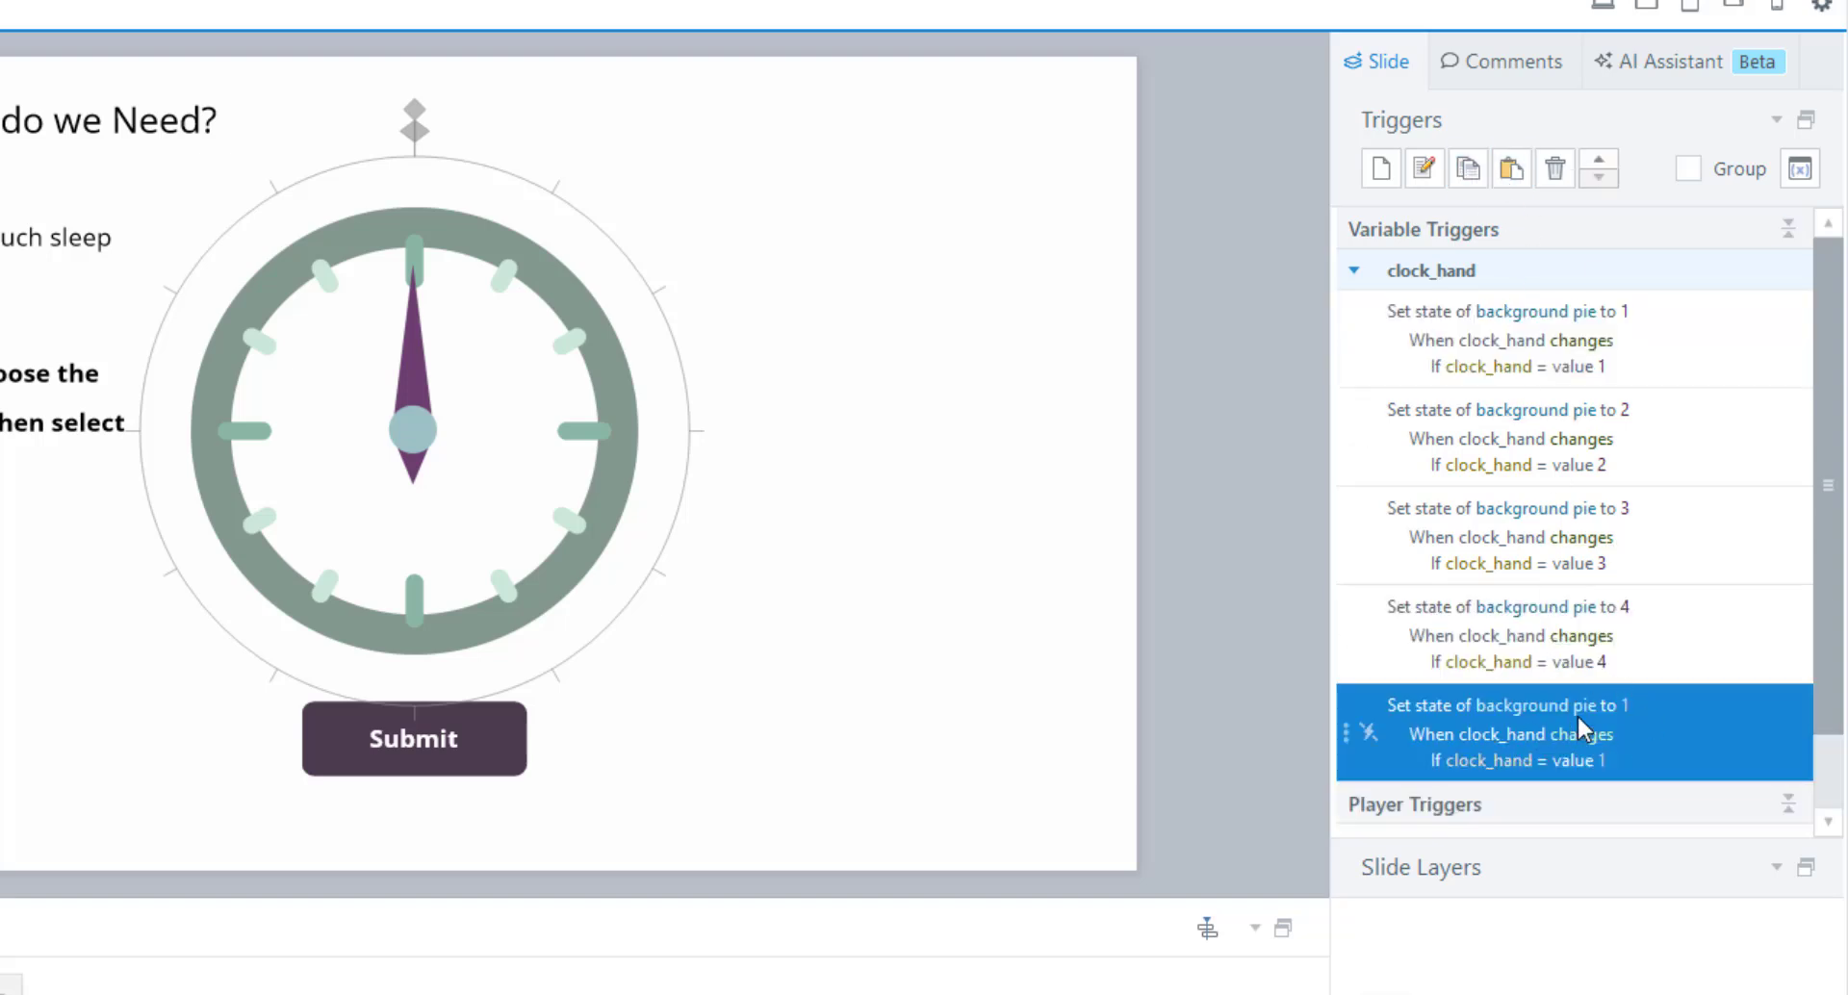
drag(1347, 734, 1629, 325)
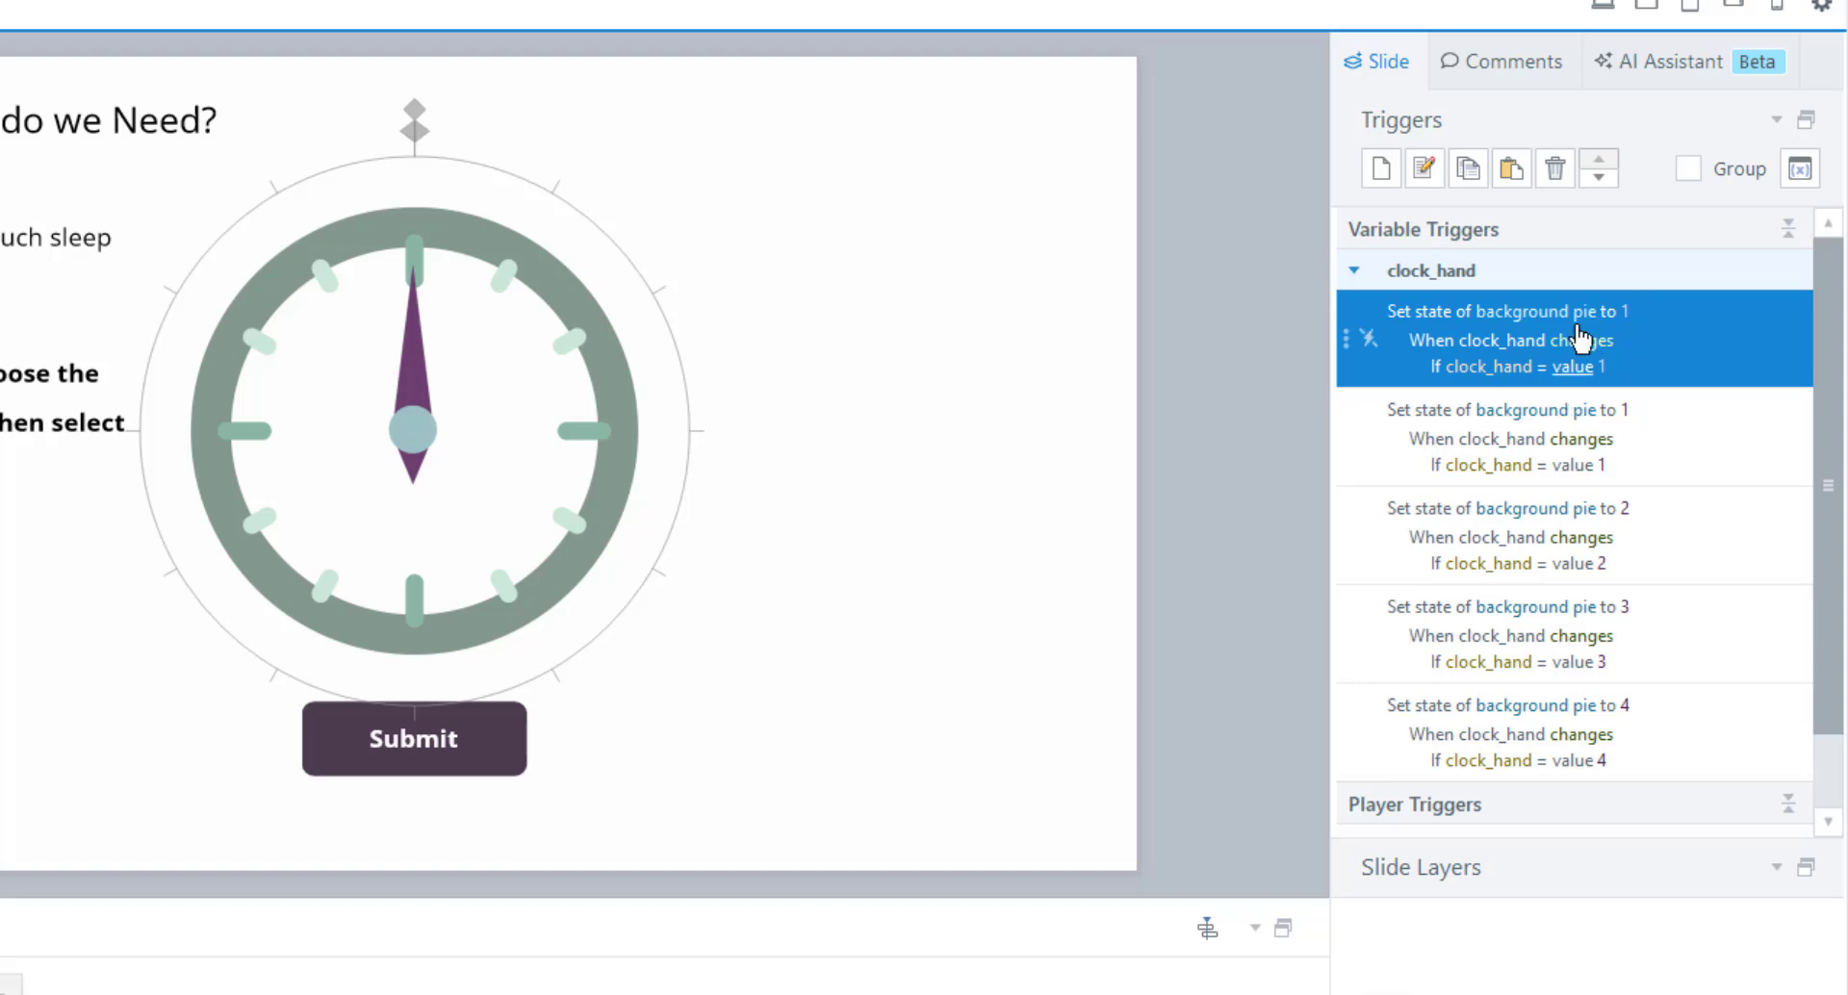
click(1626, 312)
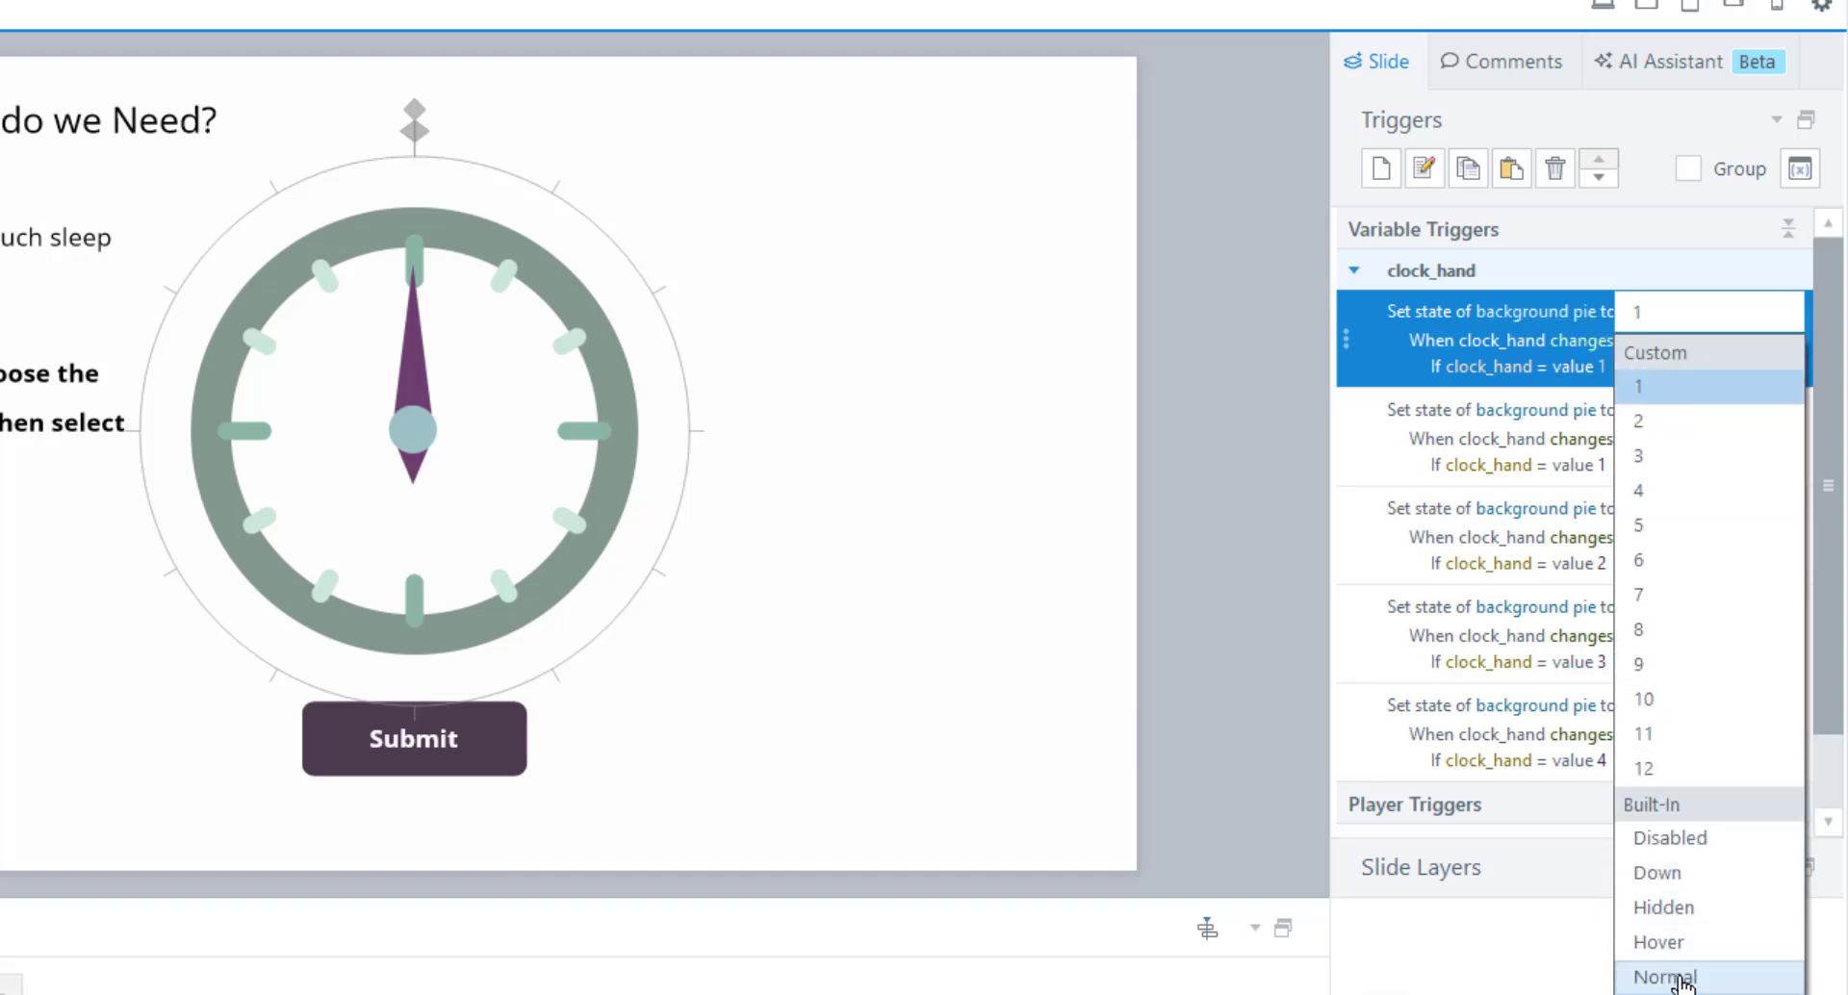
click(1680, 978)
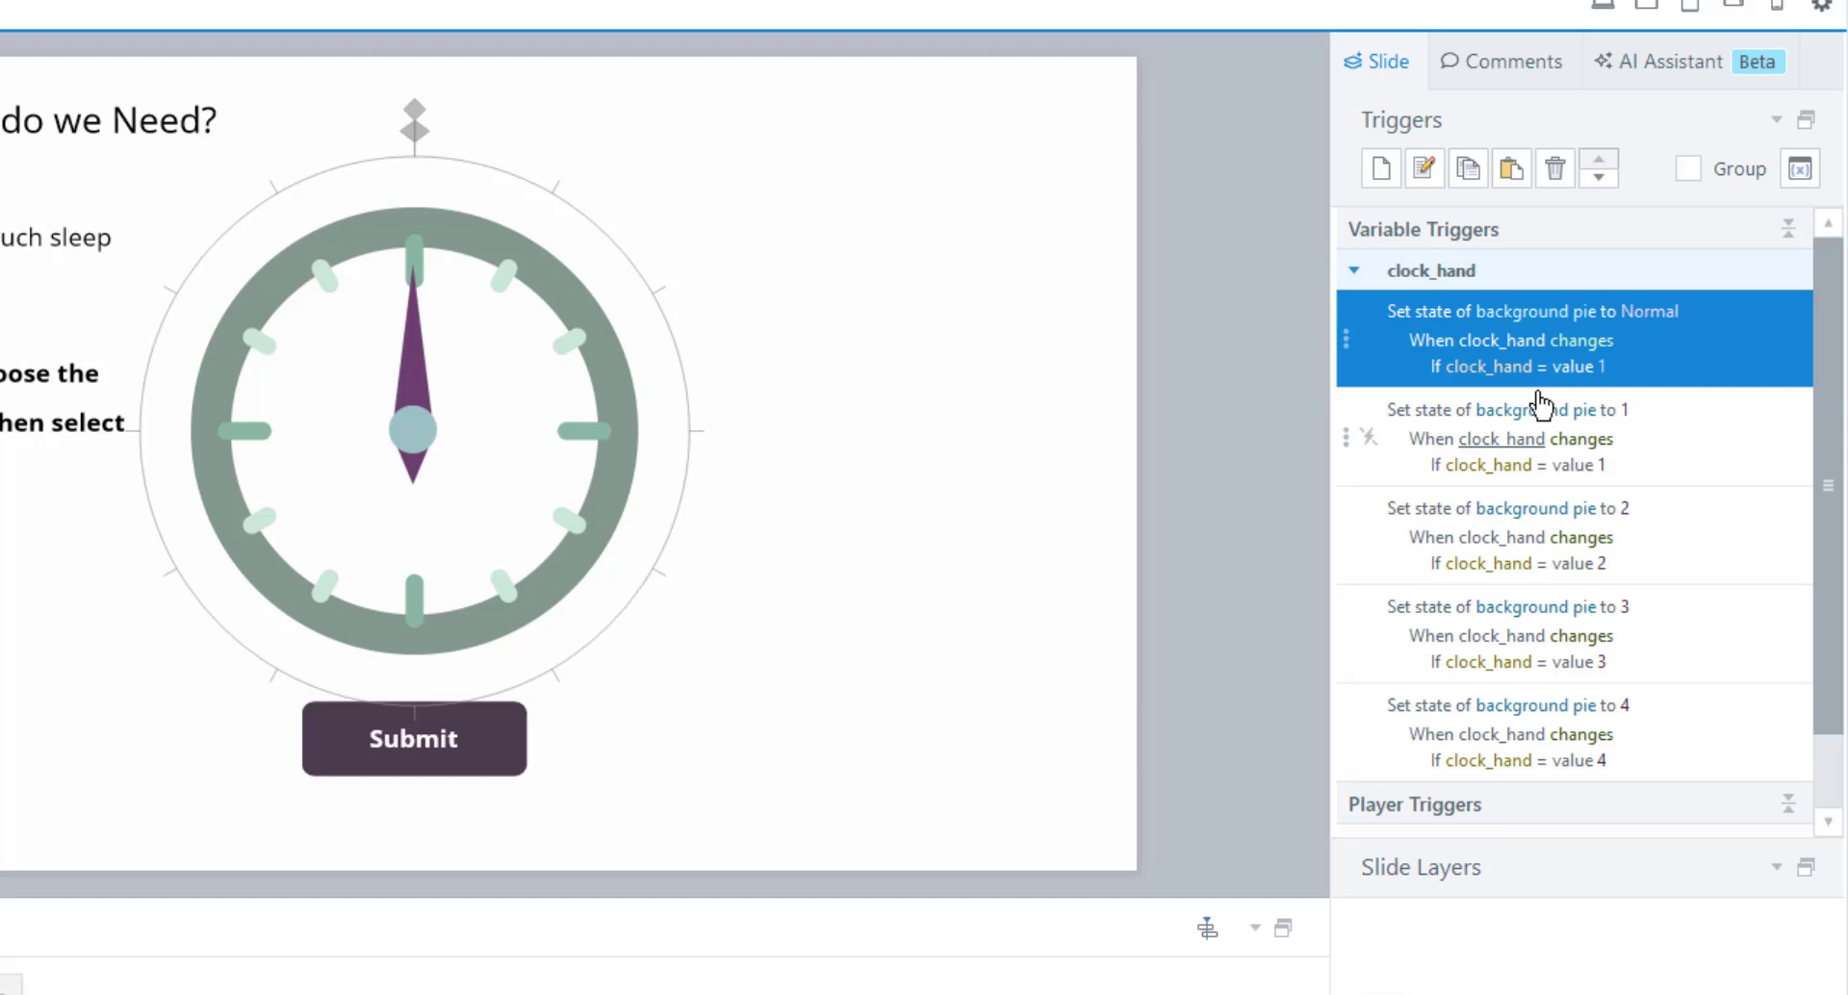
click(1602, 371)
click(1720, 375)
click(1196, 301)
Review the trigger list and preview the slide.
scroll(1653, 630, down, 1)
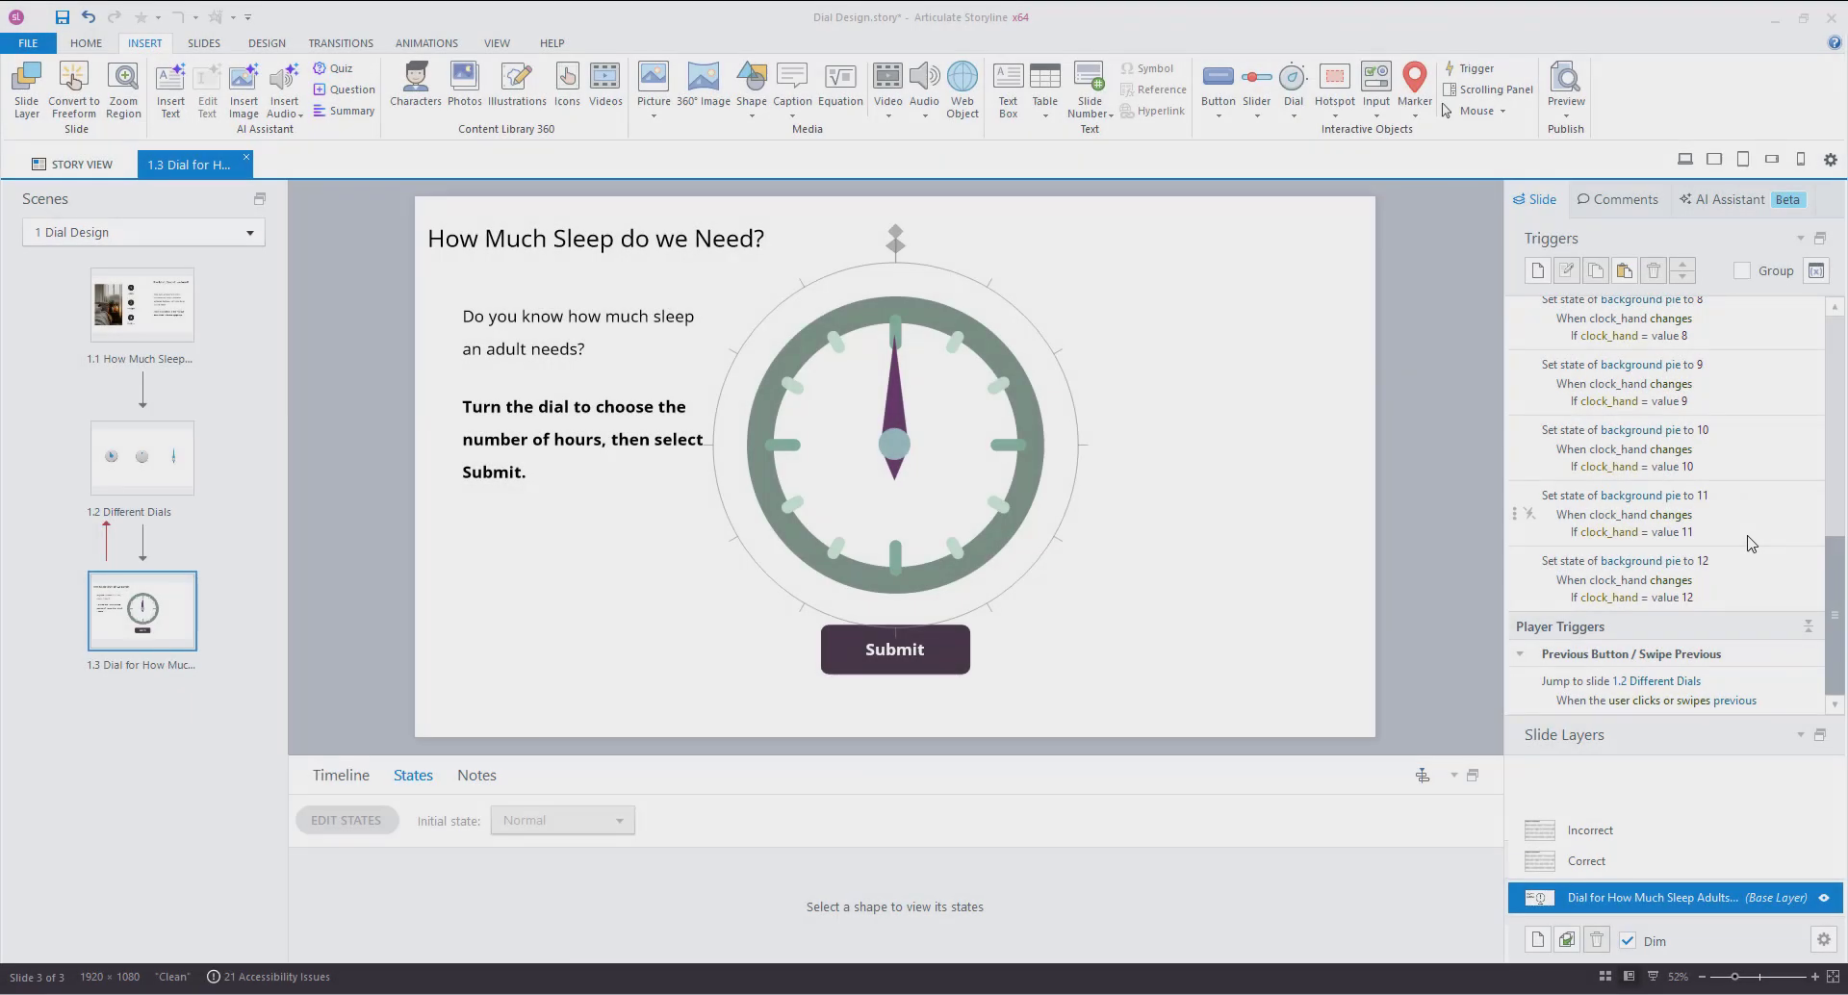
scroll(1723, 354, up, 5)
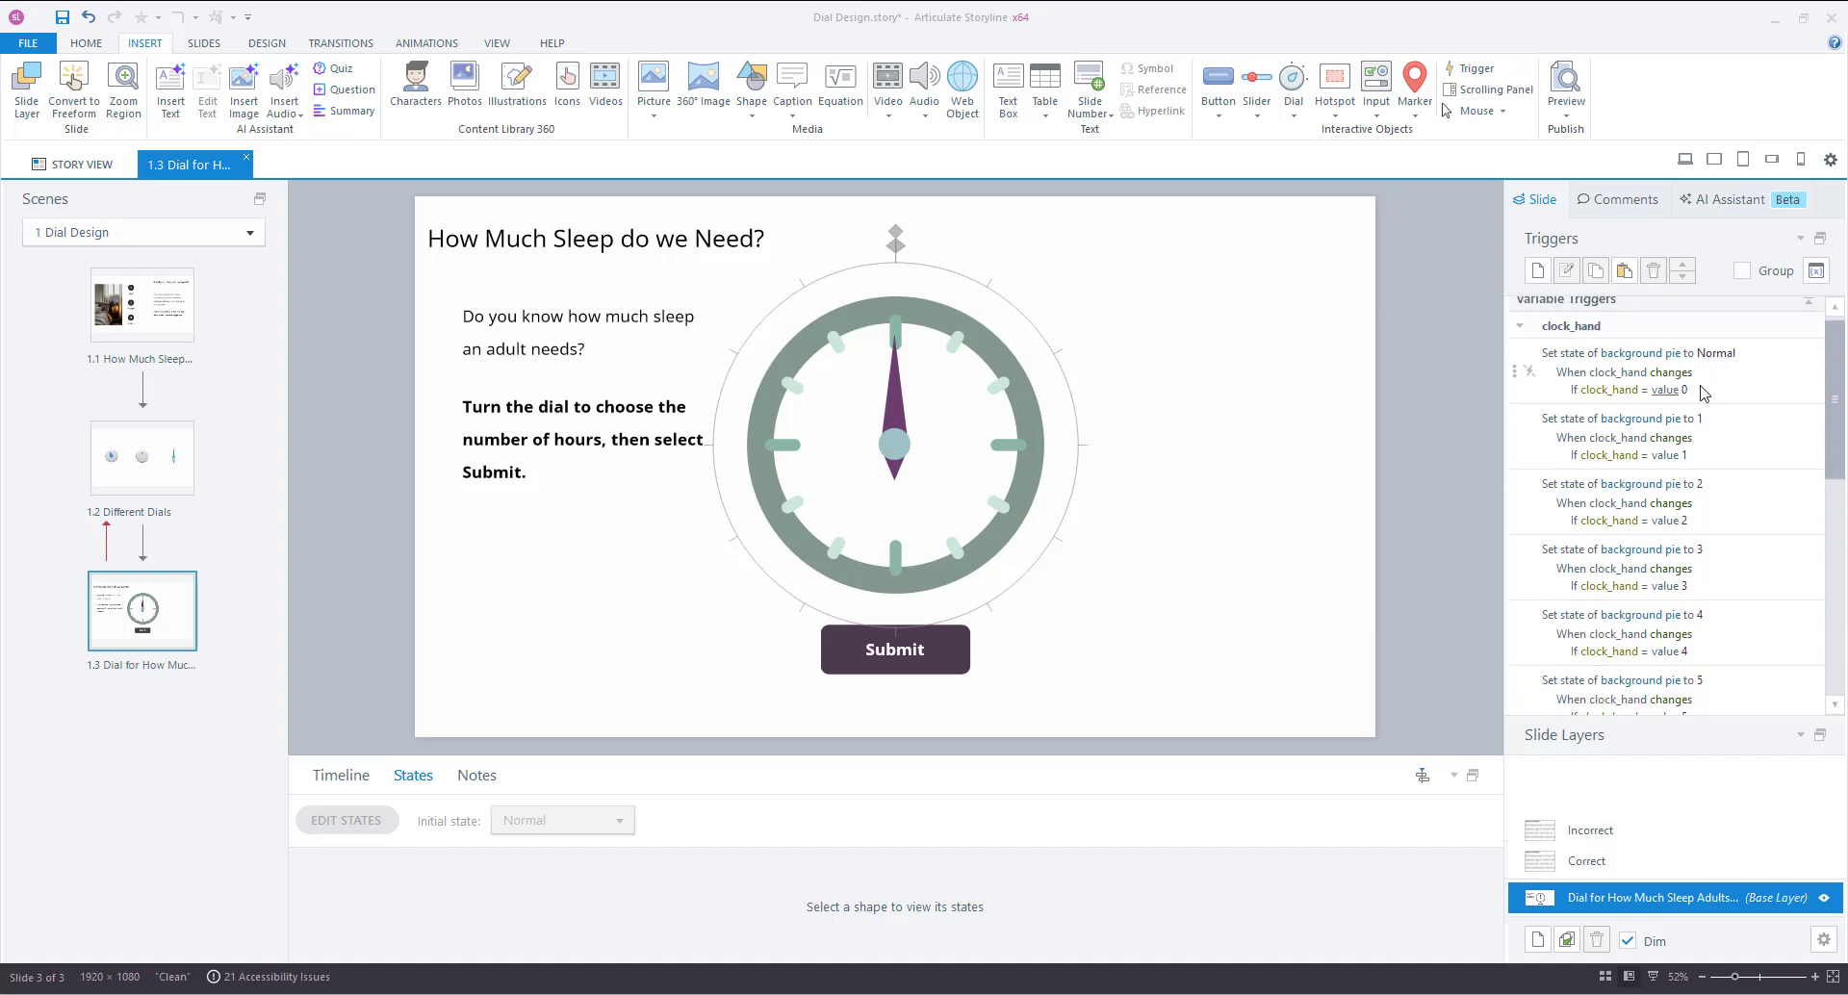
scroll(1708, 393, down, 5)
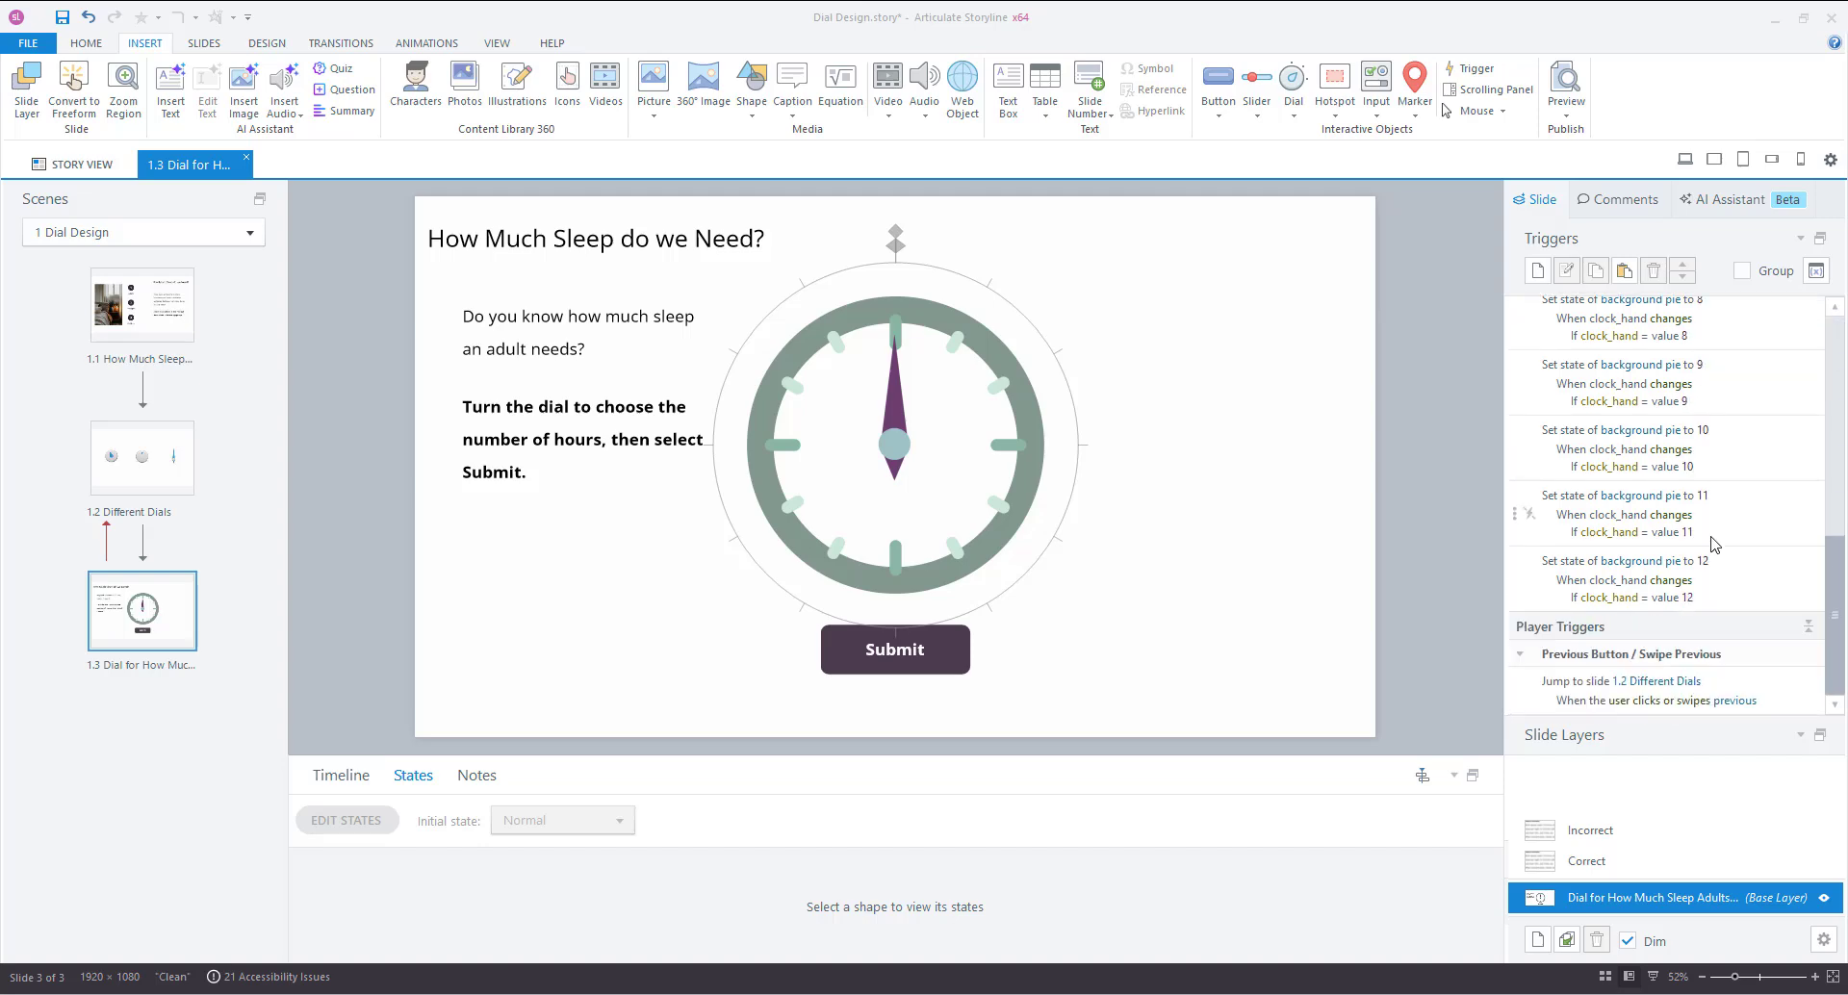
click(1685, 161)
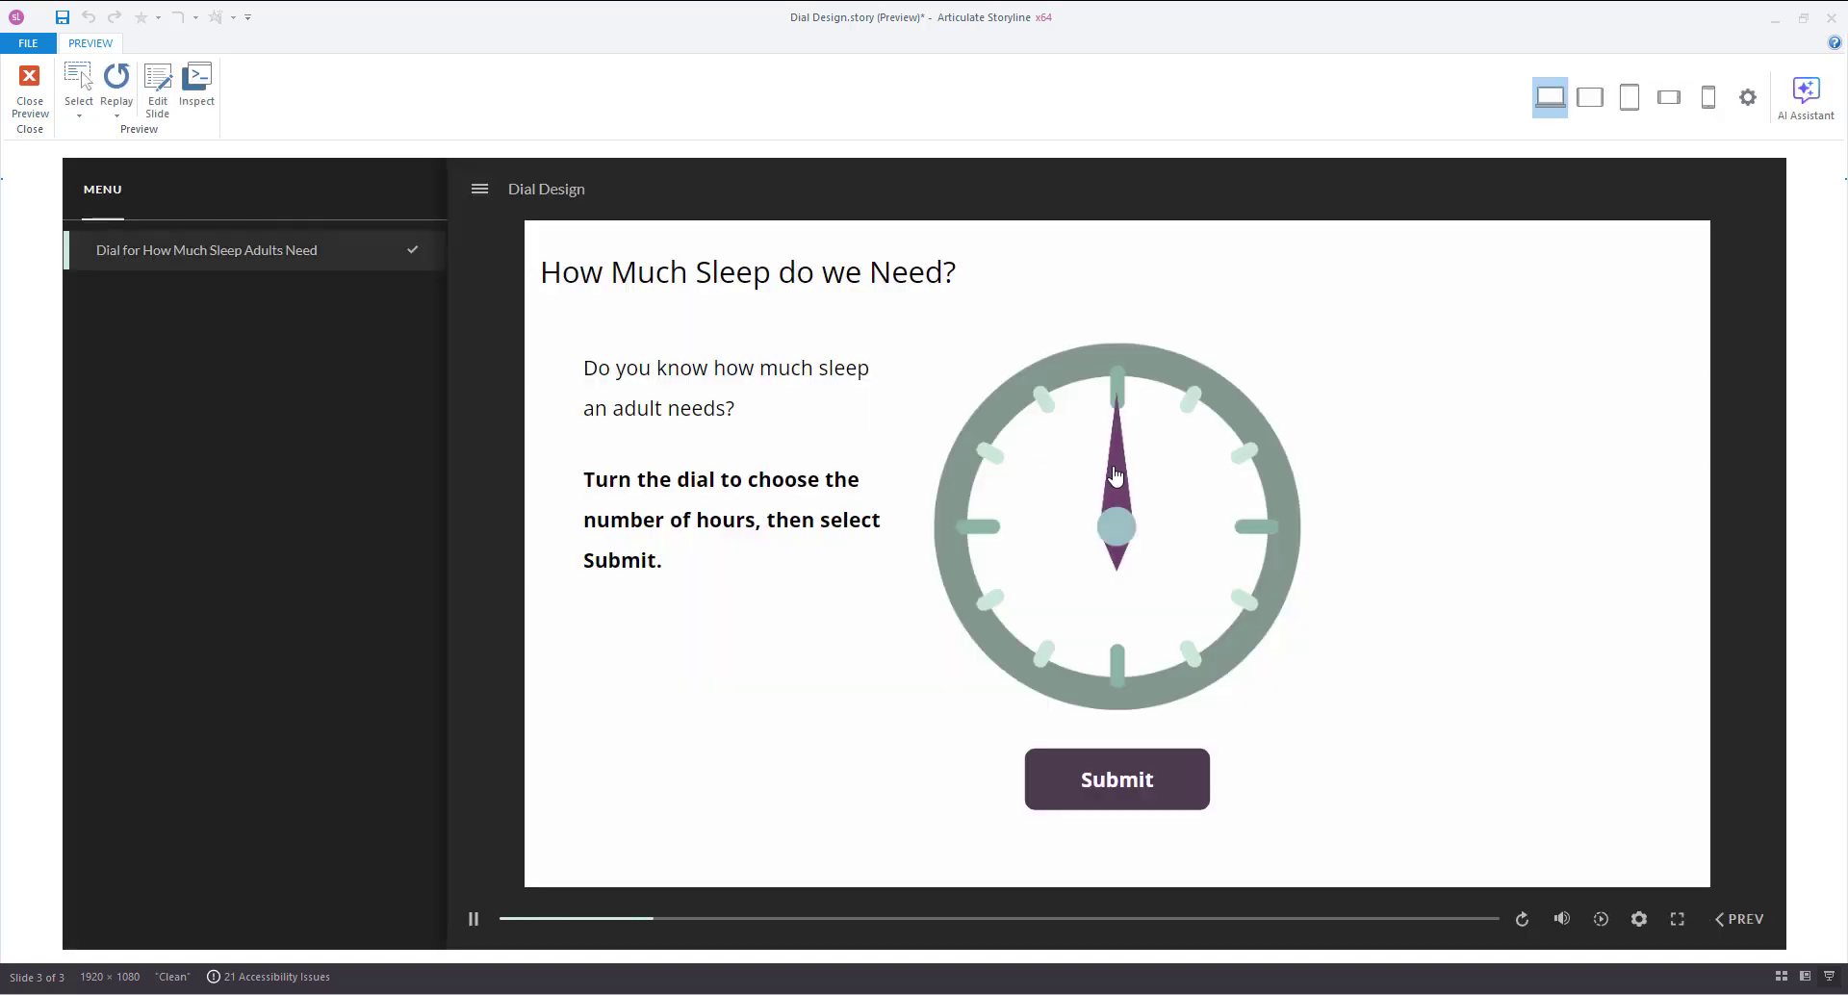
Turn the dial needle toward 1 o'clock in the preview to test the green pie fill.
mouse_move(1118, 475)
mouse_down()
mouse_move(1201, 483)
mouse_move(1218, 525)
mouse_move(1164, 614)
mouse_move(1098, 602)
mouse_move(1024, 535)
mouse_move(1093, 445)
mouse_move(1059, 462)
mouse_move(1043, 553)
mouse_move(1179, 565)
mouse_move(1192, 481)
mouse_move(1205, 579)
mouse_move(1119, 645)
mouse_up()
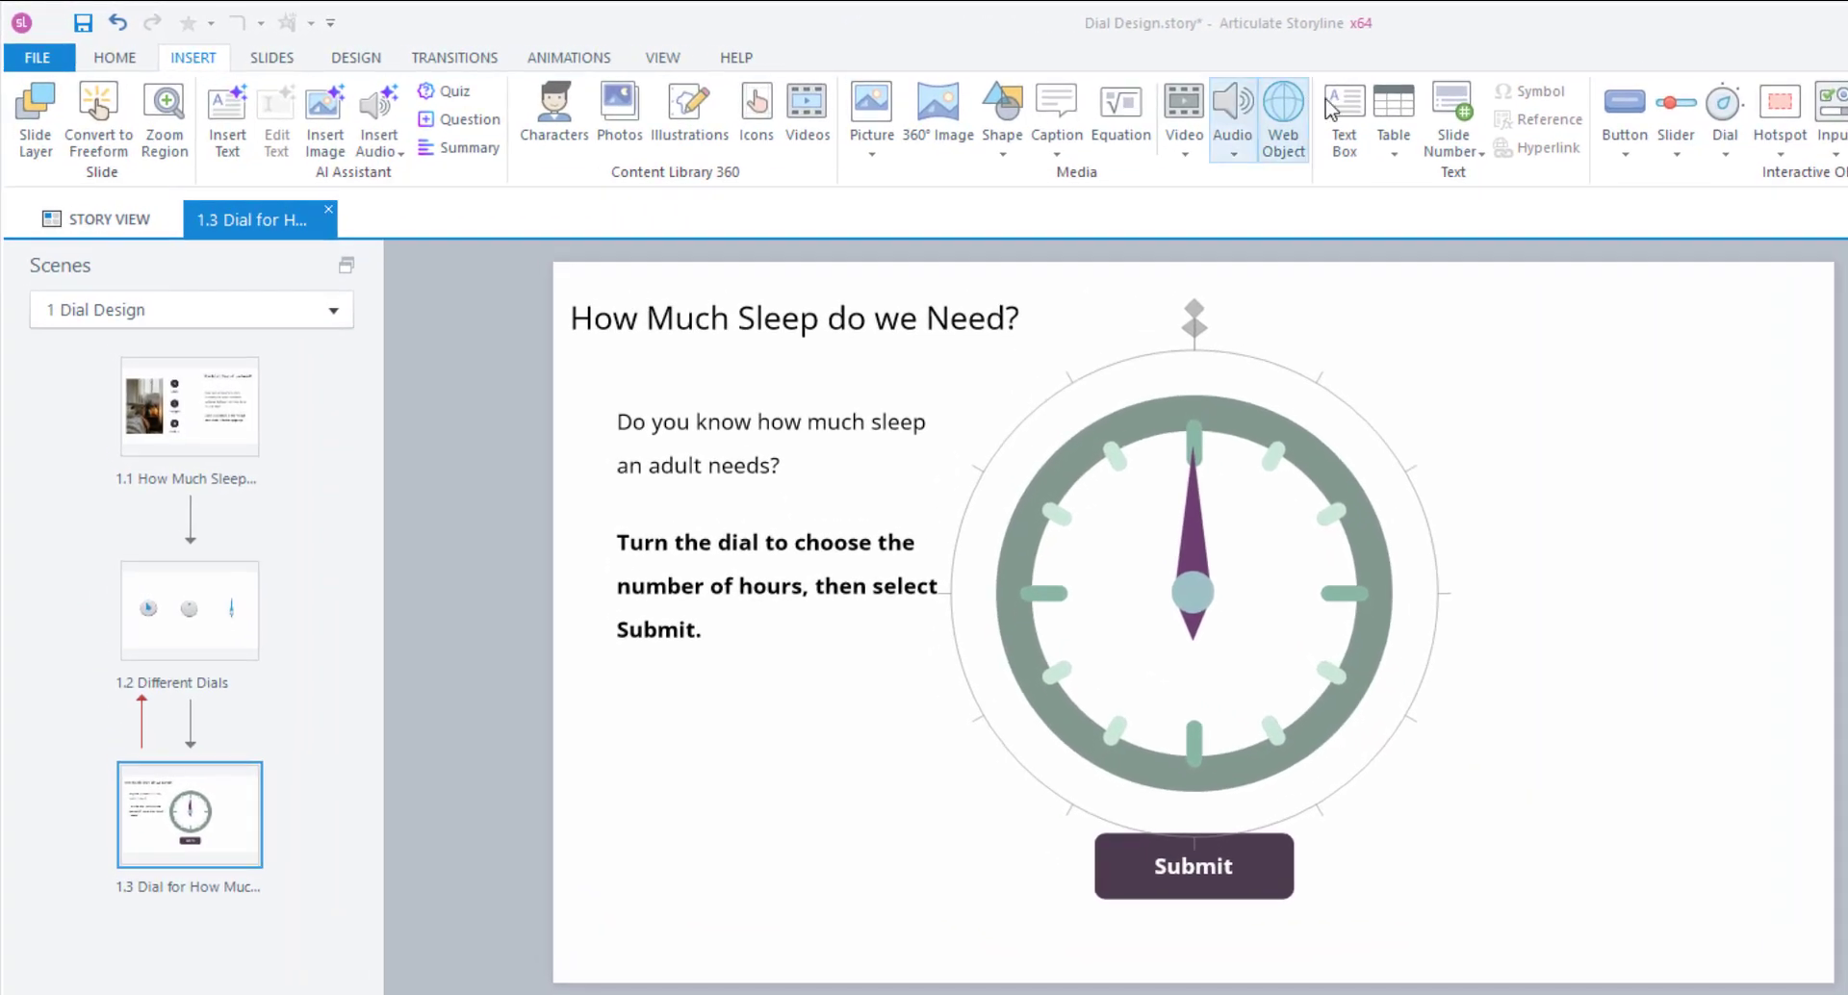
Add a text box right of the dial reading 'Number of hours =' and open the variable references list.
click(1343, 121)
mouse_move(1484, 492)
mouse_down()
mouse_move(1691, 632)
mouse_move(1777, 610)
mouse_move(1747, 619)
mouse_up()
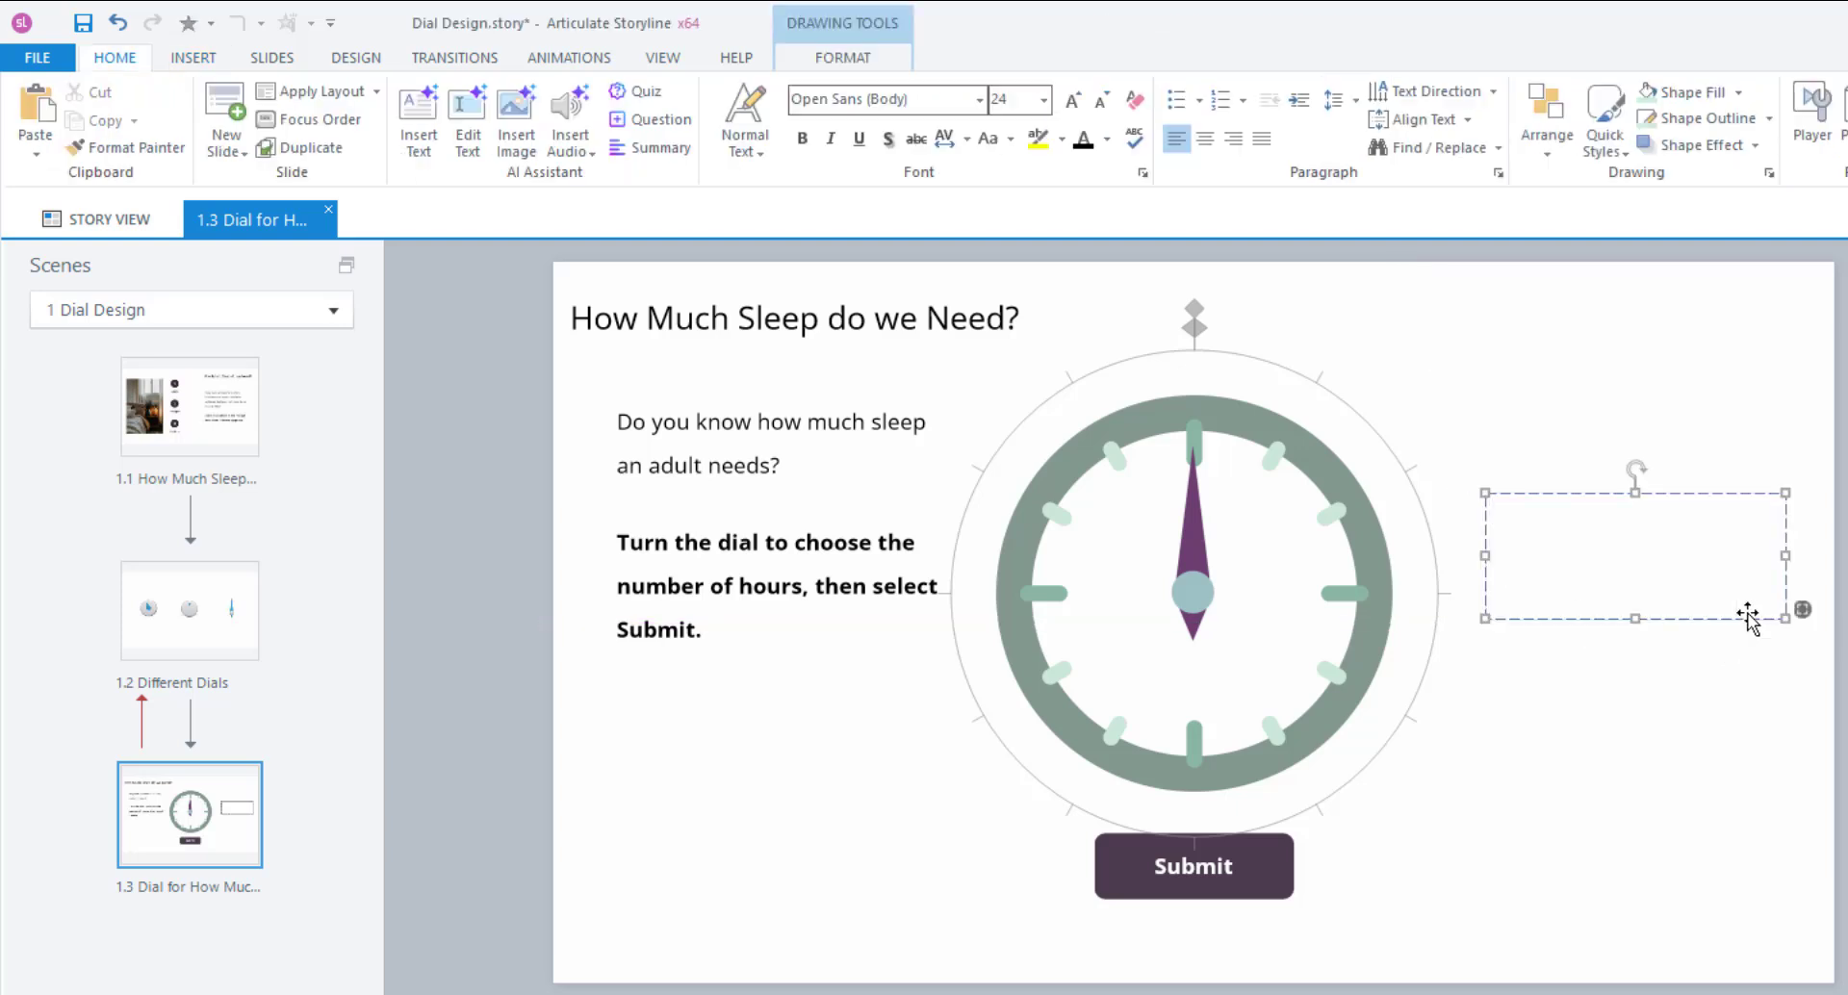
text(Number of hours = %)
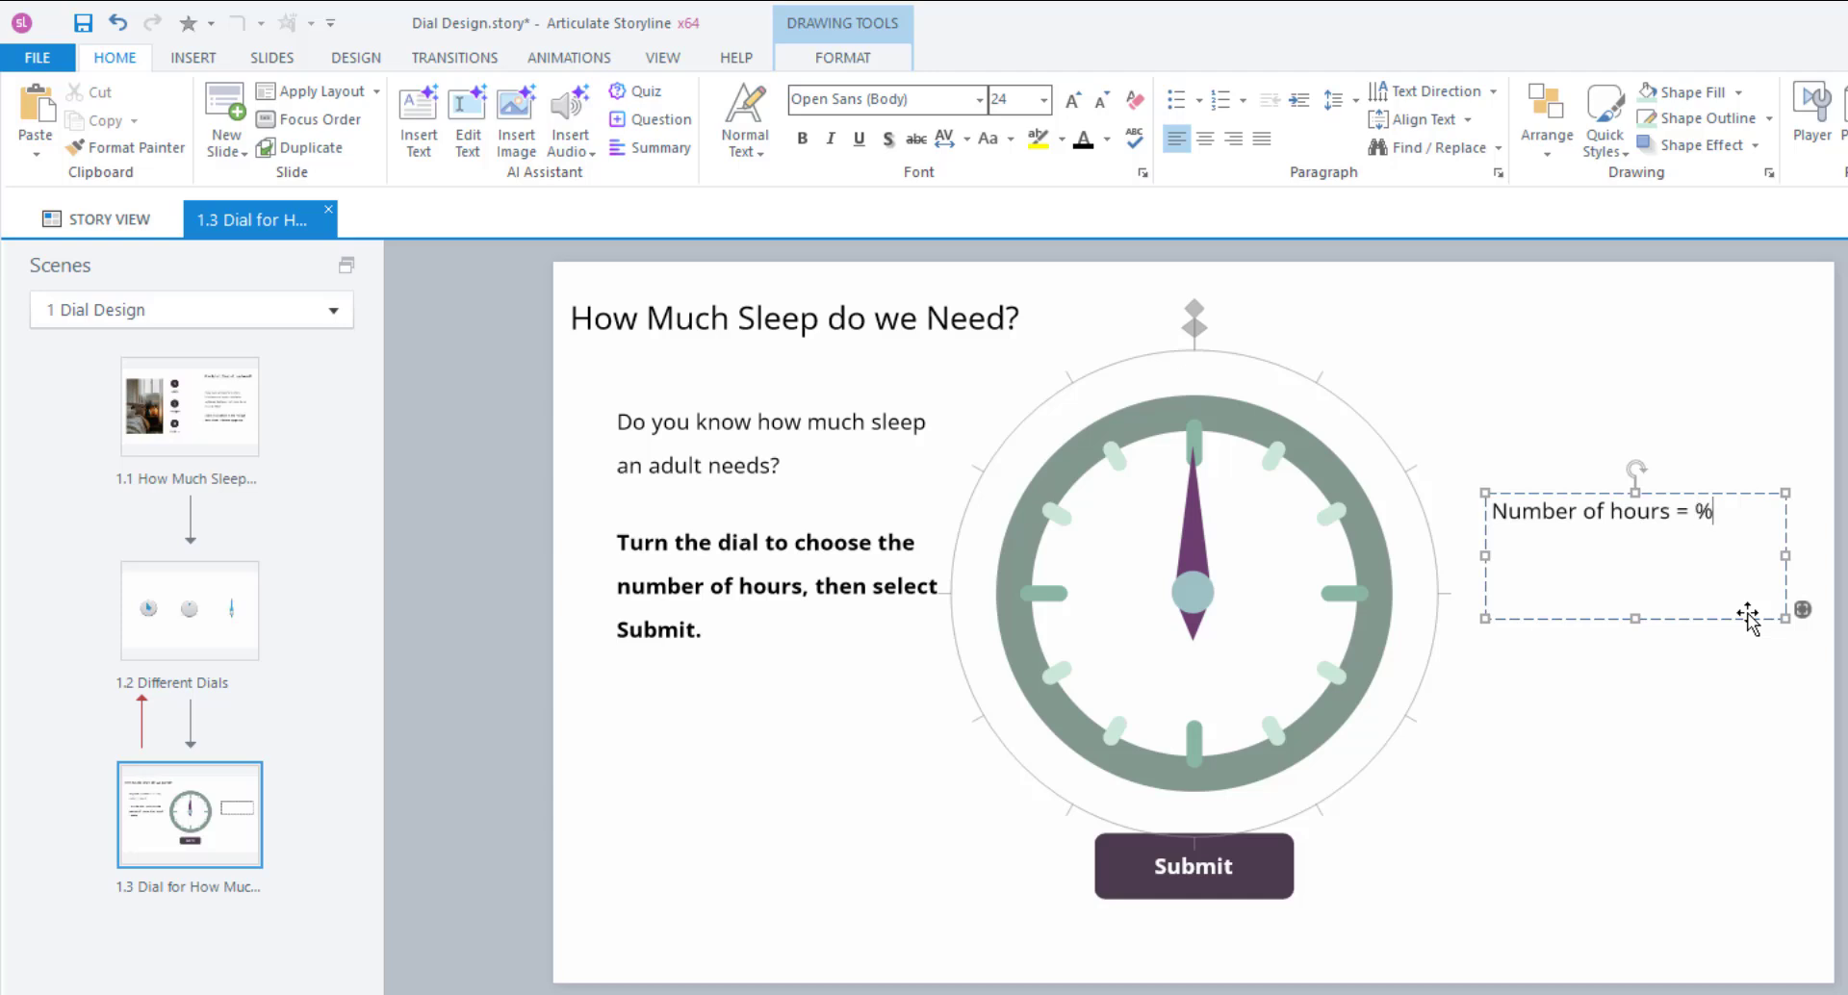
text(name)
click(192, 61)
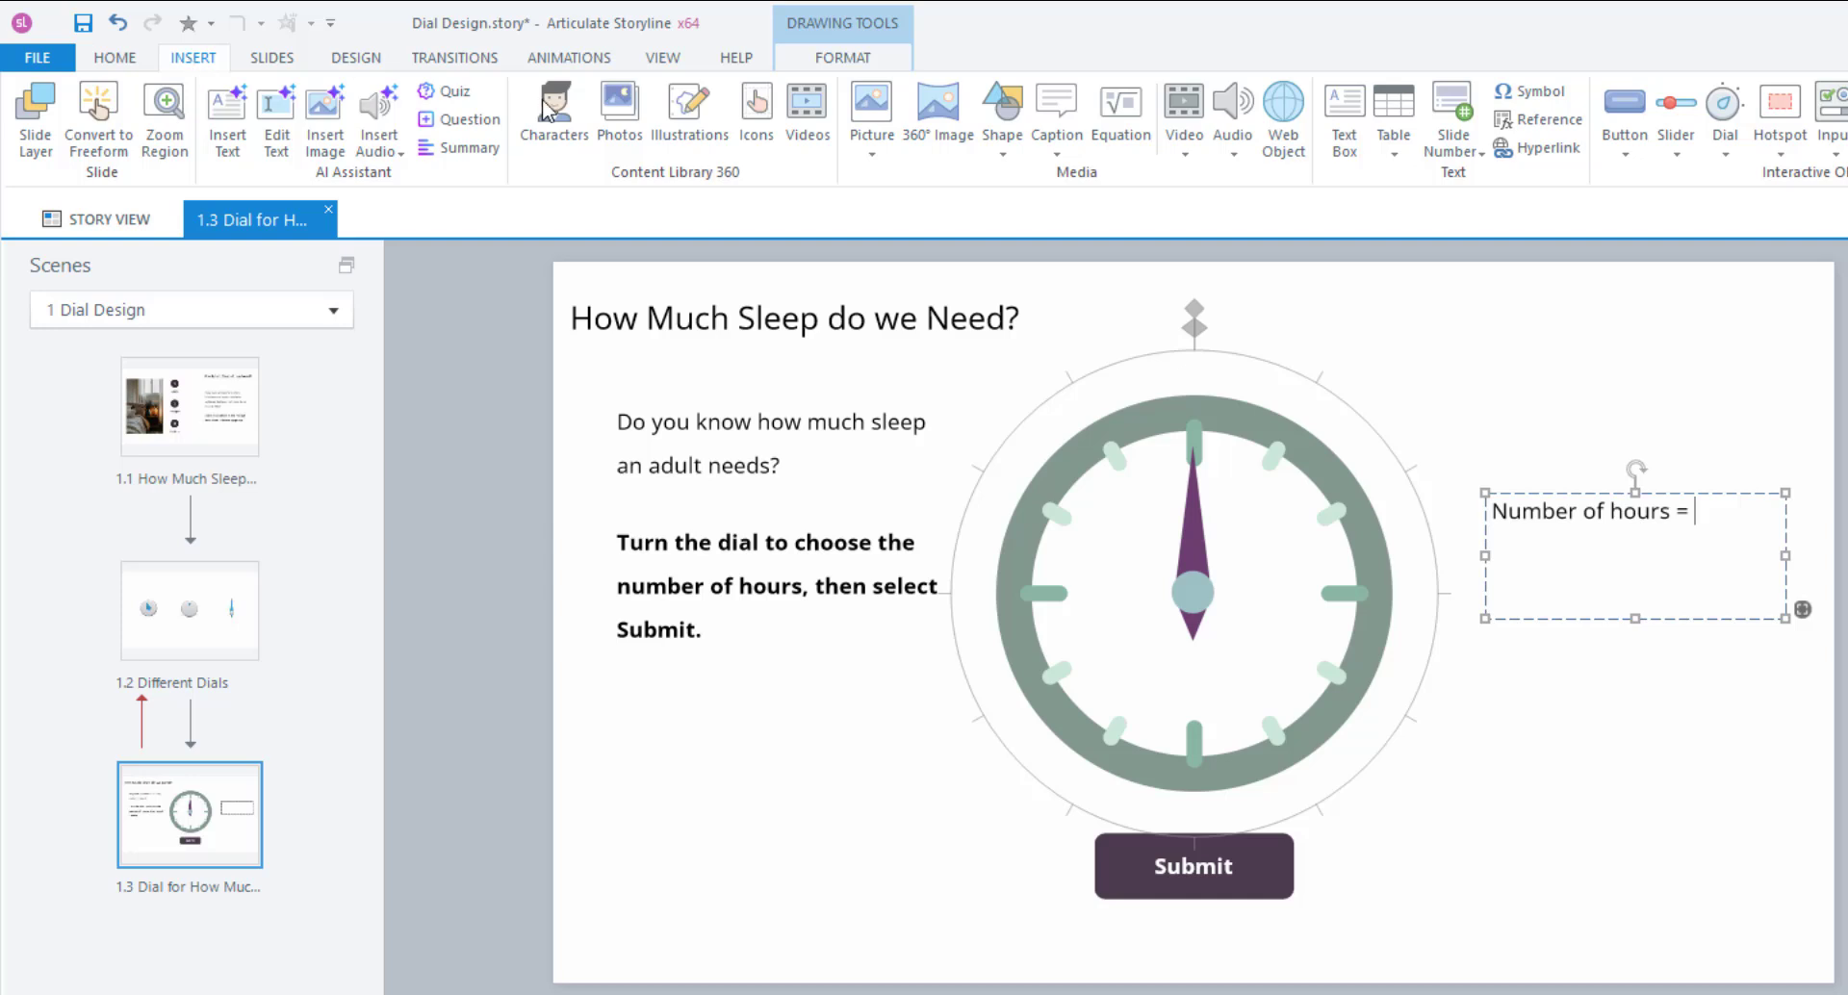
click(1526, 122)
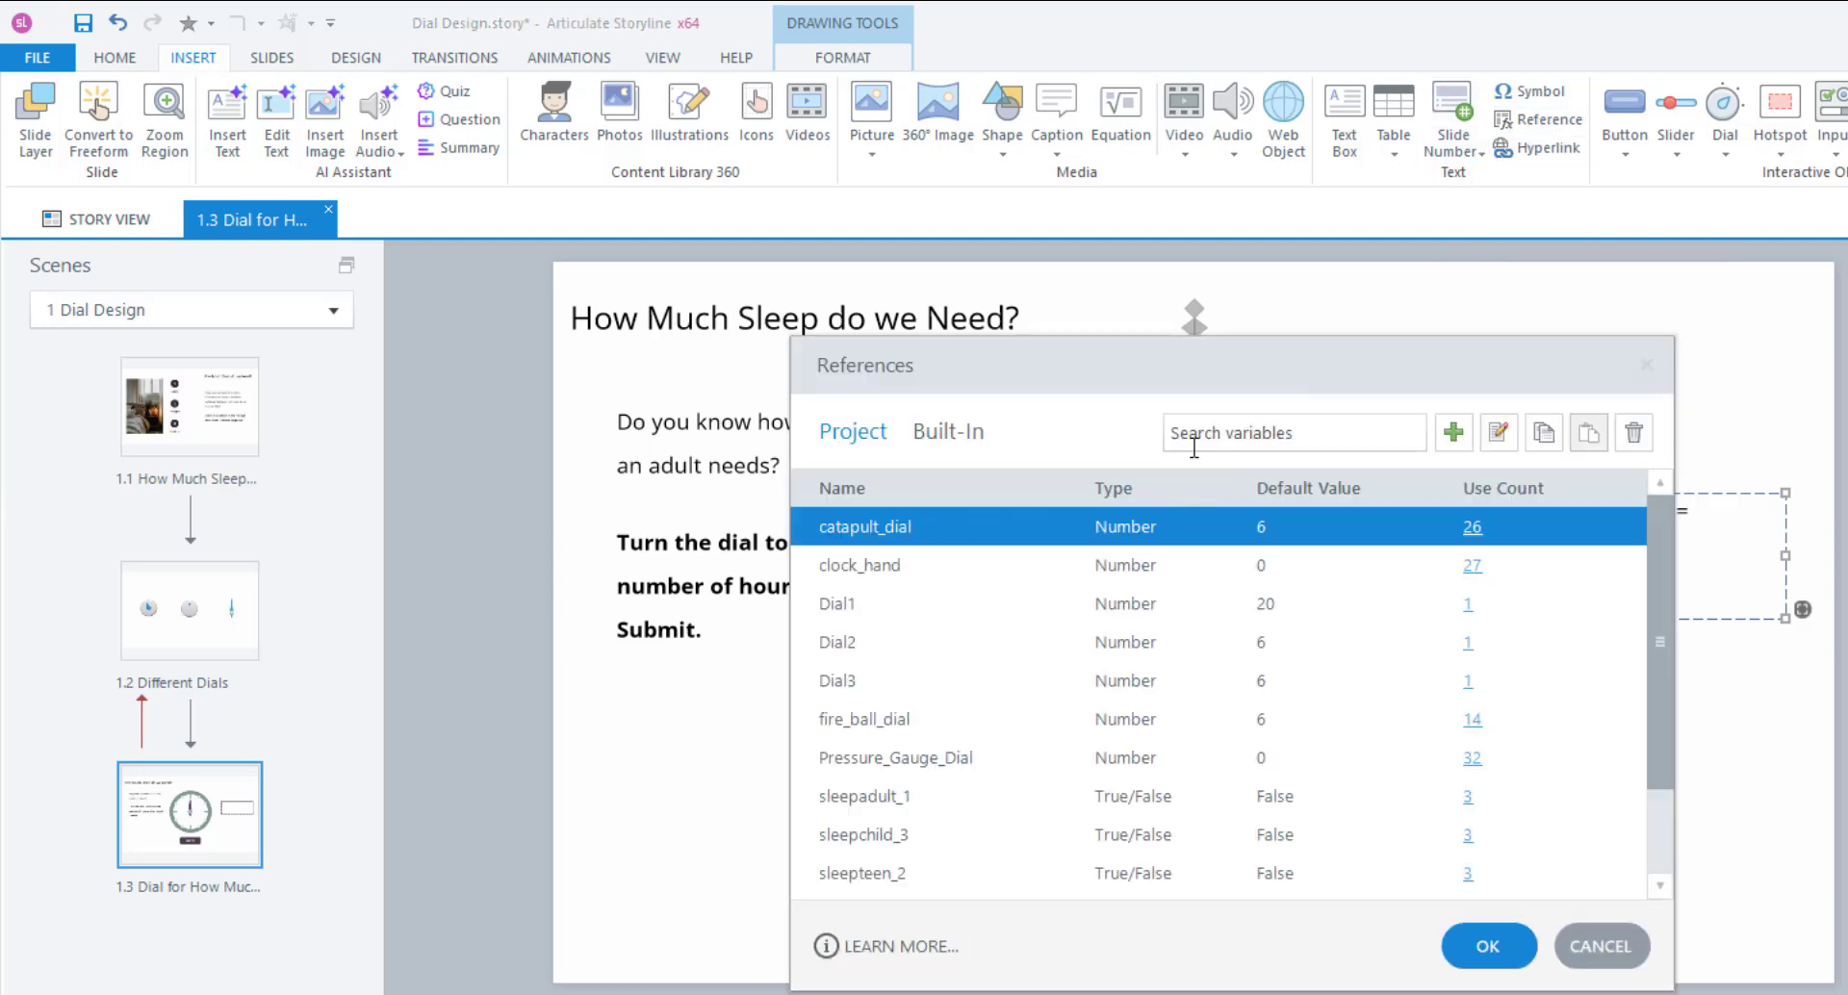
Insert a clock_hand variable reference so the text box reads 'Number of hours = 0'.
click(887, 568)
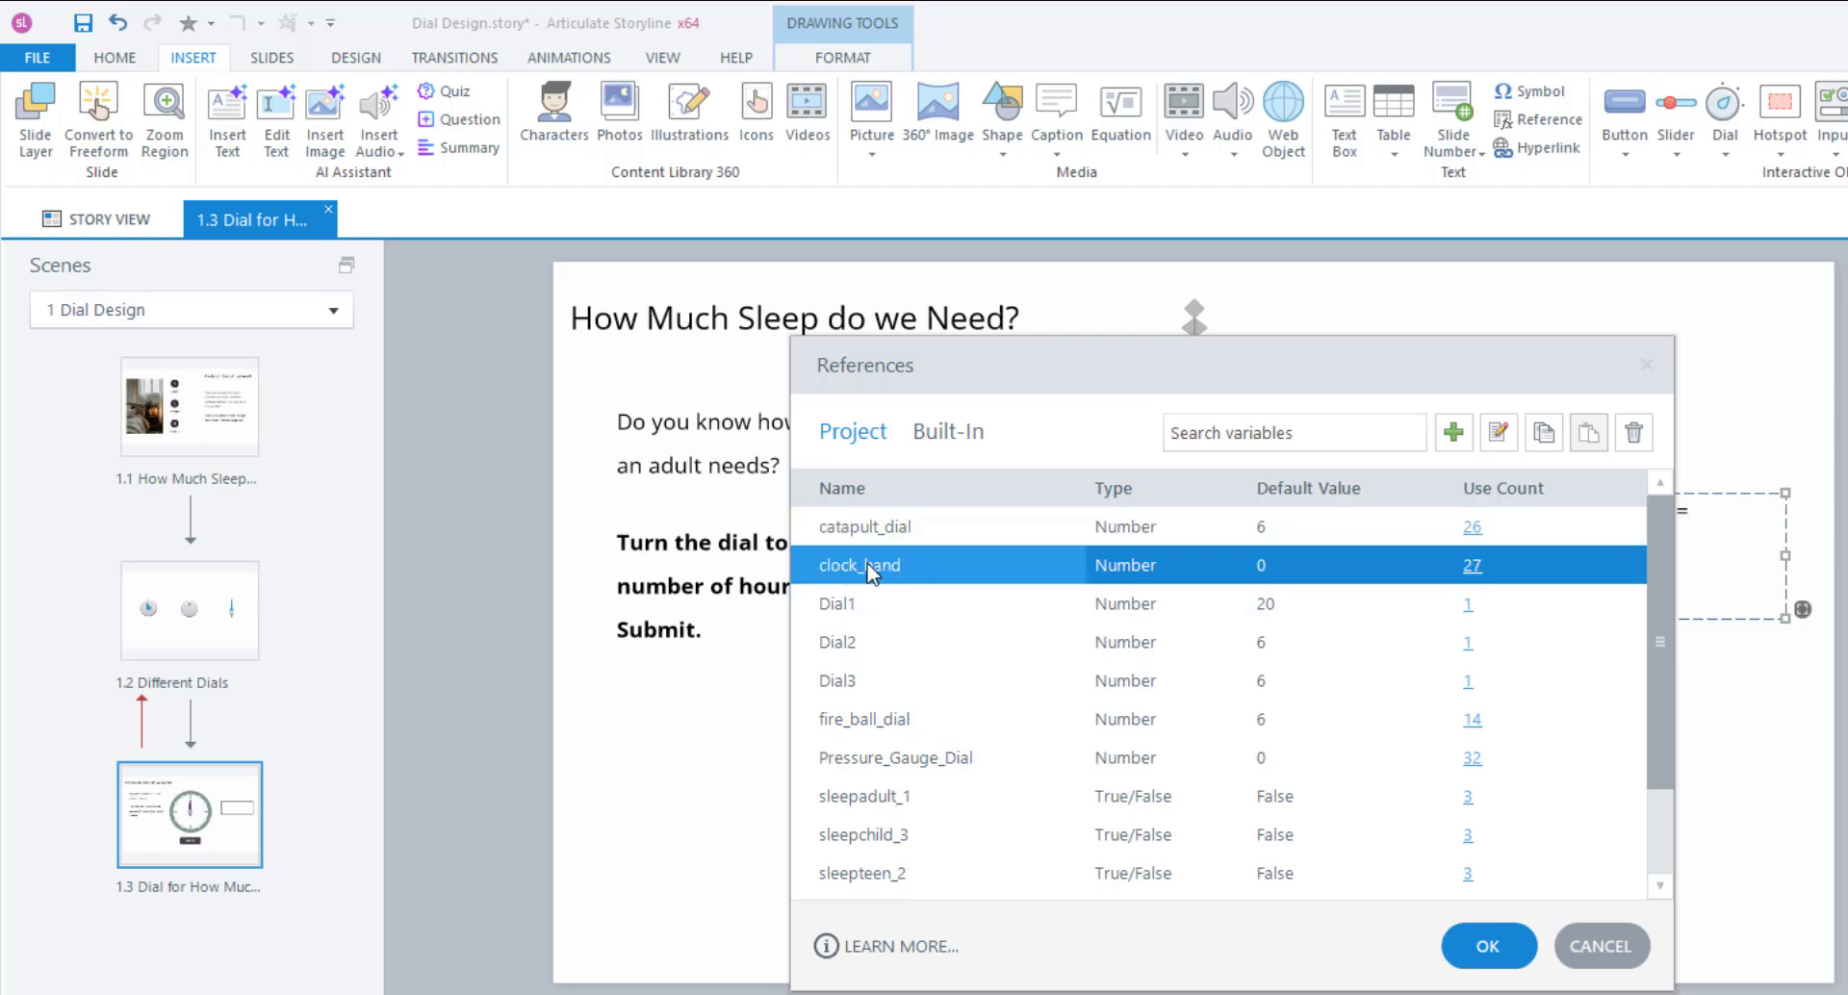
click(952, 433)
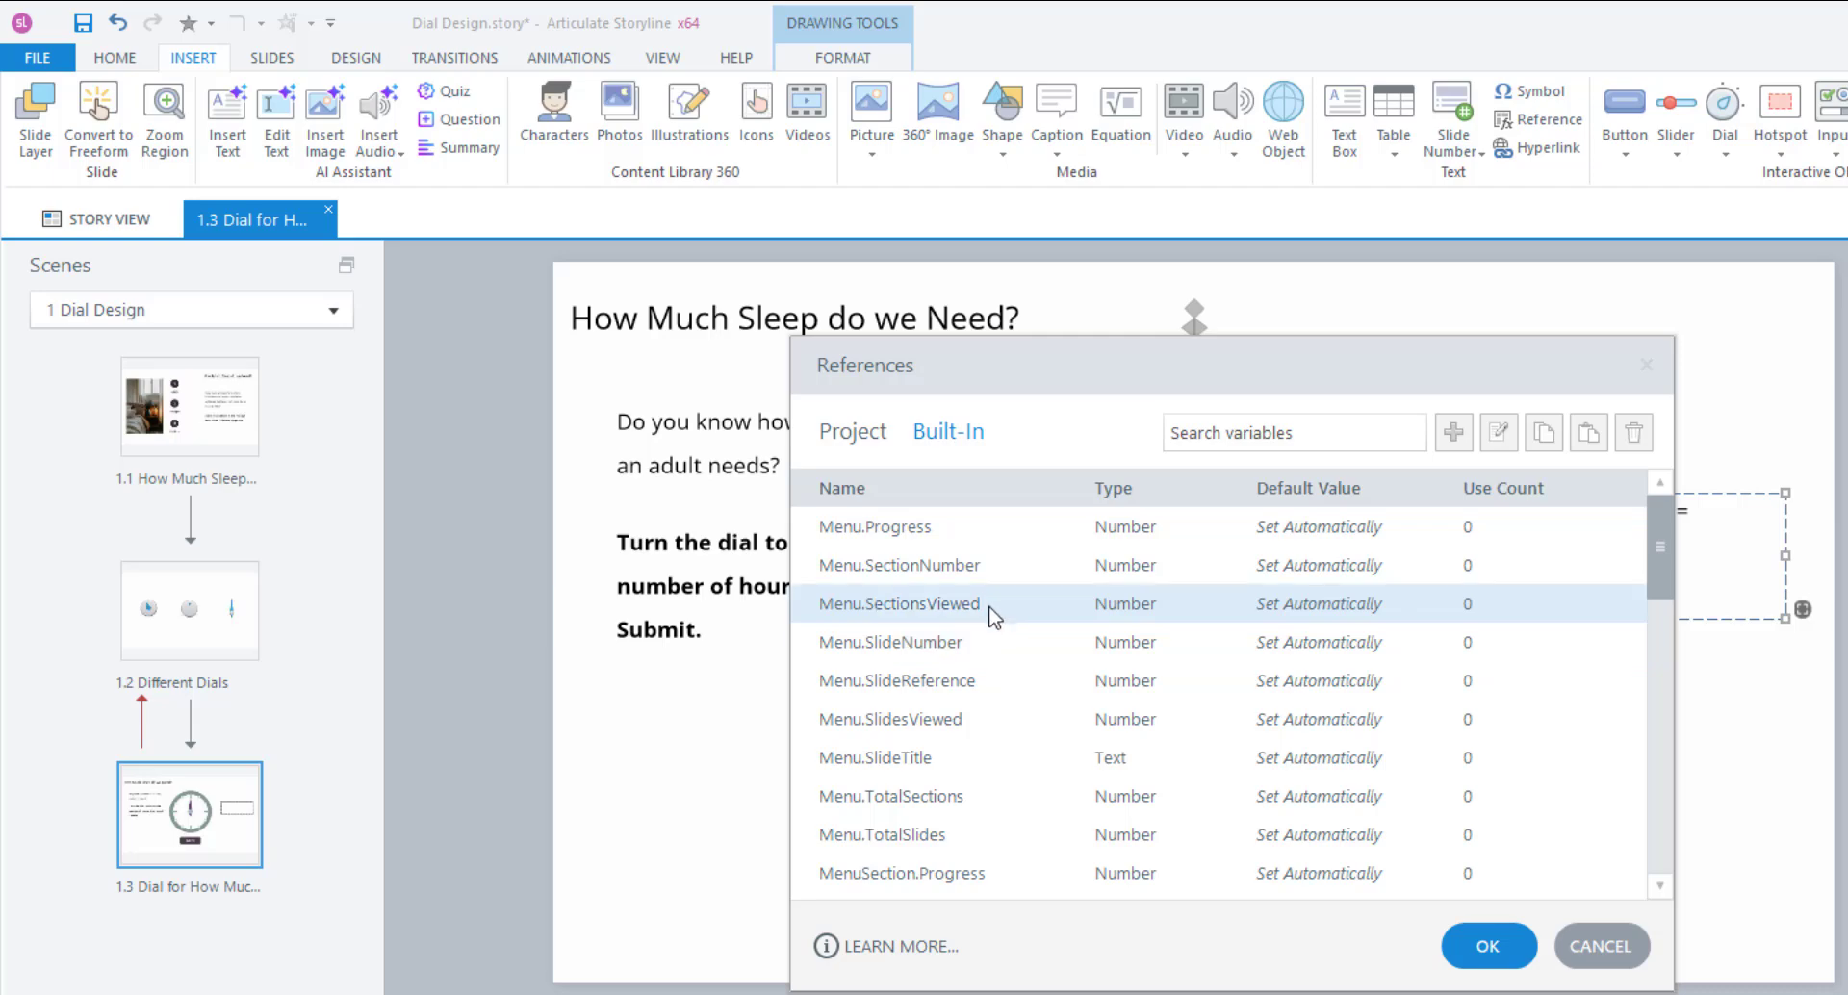
scroll(991, 616, down, 1)
scroll(992, 618, down, 7)
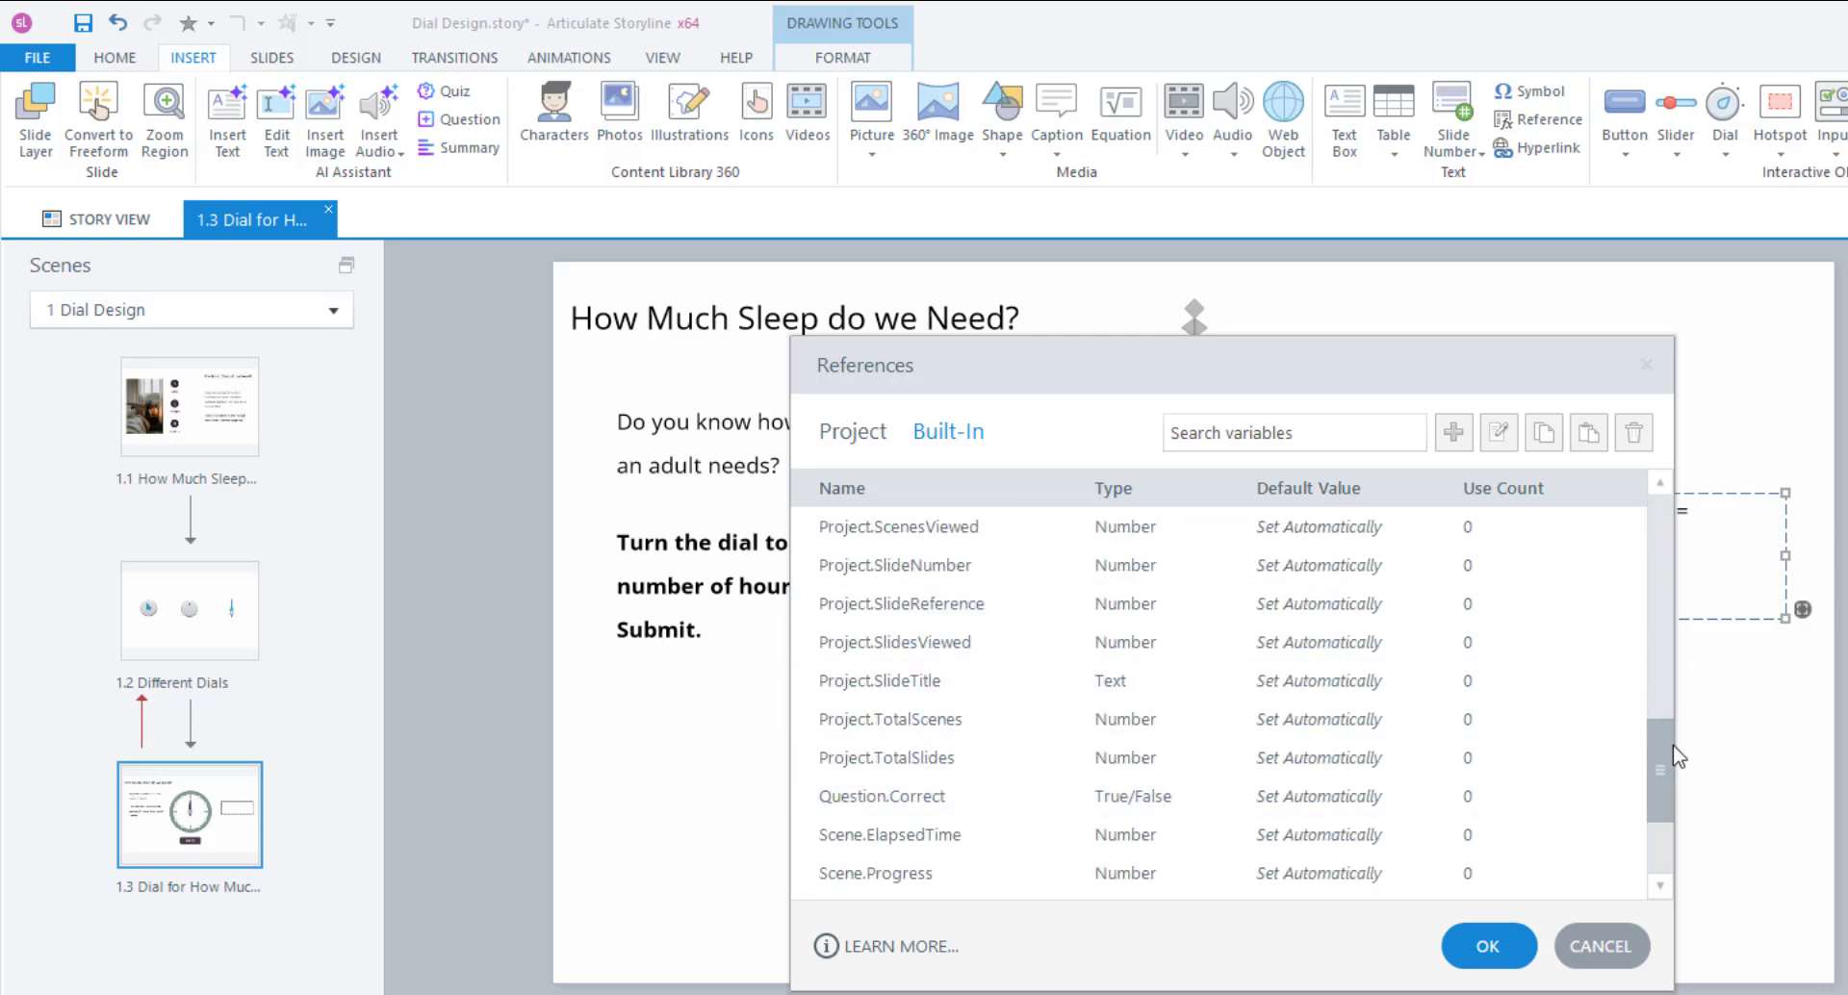
drag(1649, 747, 1648, 509)
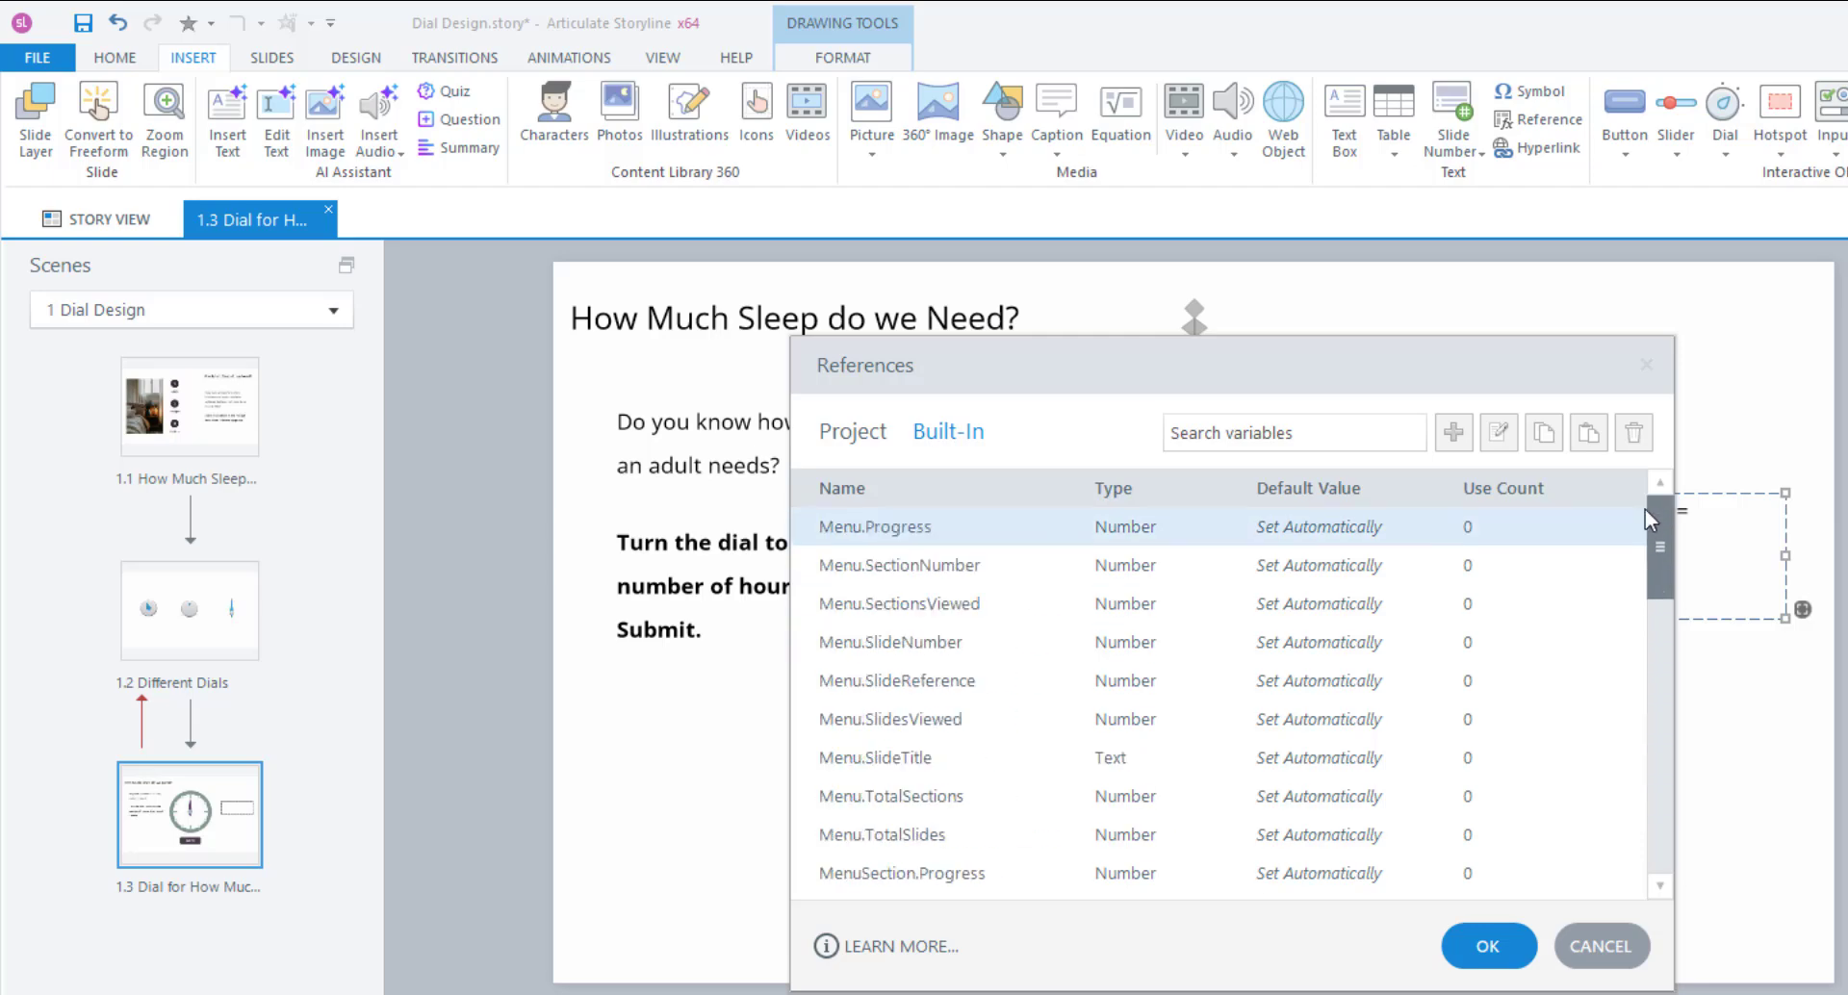
click(850, 433)
click(878, 570)
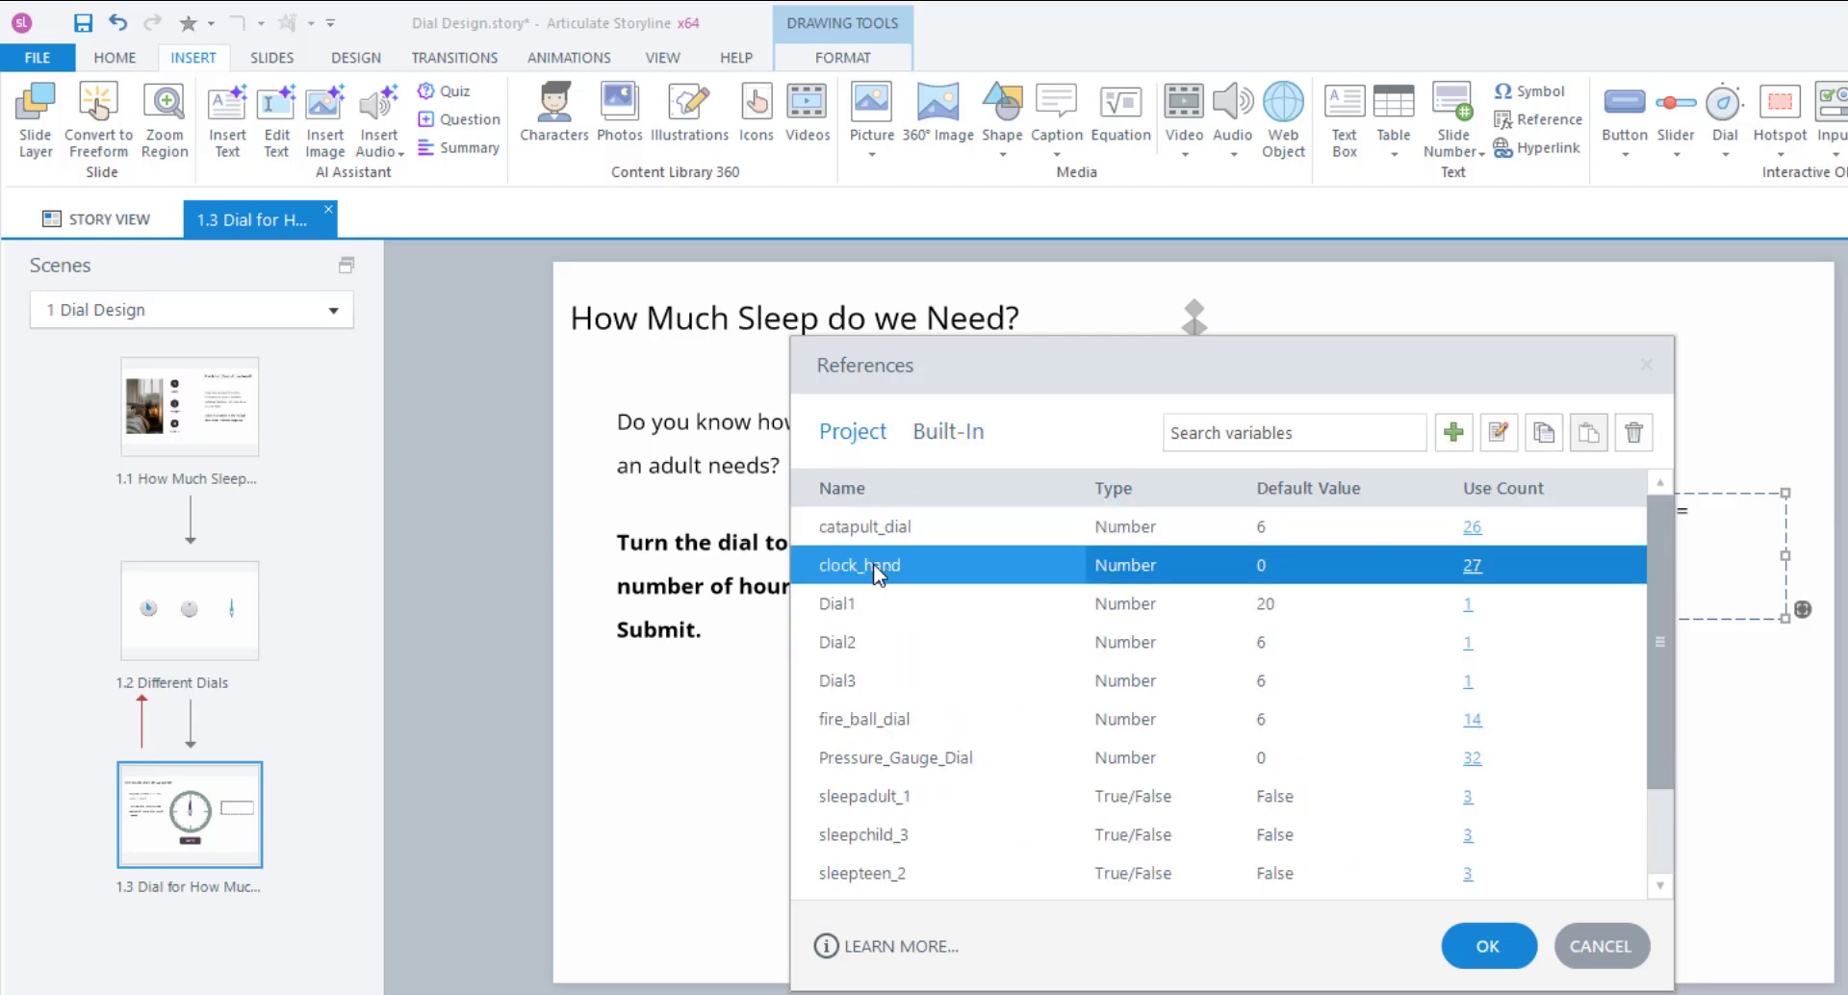
click(1482, 948)
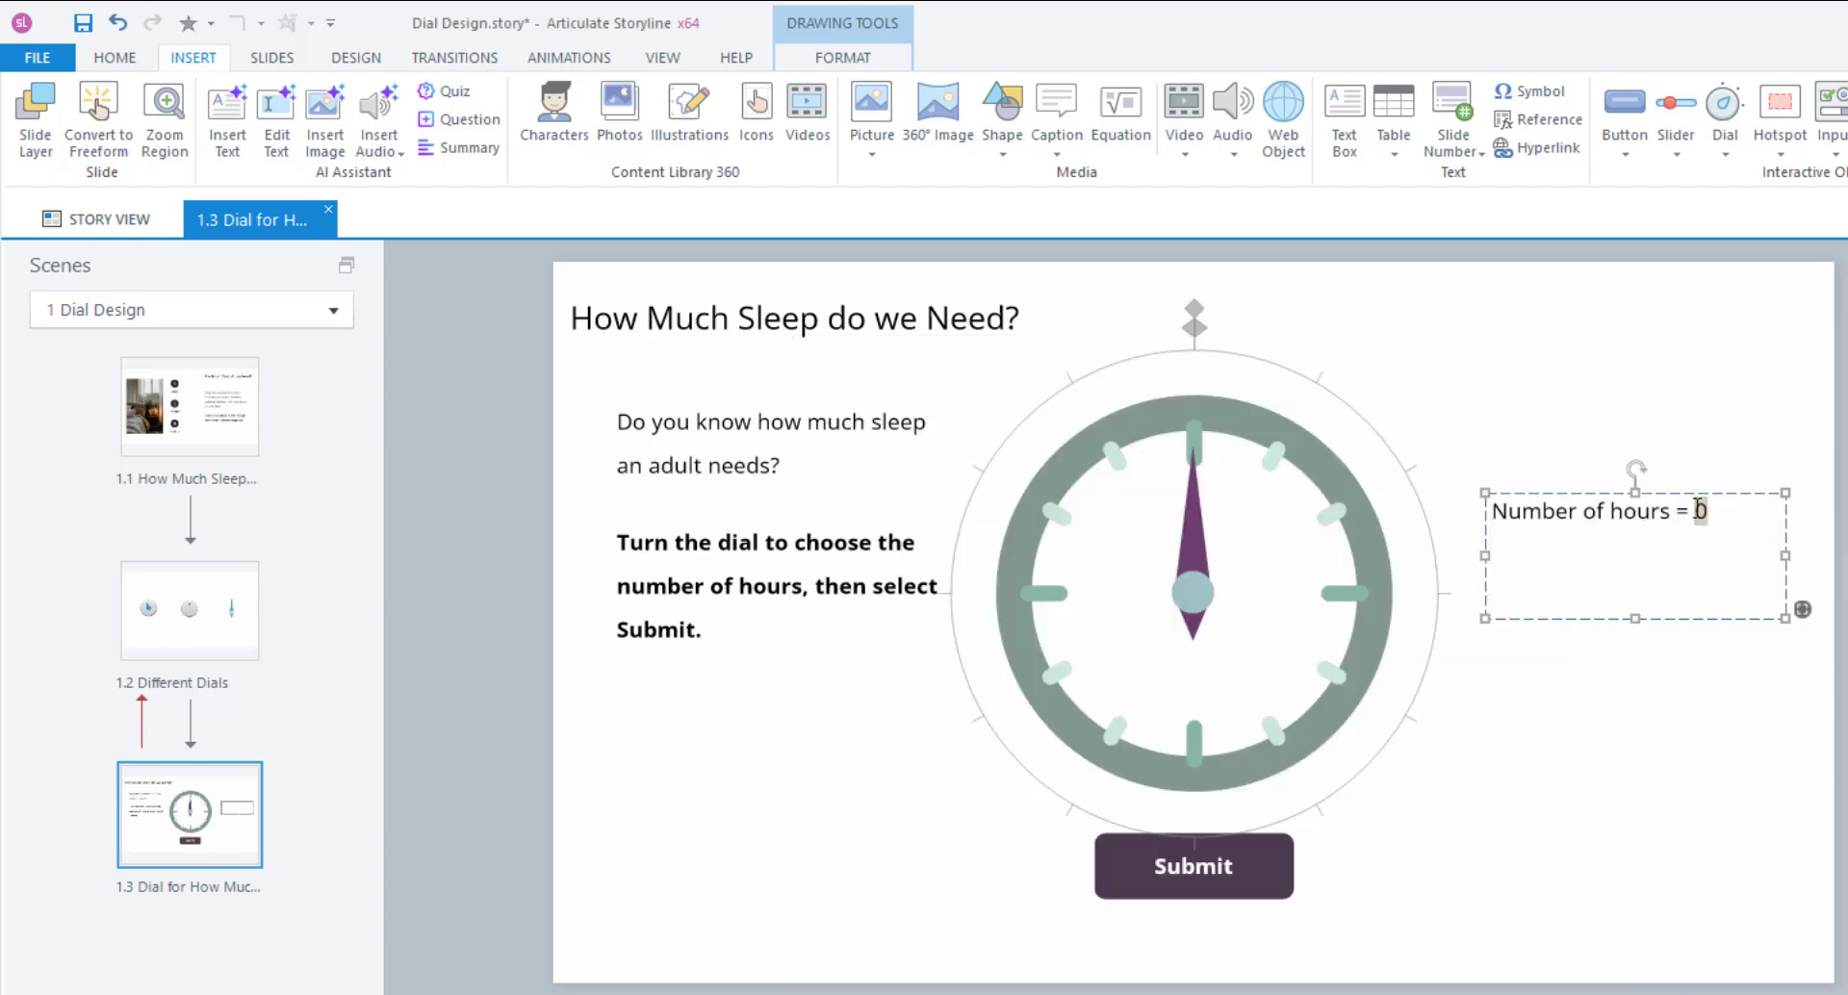
click(114, 57)
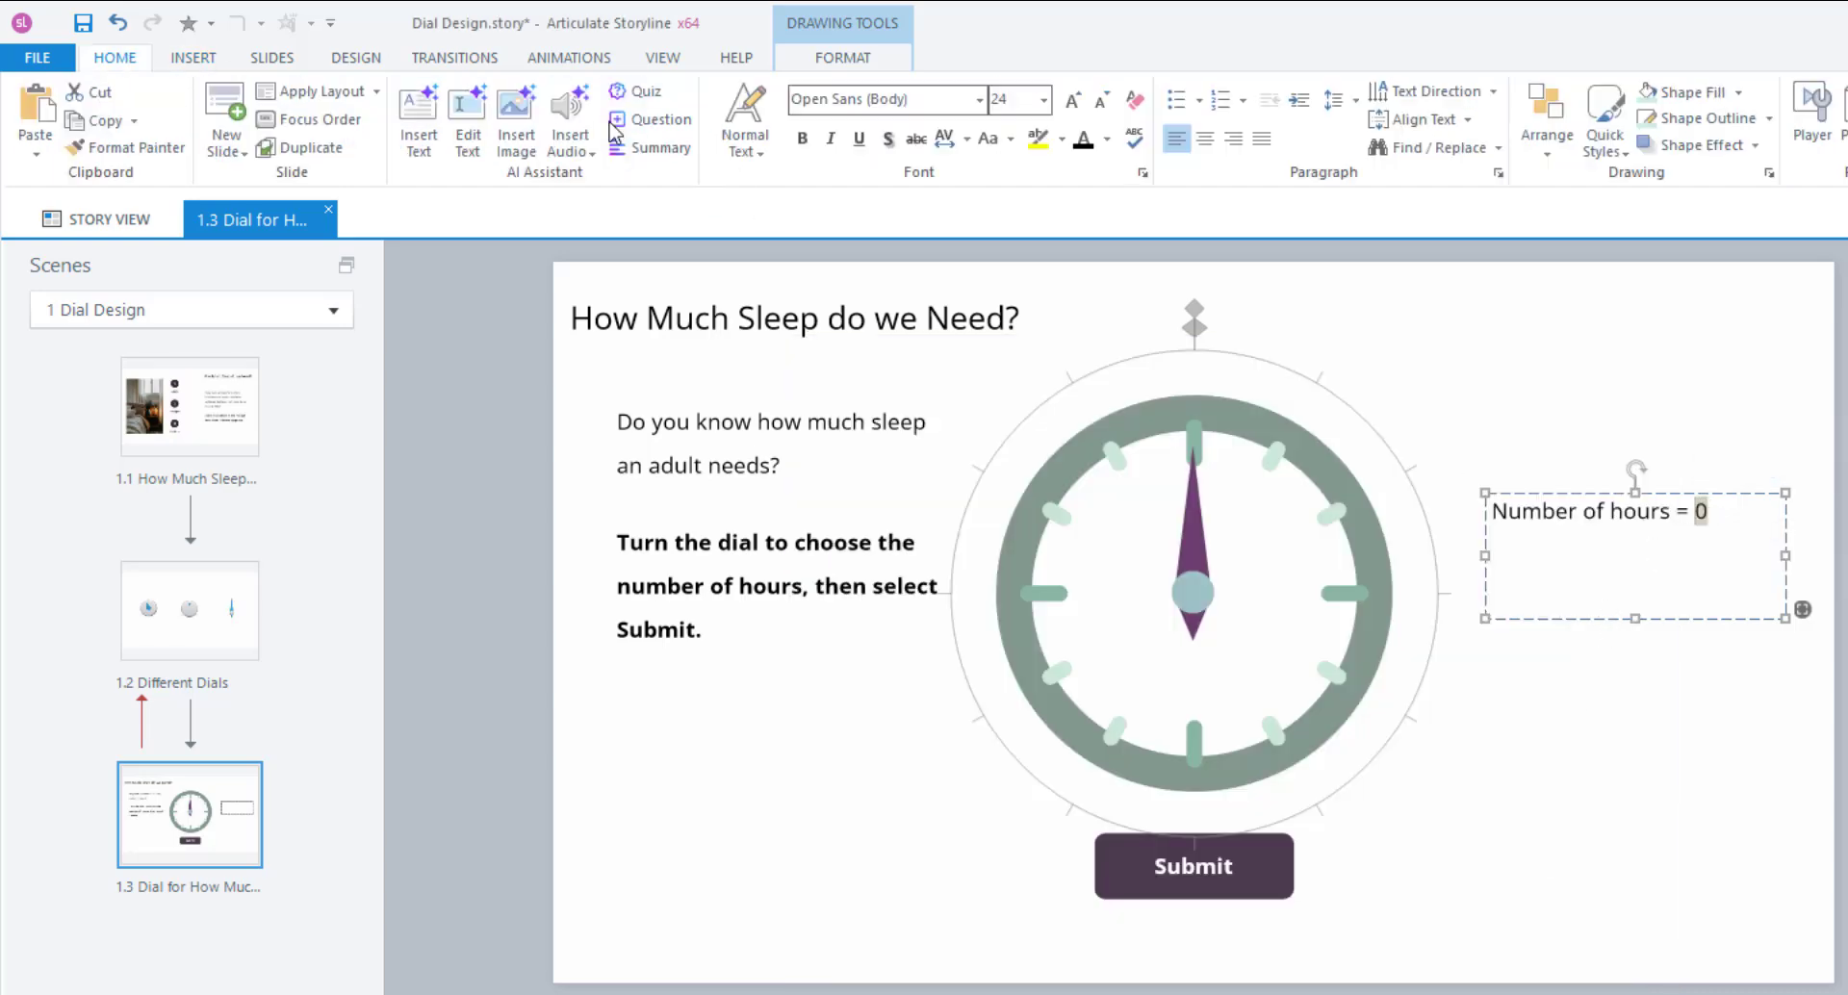
Bold the hours number, then preview and turn the dial to 1 and 10 hours.
click(803, 138)
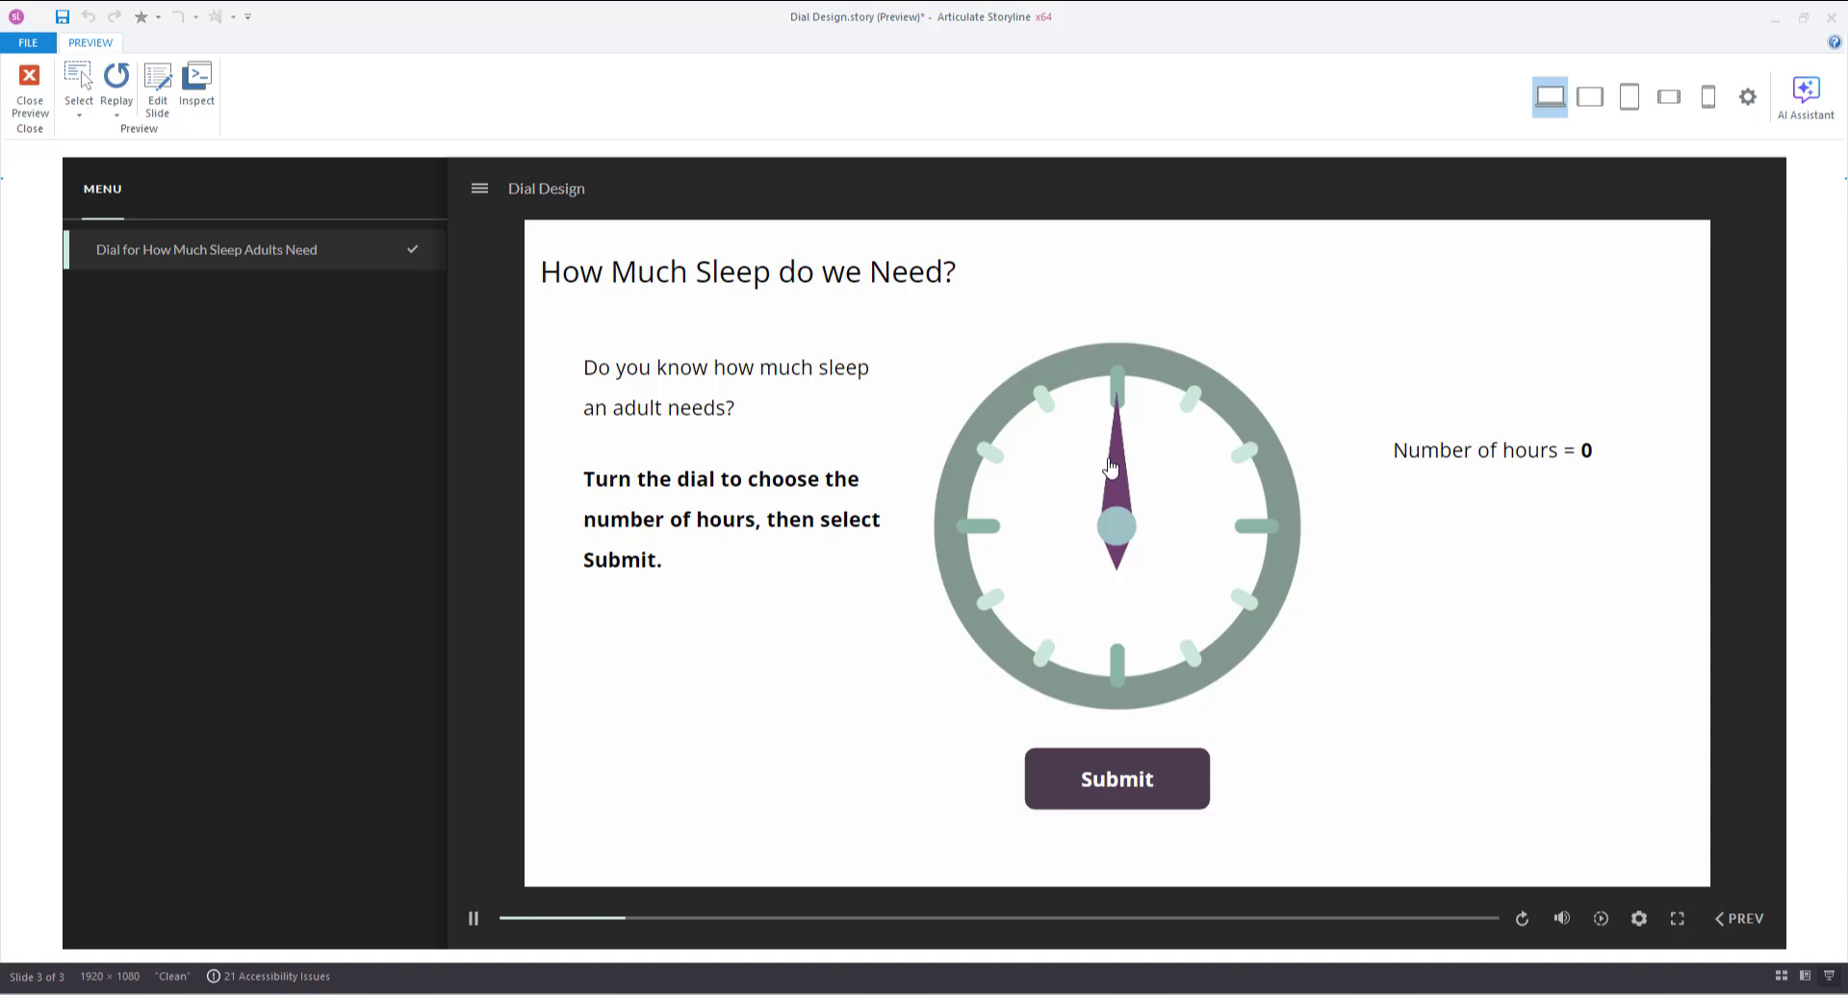
drag(1075, 444, 1208, 569)
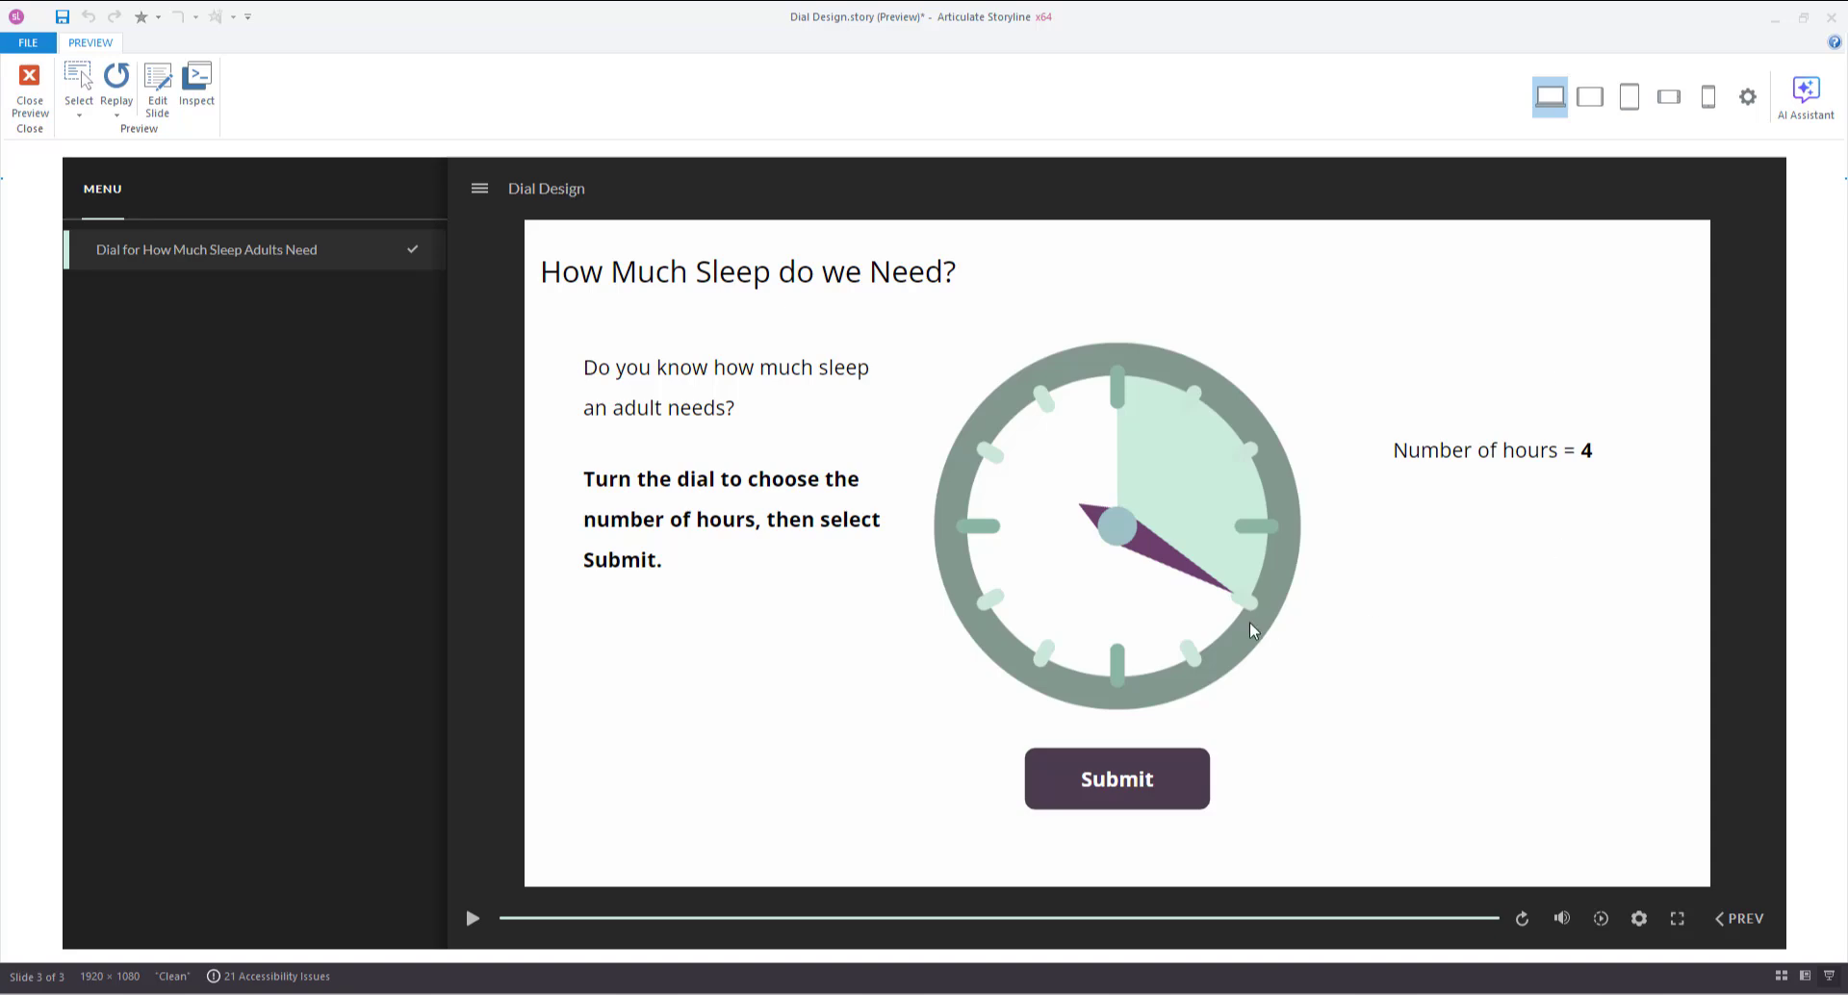
drag(1149, 561, 1135, 482)
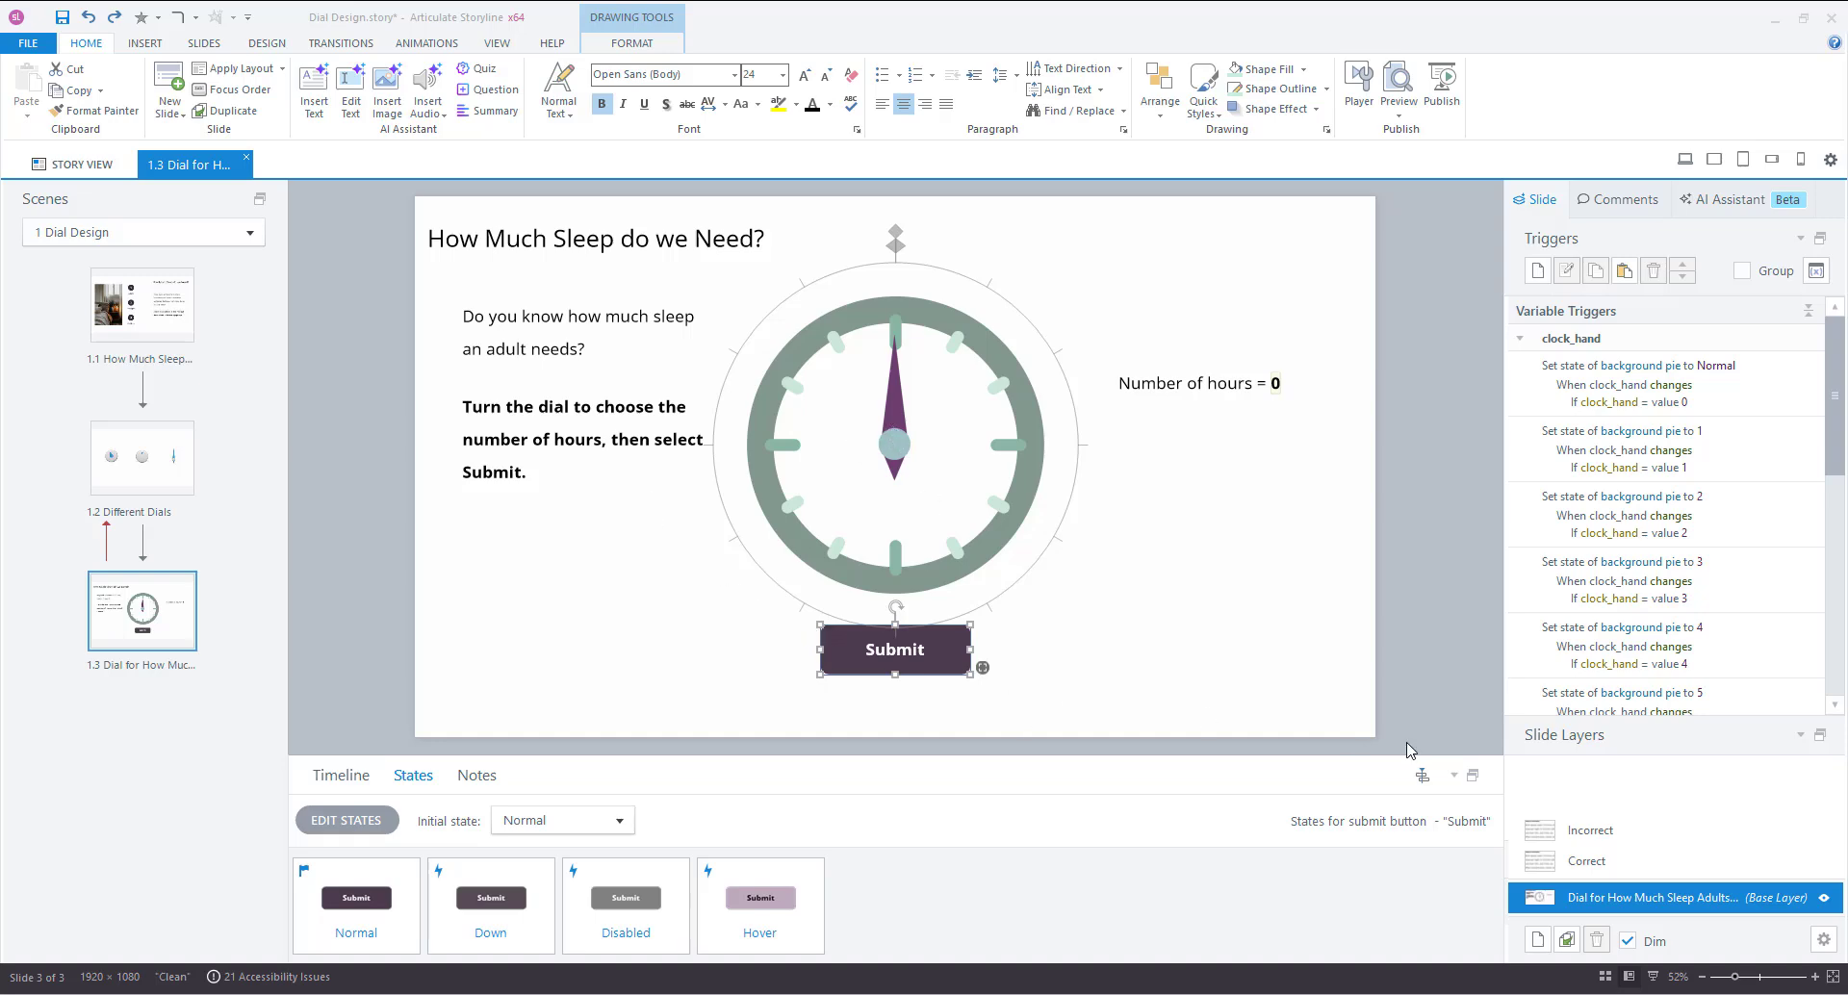
click(1580, 864)
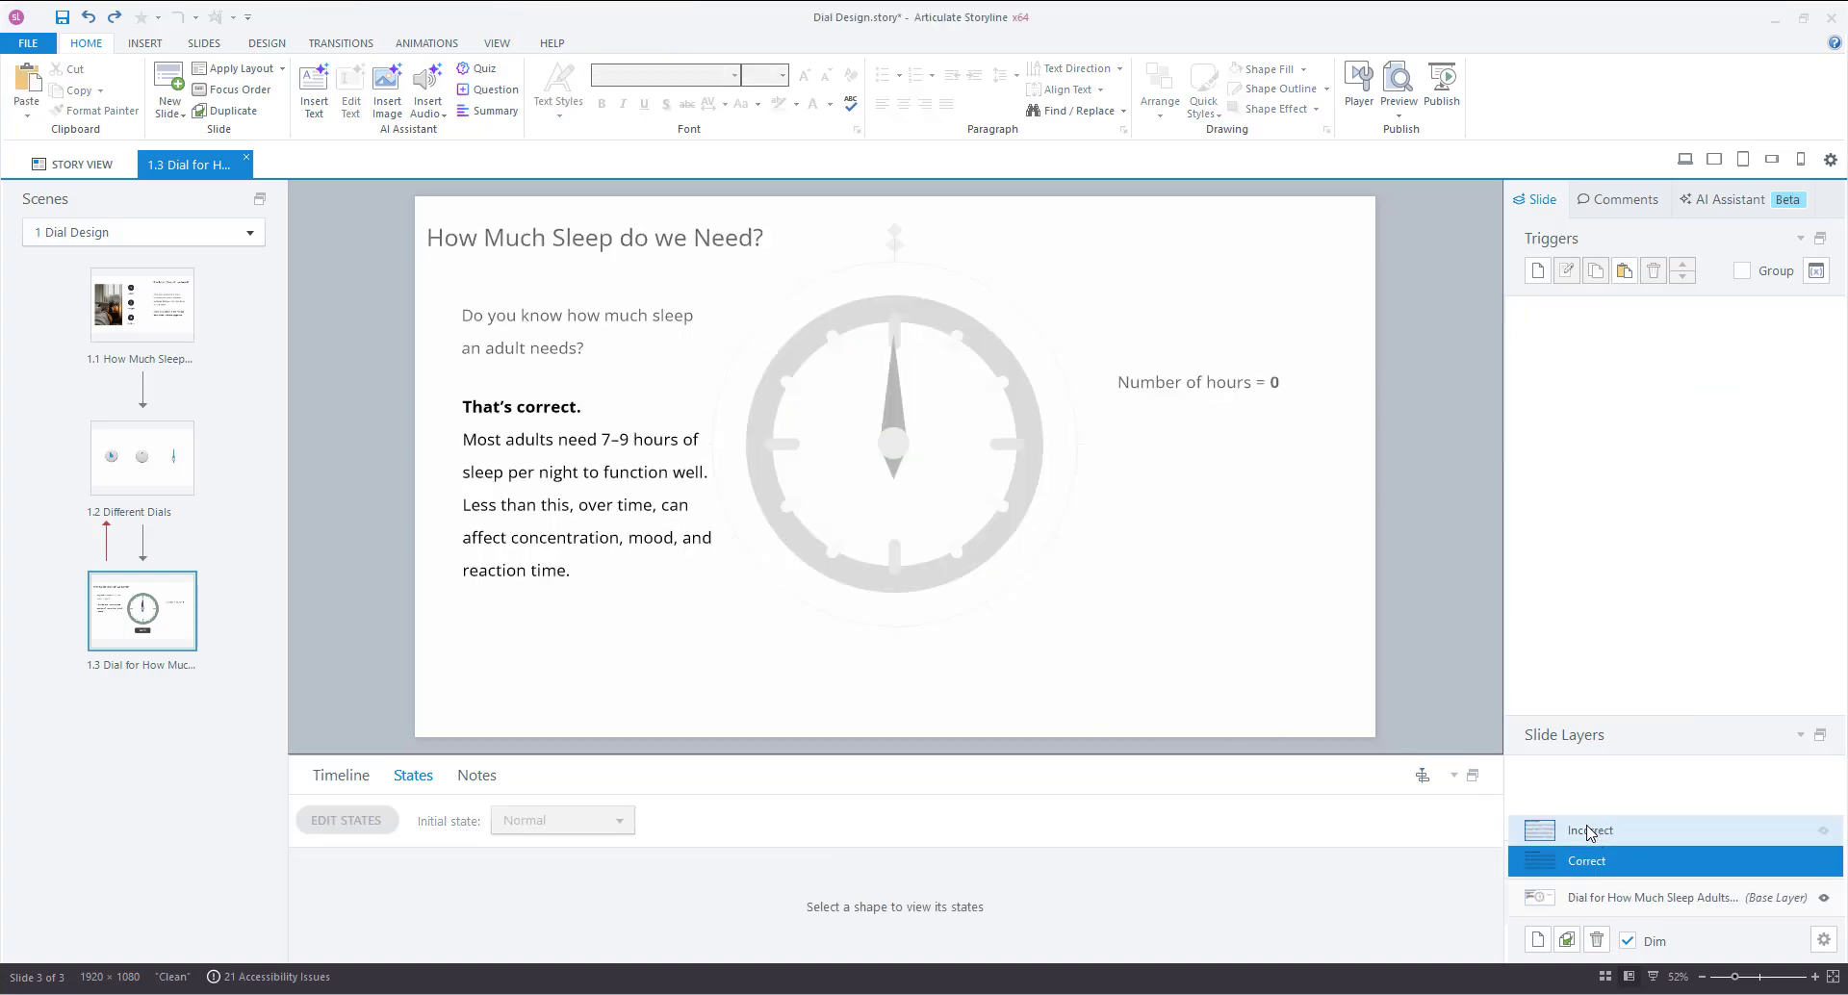
drag(598, 440, 633, 441)
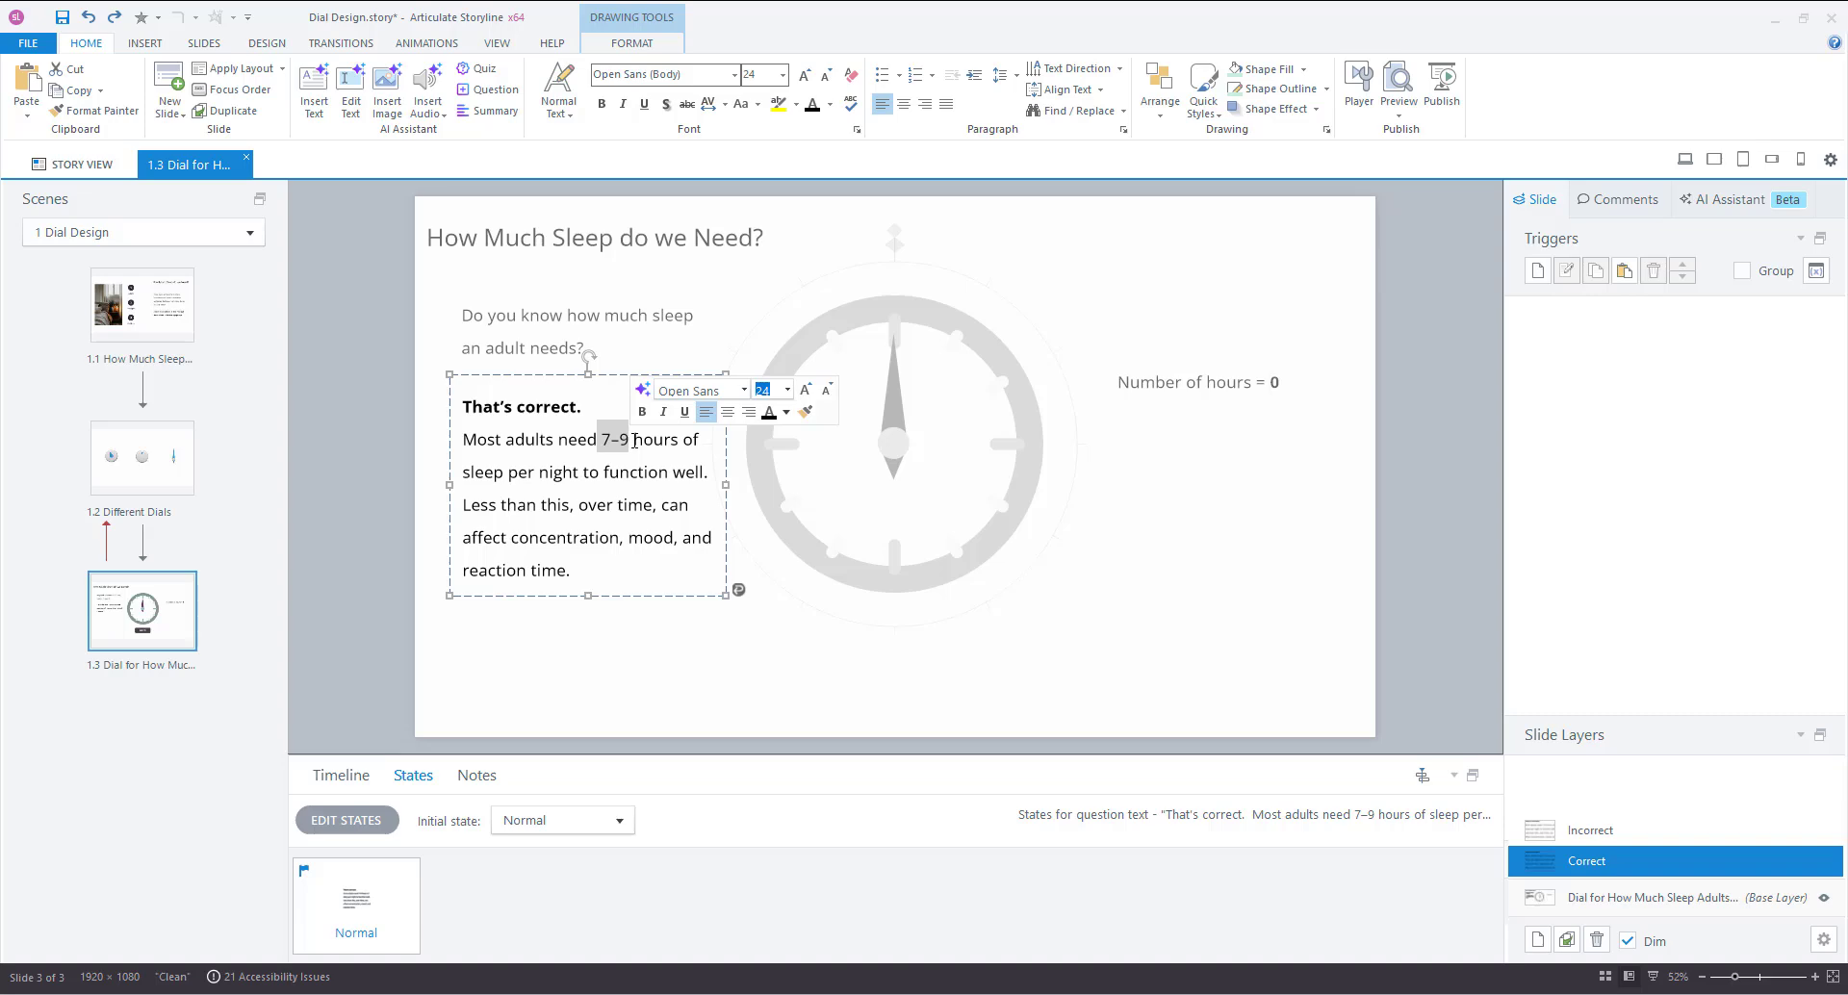
click(1561, 897)
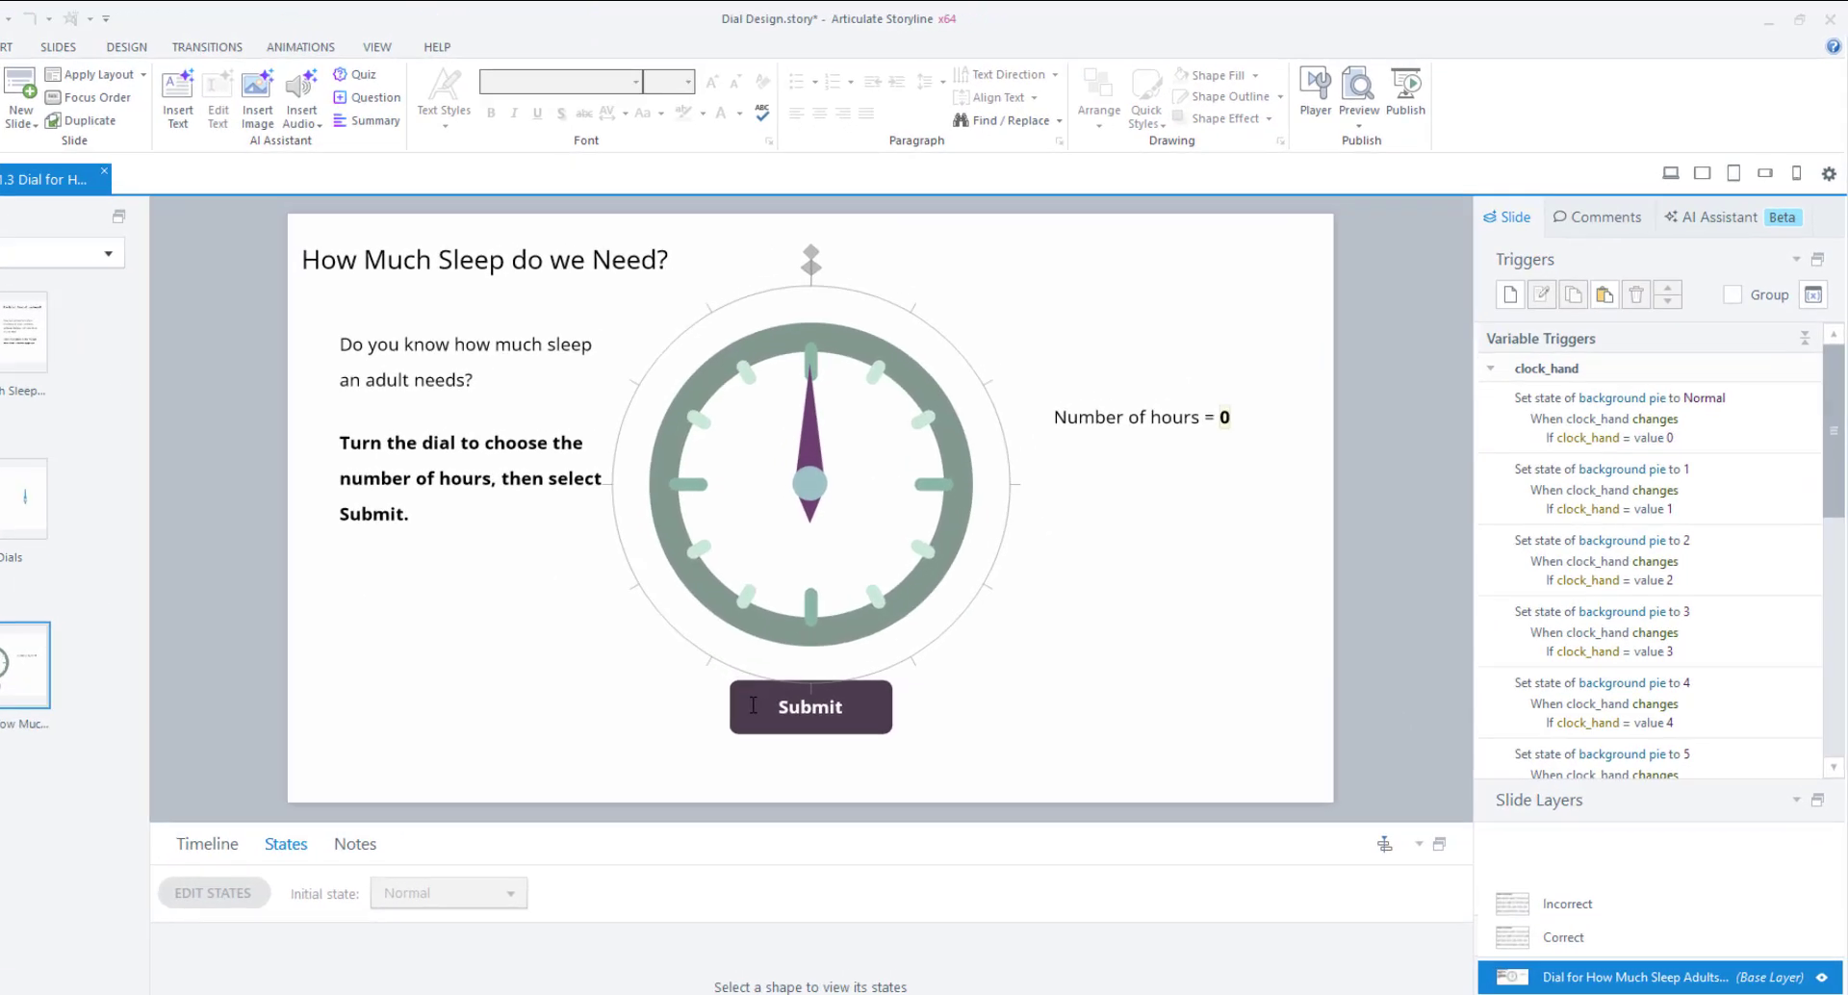
Add a new trigger to the Submit button that shows the Correct layer.
click(753, 706)
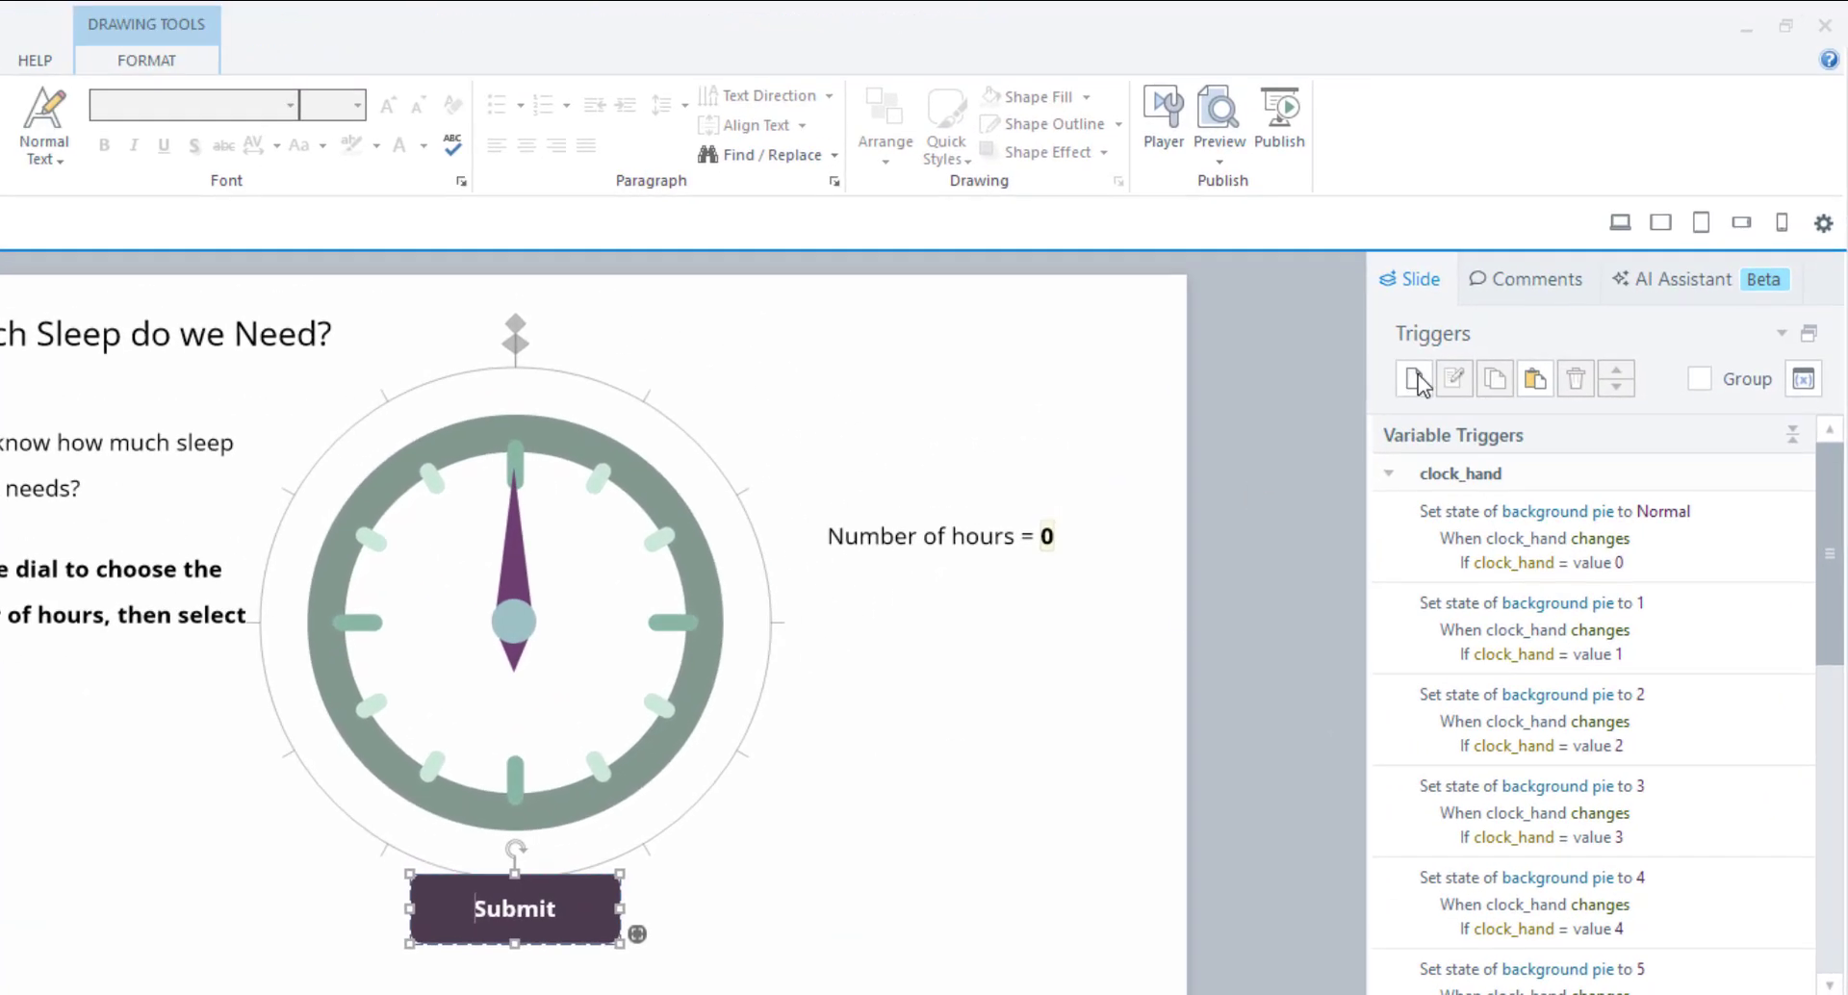
click(1509, 295)
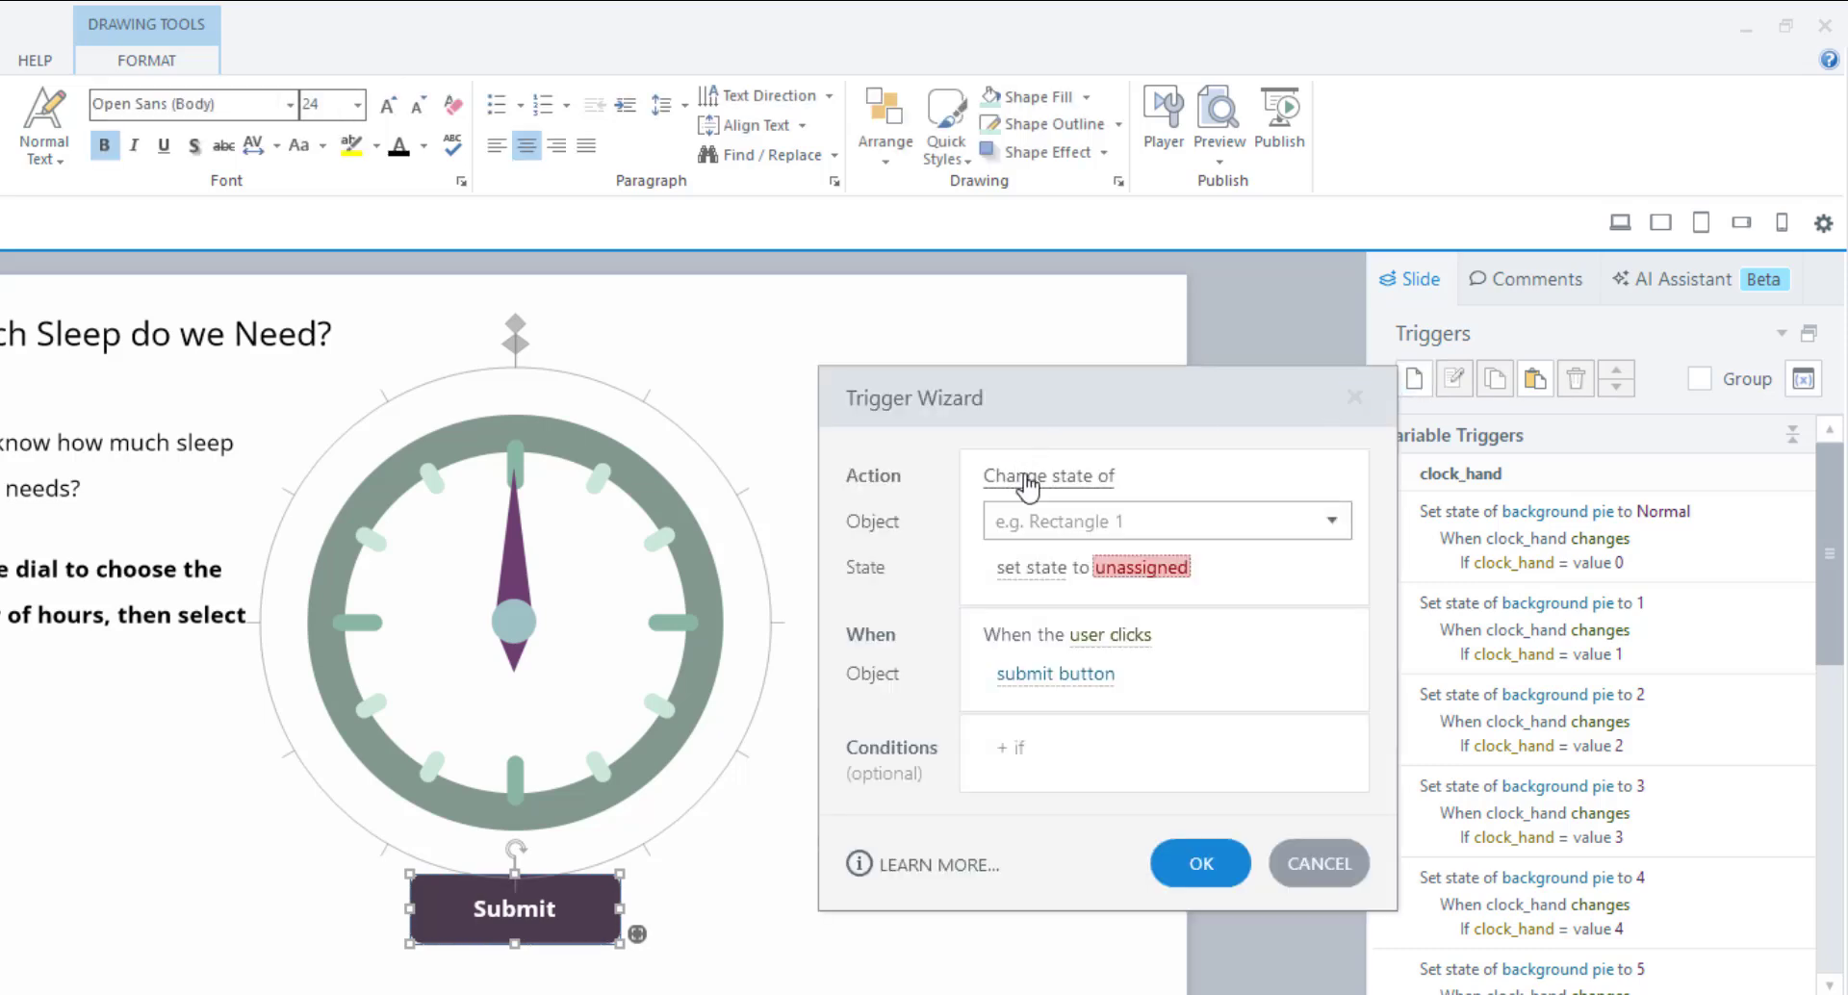
click(1028, 486)
click(1026, 627)
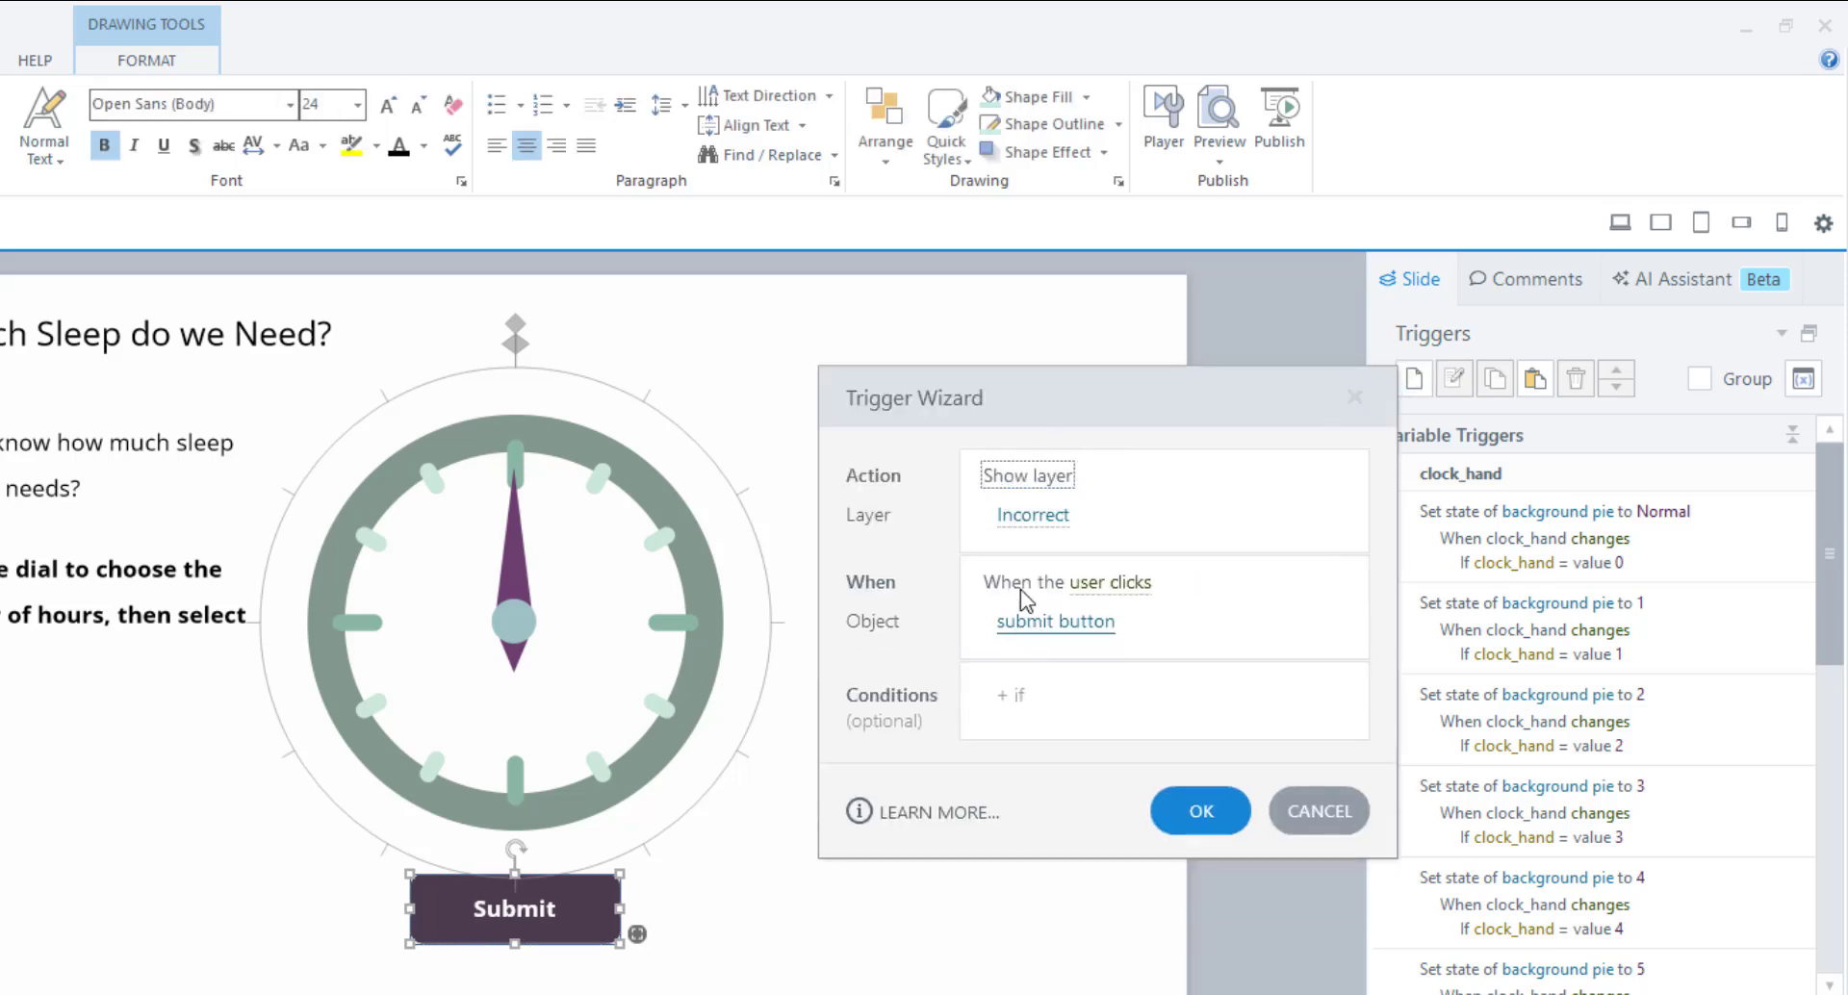
click(1033, 515)
click(1046, 712)
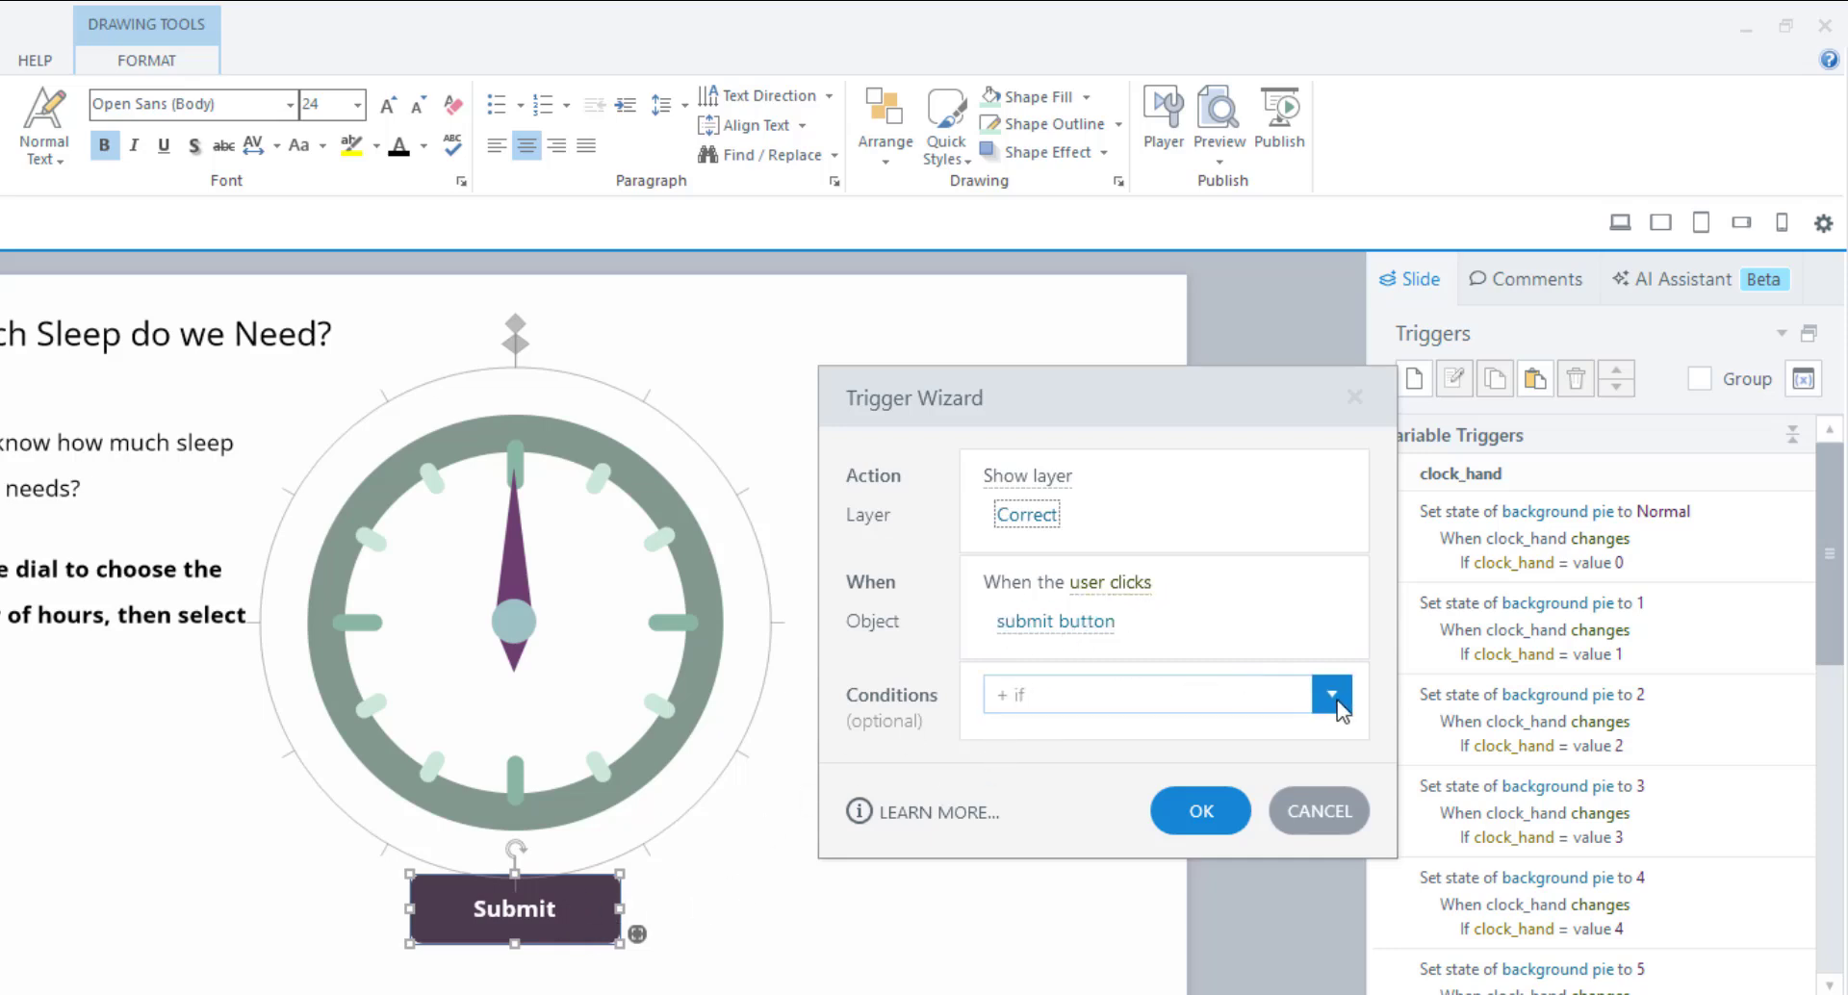
Limit it to clock_hand between 7 and 9, otherwise showing the Incorrect layer.
click(1331, 694)
click(1056, 919)
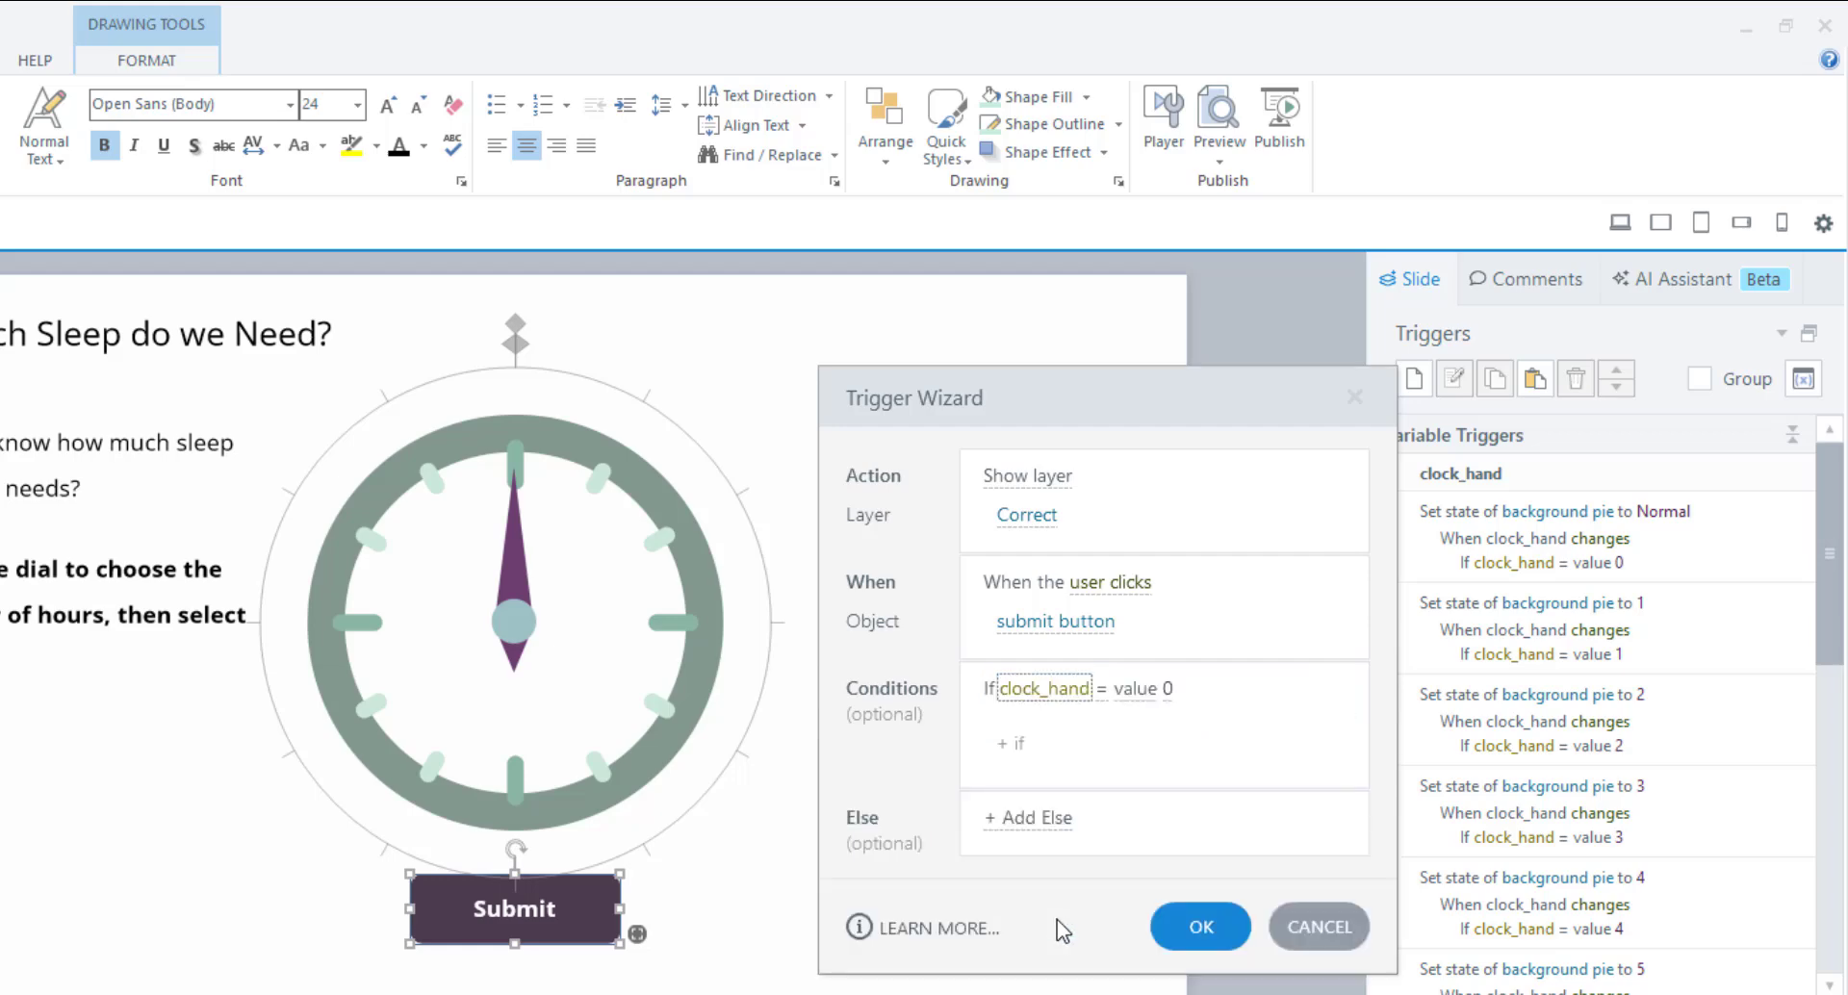
click(1101, 691)
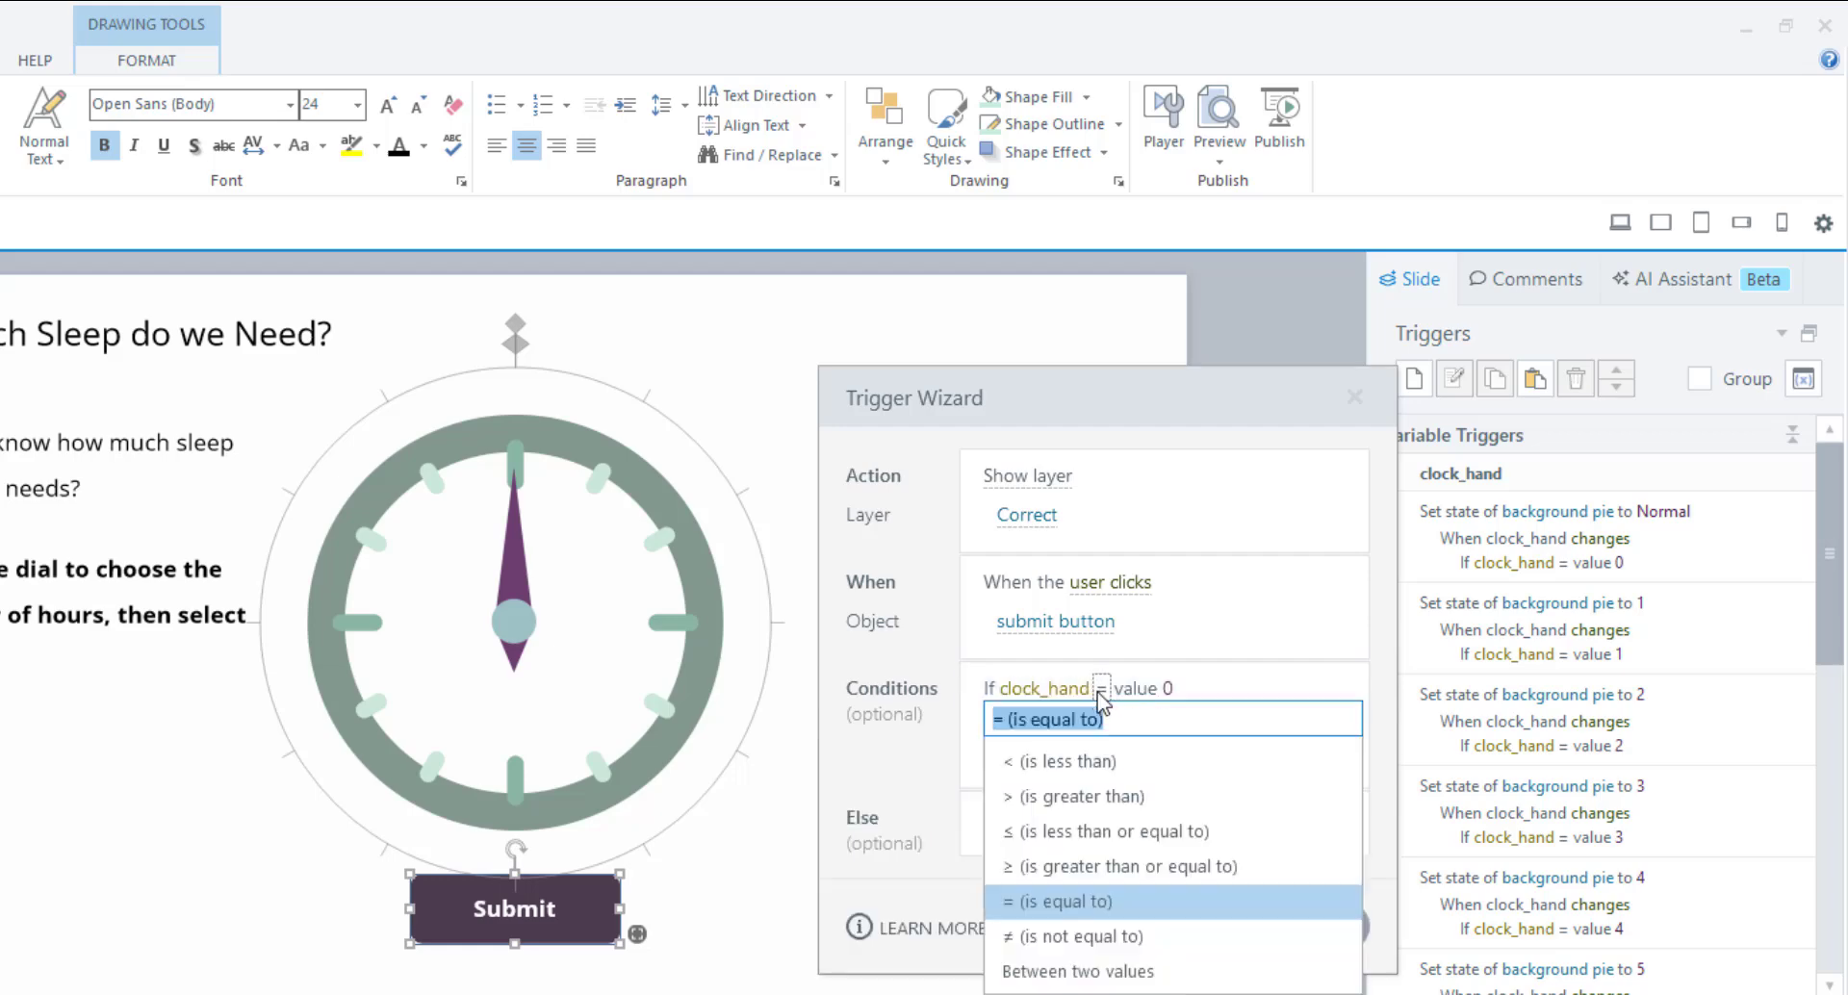
click(1086, 972)
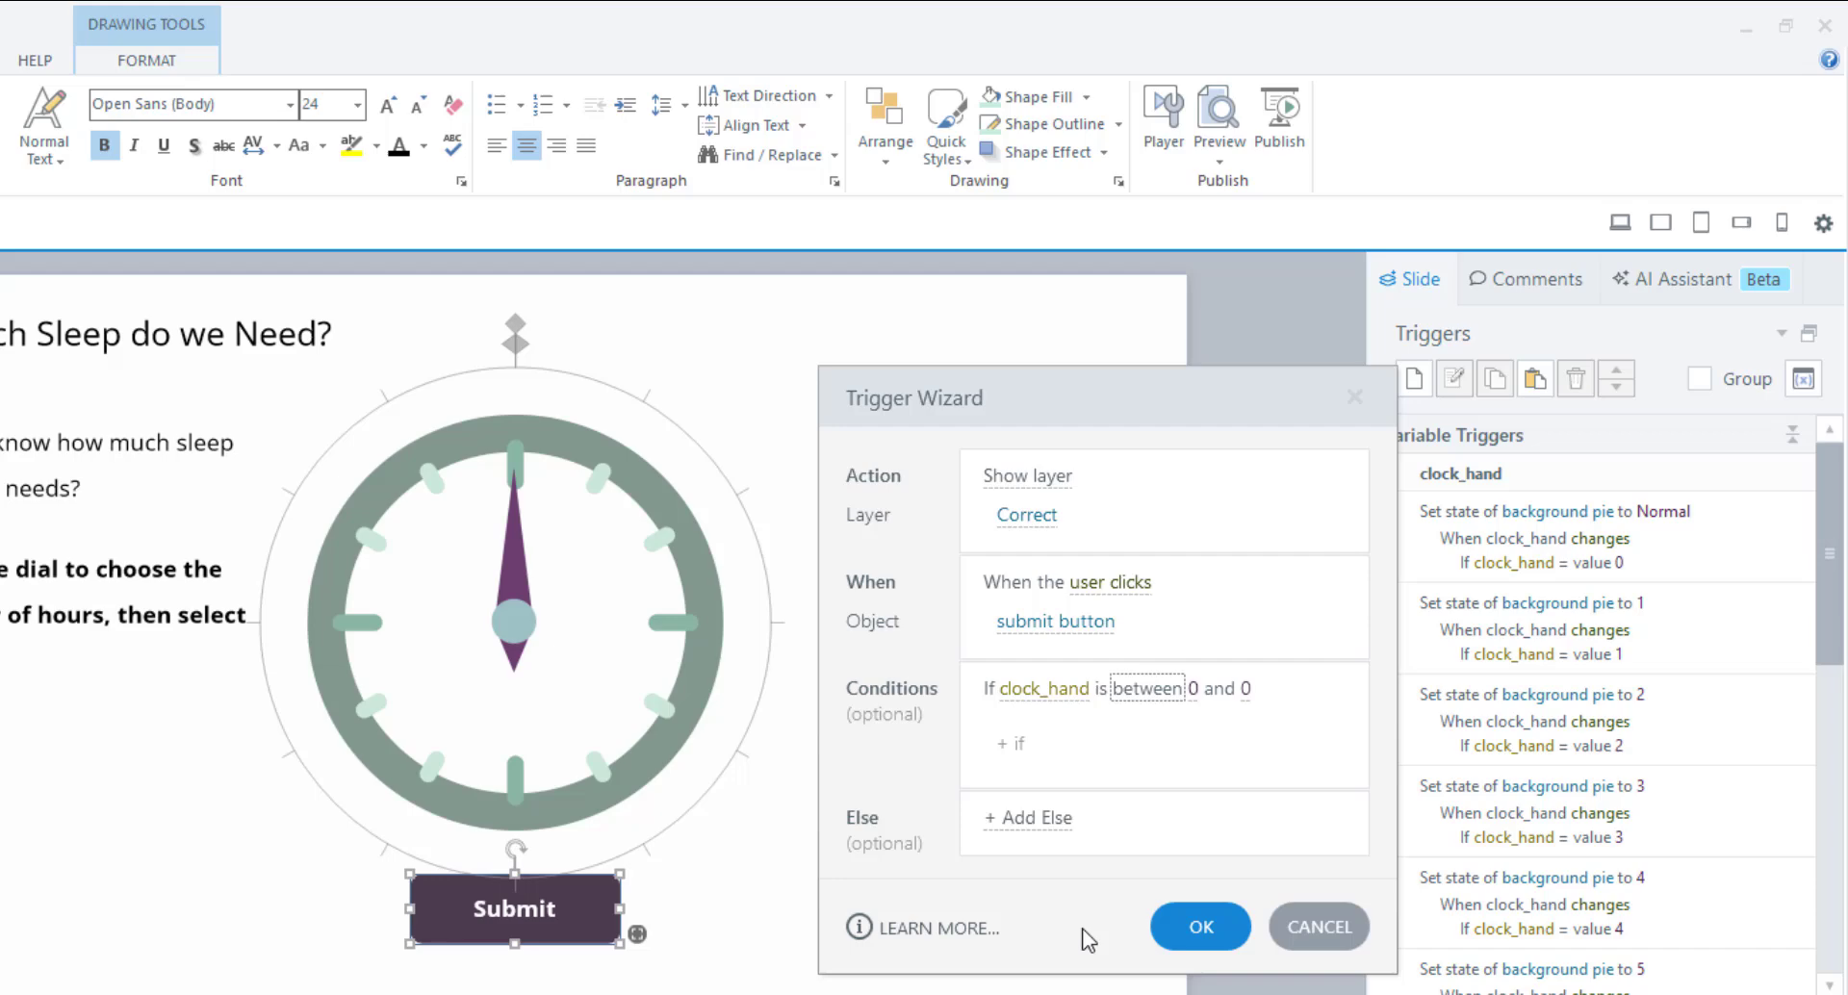
click(1193, 689)
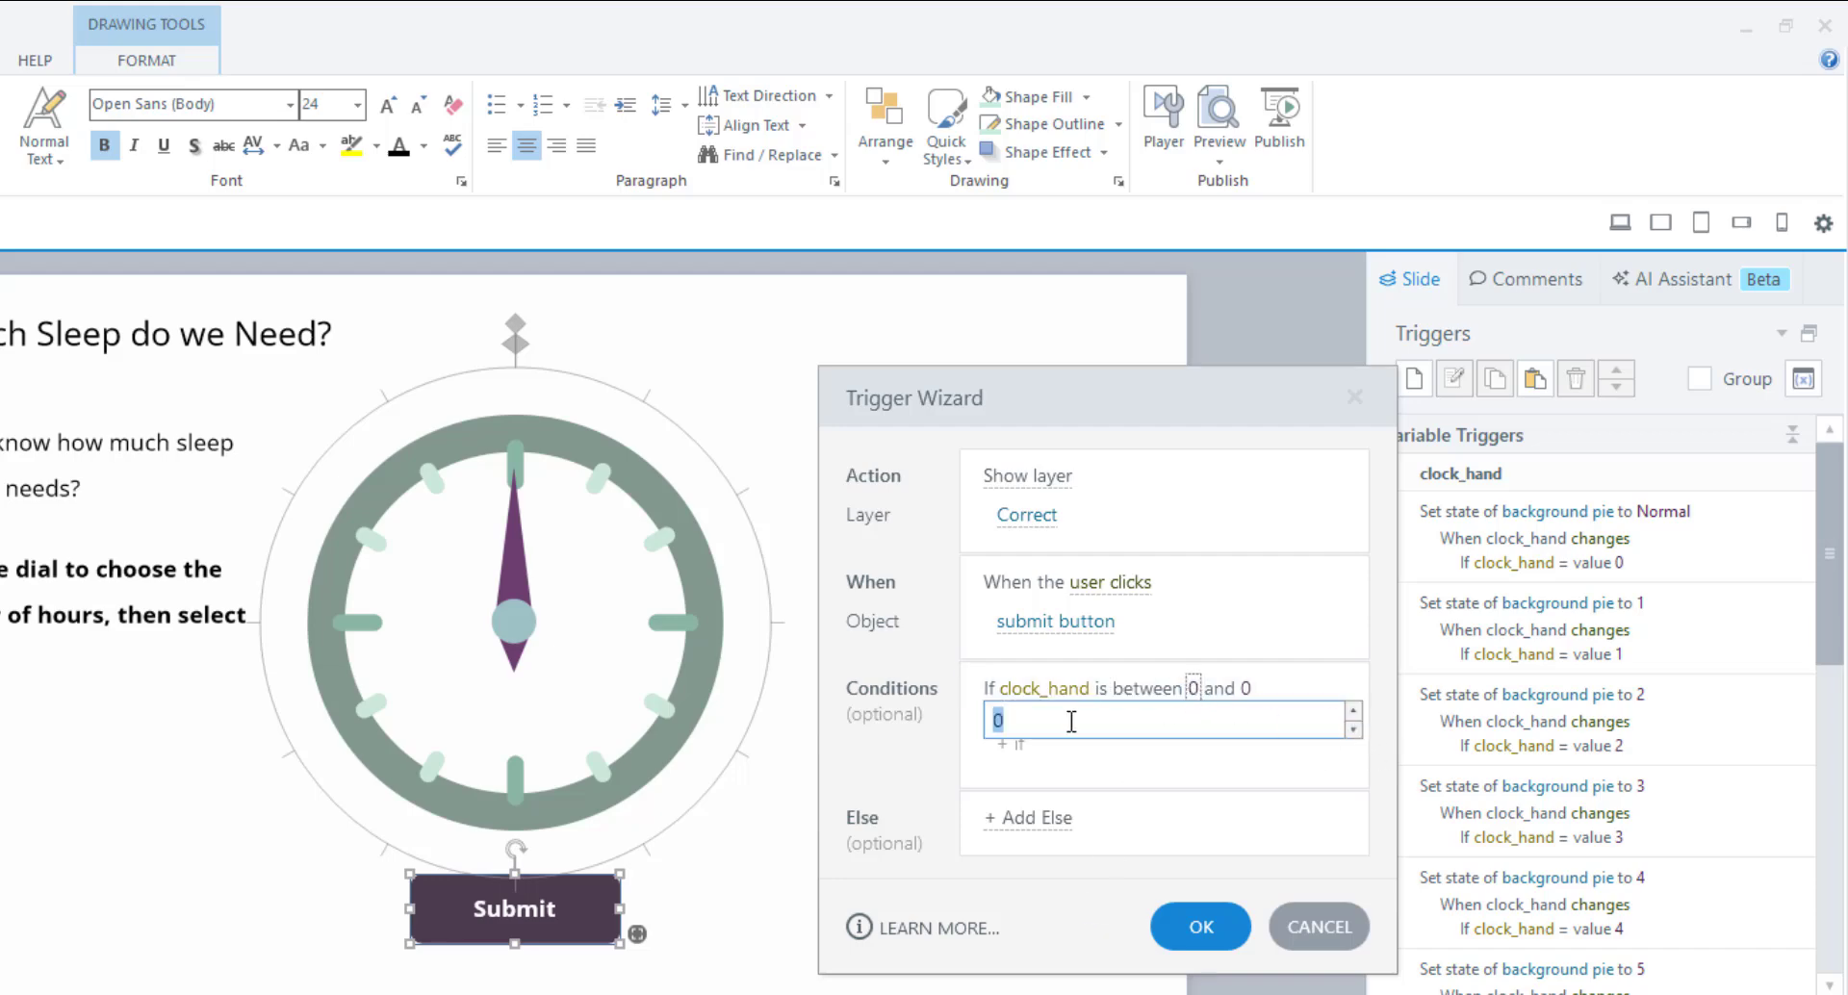
text(7)
click(1230, 757)
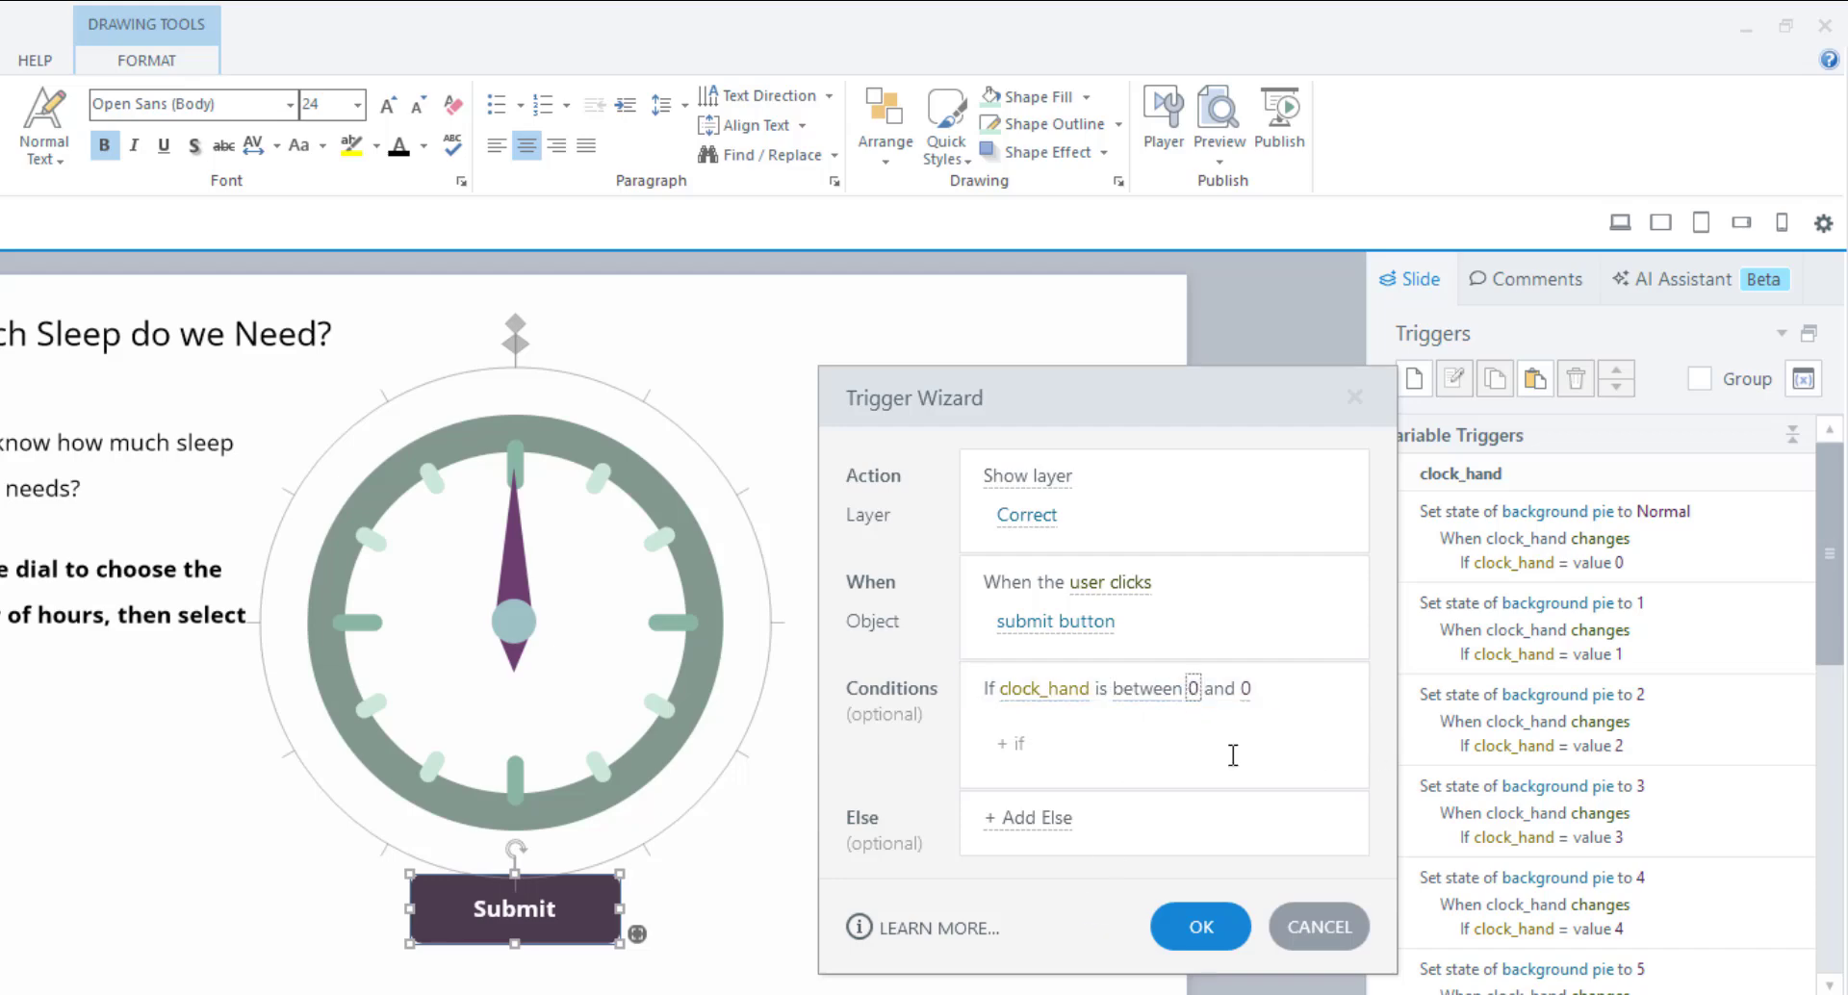
click(1246, 689)
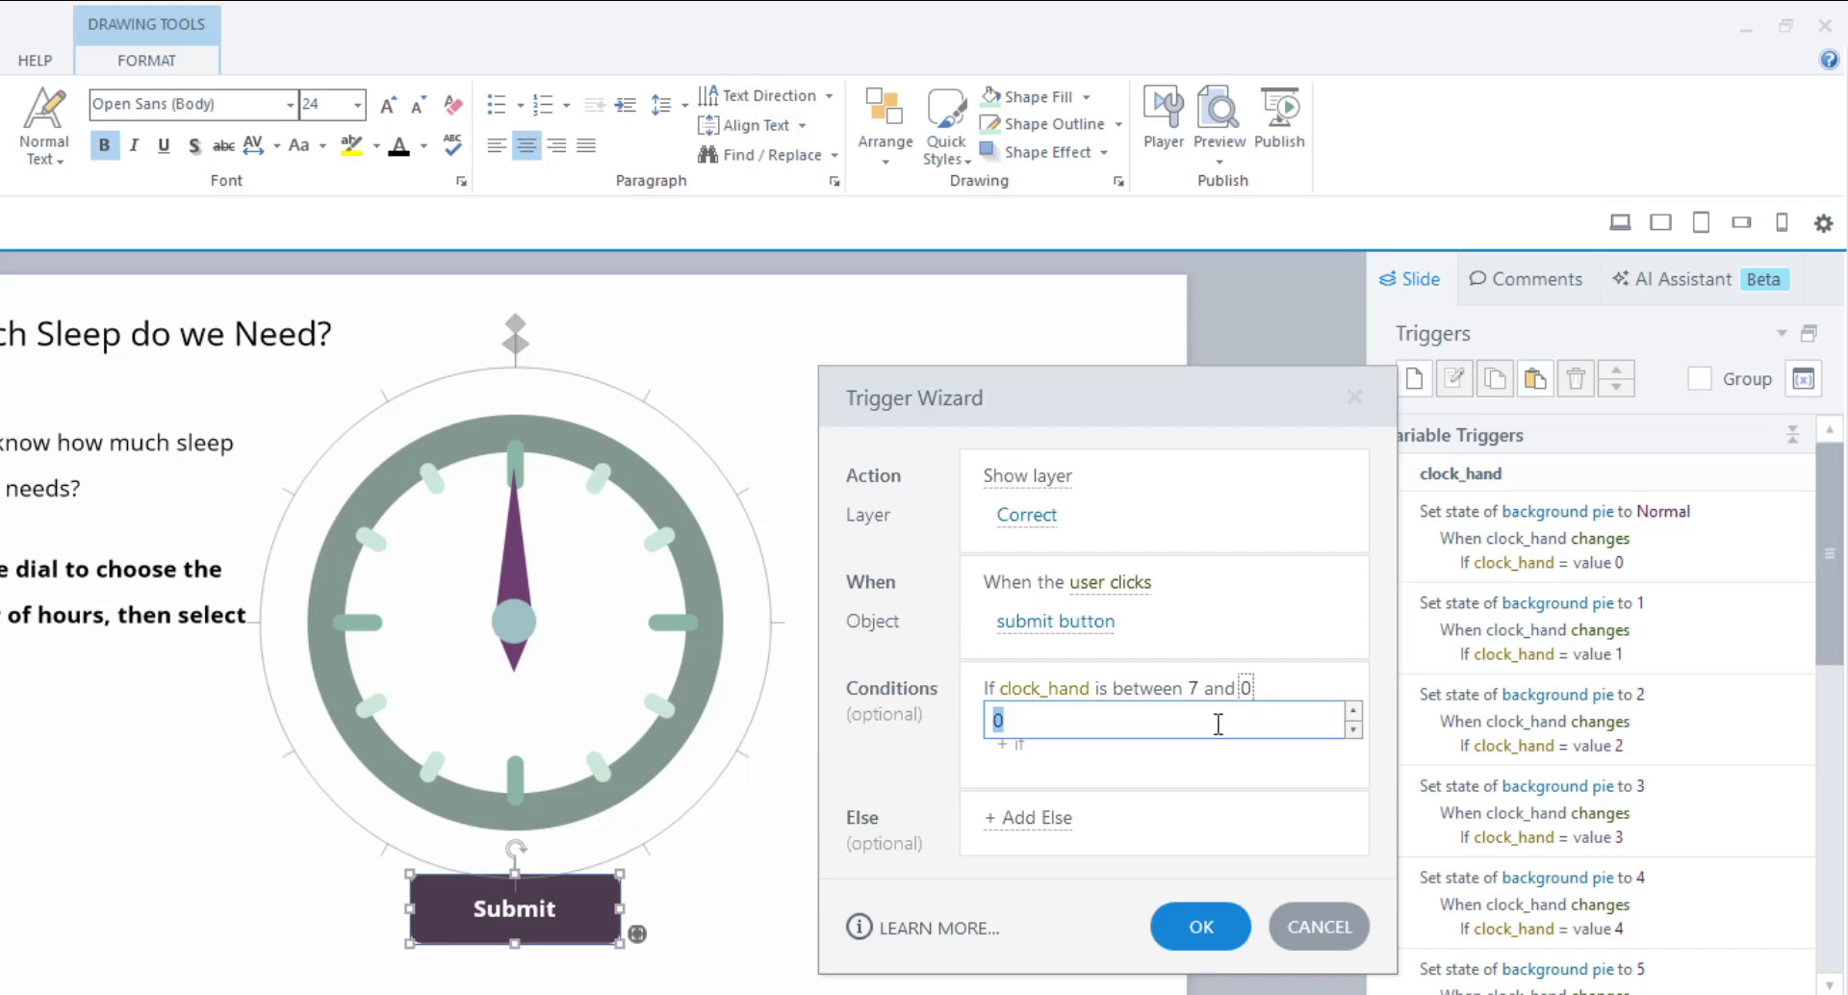
click(1239, 778)
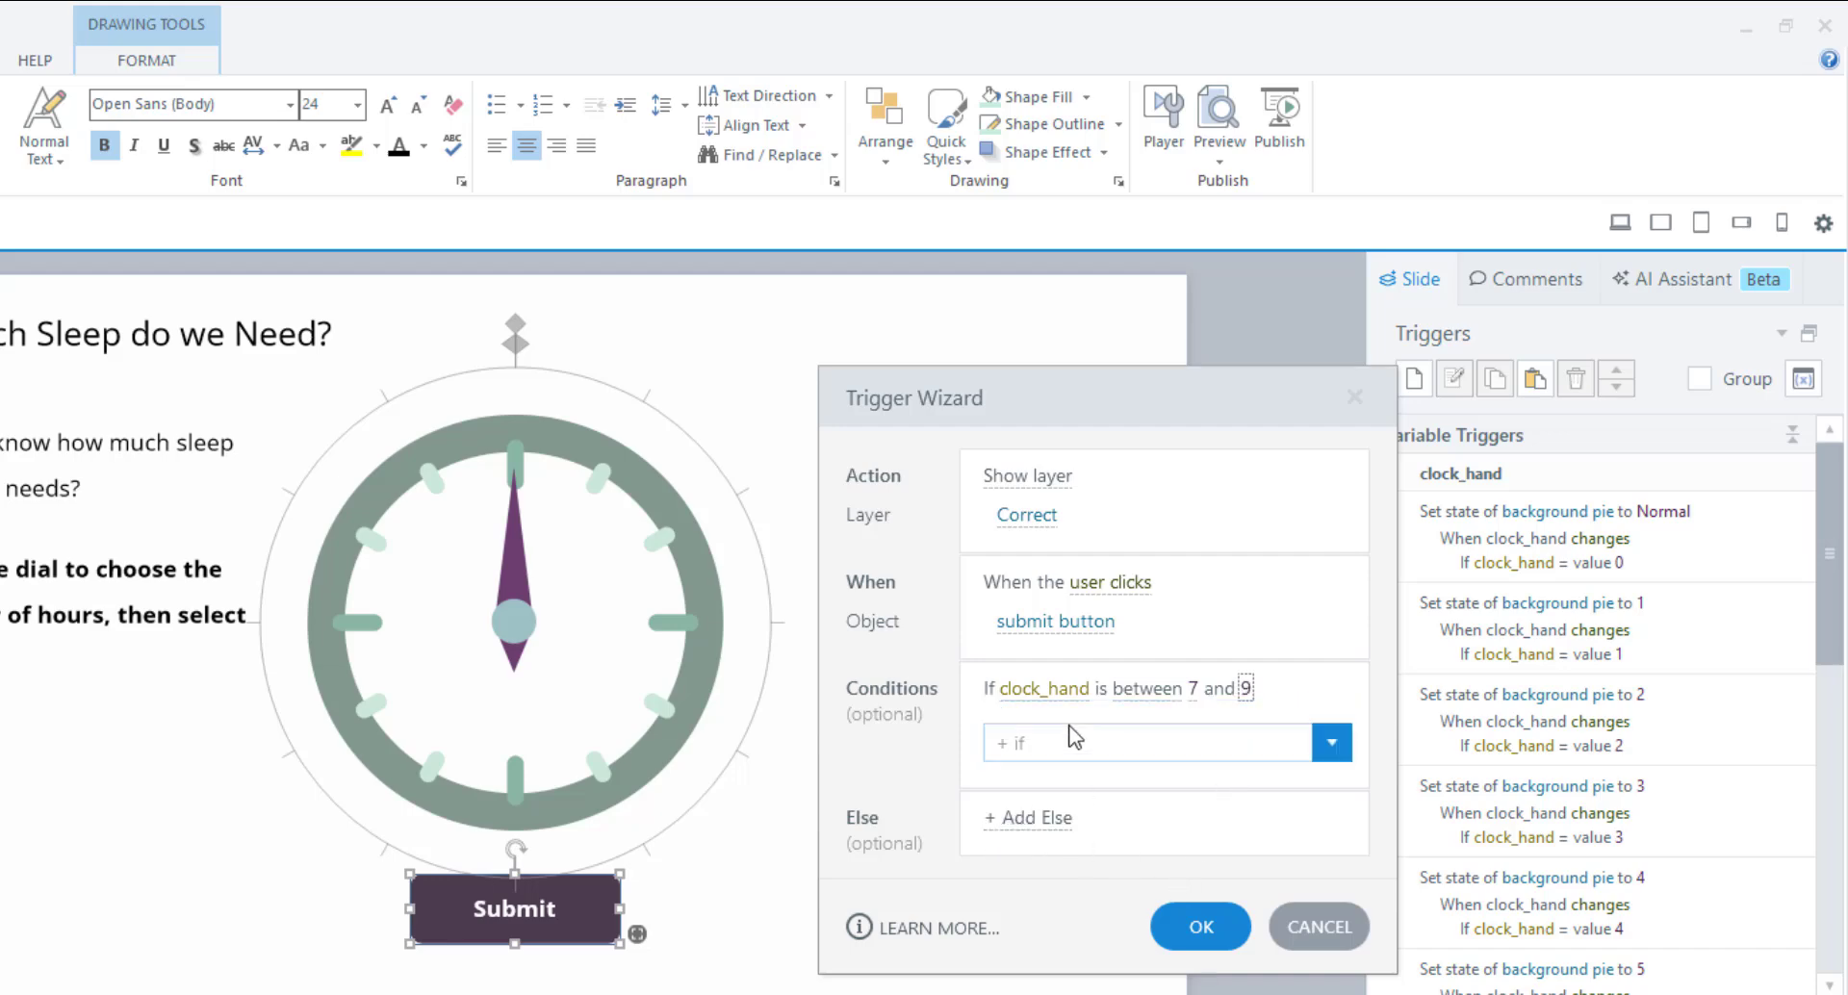
click(1020, 818)
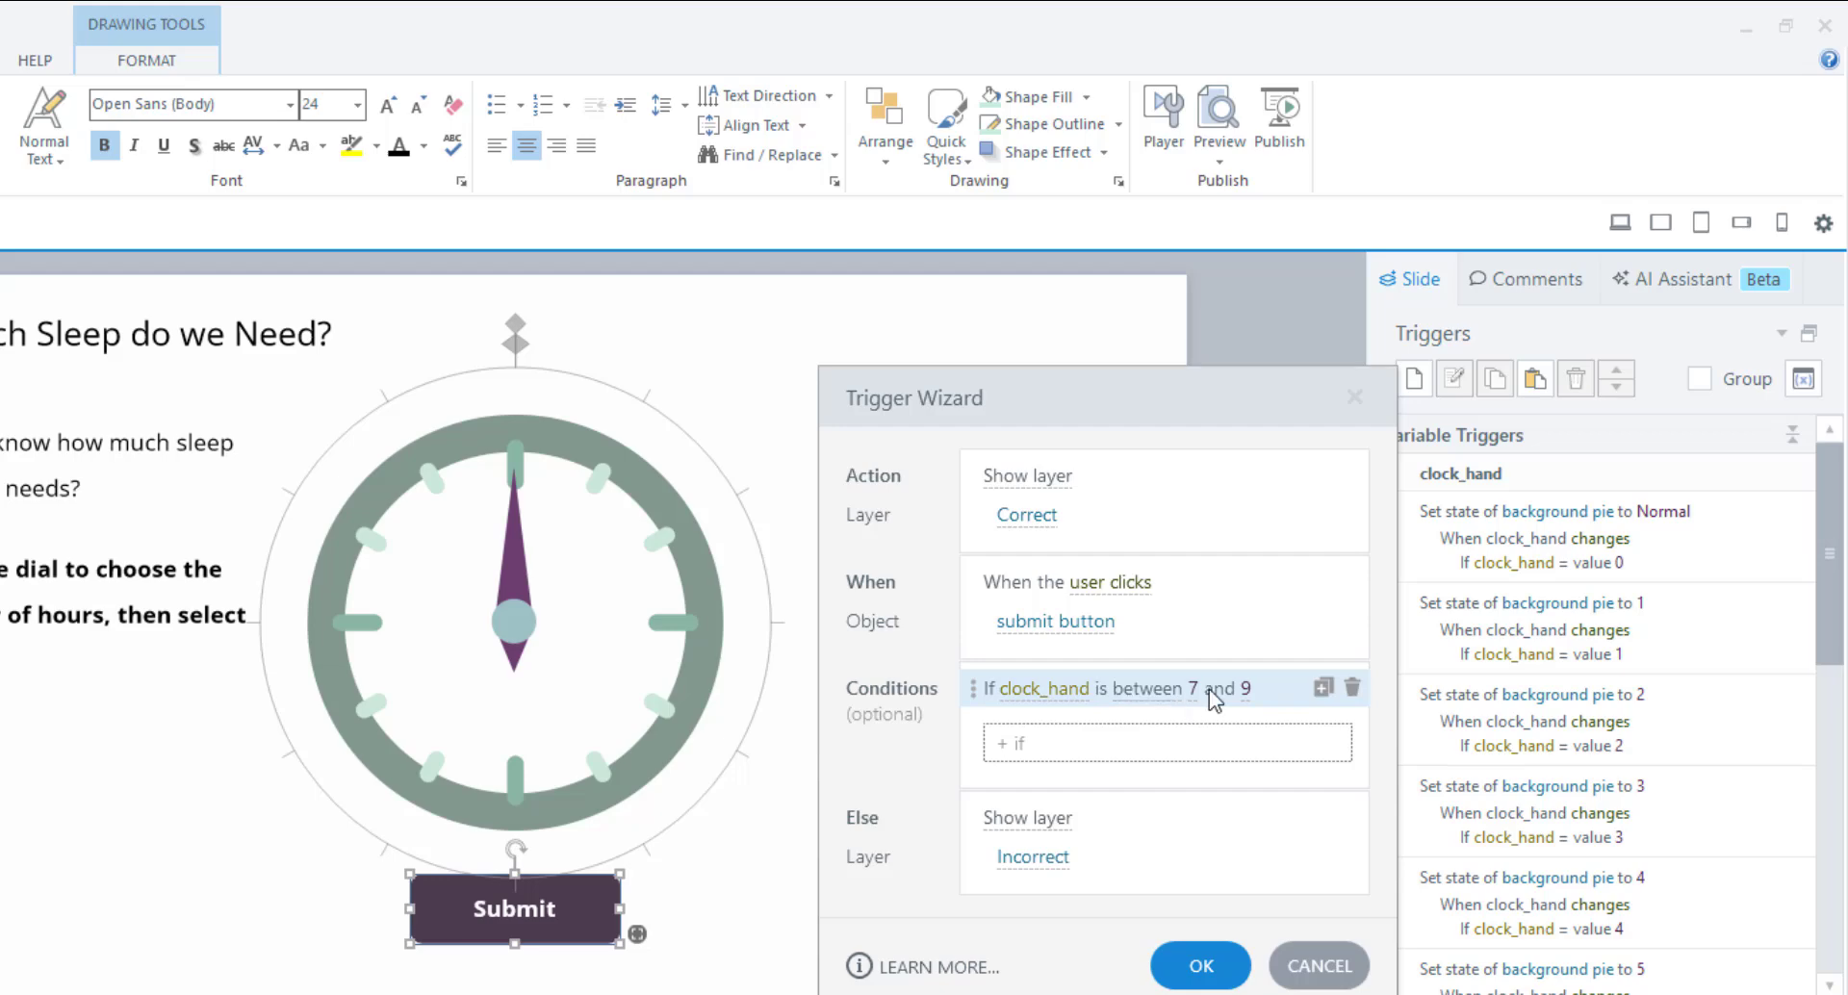
click(1196, 963)
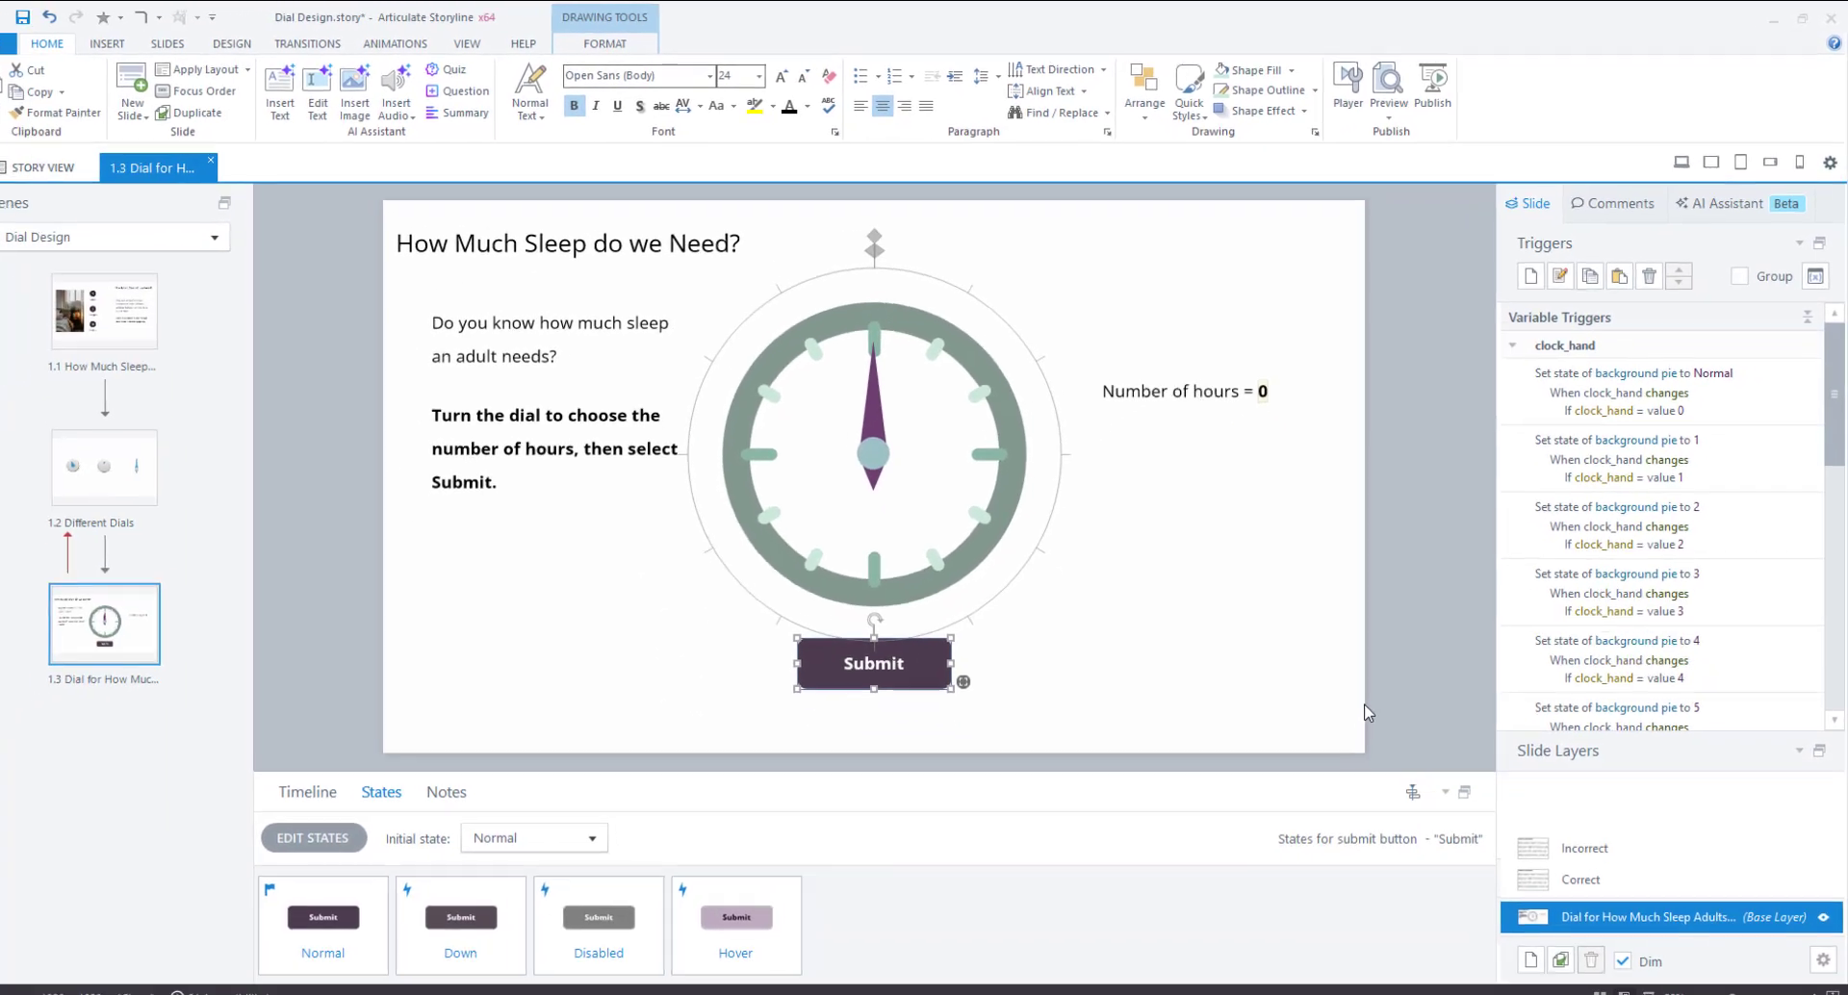
Preview the slide, set the dial to 4 hours and submit to see "That's incorrect.".
click(1683, 160)
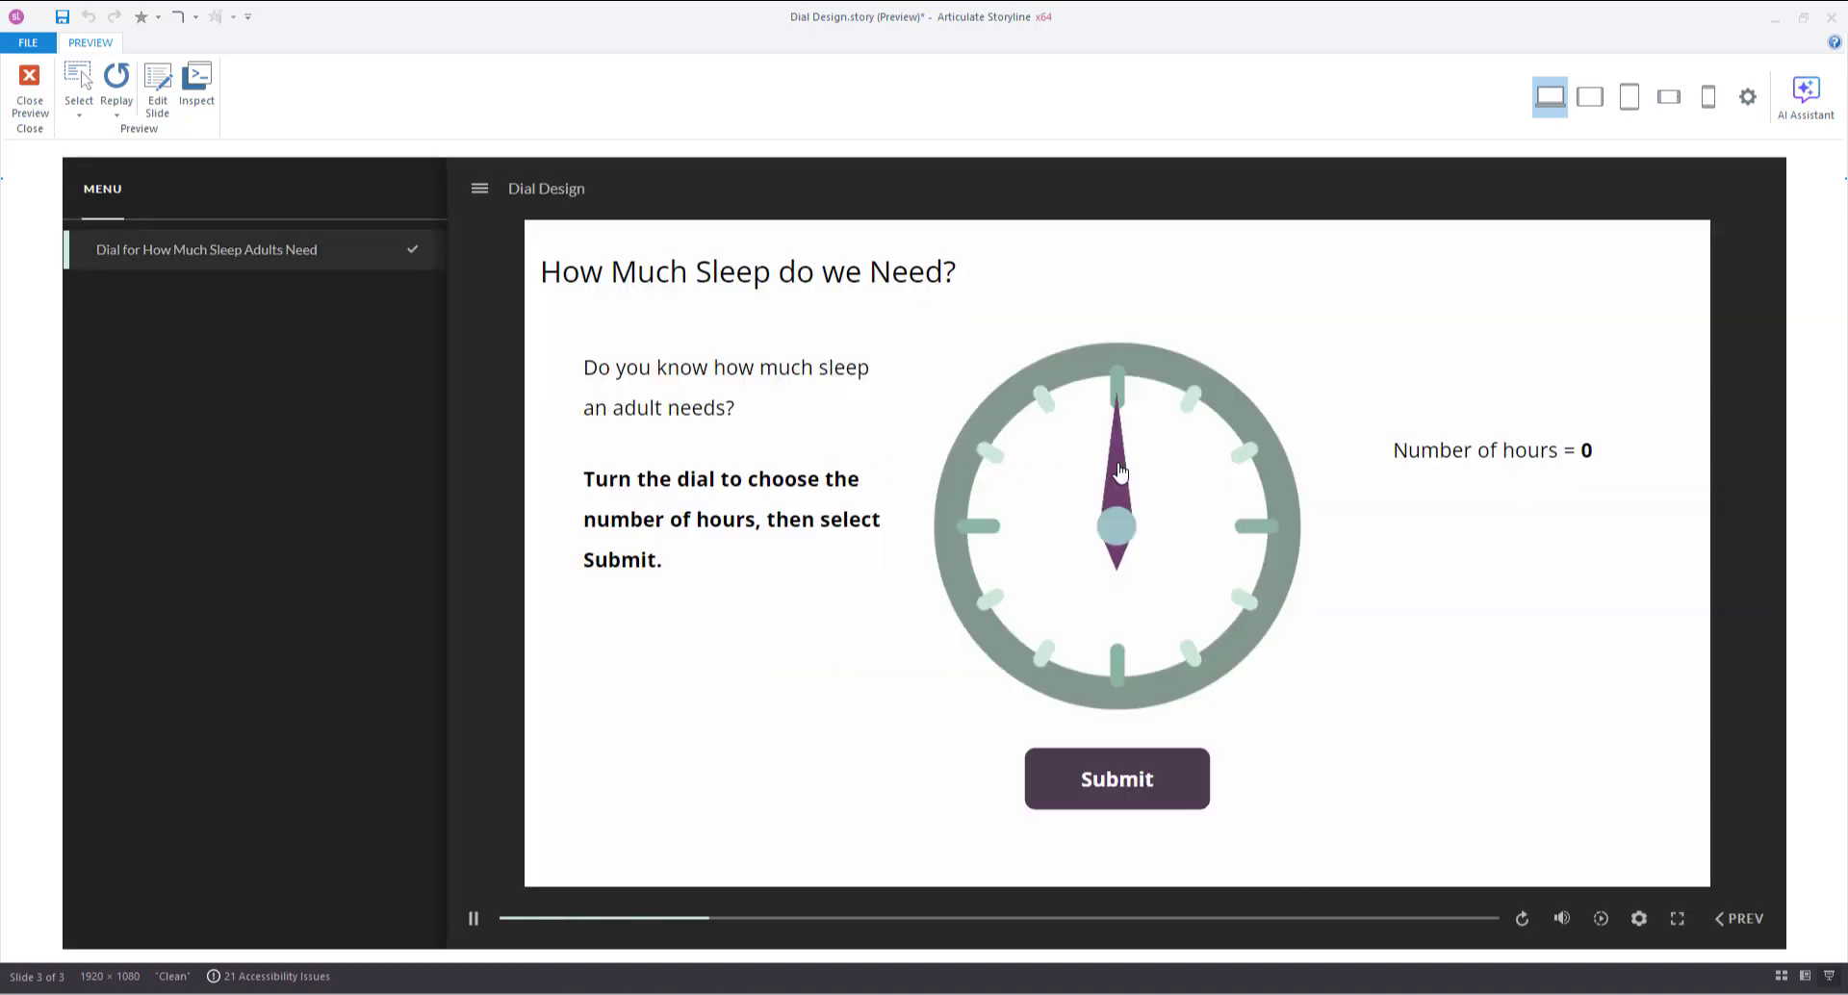
drag(1123, 472, 1152, 597)
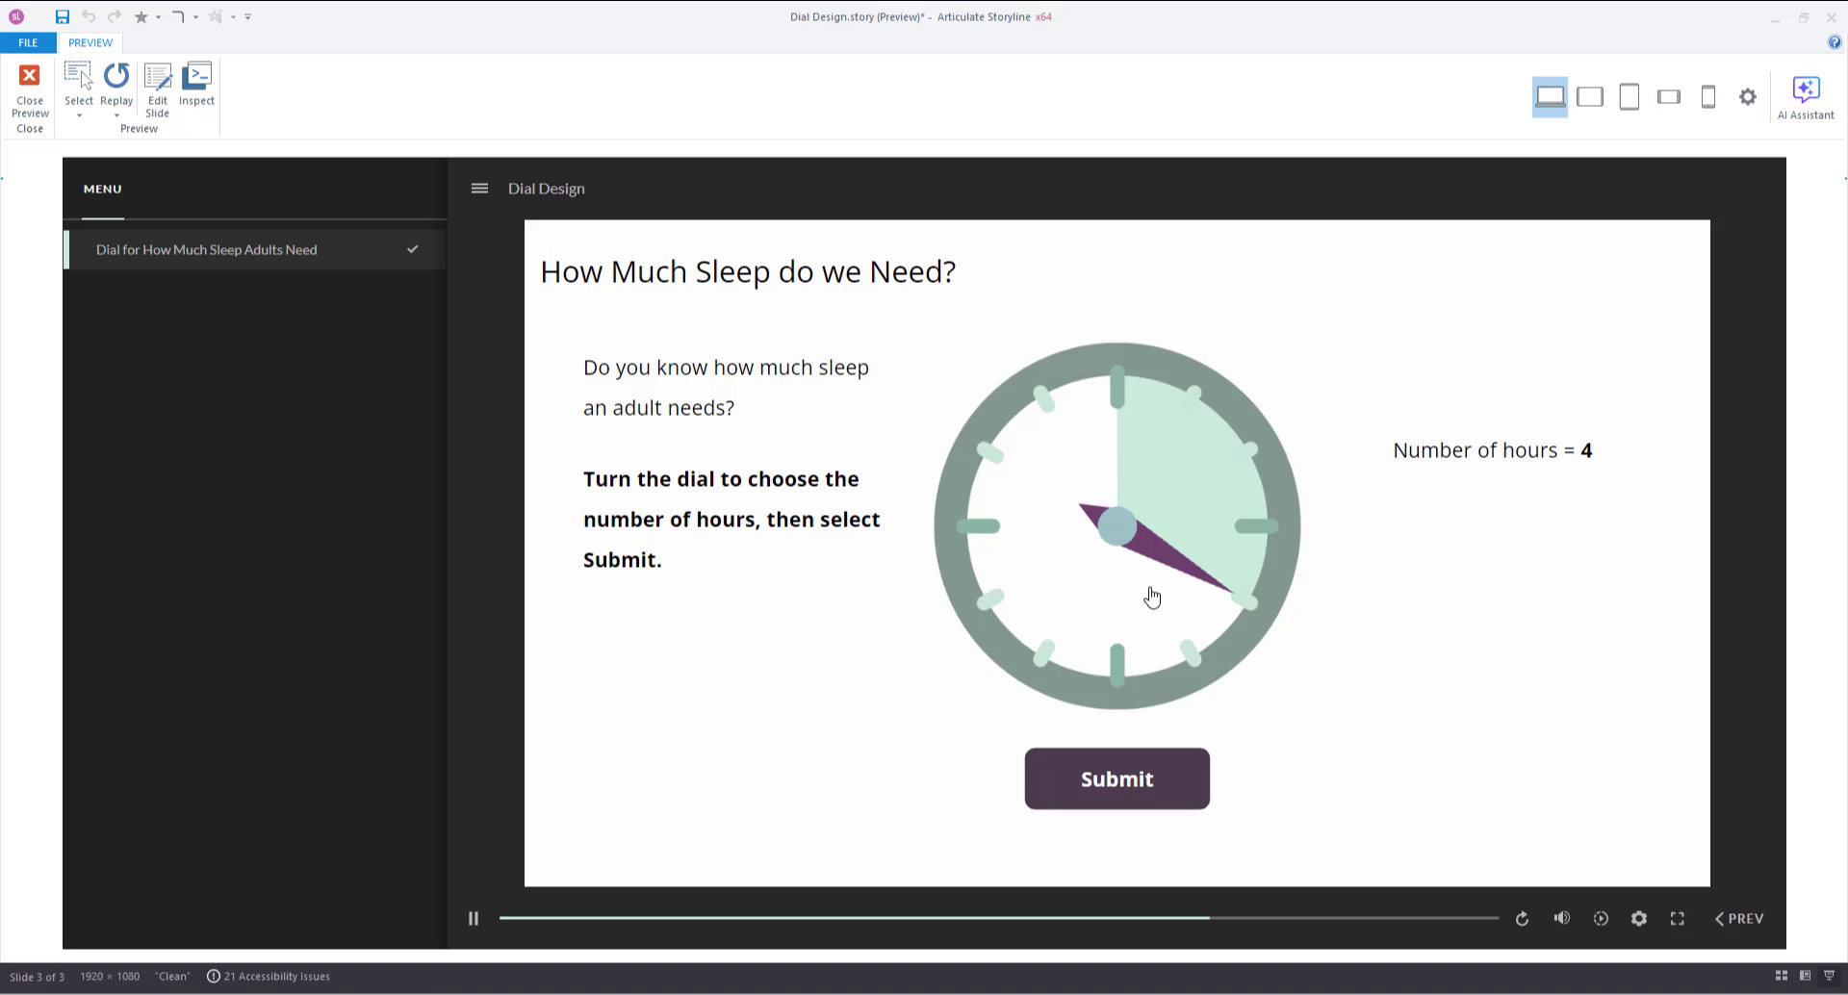
click(1102, 781)
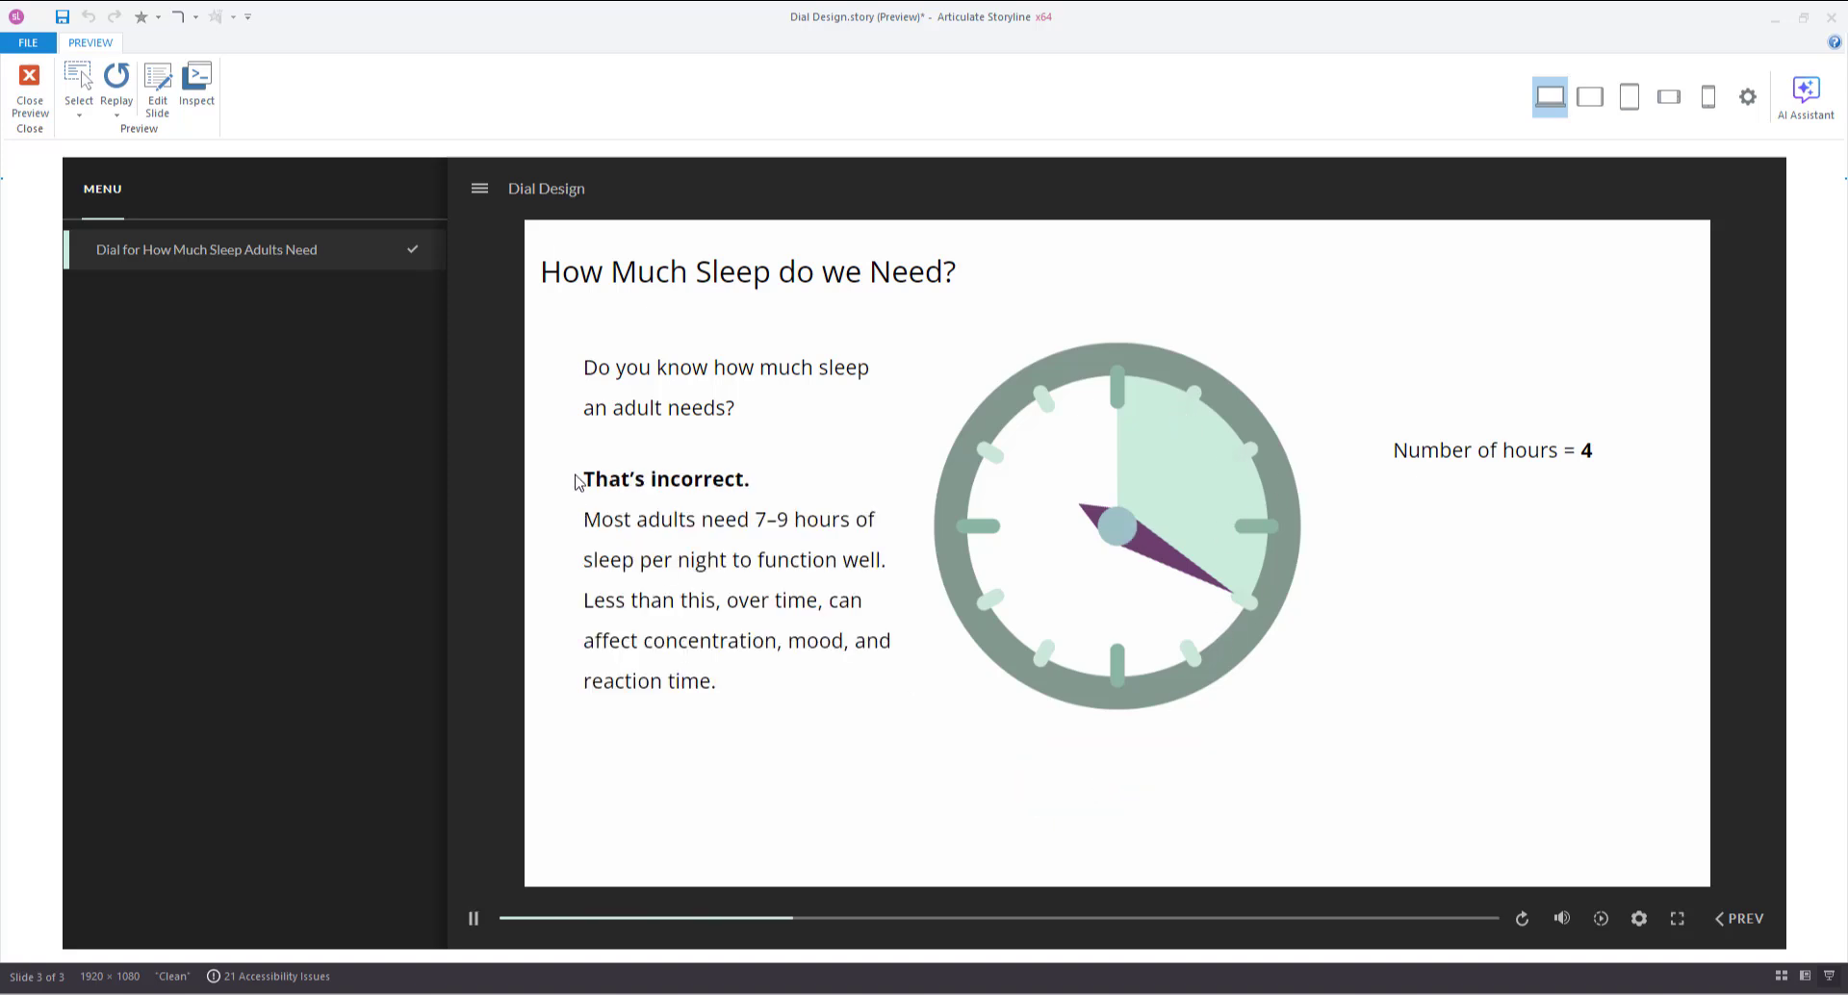
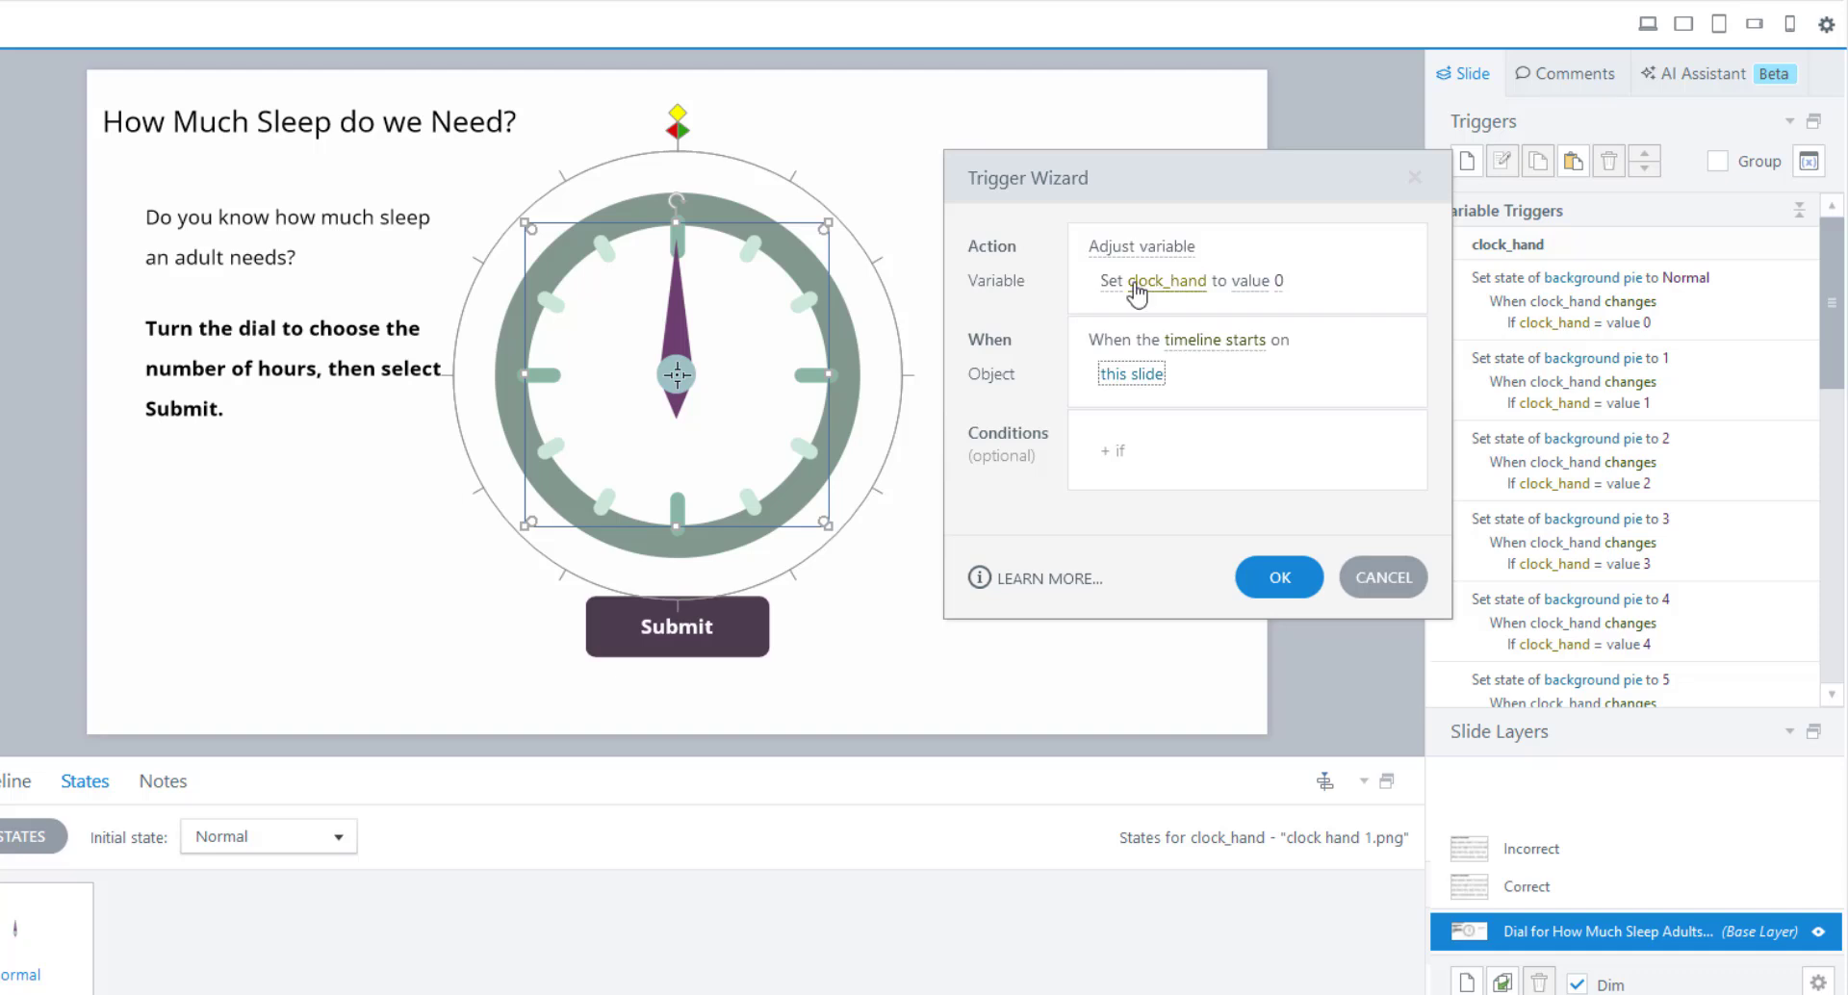
Confirm the trigger that sets clock_hand to 0 when the slide's timeline starts.
click(1273, 590)
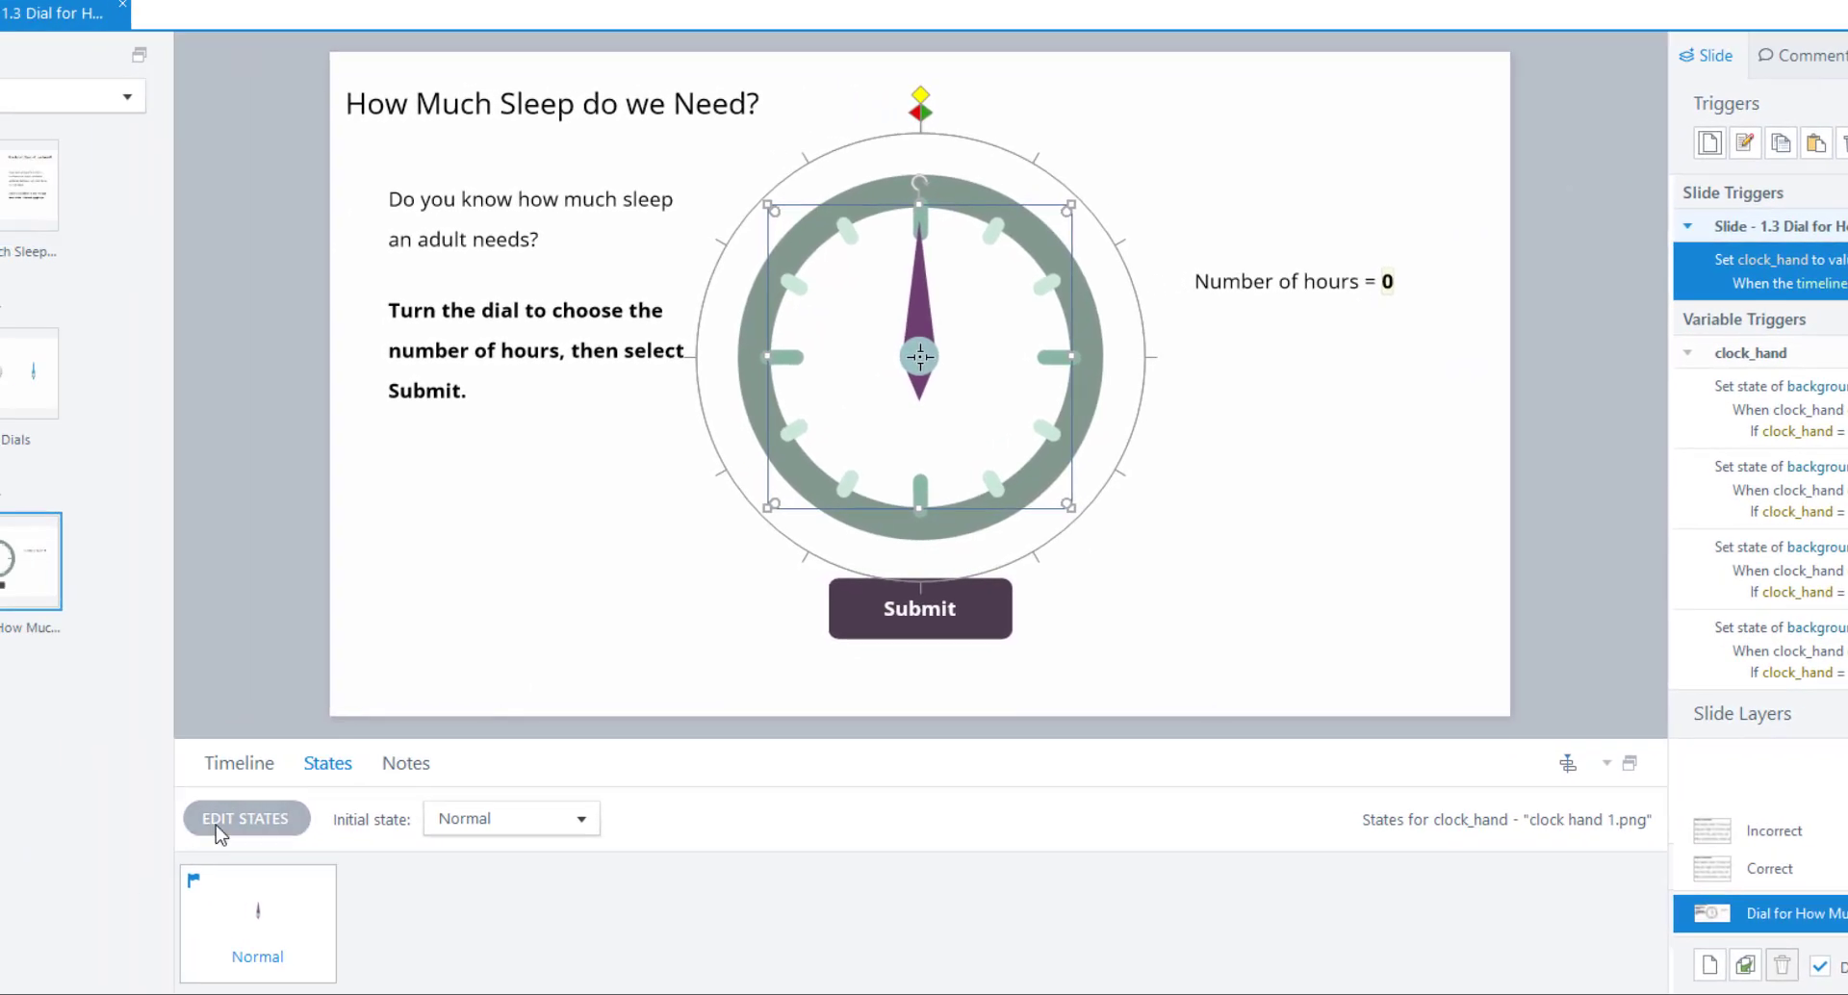
Add a built-in Disabled state to the clock_hand object.
click(214, 825)
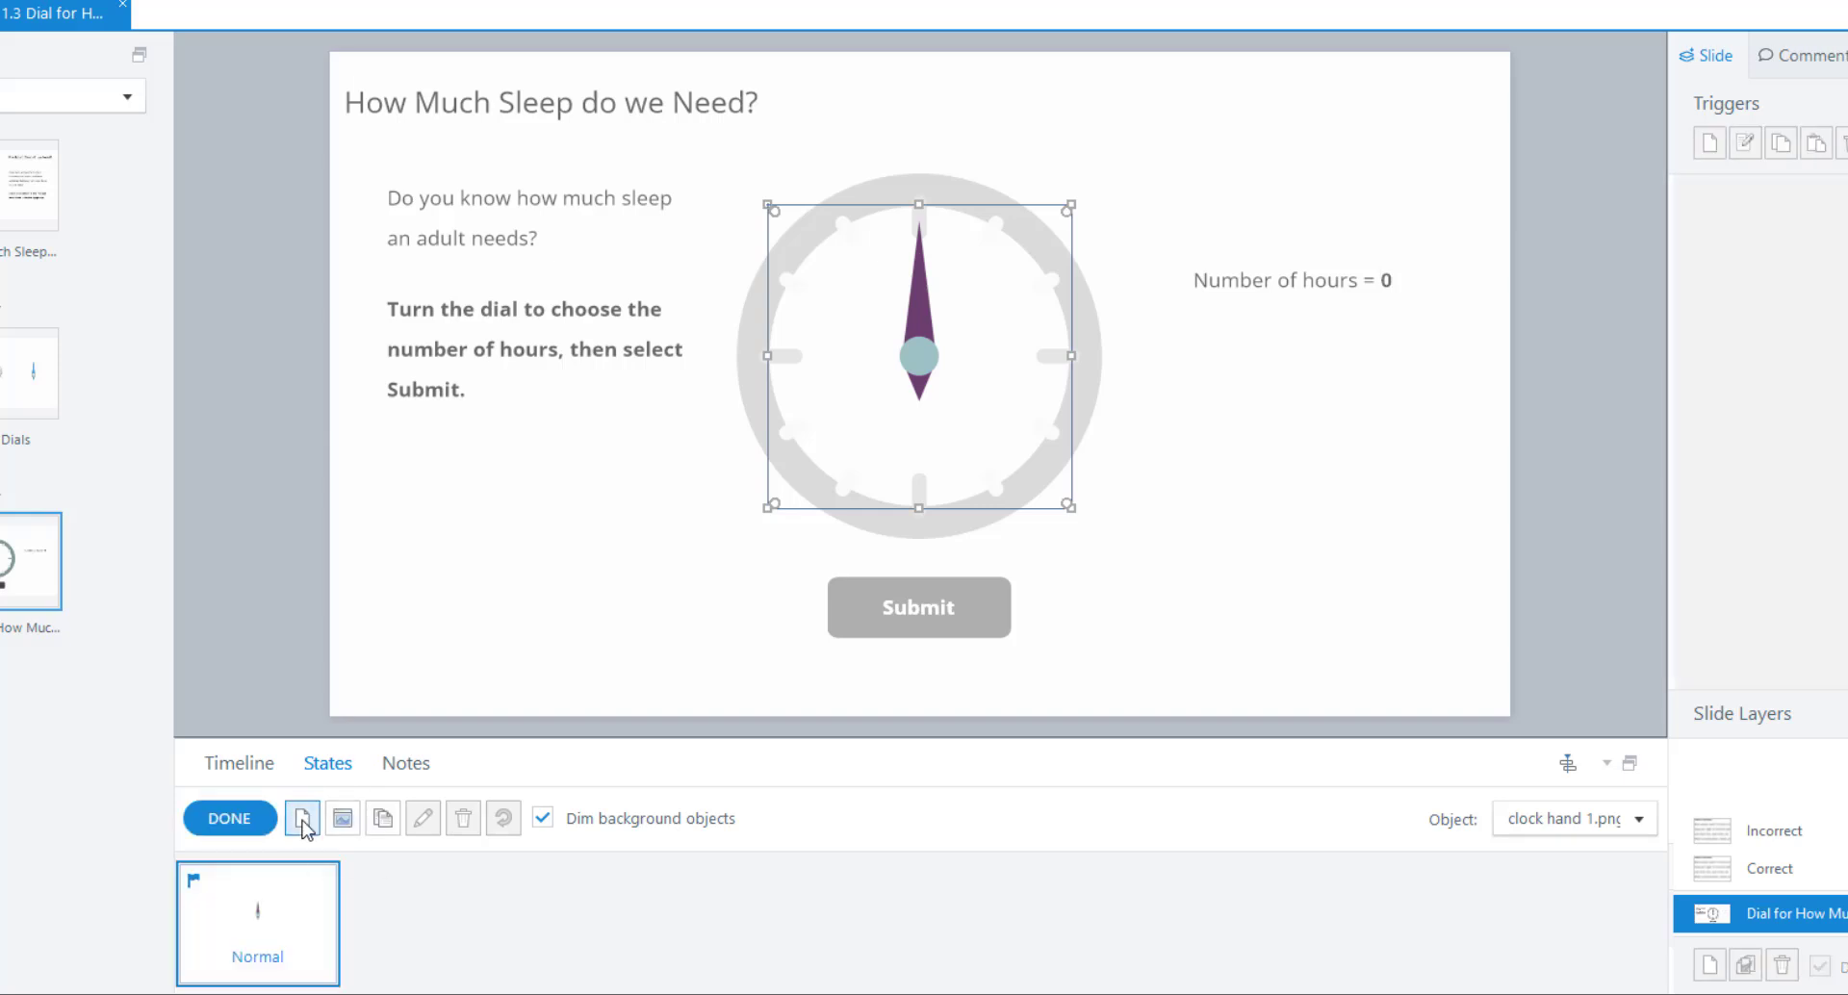
click(302, 819)
click(1109, 420)
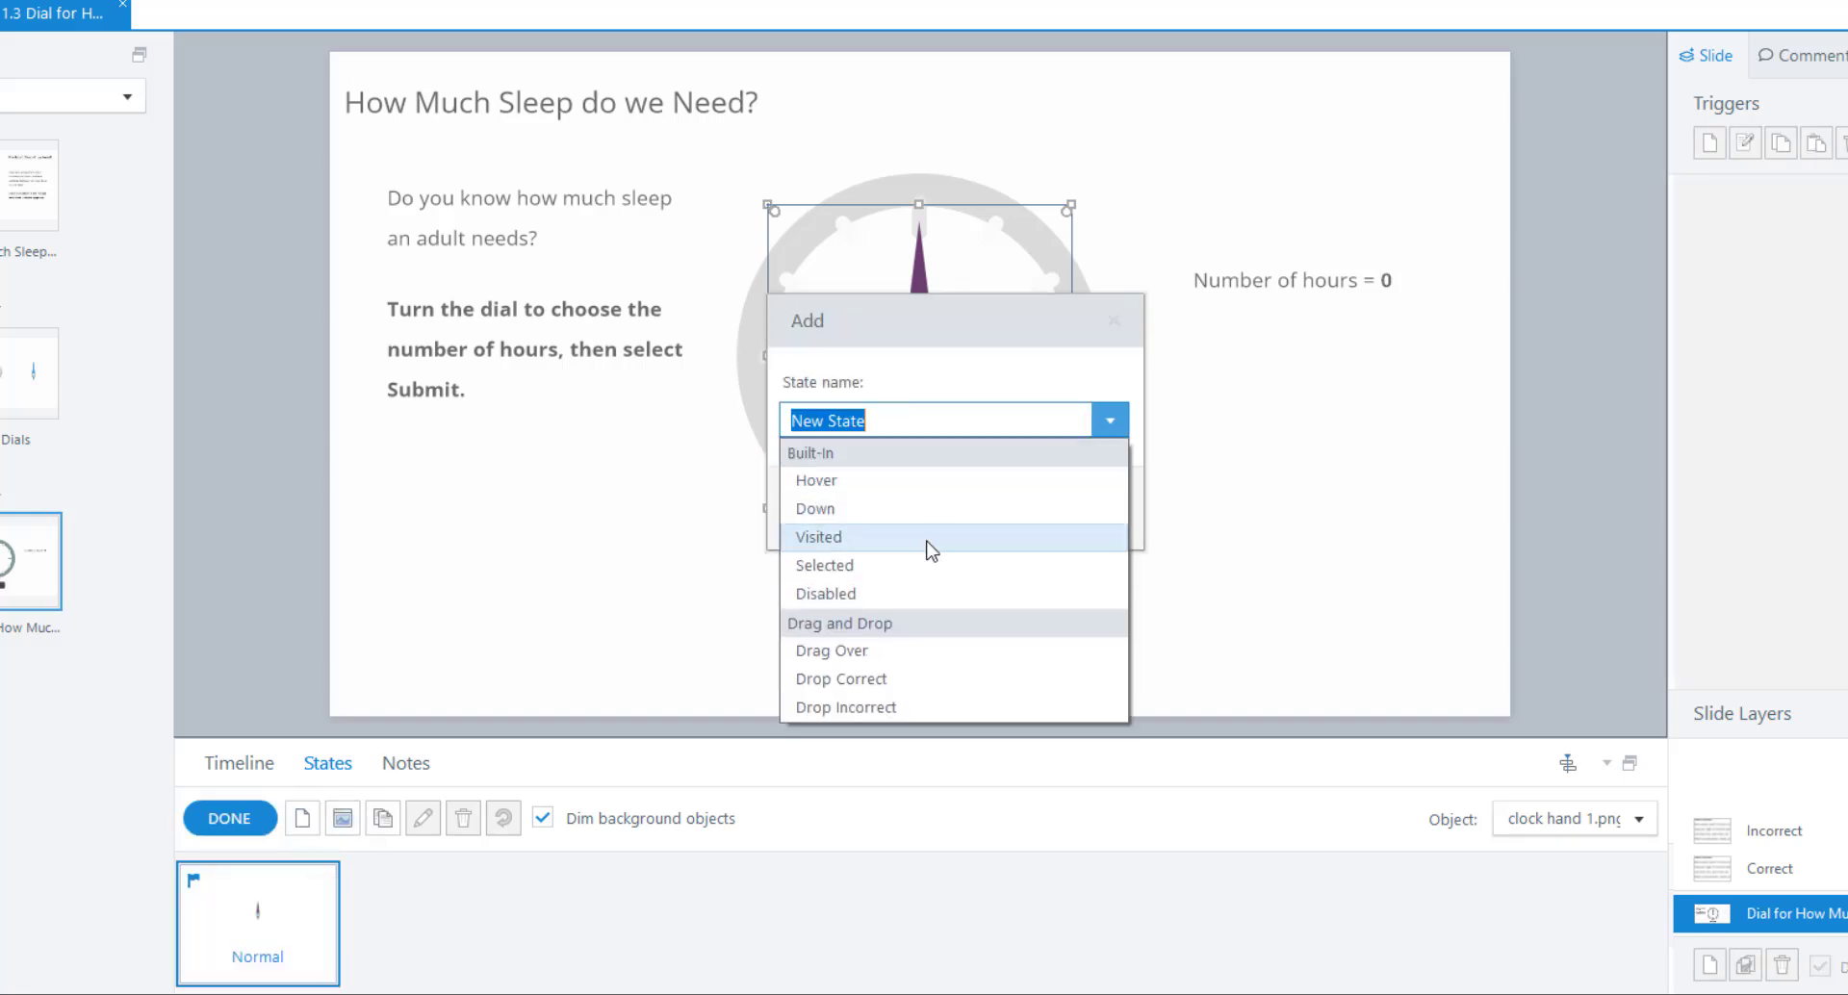
click(887, 586)
click(967, 510)
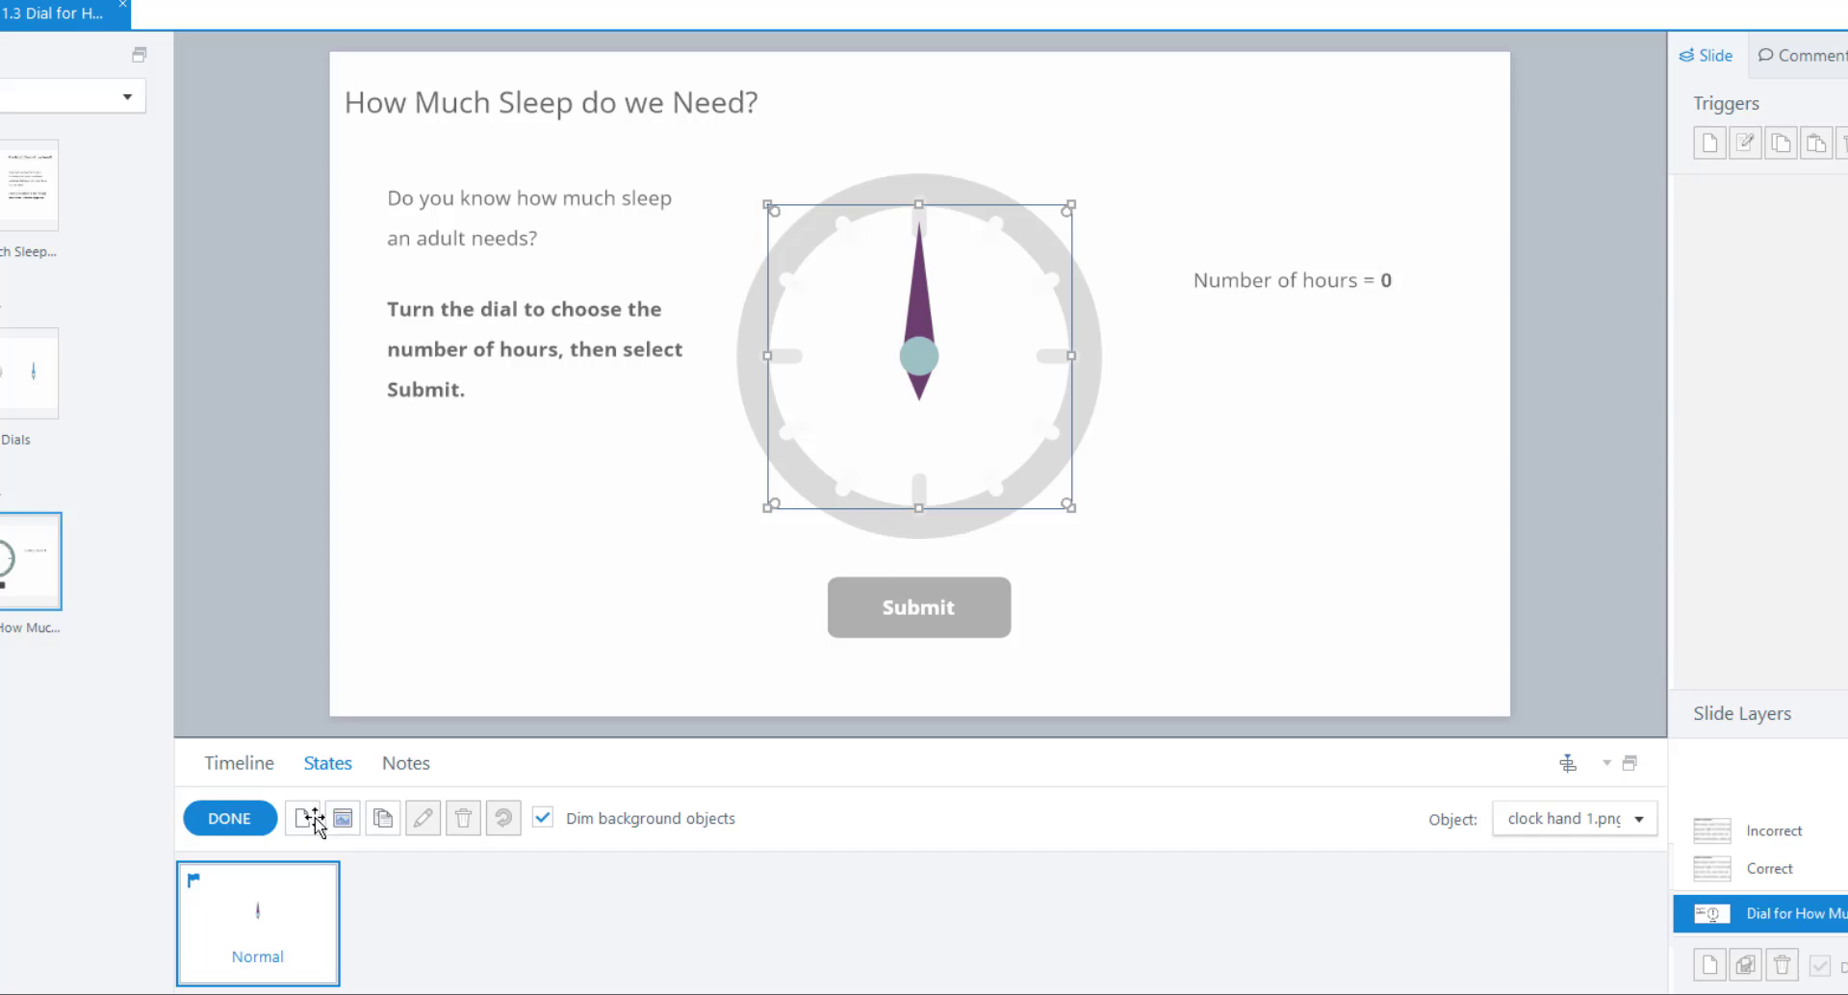
click(203, 821)
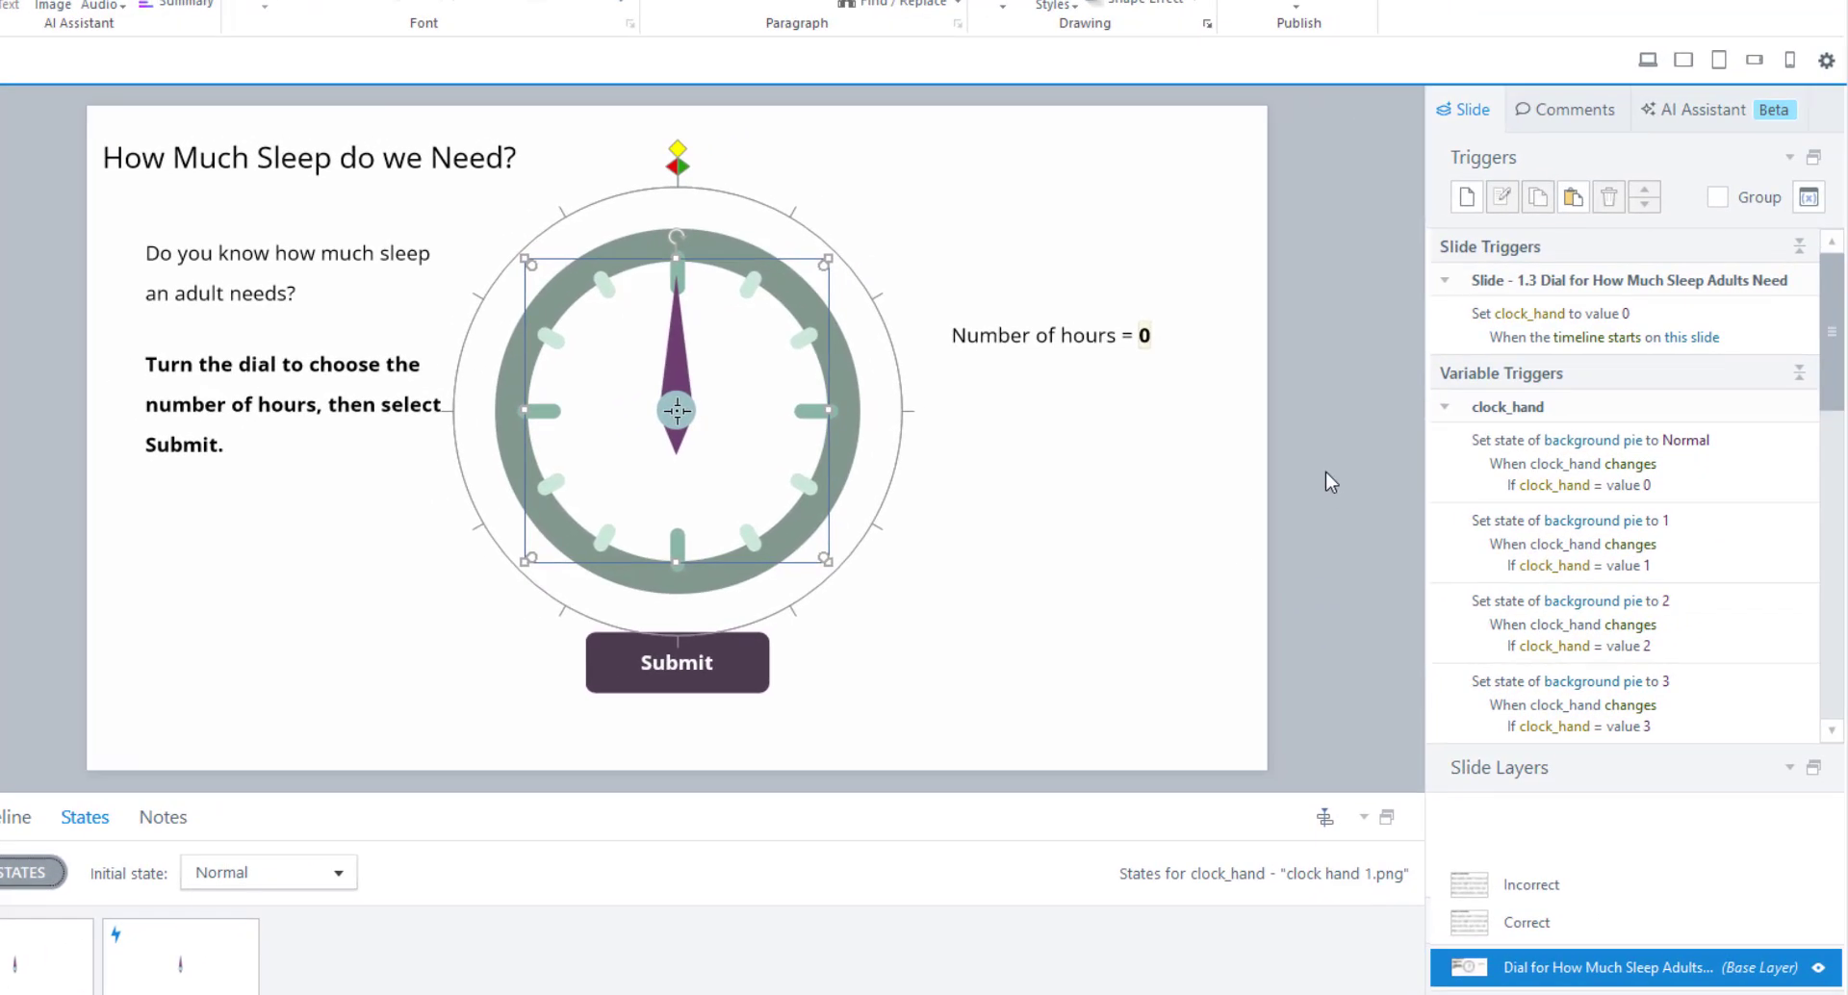
On the Correct layer, add a trigger changing clock_hand's state to Disabled.
click(1526, 922)
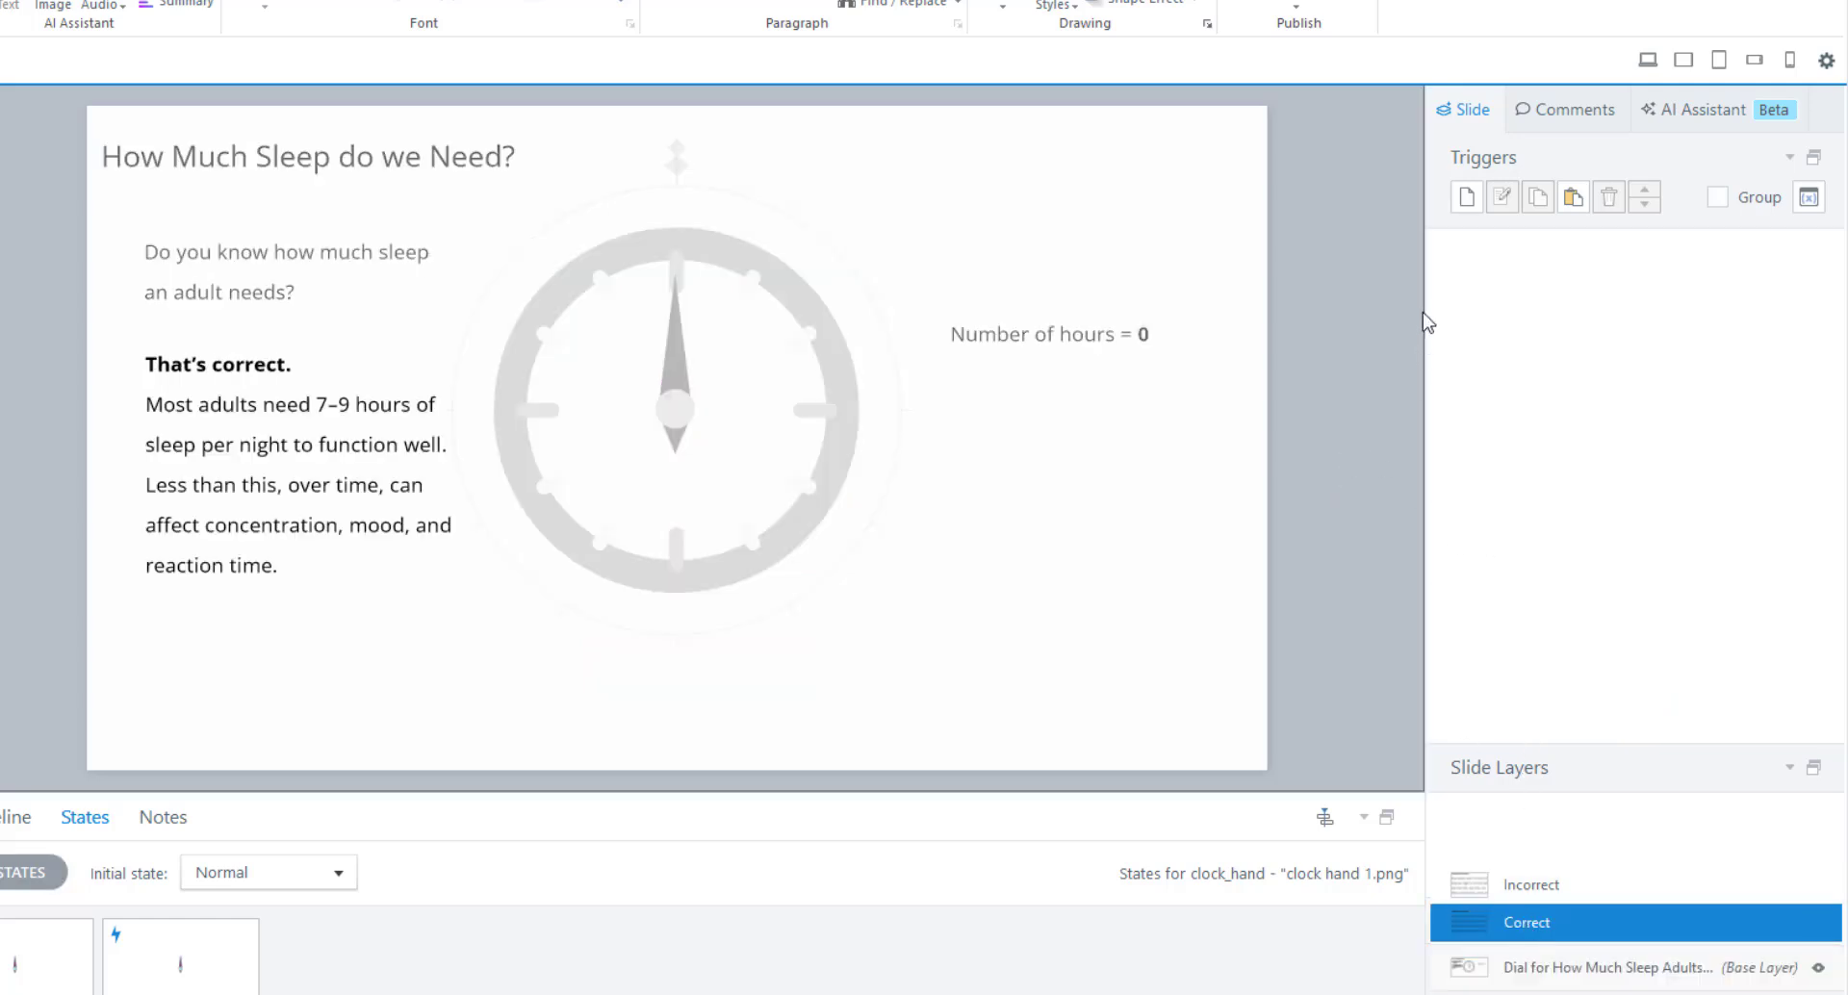
click(1465, 196)
click(1160, 288)
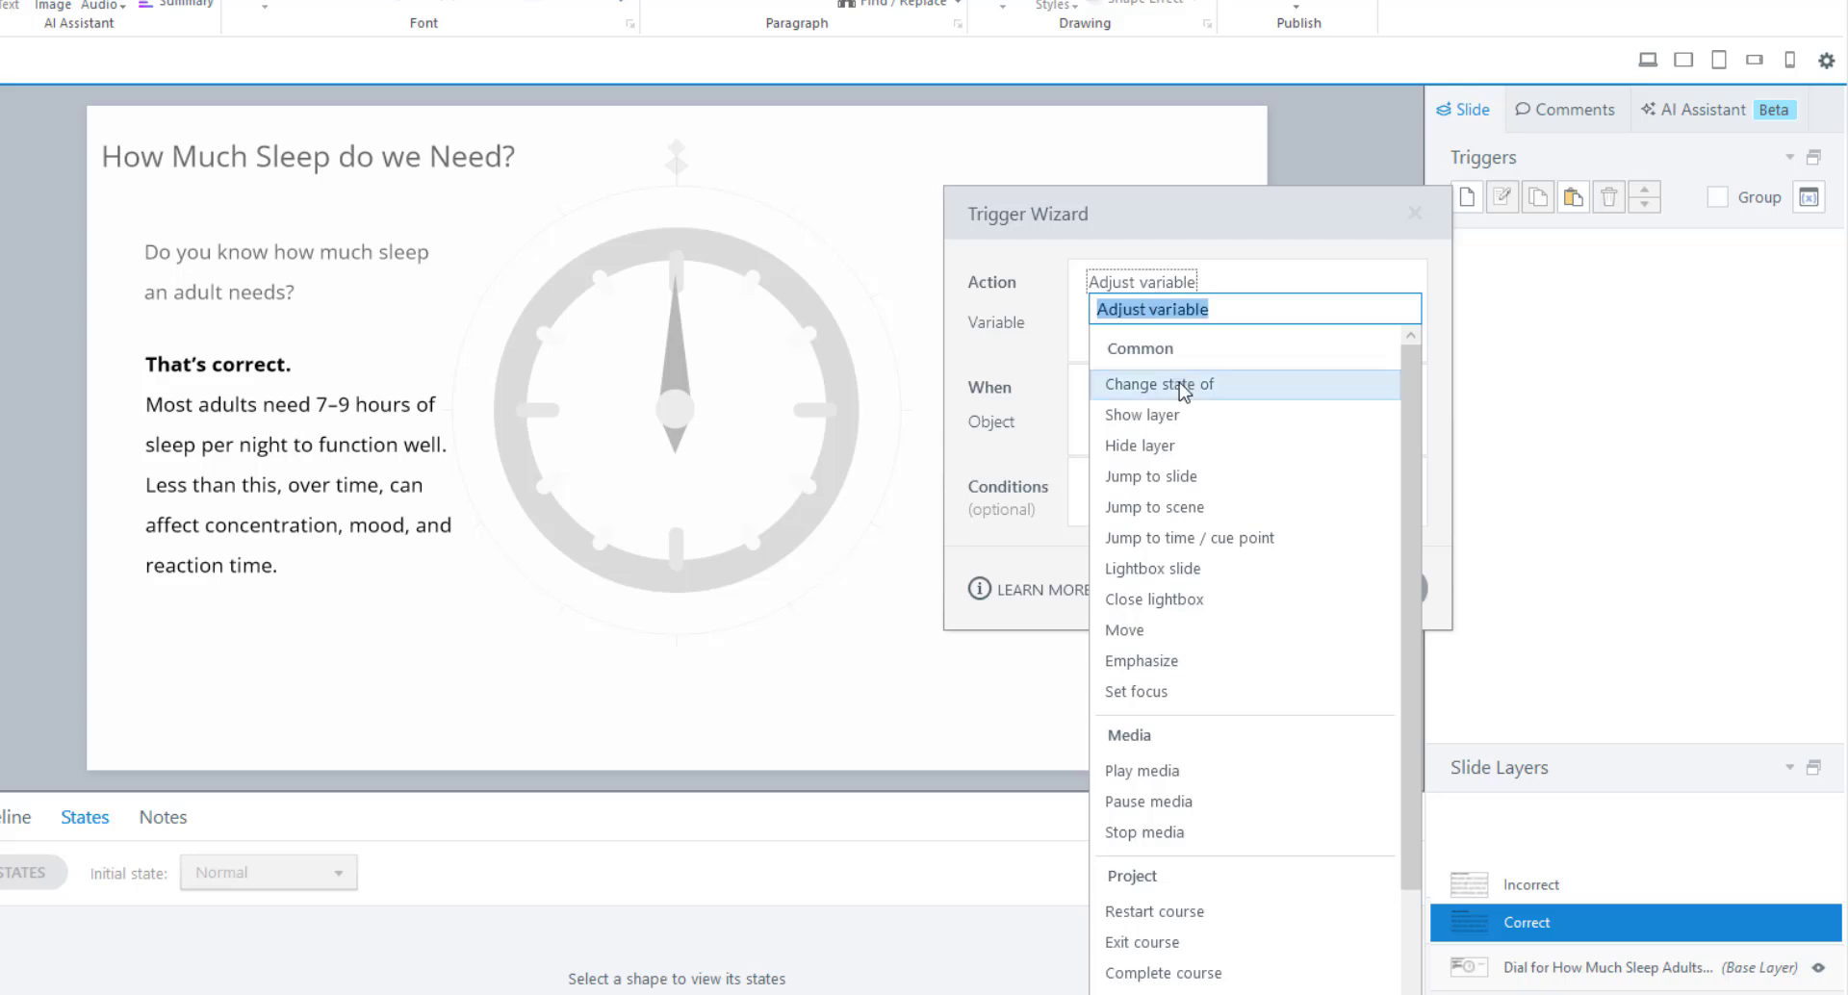
click(1169, 374)
click(1167, 319)
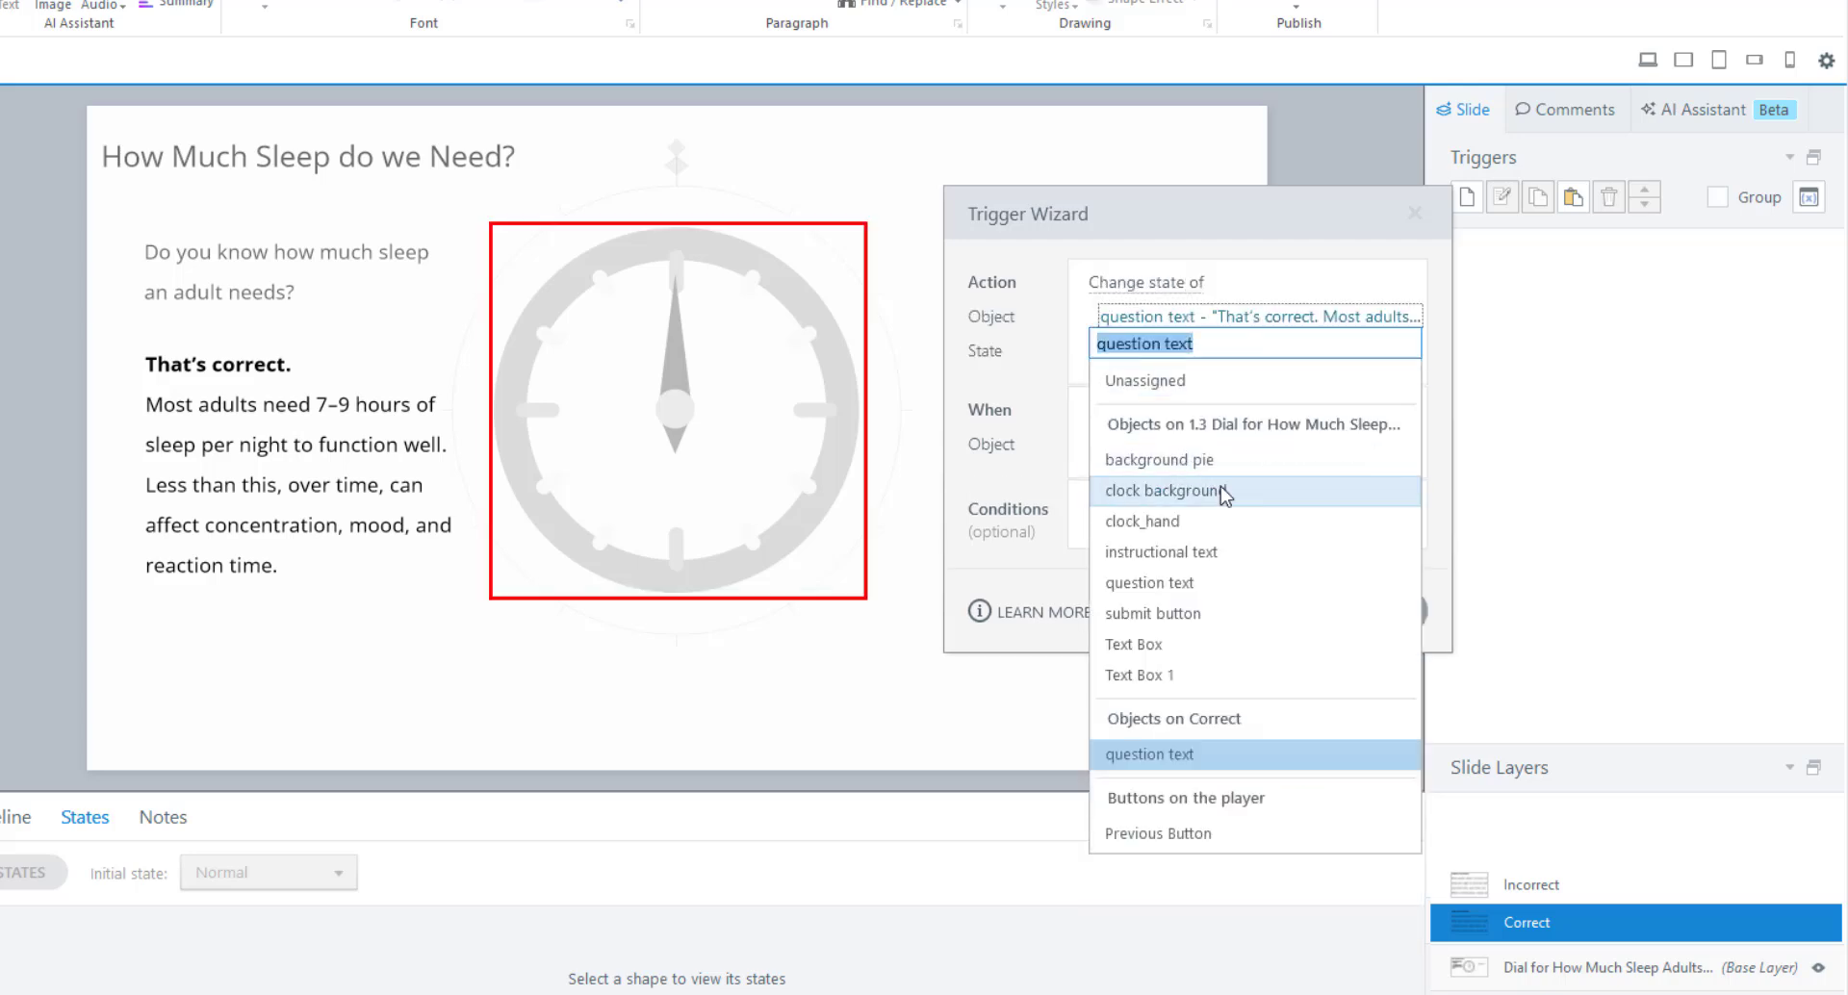
click(1227, 529)
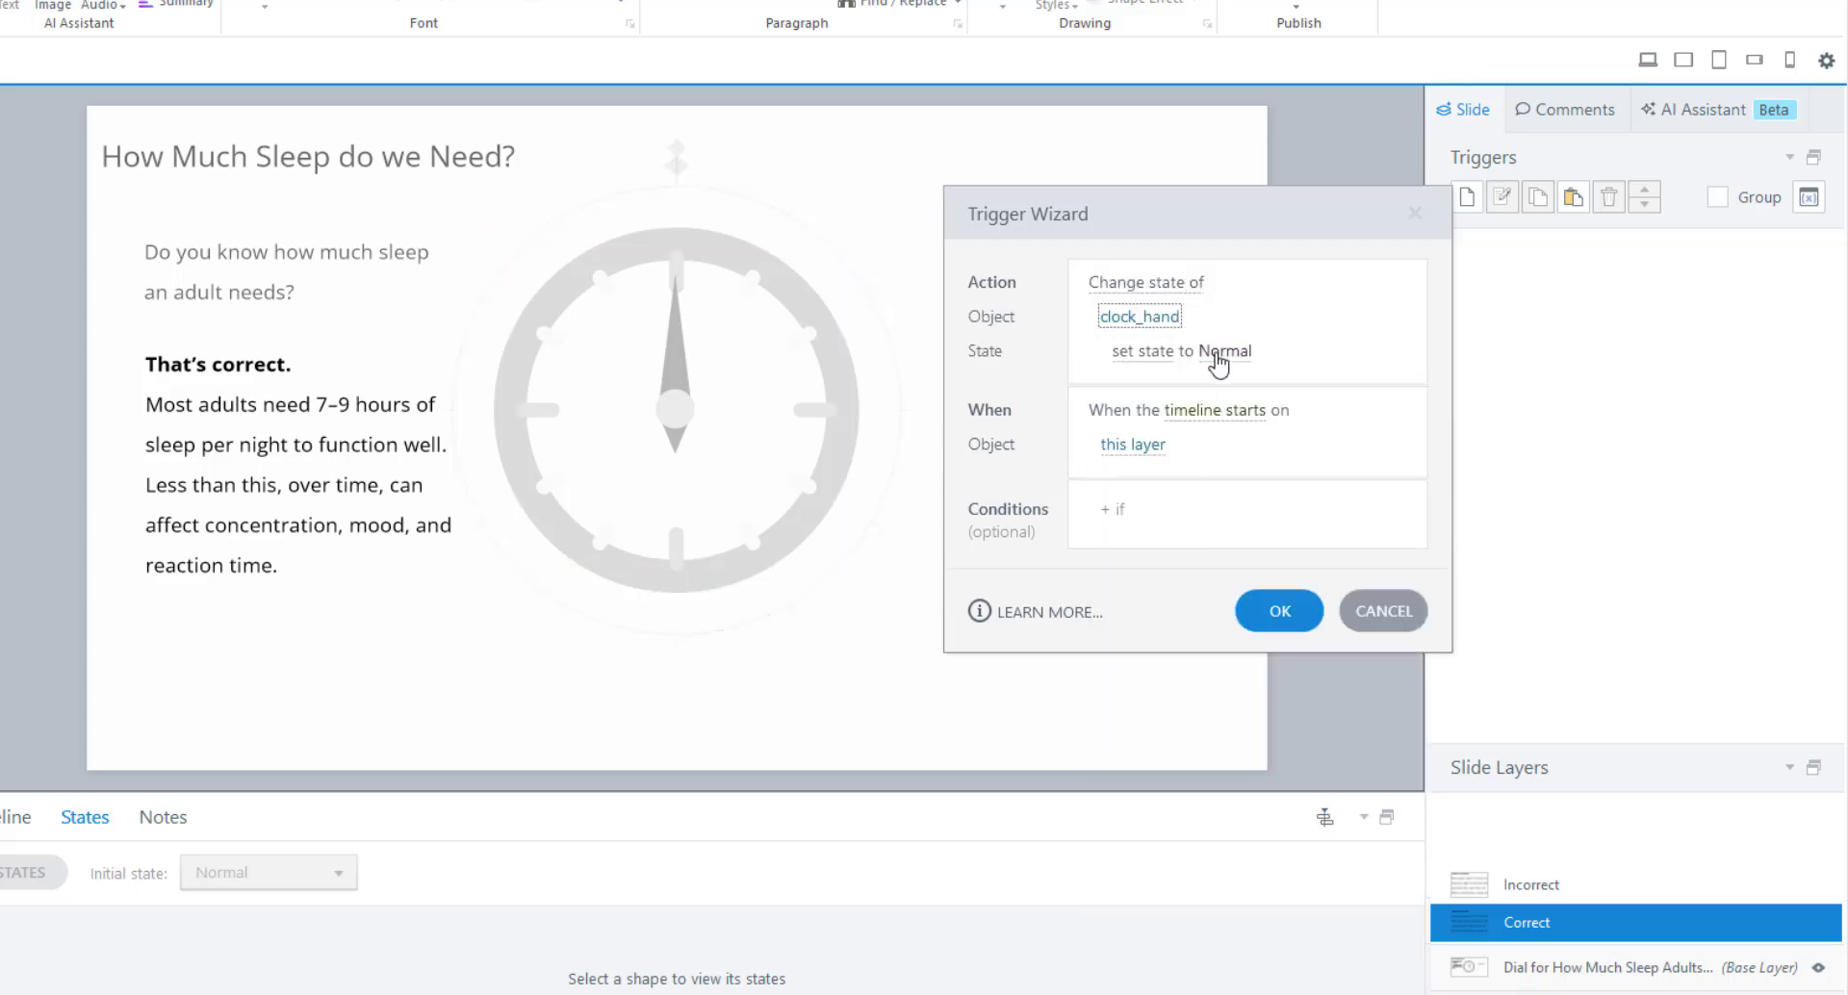
click(1223, 351)
click(1170, 454)
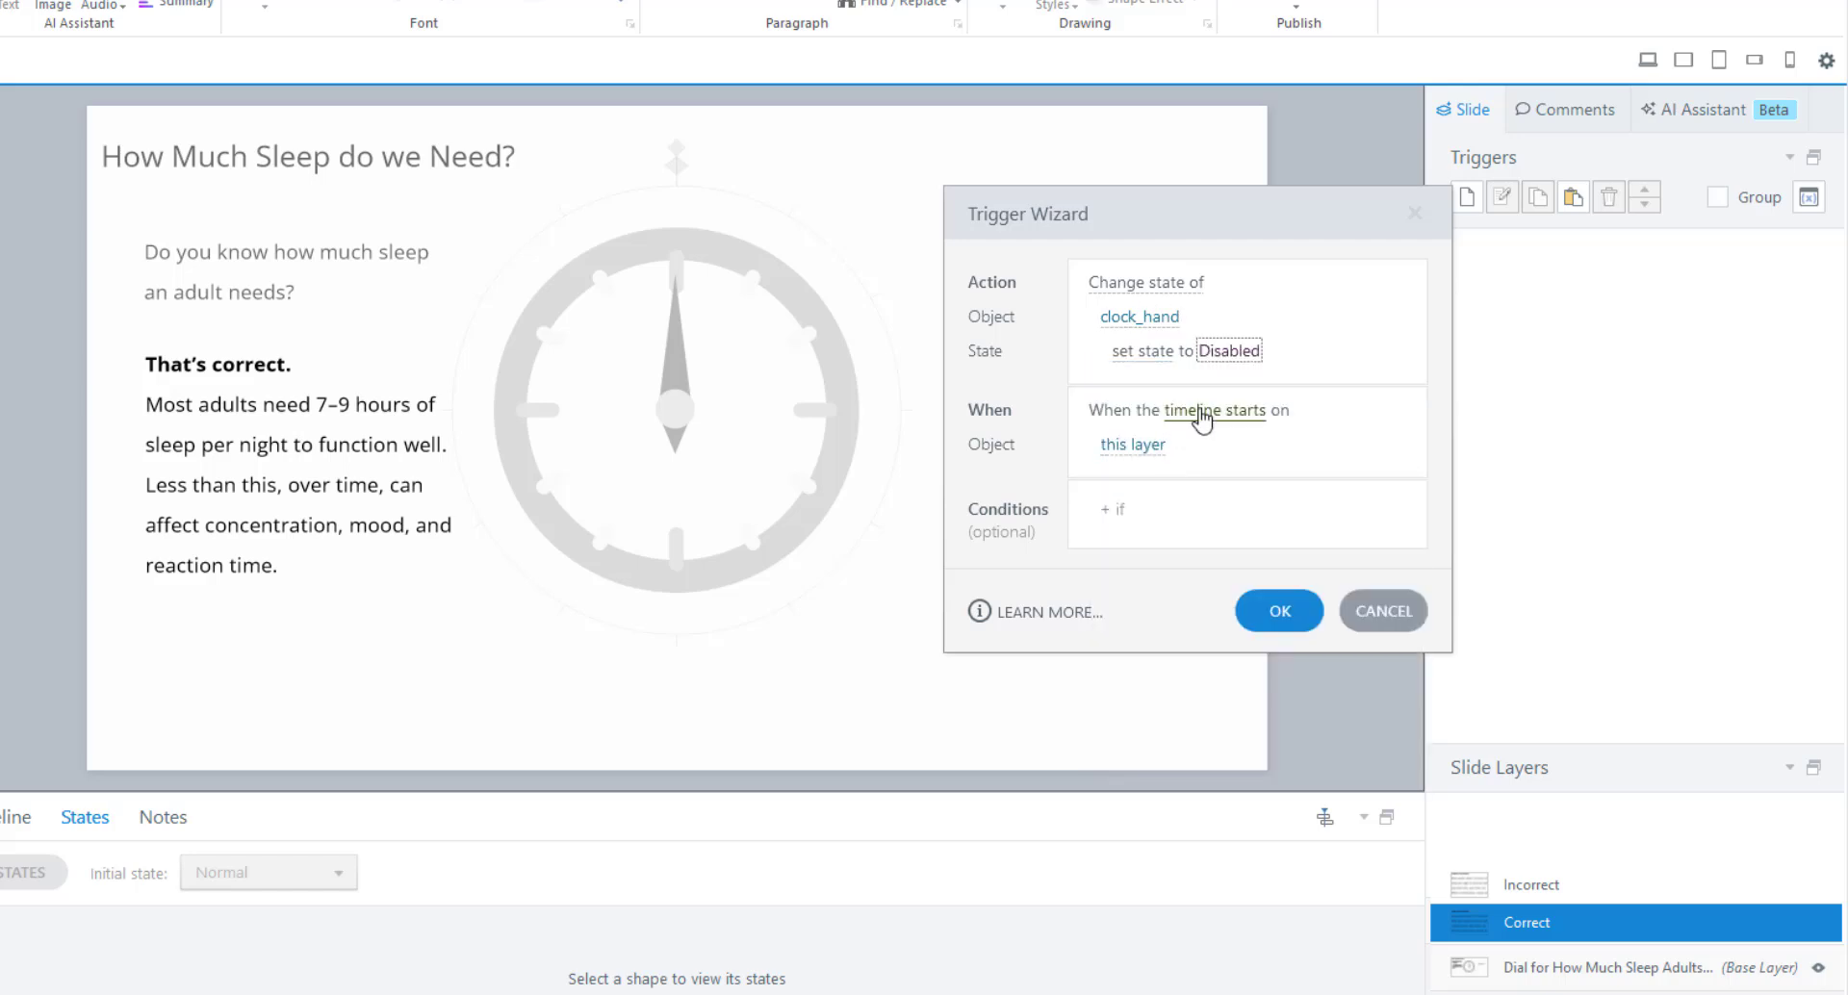
click(1285, 612)
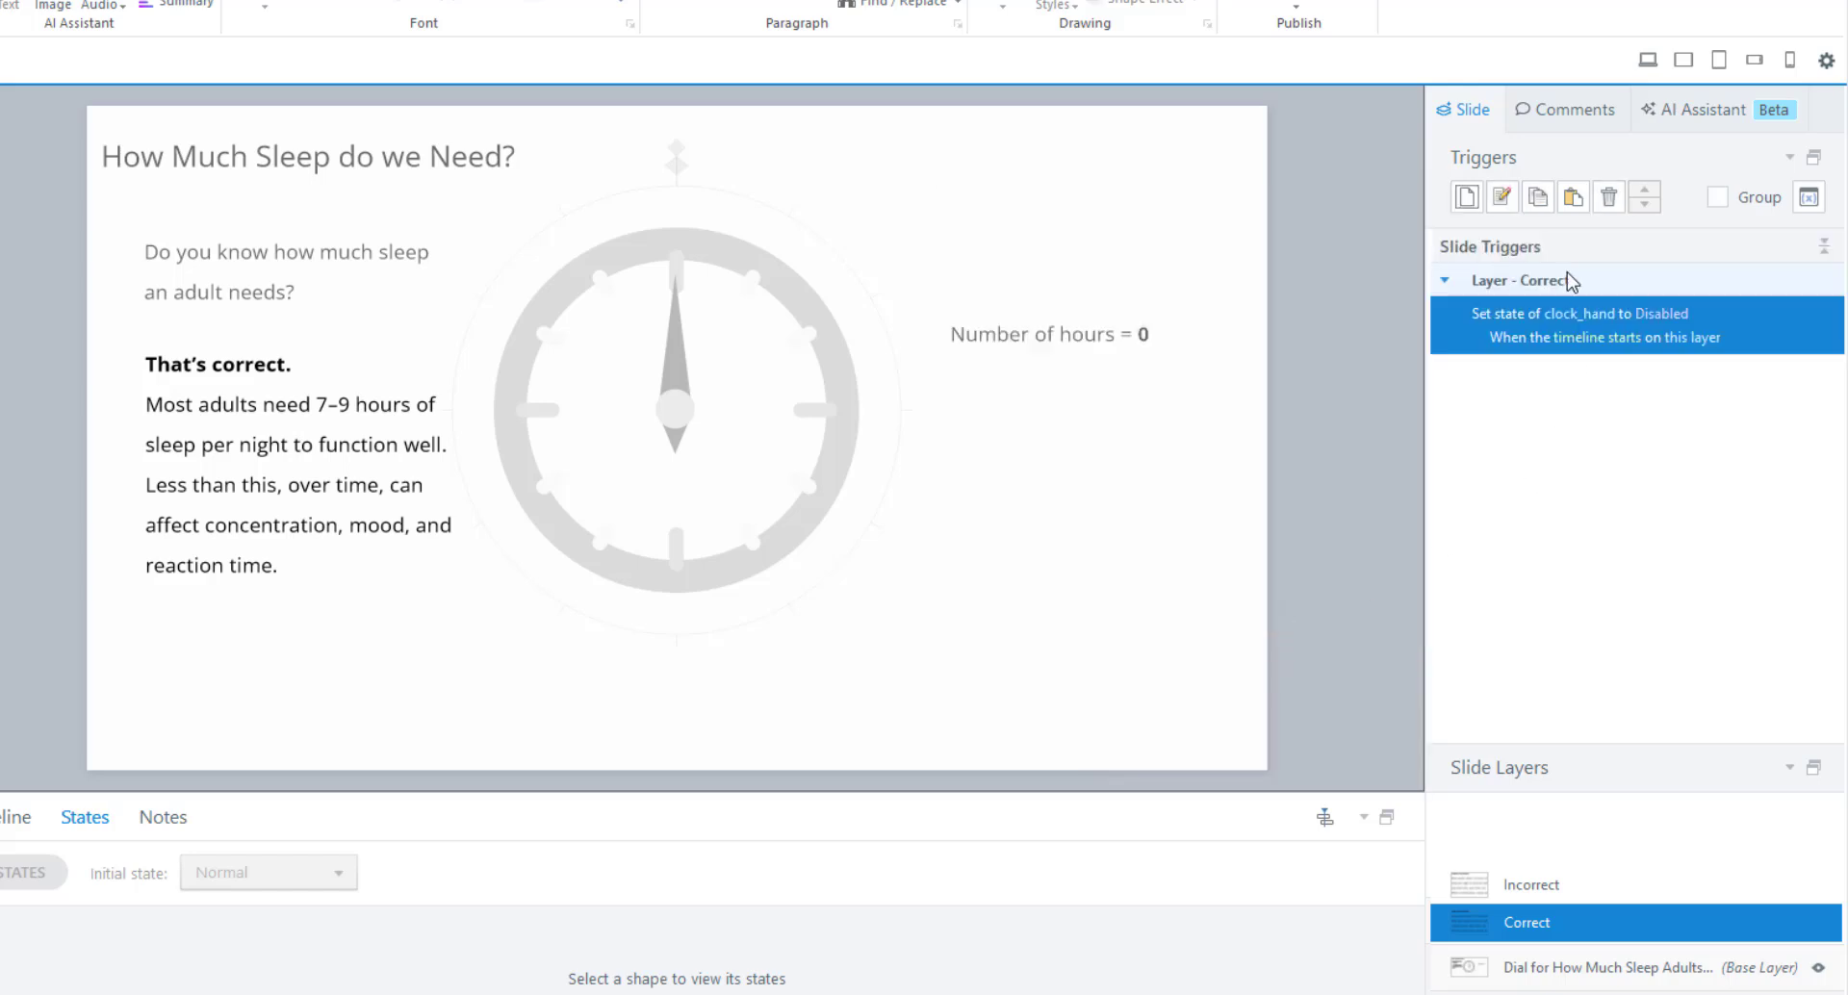
Copy the Disabled trigger into the Incorrect layer.
click(1537, 196)
click(1572, 196)
click(1536, 887)
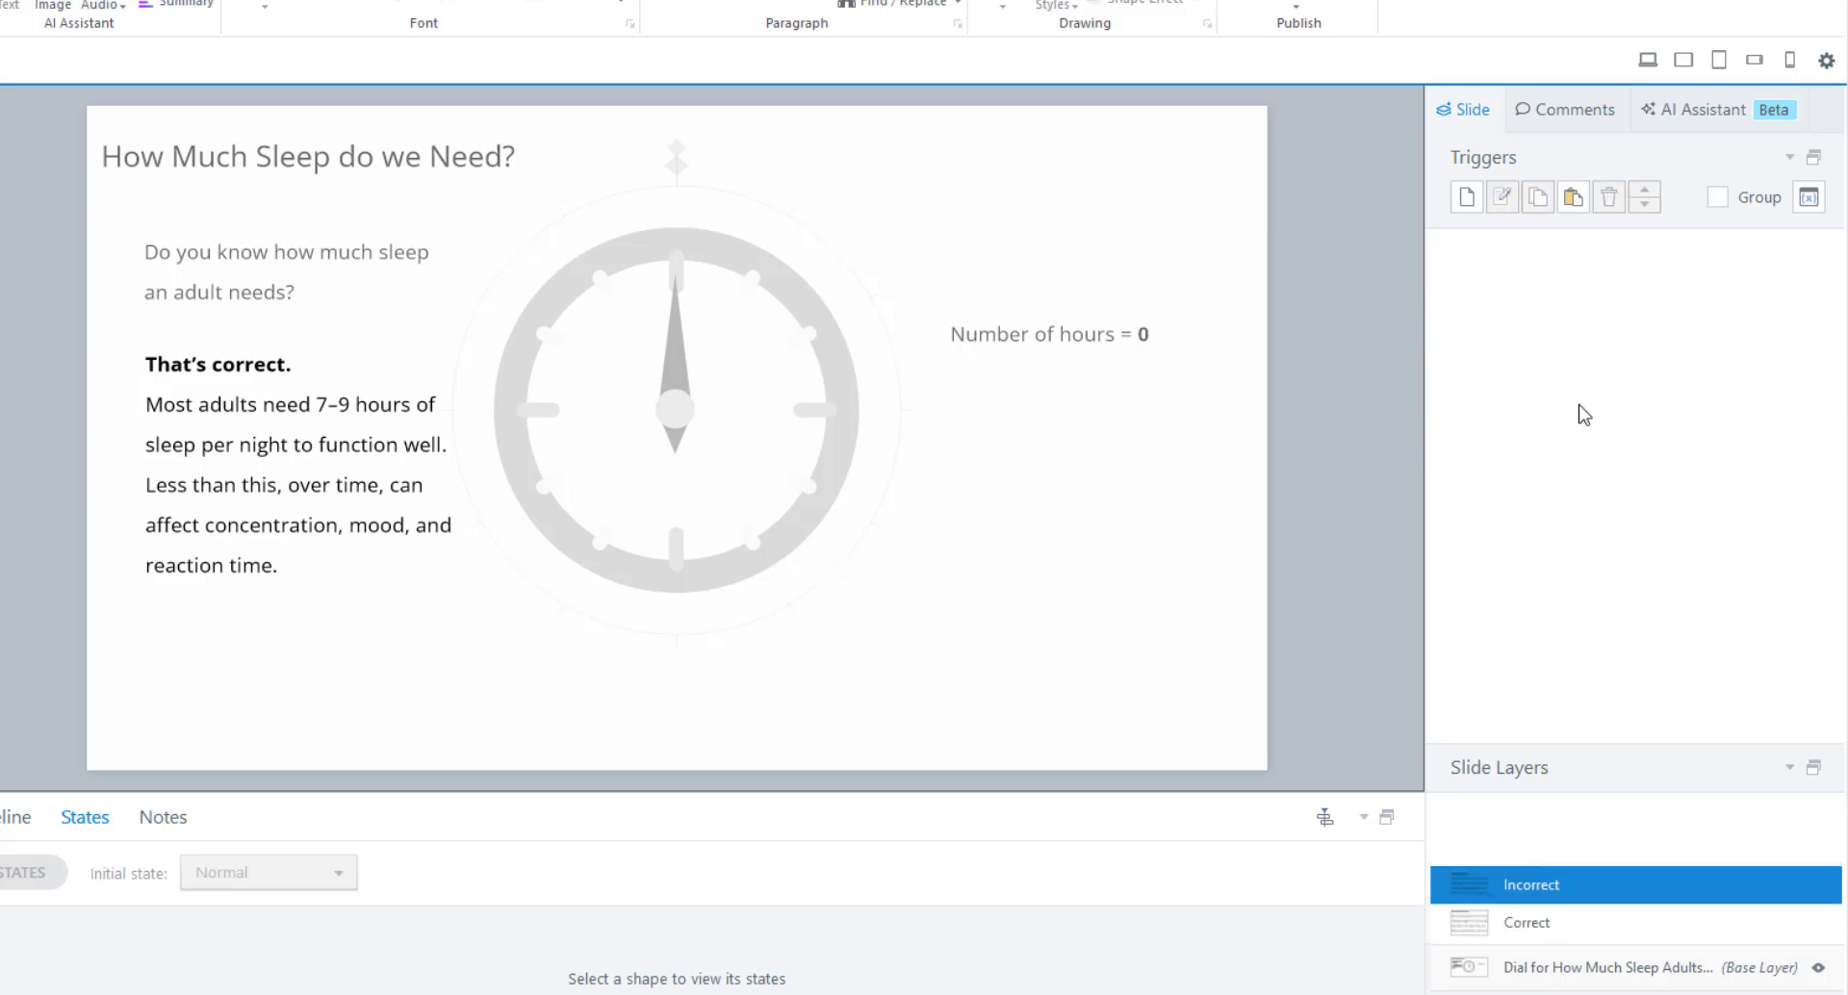
click(1572, 197)
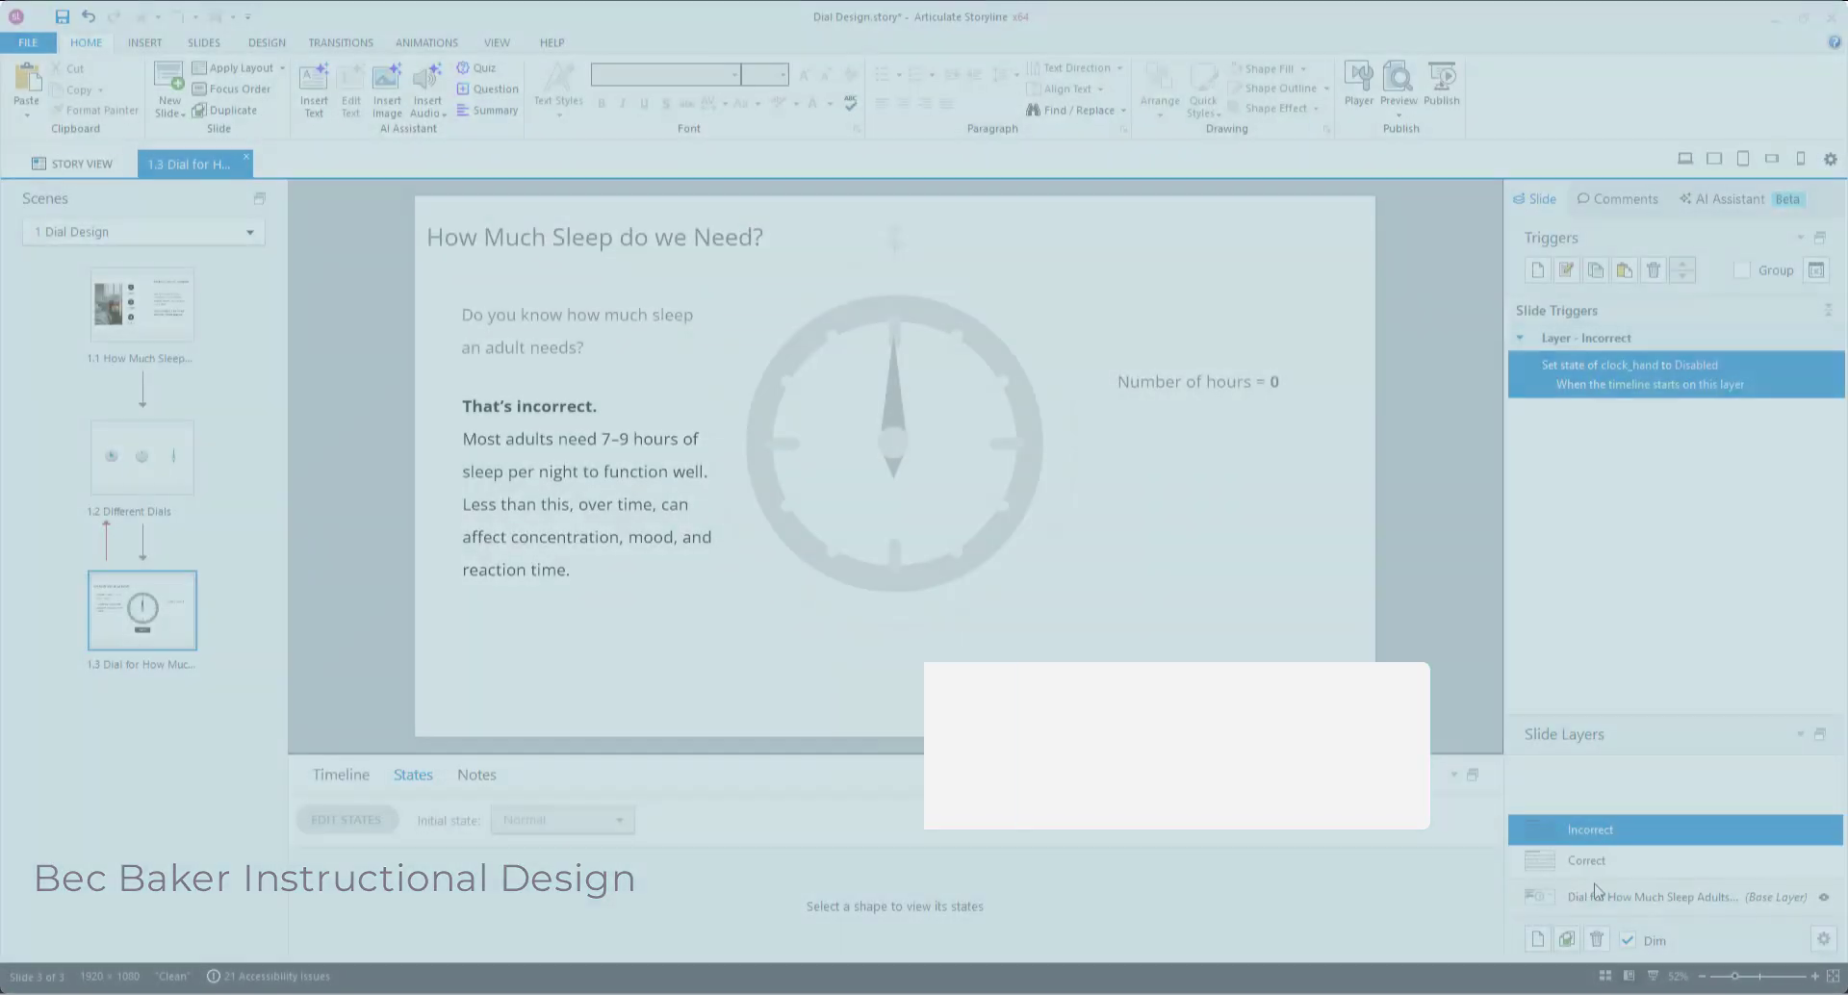
Return to the base layer, then open slide 2.1 Gas Laws in the 2 Other Dials scene.
click(1594, 895)
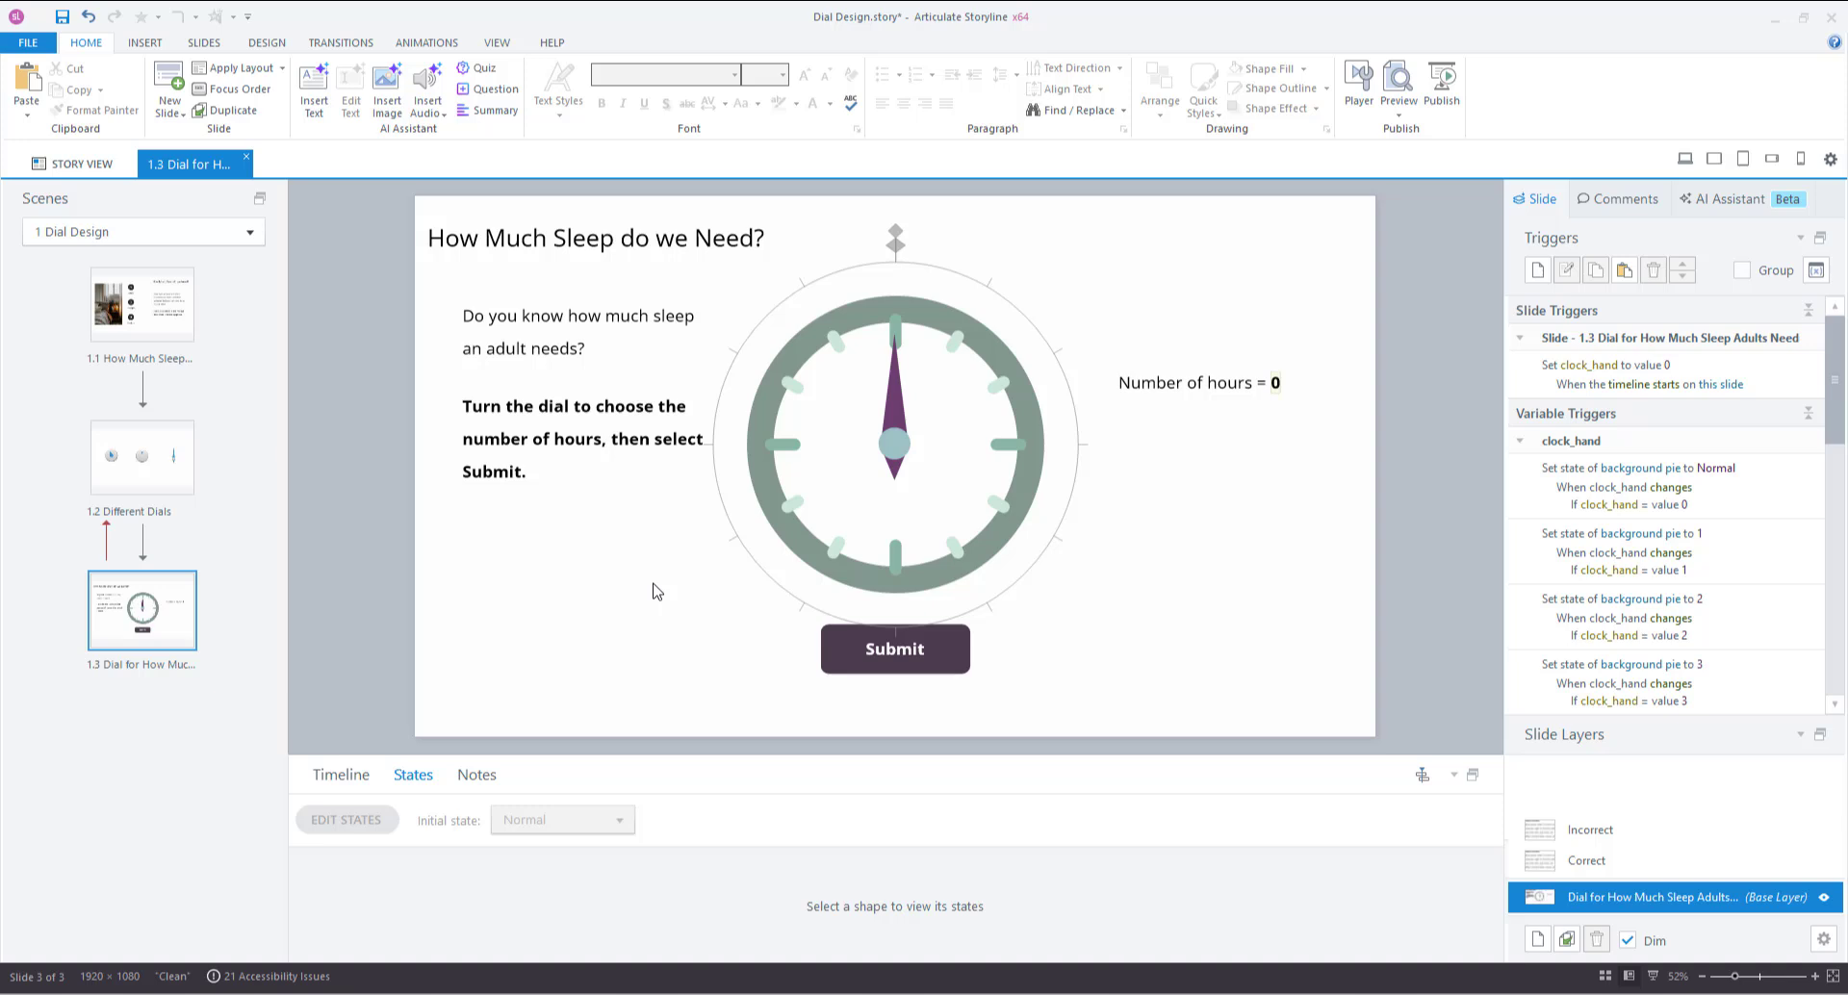
click(249, 233)
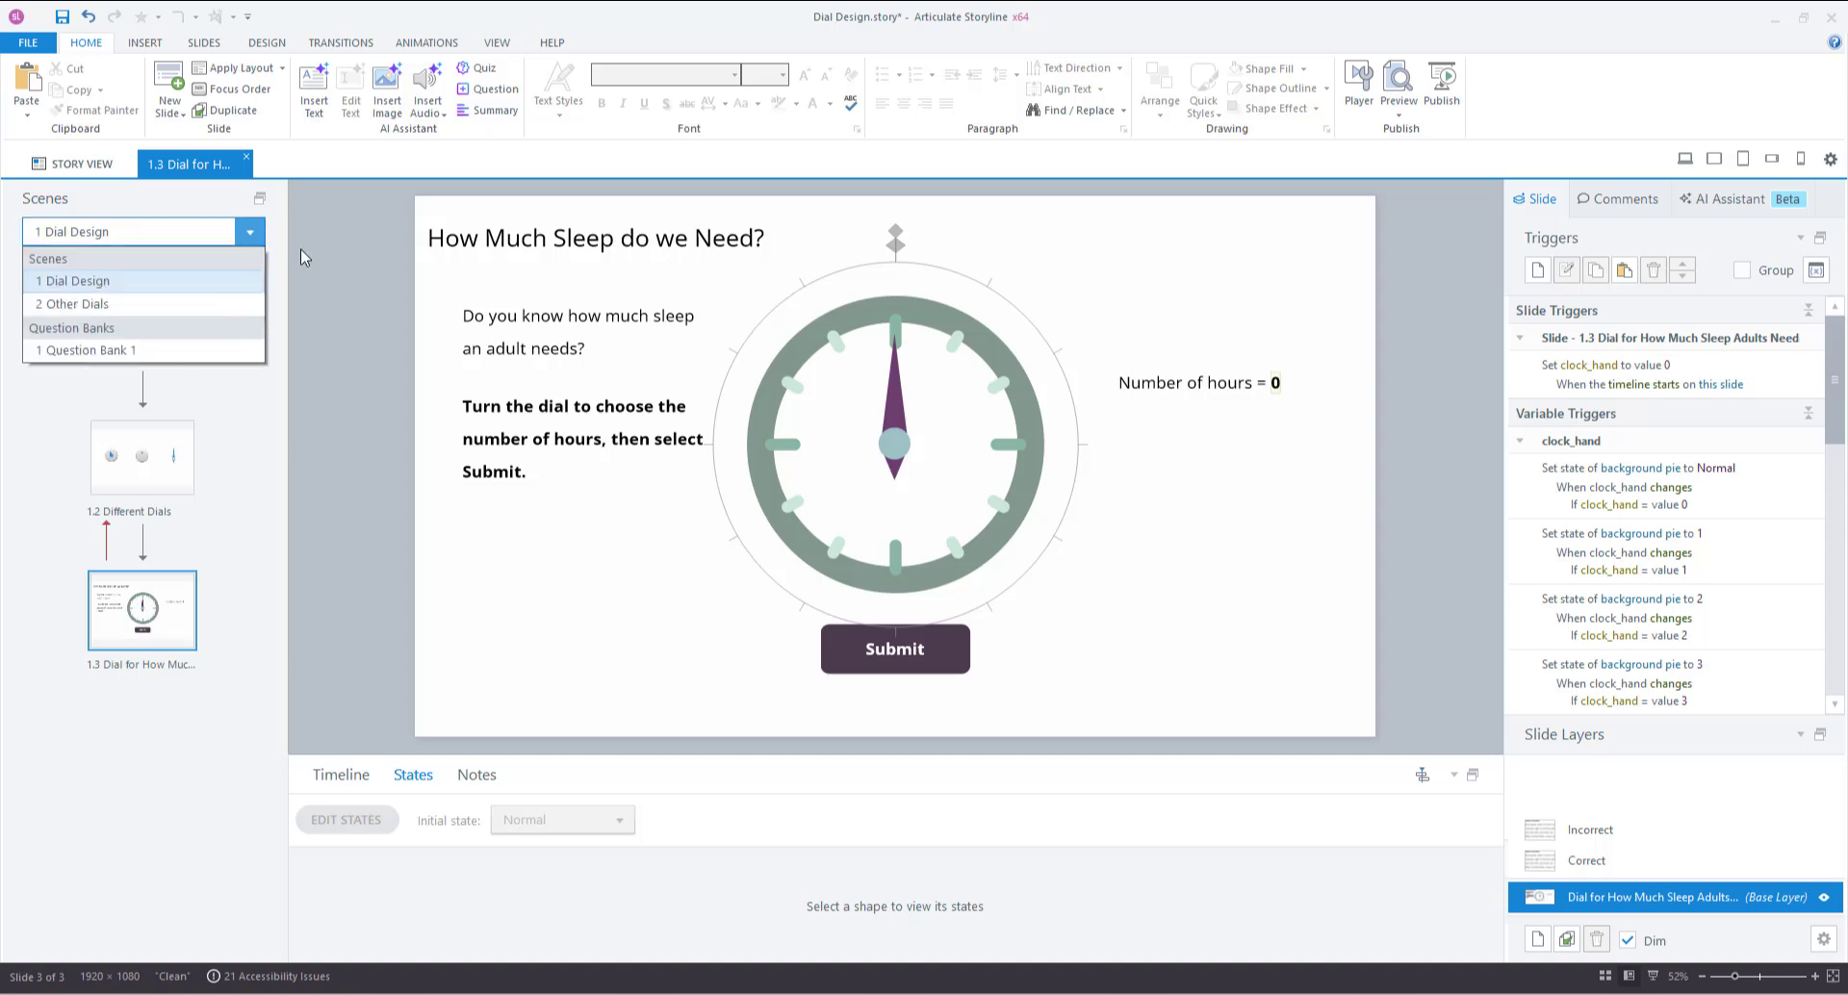
click(165, 302)
click(105, 311)
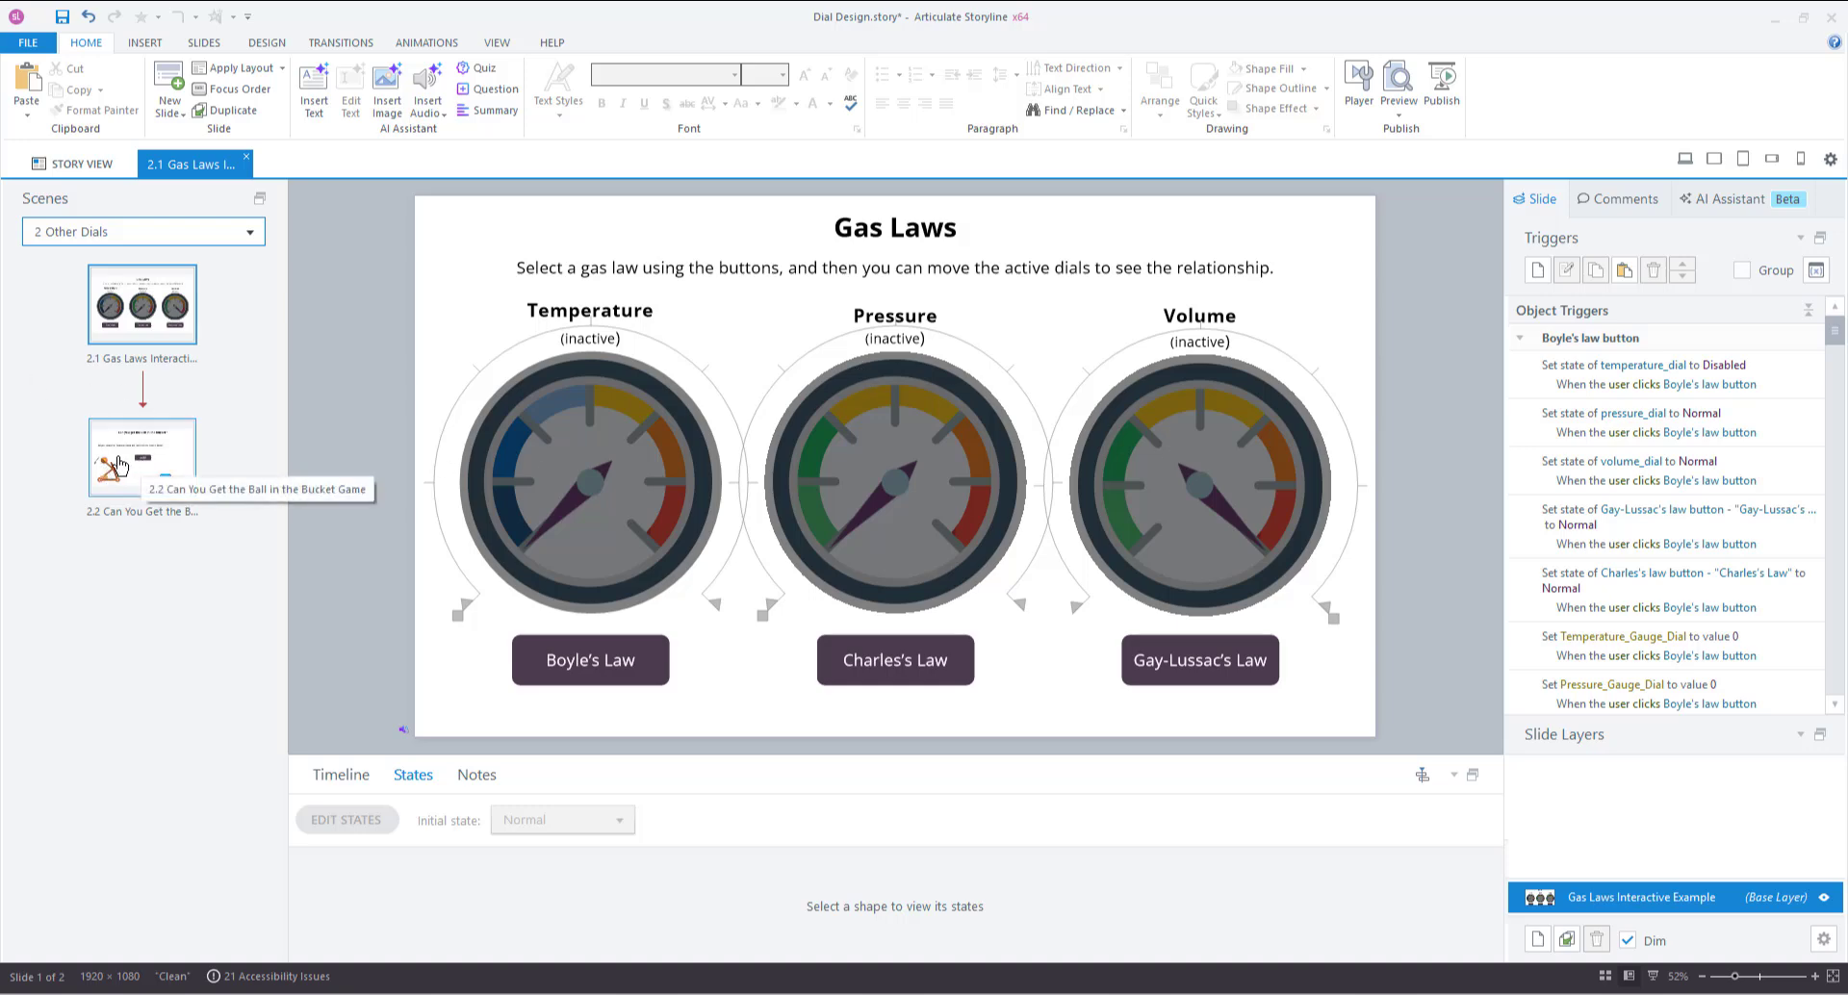
Preview the Other Dials scene with the audio muted.
click(1398, 114)
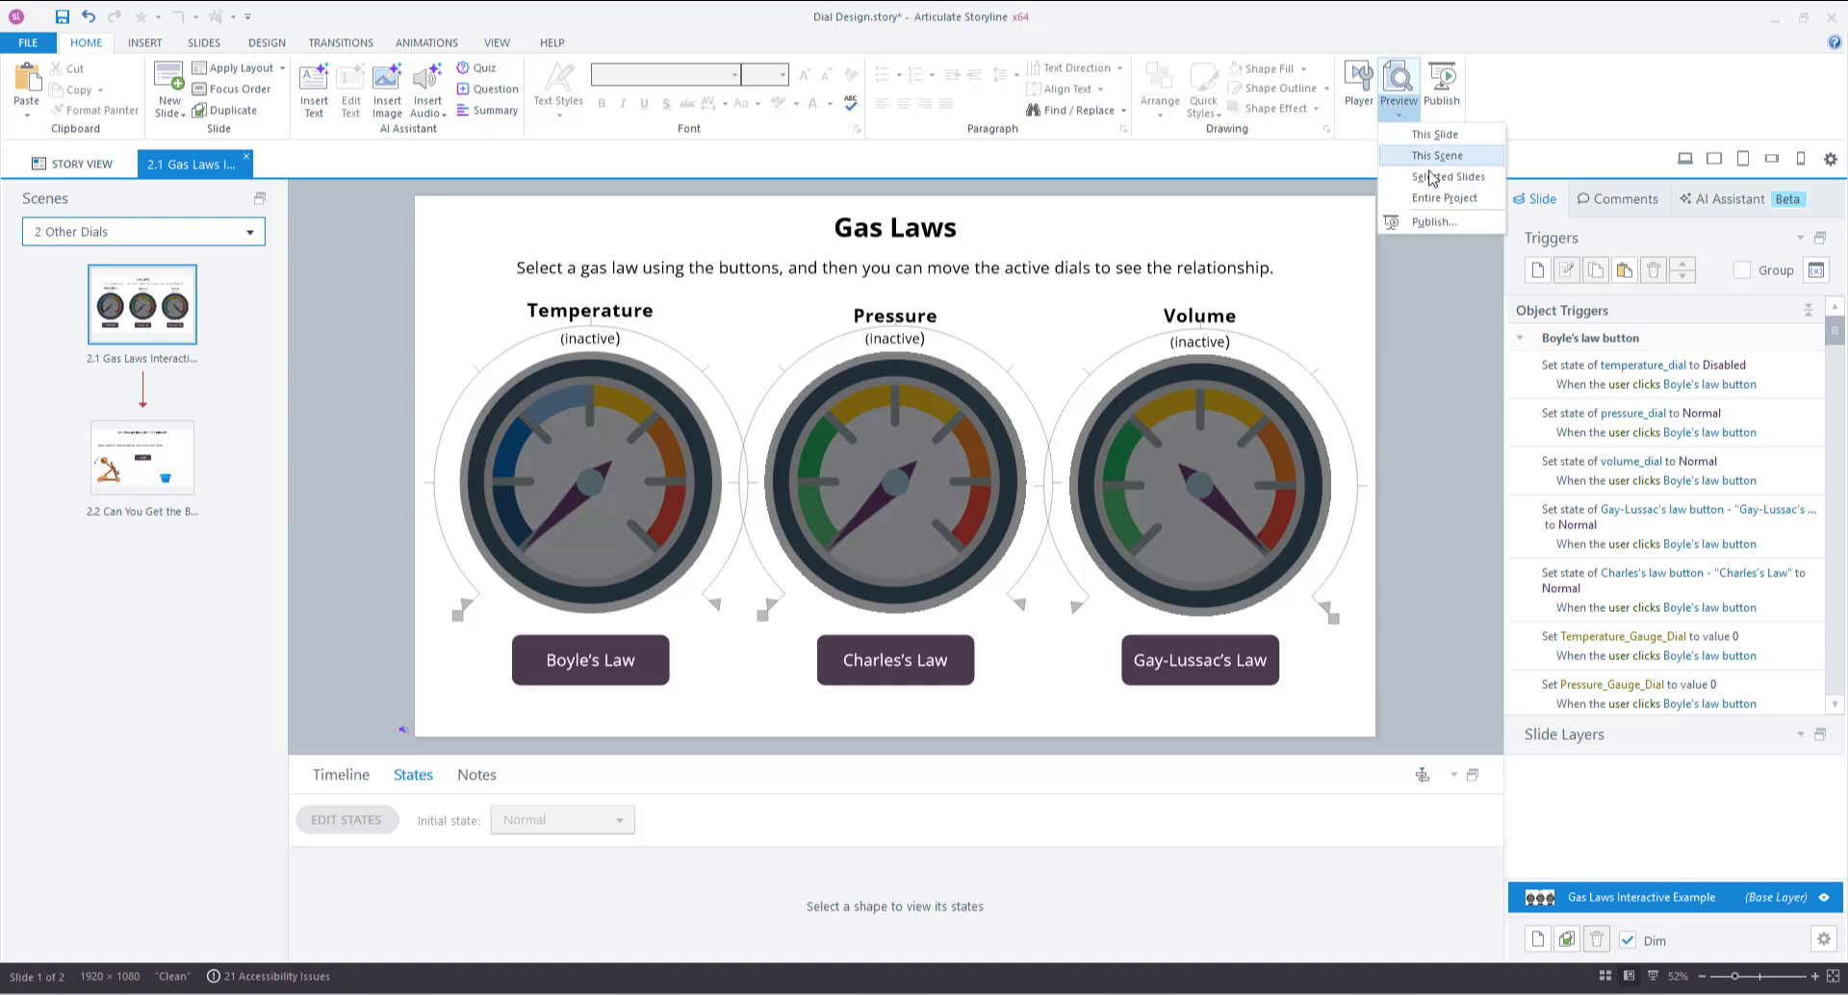
click(1415, 154)
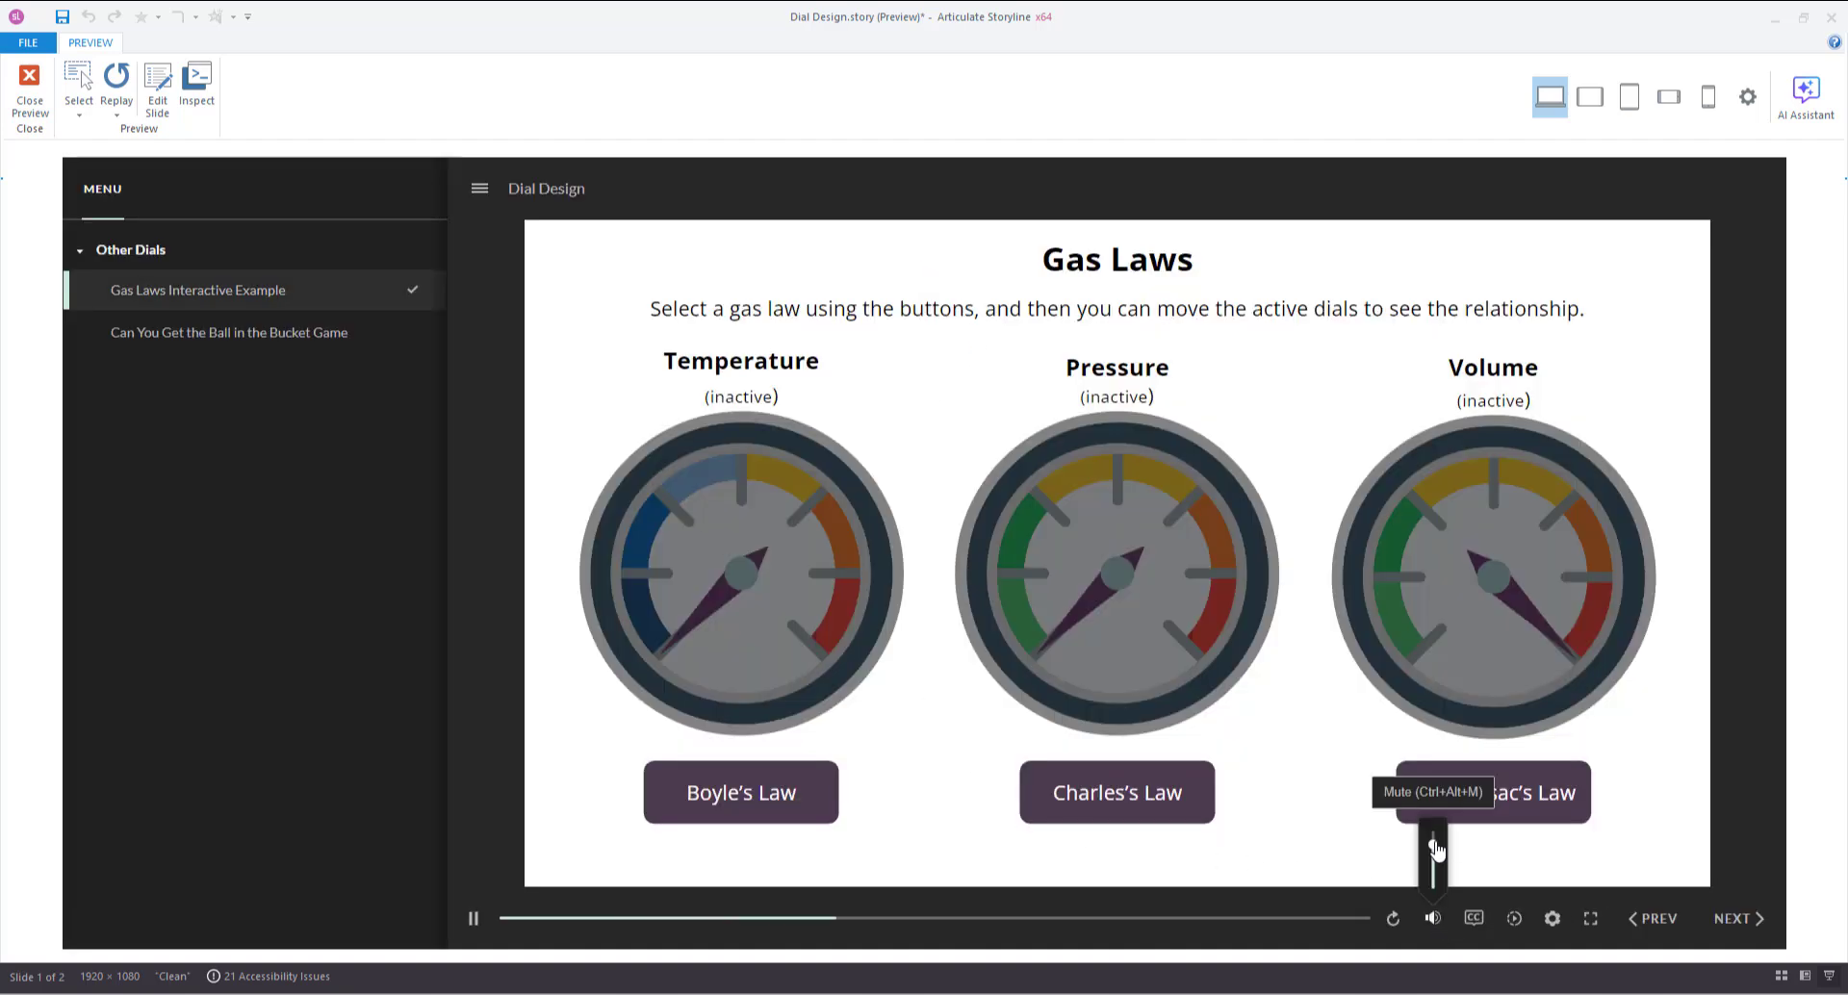
click(1432, 918)
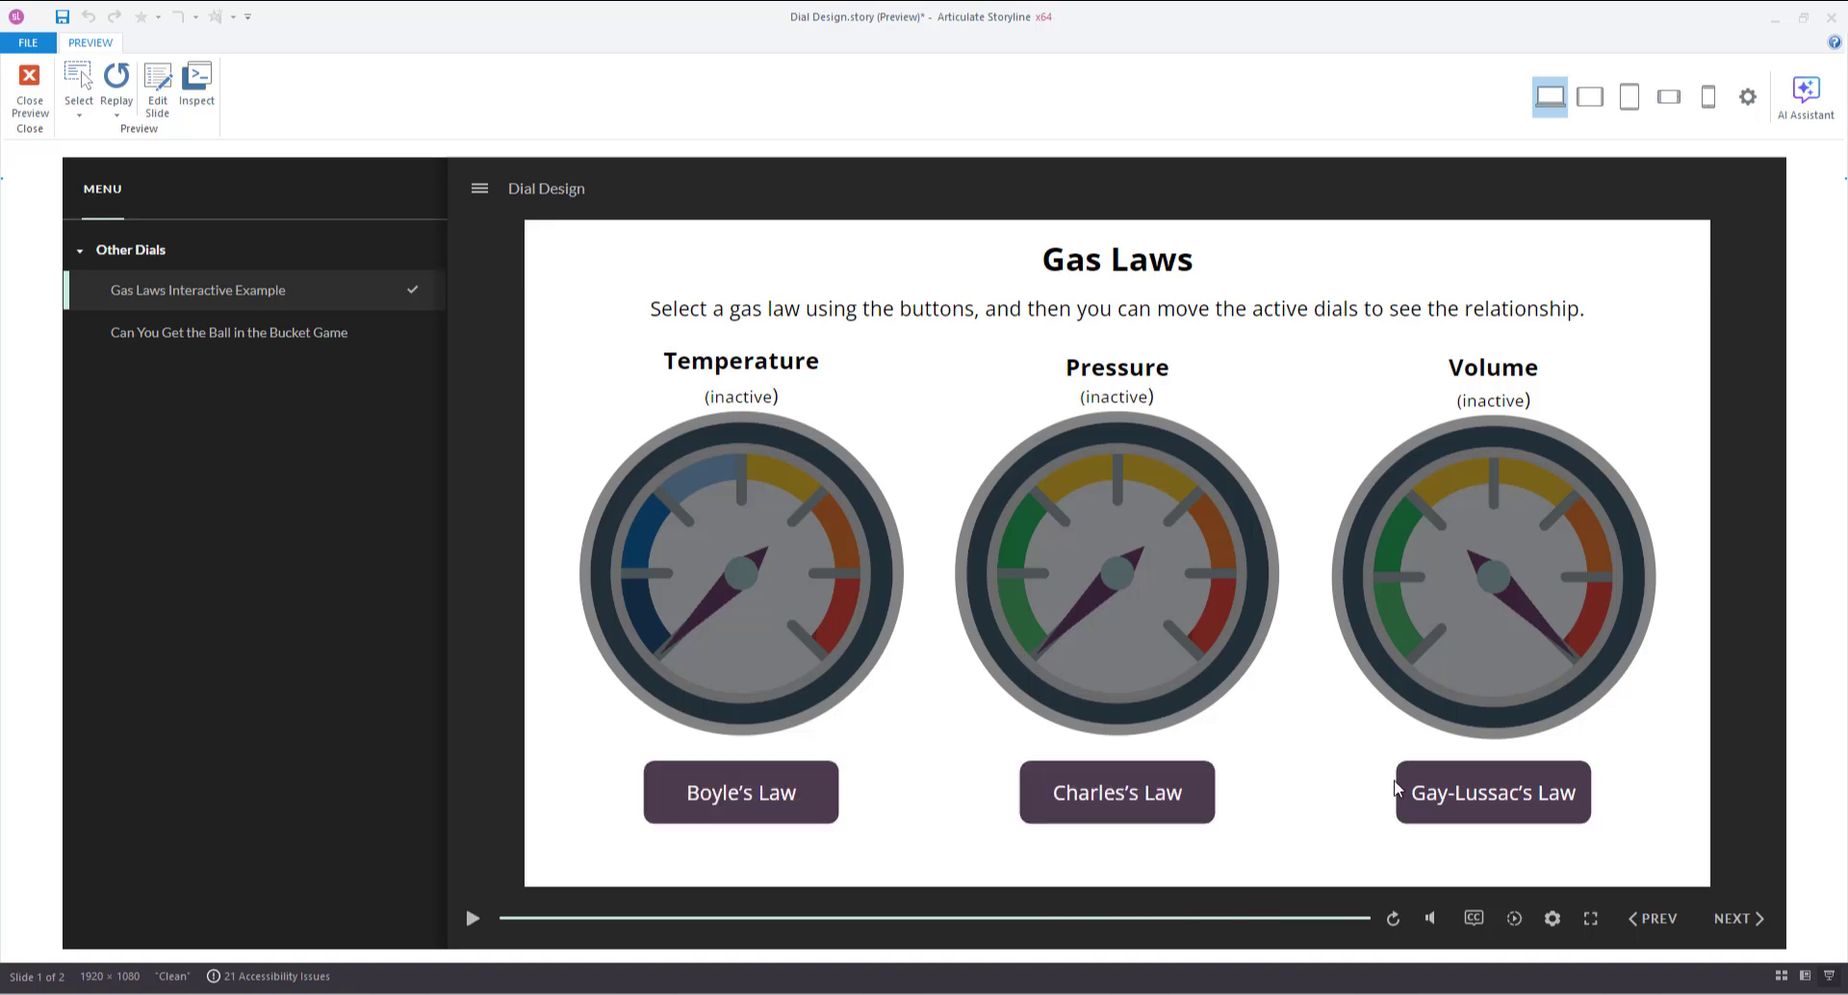
Try the Boyle's, Charles's and Gay-Lussac's Law dials, then jump to the Ball in the Bucket game.
click(725, 805)
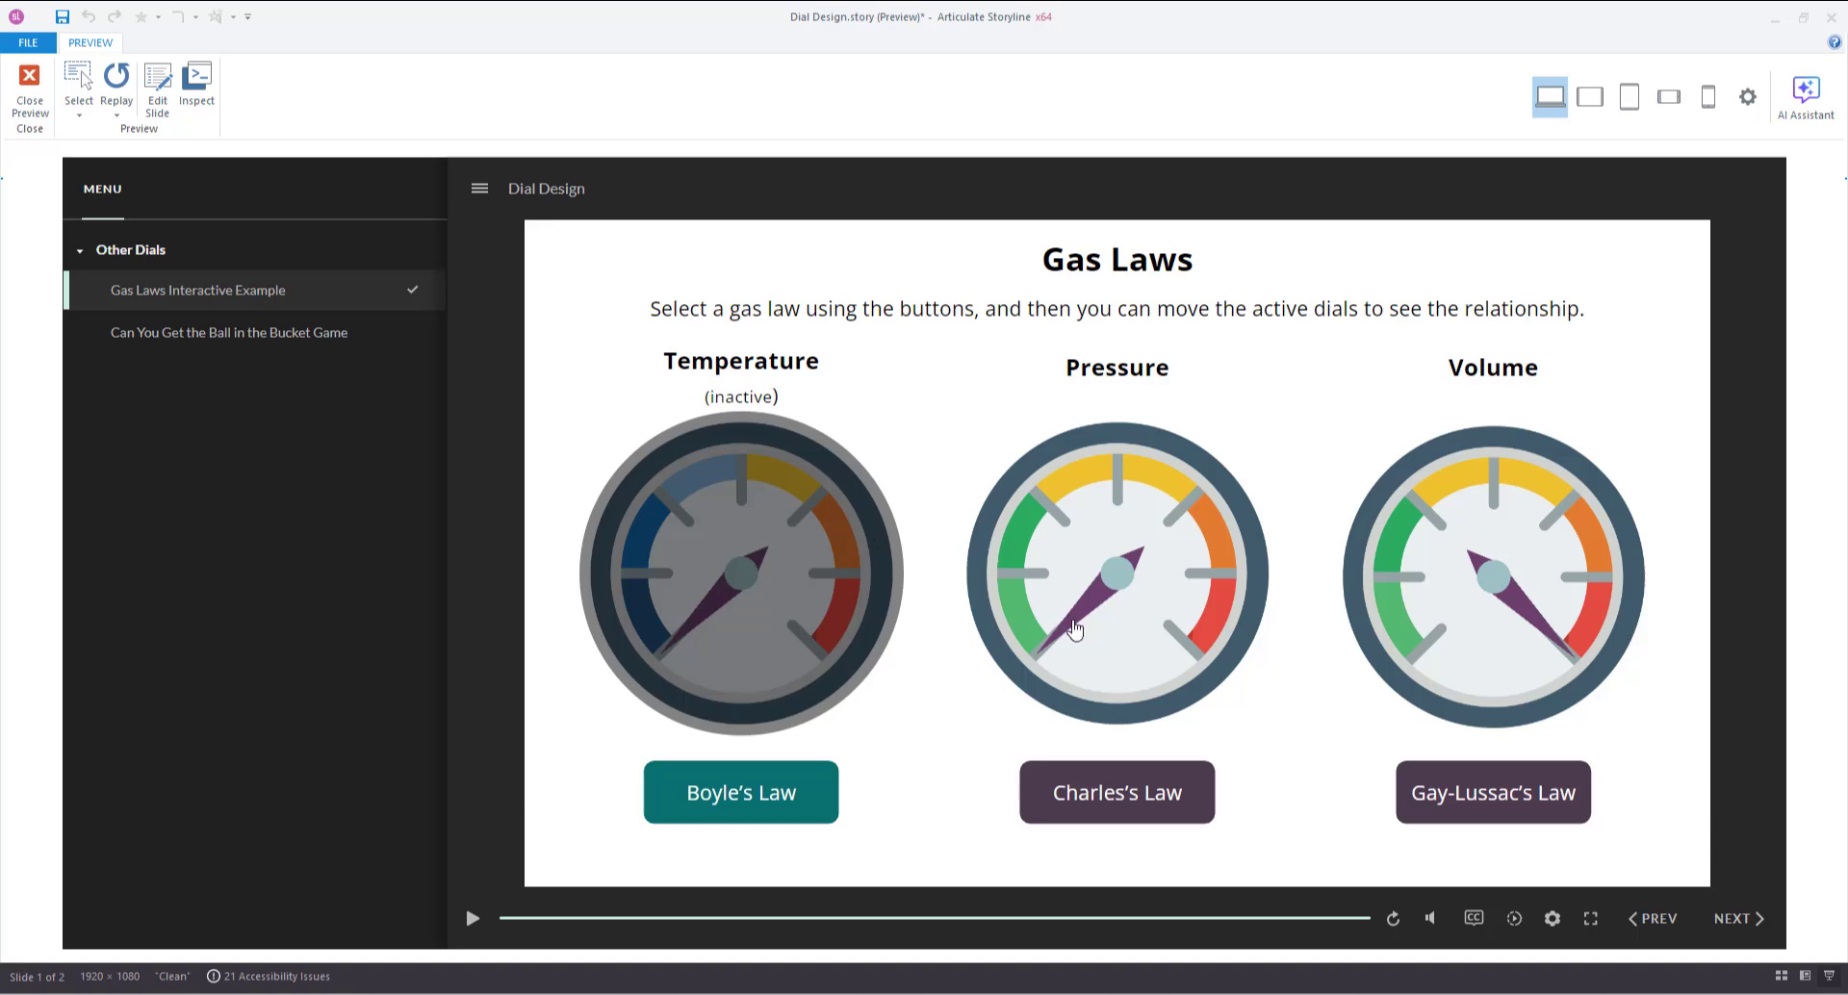
drag(1073, 624, 1075, 553)
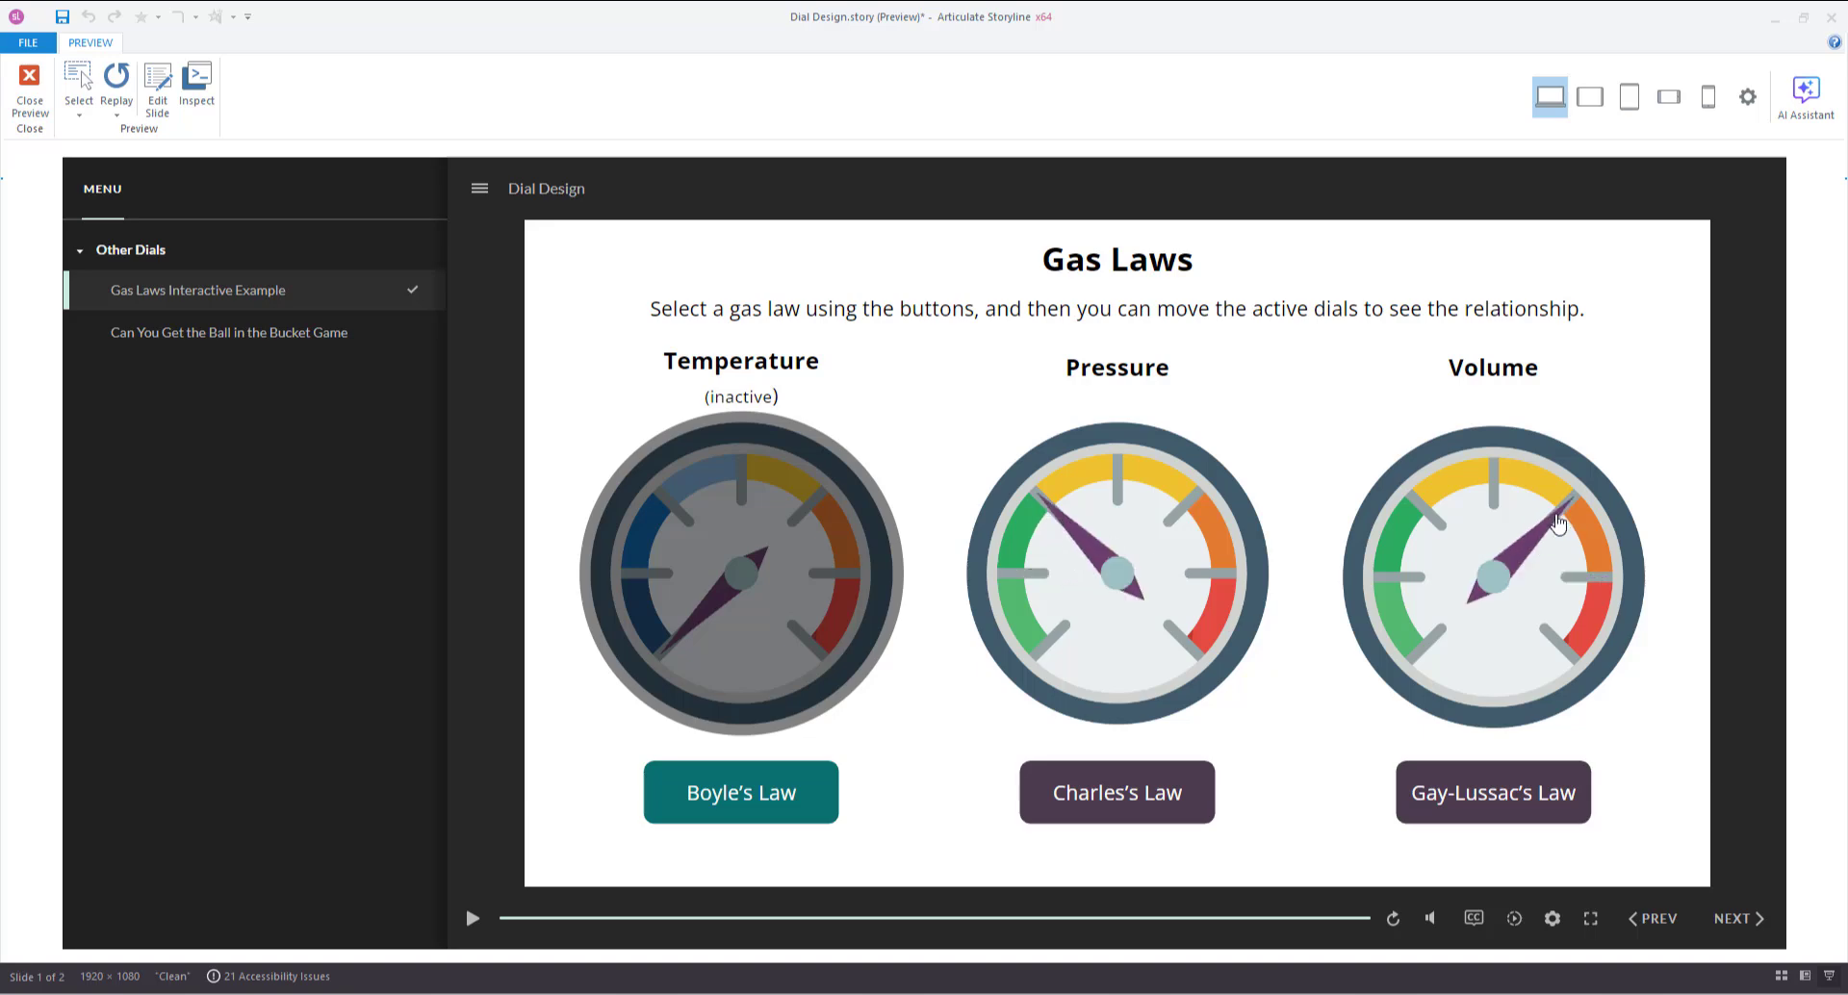
mouse_move(1520, 556)
mouse_down()
mouse_move(1497, 539)
mouse_move(1556, 567)
mouse_move(1545, 621)
mouse_move(1535, 550)
mouse_up()
click(1104, 806)
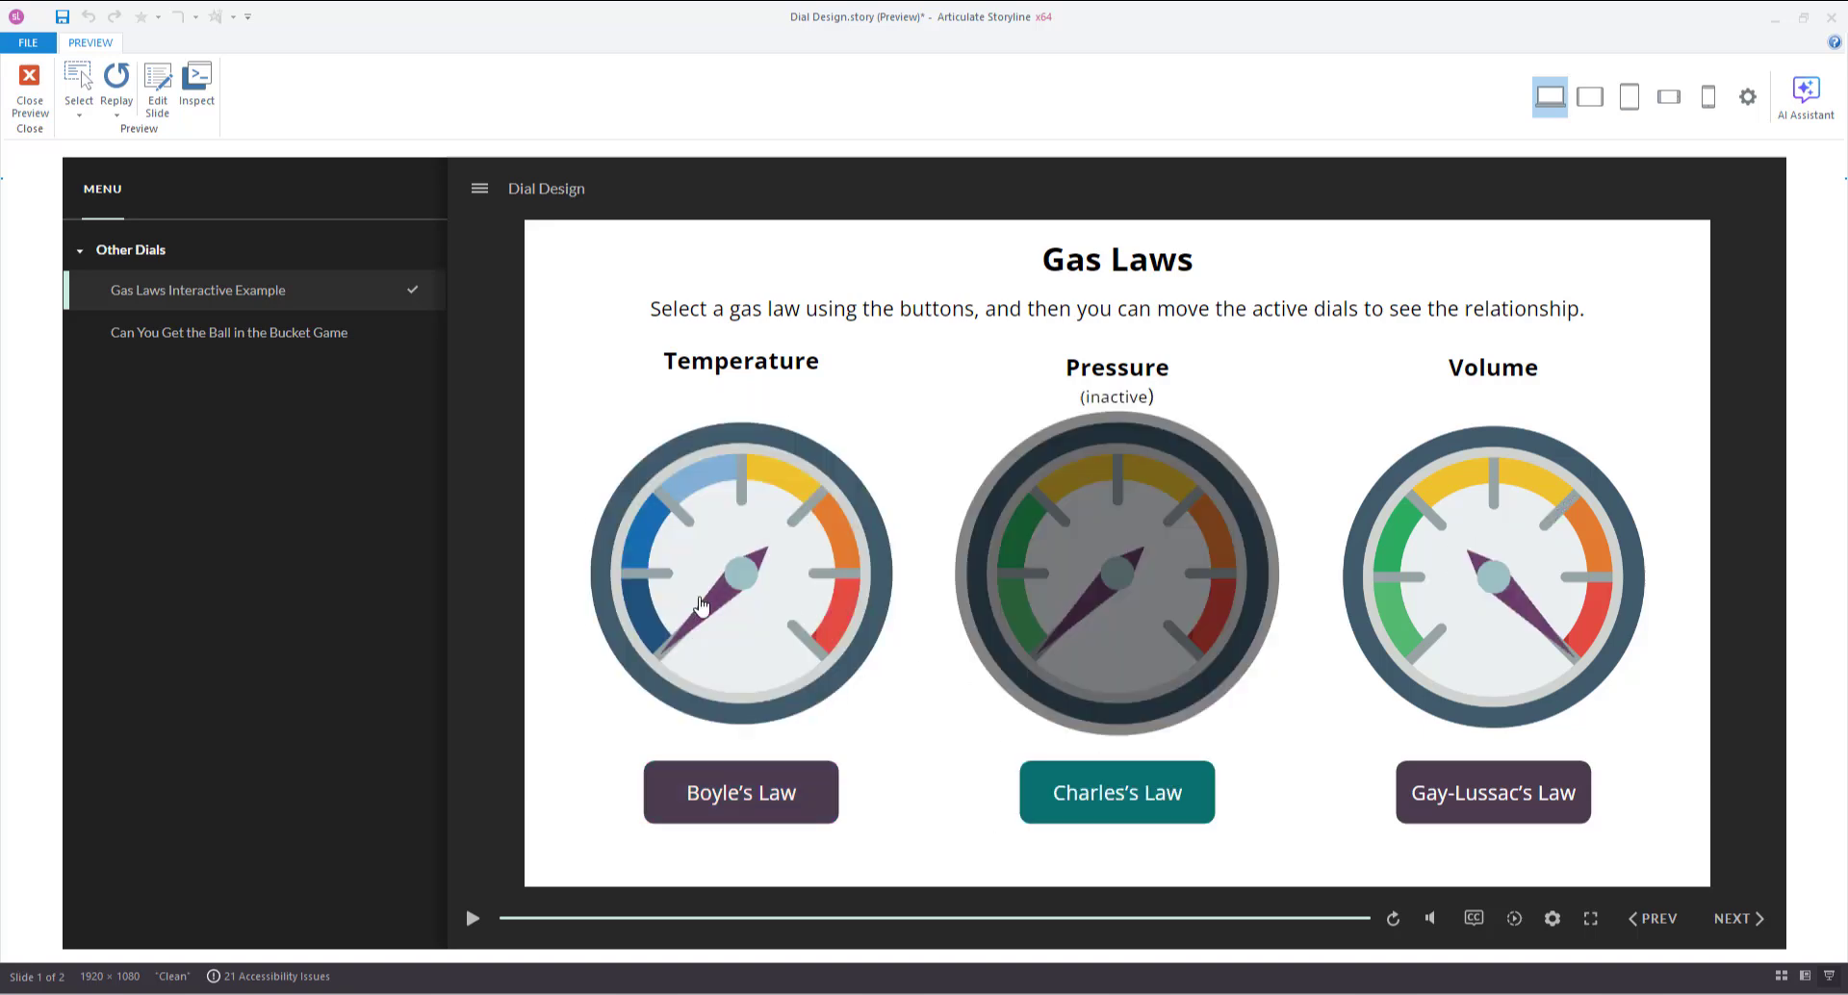
drag(698, 604, 739, 491)
click(1452, 792)
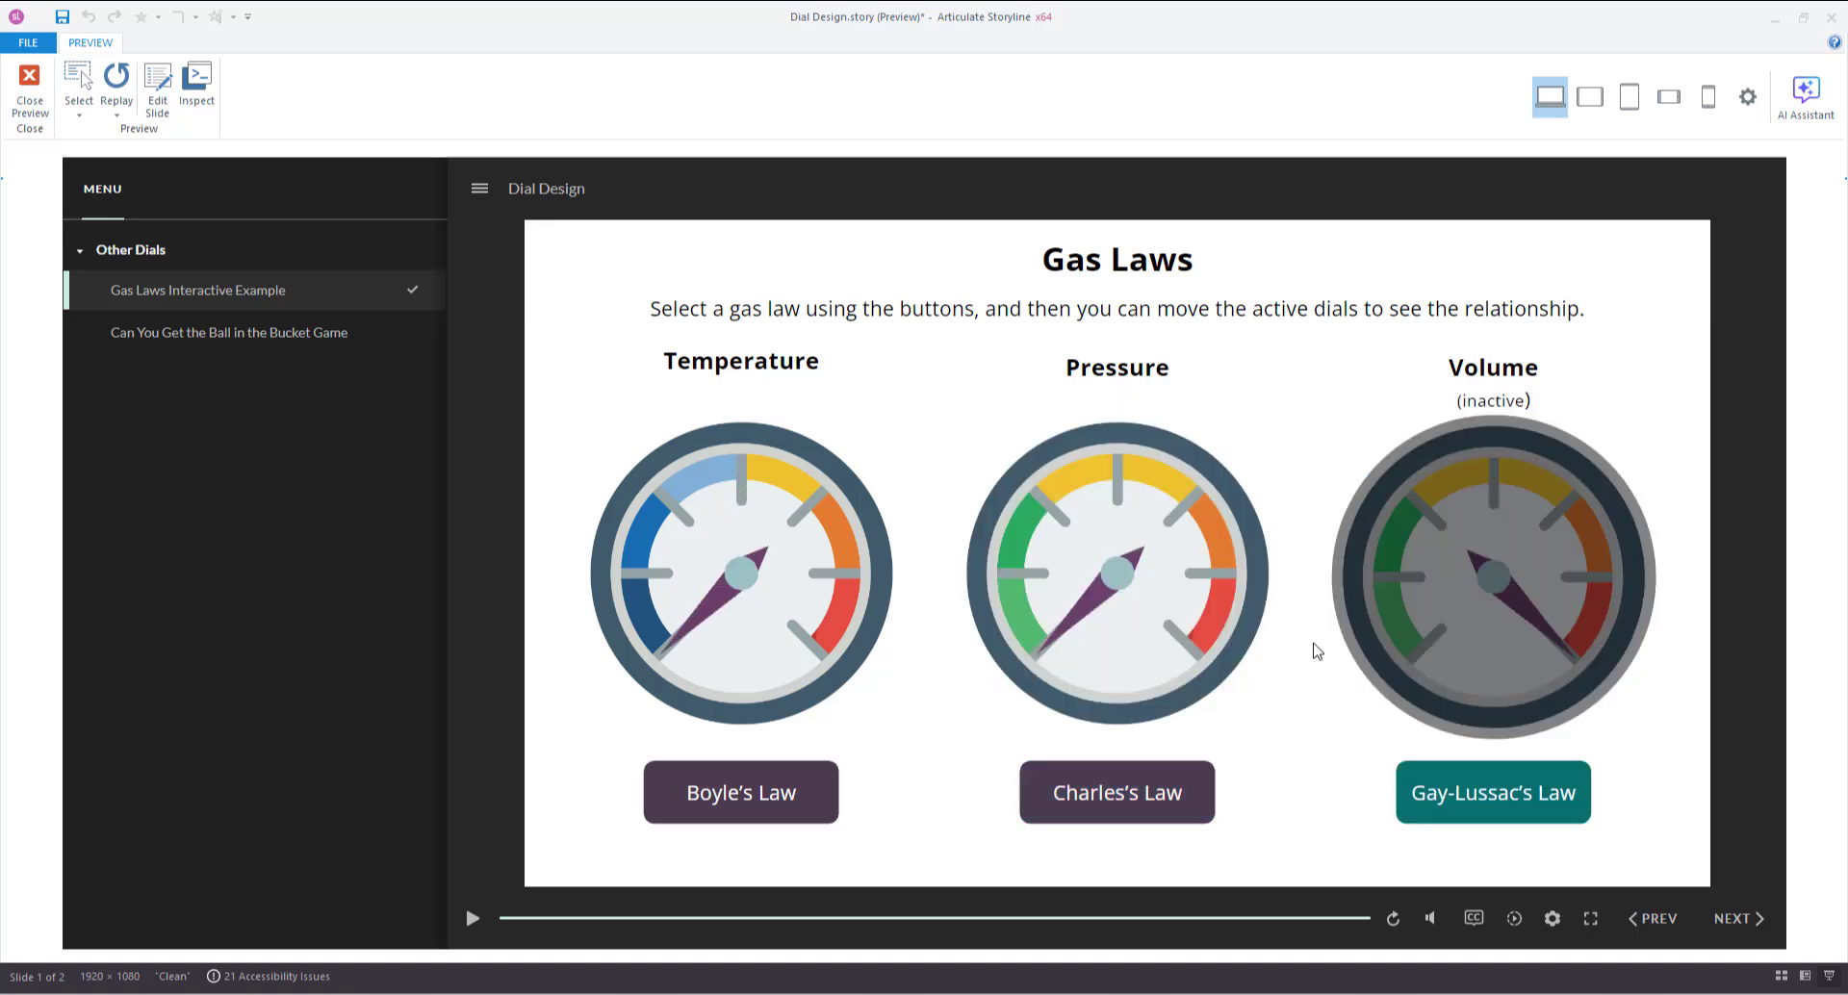
drag(1088, 607, 1093, 505)
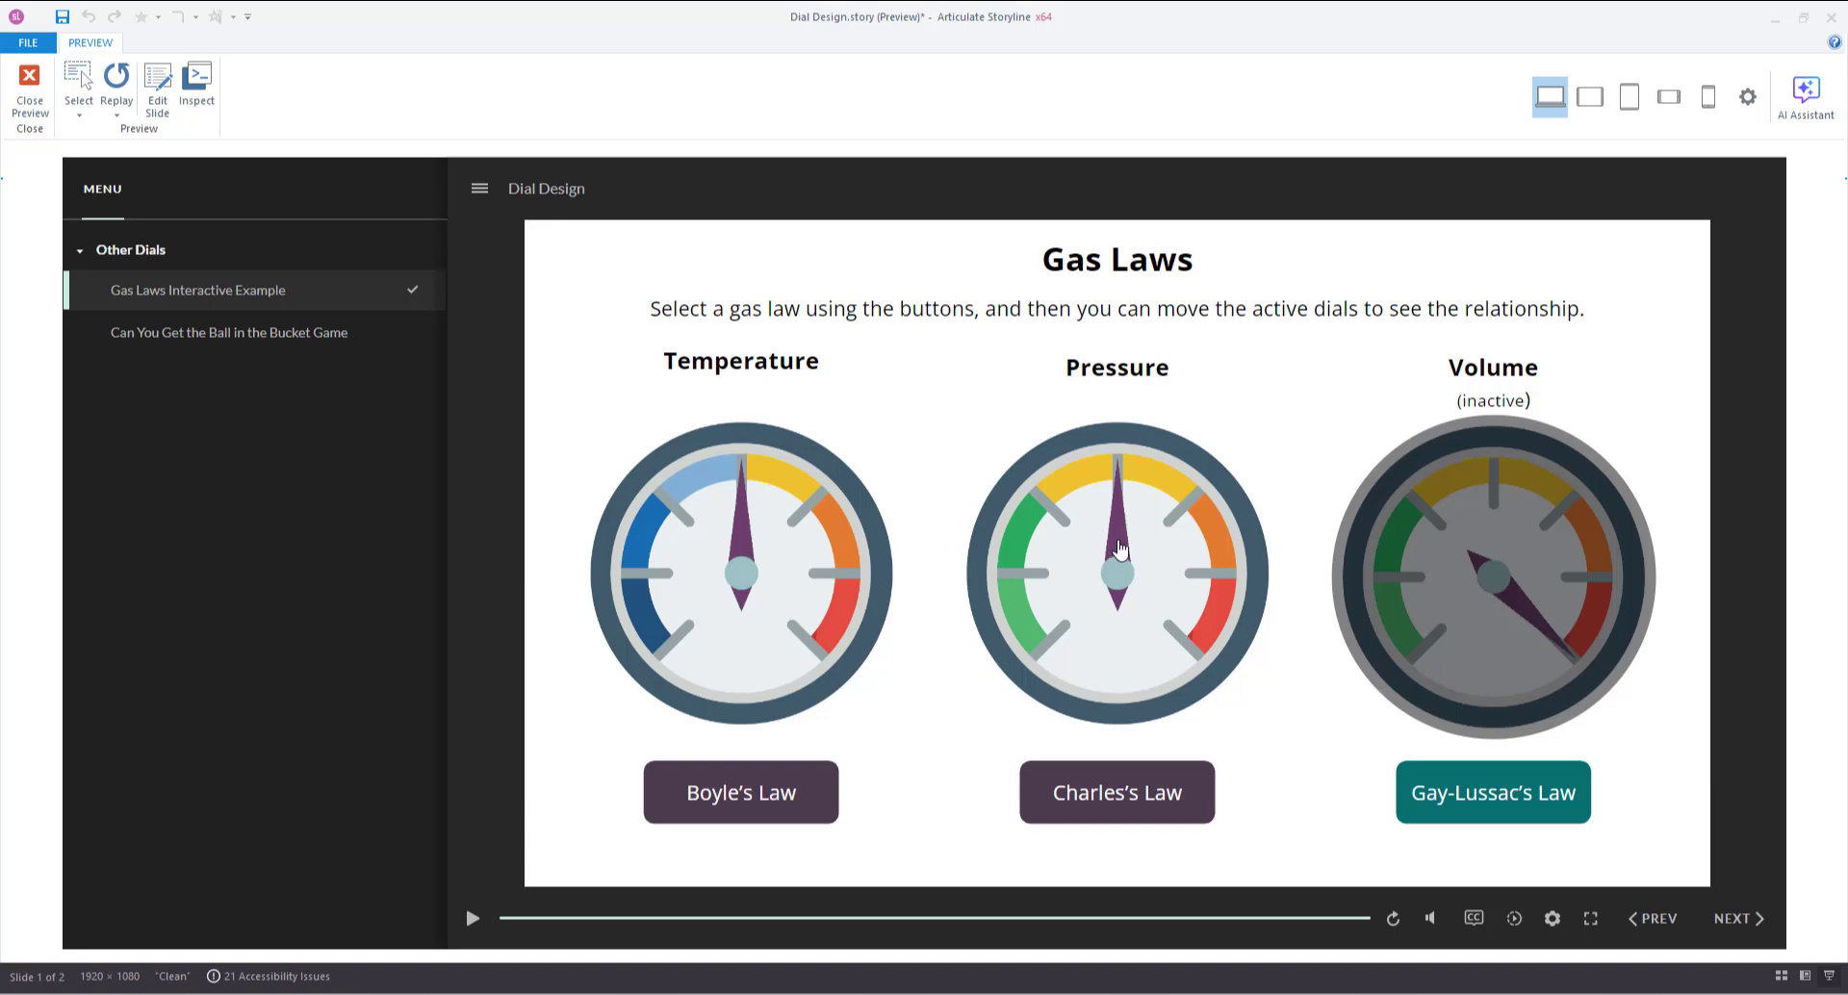
drag(738, 559, 786, 536)
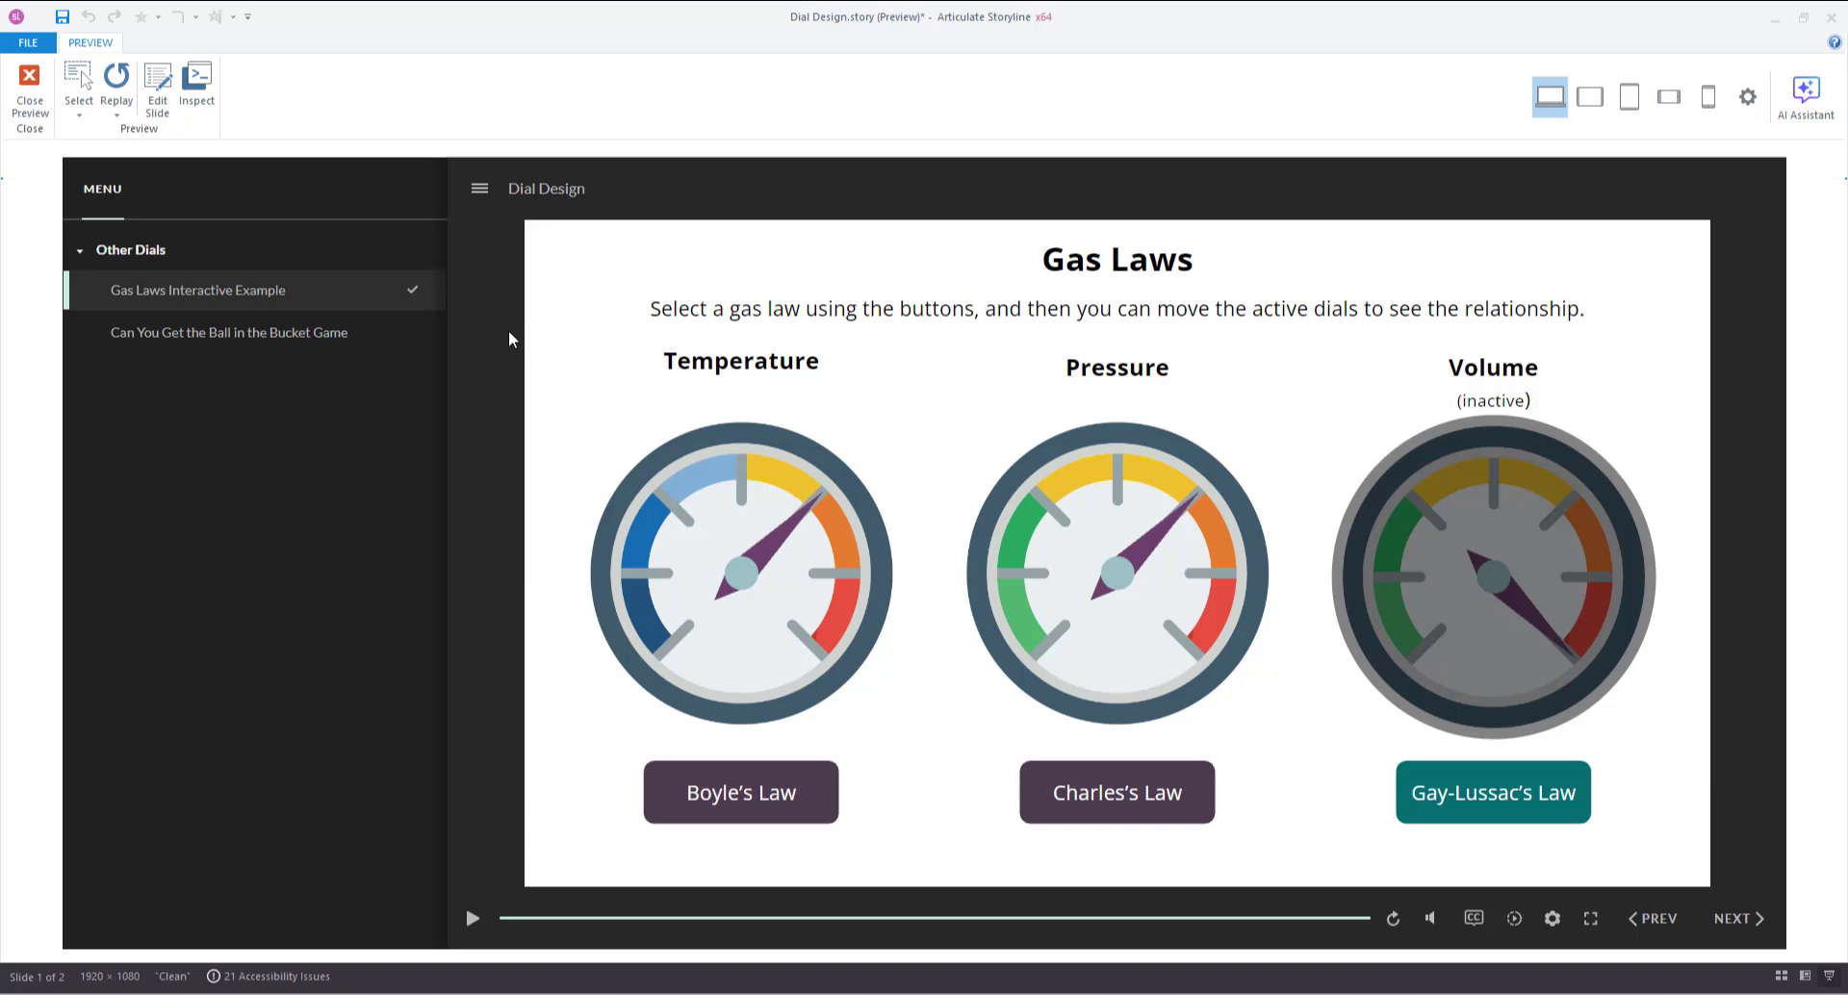
click(232, 349)
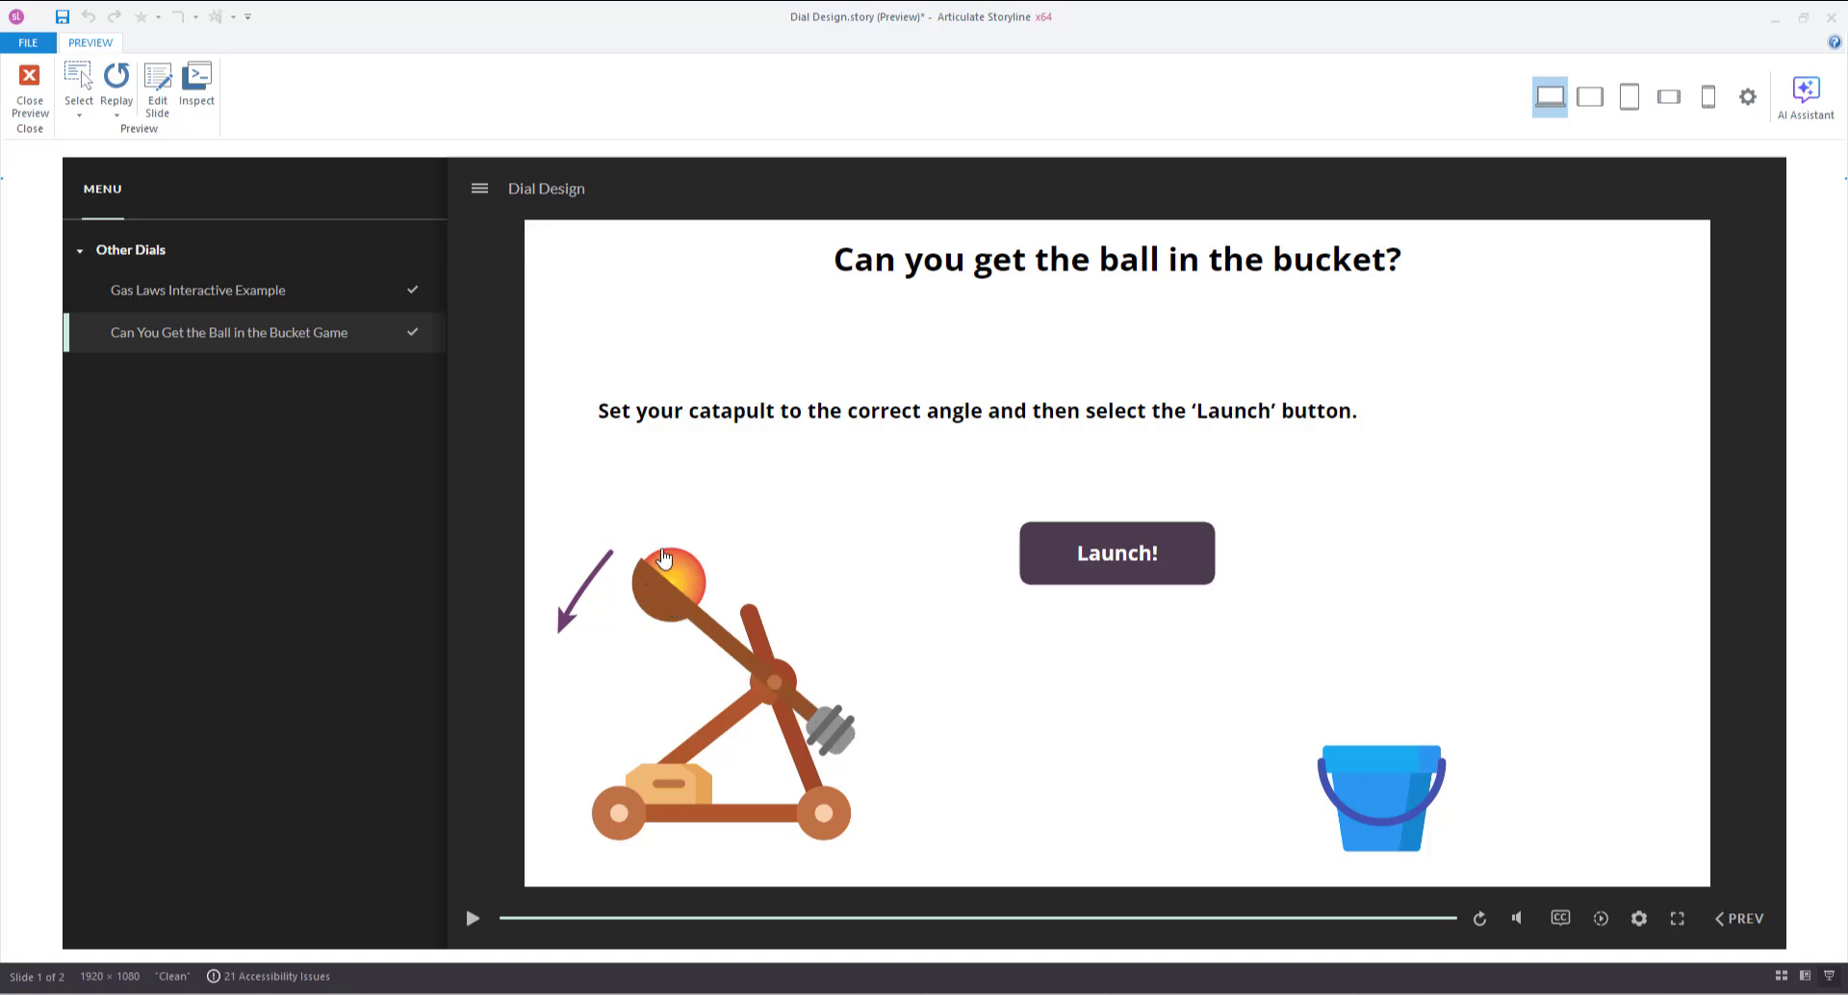
Launch the catapult twice, lowering the arm until the ball lands, then close the preview.
drag(652, 613, 605, 714)
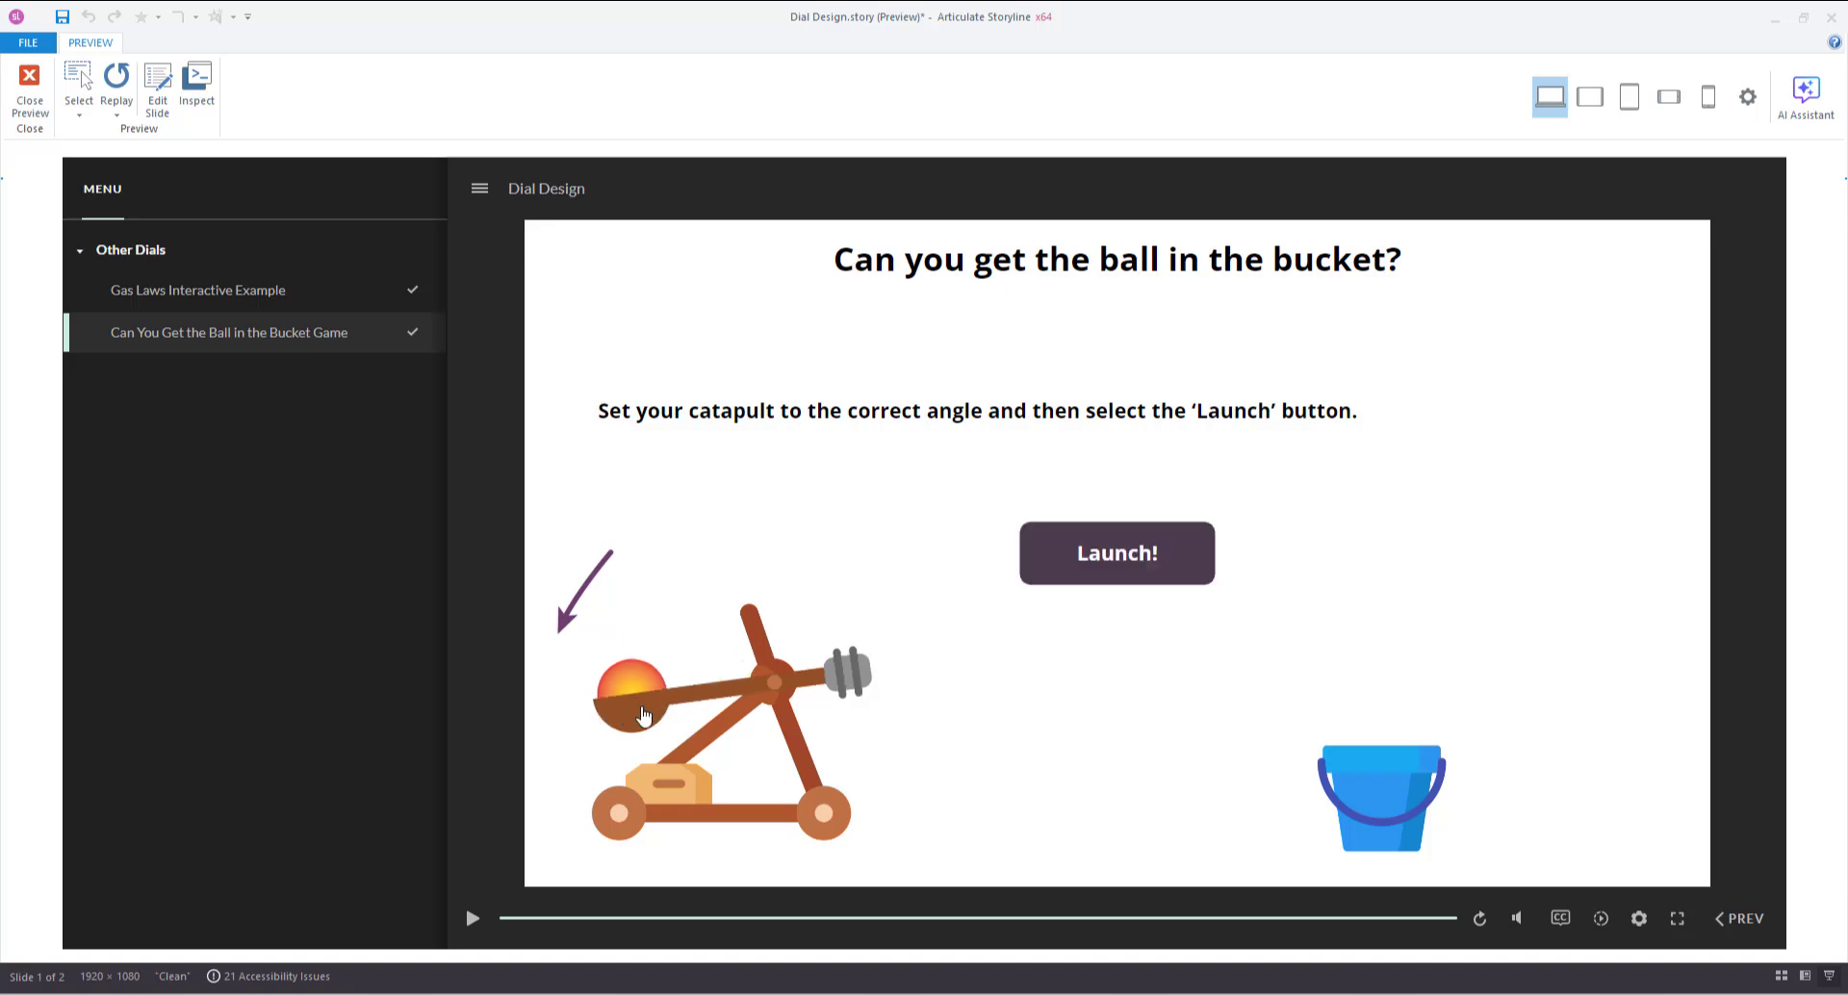
click(1098, 570)
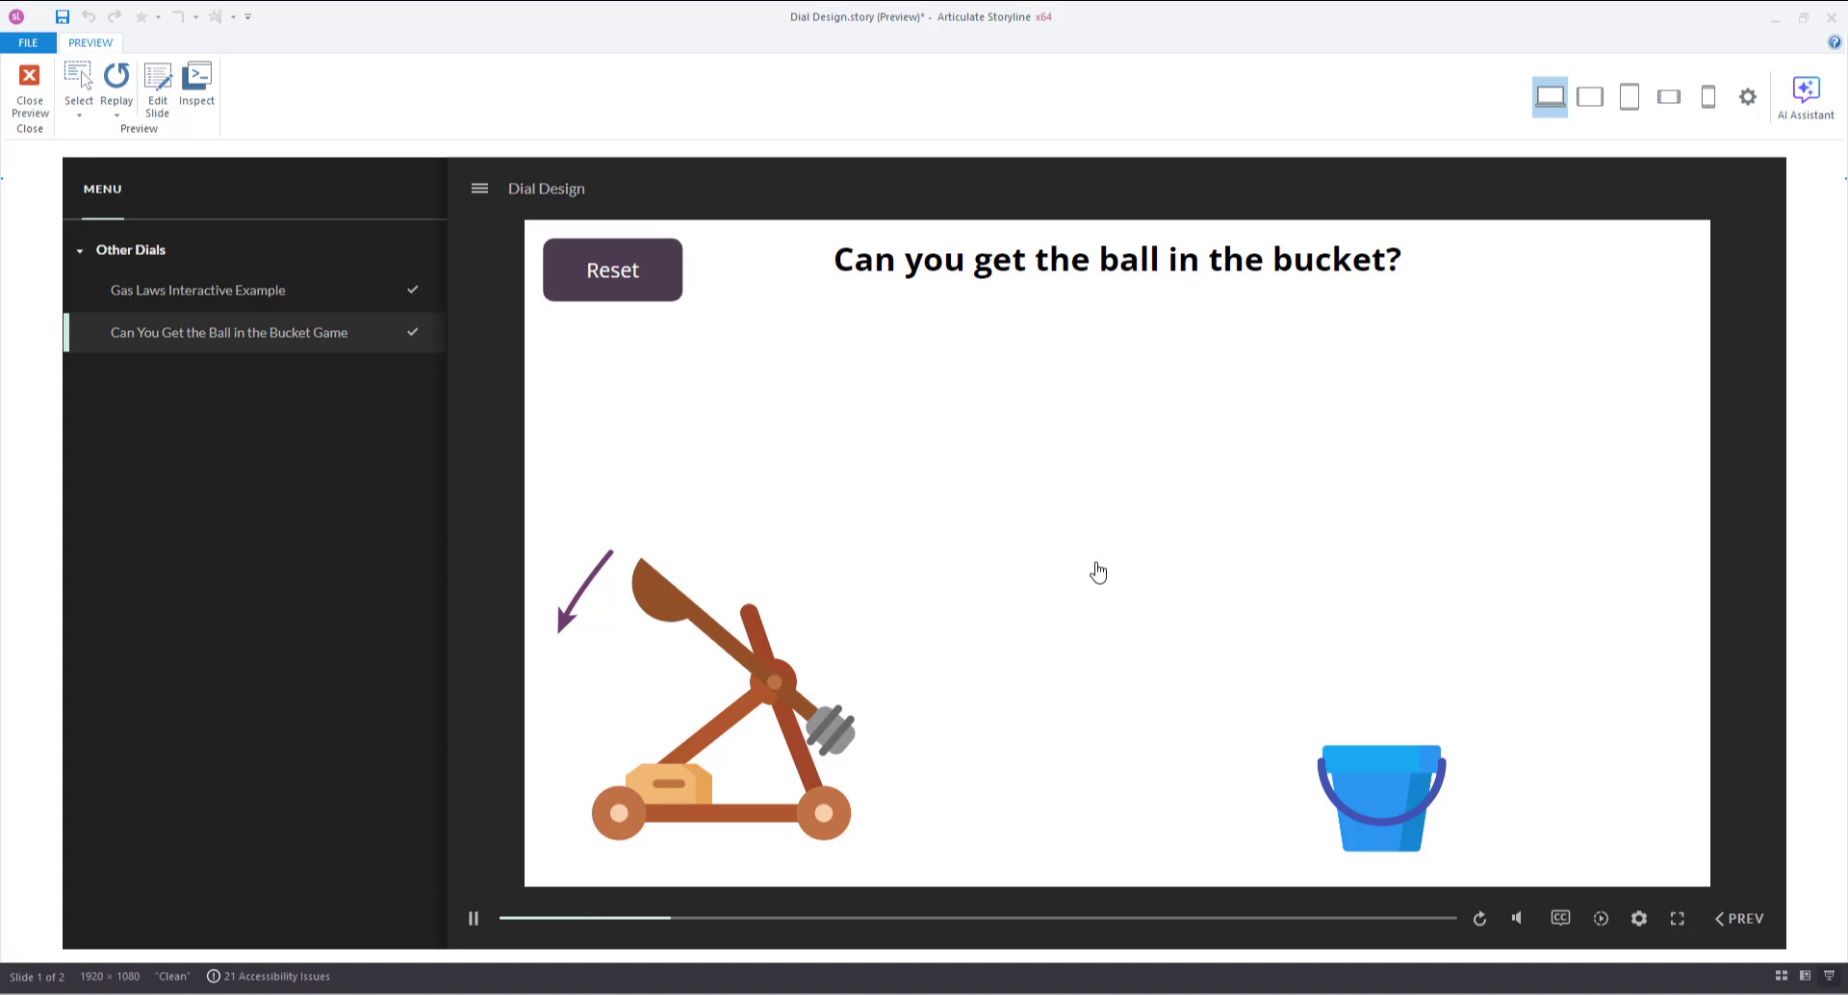
click(608, 279)
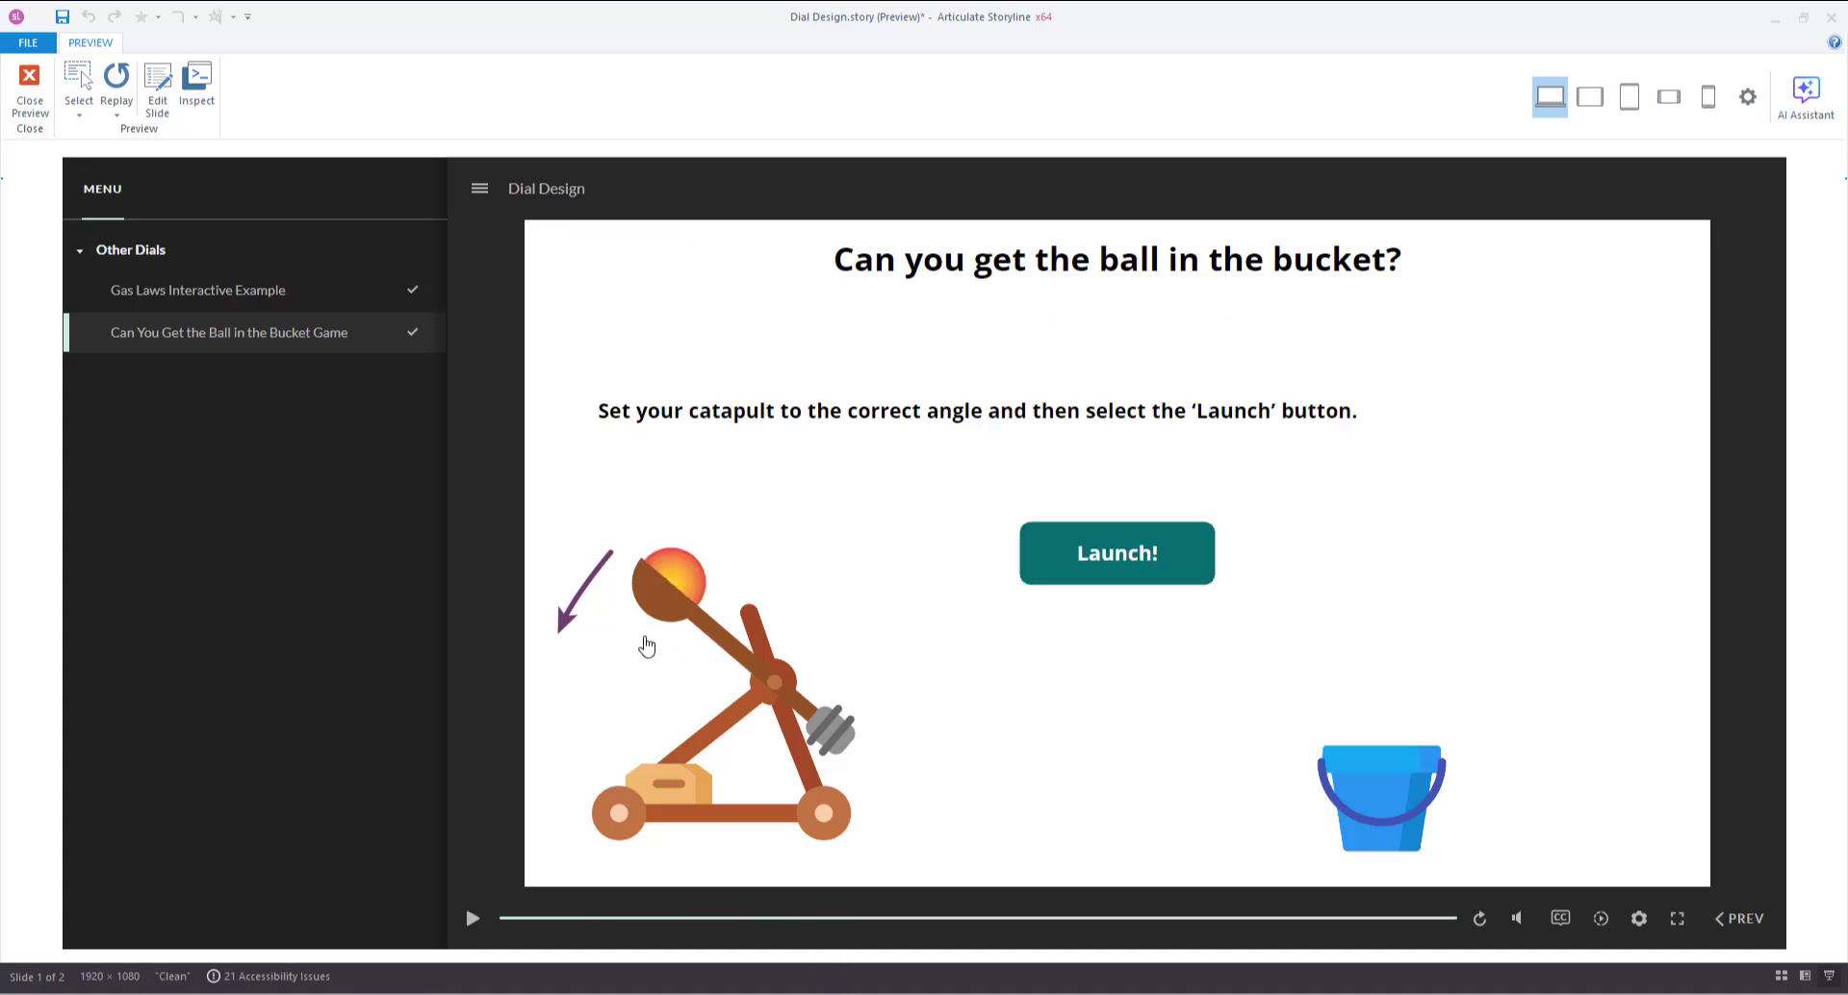
drag(645, 645, 608, 695)
click(1114, 565)
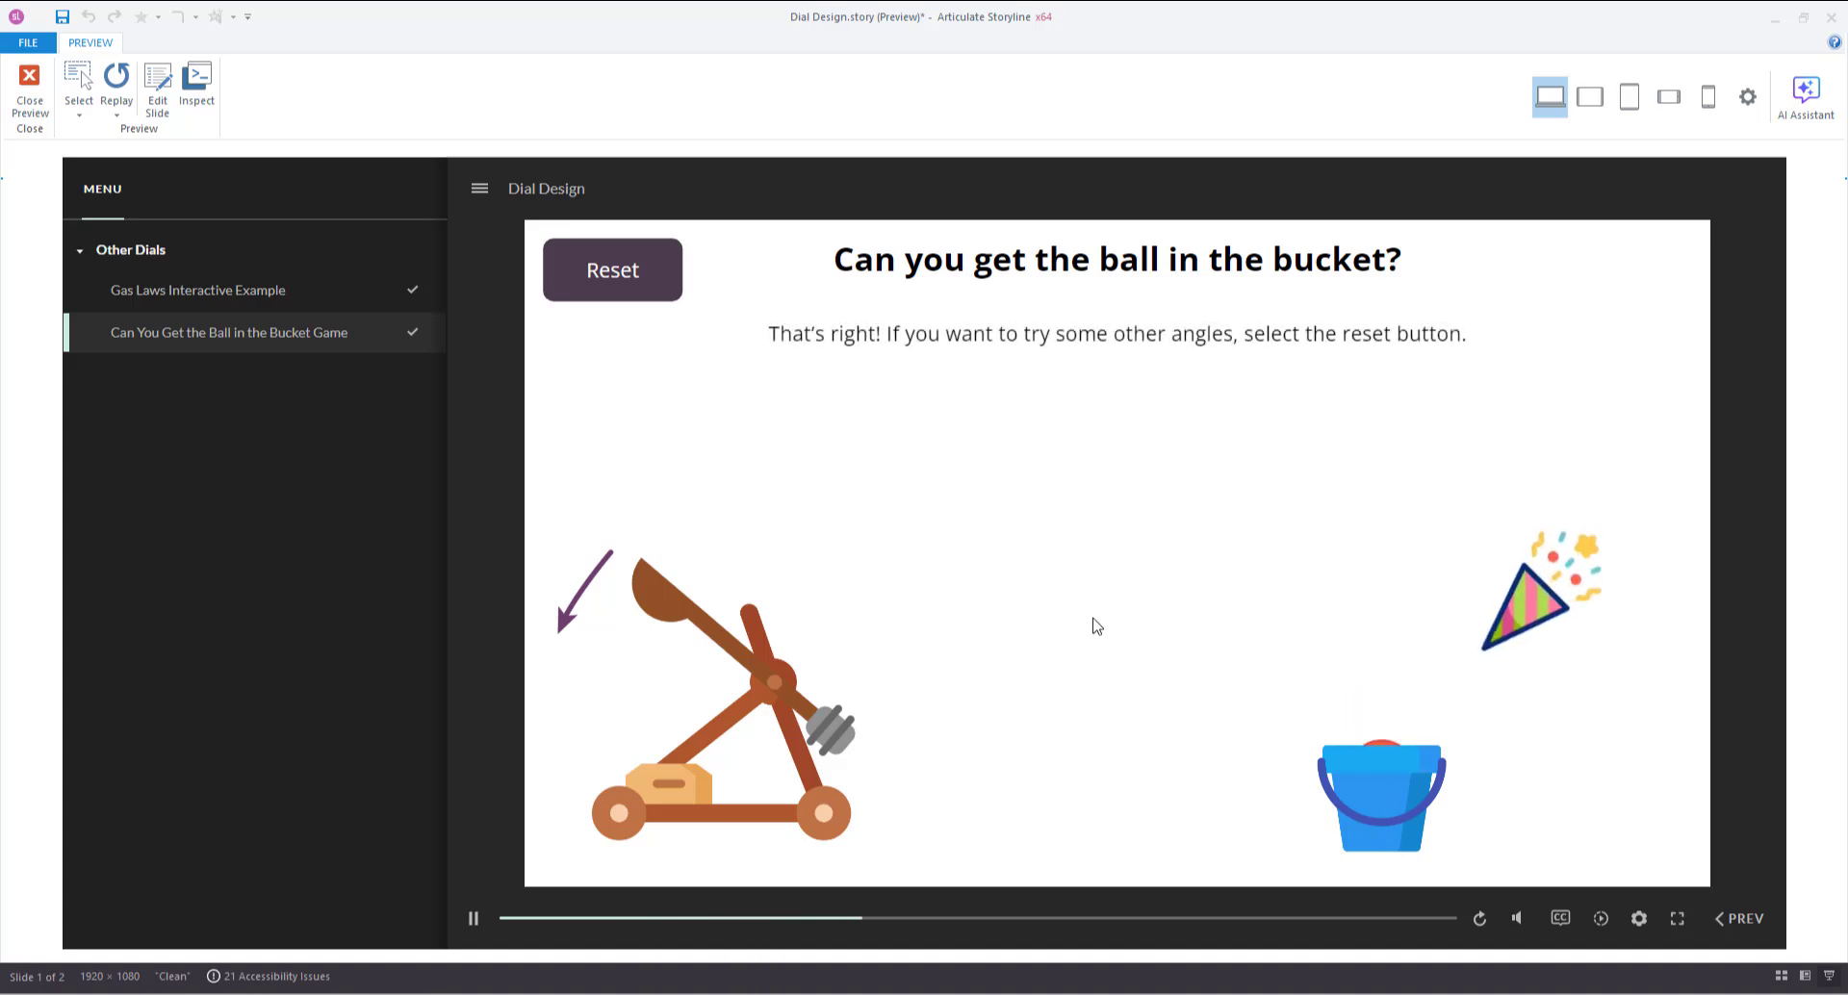
click(612, 273)
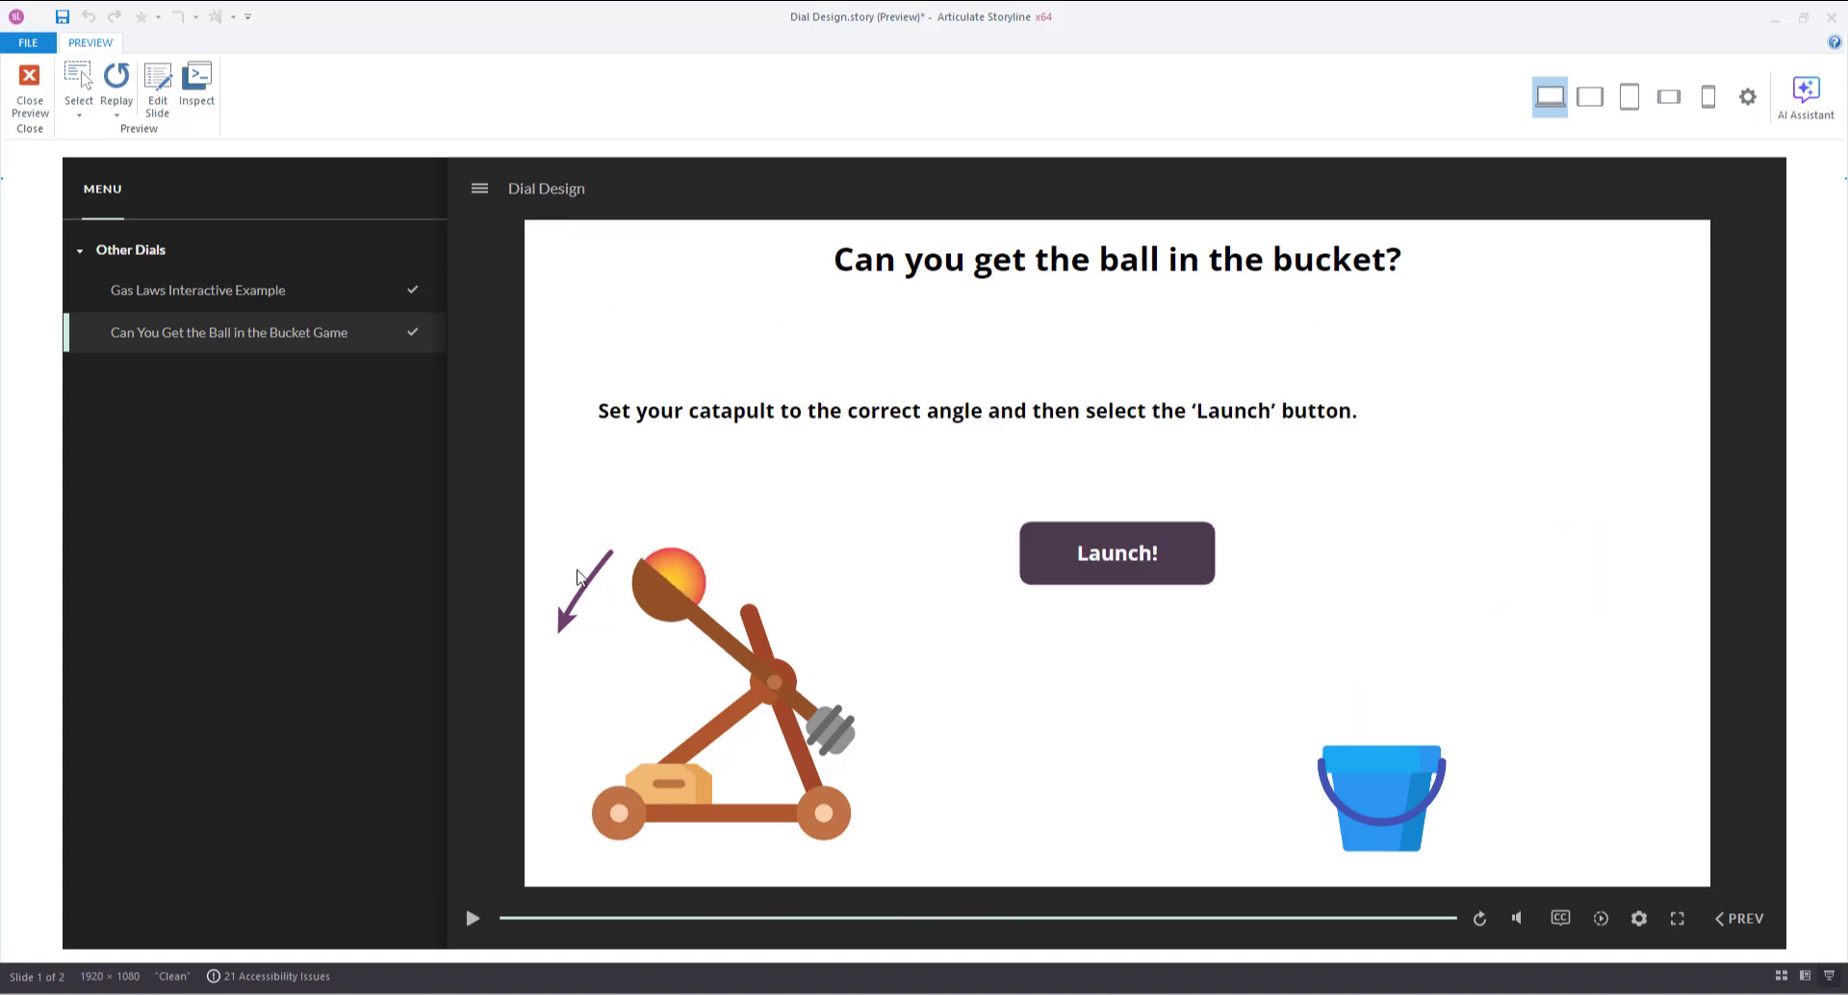
click(30, 89)
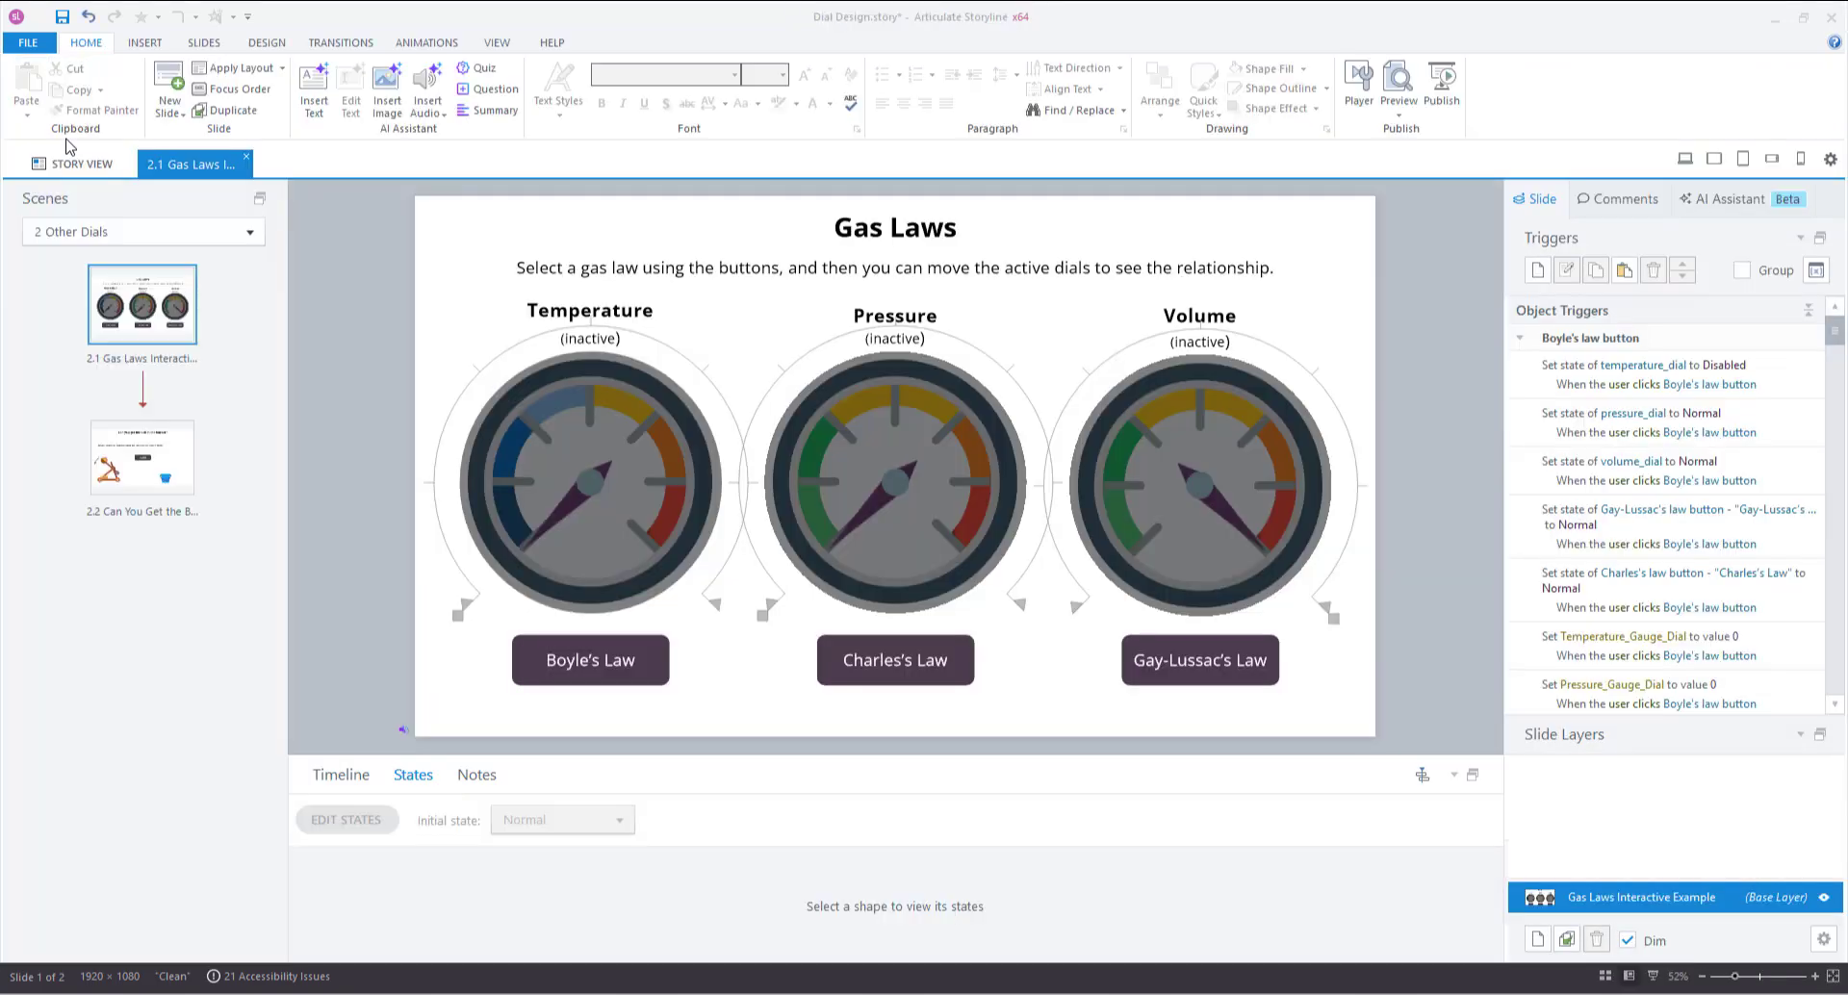
Return to the 1 Dial Design scene and open slide 1.3, the sleep dial slide.
click(252, 241)
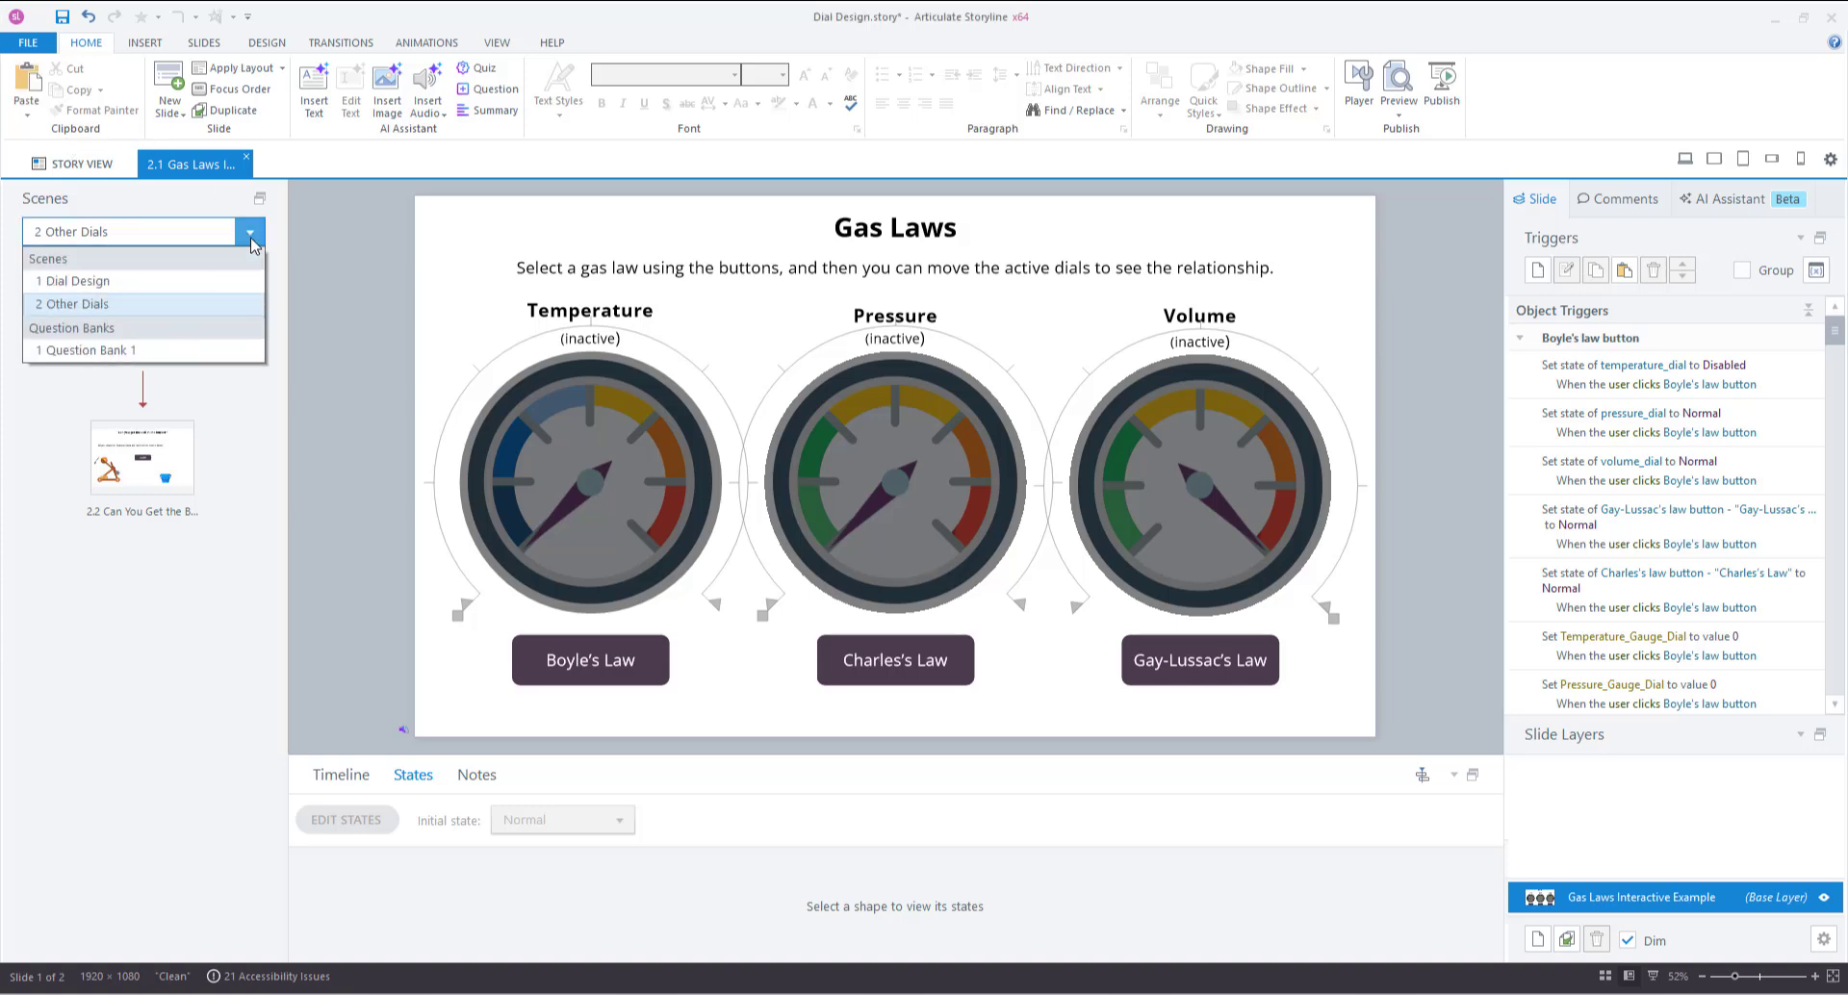
click(192, 282)
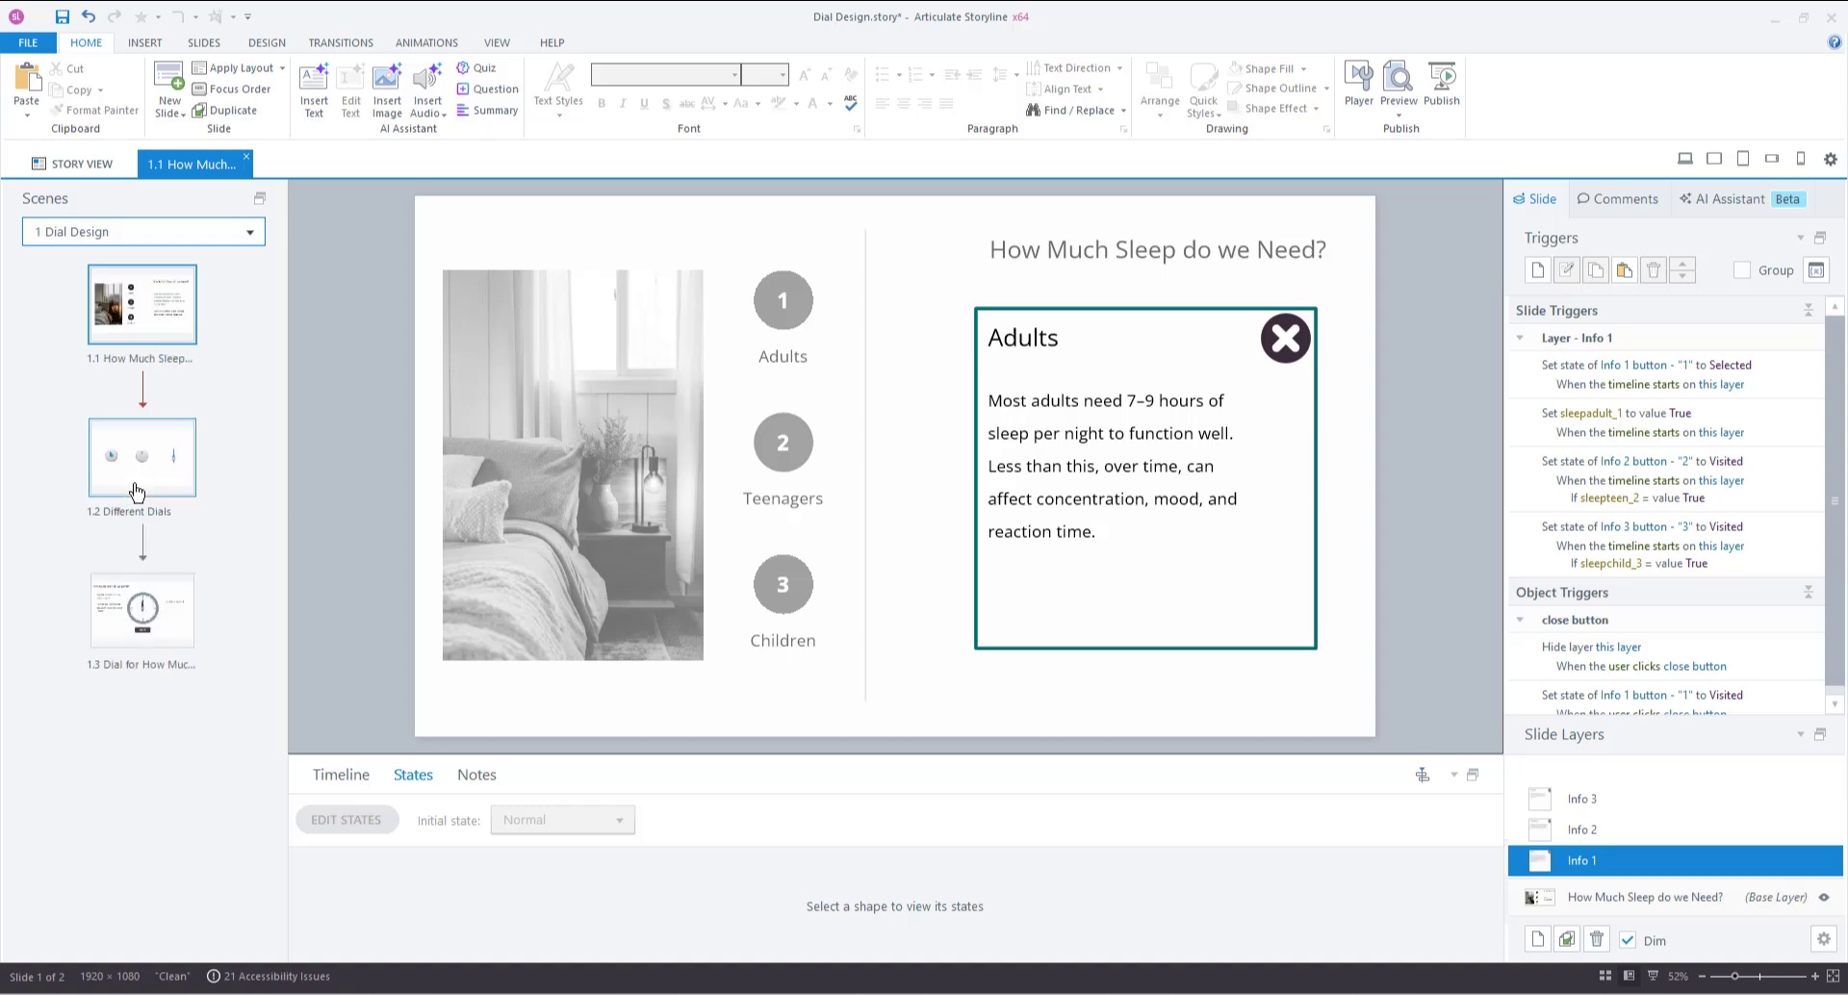
click(139, 606)
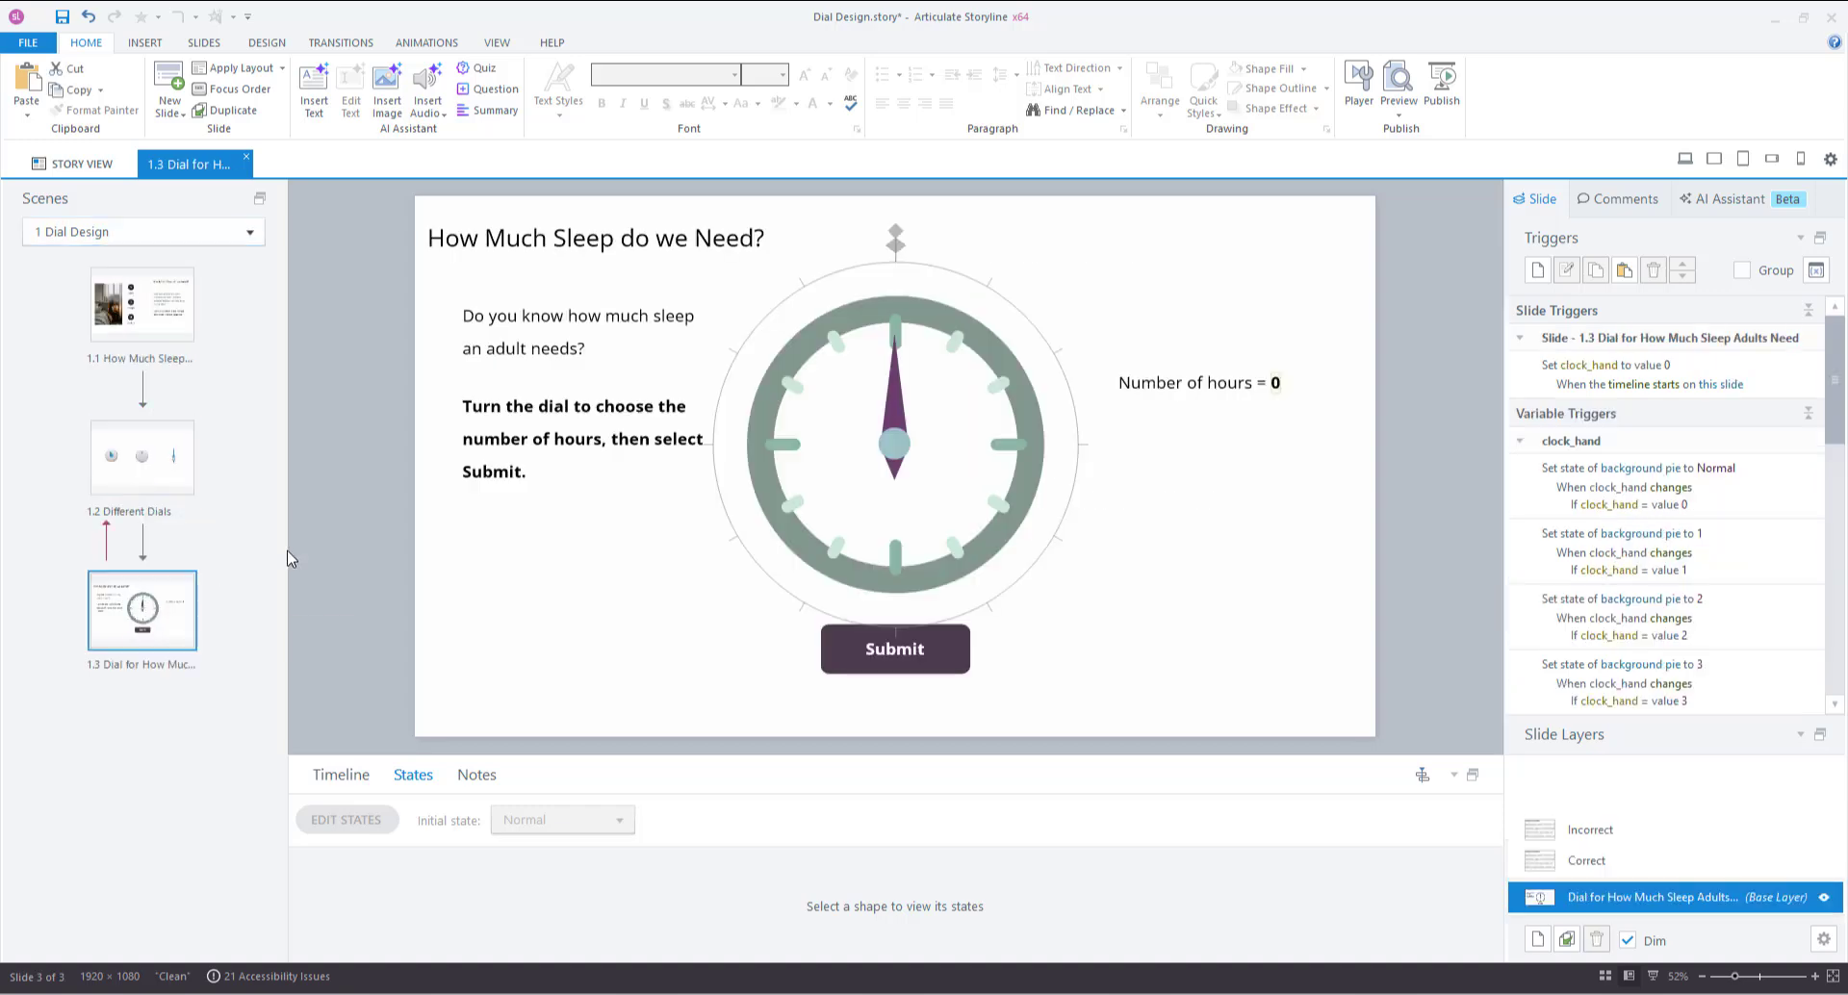